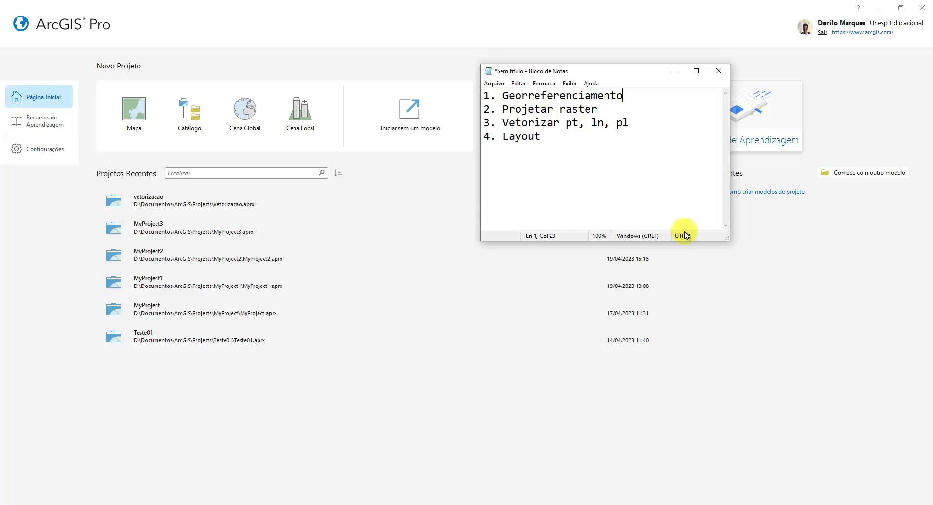
- Create a new map project named Georreferenciamento in D:\Documentos\ArcGIS\Projects, keeping its own new folder
left_click(529, 4)
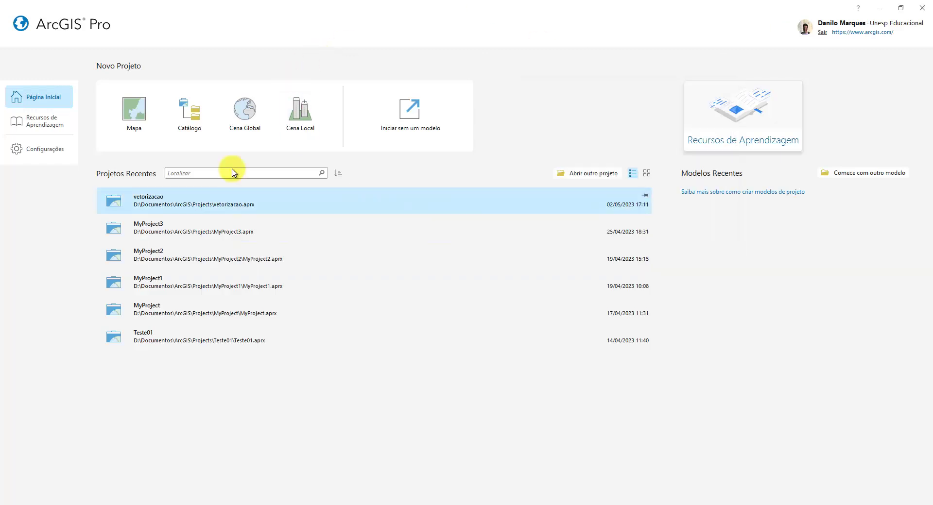
left_click(138, 123)
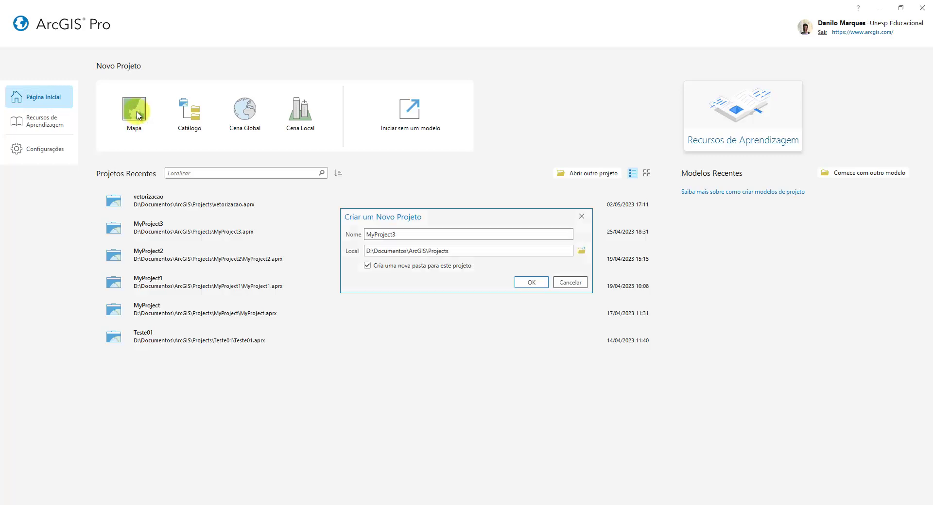
left_click_drag(406, 235, 301, 228)
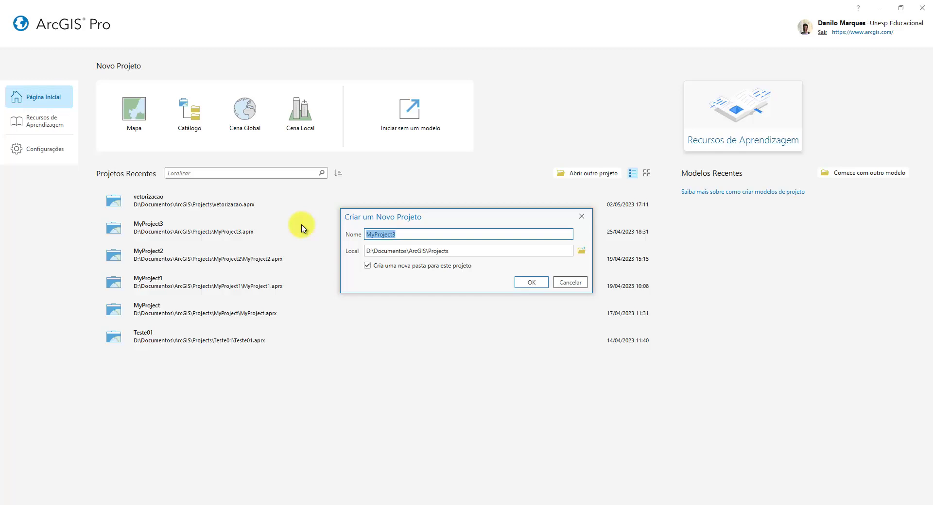
type("Georreferenciamento")
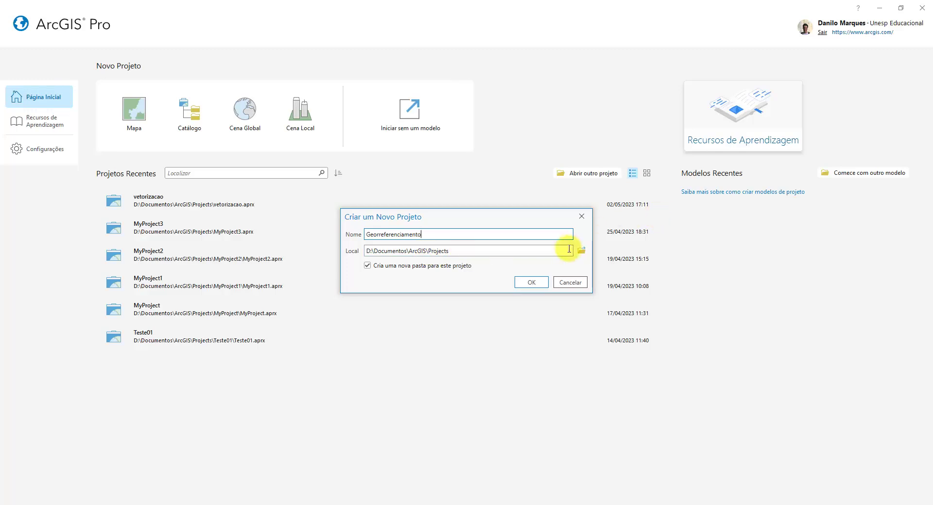
left_click(531, 282)
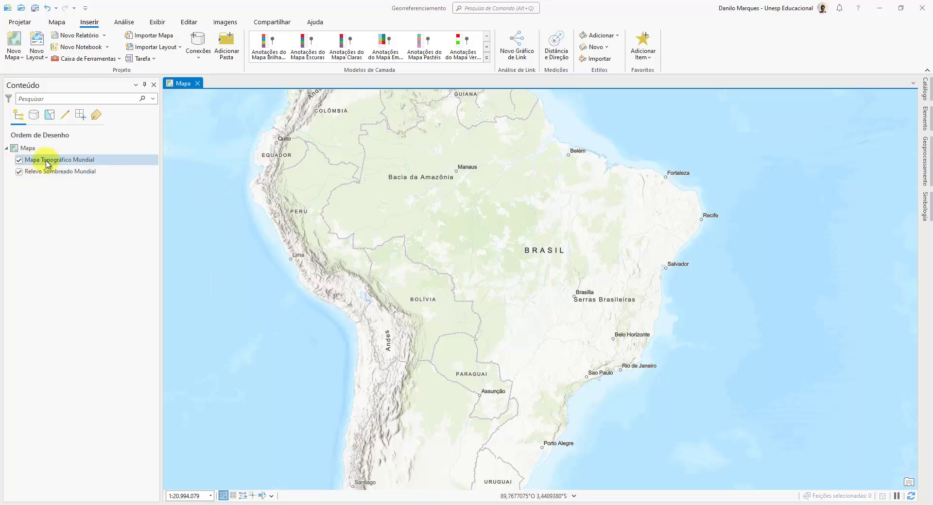
- Hide the Mapa Topográfico Mundial and Relevo Sombreado Mundial layers and add the image MapaGeomorfo_Tamanduatei.jpg to the map
left_click(19, 161)
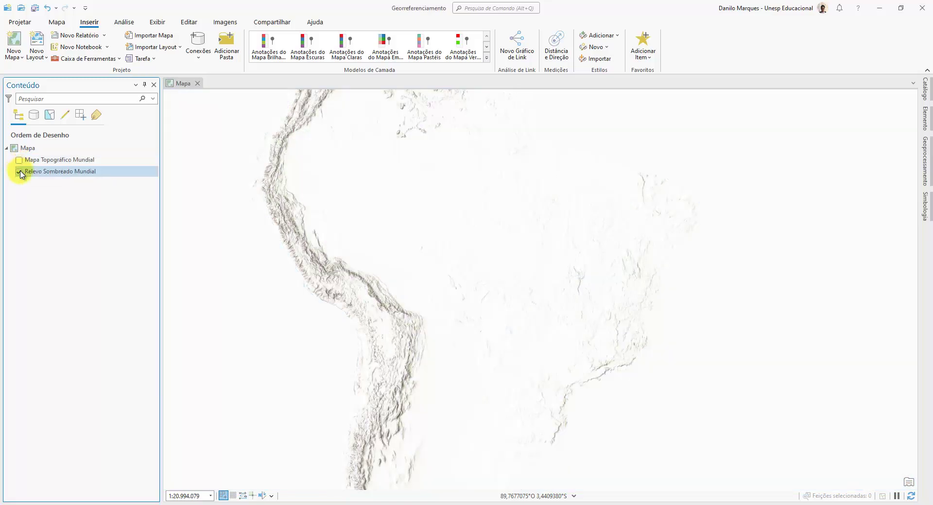
left_click(20, 172)
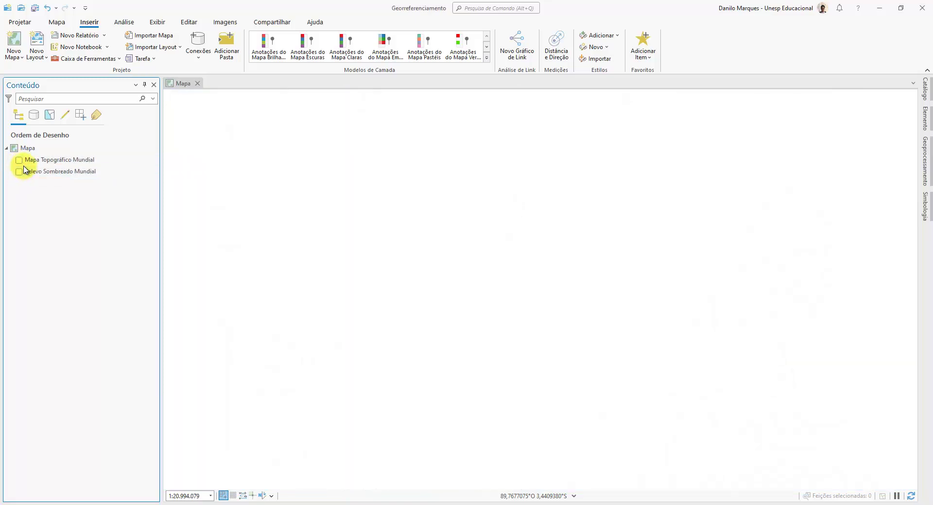
left_click(57, 23)
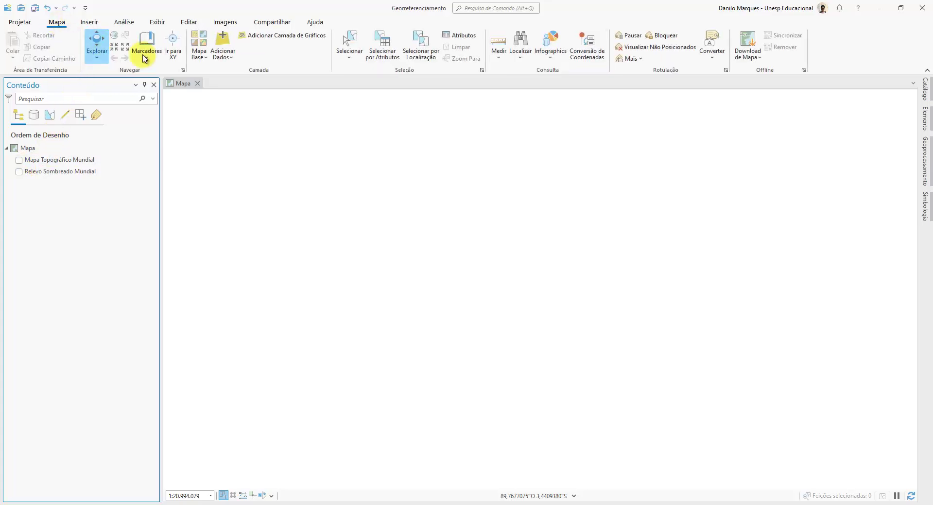
left_click(225, 42)
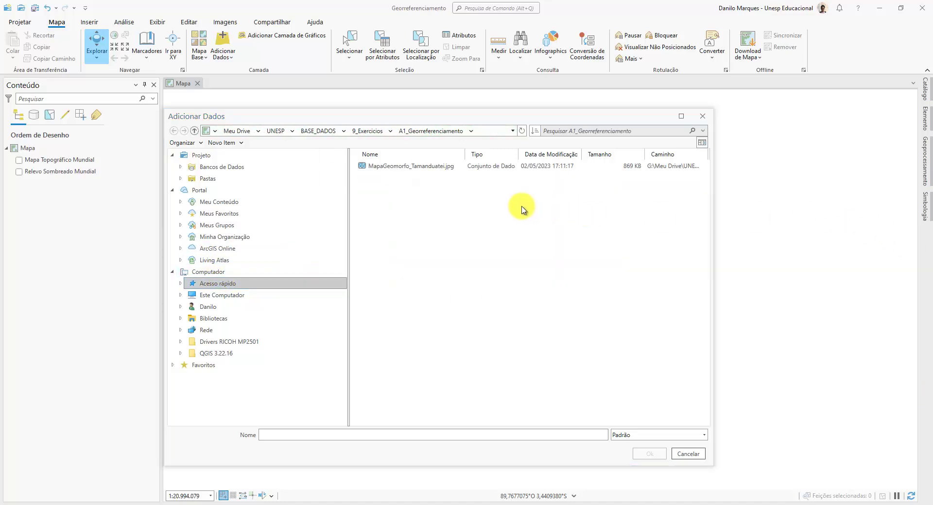
left_click(387, 170)
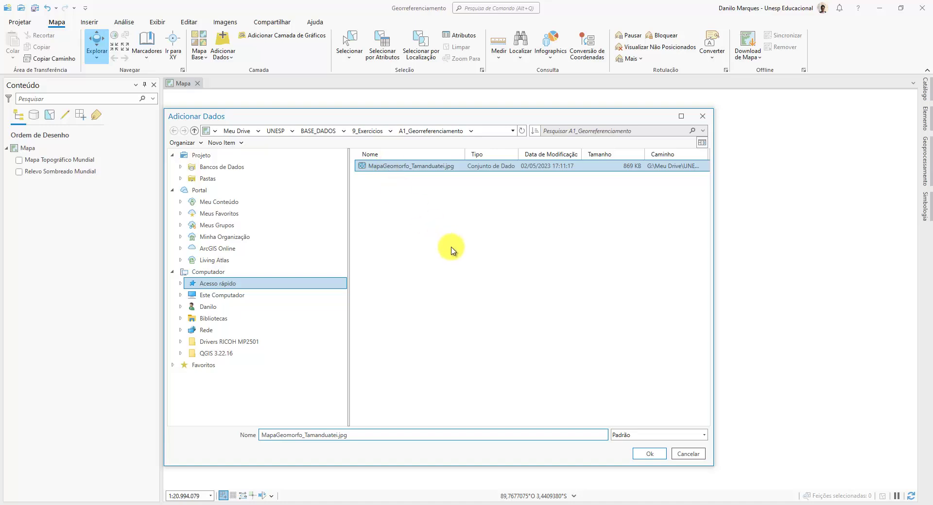
left_click(653, 454)
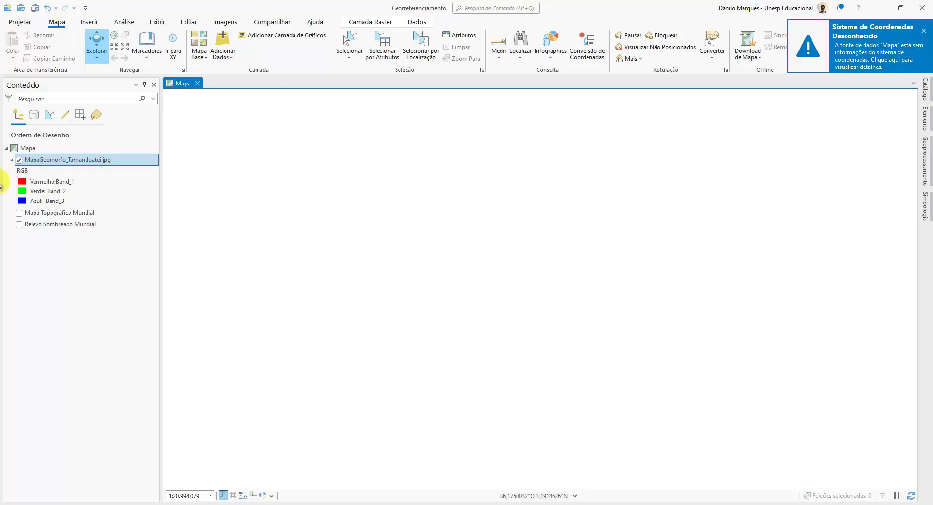
- Examine the MapaGeomorfo_Tamanduatei.jpg layer's coordinate system note and the grid coordinate labels around its map frame
left_click(63, 161)
right_click(63, 161)
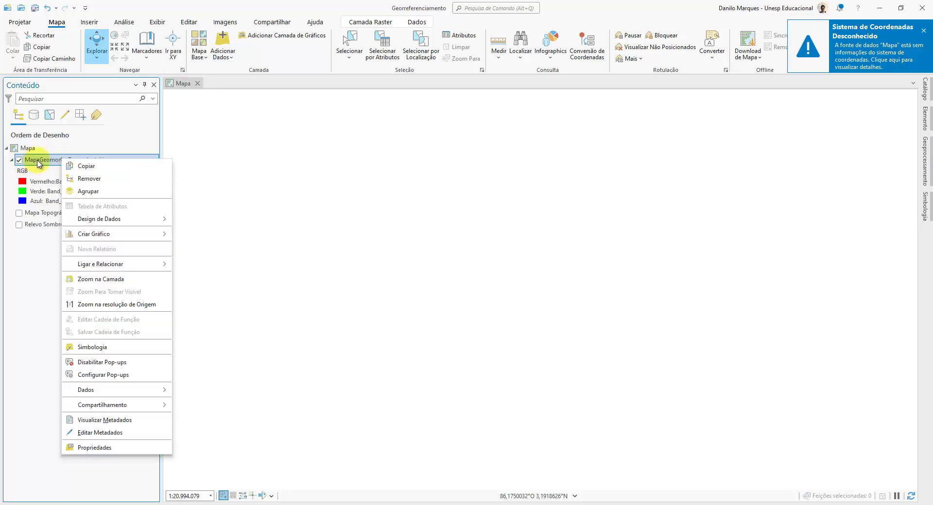
left_click(120, 281)
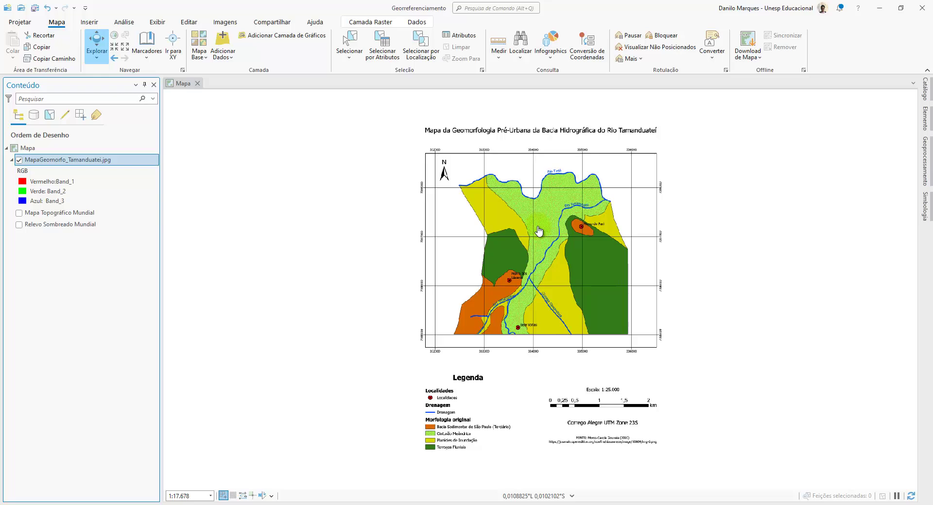
scroll(617, 440, "up", 3)
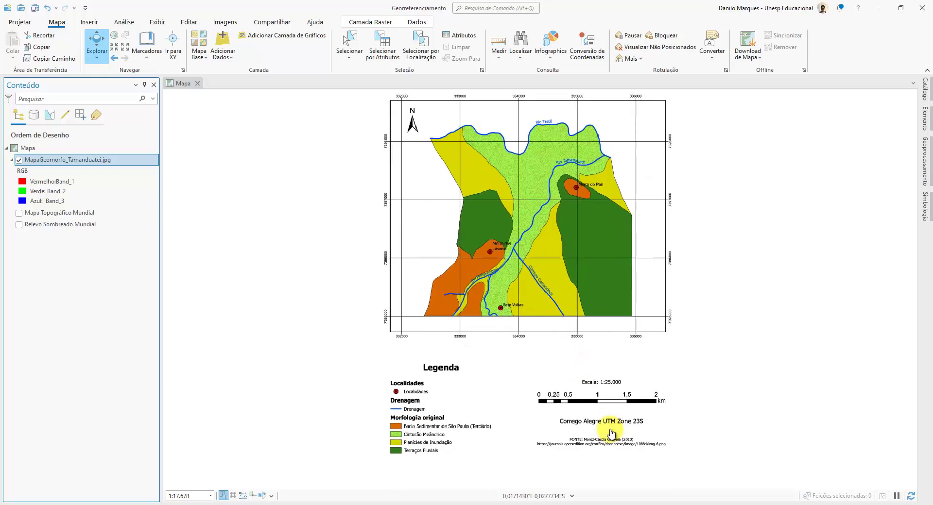
scroll(611, 433, "up", 5)
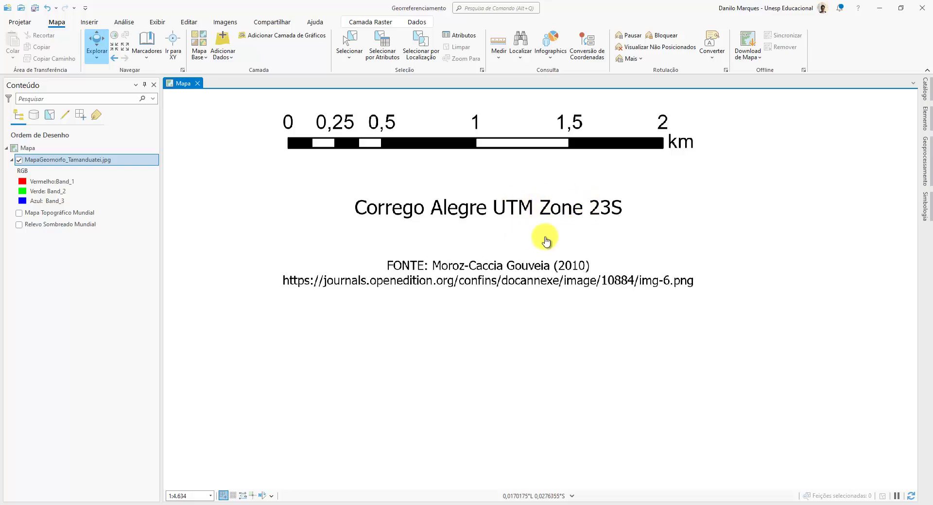
scroll(381, 222, "down", 5)
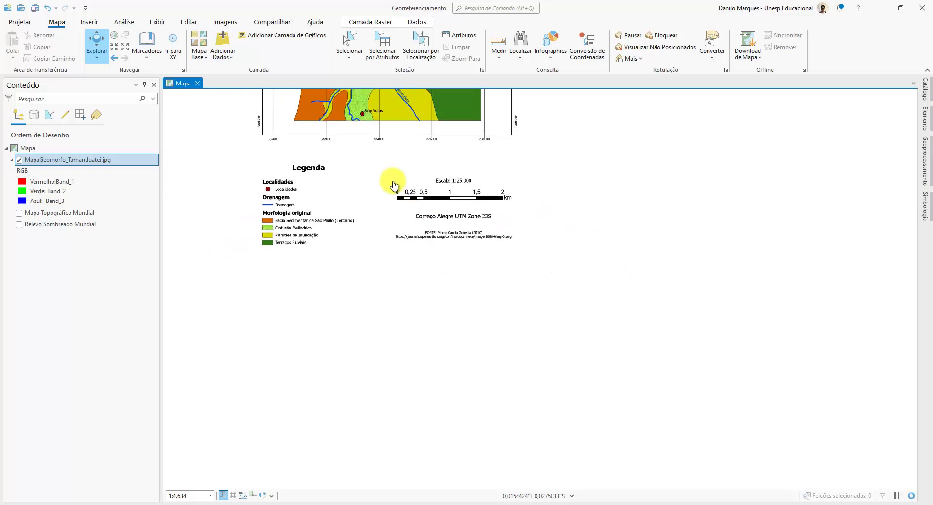
left_click_drag(426, 249, 423, 350)
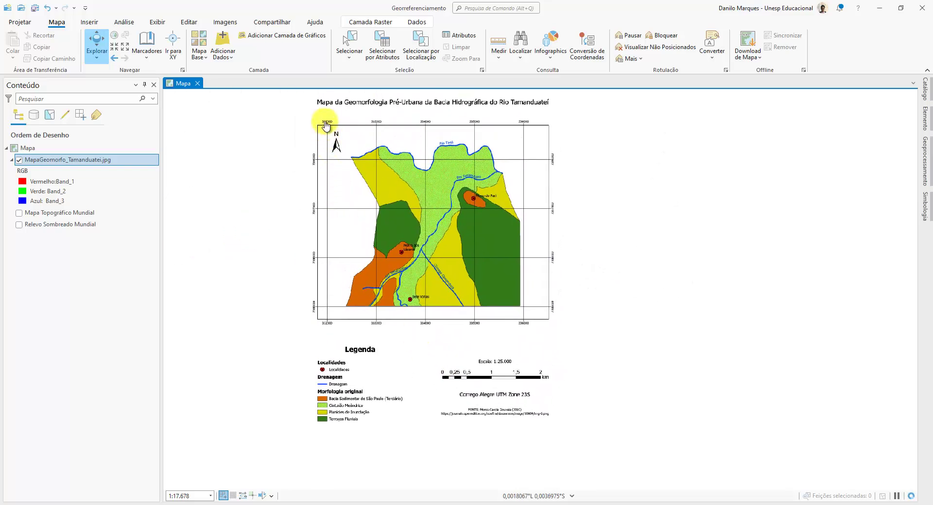
scroll(324, 120, "up", 2)
scroll(325, 123, "up", 2)
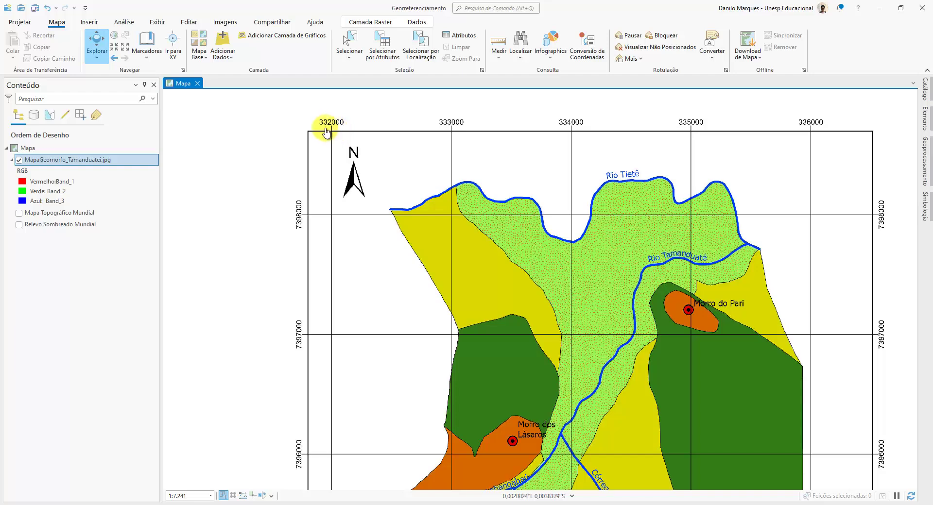
left_click_drag(308, 456, 305, 330)
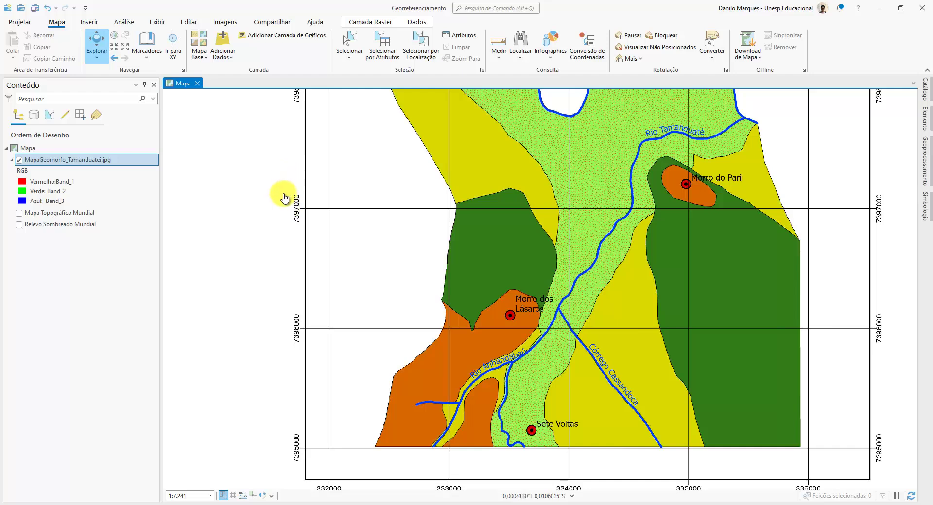
left_click_drag(317, 454, 273, 371)
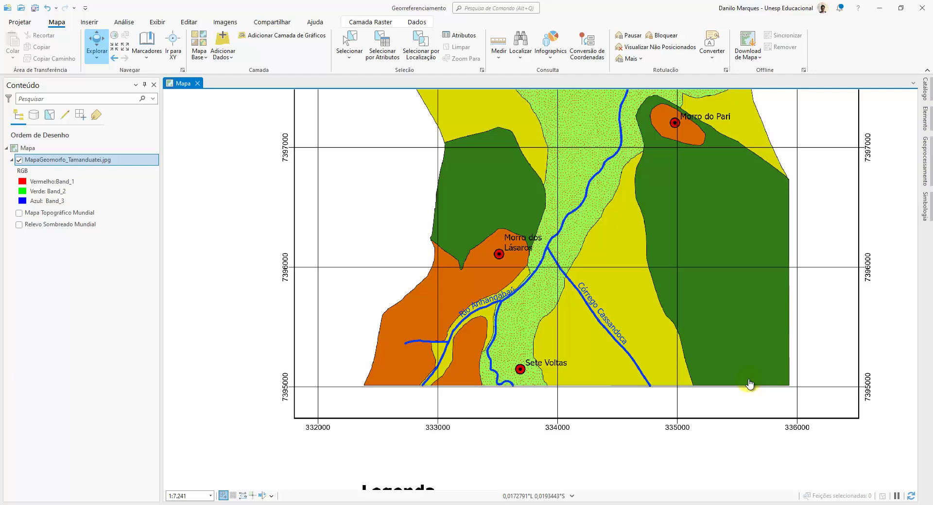
left_click_drag(739, 383, 615, 252)
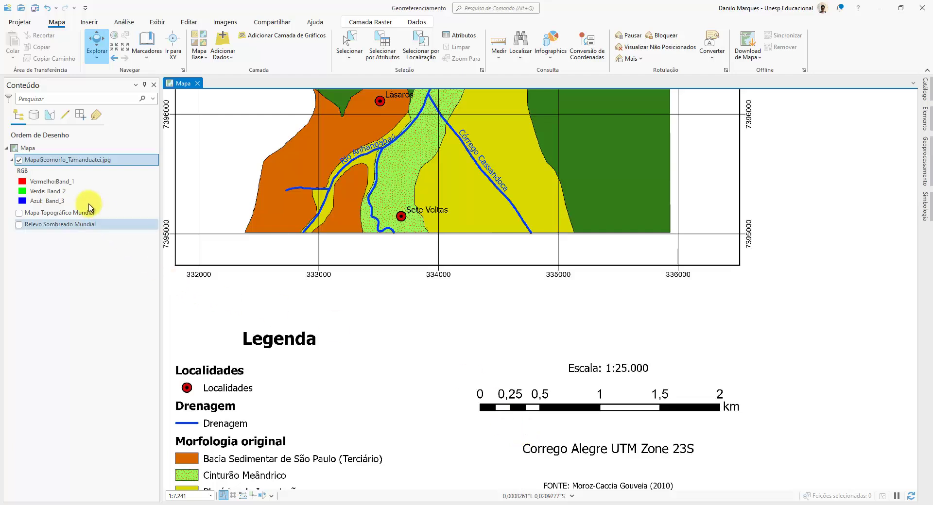
- Set the map's XY coordinate system to the projected UTM South America system Corrego Alegre UTM Zone 23S
left_click(27, 151)
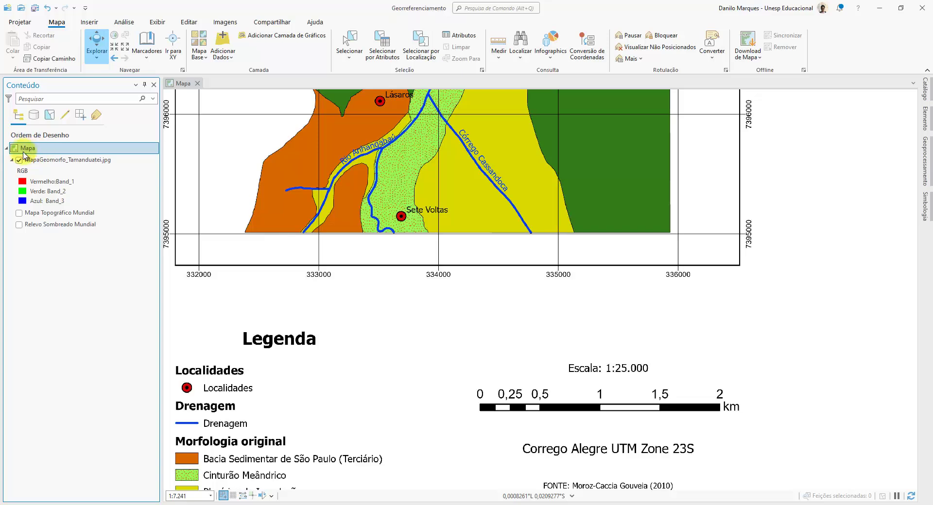
right_click(31, 151)
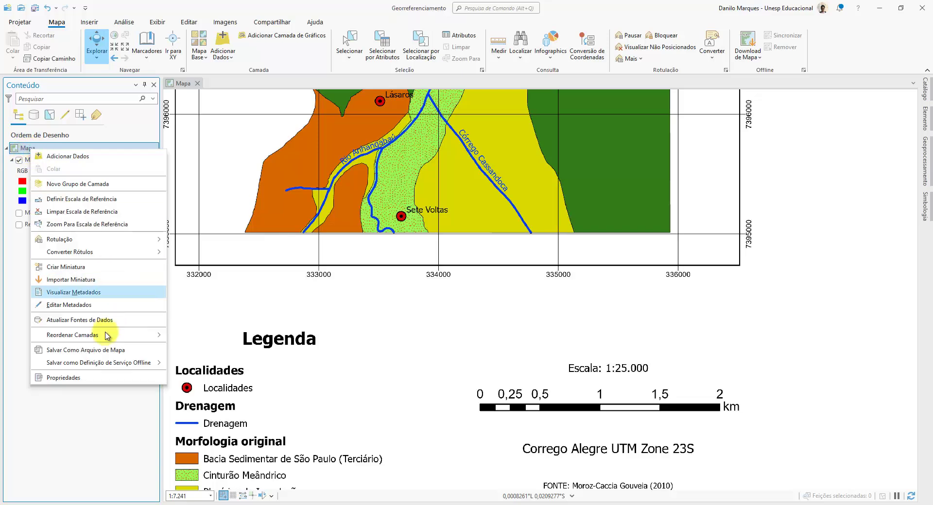
left_click(100, 378)
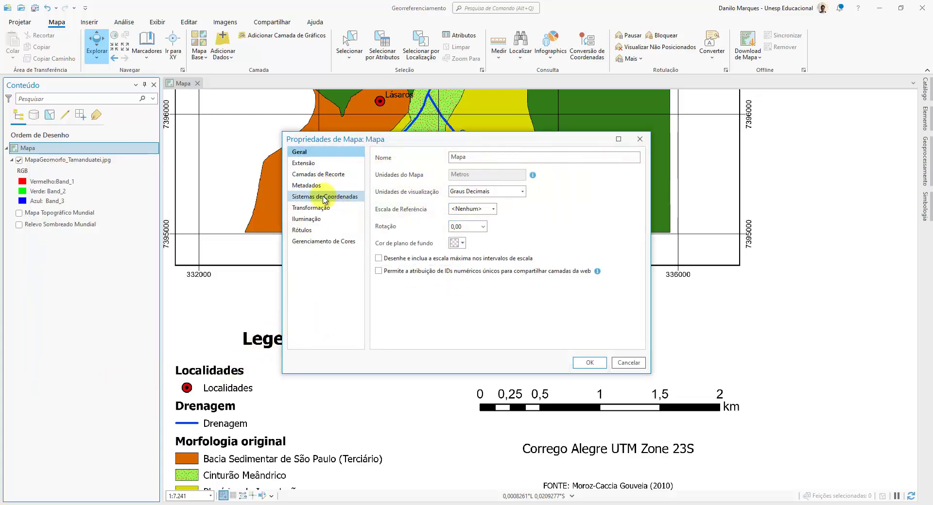
left_click(340, 198)
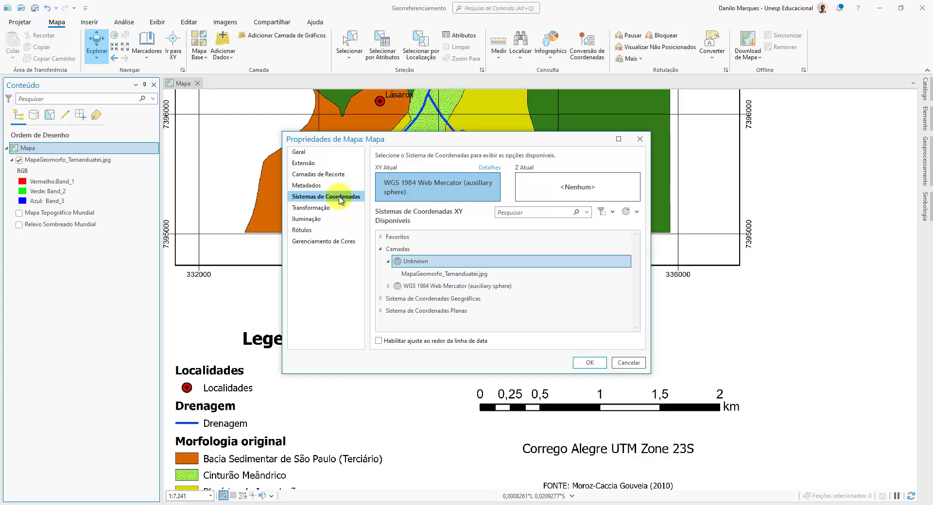
left_click(537, 215)
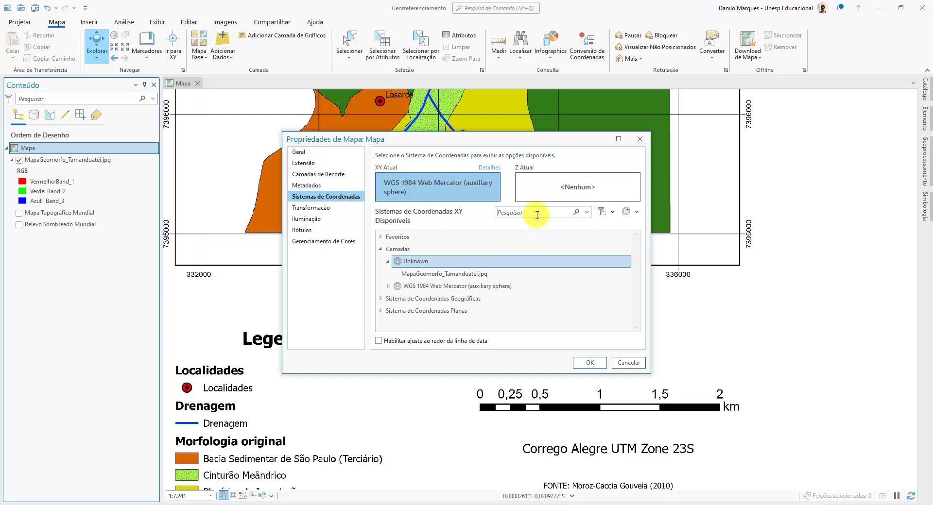
type("corrego alegre")
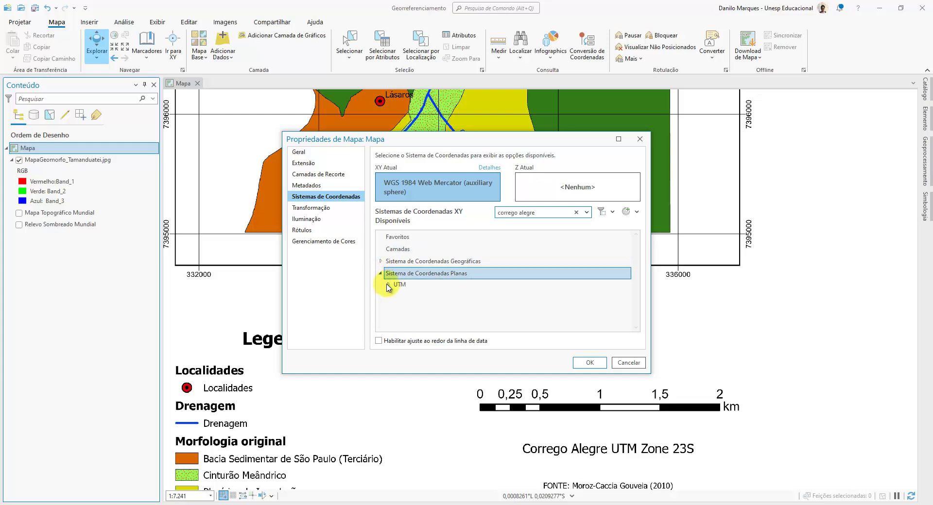
left_click(388, 285)
left_click(396, 296)
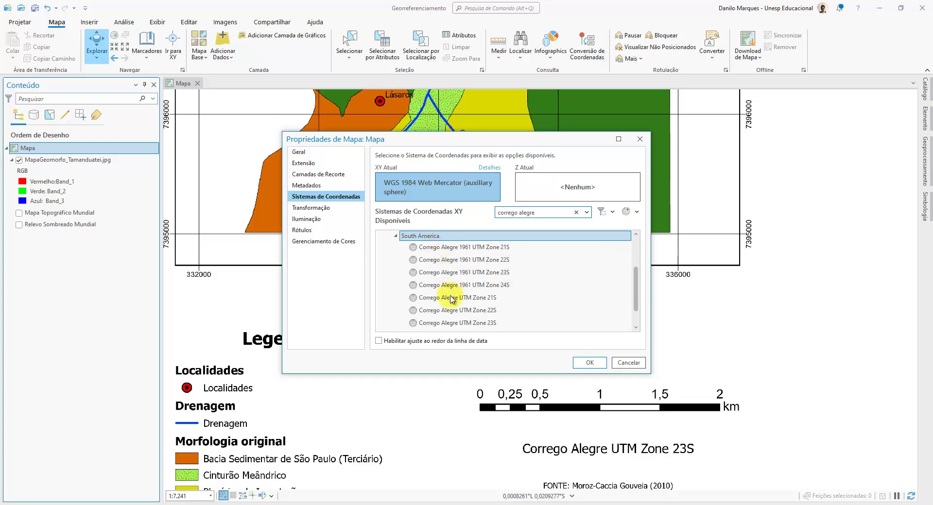
scroll(447, 298, "down", 1)
left_click(484, 300)
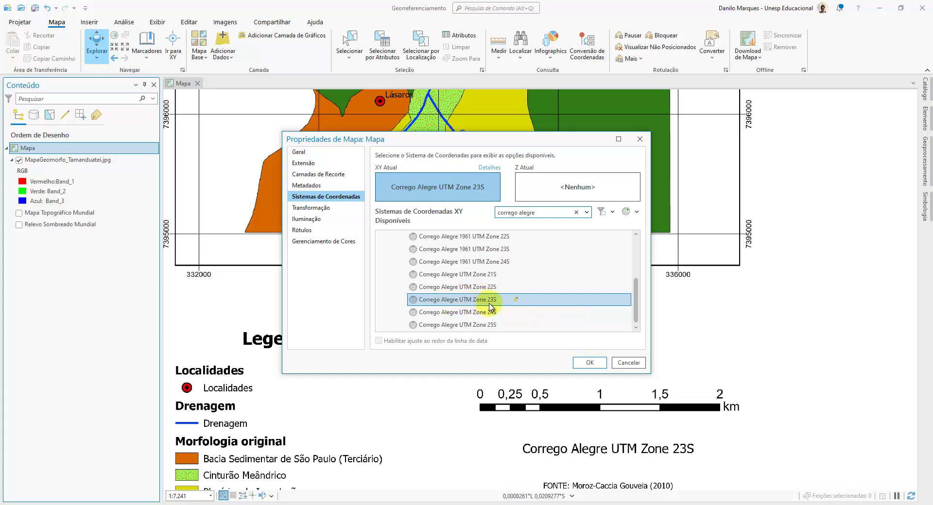
left_click(601, 367)
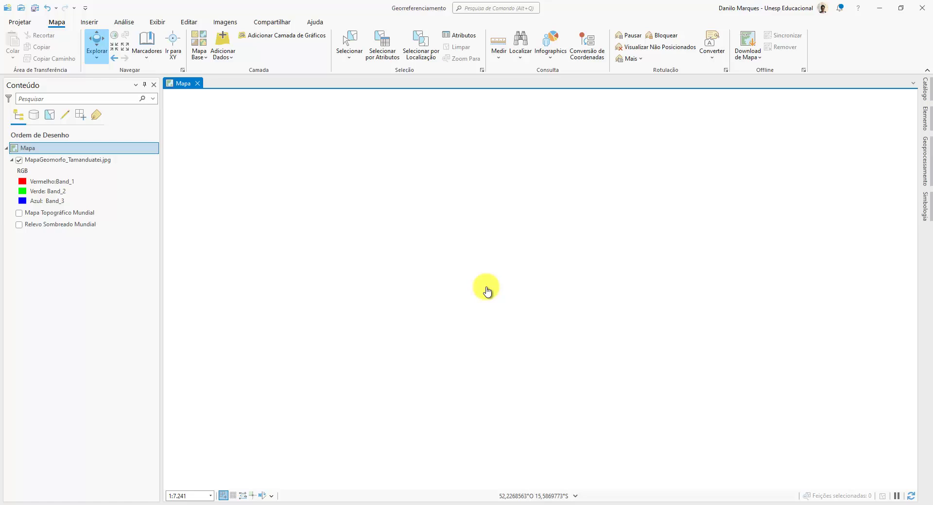
- Start a georeferencing session for the MapaGeomorfo_Tamanduatei.jpg raster layer
right_click(83, 162)
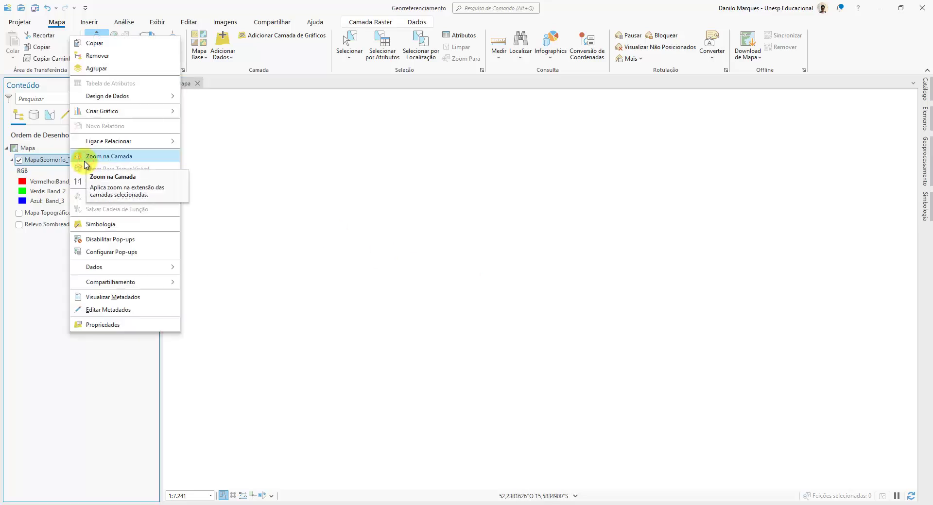
left_click(82, 156)
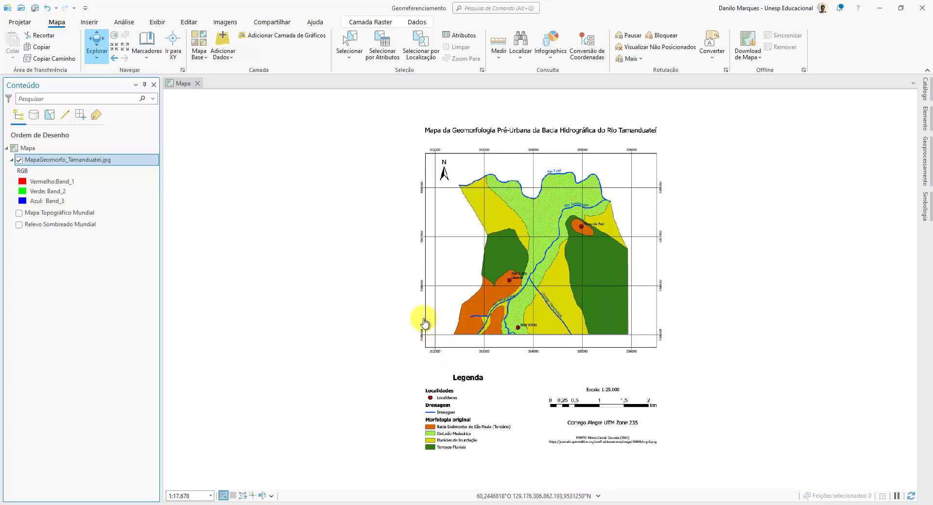
left_click(59, 161)
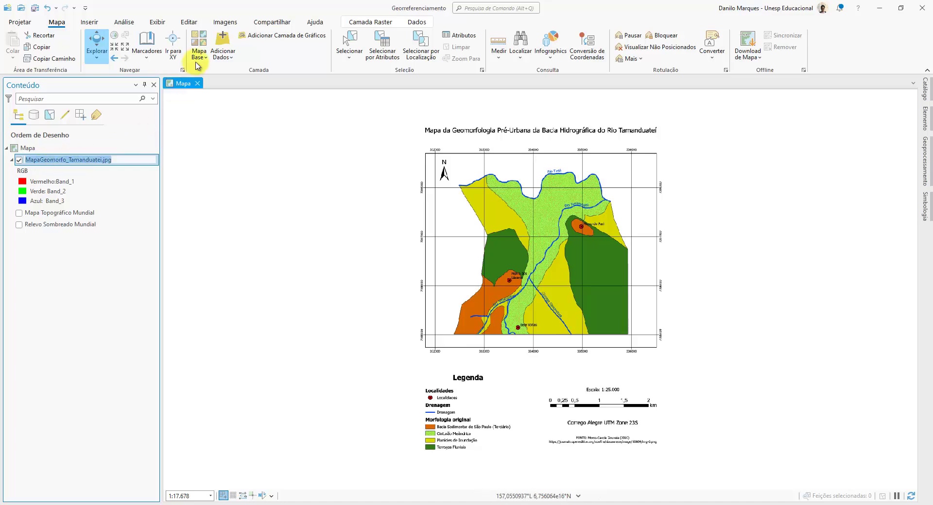
left_click(223, 24)
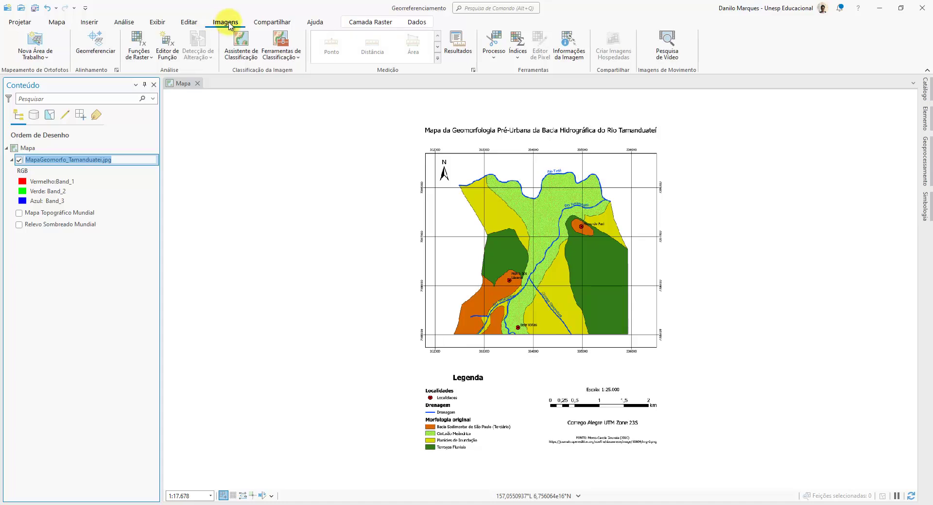
left_click(97, 47)
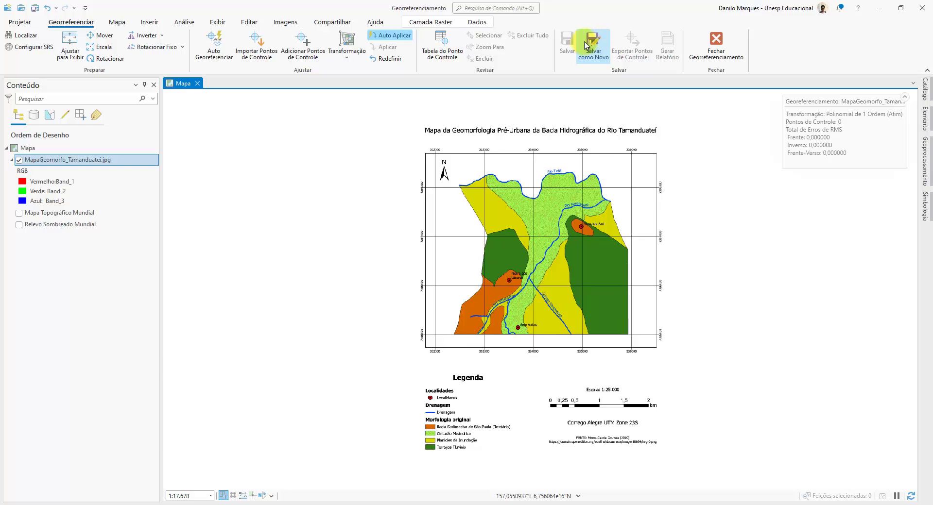
- Start adding control points and place the first source point on the map frame's lower-left grid intersection, labelled 332000 and 7395000
left_click(306, 47)
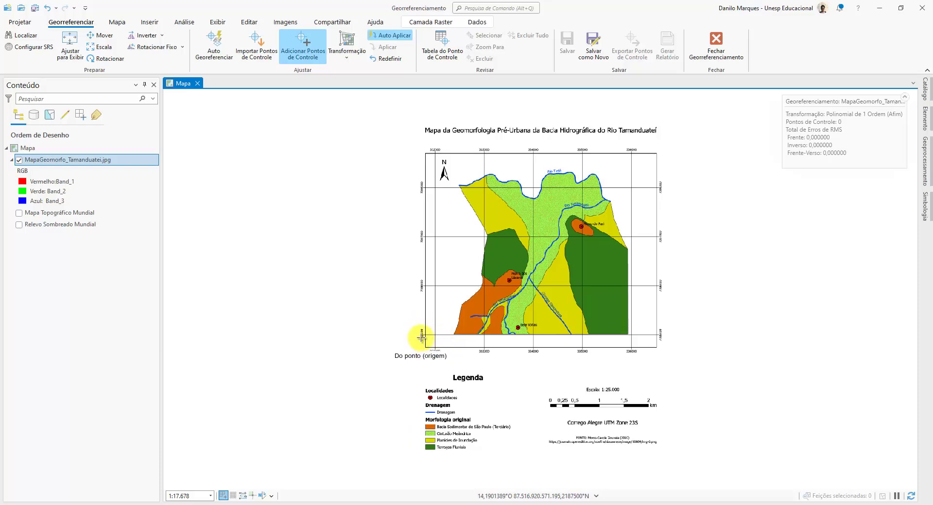
scroll(434, 346, "up", 5)
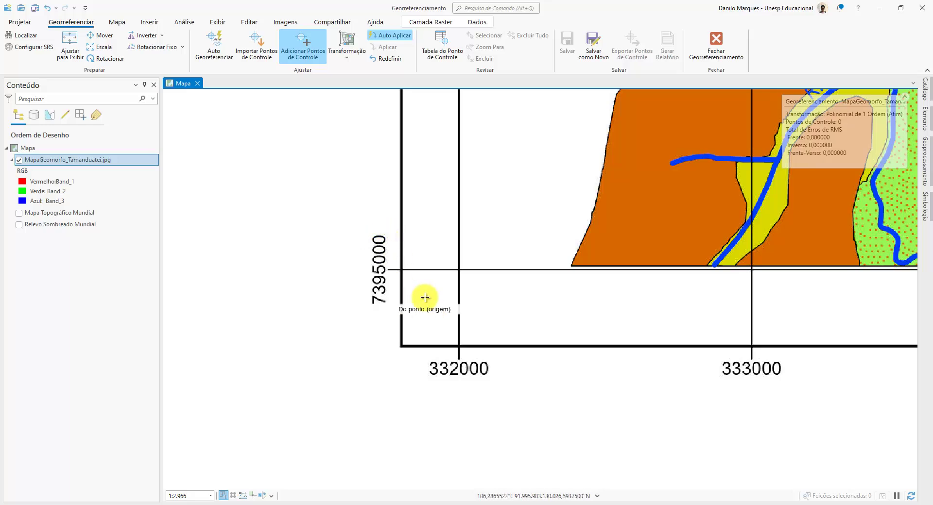
scroll(458, 271, "up", 5)
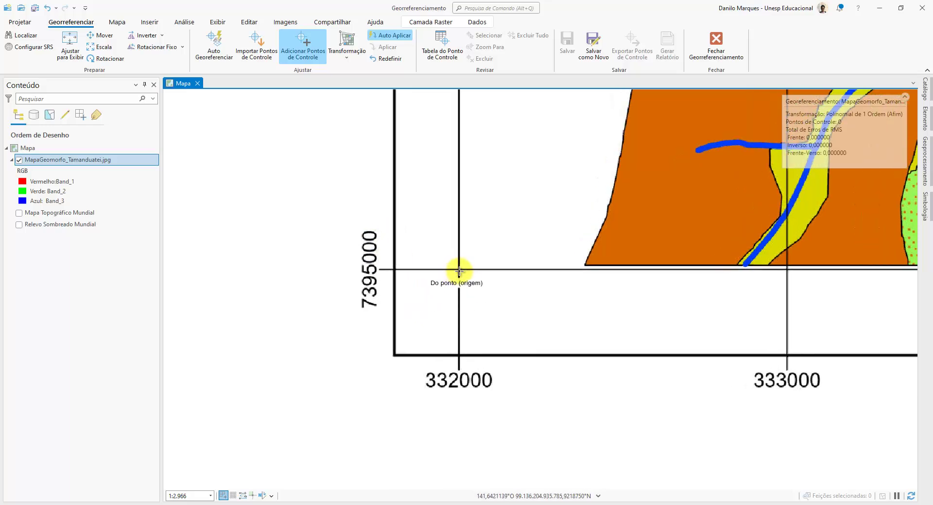
scroll(460, 267, "up", 6)
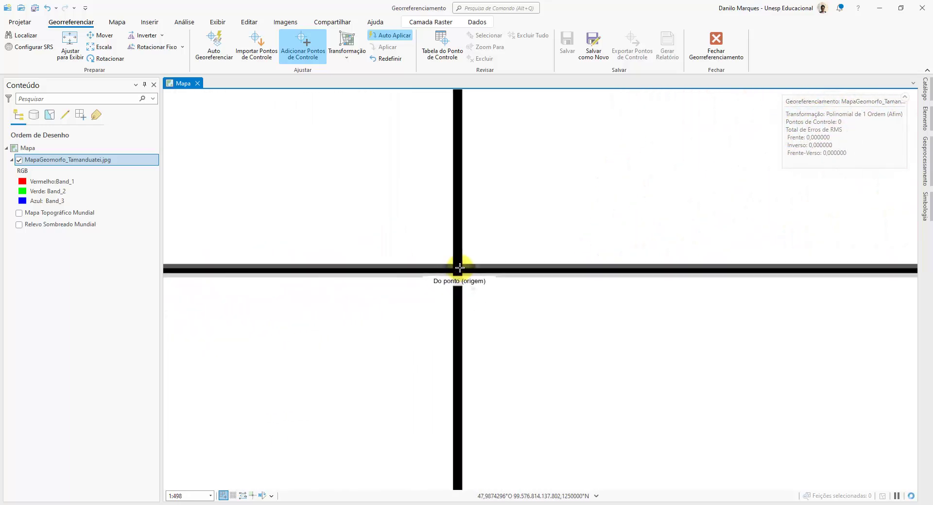
scroll(454, 277, "up", 3)
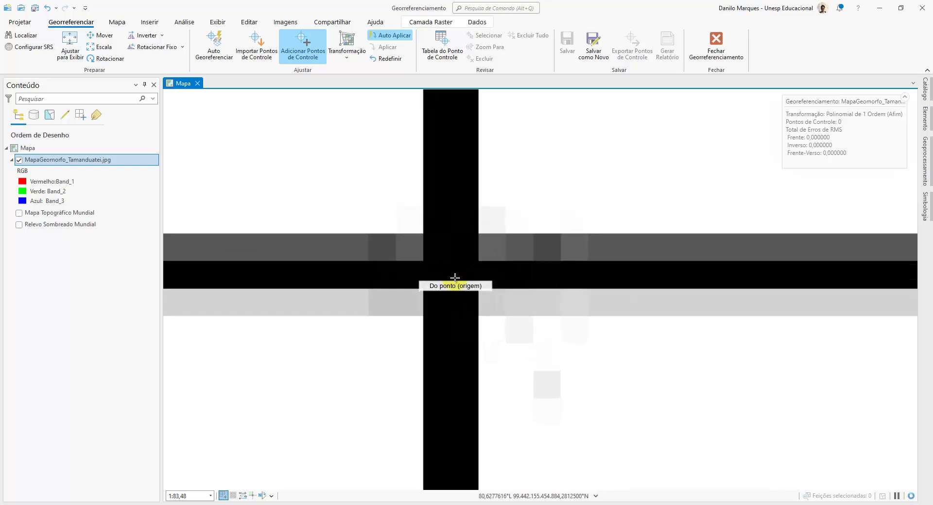
scroll(459, 271, "up", 3)
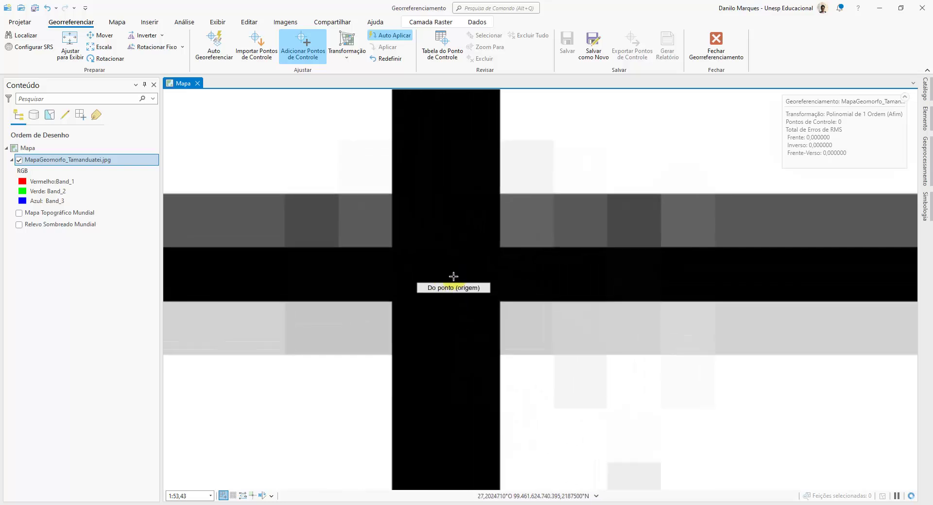
scroll(447, 271, "up", 2)
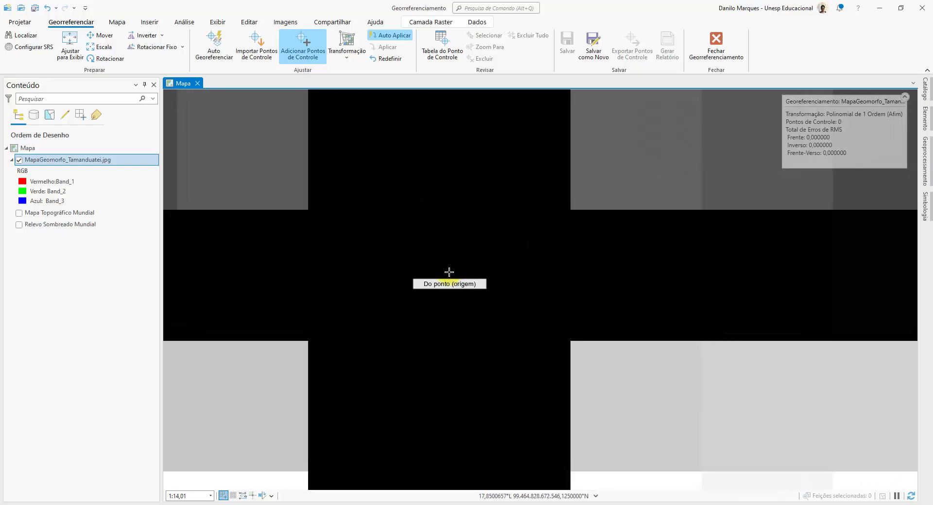
left_click(448, 273)
- Set the first control point's destination coordinates to X 332000 and Y 7395000
scroll(448, 280, "down", 4)
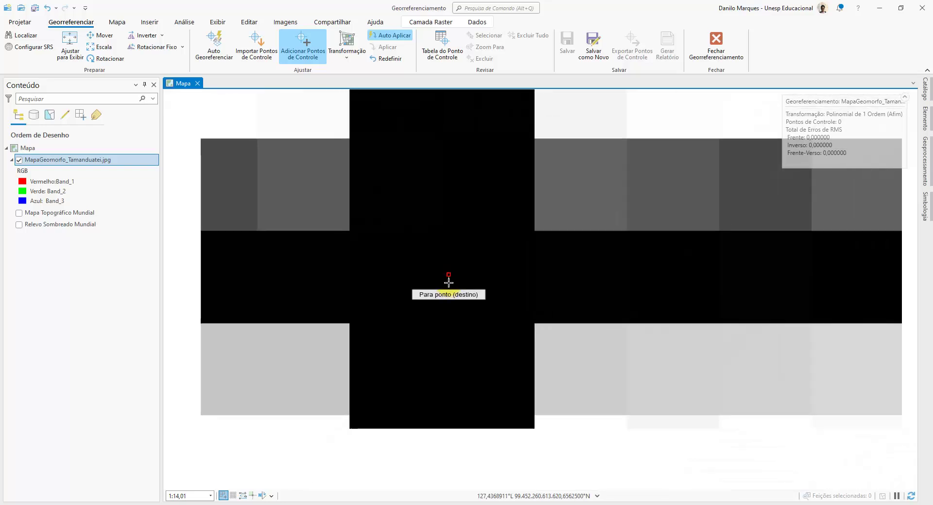
scroll(448, 284, "down", 8)
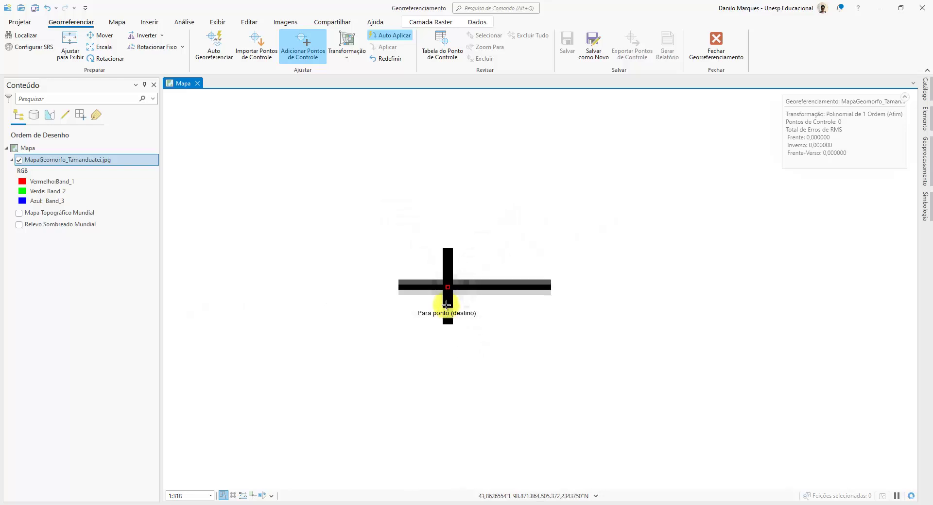
scroll(446, 347, "down", 3)
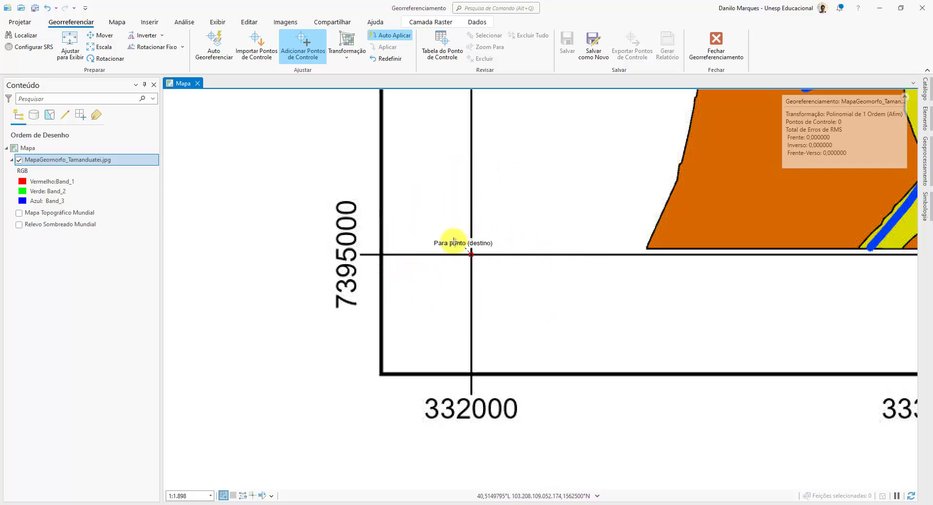
right_click(455, 275)
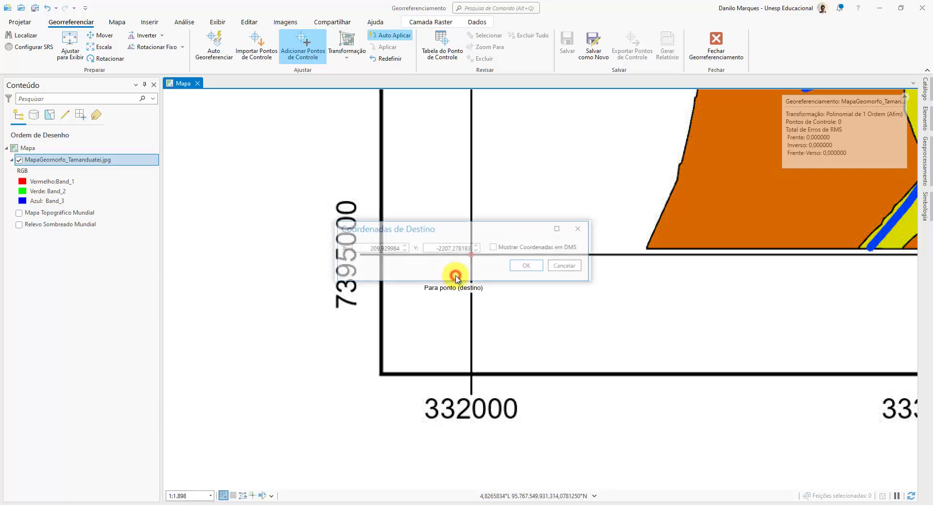
left_click_drag(462, 235, 538, 182)
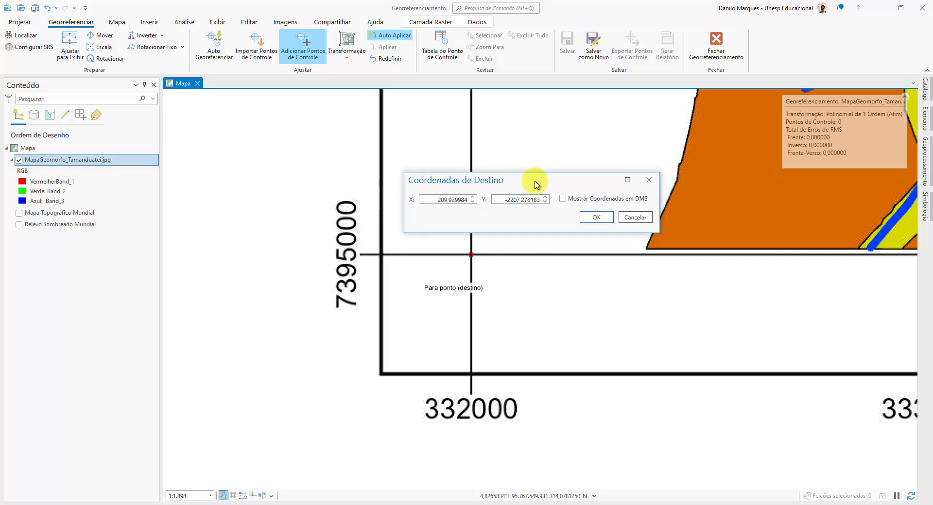
double_click(432, 203)
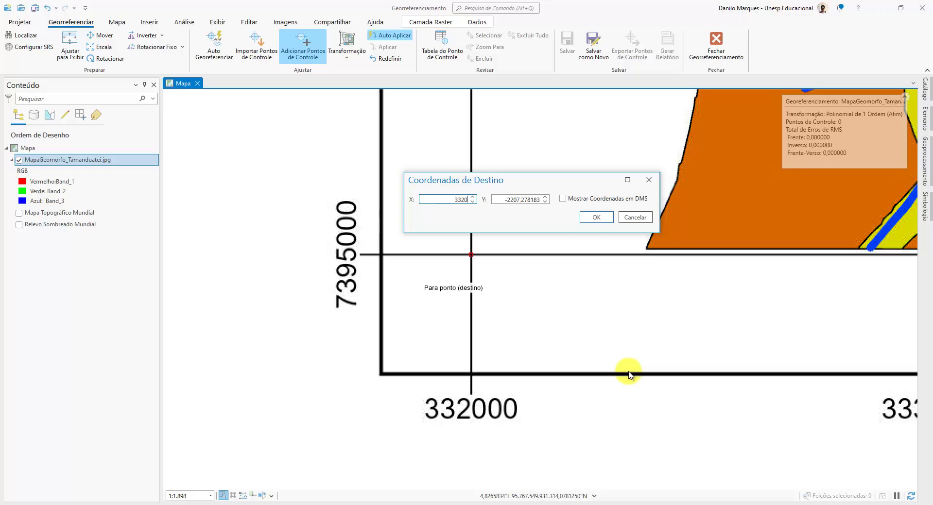
key("Tab")
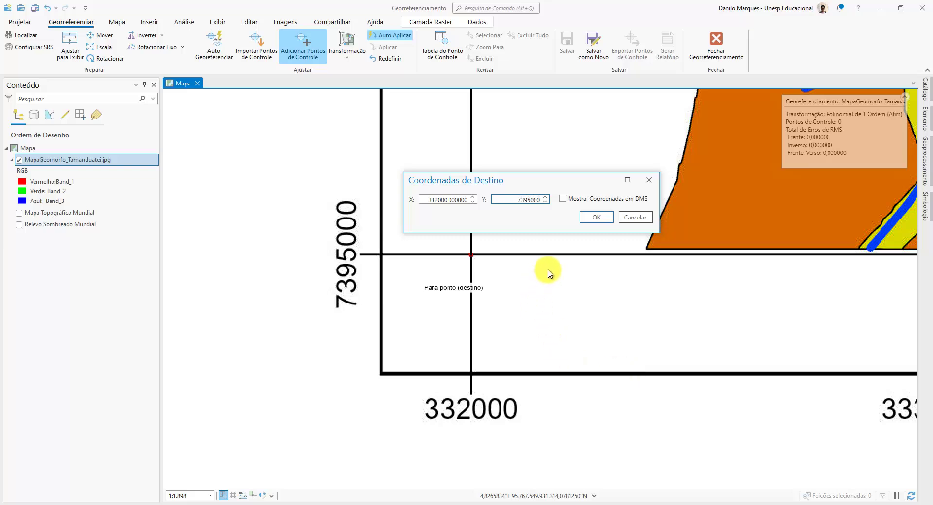
left_click(596, 218)
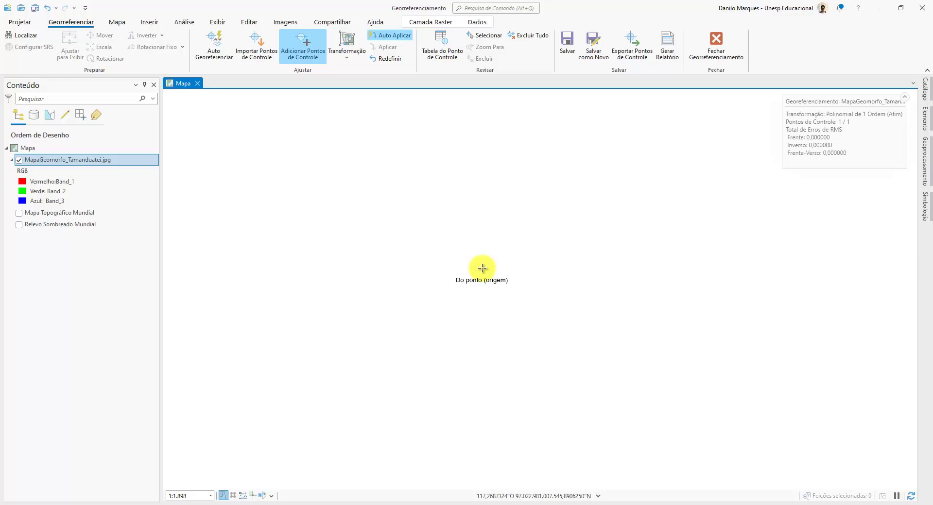
- Place the second control point's source on the map frame's upper-right grid intersection, labelled 336000 and 7398000
right_click(47, 161)
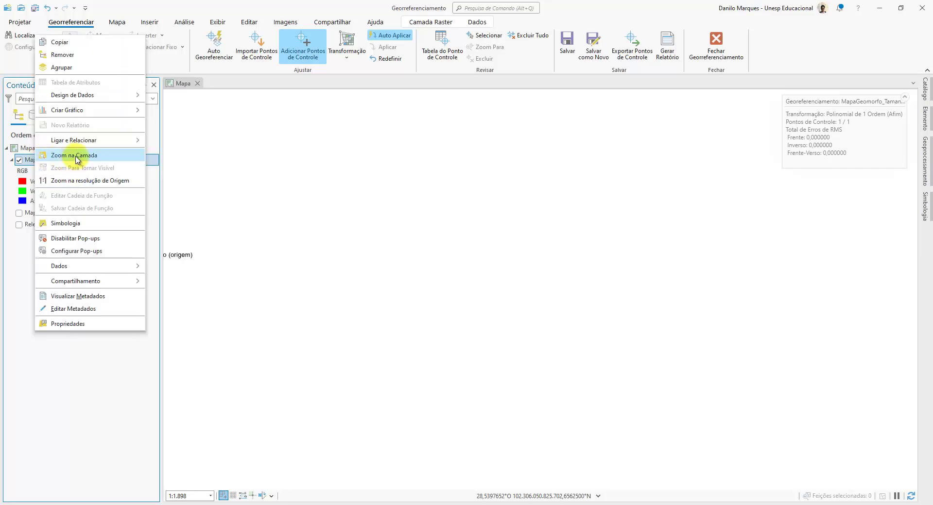
left_click(76, 156)
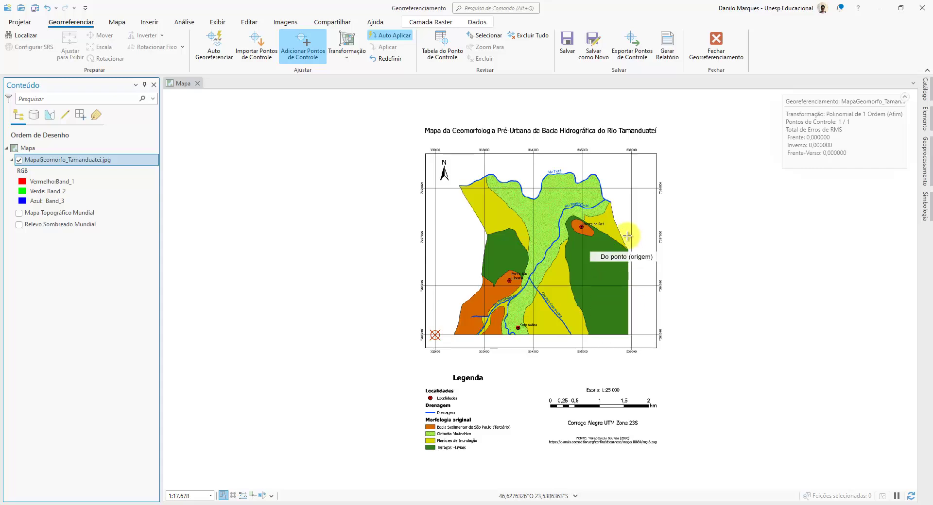
scroll(631, 187, "up", 3)
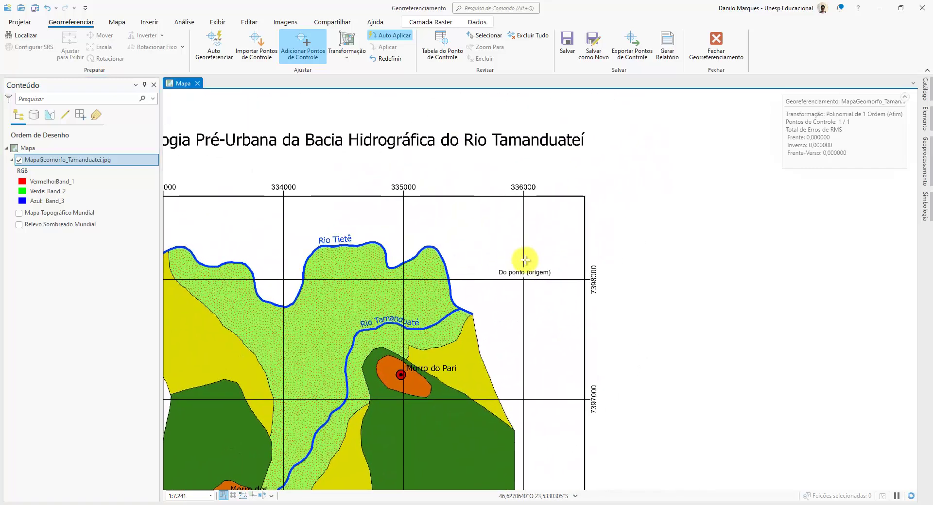
scroll(526, 258, "up", 3)
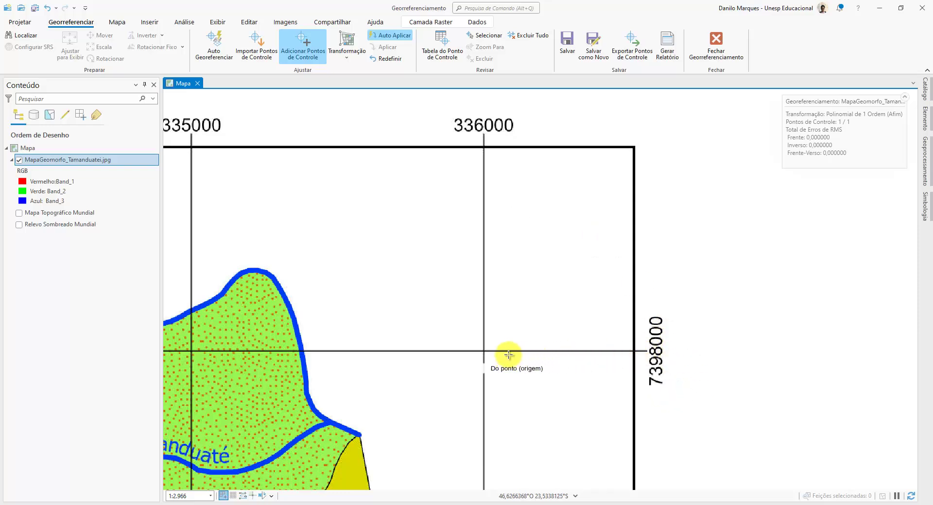
scroll(482, 353, "up", 5)
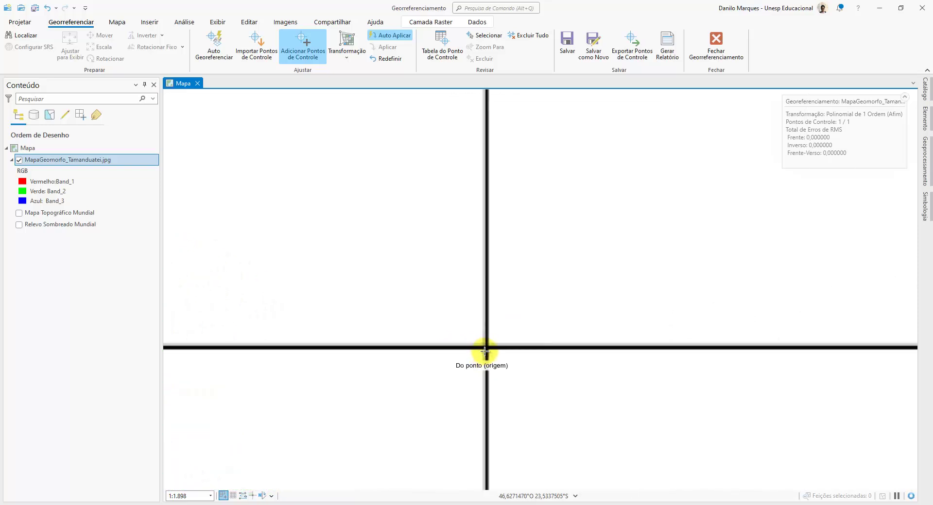
scroll(489, 344, "up", 1)
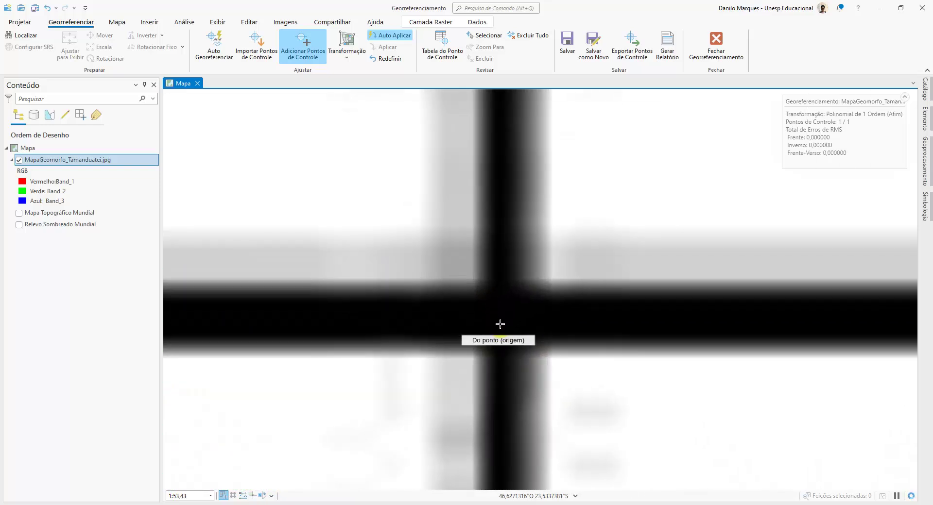
scroll(510, 318, "up", 1)
scroll(501, 322, "up", 1)
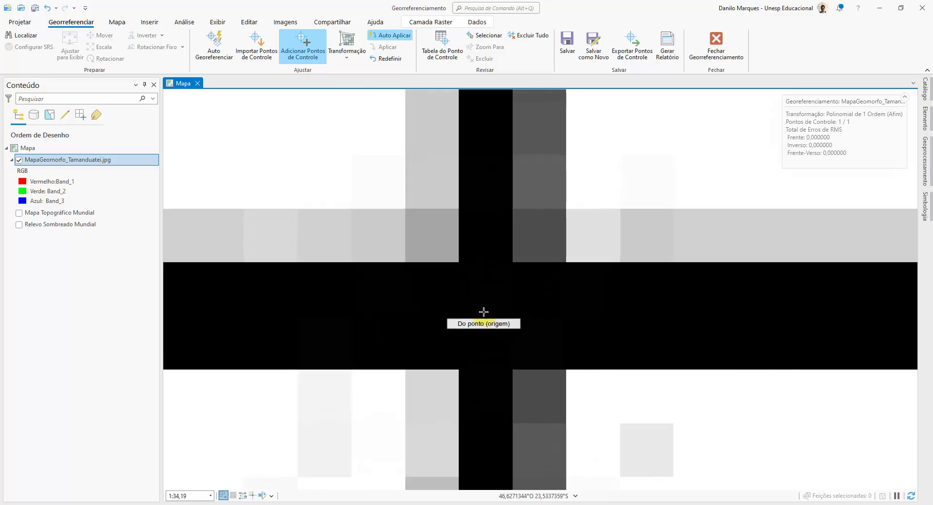
scroll(483, 312, "down", 5)
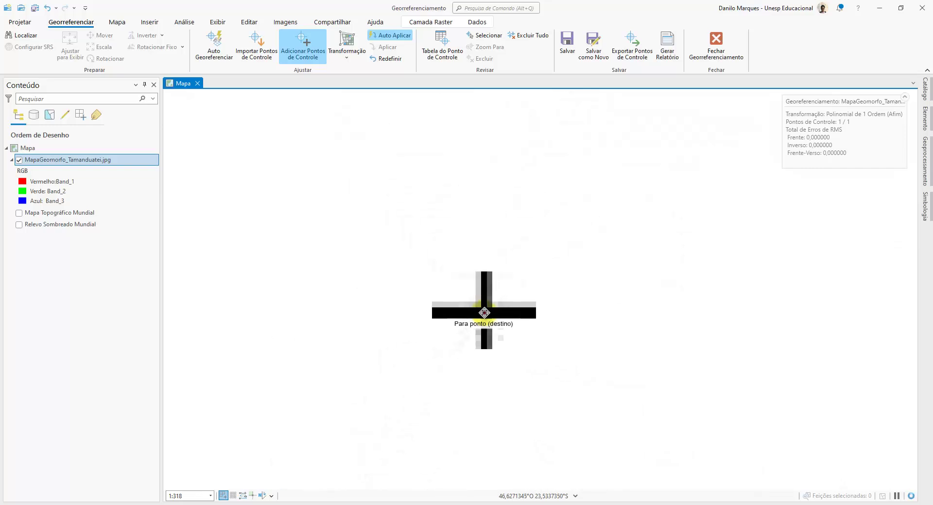
- Set the second control point's destination coordinates to X 336000 and Y 7398000
scroll(485, 313, "down", 5)
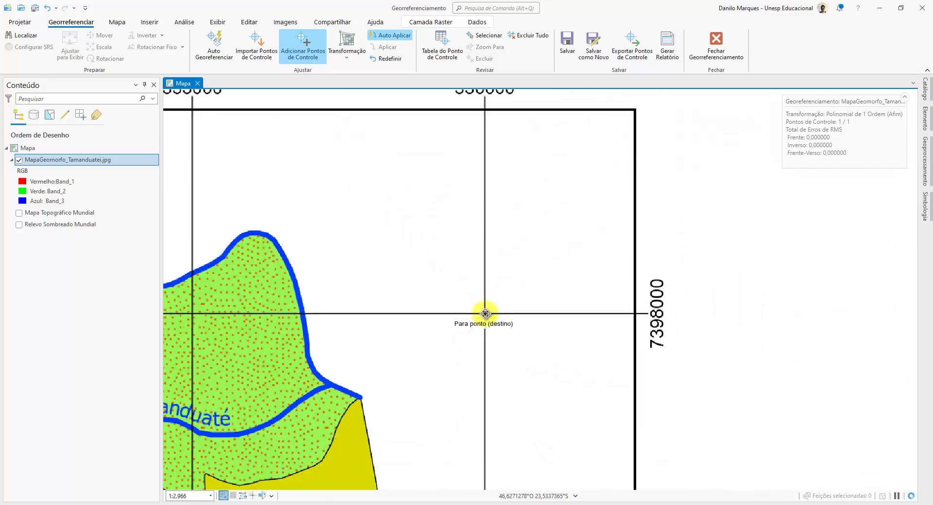
scroll(485, 313, "down", 2)
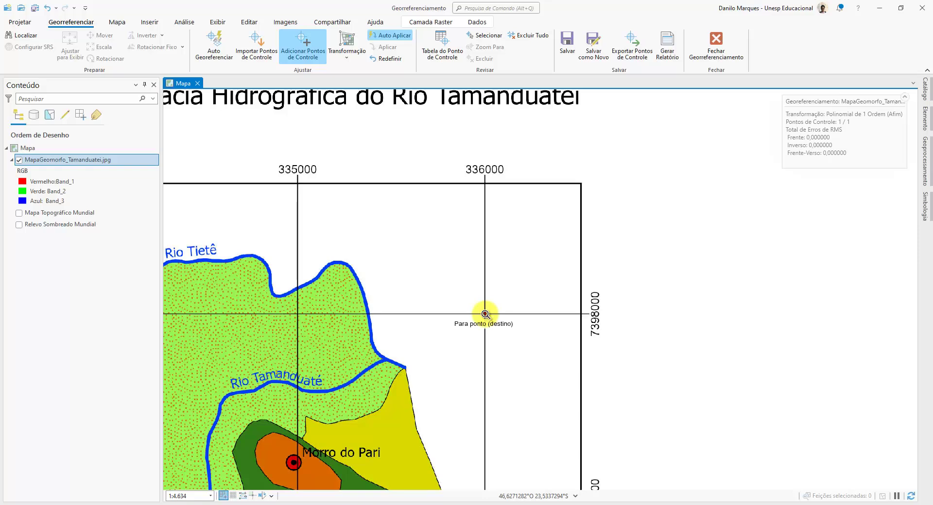
right_click(485, 314)
left_click_drag(495, 227, 727, 189)
left_click(591, 205)
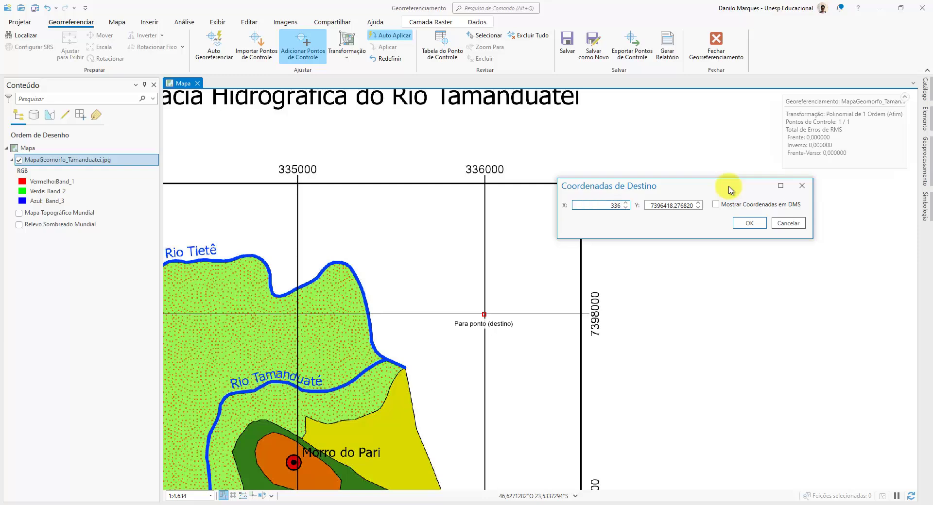
key("Tab")
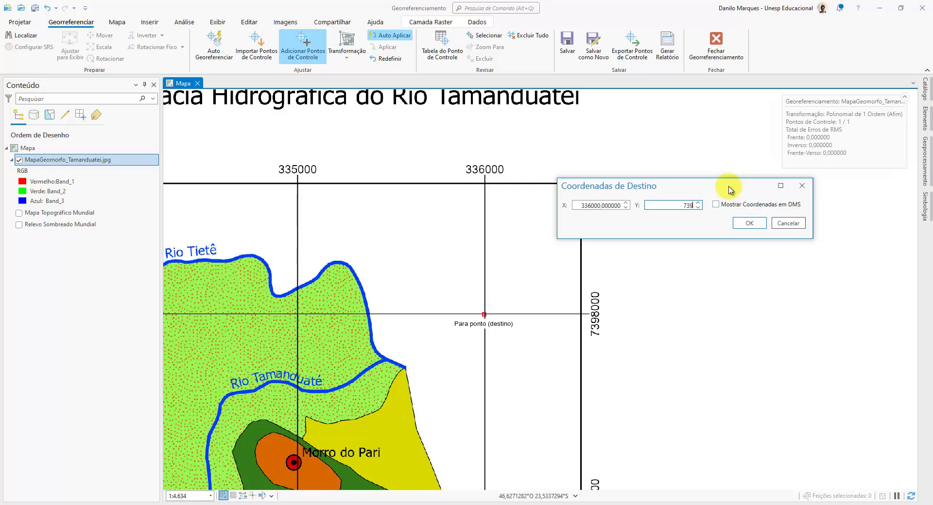
type("8000")
left_click(749, 225)
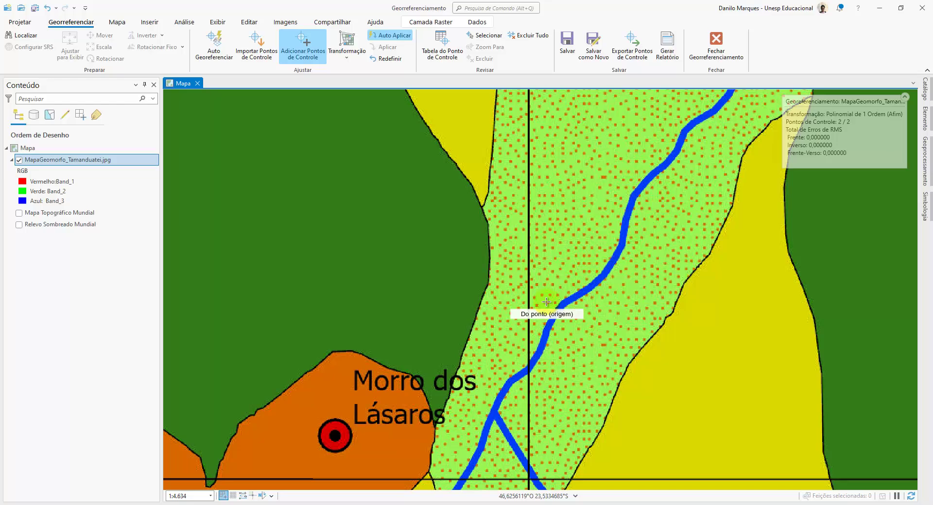
- Place the third control point's source on the map frame's lower-right grid intersection, labelled 336000 and 7395000
right_click(62, 158)
left_click(64, 154)
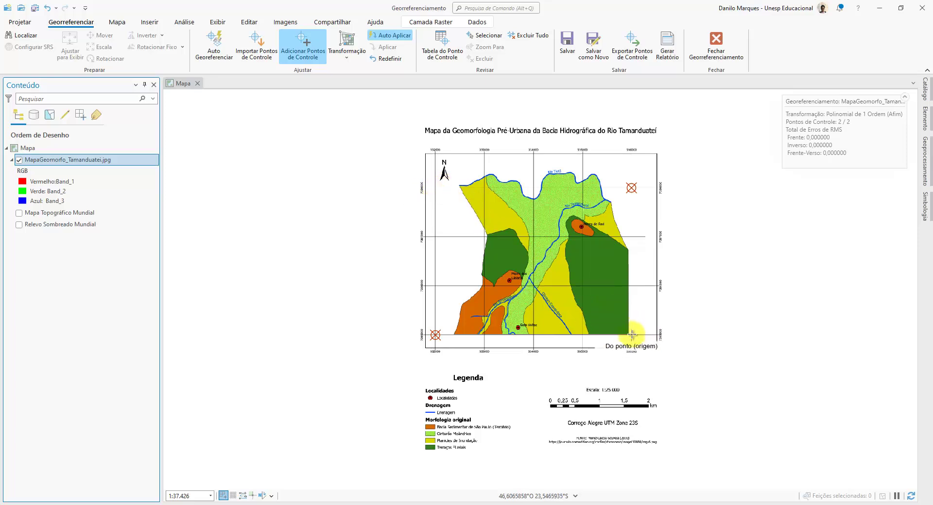
scroll(631, 335, "up", 5)
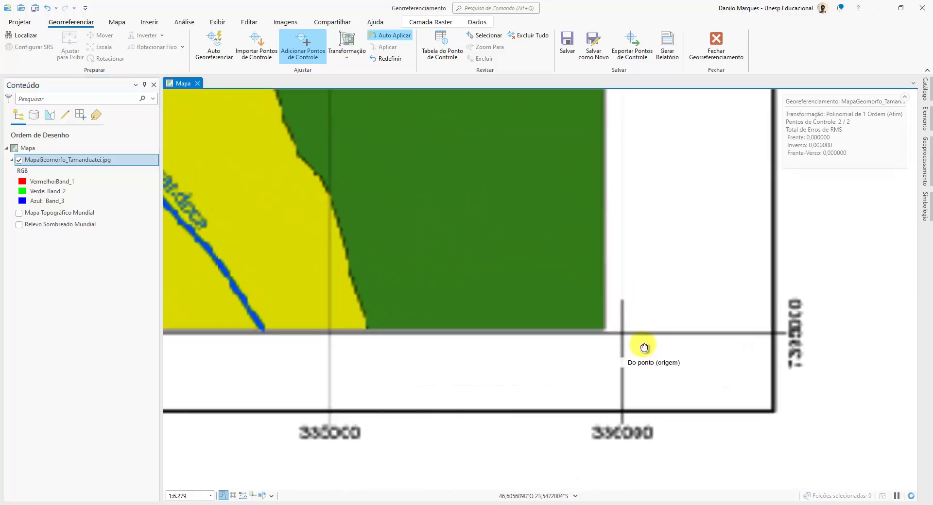
left_click_drag(644, 347, 532, 308)
scroll(525, 304, "up", 2)
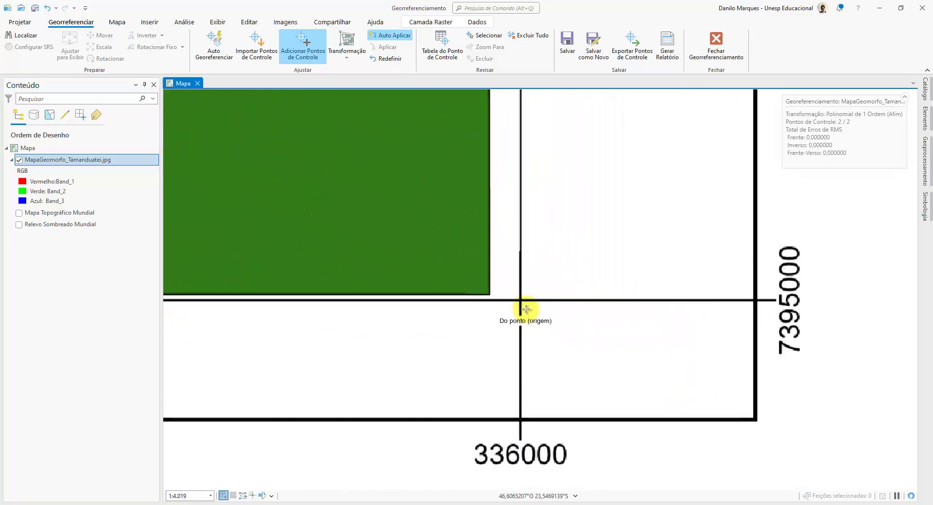
scroll(517, 304, "up", 3)
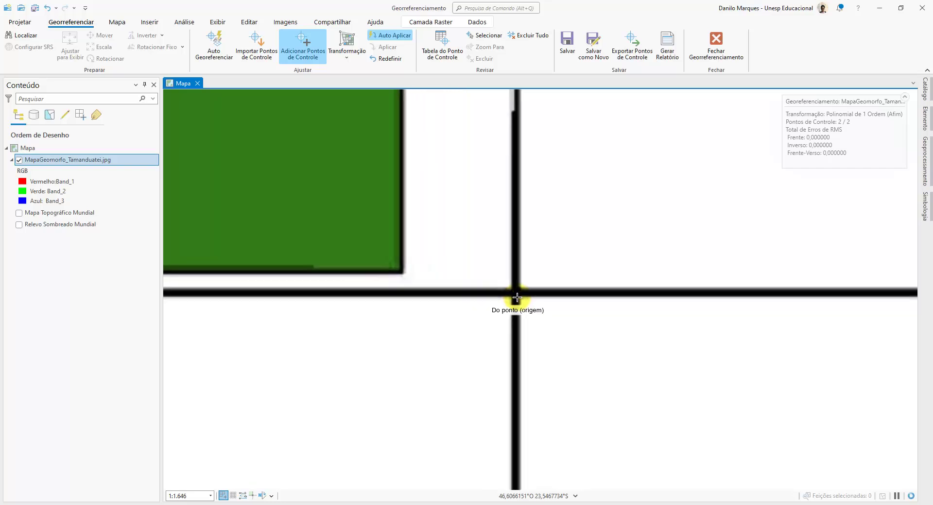
scroll(516, 297, "up", 3)
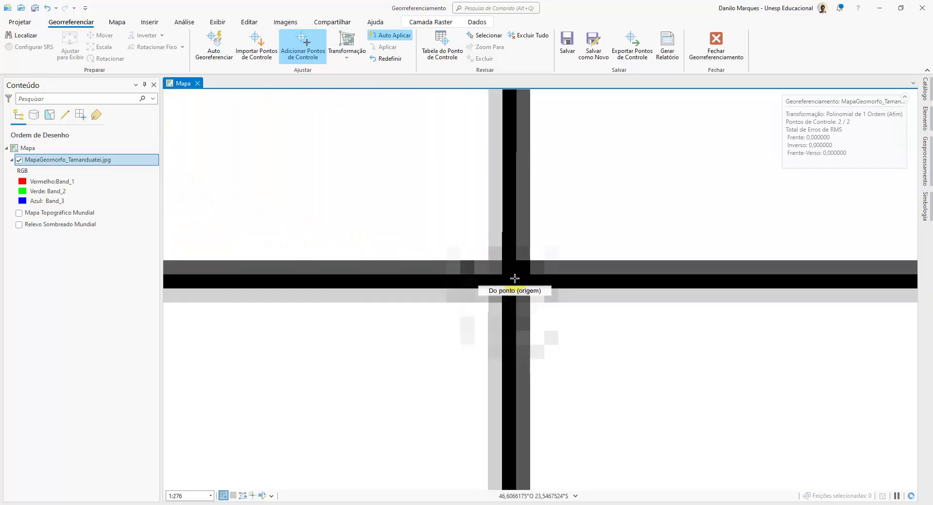
scroll(515, 278, "up", 4)
scroll(503, 302, "down", 1)
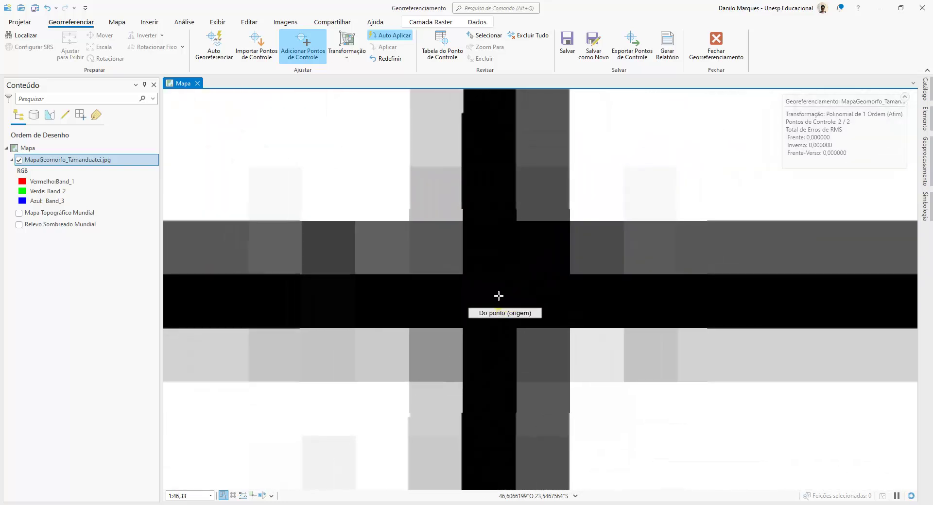
scroll(498, 296, "down", 1)
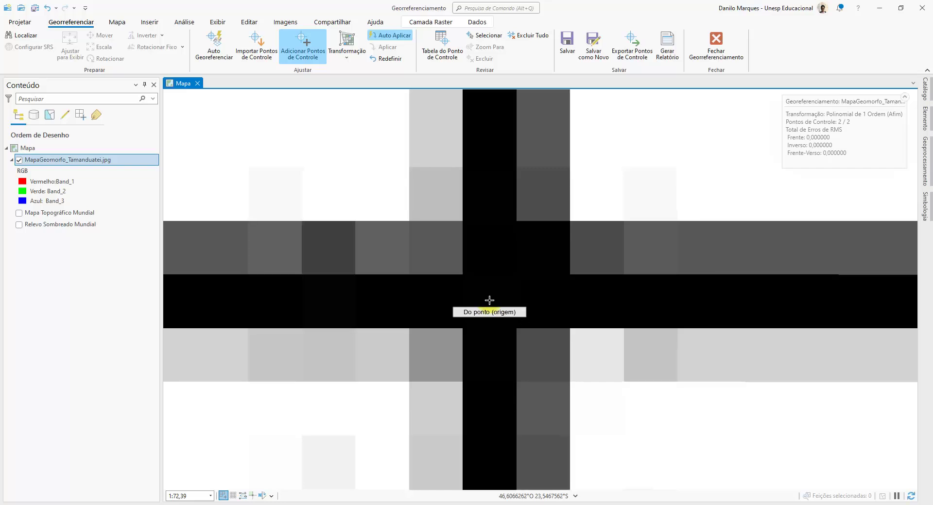
scroll(489, 301, "down", 5)
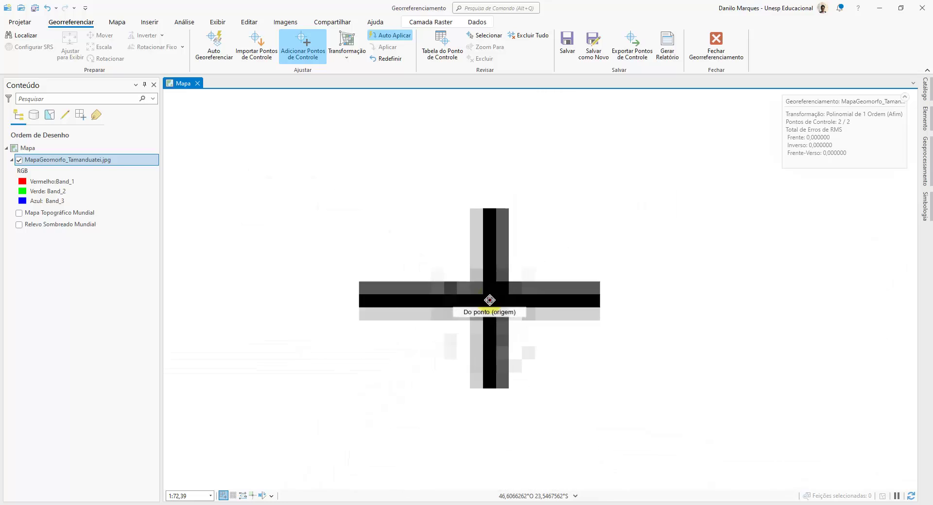
scroll(489, 301, "down", 5)
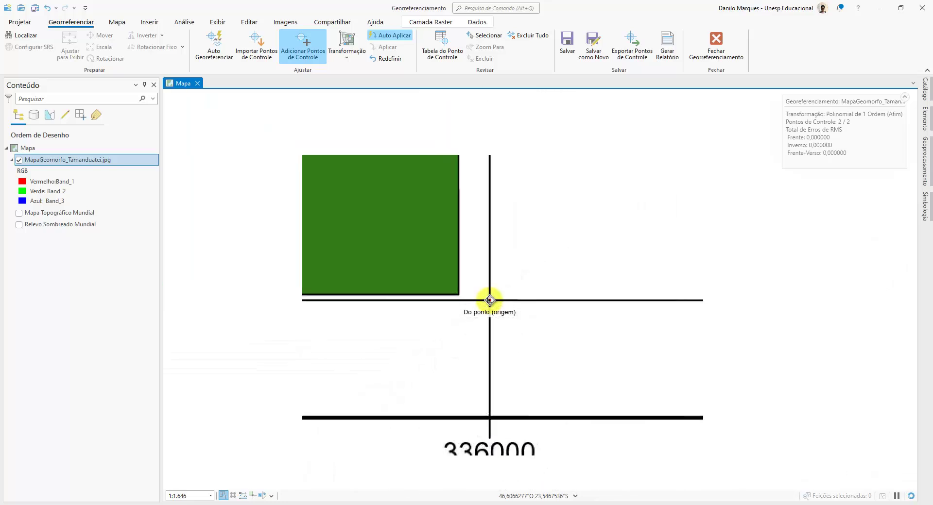
- Set the third control point's destination coordinates to X 336000 and Y 7395000
right_click(490, 300)
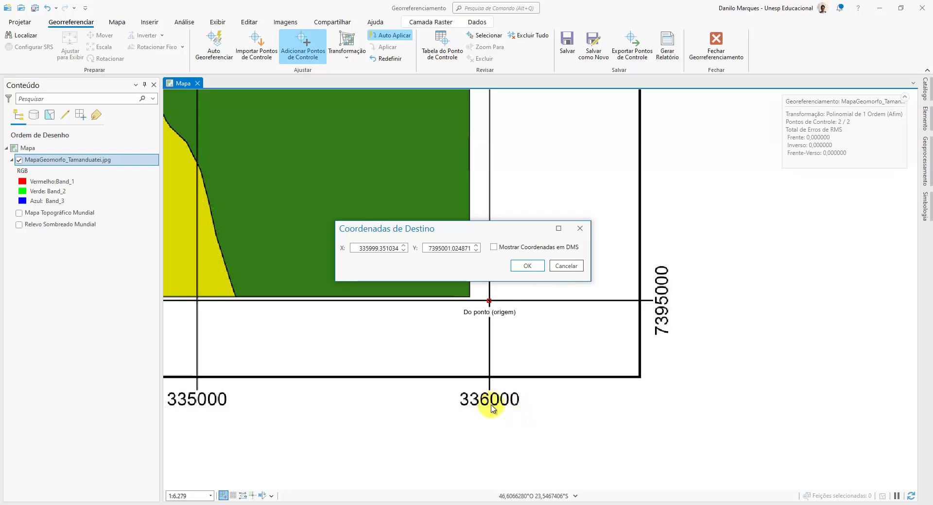
left_click_drag(357, 248, 453, 245)
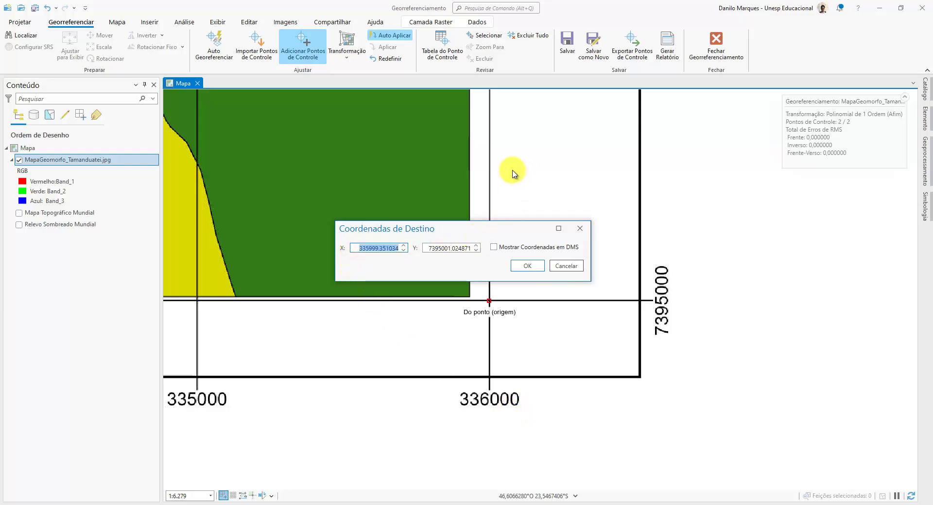
type("336000")
key("Tab")
type("7")
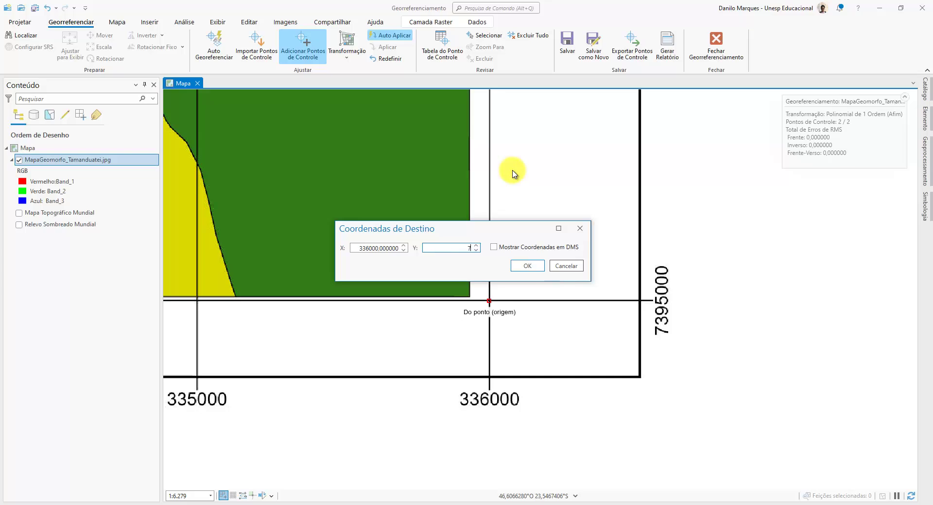
type("395000")
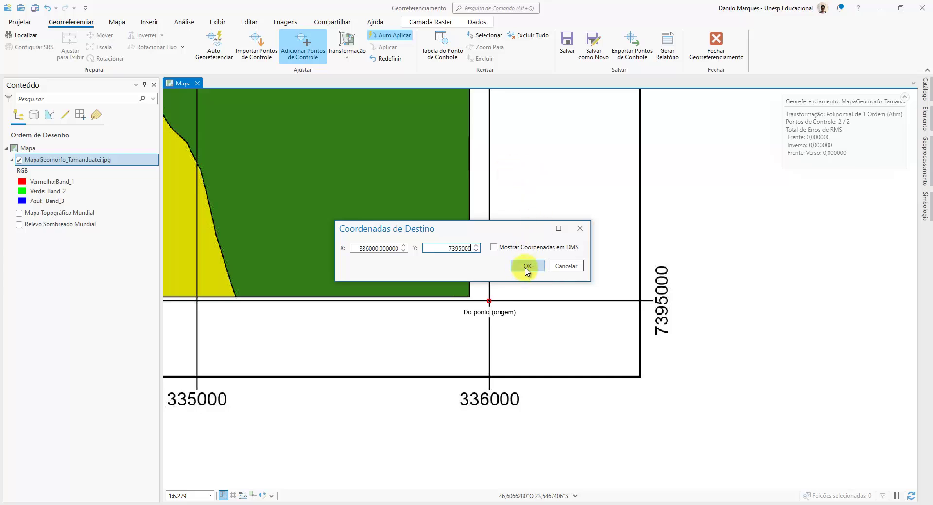
left_click(526, 267)
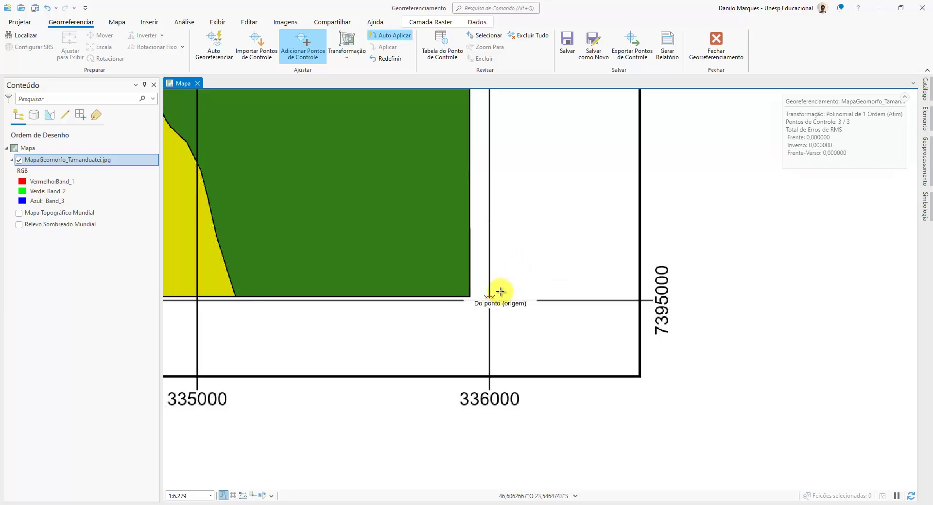
- Place the fourth control point's source on the map frame's upper-left grid intersection, labelled 332000 and 7398000
right_click(72, 159)
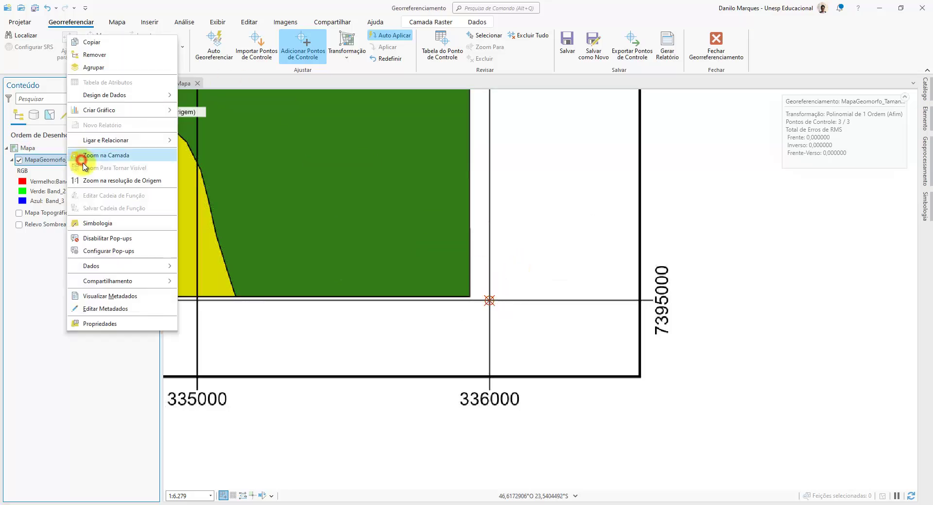
left_click(127, 155)
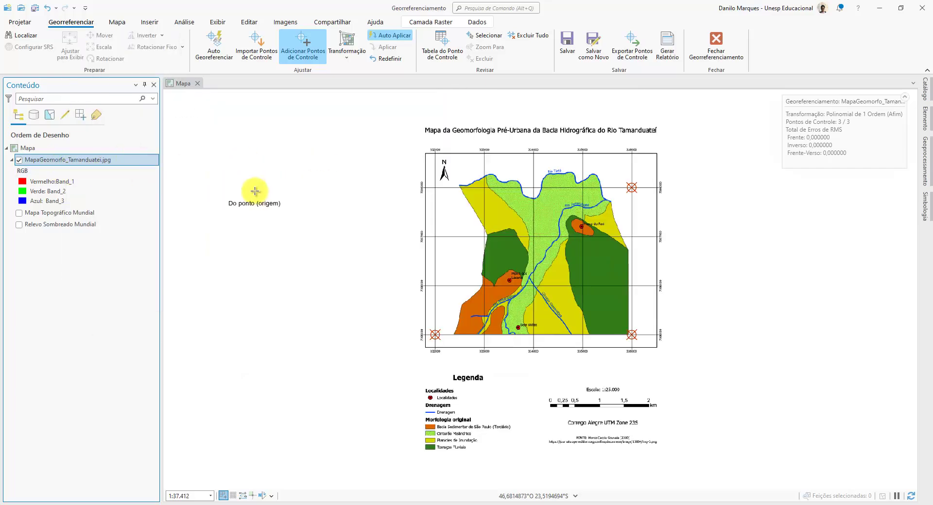
scroll(428, 182, "down", 3)
scroll(433, 181, "up", 5)
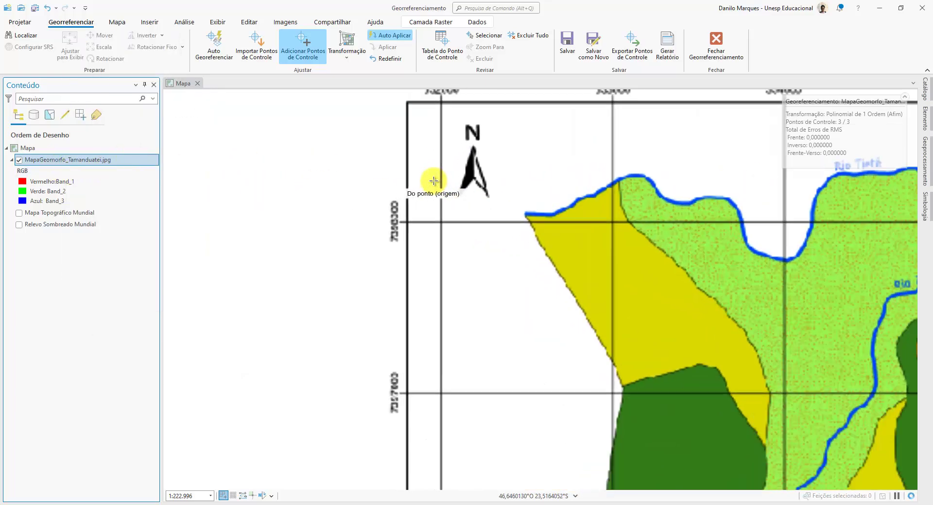
left_click_drag(443, 208, 438, 302)
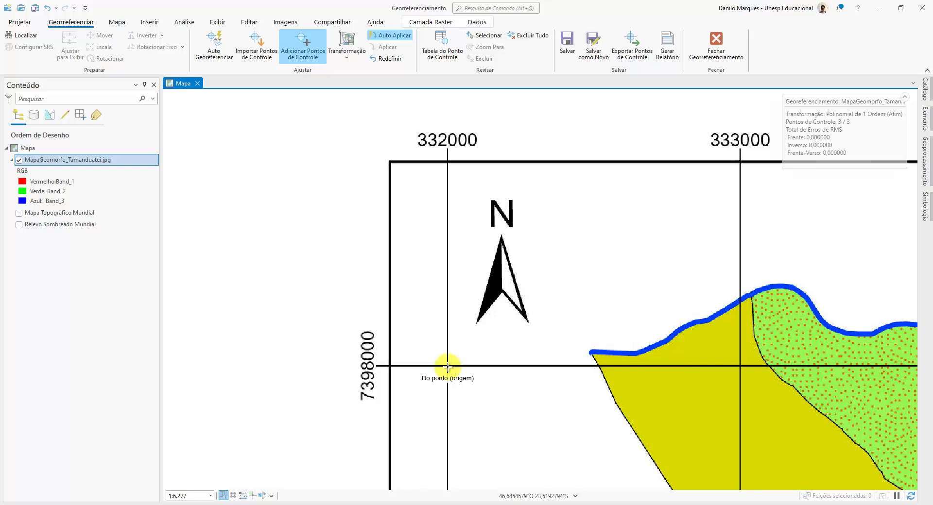
scroll(447, 366, "up", 10)
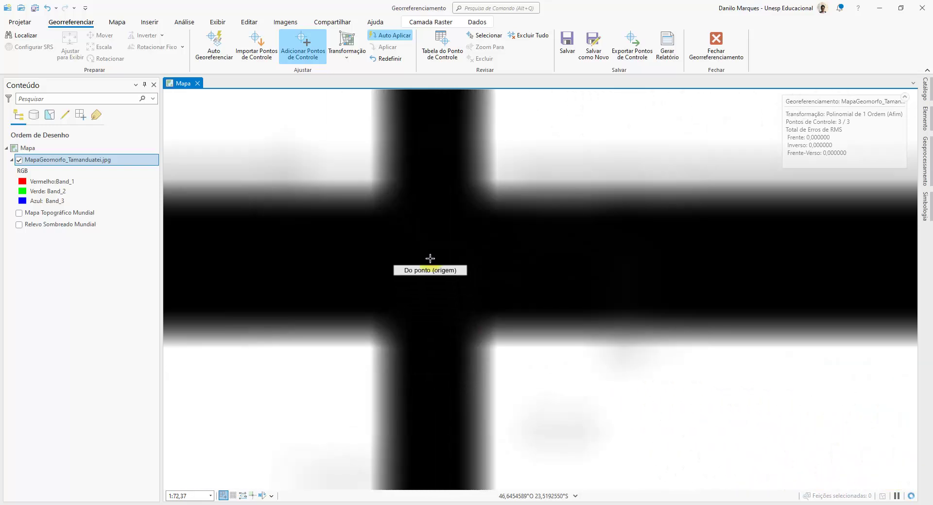
scroll(429, 251, "down", 7)
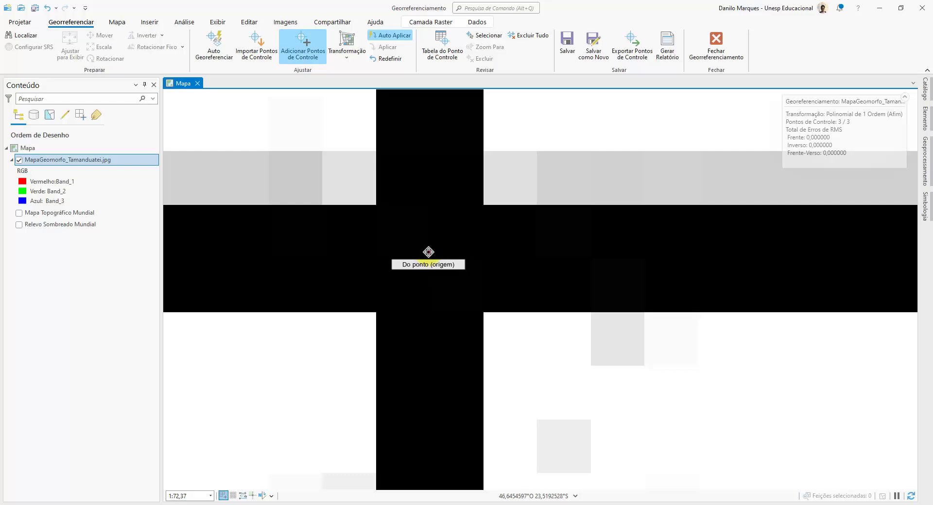
scroll(428, 252, "down", 5)
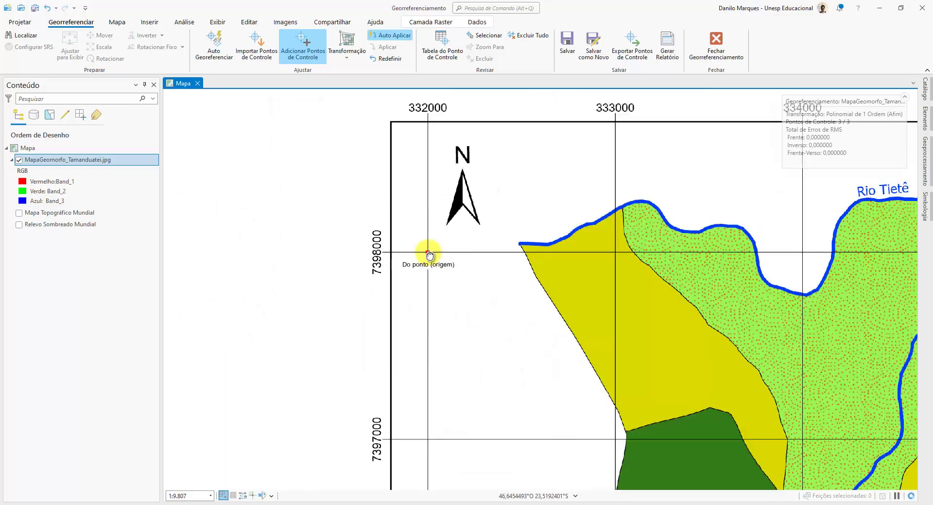
left_click_drag(427, 250, 427, 283)
left_click(428, 285)
- Set the fourth control point's destination coordinates to X 332000 and Y 7398000
right_click(428, 285)
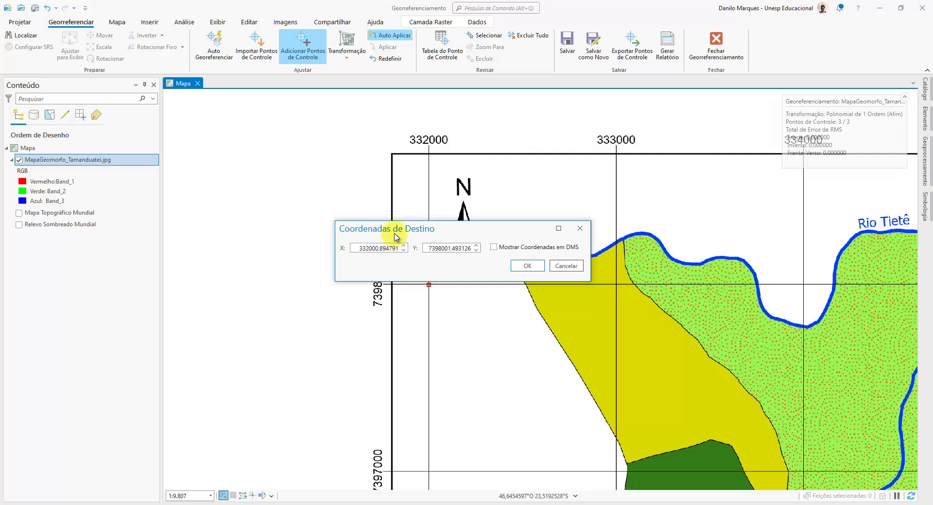
left_click_drag(396, 234, 483, 223)
double_click(464, 236)
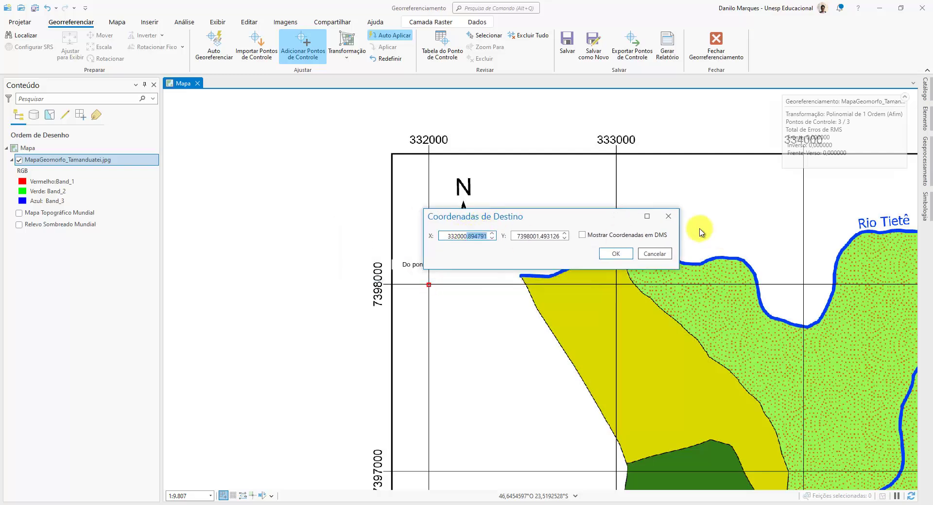
type("332000")
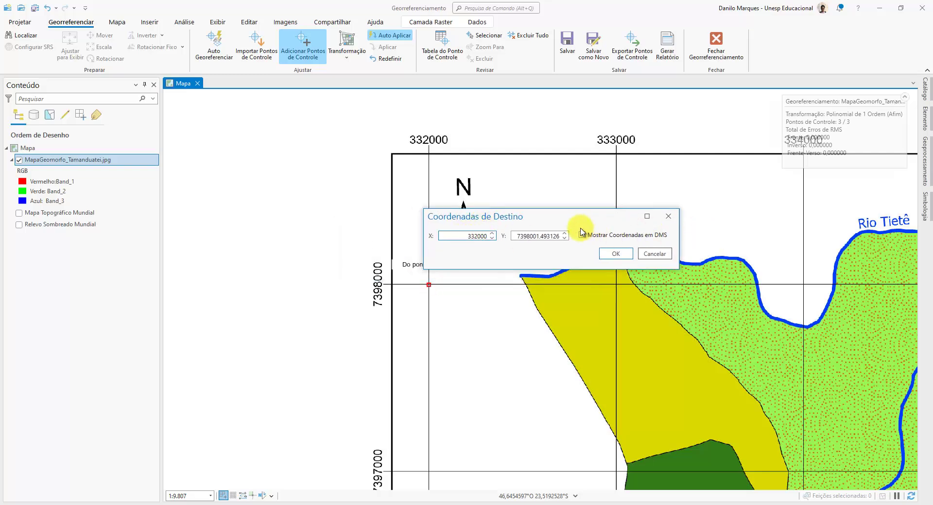
double_click(537, 236)
type("7398000")
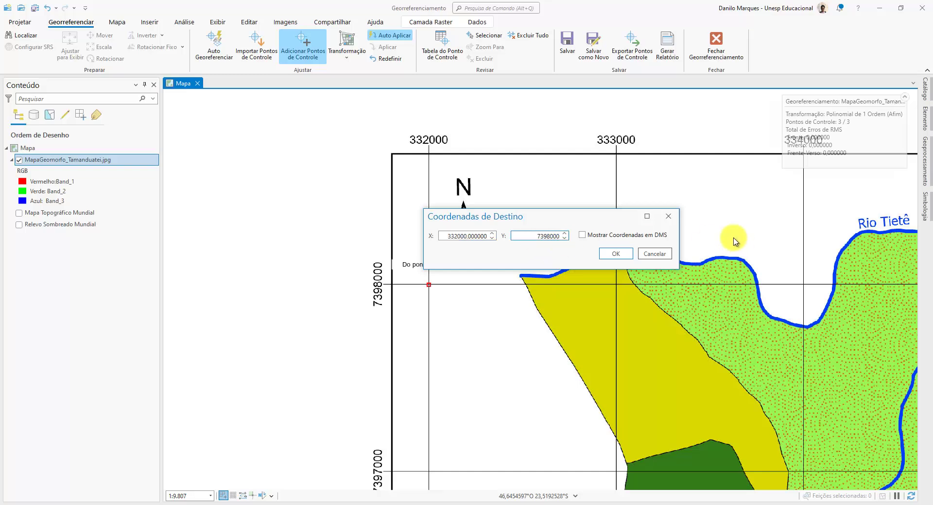
left_click(616, 253)
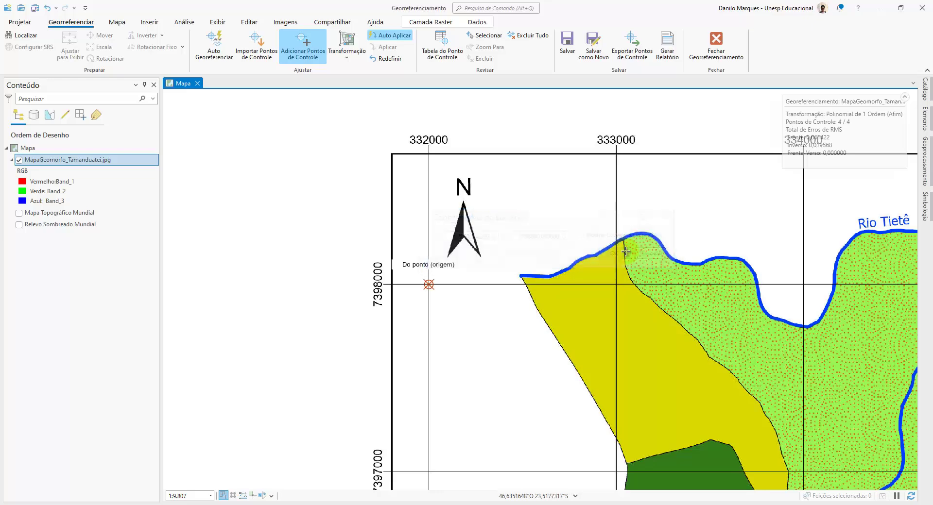
- Review the available transformation types, the map's scale and coordinate system notes, and the total RMS errors of the control points
left_click_drag(701, 197, 617, 232)
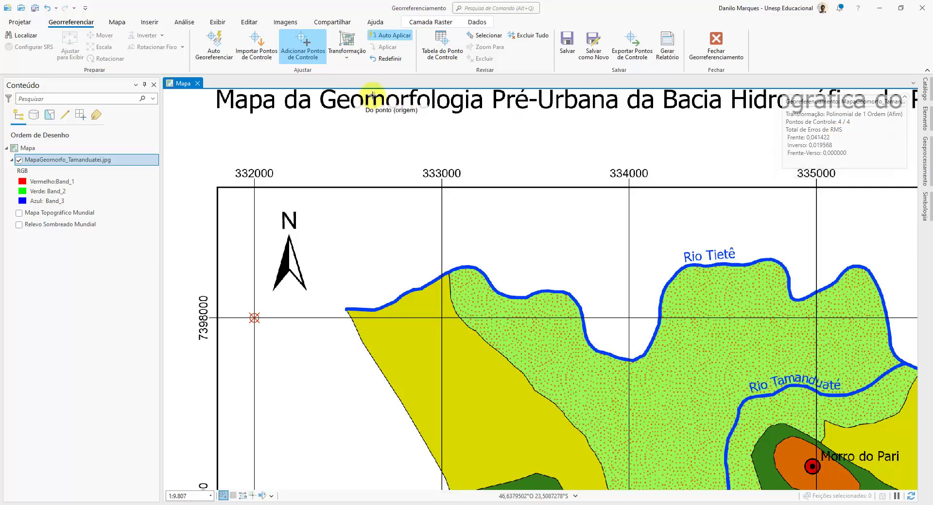
left_click(347, 56)
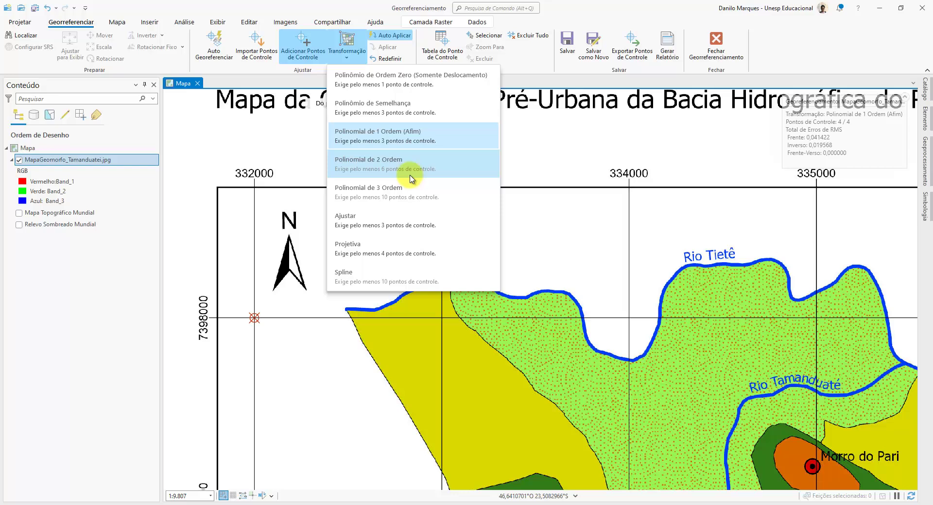
left_click(809, 54)
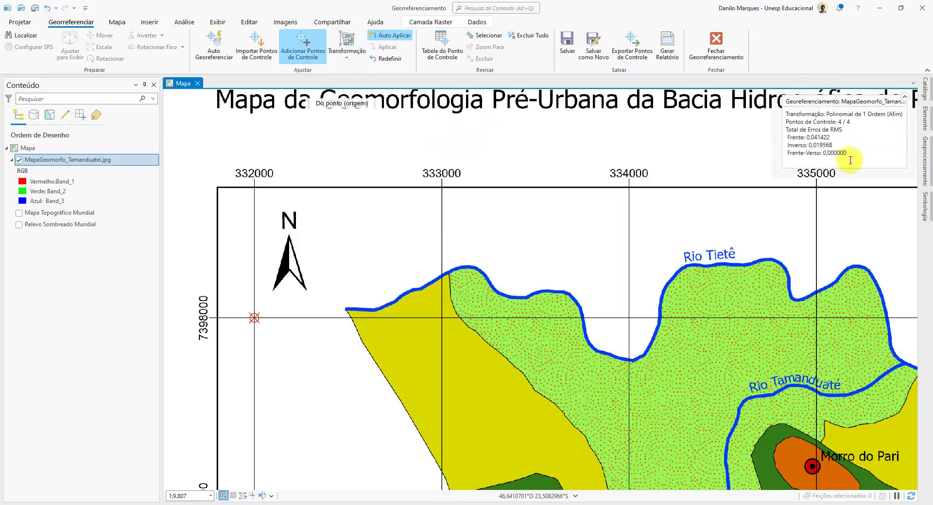
scroll(759, 254, "down", 4)
left_click_drag(787, 369, 640, 225)
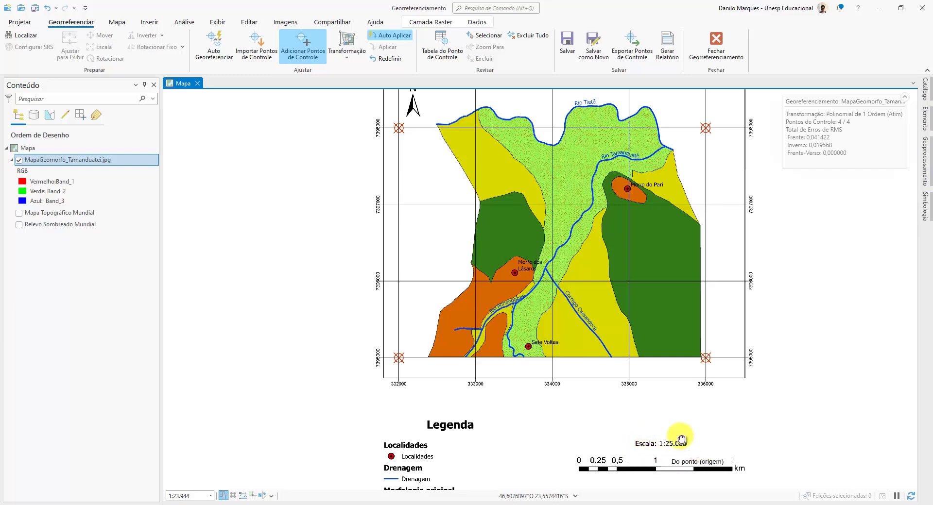
left_click_drag(680, 435, 632, 396)
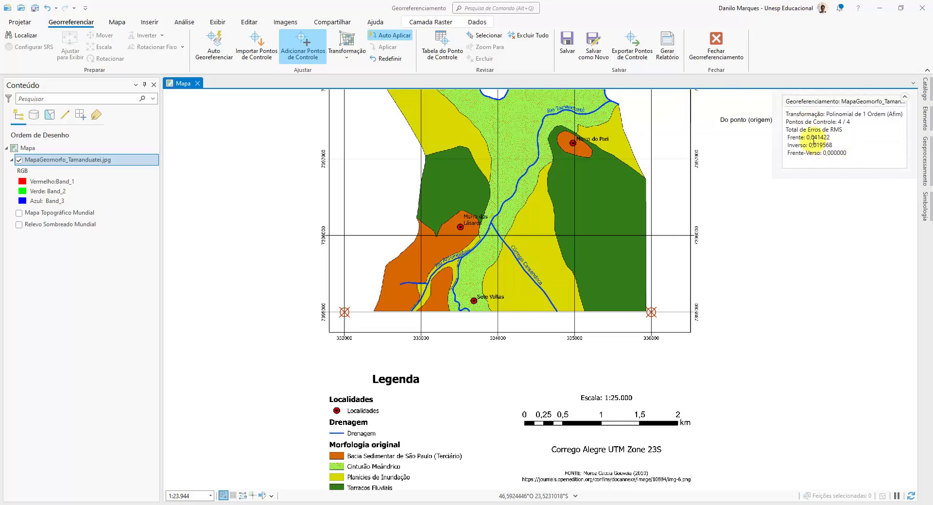
left_click_drag(816, 138, 801, 137)
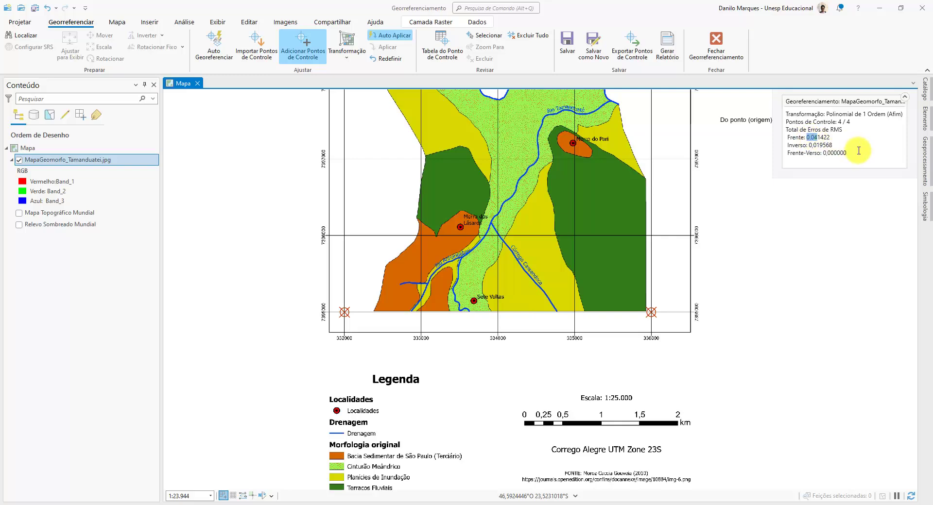
- Save the georeferencing of MapaGeomorfo_Tamanduatei.jpg and open its control point table
scroll(541, 231, "down", 3)
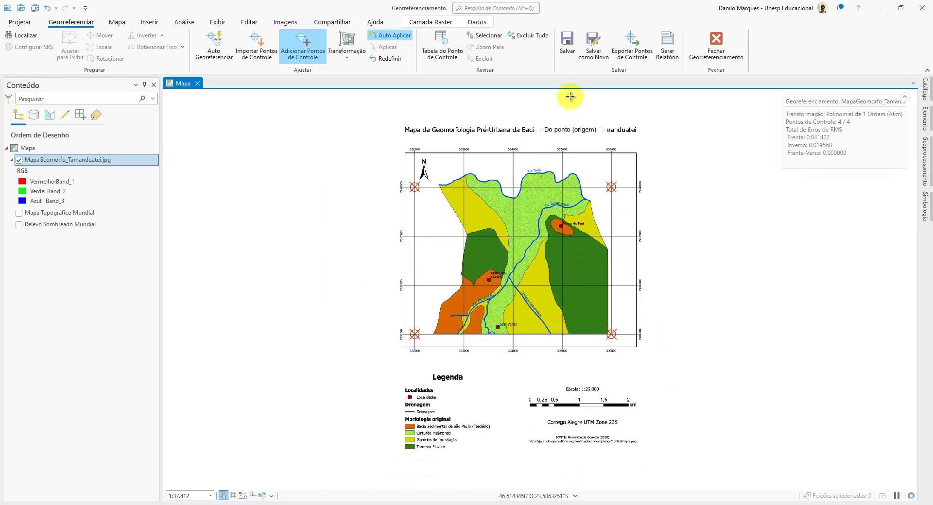
left_click(567, 42)
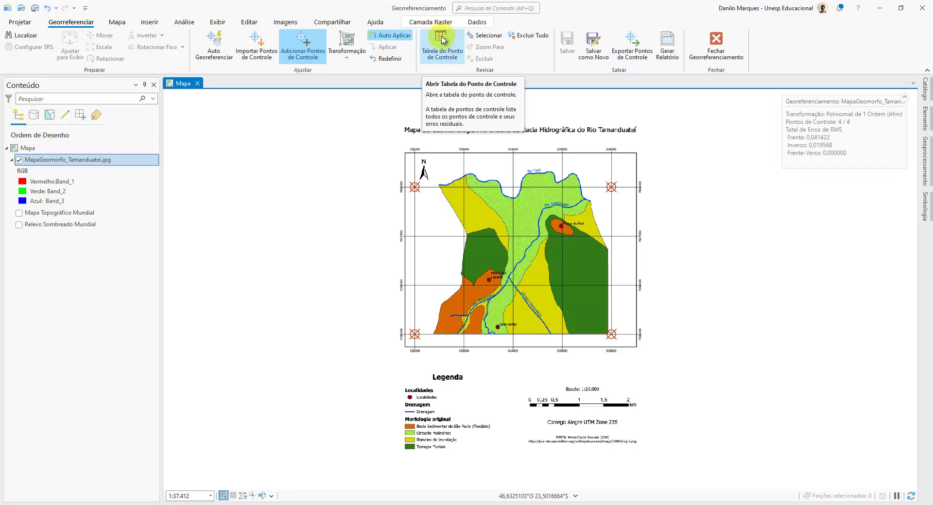
left_click(446, 53)
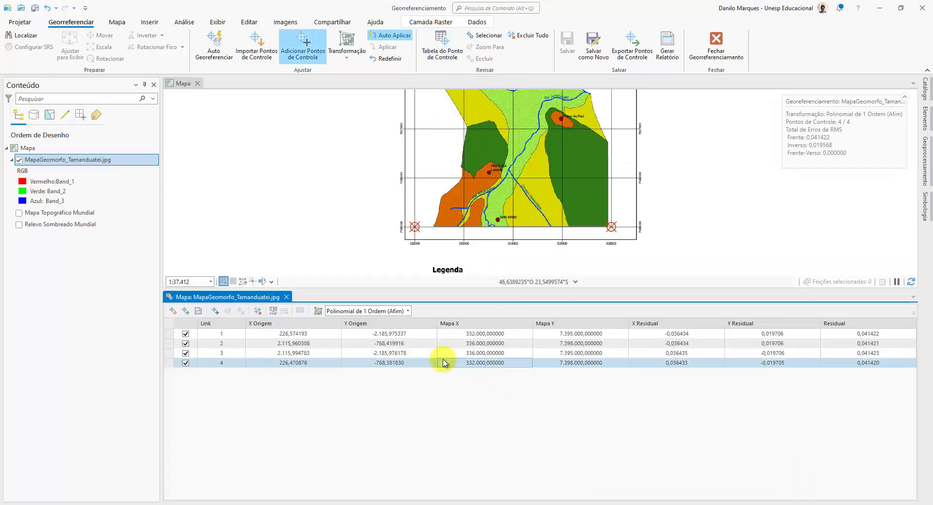
- In the control point table, set the fourth point's map Y to 332000 to try swapped coordinates
left_click(497, 353)
left_click(474, 362)
left_click(494, 355)
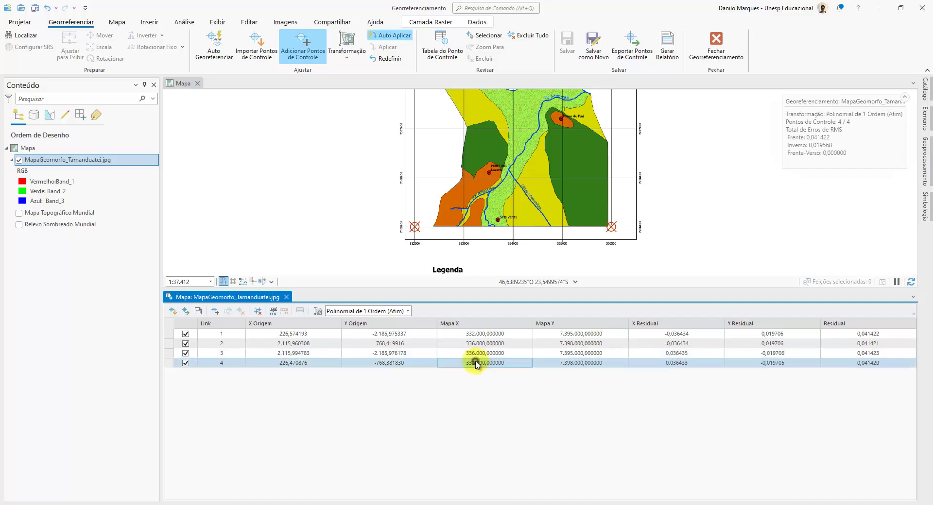
double_click(495, 364)
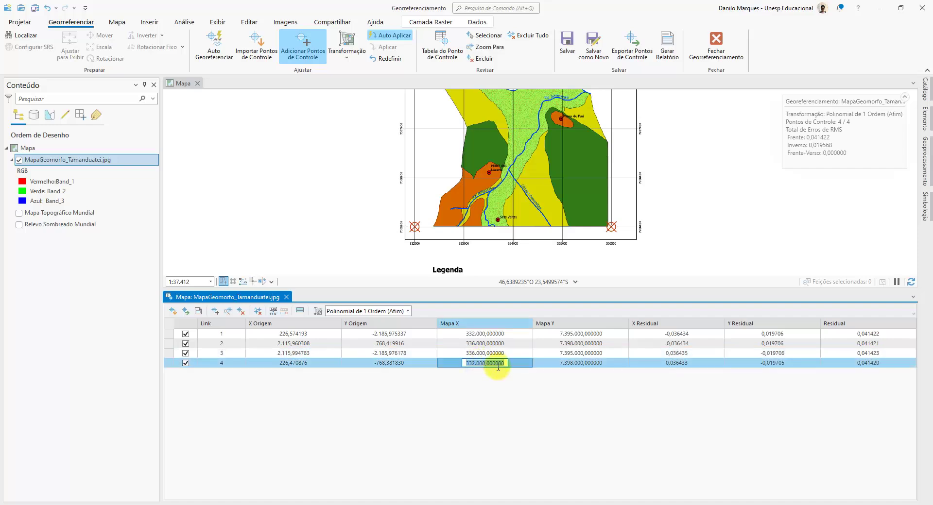
double_click(584, 368)
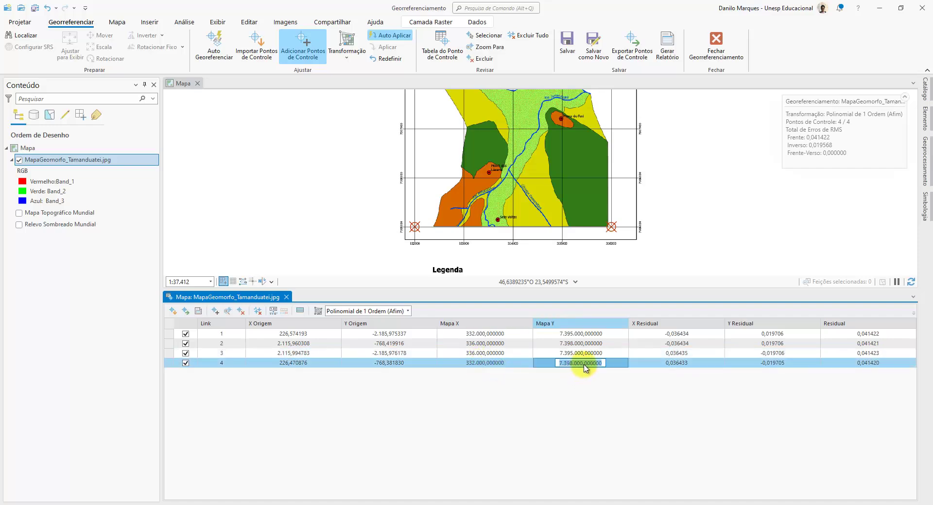
key("BackSpace")
left_click(489, 365)
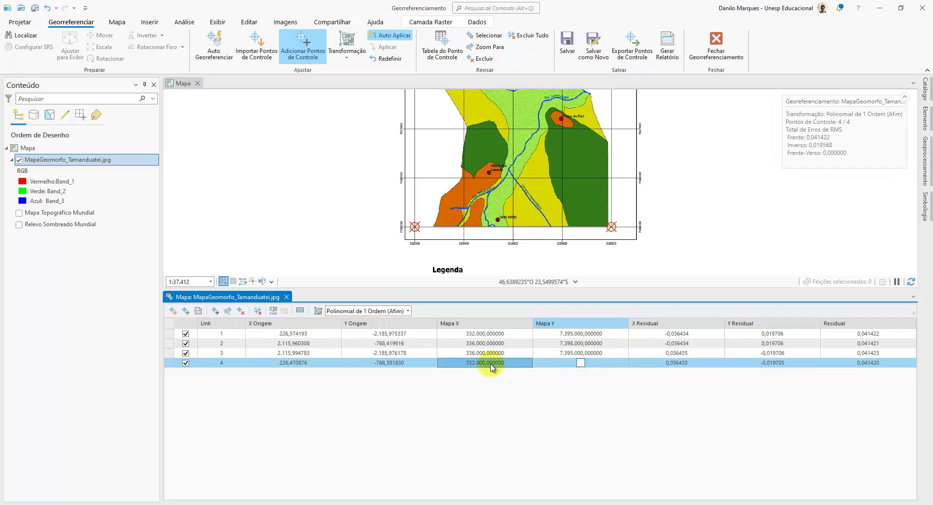
left_click(482, 364)
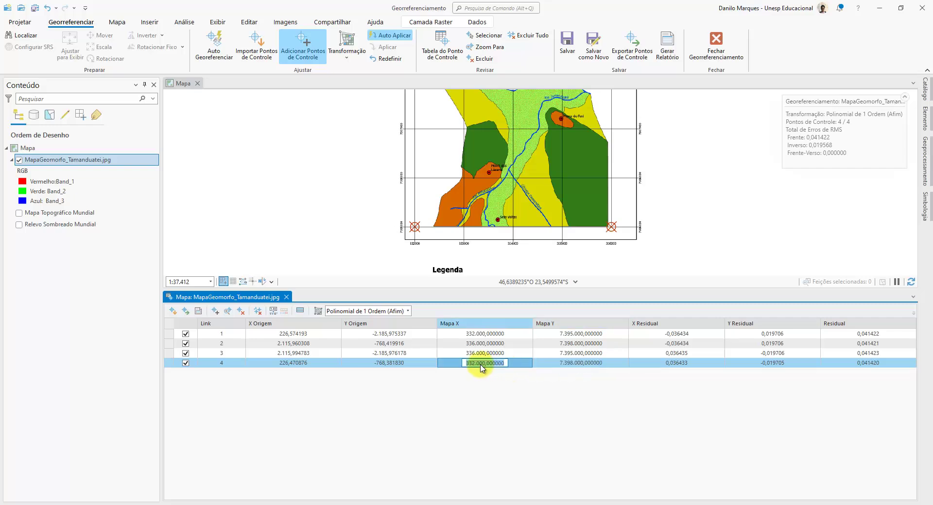
double_click(579, 365)
key("ctrl+c")
key("BackSpace")
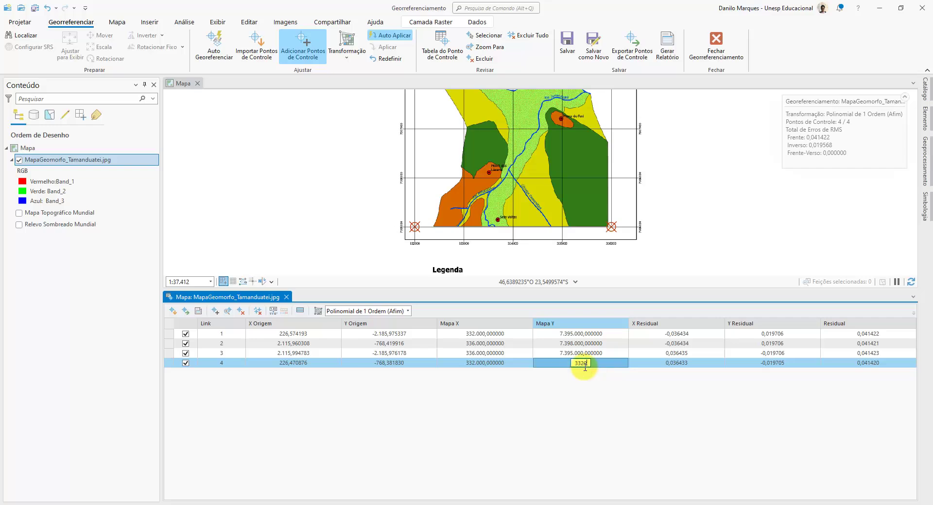
type("332000")
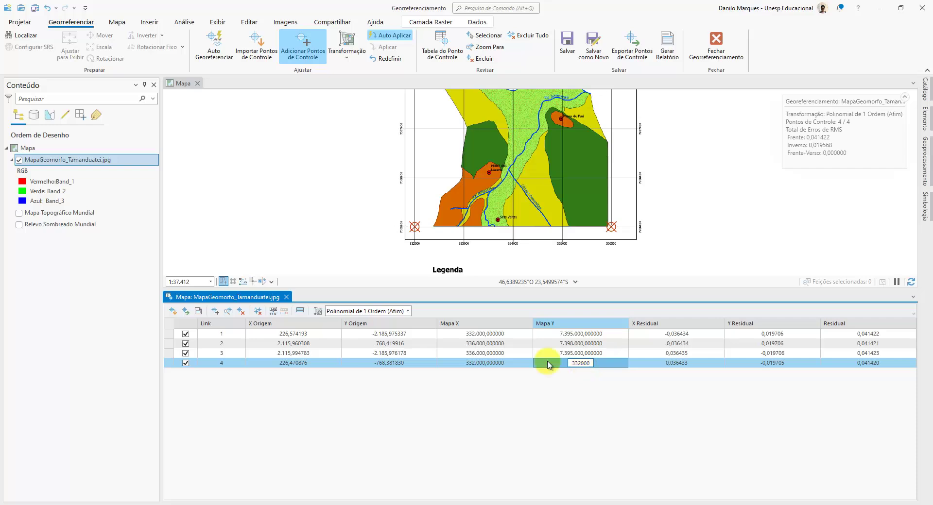
- Set the fourth control point's map X to 7398000 and inspect how the swapped coordinates affect the raster
double_click(475, 364)
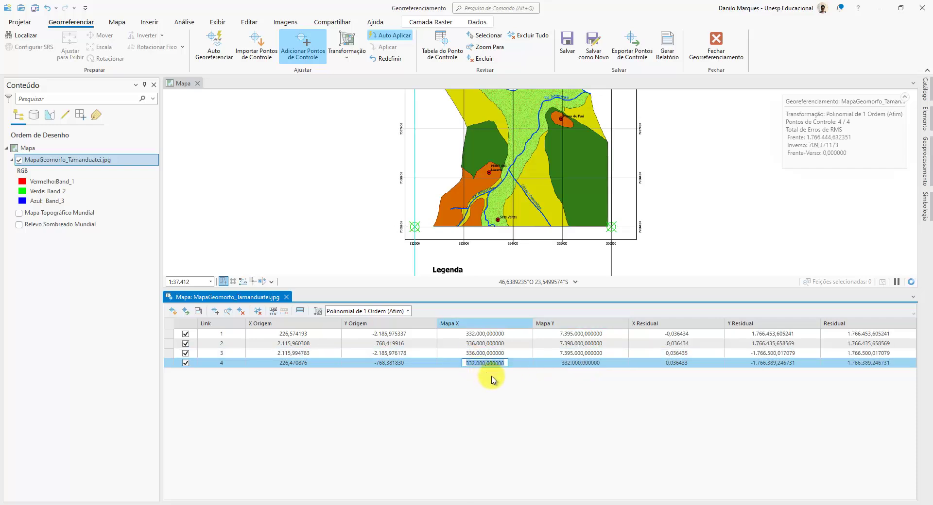
key("ctrl+v")
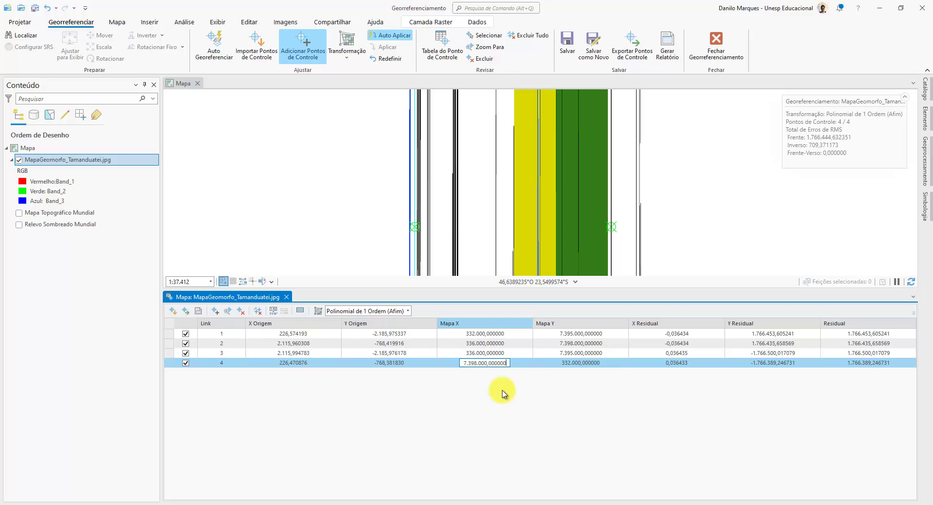
key("Return")
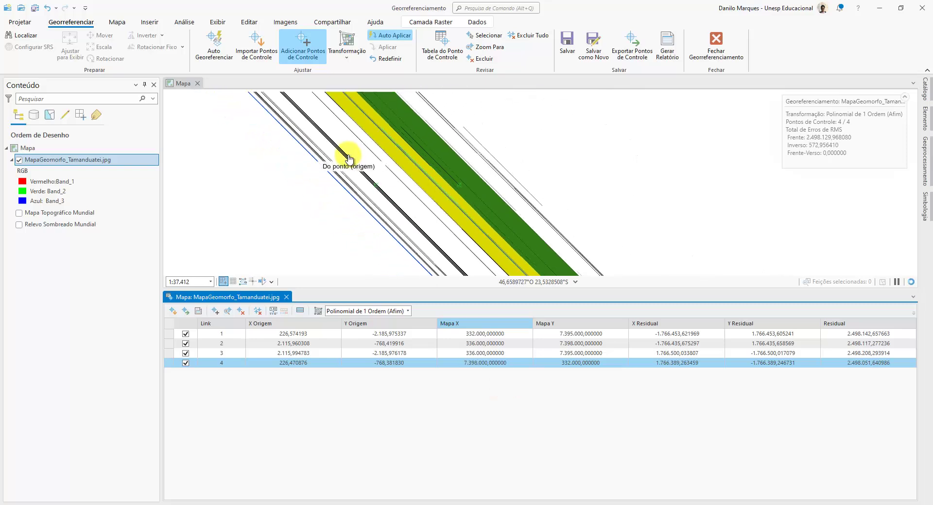
scroll(444, 172, "down", 4)
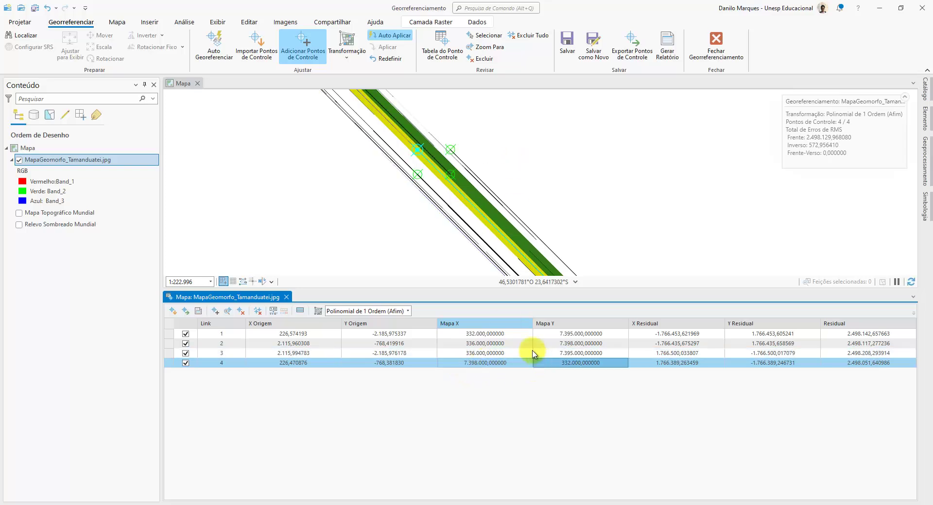
- Correct the fourth control point's map coordinates to X 332000 and Y 7398000
left_click(487, 365)
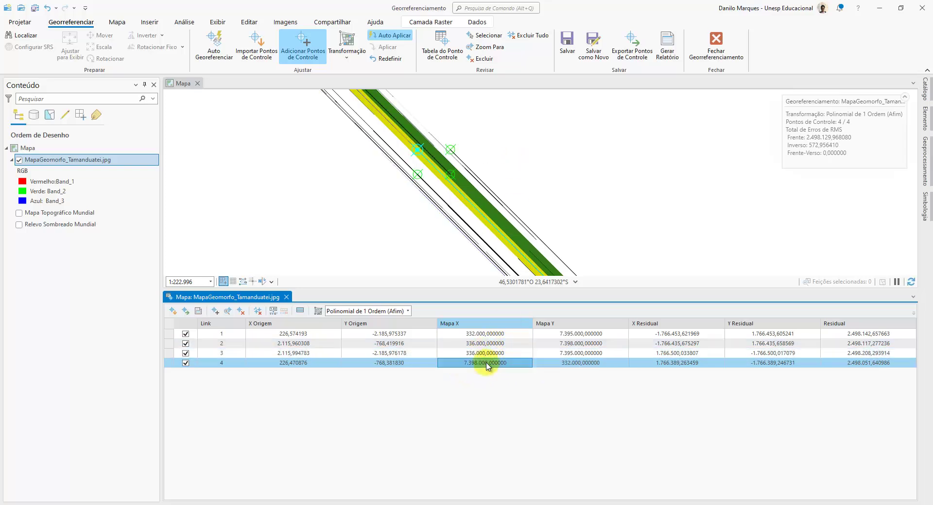
double_click(583, 364)
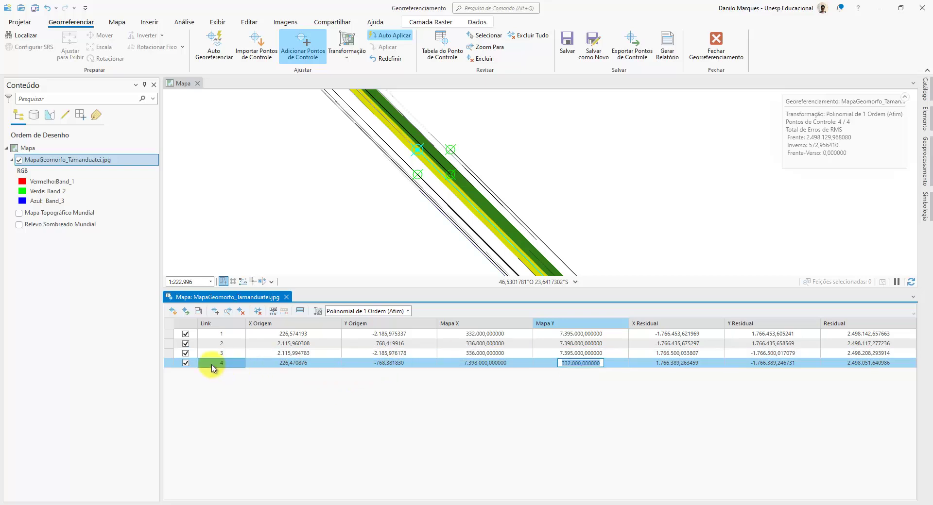
double_click(488, 364)
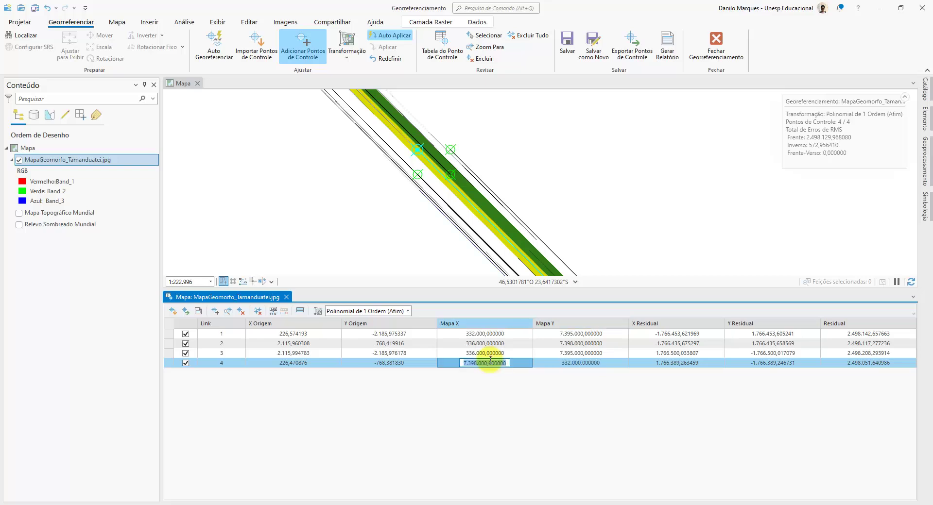
type("33")
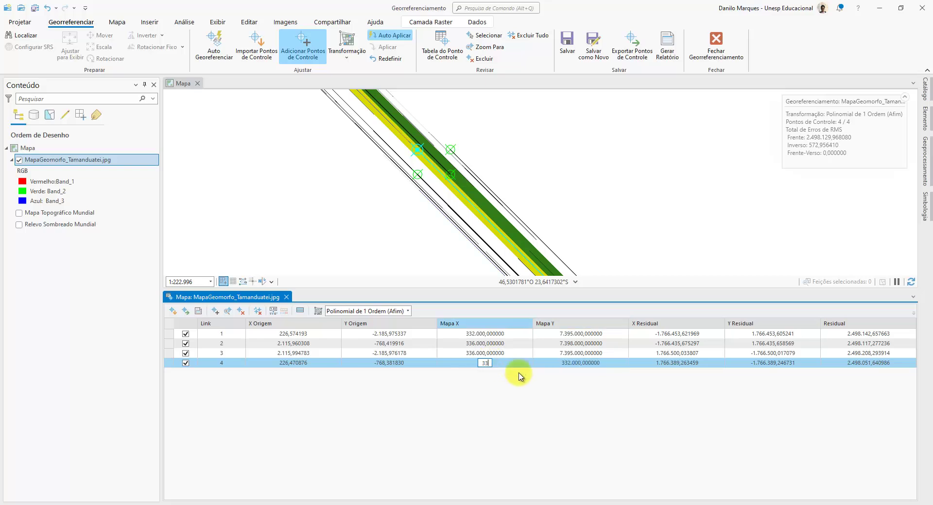
double_click(496, 366)
key("BackSpace")
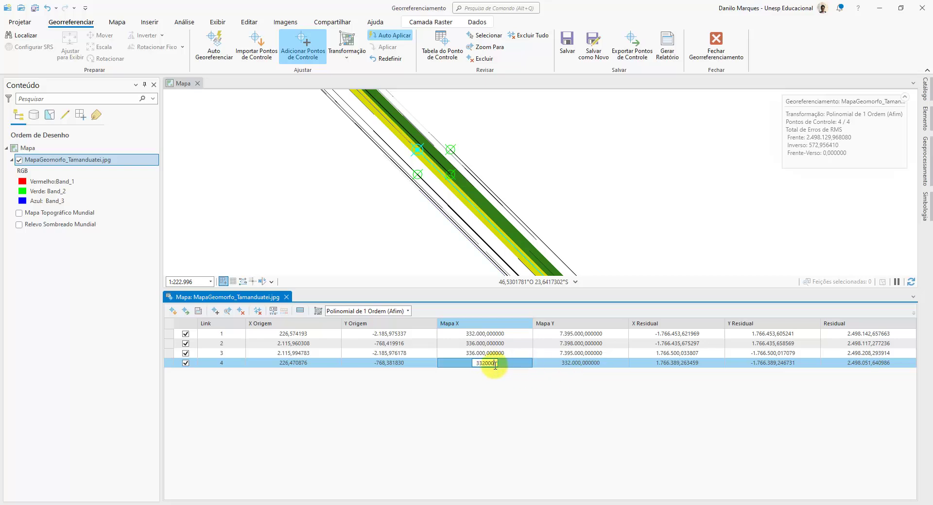
type("332000")
key("Tab")
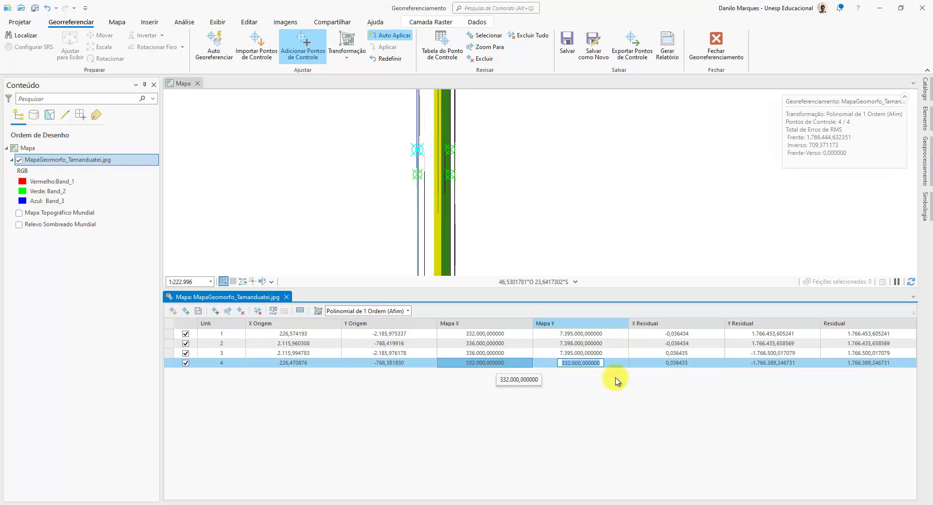
type("7398000")
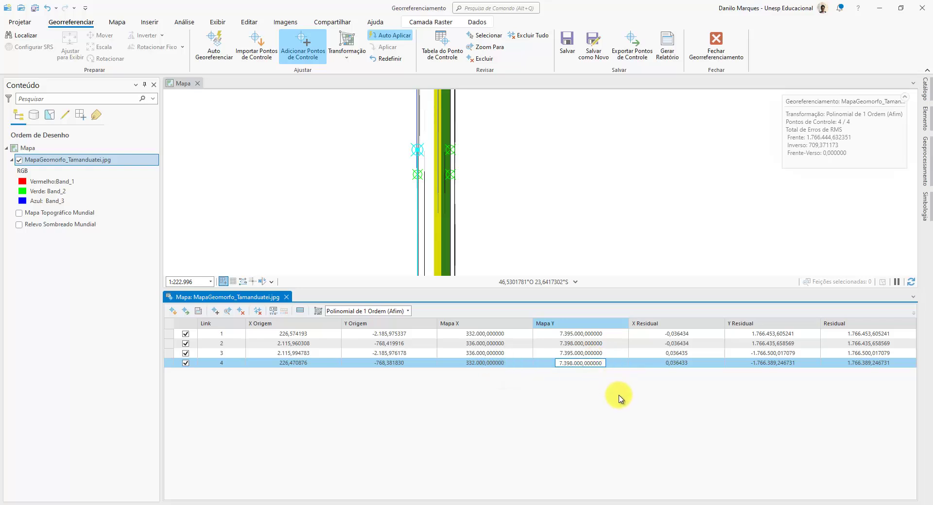
key("Return")
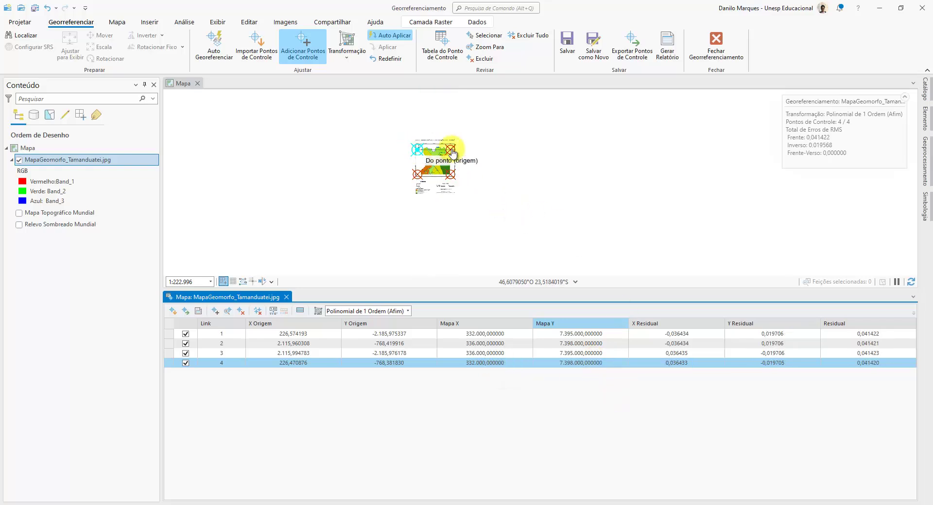
- Save the georeferencing, then close the control point table and the georeferencing session
left_click(569, 43)
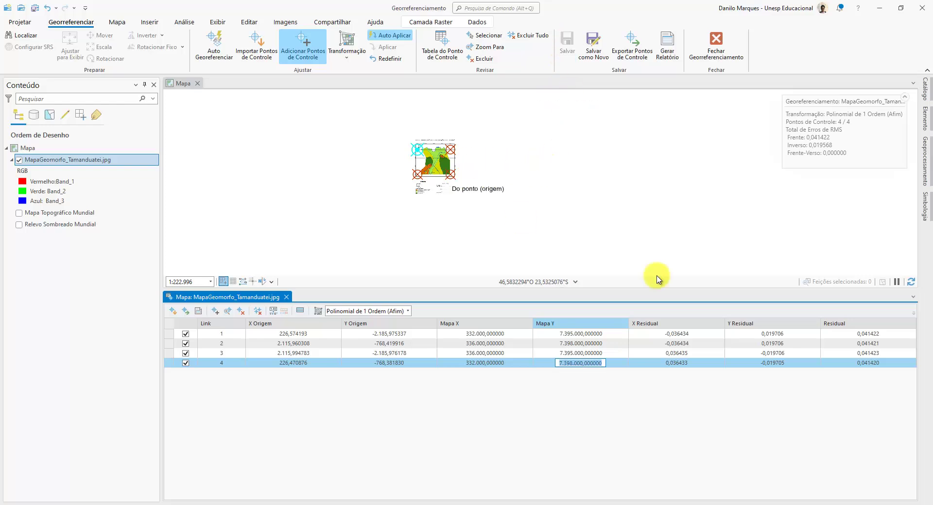
left_click(286, 297)
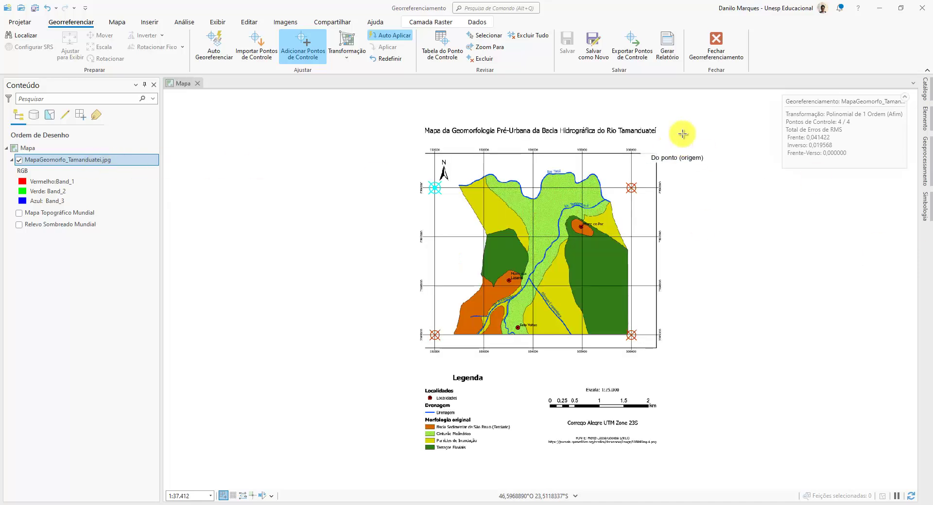
left_click(721, 47)
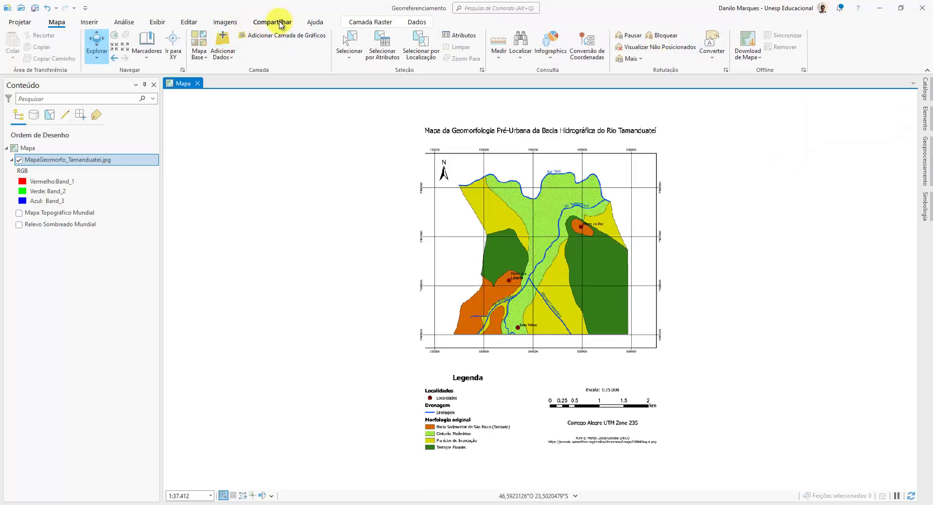
- Search the geoprocessing tools for "projetar raster" and open the Projetar Raster tool
left_click(126, 22)
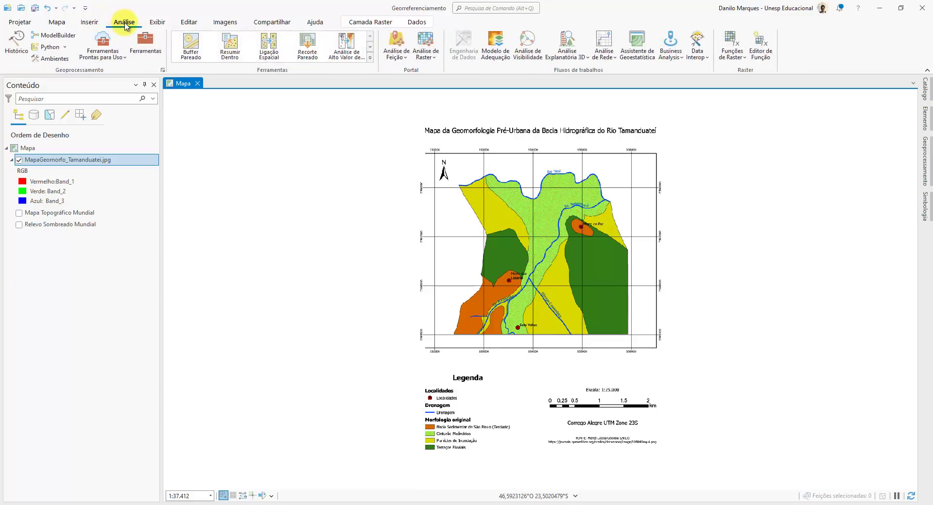
left_click(147, 46)
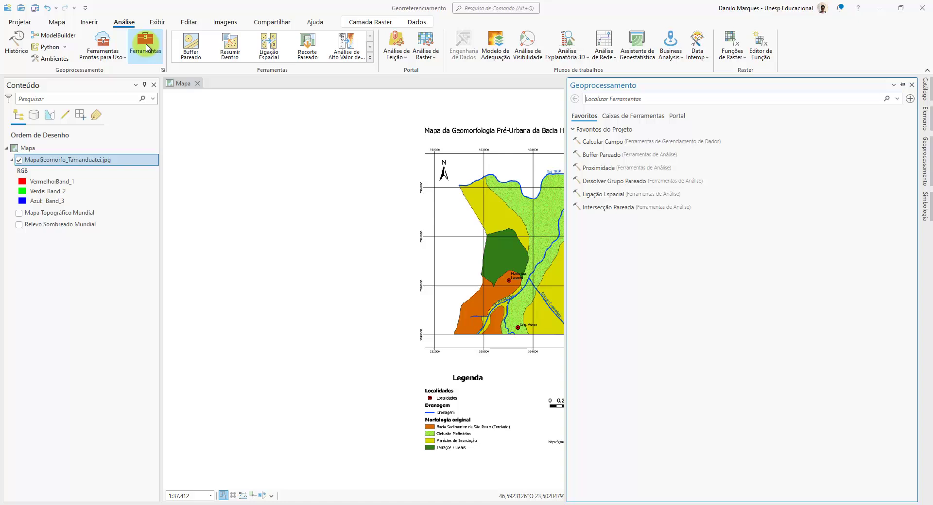
left_click(627, 99)
type("proje")
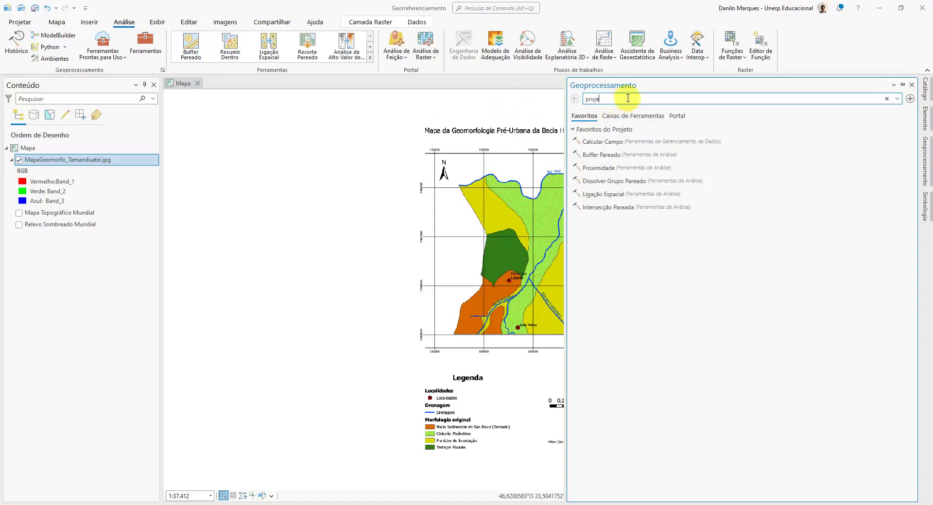
type("tar raster")
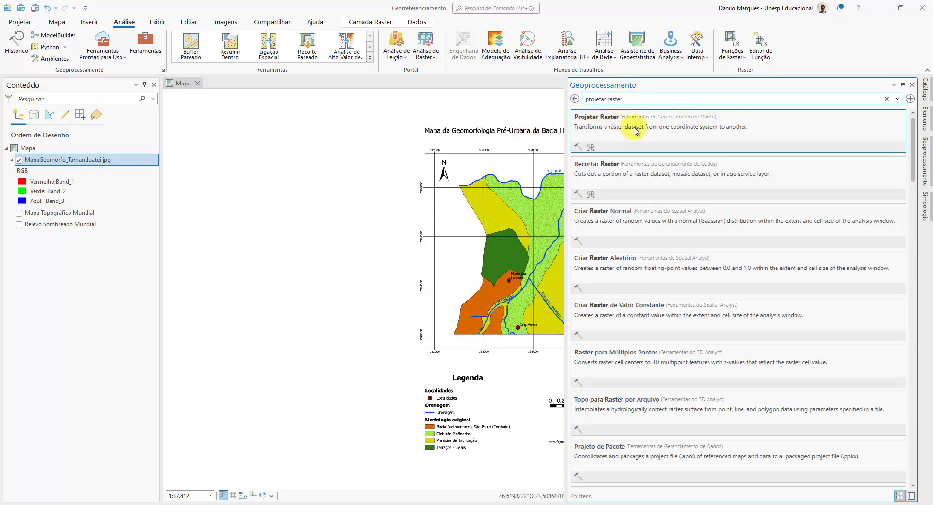
left_click(640, 127)
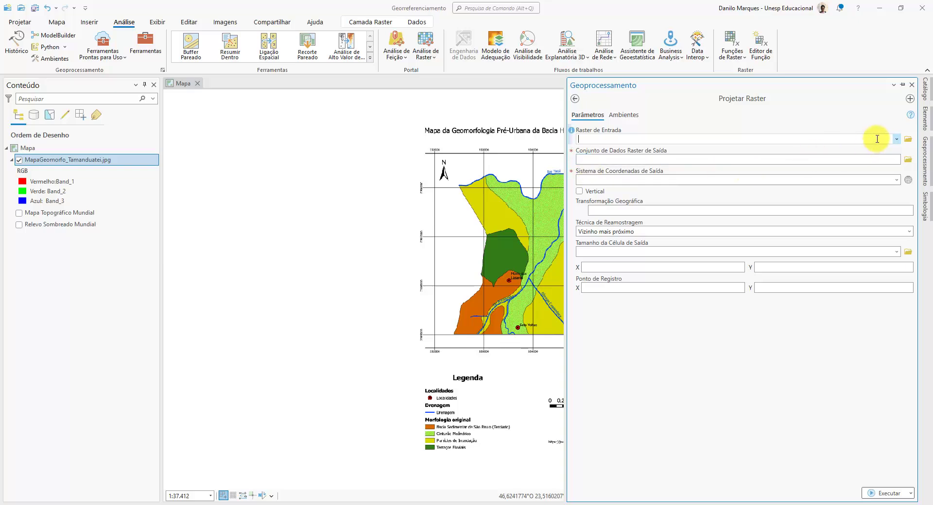
- Set MapaGeomorfo_Tamanduatei.jpg as the input raster and name the output raster dataset MapaGeomorfo_SIRGAS2000
left_click(897, 139)
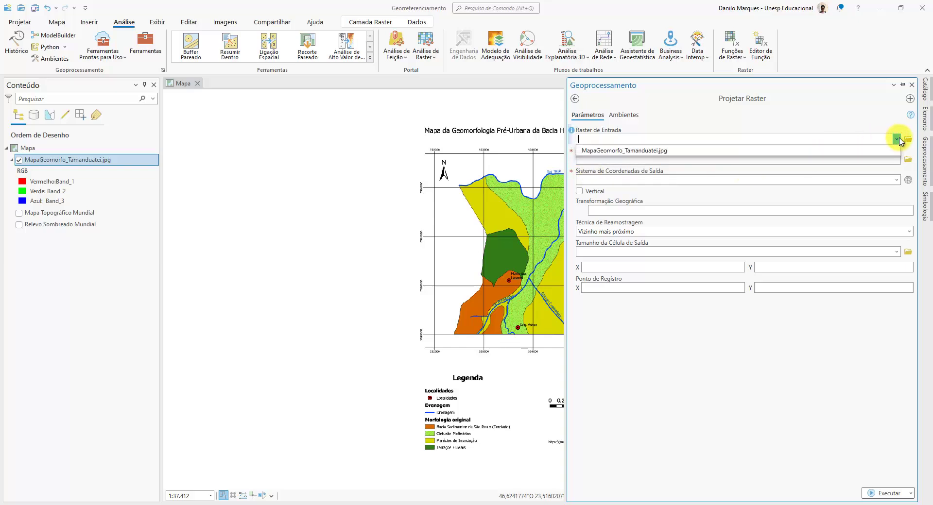
left_click(652, 151)
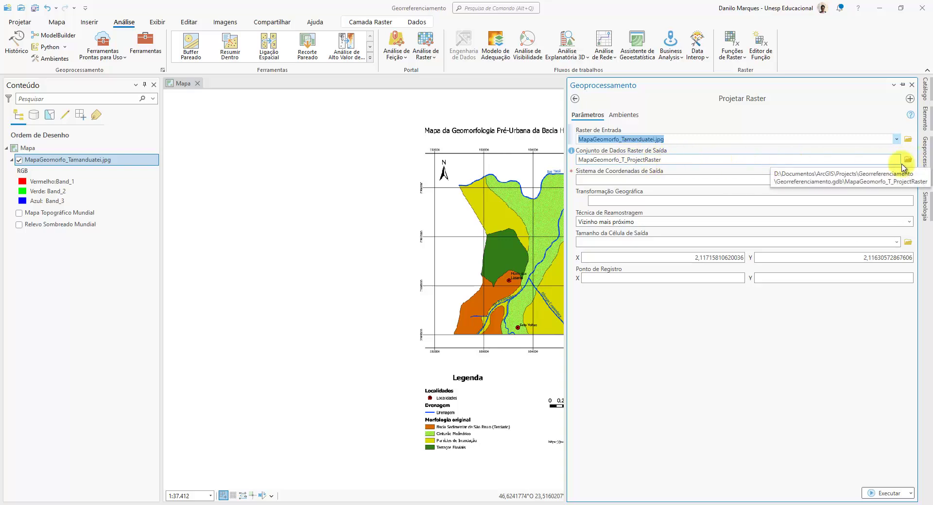
left_click(623, 161)
left_click(852, 161)
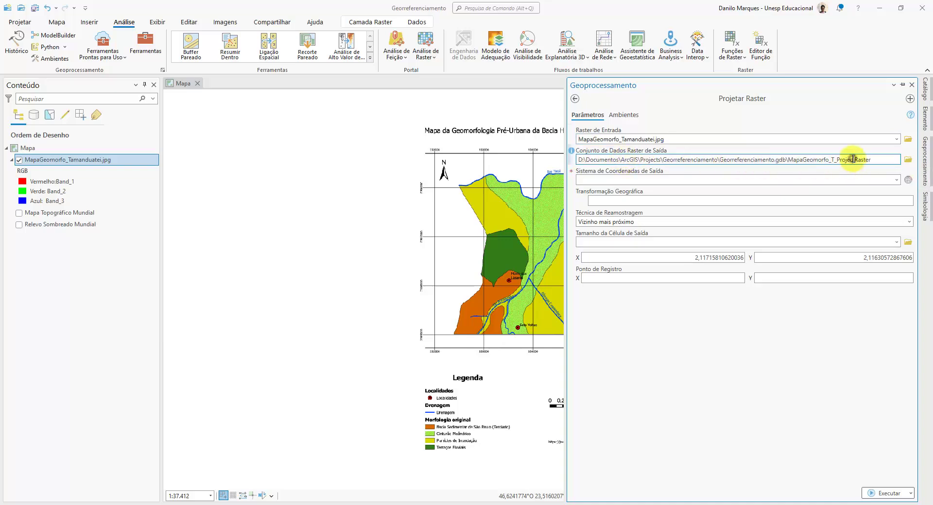
left_click_drag(832, 161, 931, 165)
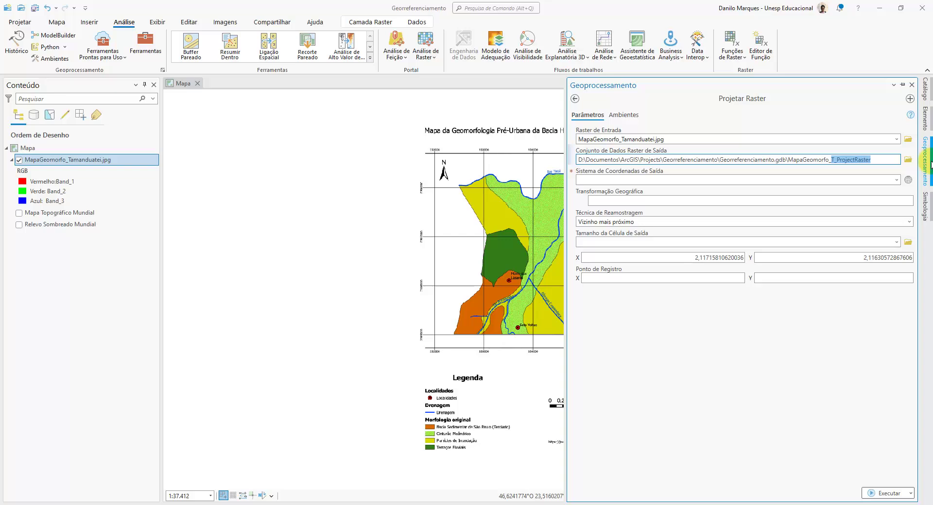
type("SIRGAS2000")
- Open the coordinate system selection for the output raster and choose SIRGAS 2000 UTM Zone 23S from the favorites
left_click(897, 180)
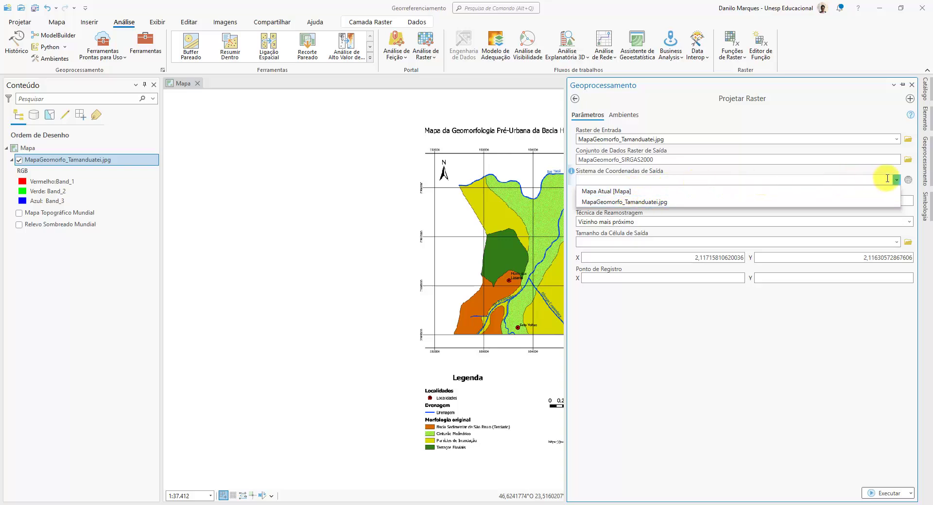
left_click(898, 179)
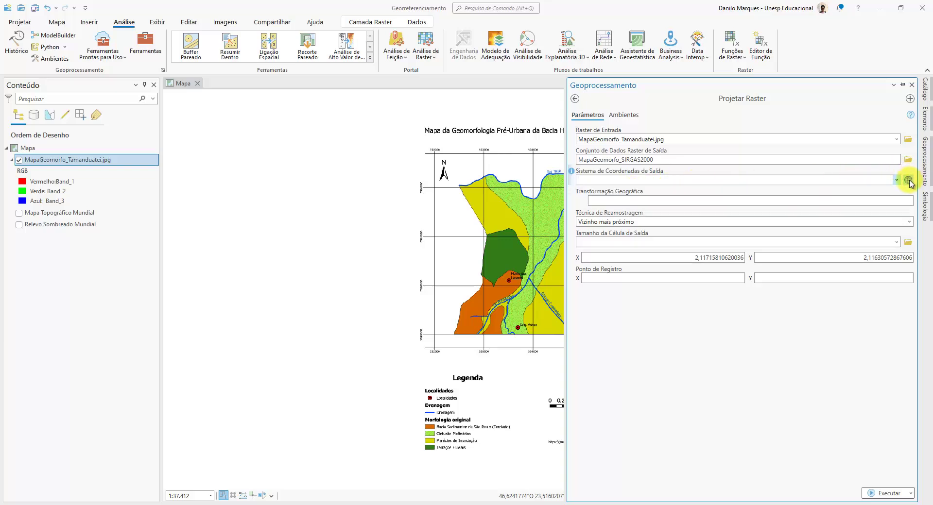
left_click(909, 181)
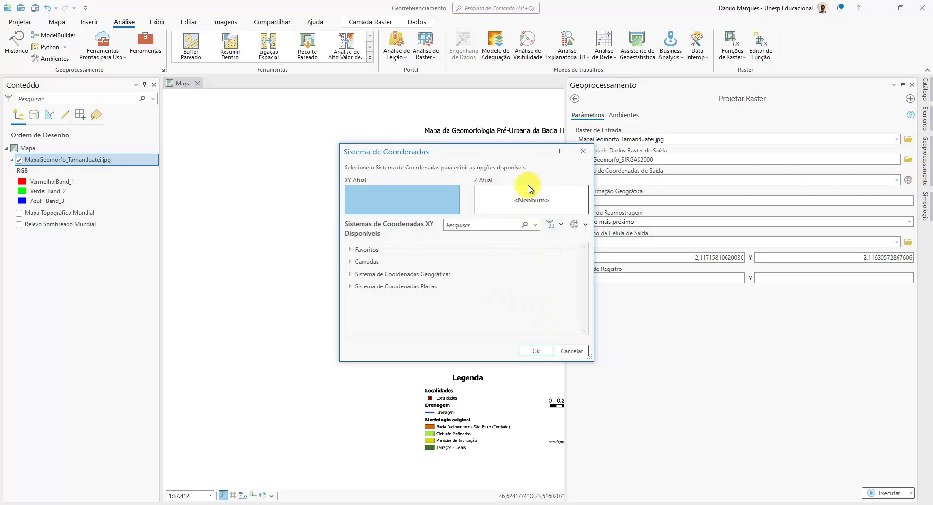
left_click(478, 226)
left_click(350, 250)
left_click(427, 275)
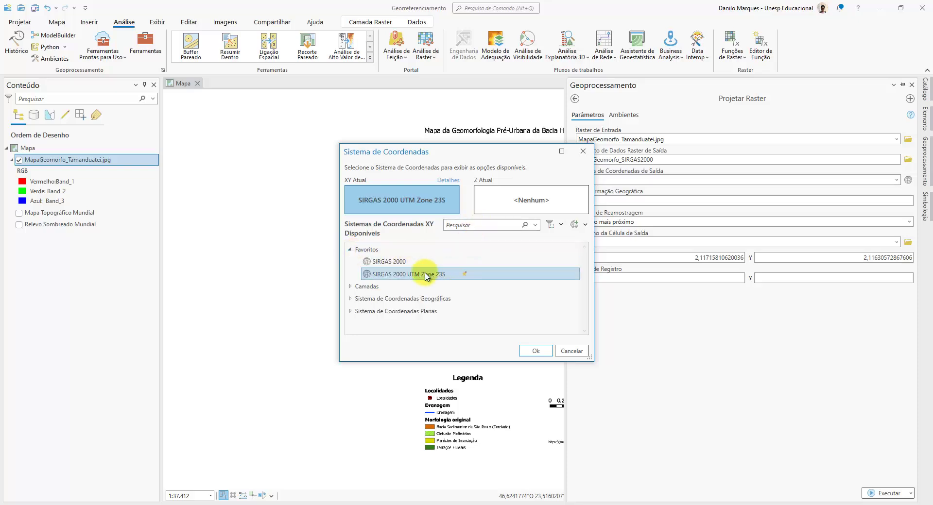
- Search for "sirgas 2000", choose SIRGAS 2000 UTM Zone 23S among the South America UTM planar systems, and accept it as output coordinate system
left_click(488, 224)
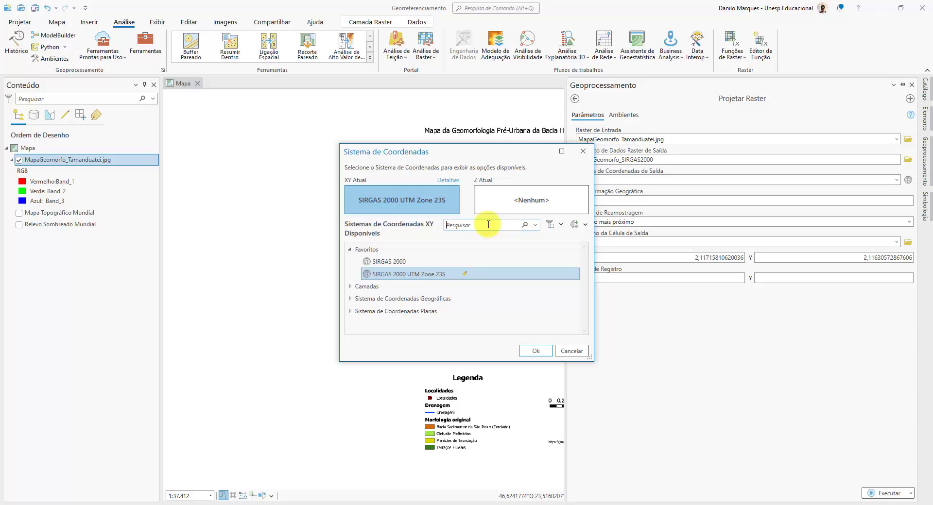
type("sirgas 2000")
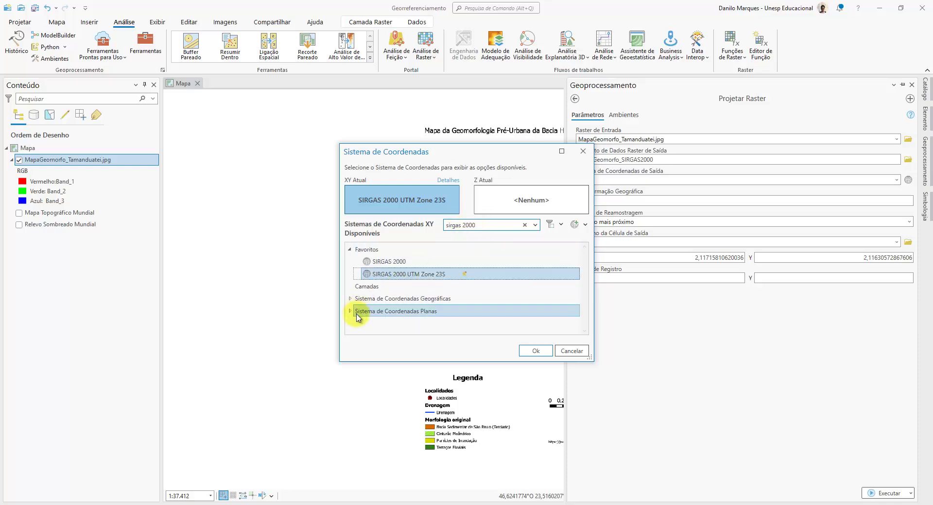
left_click(350, 311)
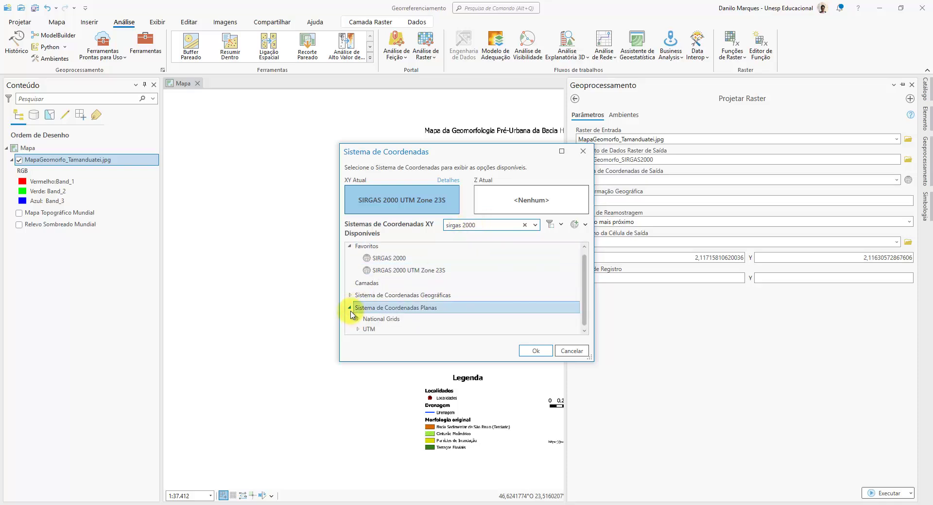
left_click(358, 329)
left_click(365, 327)
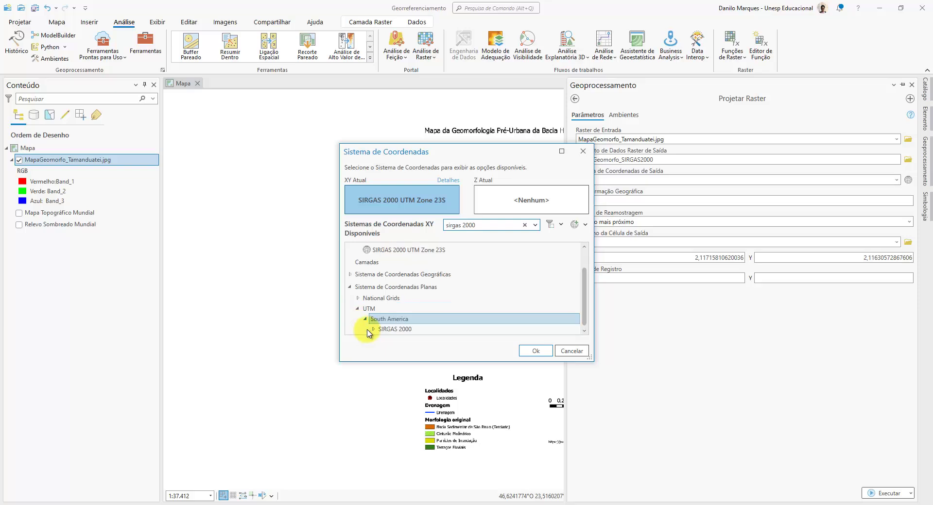
left_click(374, 332)
scroll(441, 291, "down", 5)
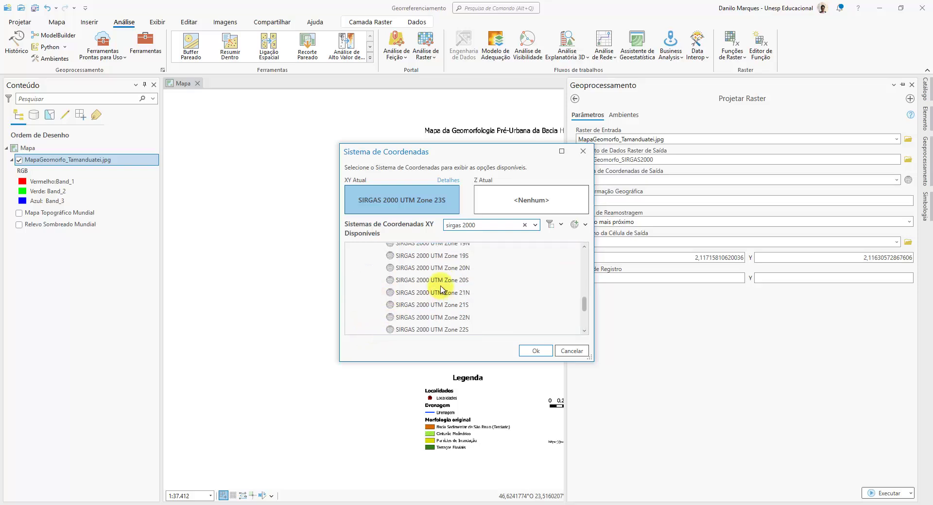
left_click(442, 292)
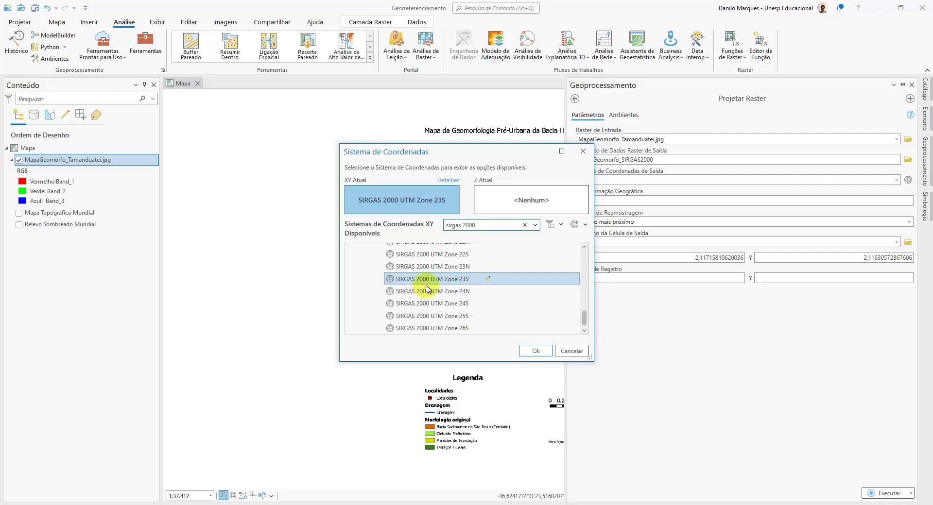
left_click(536, 352)
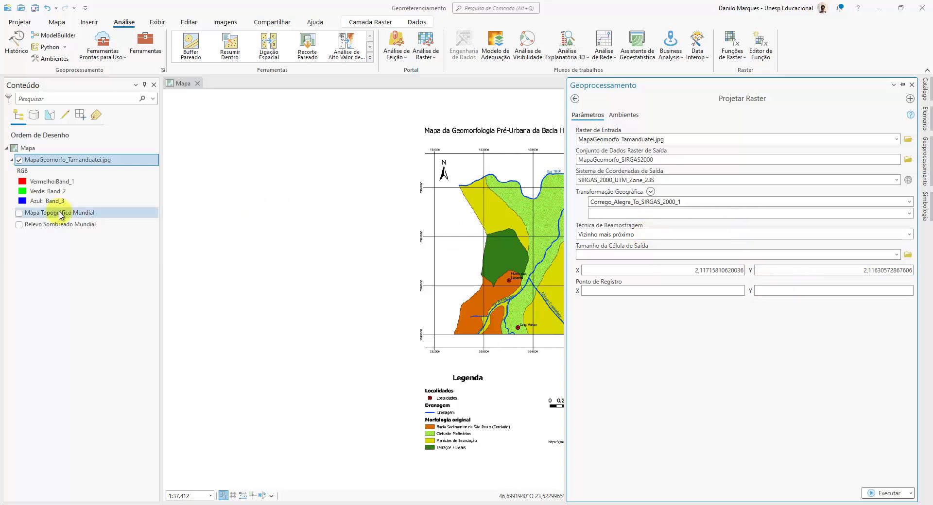
- Run Projetar Raster to create MapaGeomorfo_SIRGAS2000, and close the geoprocessing pane
left_click(887, 494)
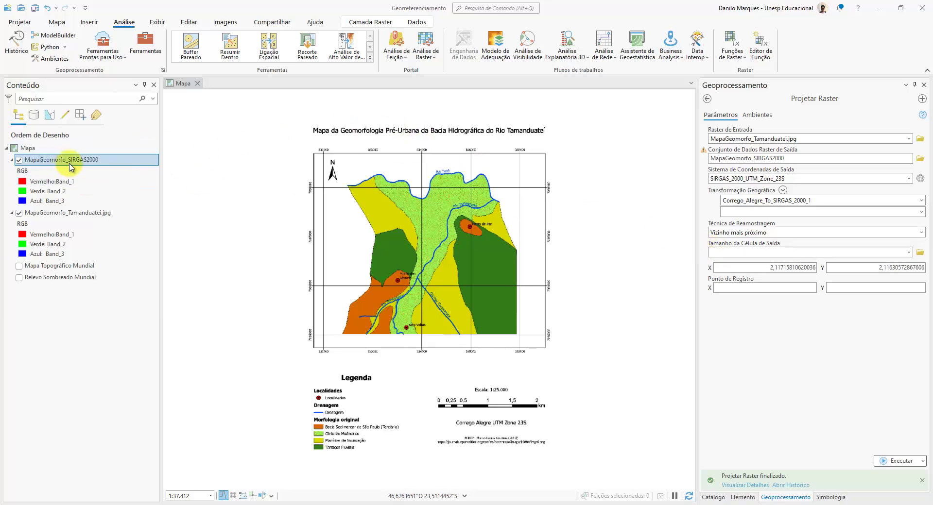
left_click(915, 87)
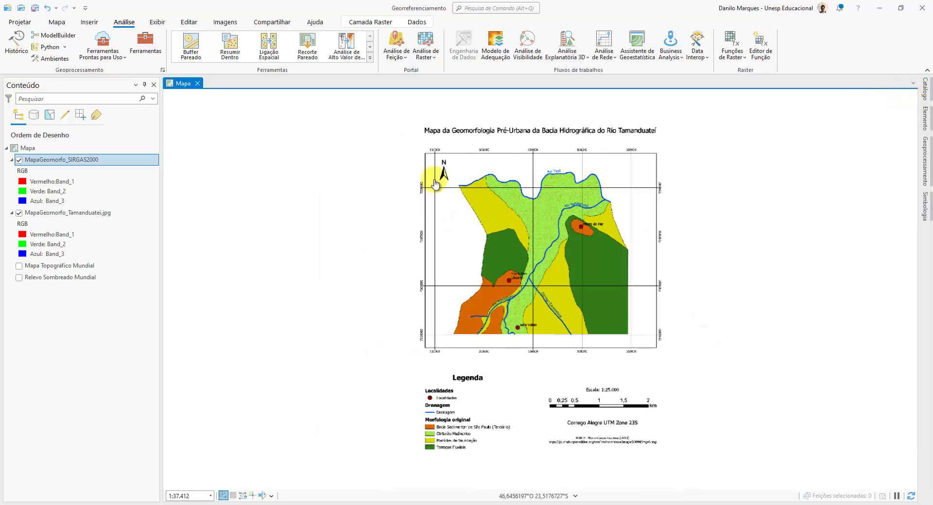
- Compare the alignment of MapaGeomorfo_SIRGAS2000 with the original raster at a grid intersection by toggling its visibility, and return to the layer's full extent
scroll(434, 180, "up", 5)
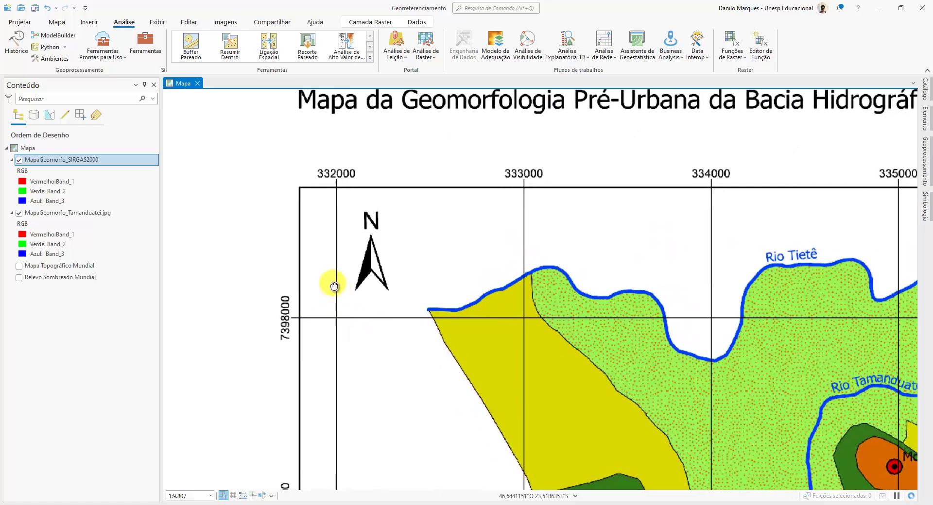
scroll(415, 279, "up", 5)
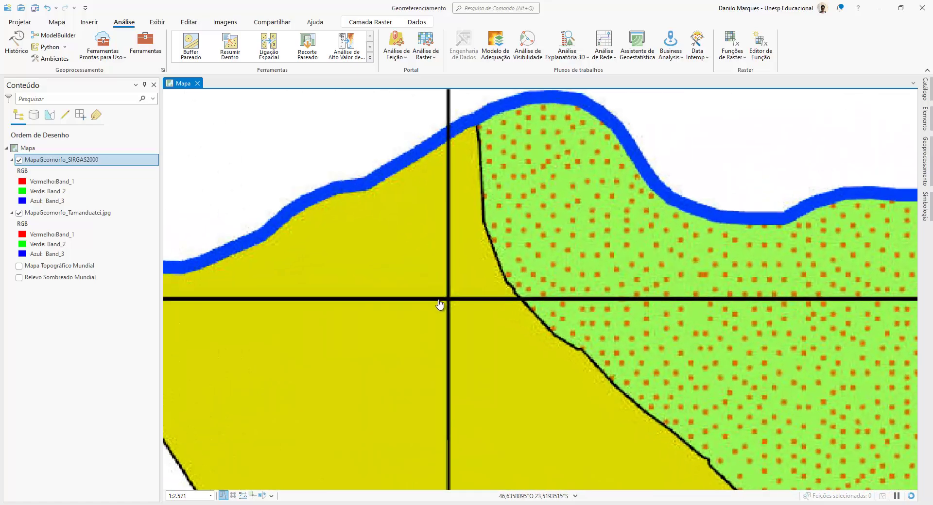
scroll(440, 305, "up", 2)
scroll(408, 273, "up", 2)
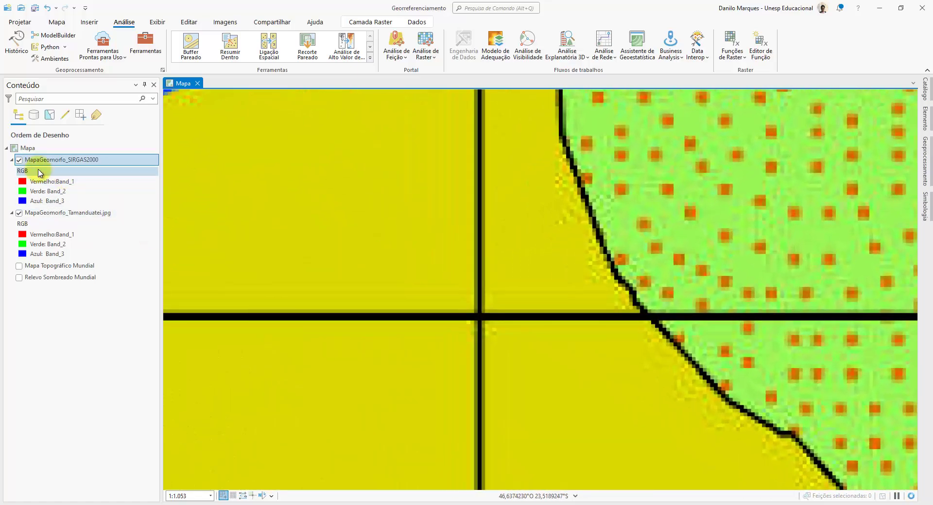
left_click(19, 160)
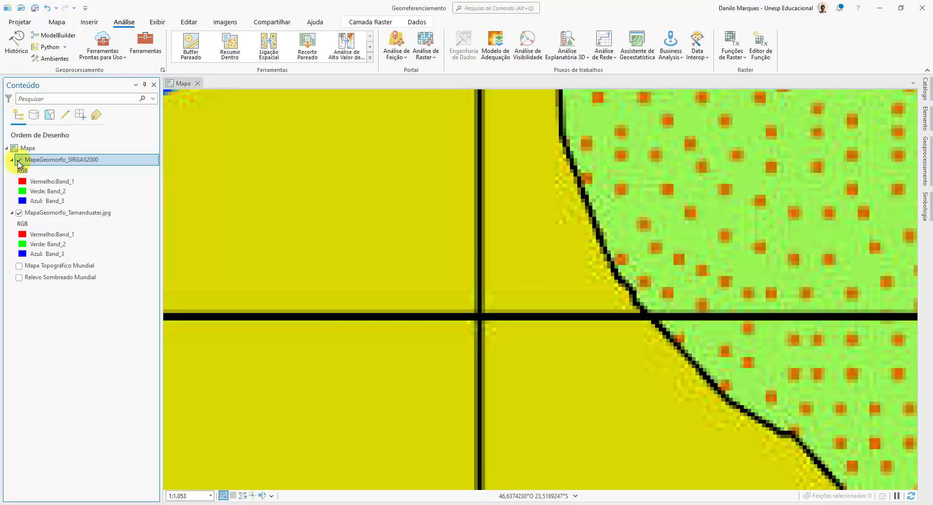
left_click(19, 161)
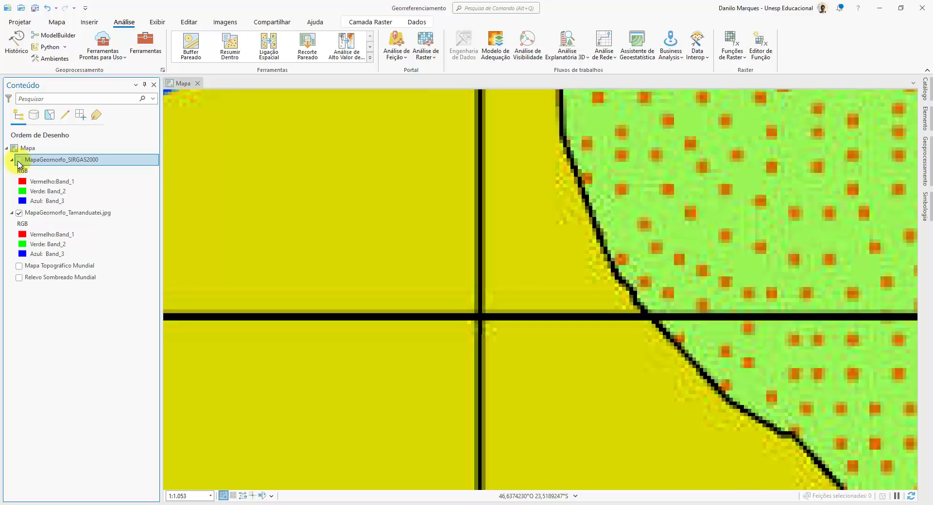
scroll(514, 328, "up", 3)
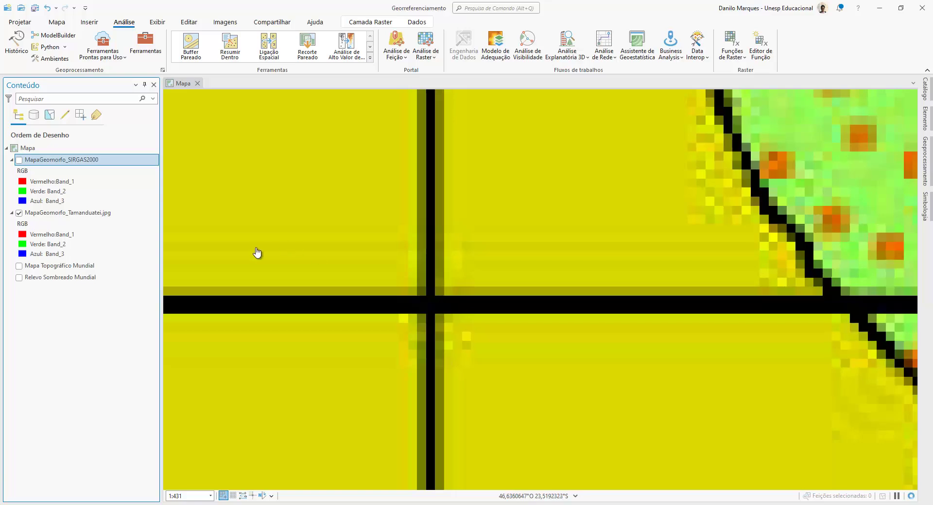
left_click(18, 160)
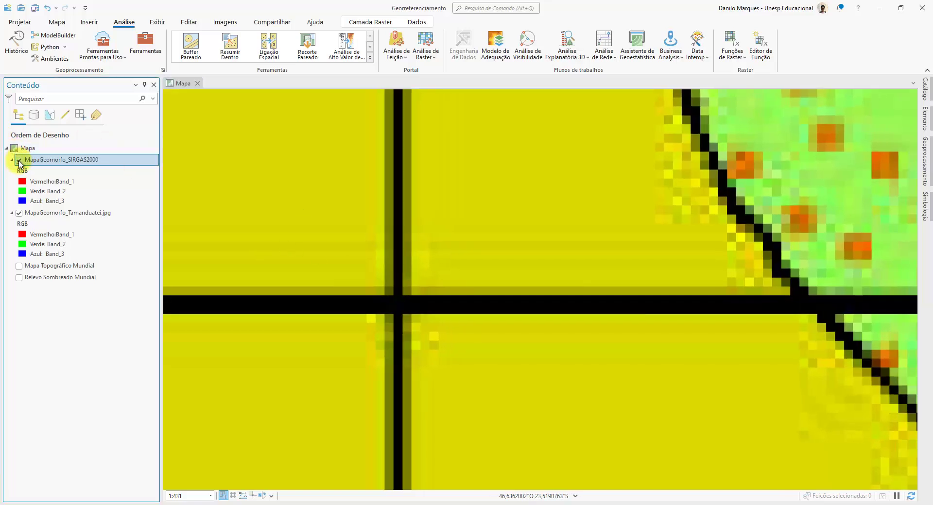
left_click(18, 160)
left_click(18, 161)
right_click(24, 161)
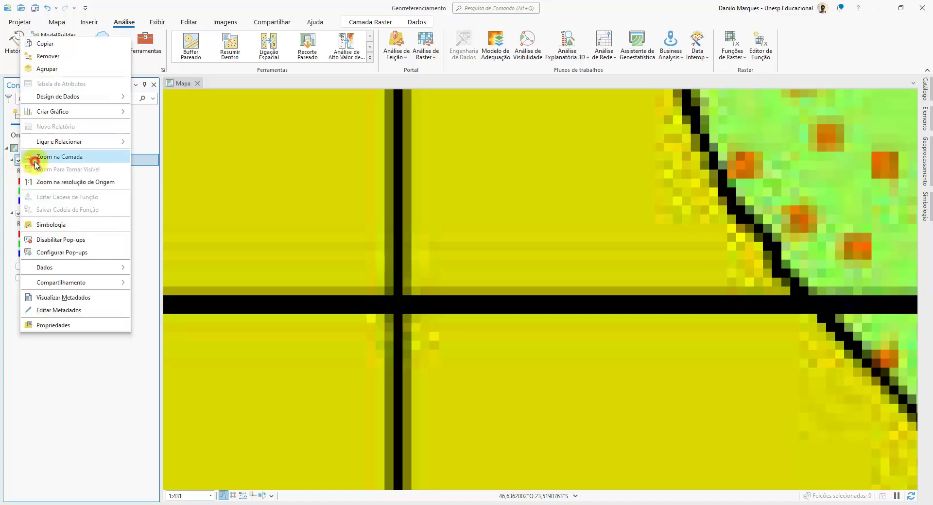
left_click(79, 156)
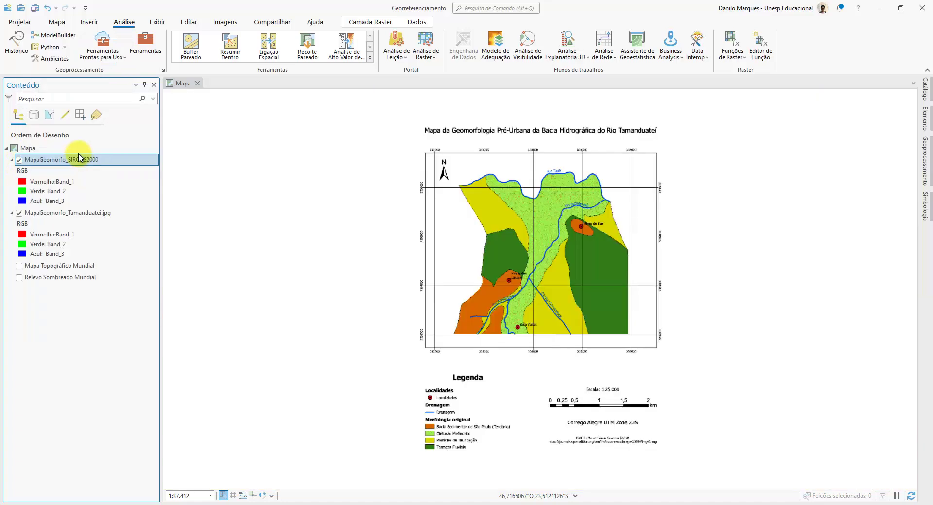
- Remove the original MapaGeomorfo_Tamanduatei.jpg layer from the map
left_click(71, 213)
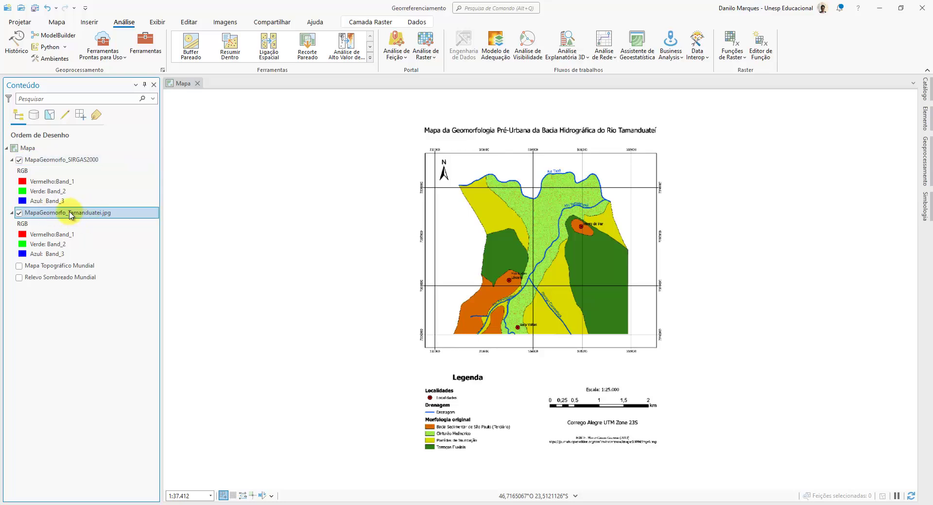
right_click(83, 214)
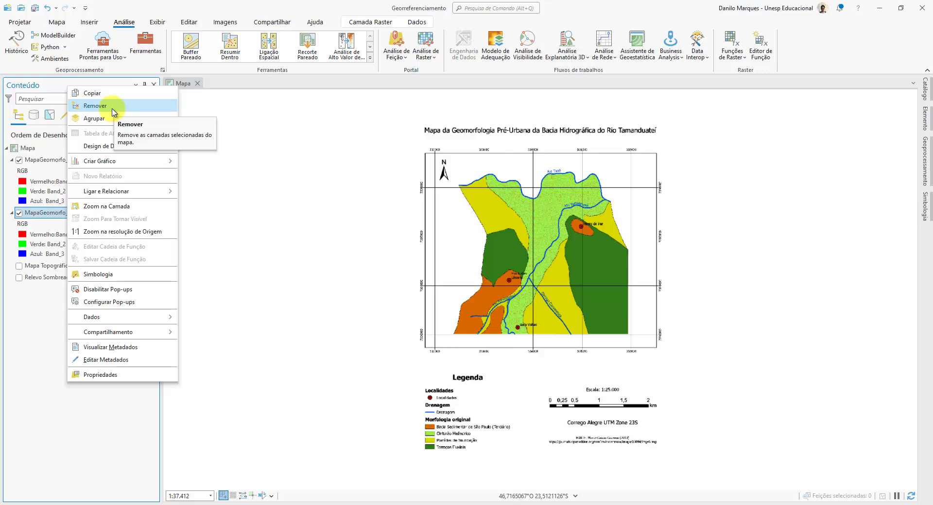
left_click(112, 111)
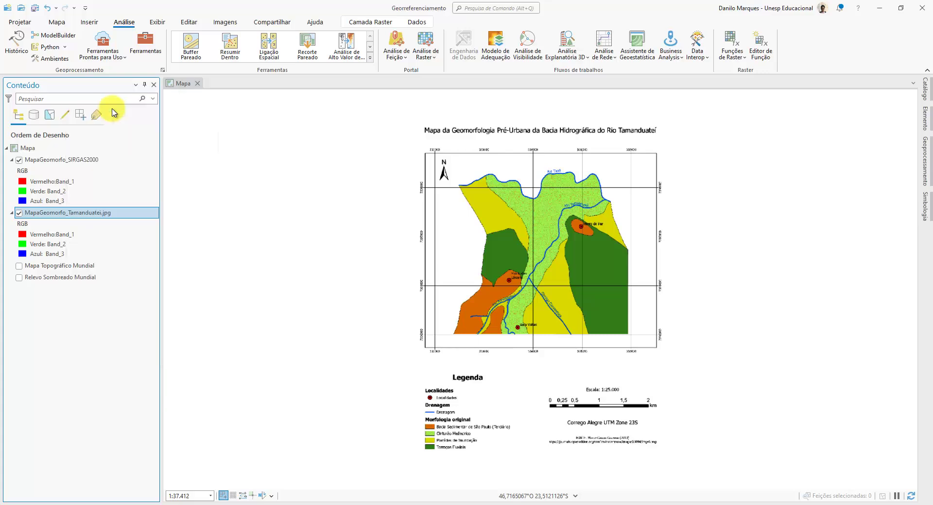
- Set the map's coordinate system to SIRGAS 2000 UTM Zone 23S, taken from the systems used by its layers
left_click(28, 150)
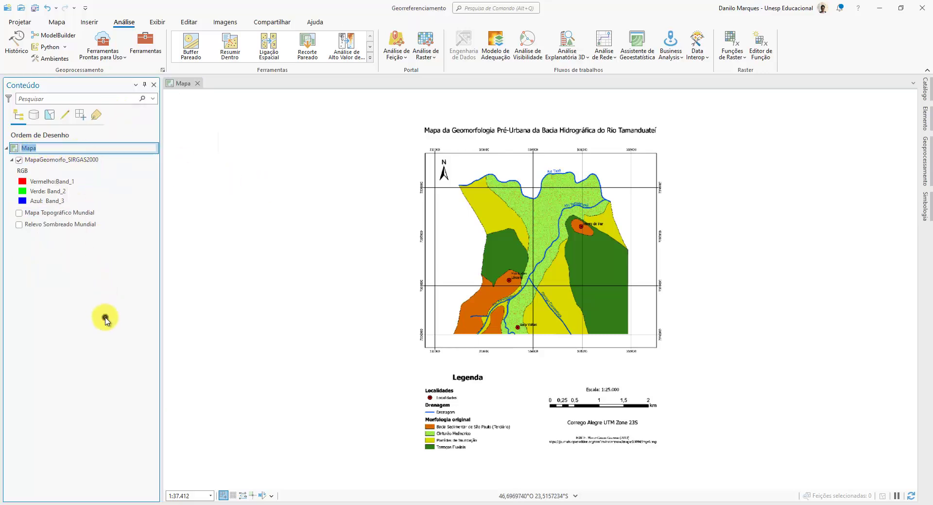
key("Return")
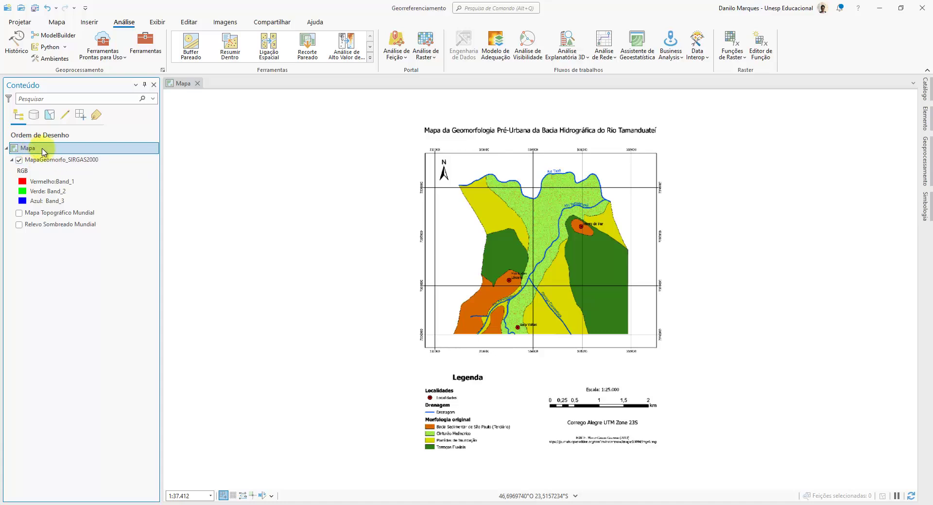
right_click(38, 151)
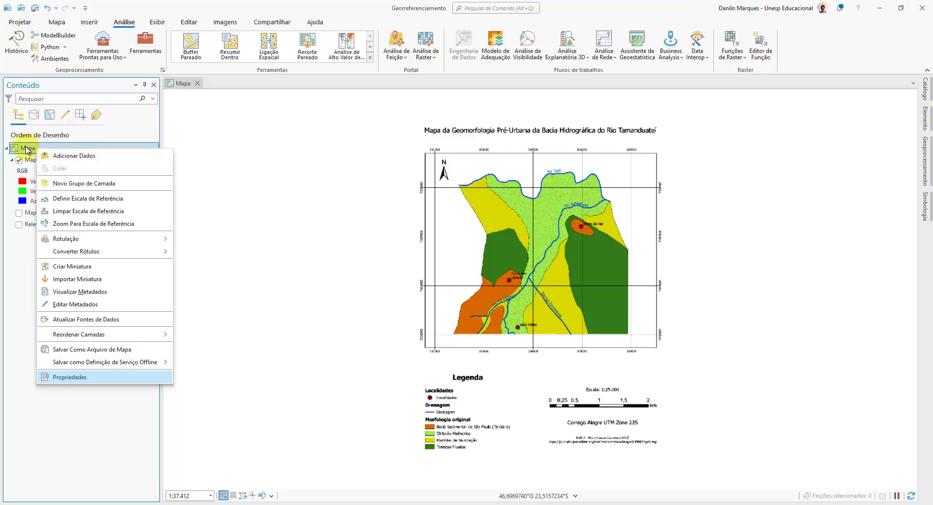
left_click(97, 382)
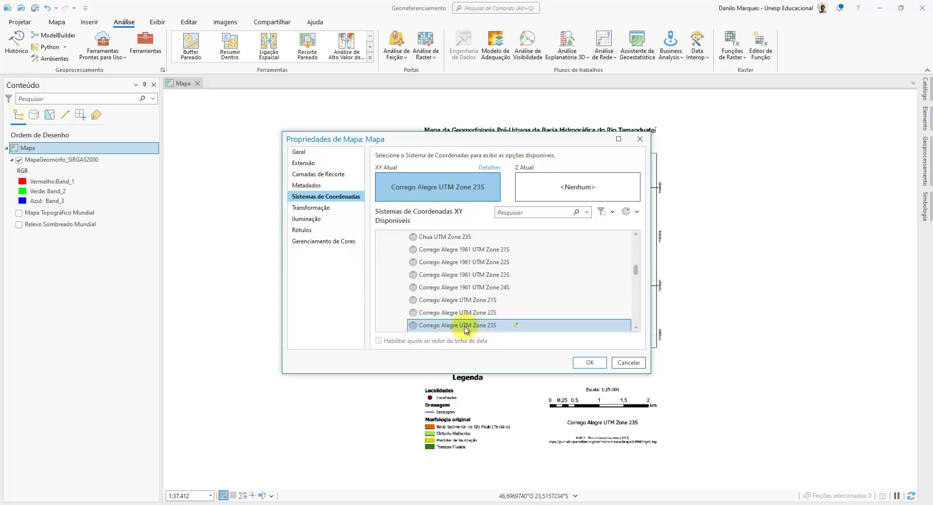
left_click_drag(635, 274, 635, 234)
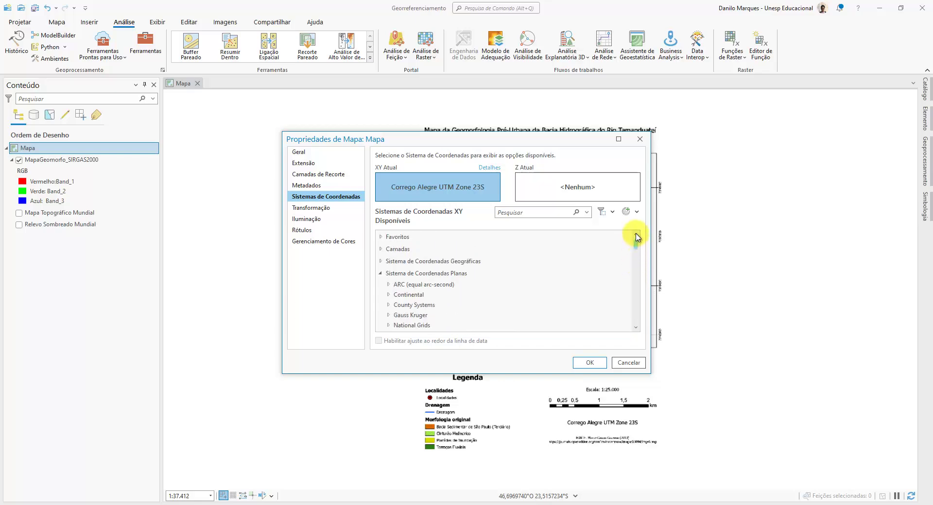
left_click(381, 275)
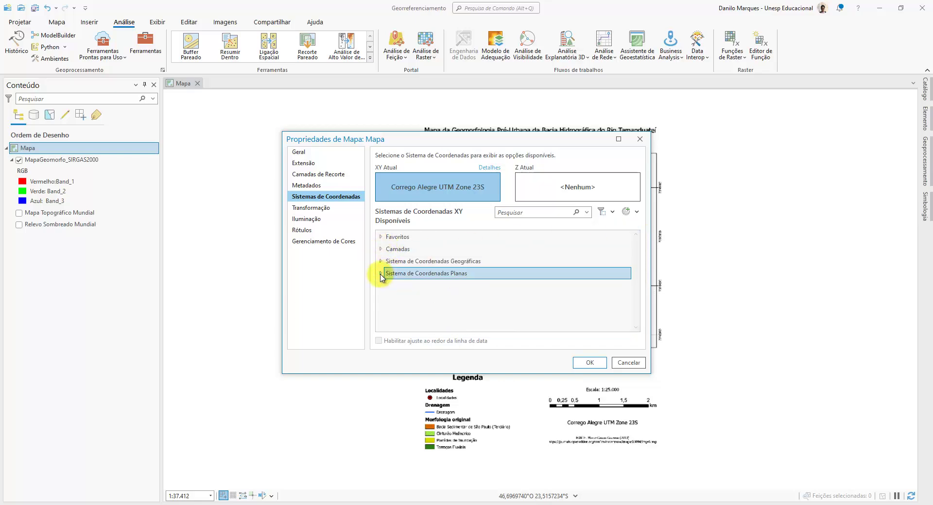
left_click(381, 237)
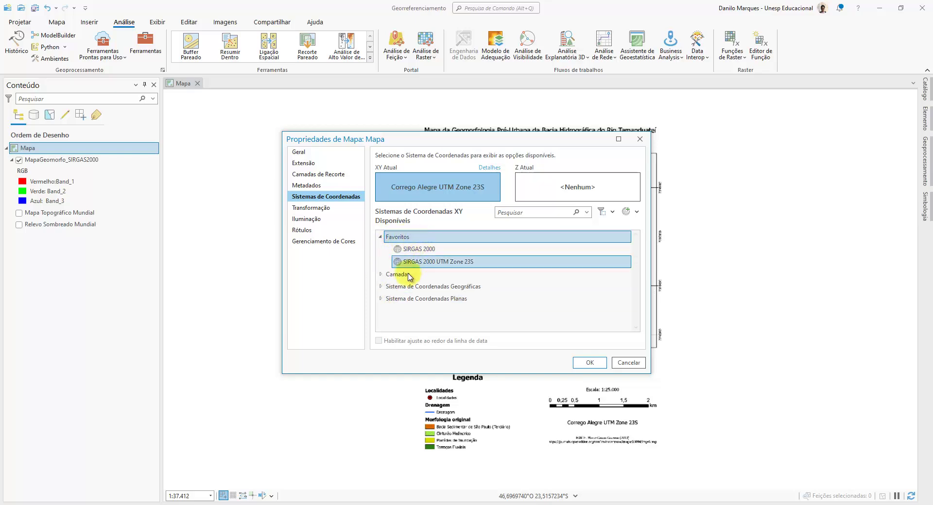
left_click(381, 275)
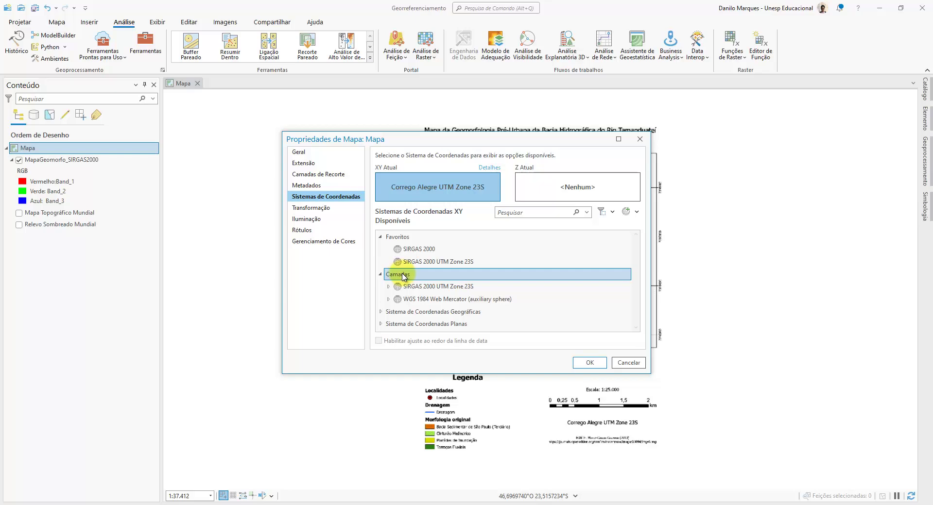
left_click(430, 287)
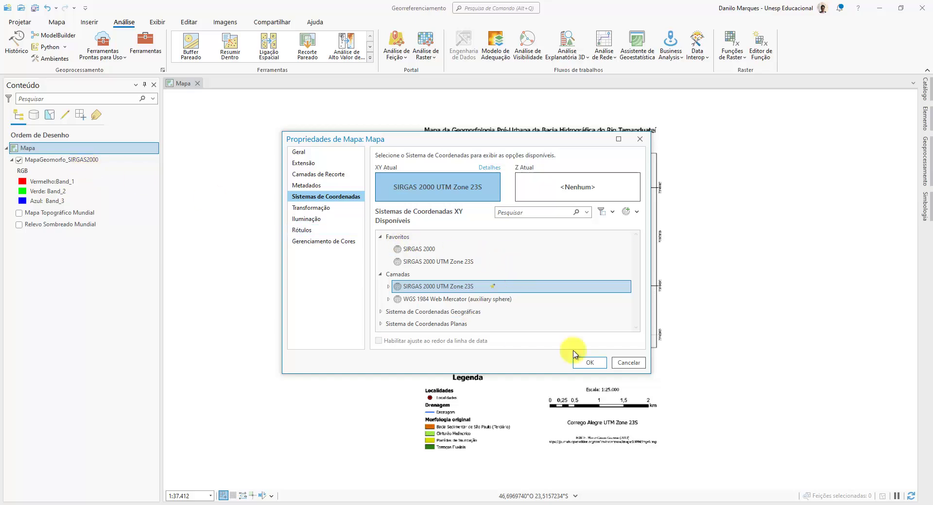
left_click(590, 362)
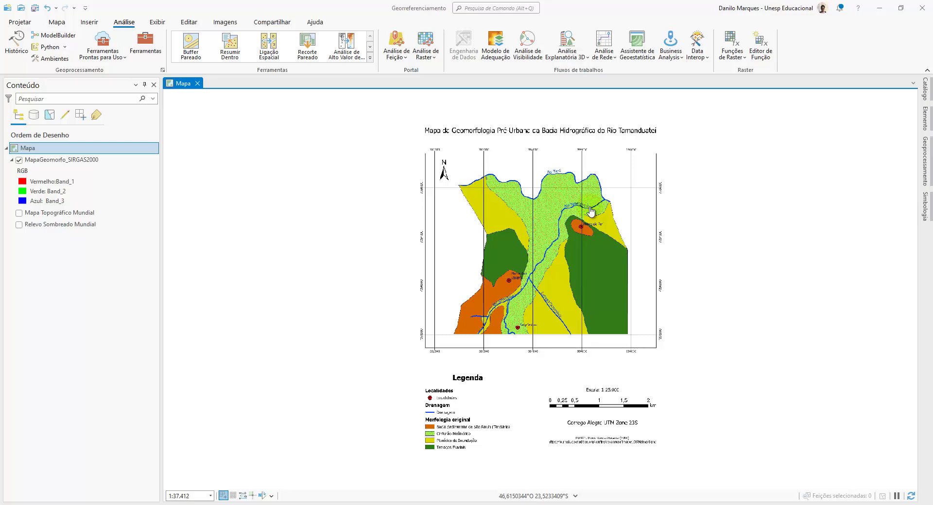
- Open the Catalog pane and pin it so it stays open beside the map
left_click(725, 234)
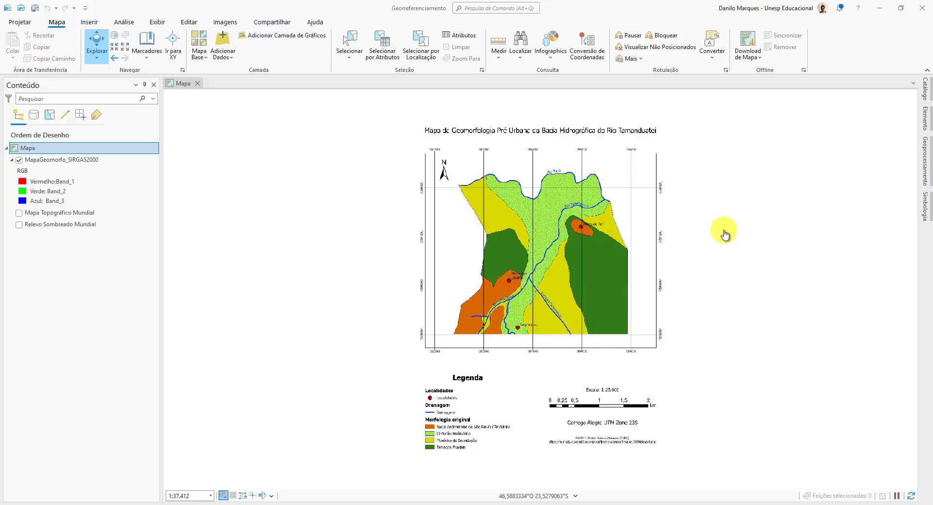
left_click(927, 91)
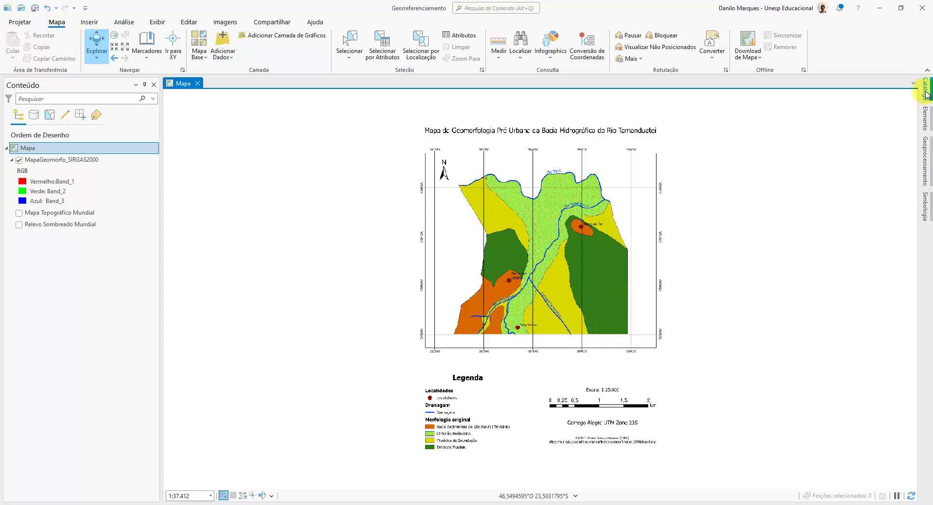
left_click(926, 91)
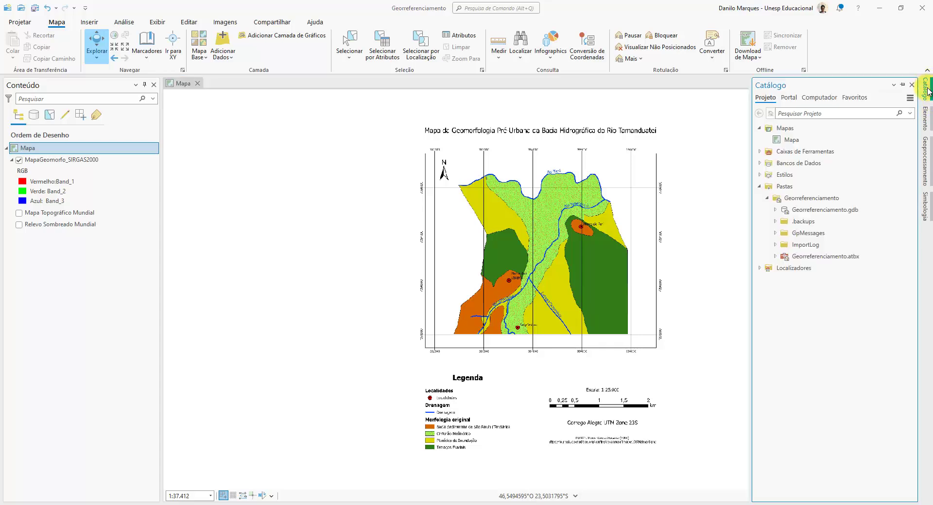
left_click(903, 87)
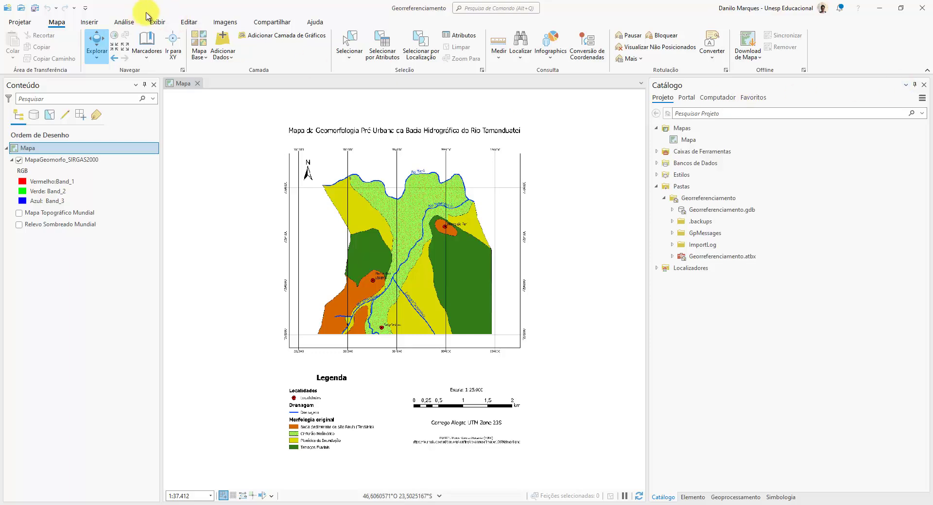
left_click(159, 23)
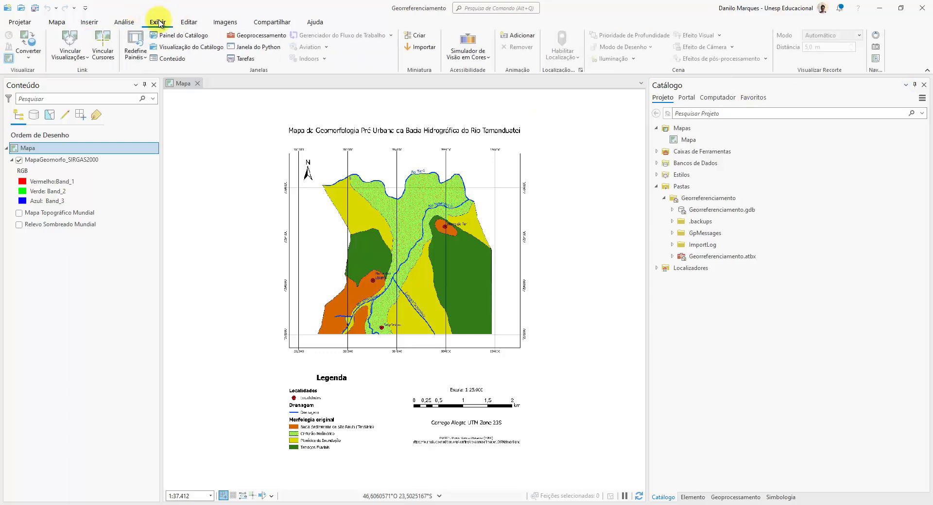
left_click(183, 35)
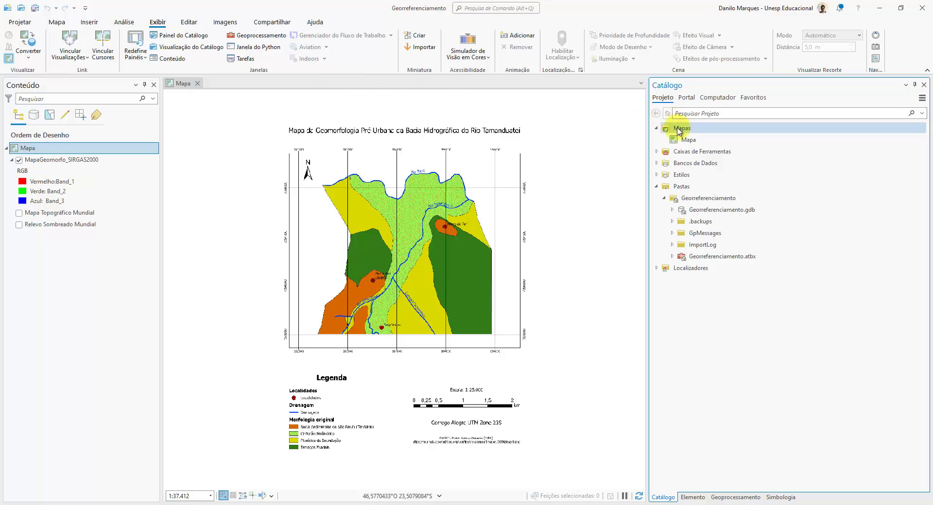
left_click(681, 186)
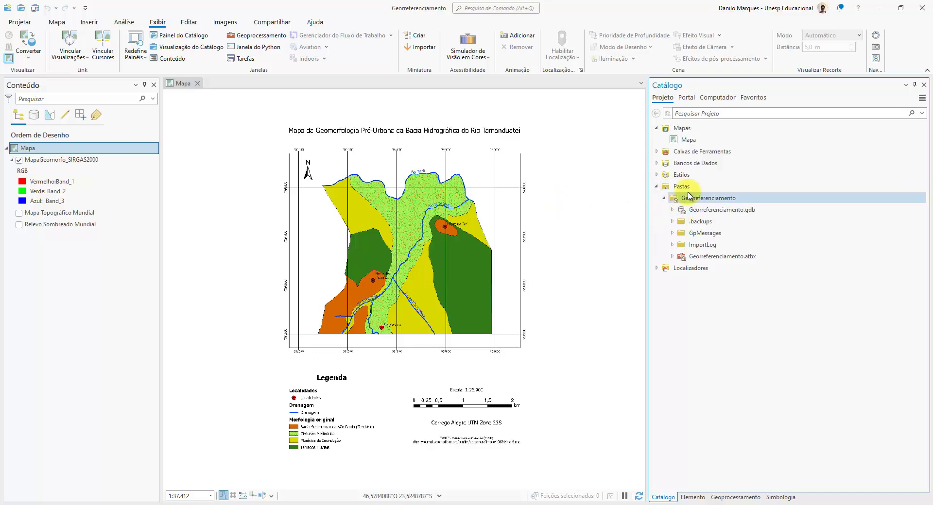
left_click(705, 245)
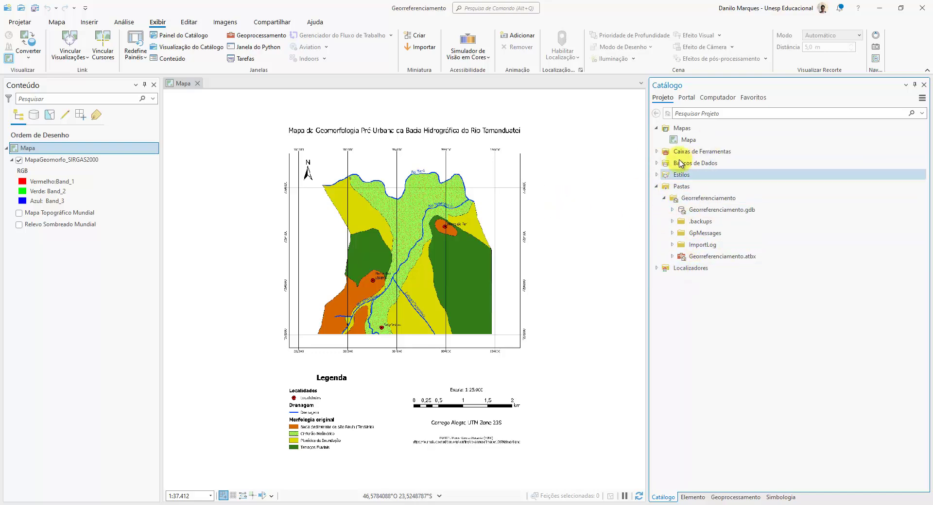
left_click(700, 139)
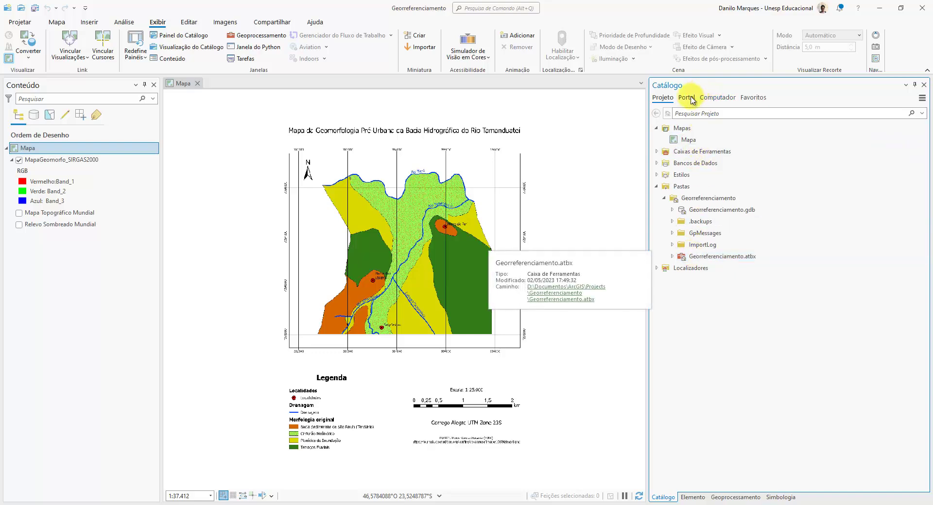
left_click(689, 99)
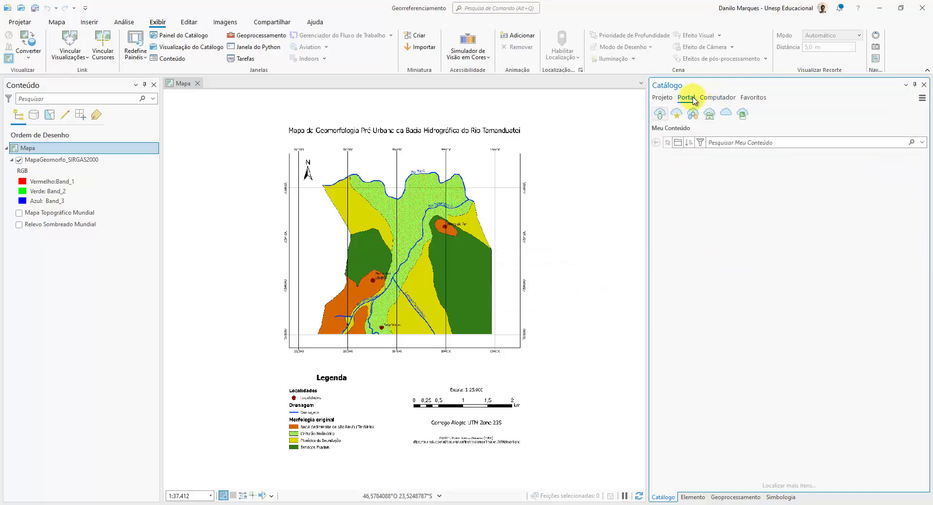
- Browse the computer's folders in the catalog to BASE_DADOS, 9_Exercicios, and expand A1_Georreferenciamento
left_click(721, 100)
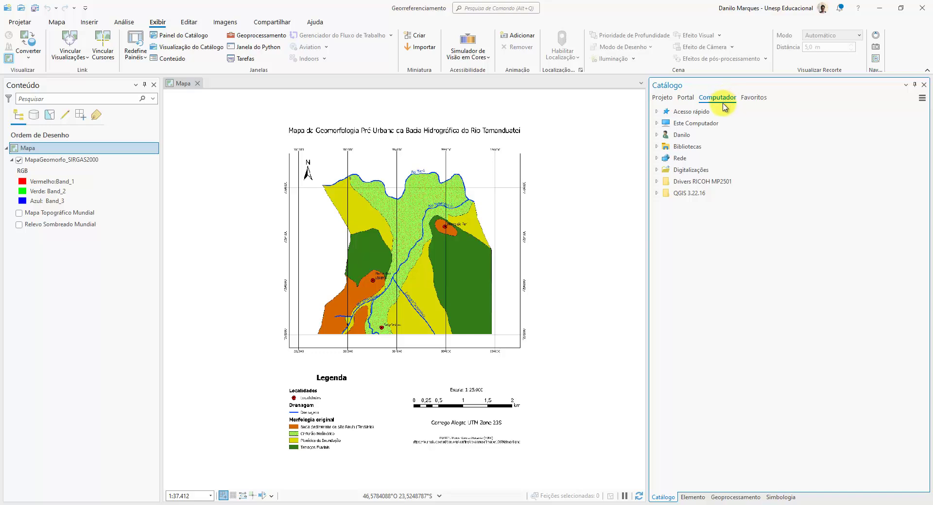
left_click(656, 111)
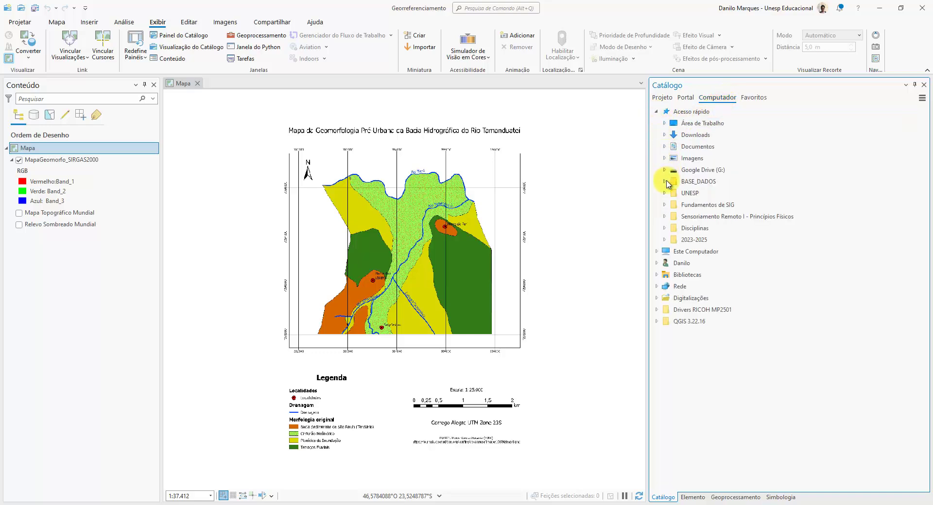
left_click(671, 286)
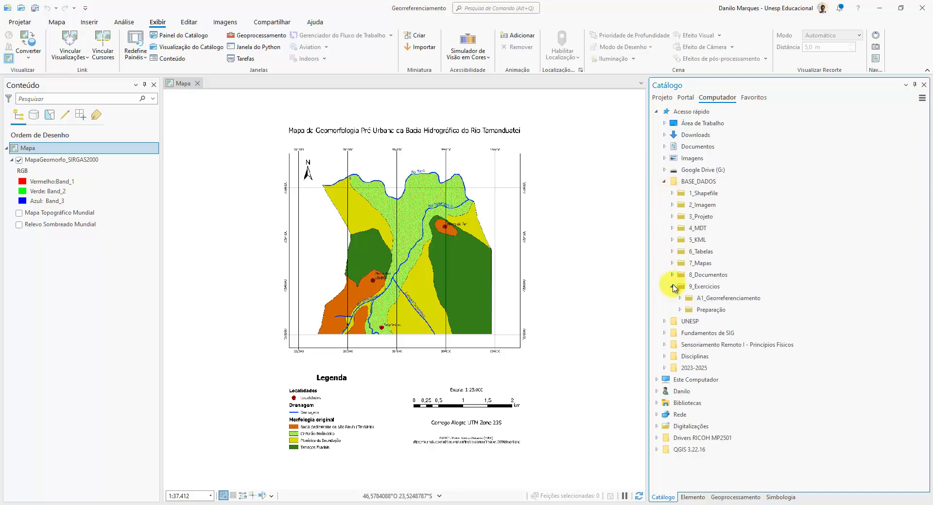
left_click(762, 299)
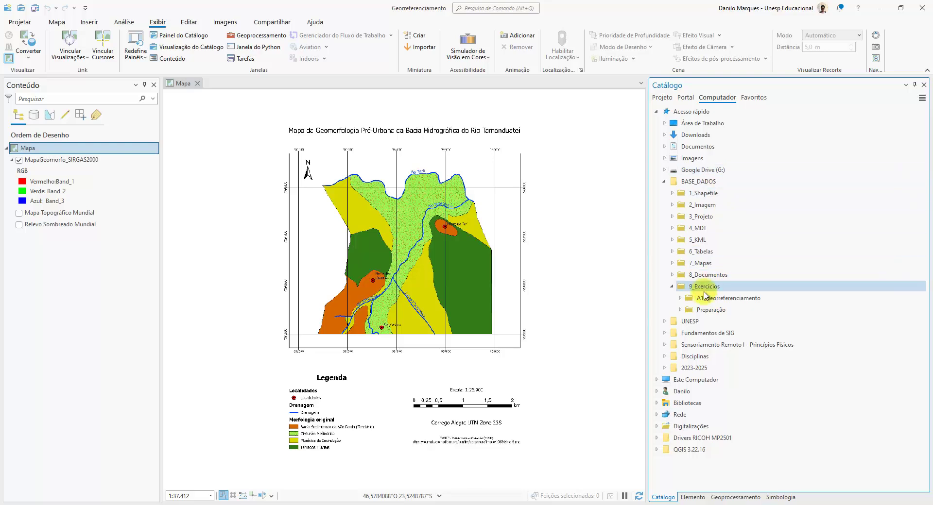
left_click(679, 298)
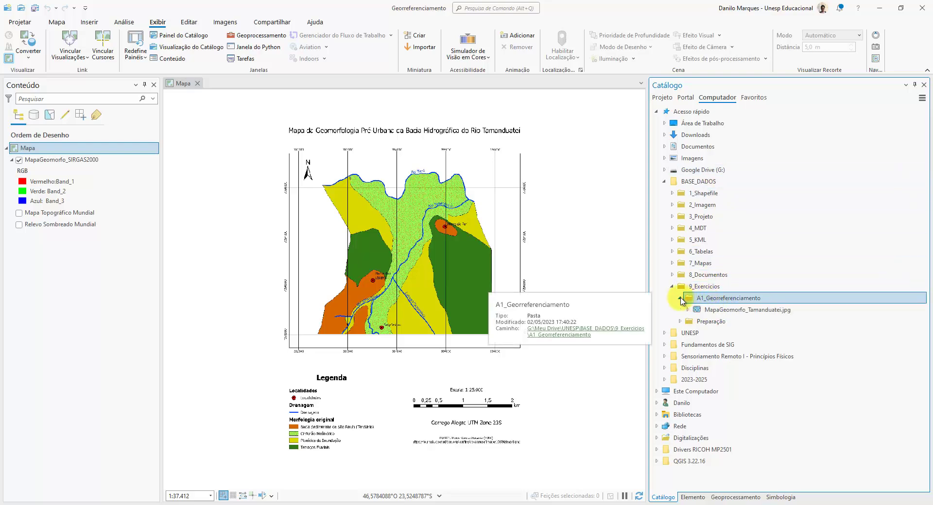
- Create a point shapefile named Localidades in the A1_Georreferenciamento folder, using the current map's coordinate system, SIRGAS_2000_UTM_Zone_23S
right_click(730, 304)
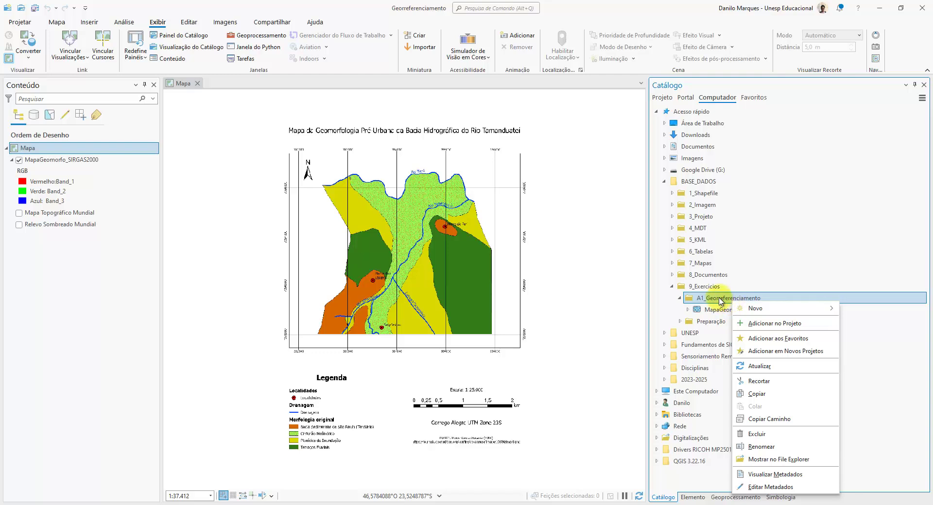
right_click(721, 301)
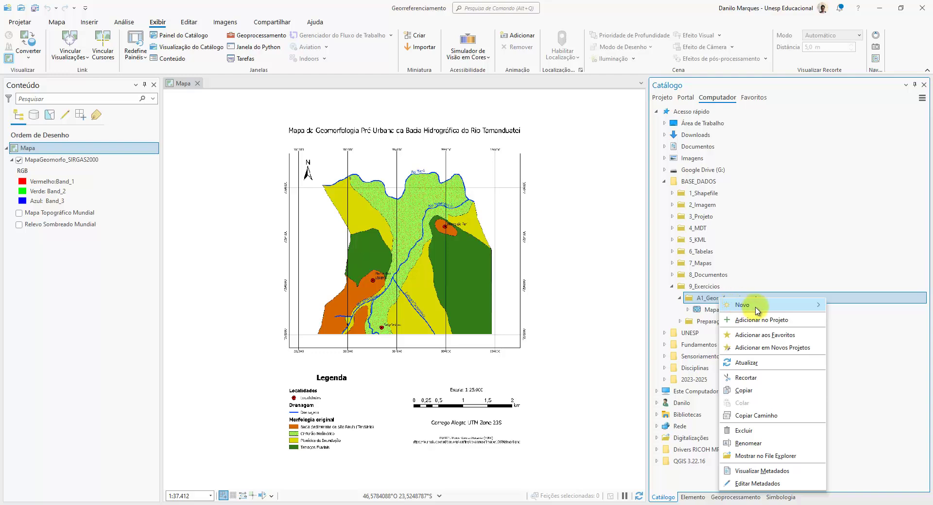
mouse_move(756, 311)
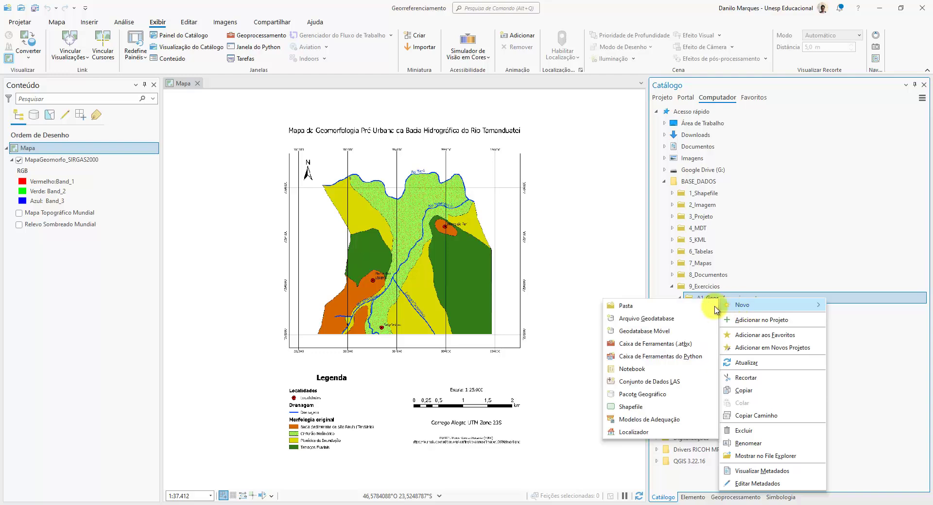
left_click(652, 410)
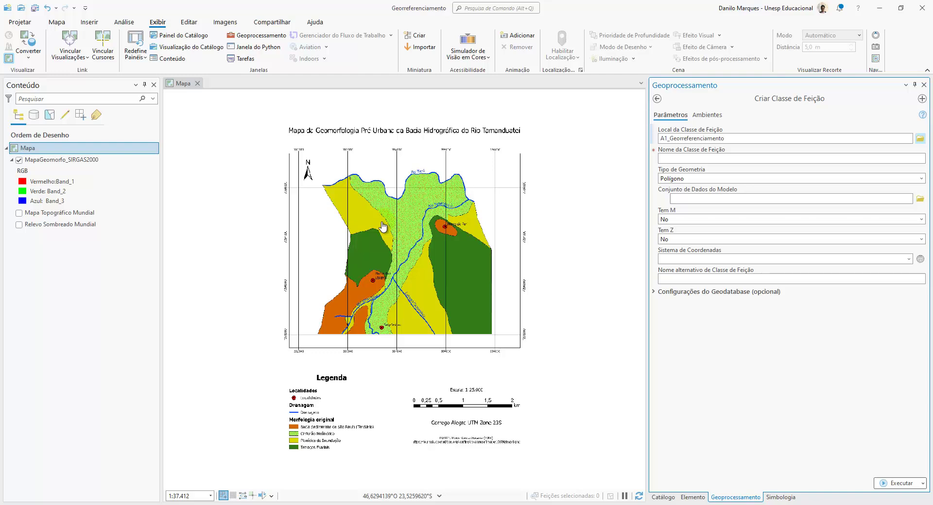
left_click(715, 158)
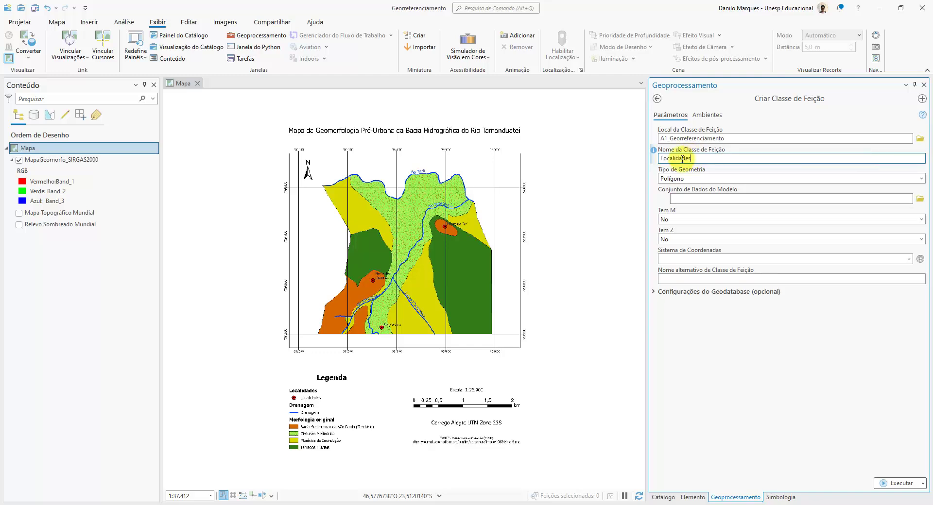
left_click(717, 179)
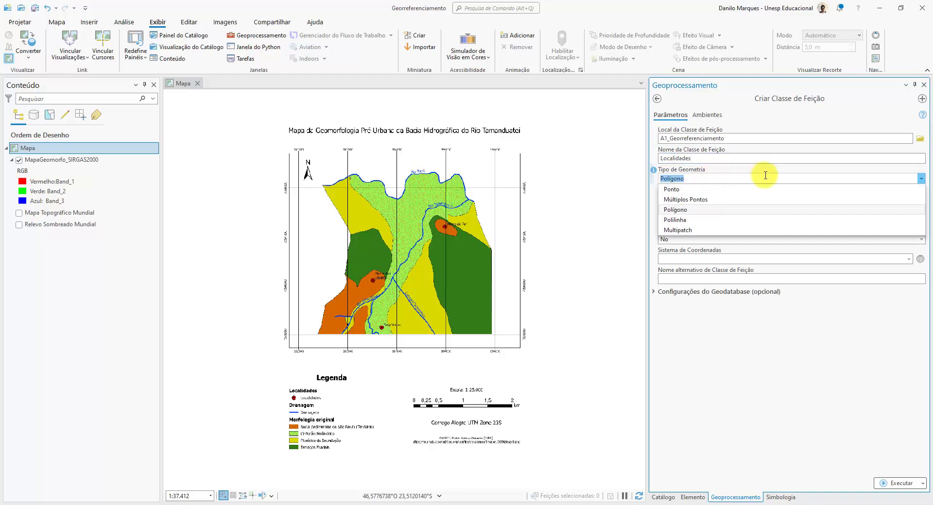
left_click(686, 189)
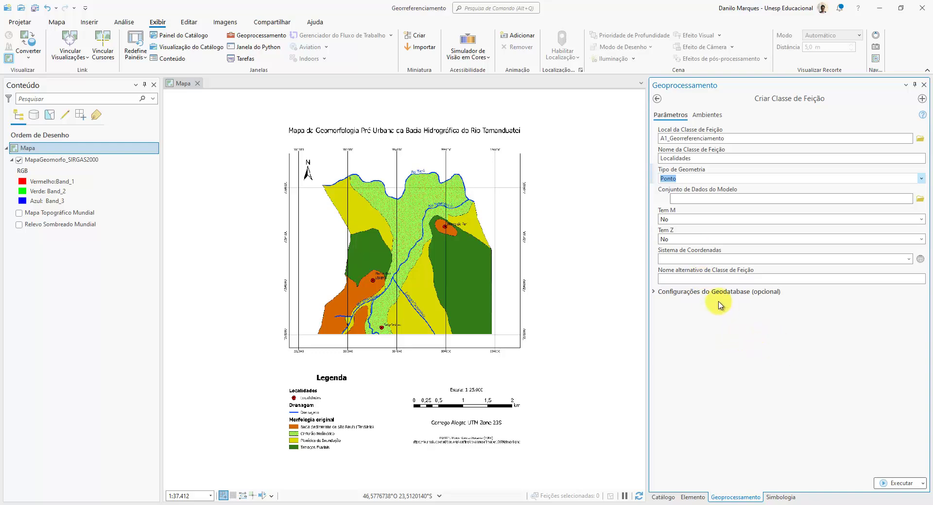
left_click(909, 259)
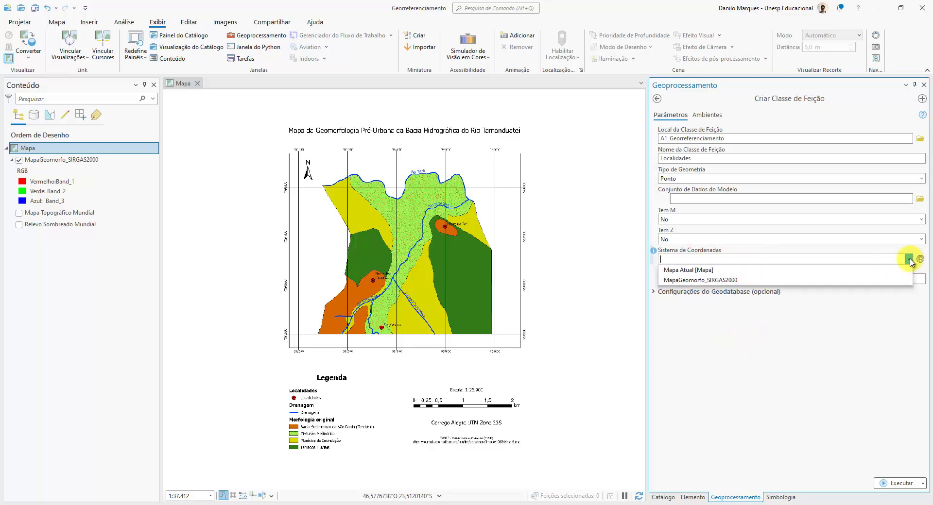
left_click(692, 271)
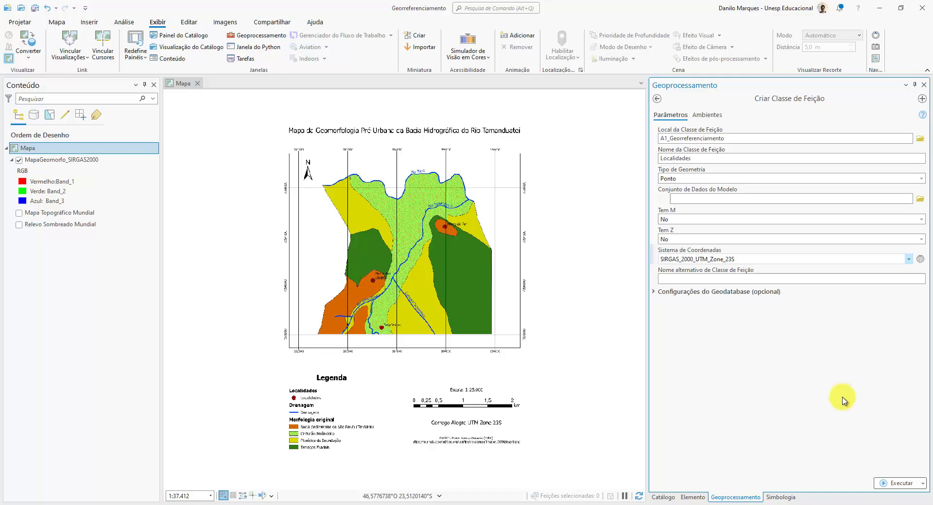
left_click(896, 484)
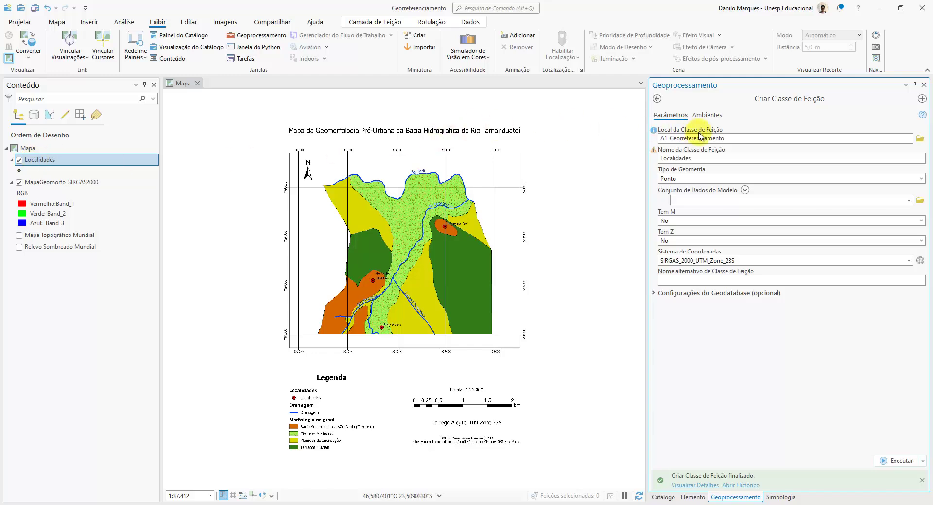
- Create a Polilinha feature class named Drenagem in the same folder with the same coordinate system
double_click(707, 159)
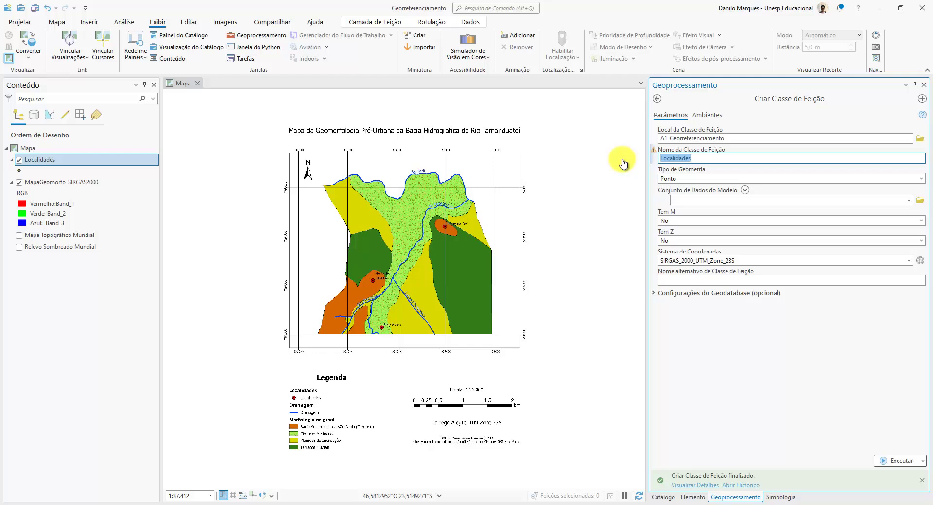
type("Drenagem")
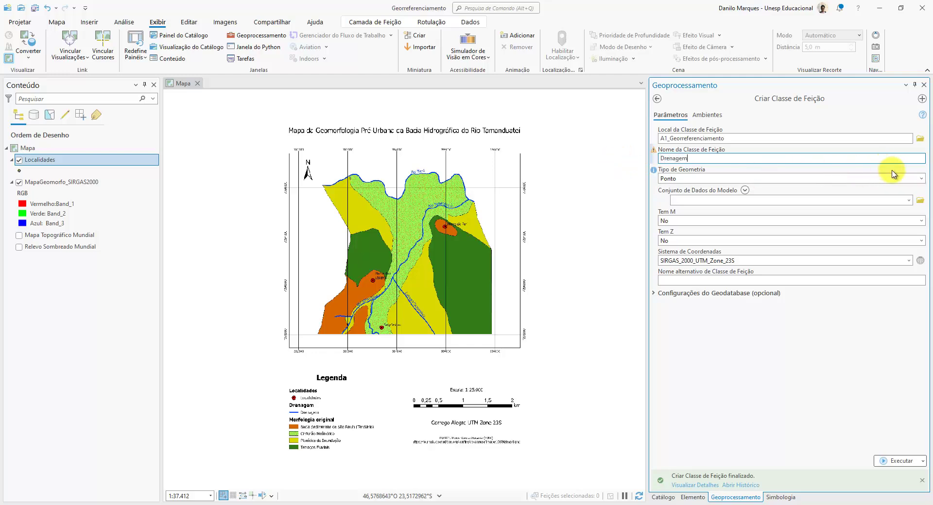
left_click(922, 179)
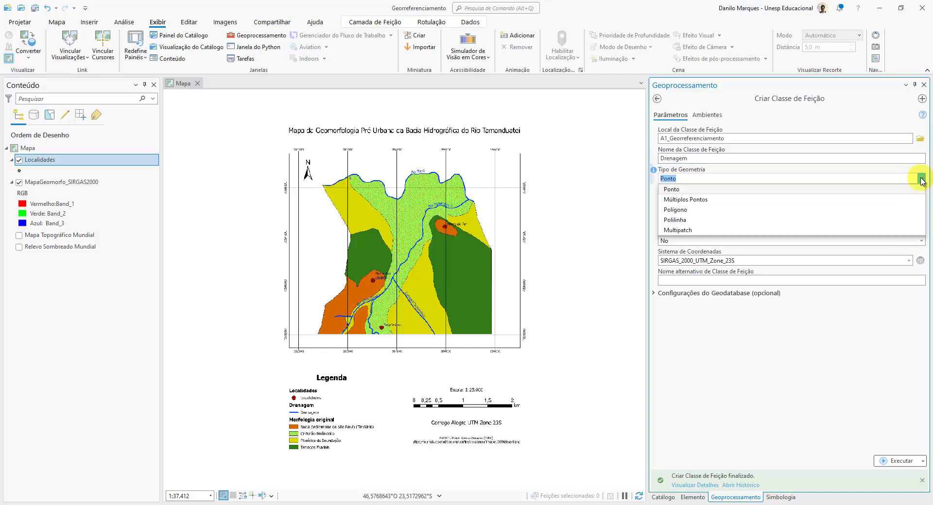
left_click(676, 220)
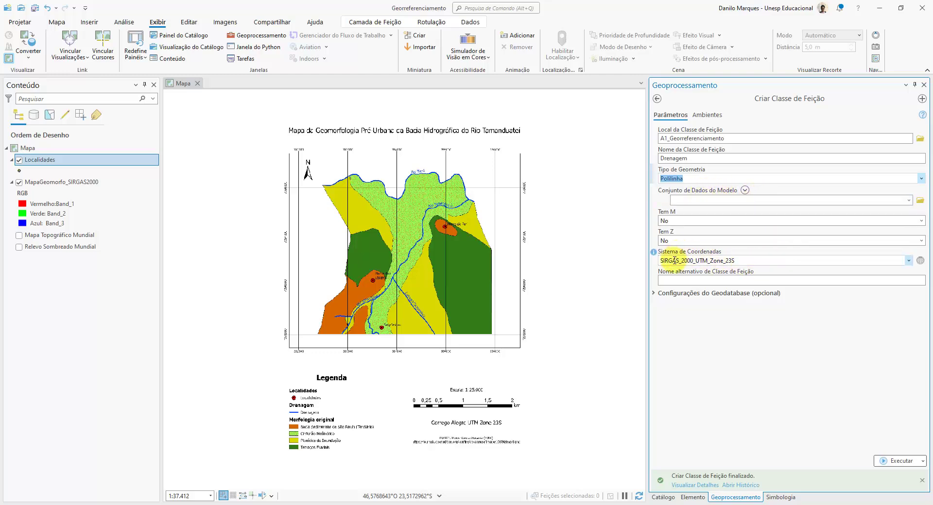
left_click(900, 465)
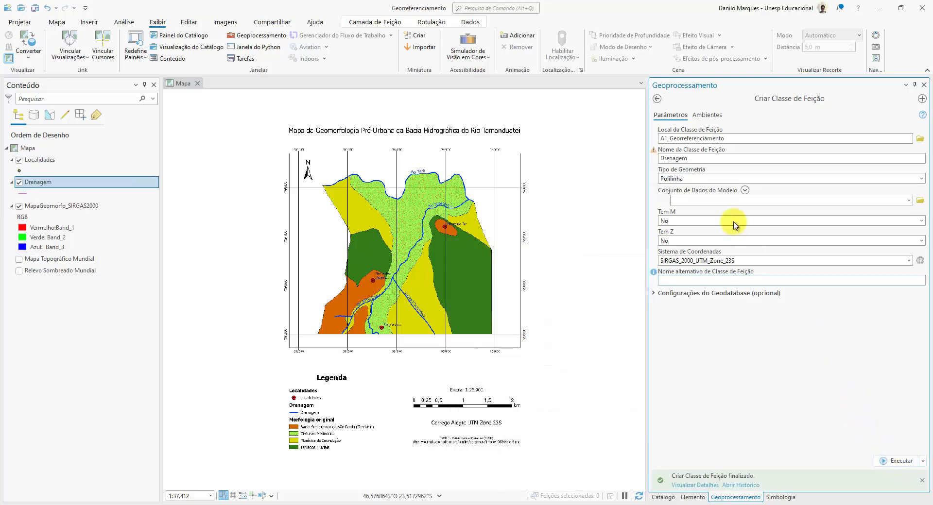
- Create a Polígono feature class named Morfologia in the A1_Georreferenciamento folder, keeping the SIRGAS_2000_UTM_Zone_23S coordinate system
double_click(695, 157)
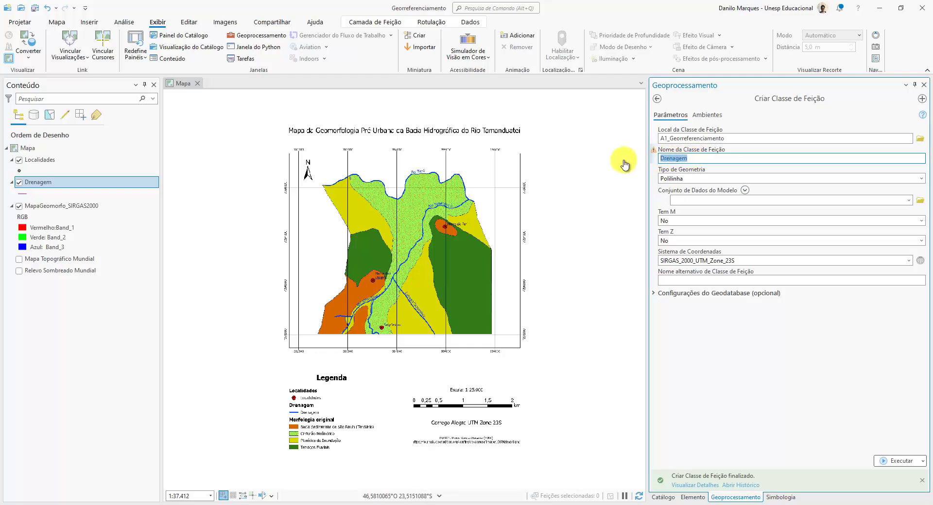
type("M")
type("orfologia")
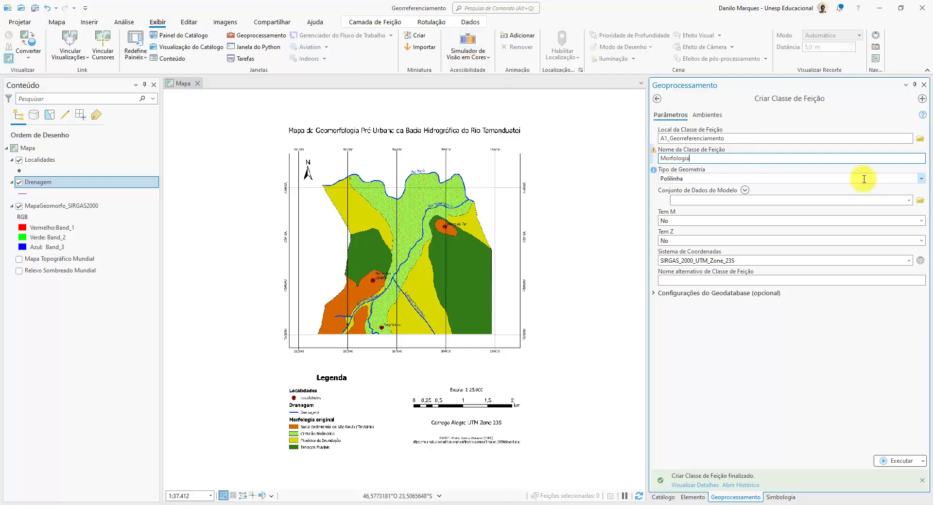
left_click(913, 178)
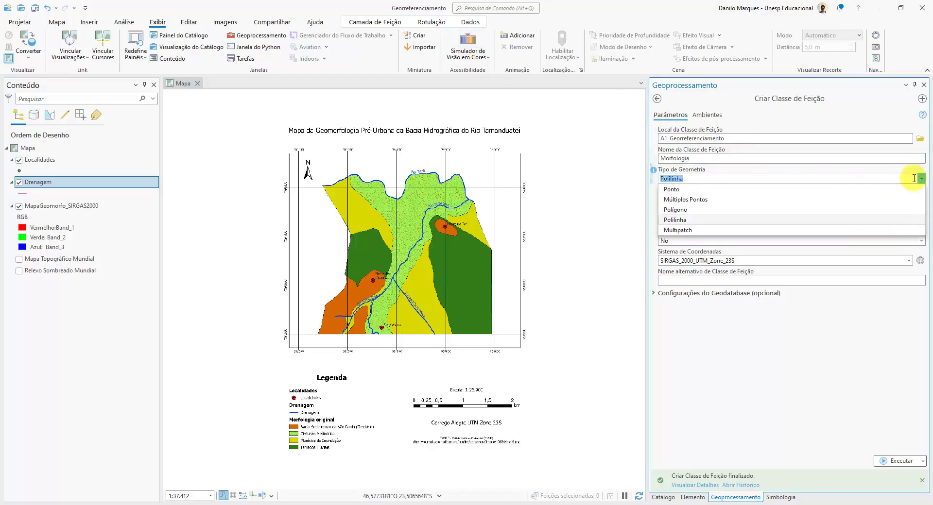
left_click(687, 212)
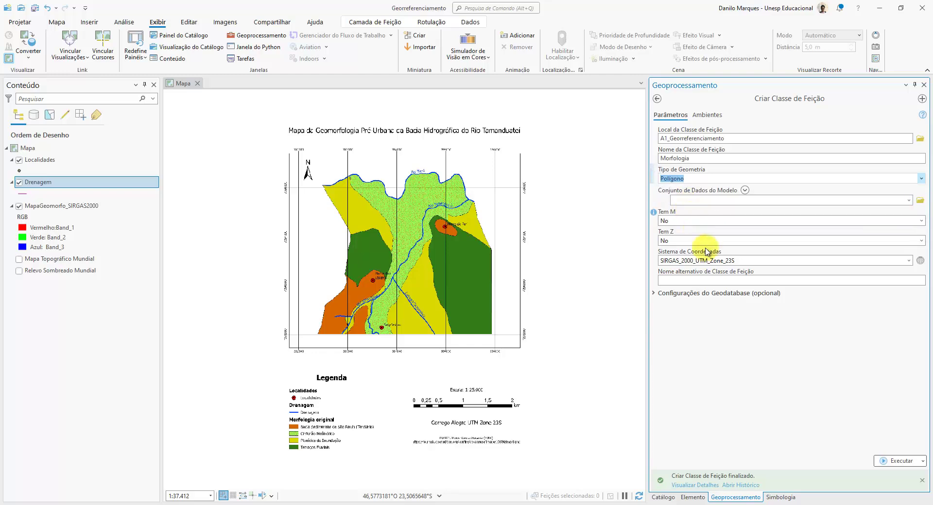
left_click(697, 261)
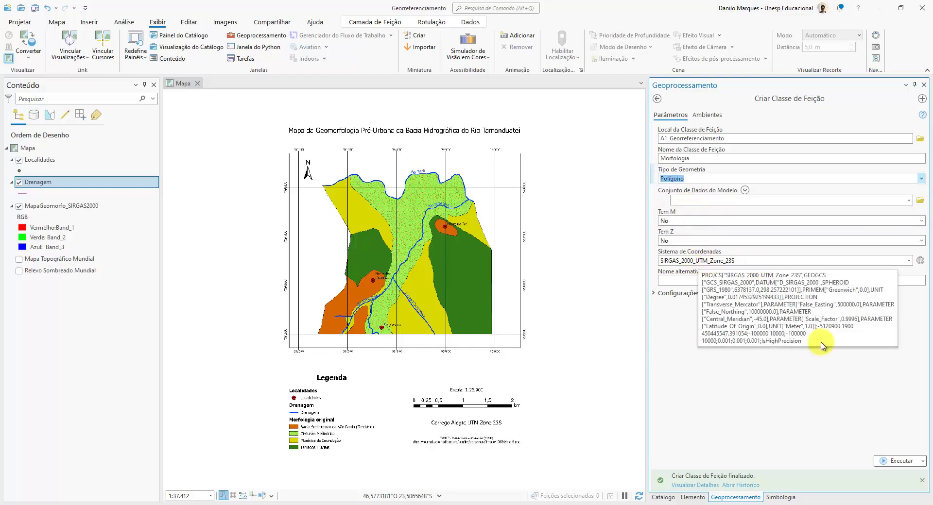
left_click(869, 434)
left_click(890, 461)
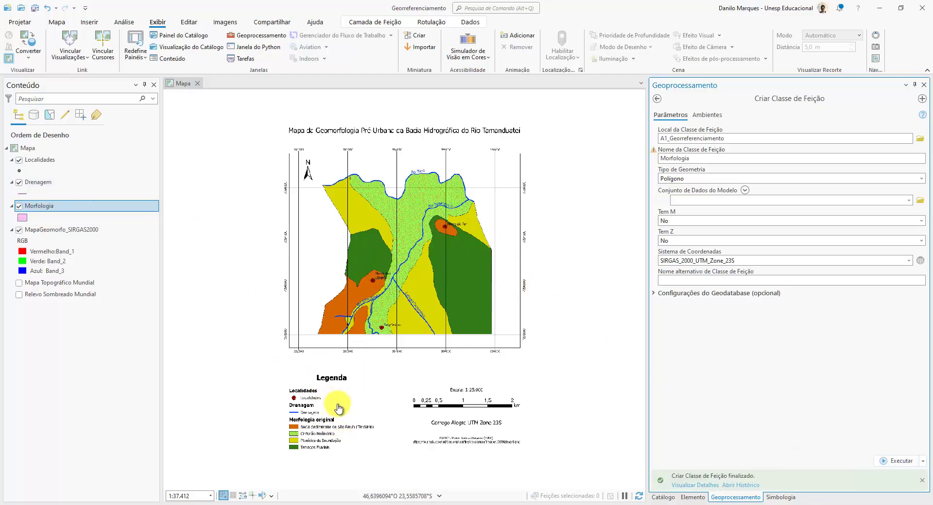
- Set the Geoprocessing pane to auto-hide so the geomorphology map gets the full width of the workspace
scroll(331, 440, "up", 3)
scroll(333, 443, "up", 3)
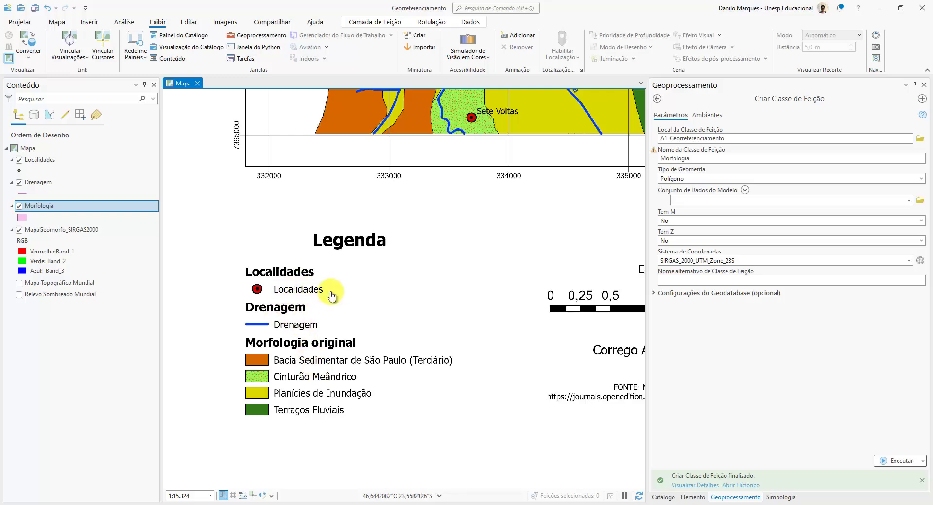
left_click_drag(385, 197, 278, 360)
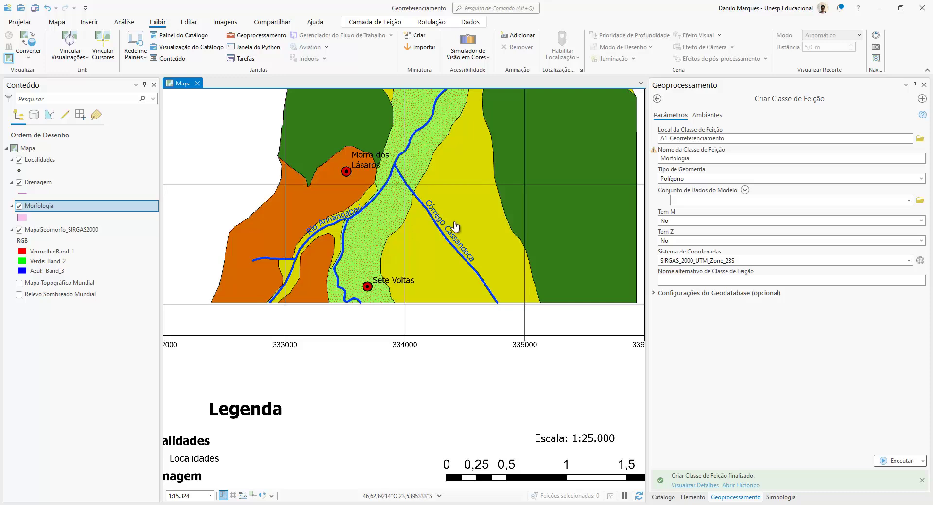
left_click(461, 300)
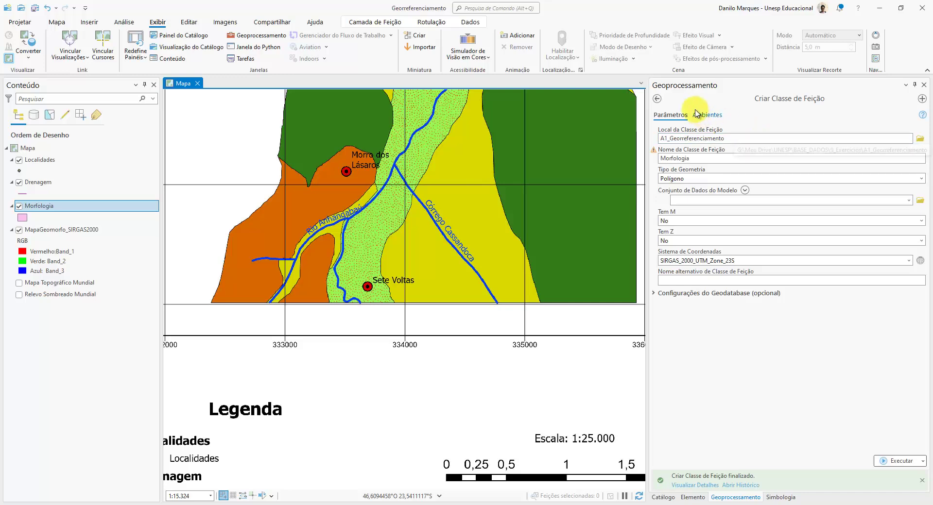
left_click(914, 86)
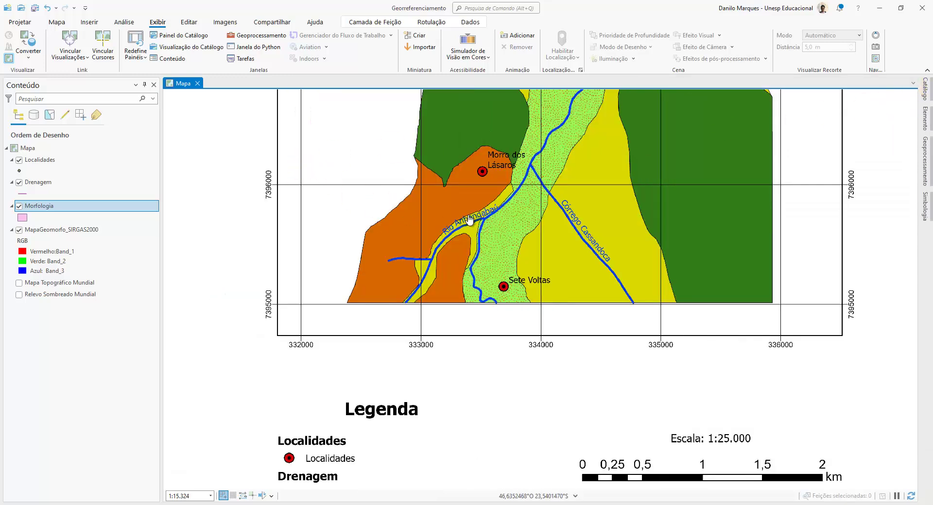
scroll(535, 194, "up", 3)
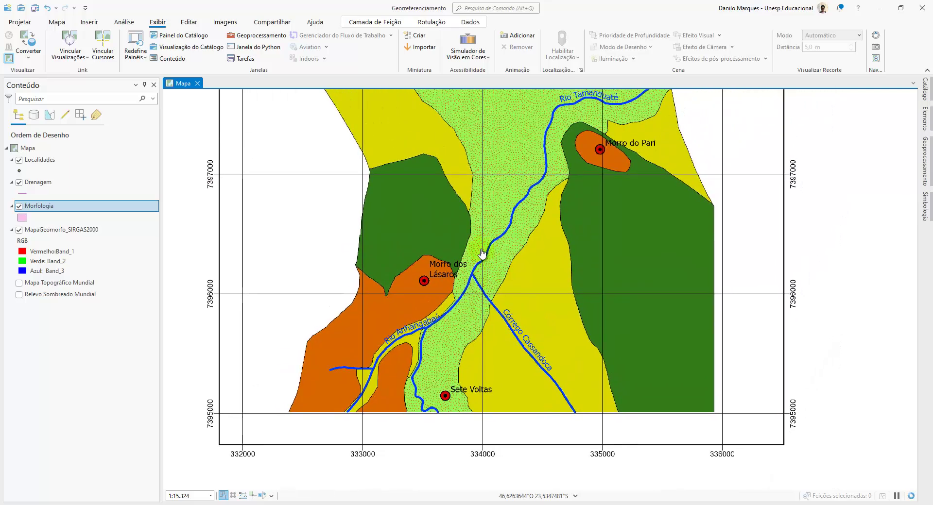
scroll(483, 252, "down", 3)
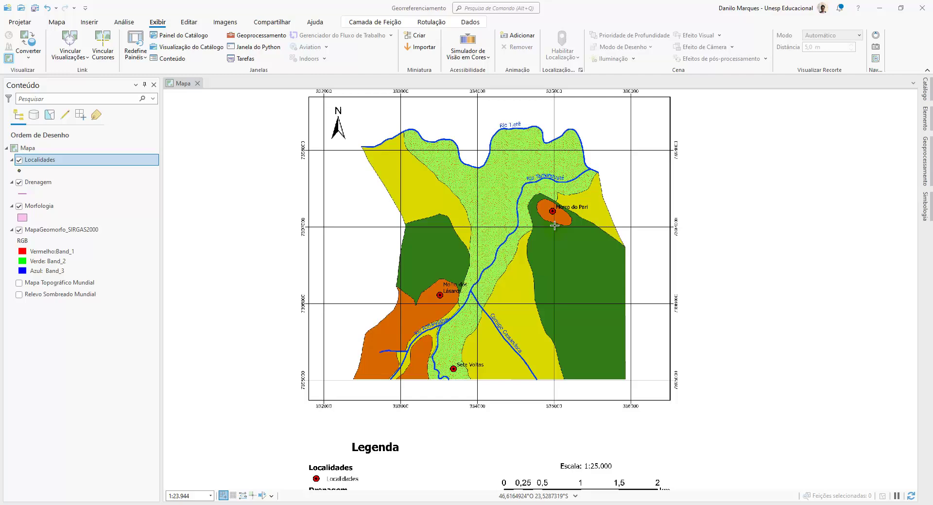
- Open the Morfologia layer's attribute table and add a field named Morfologia with the data type Texto
right_click(43, 207)
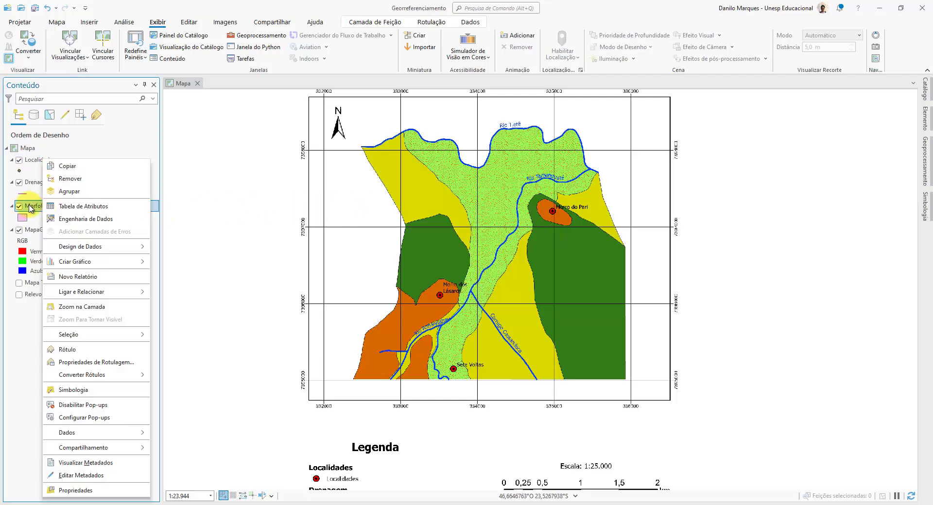
left_click(88, 208)
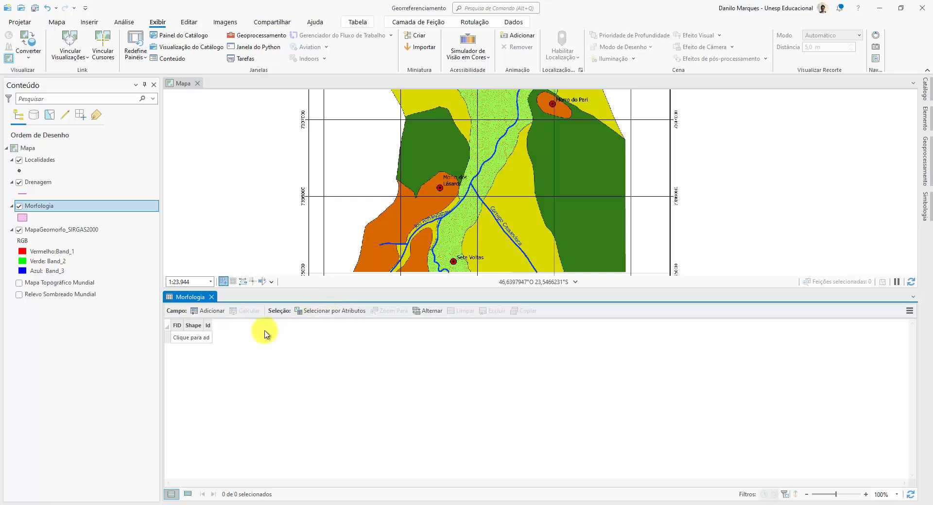
left_click(210, 316)
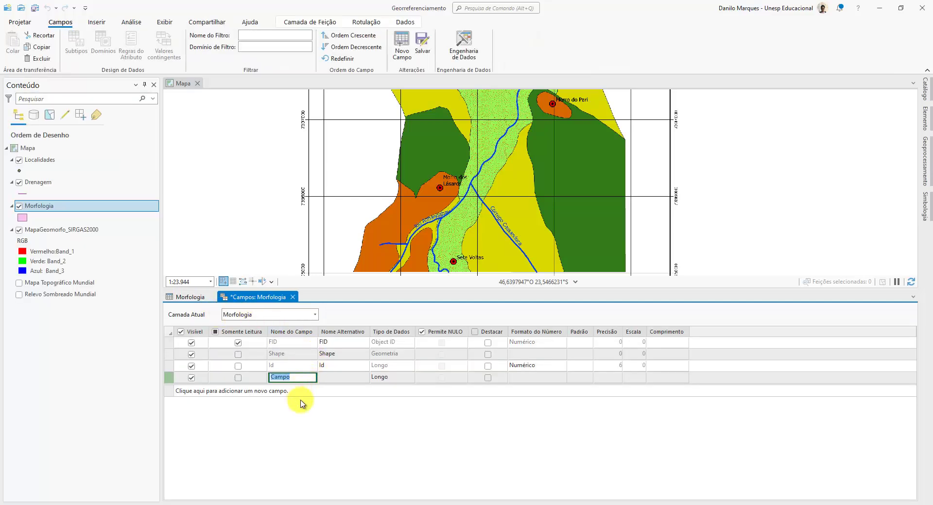
type("N")
key("BackSpace")
type("Morfologia")
key("Tab")
key("Tab")
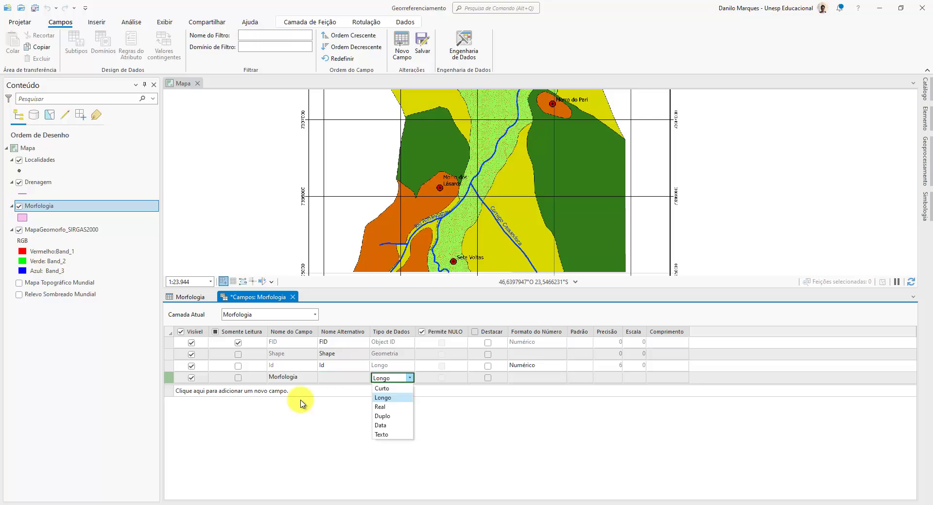
left_click(409, 378)
left_click(410, 379)
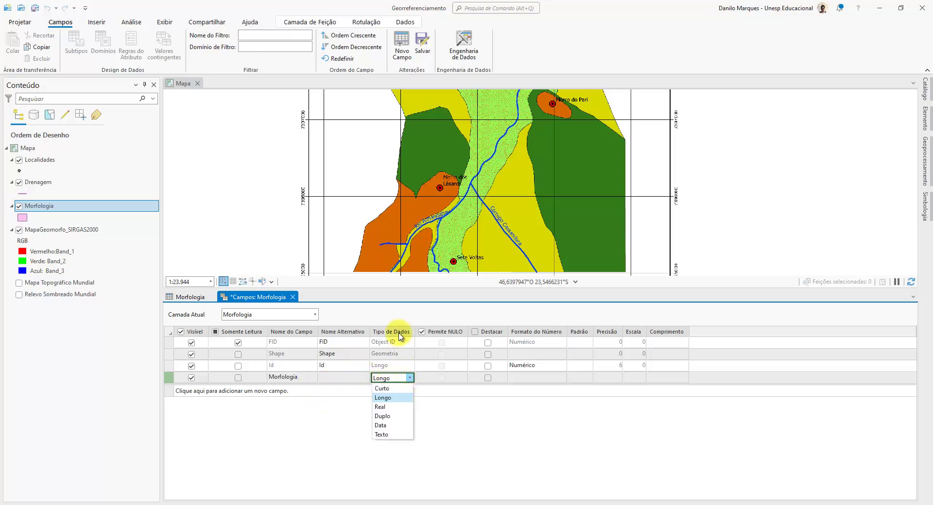
left_click(396, 435)
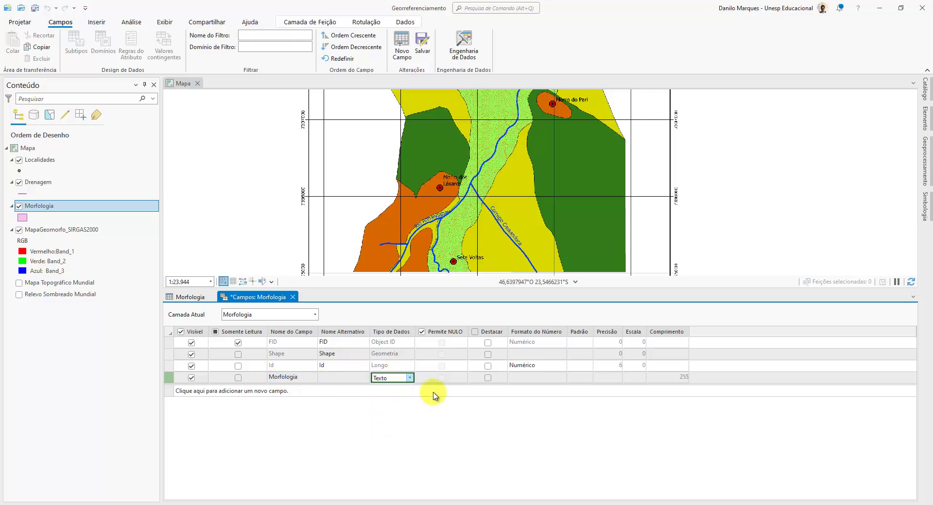
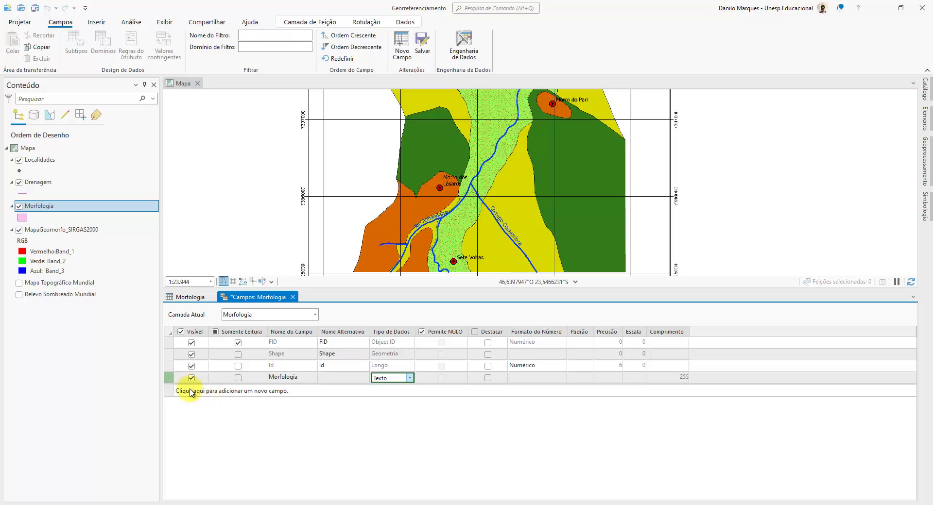
- Add a field named Area_ha with the data type Duplo to Morfologia, save the field changes and close its tables
left_click(276, 392)
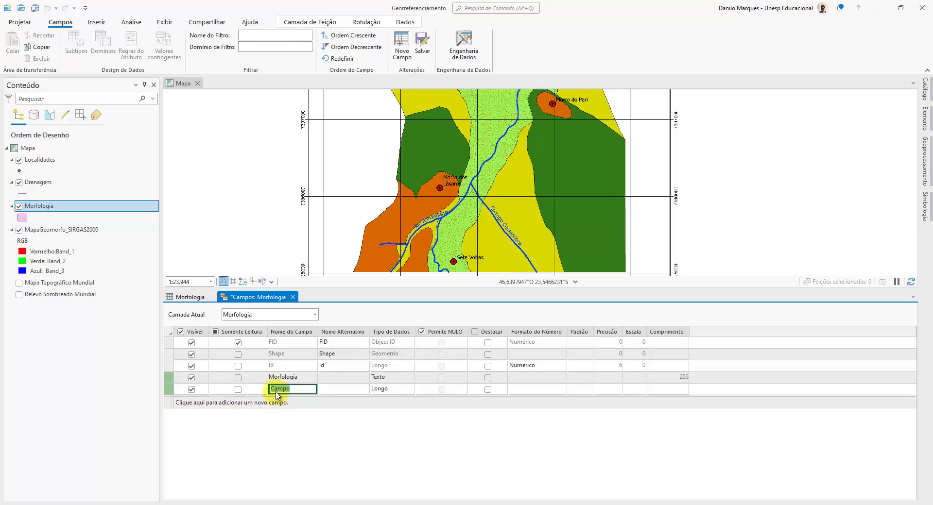
type("A")
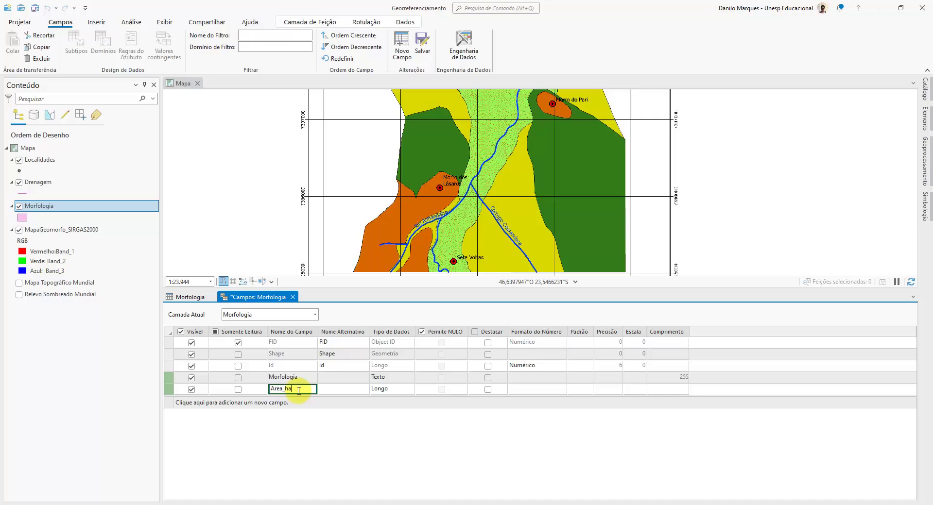
type("rea_ha")
key("Tab")
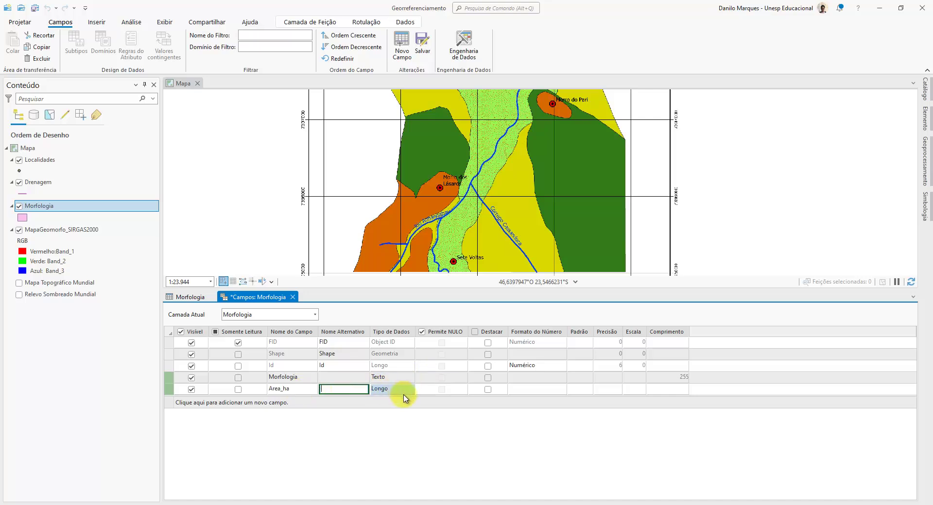
left_click(407, 389)
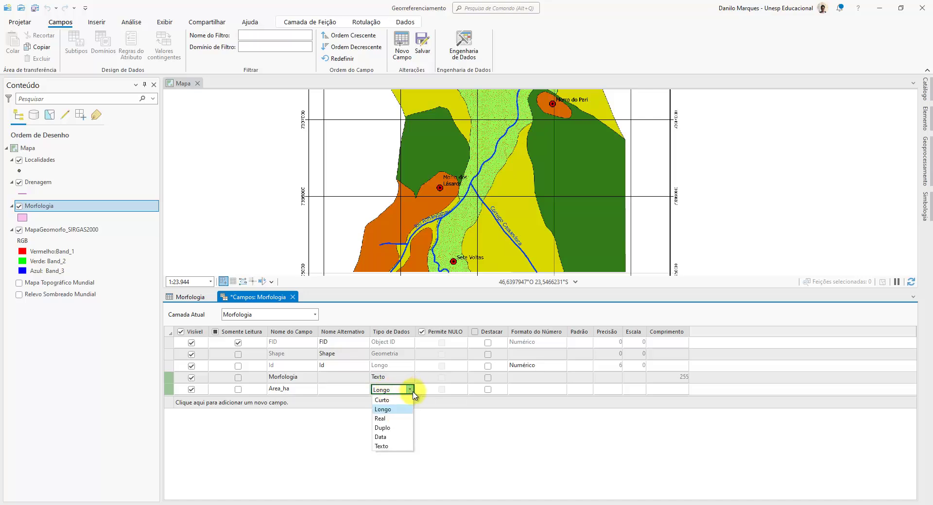
left_click(390, 428)
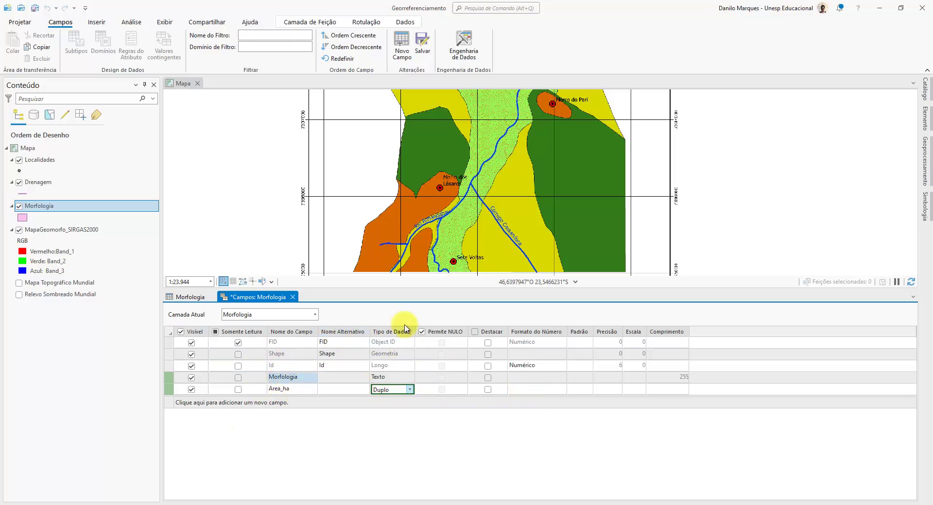
left_click(422, 51)
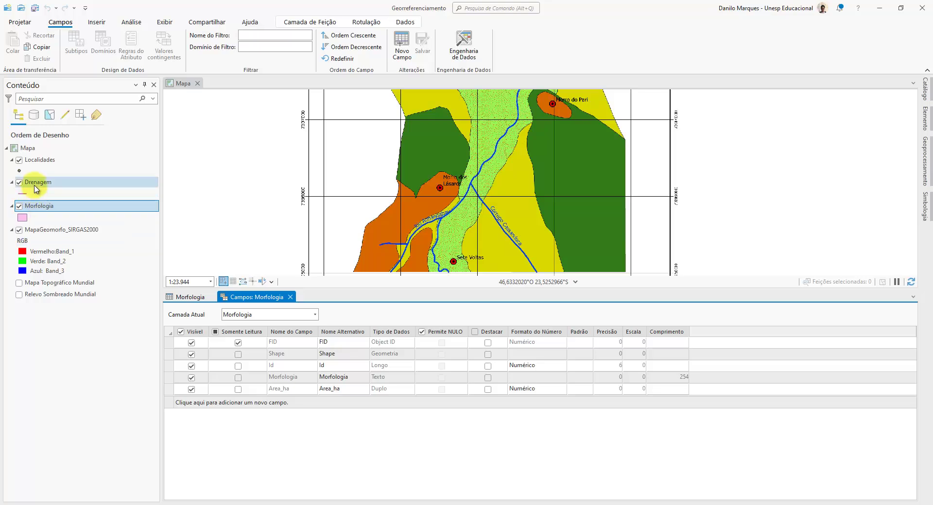
left_click(290, 297)
left_click(210, 297)
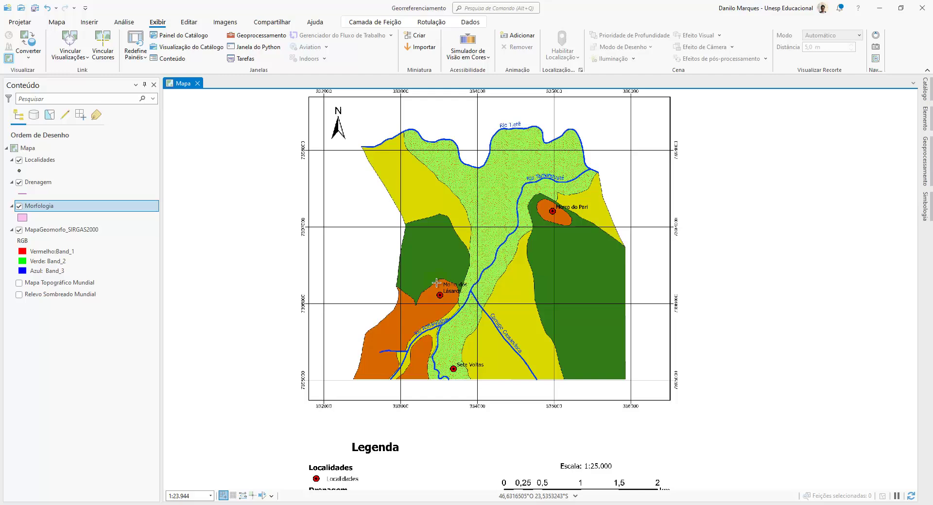
- Open the Drenagem layer's attribute table and add a field named Nome with the data type Texto
right_click(33, 188)
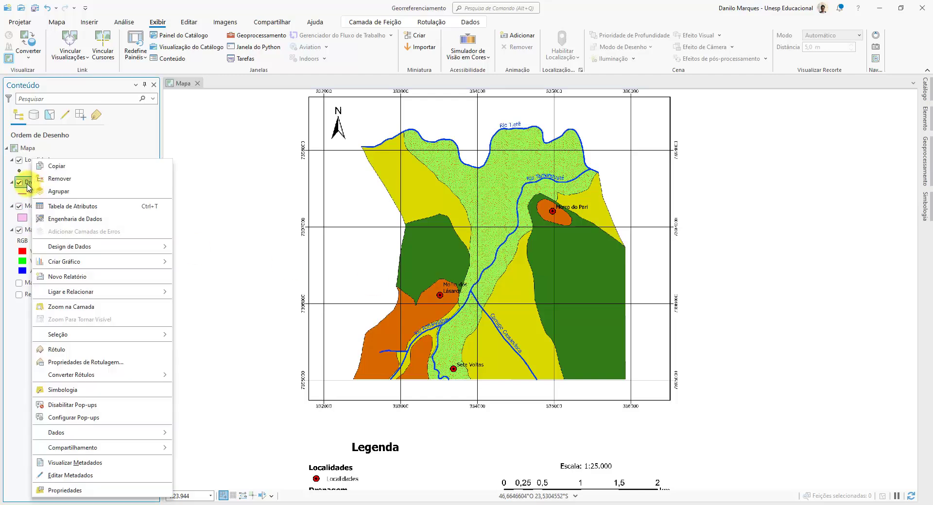
right_click(26, 187)
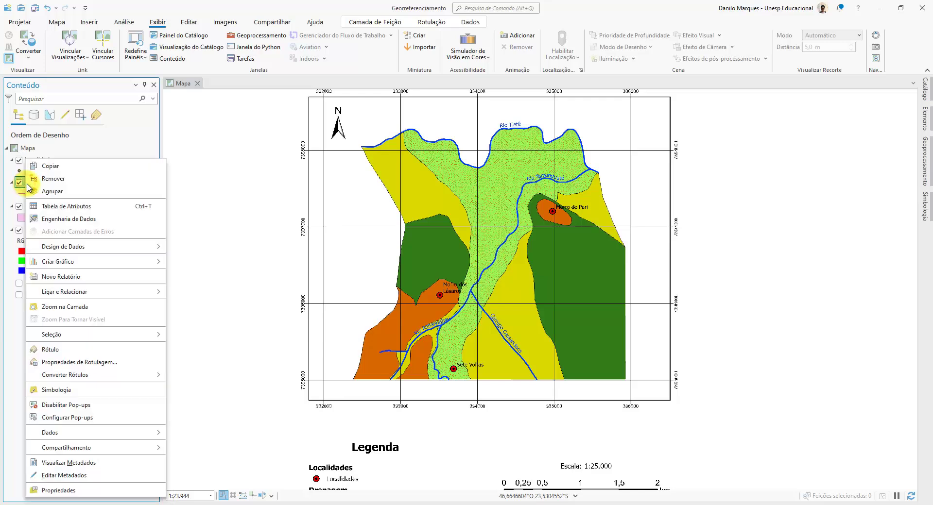
left_click(92, 212)
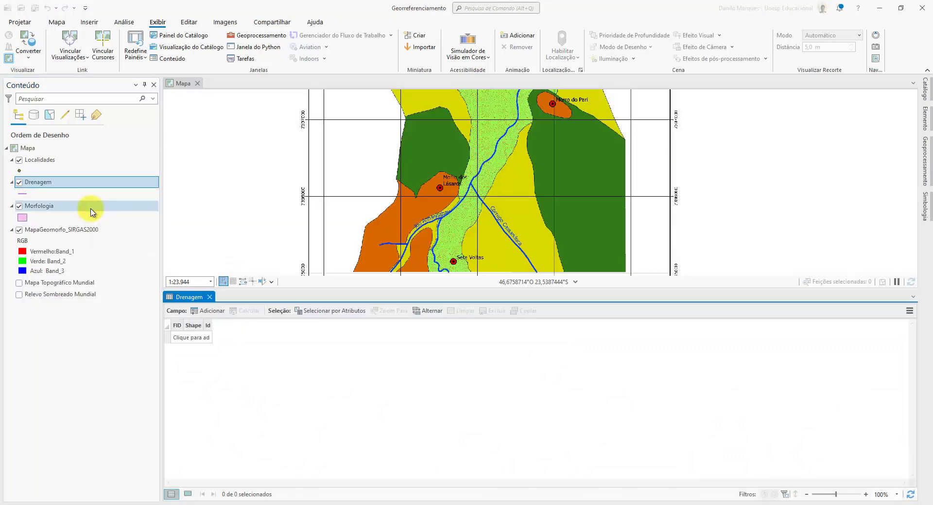
left_click(210, 311)
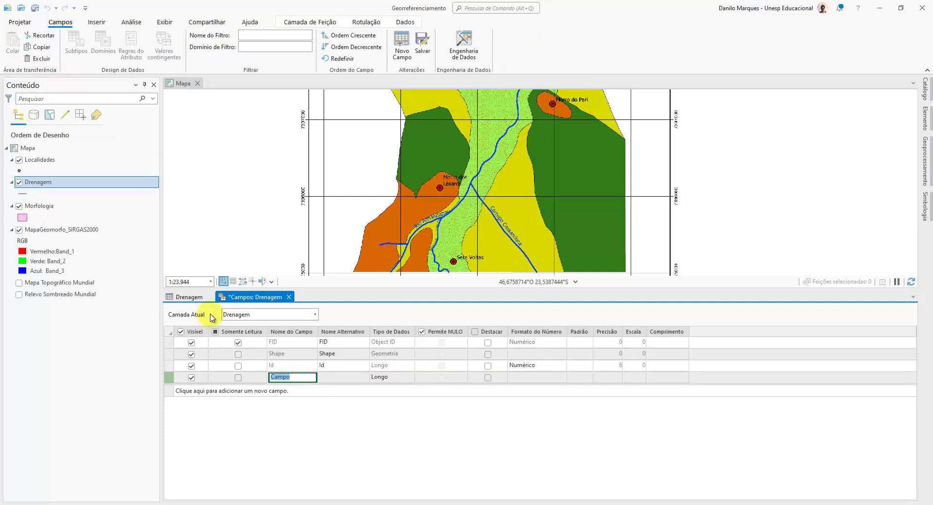
type("Nome")
key("Tab")
left_click(391, 378)
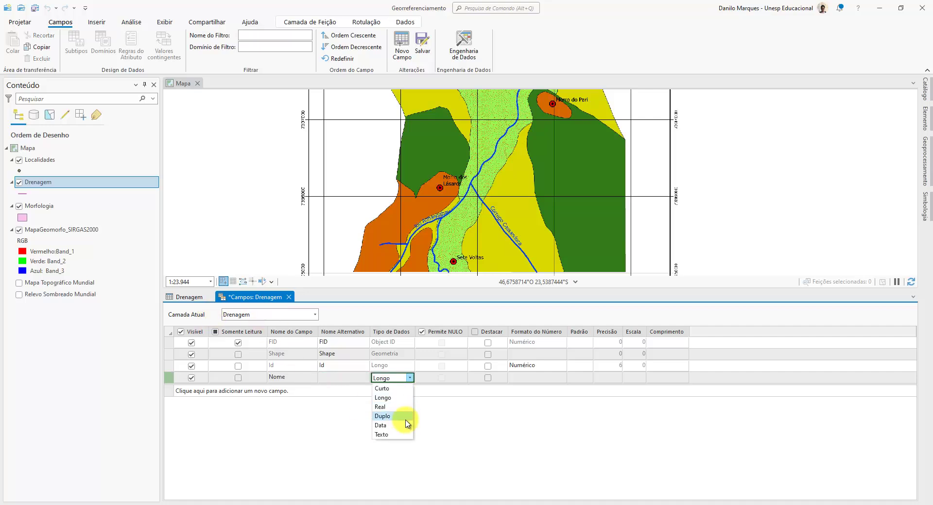
left_click(382, 435)
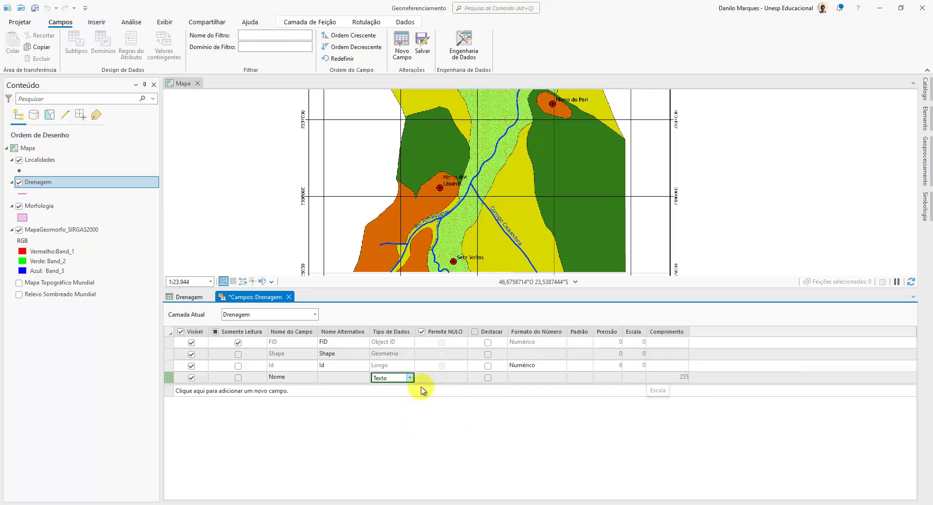
- Add a field named Compriment with the data type Duplo to Drenagem, save the field changes and close its tables
left_click(240, 393)
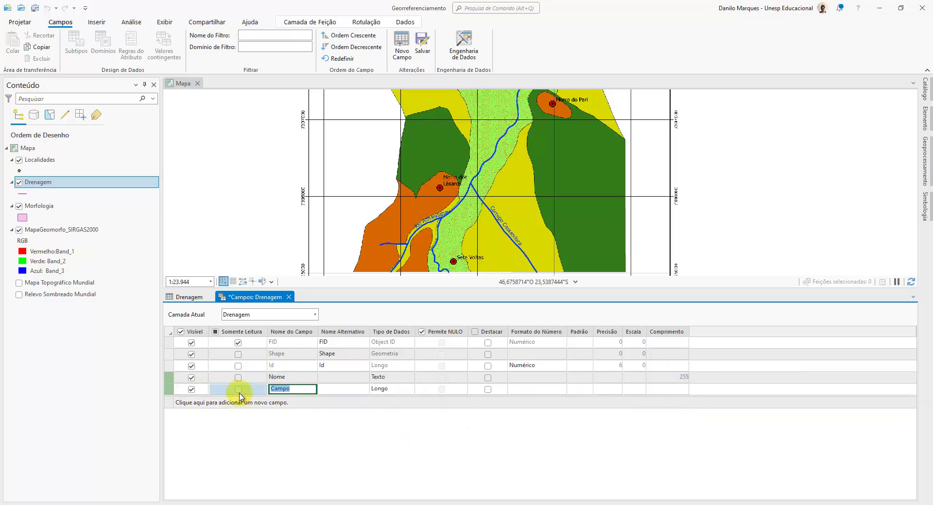
type("Comp")
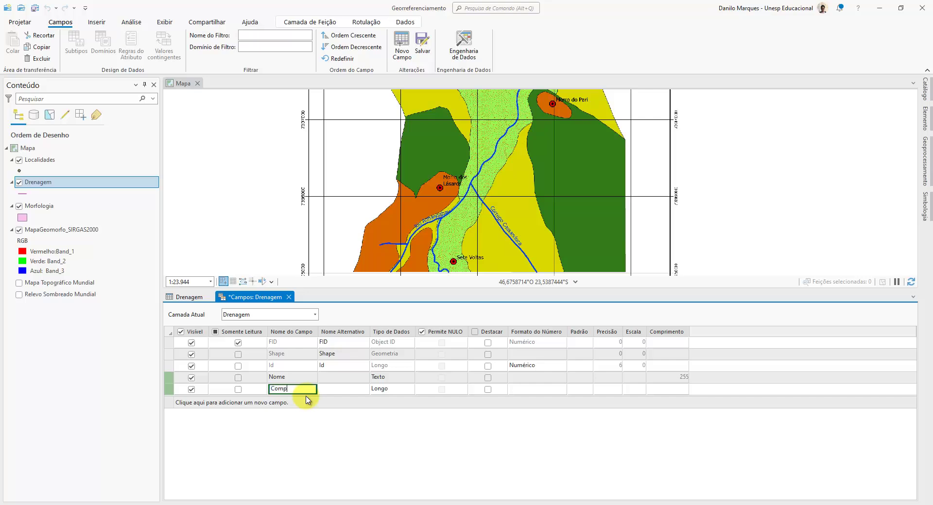
type("rimento")
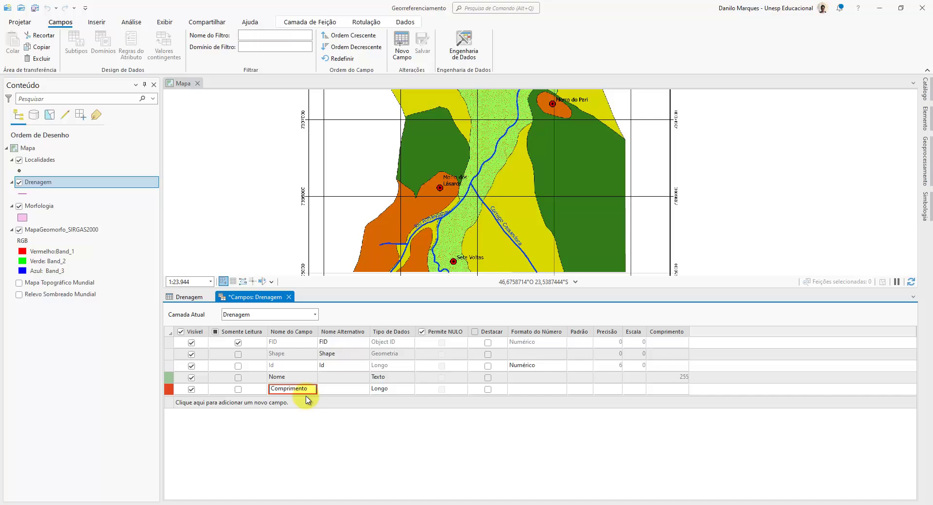
key("BackSpace")
key("Tab")
key("Tab")
key("alt+Down")
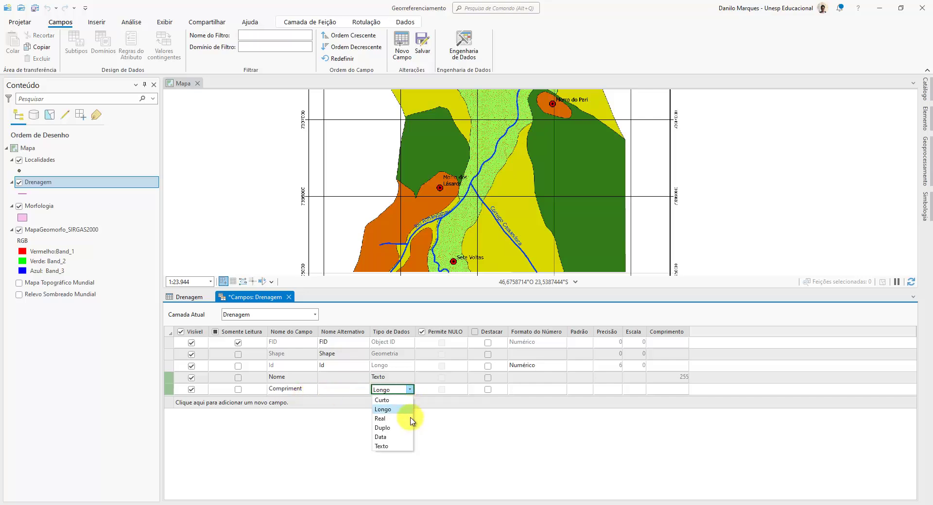
left_click(383, 428)
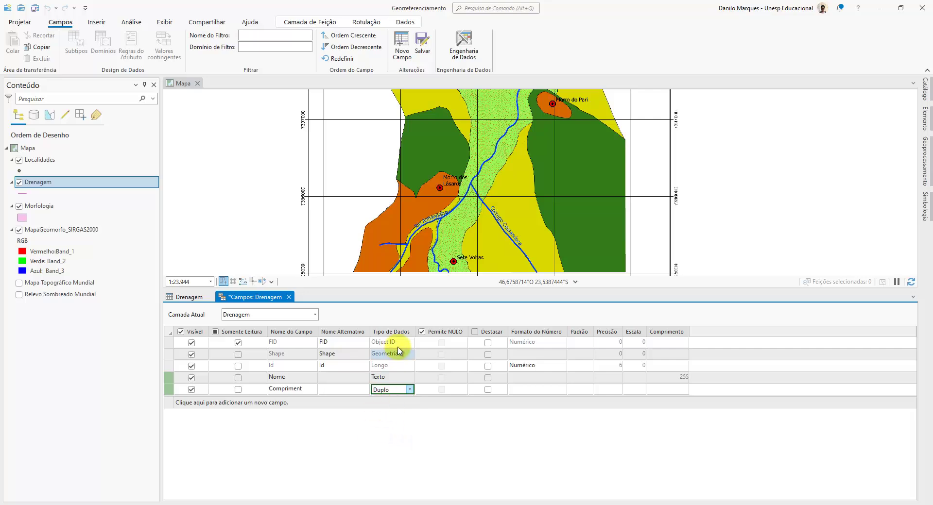
left_click(428, 47)
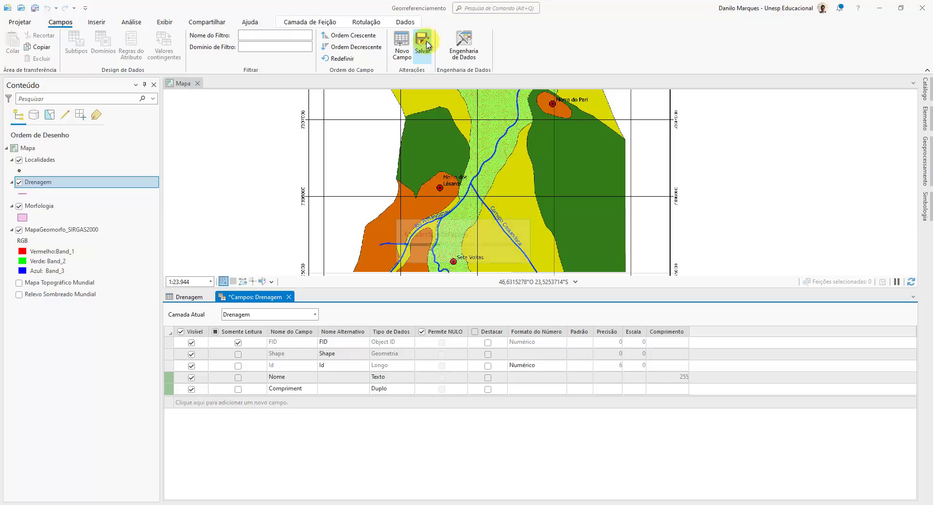
left_click(288, 297)
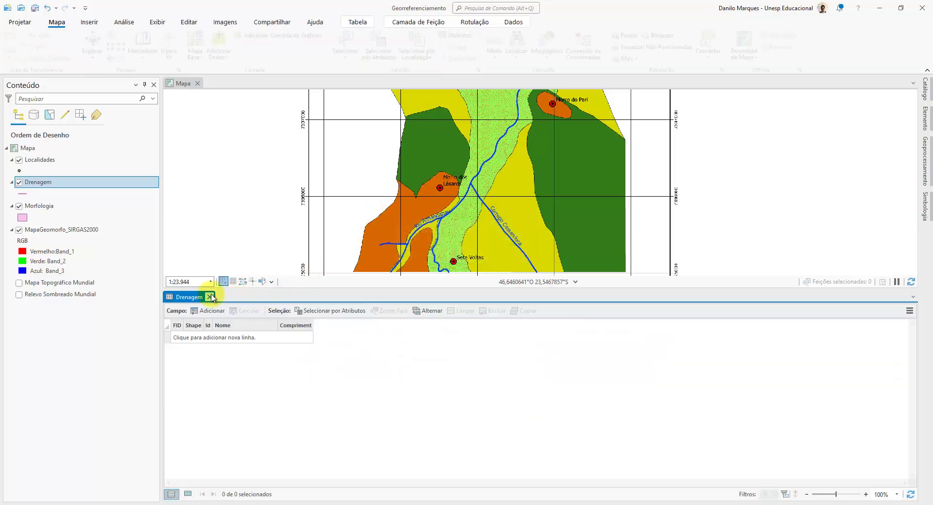
left_click(208, 297)
- Open the Localidades layer's attribute table and add a field named Nome with the data type Texto
left_click(44, 162)
right_click(44, 162)
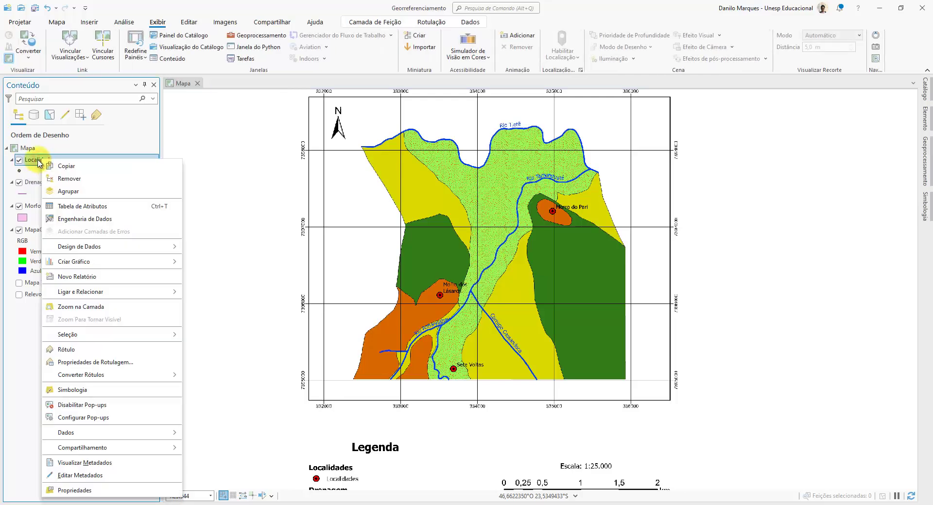
left_click(120, 205)
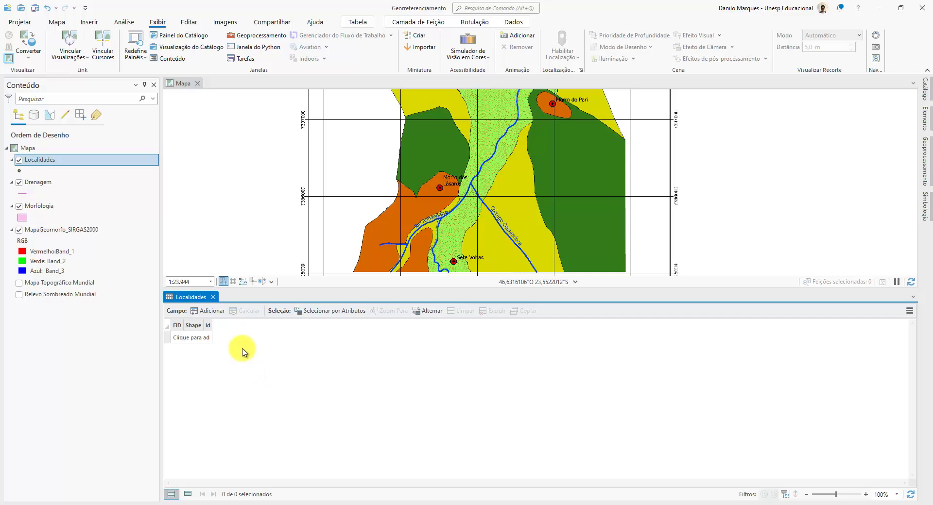
left_click(208, 311)
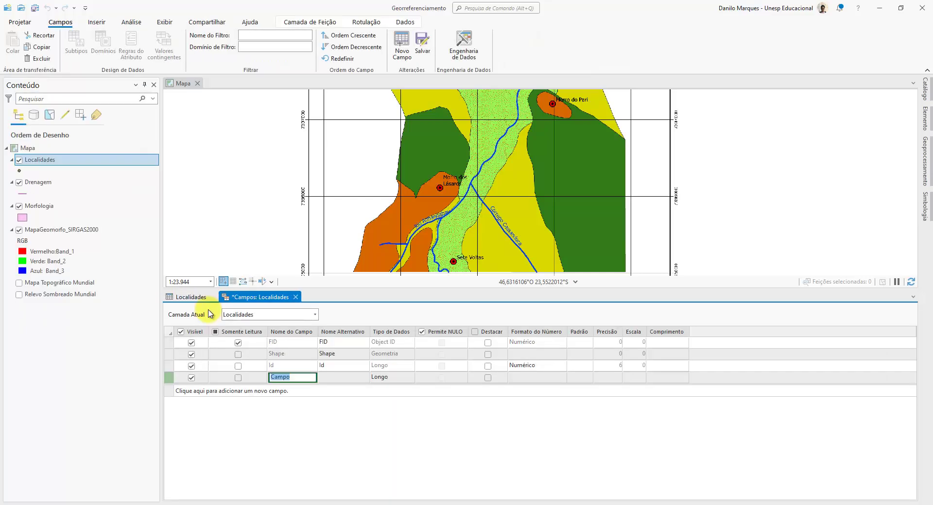
type("N")
key("Tab")
key("Tab")
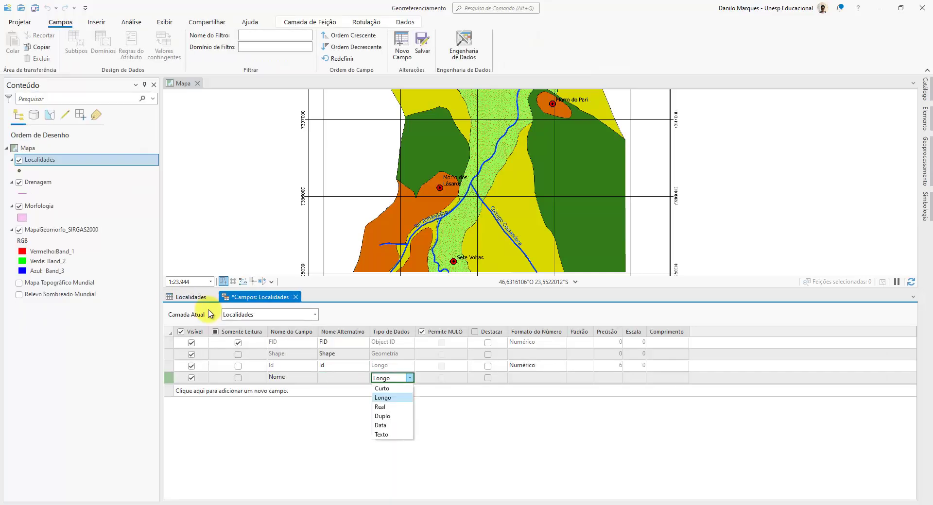
key("t")
left_click(382, 434)
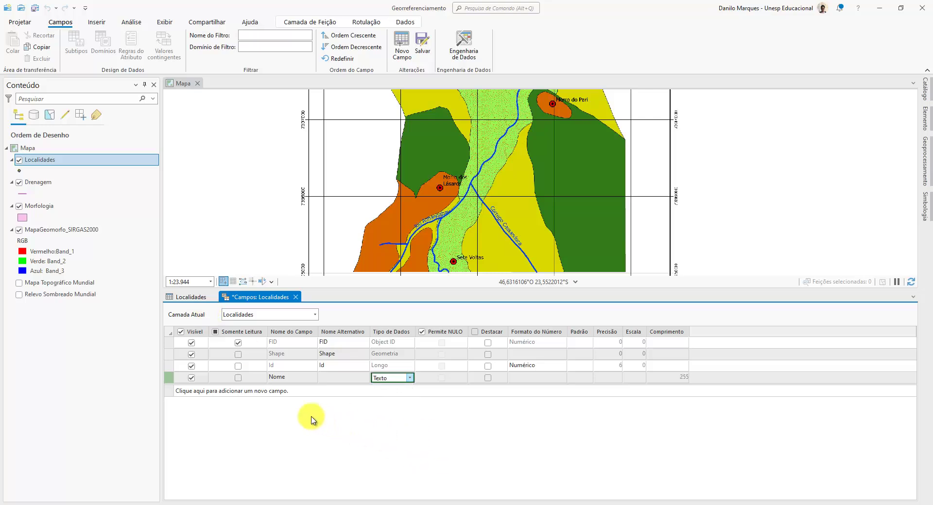
- Add a field named Coord_X with the data type Duplo to the Localidades layer
left_click(225, 392)
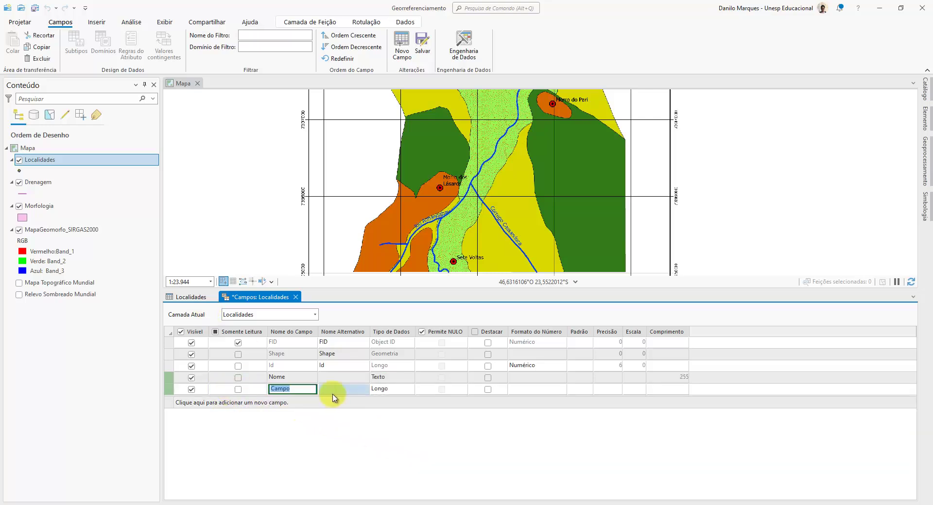
type("Coord_X")
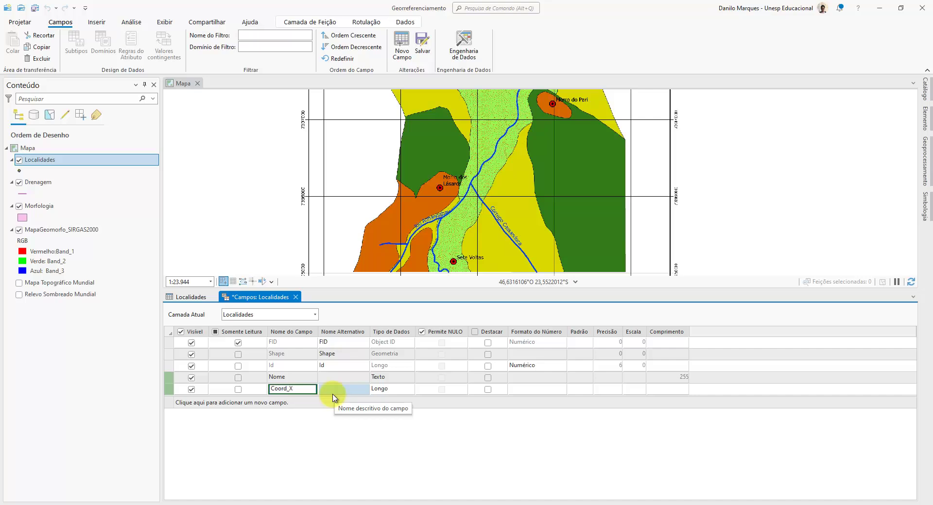
left_click(382, 389)
left_click(391, 390)
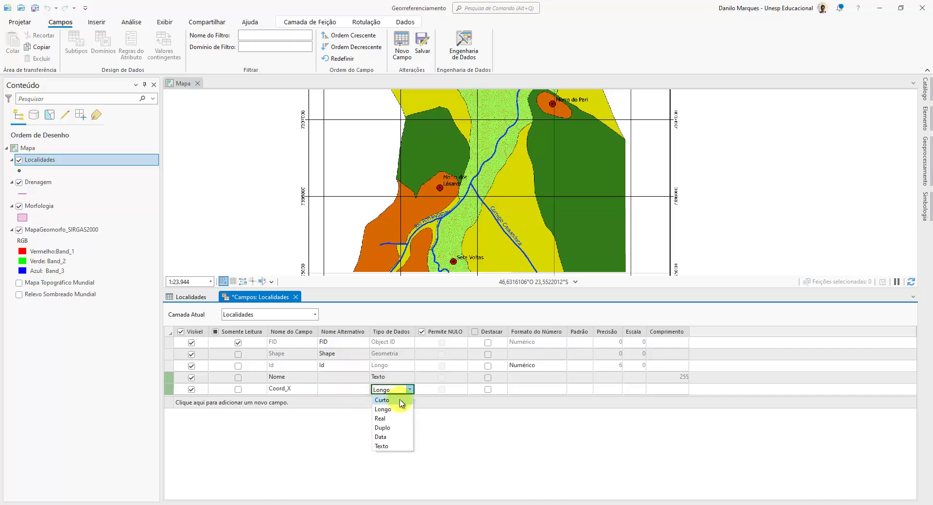
left_click(395, 427)
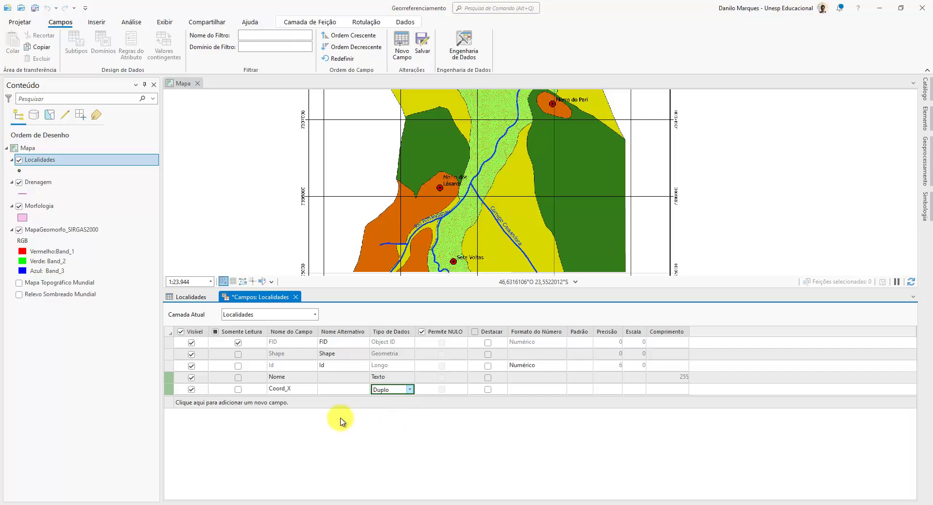
- Add a field named Coord_Y with the data type Duplo to the Localidades layer
left_click(230, 403)
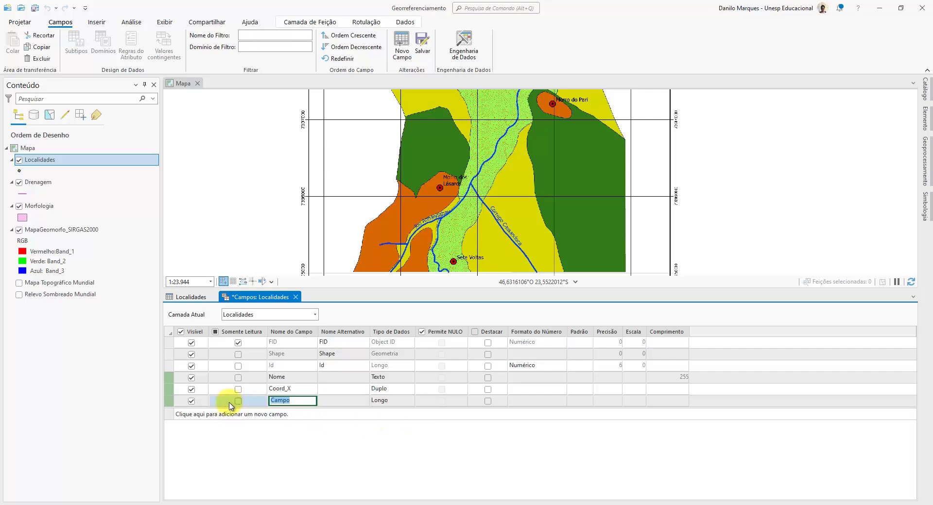
type("Coord_Y")
key("Tab")
key("Tab")
key("alt+Down")
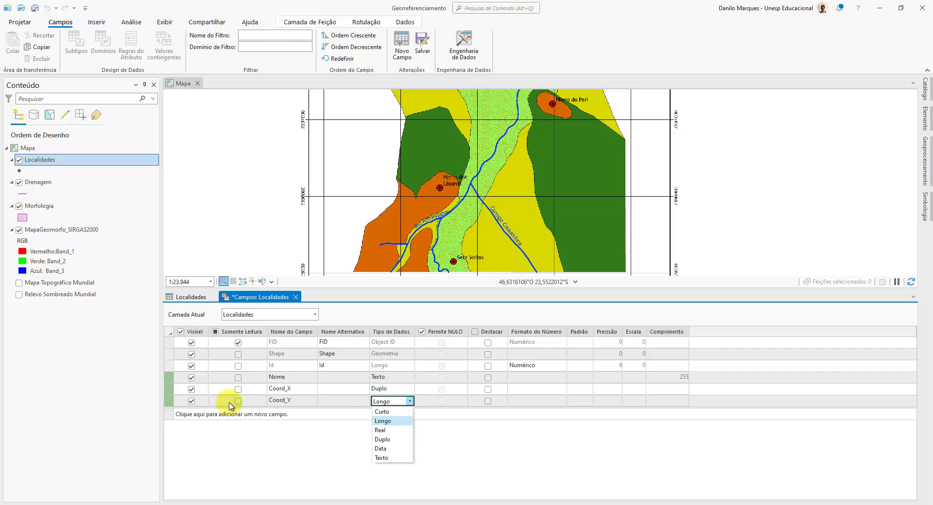
key("Down")
key("Down")
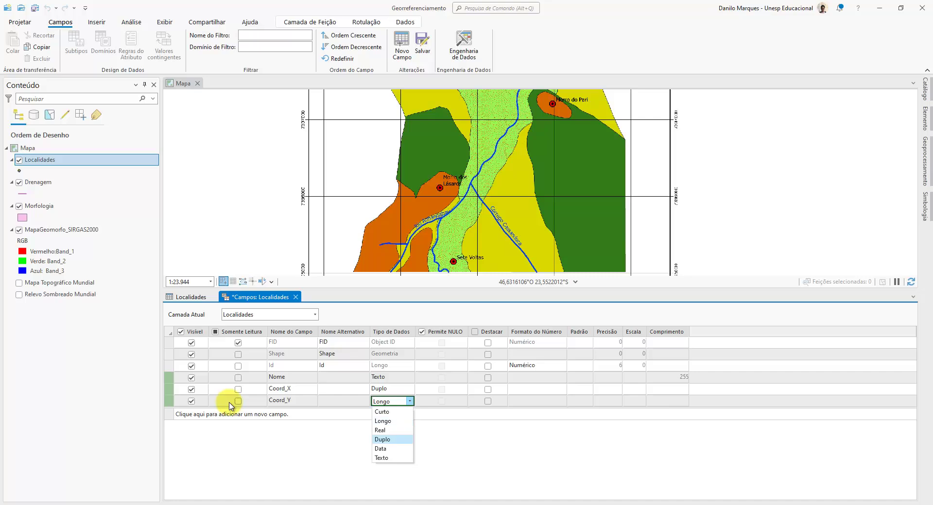
left_click(382, 440)
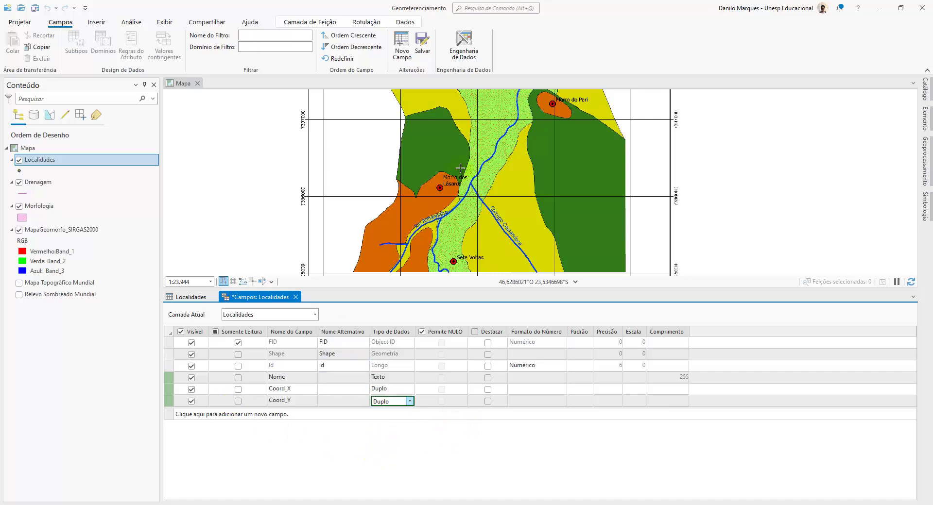
- Save the Localidades field changes and close its field view and attribute table
left_click(429, 44)
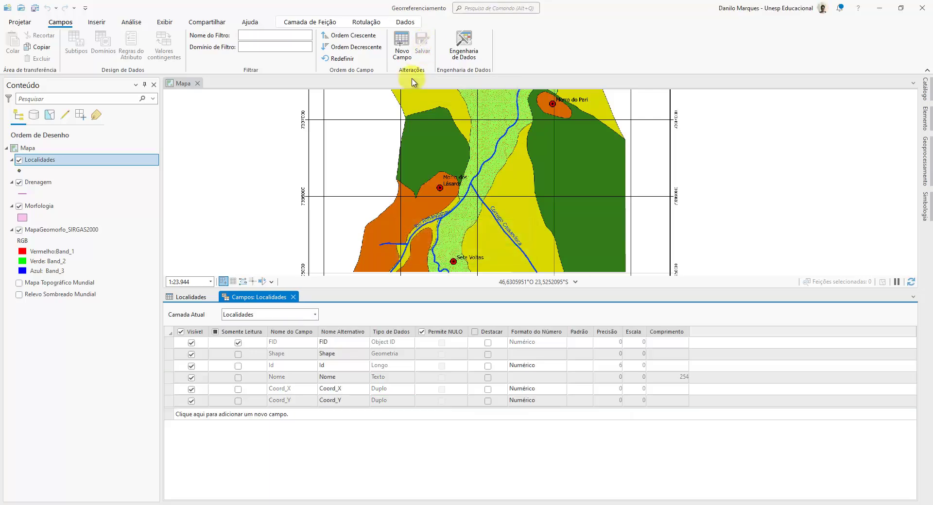
left_click(293, 297)
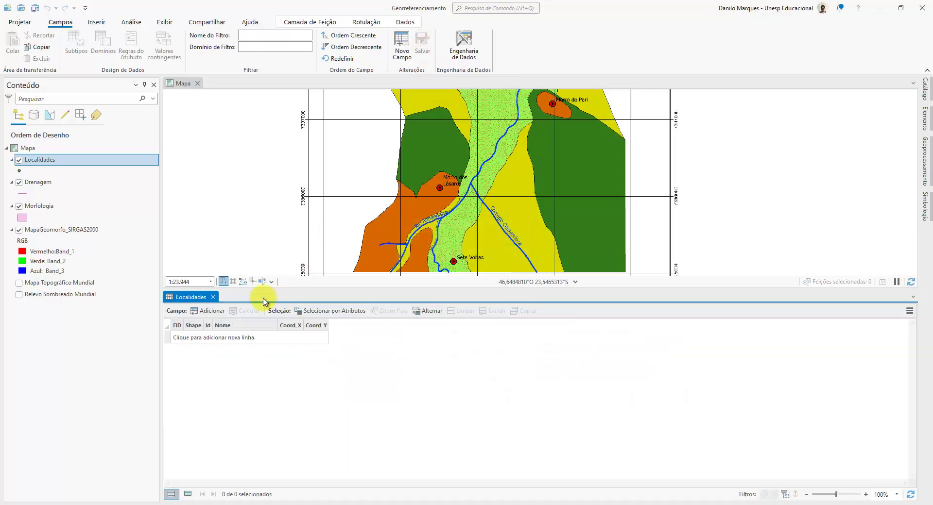
left_click(200, 297)
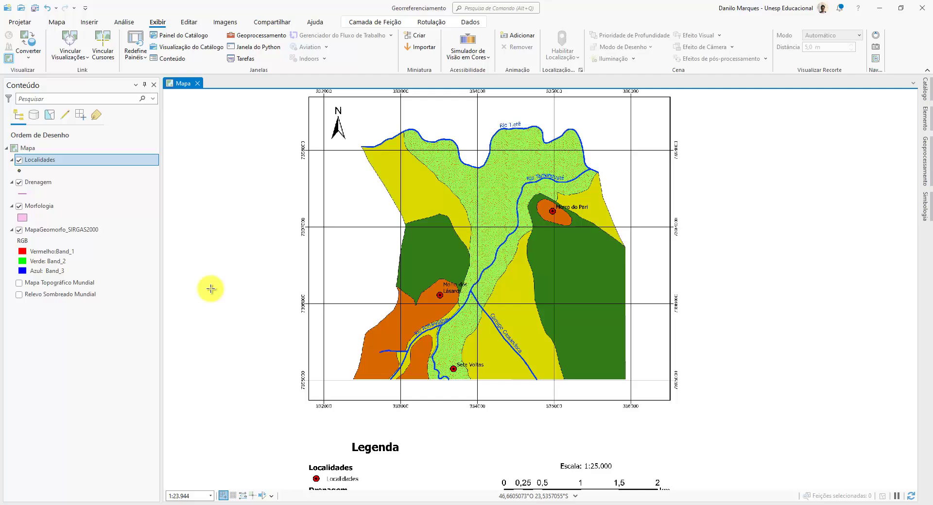
left_click(45, 161)
left_click(45, 161)
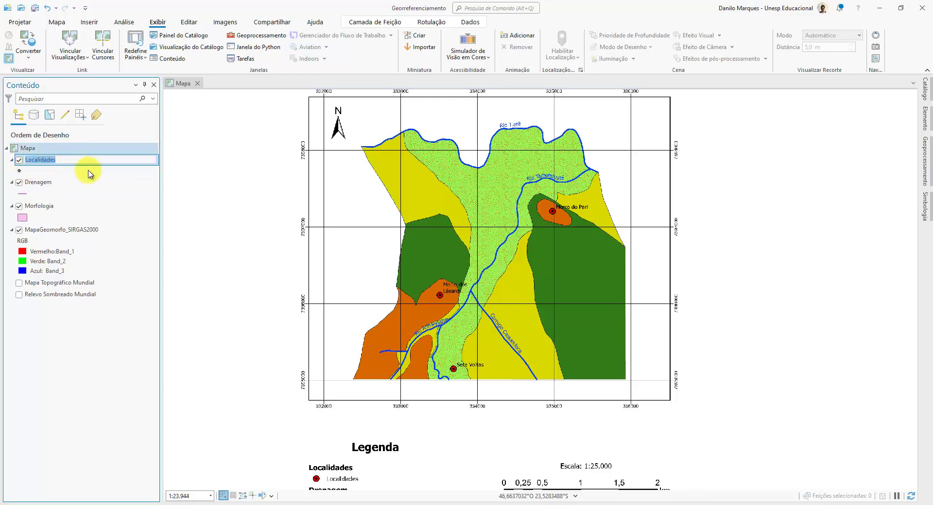
left_click(63, 186)
left_click(64, 163)
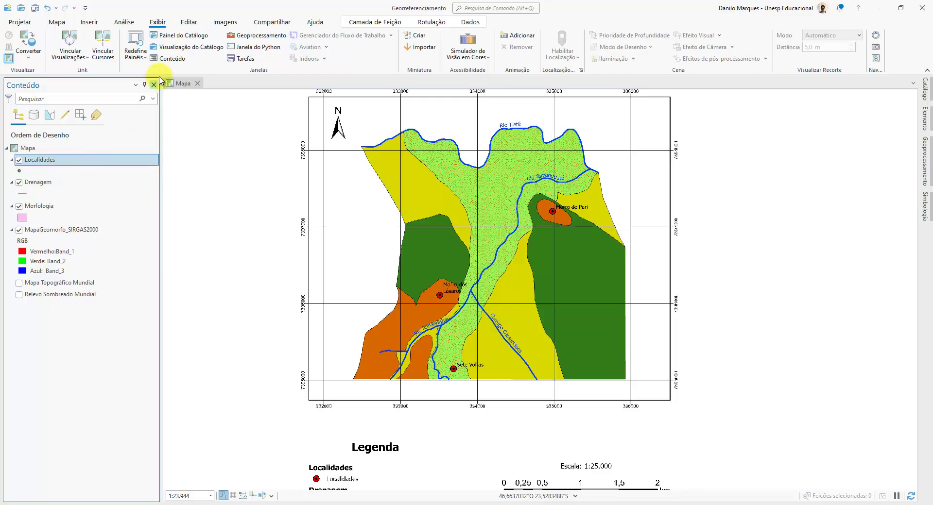
- Open the Criar Feições pane for editing, keep it docked and narrow it to give the map more width
left_click(189, 22)
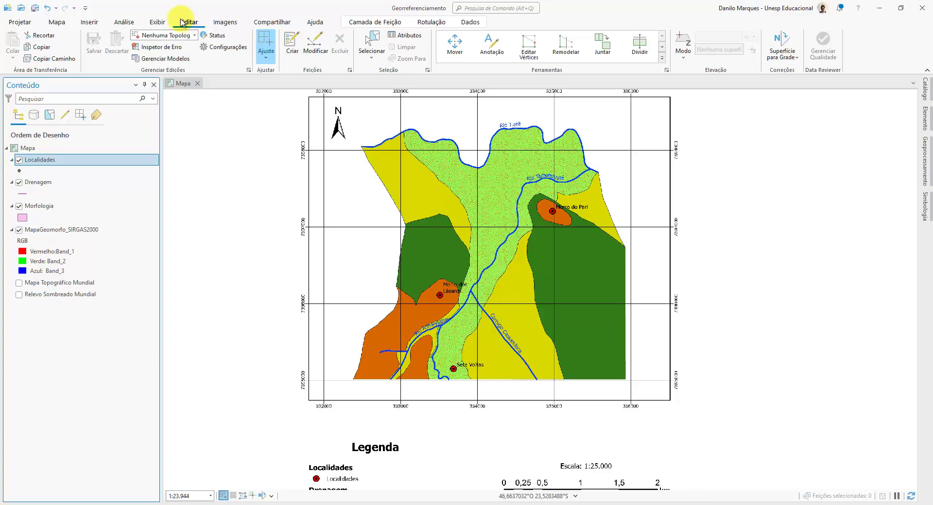
left_click(294, 46)
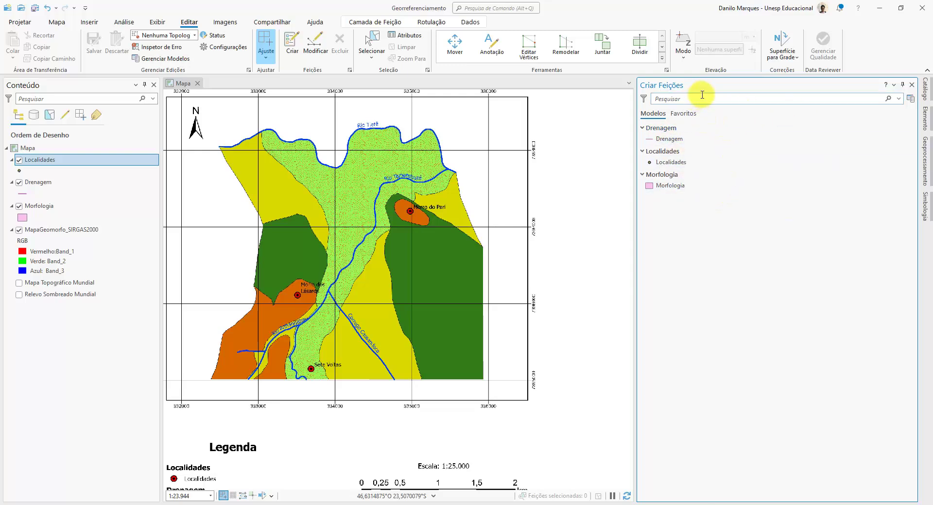
left_click(902, 86)
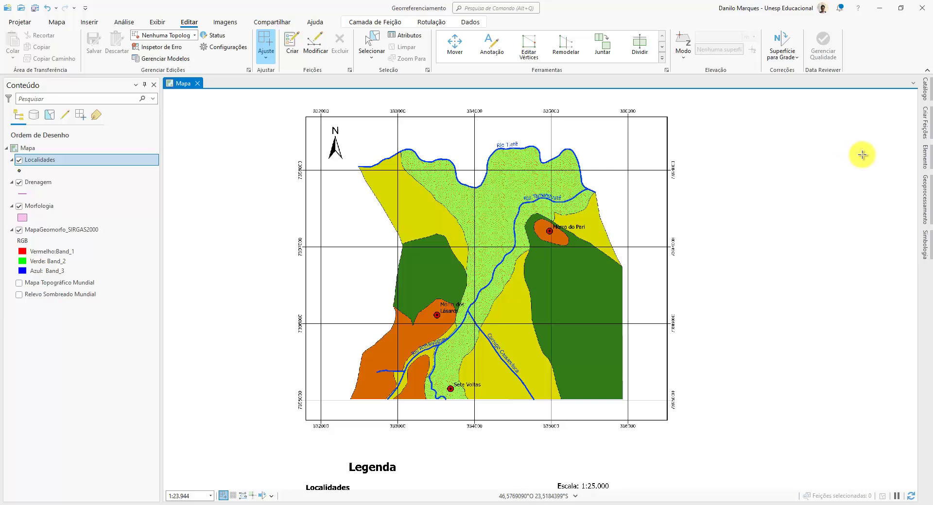
left_click(926, 129)
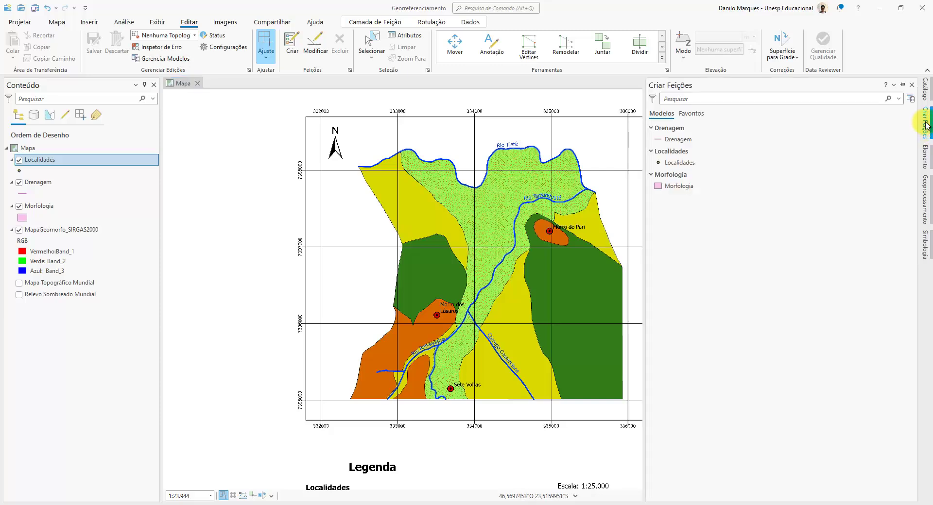
left_click(904, 86)
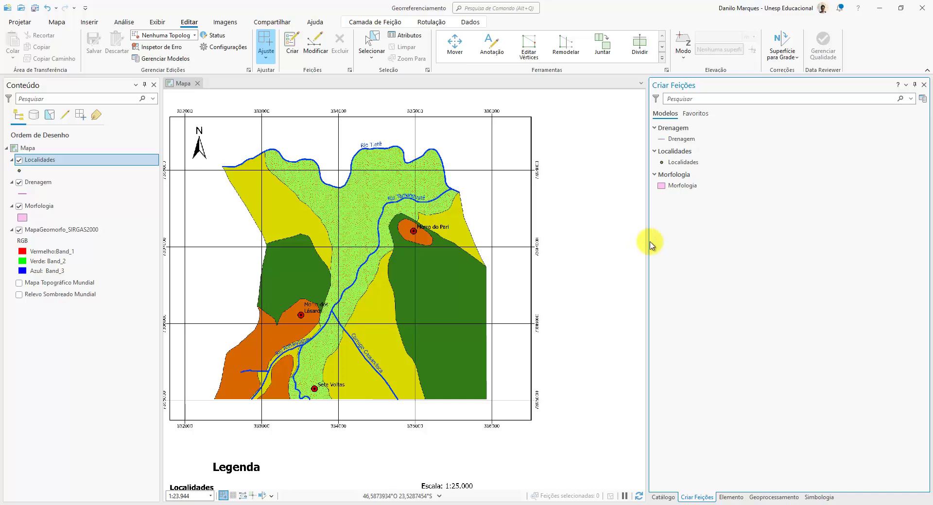
left_click_drag(649, 242, 780, 257)
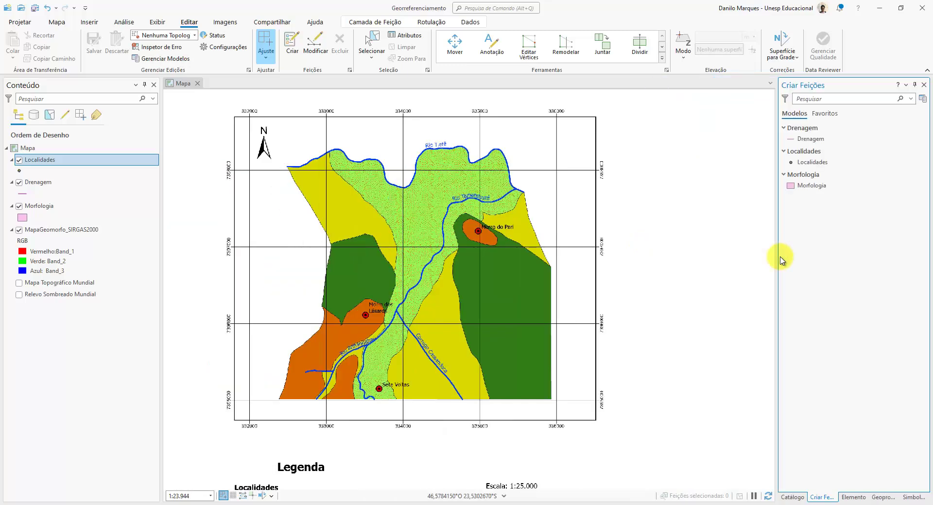
- Create a Localidades point feature at the centre of the Morro do Pari symbol on the map
left_click(815, 162)
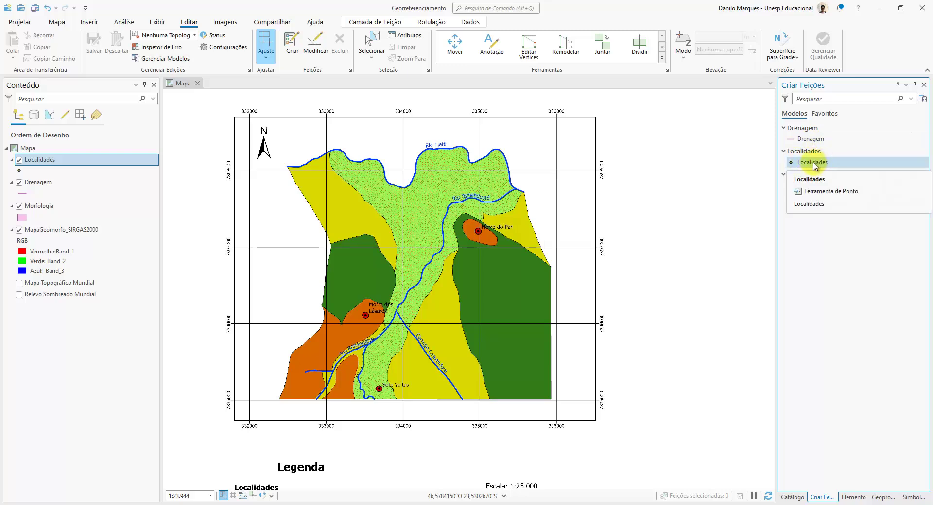
left_click(814, 157)
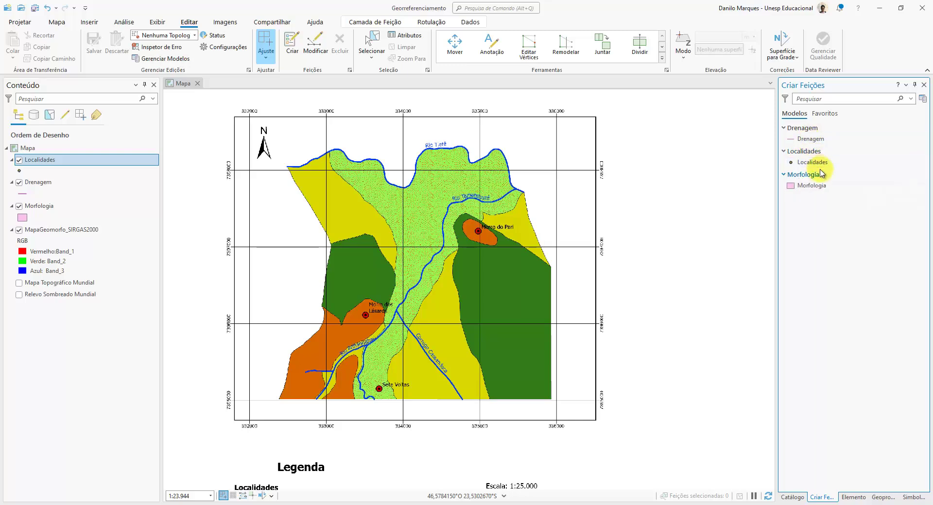
left_click(812, 165)
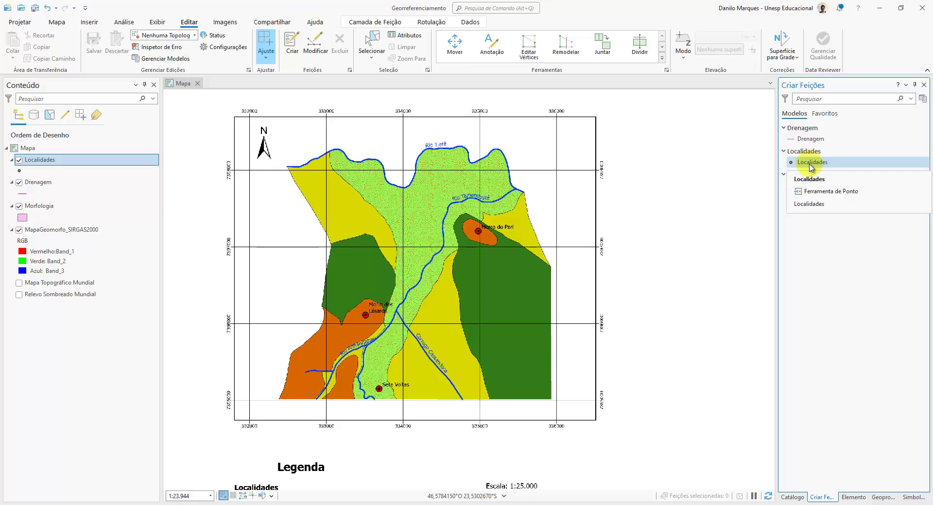
left_click(809, 164)
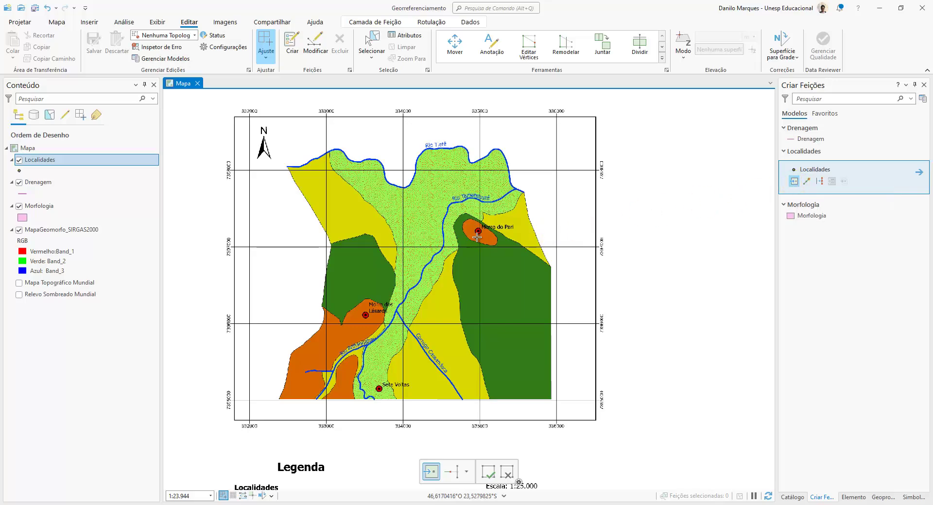
scroll(477, 236, "up", 5)
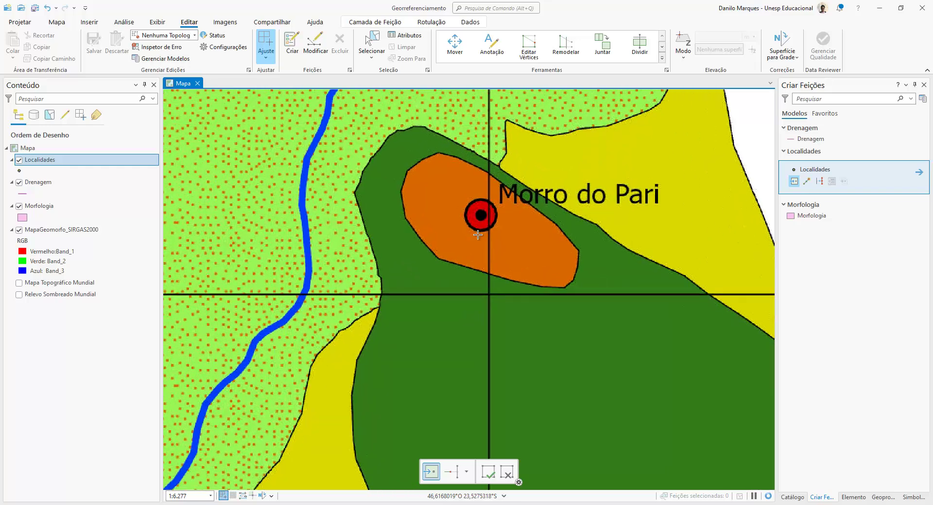
scroll(478, 235, "up", 2)
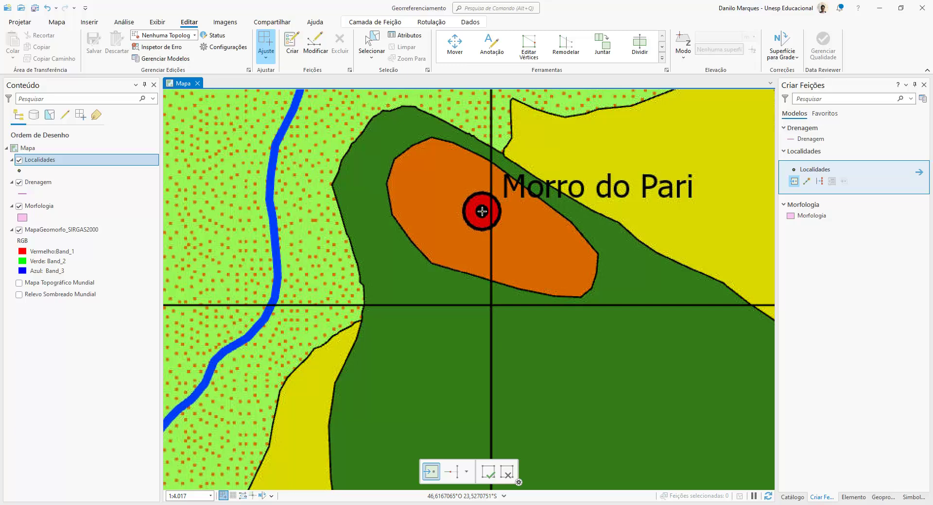
left_click(482, 212)
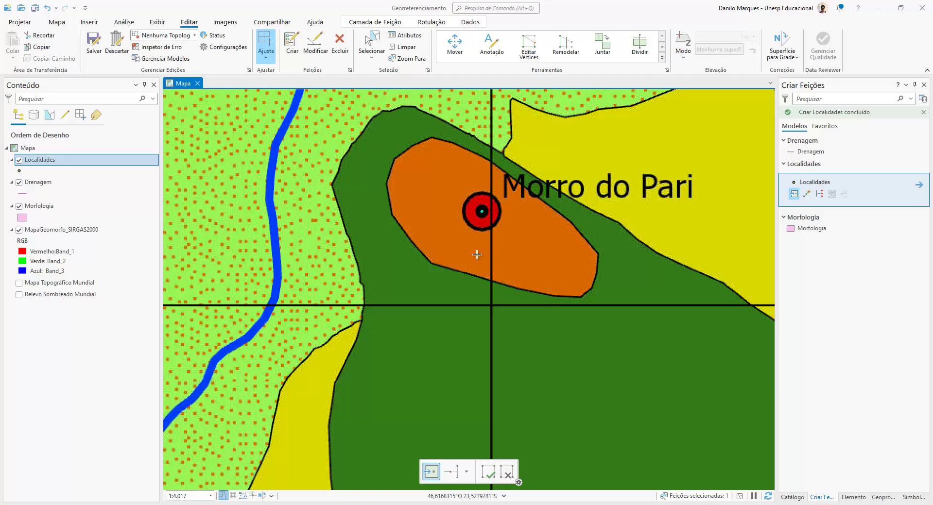
- Open the Localidades attribute table, shrink it to show more map, and set the new point's Nome to Morro do Pari
right_click(42, 163)
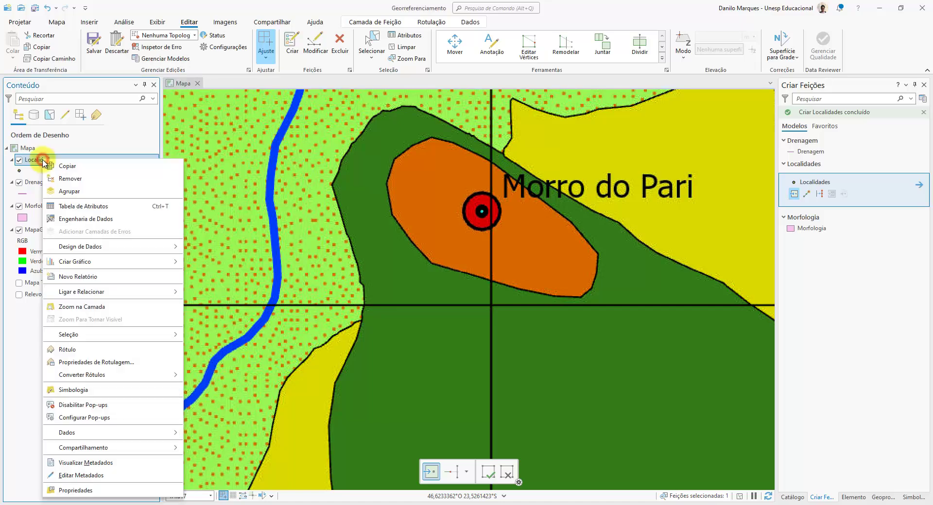
left_click(99, 207)
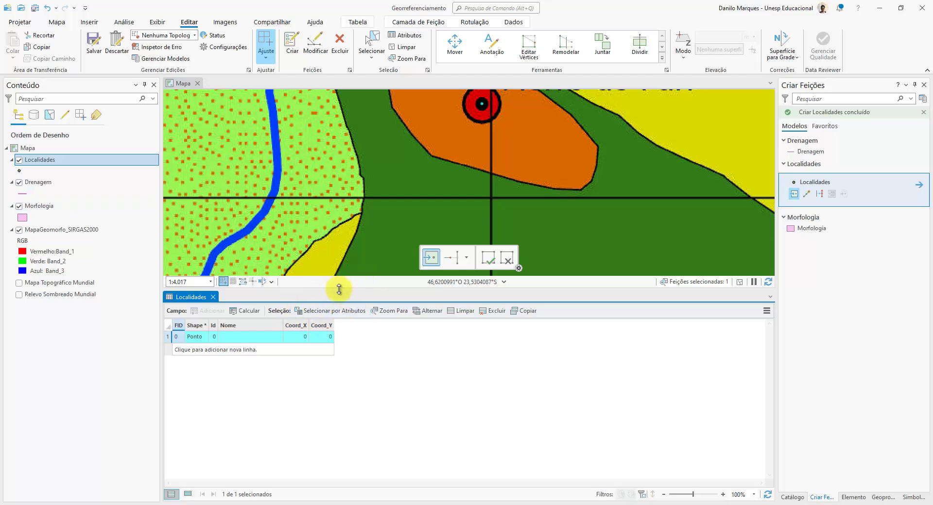
left_click_drag(338, 290, 344, 393)
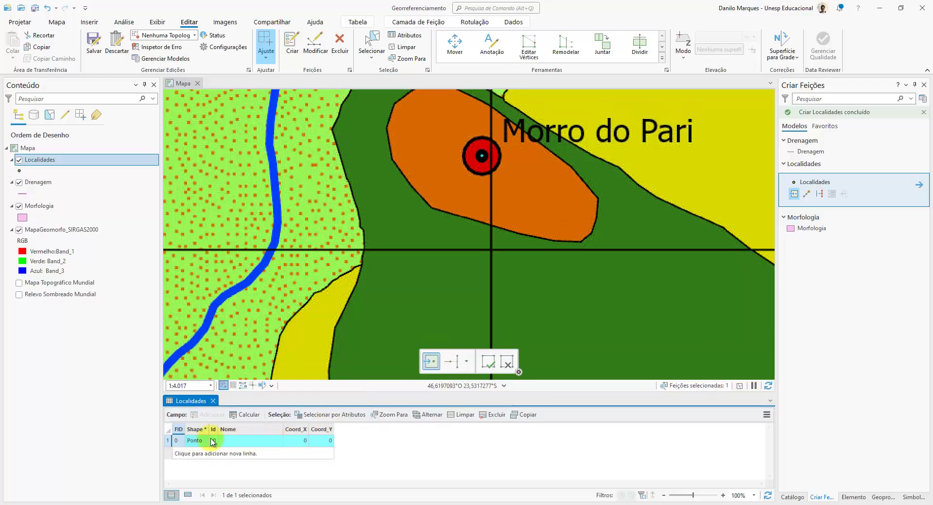
left_click(239, 441)
left_click(237, 443)
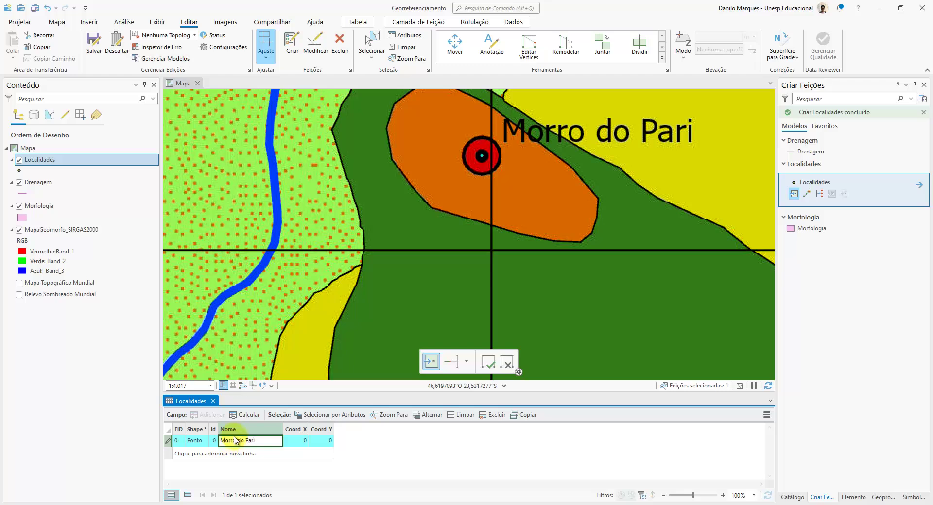
key("Return")
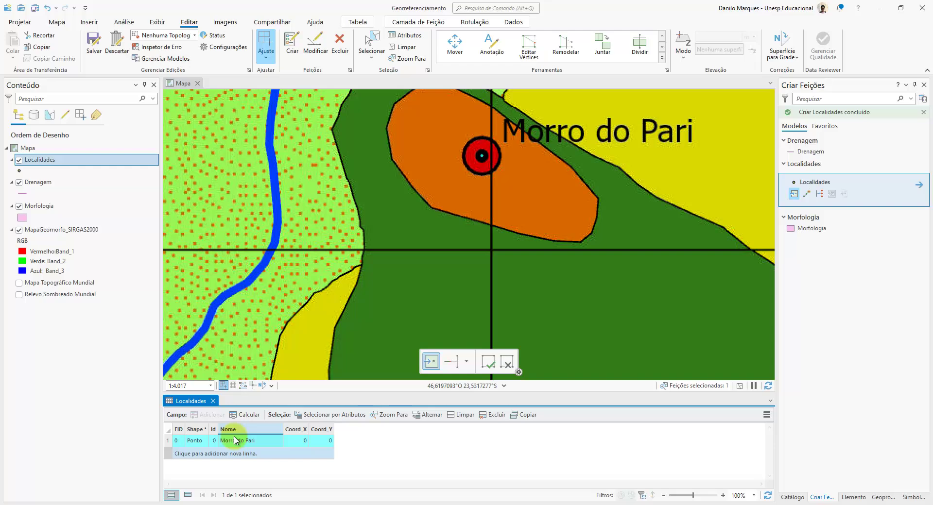
- Create a Localidades point at the centre of the Morro dos Lásaros symbol and set its Nome to Morro dos Lásaros
scroll(393, 199, "down", 4)
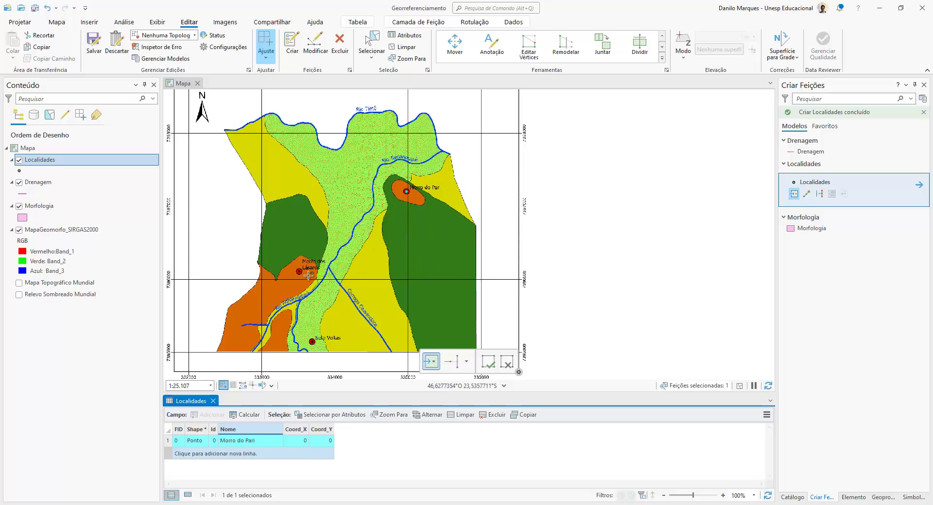
scroll(309, 275, "up", 4)
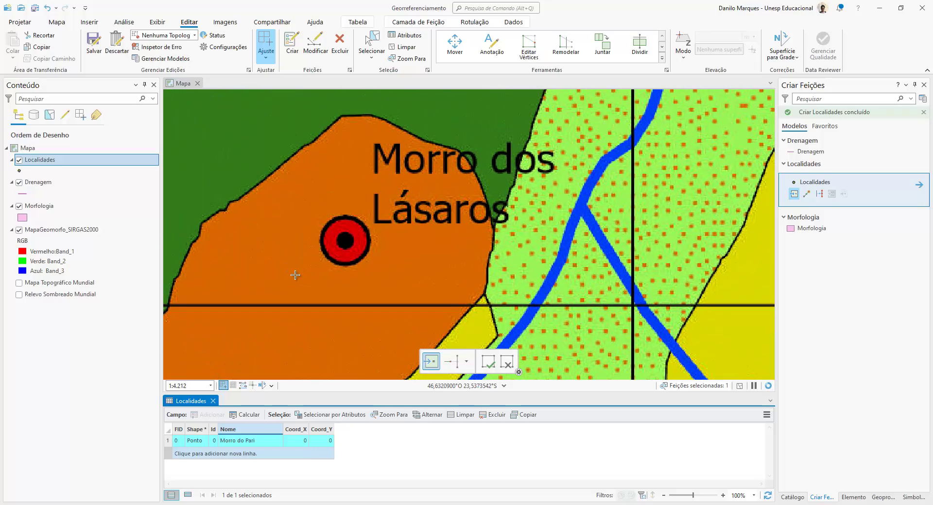
scroll(330, 253, "up", 2)
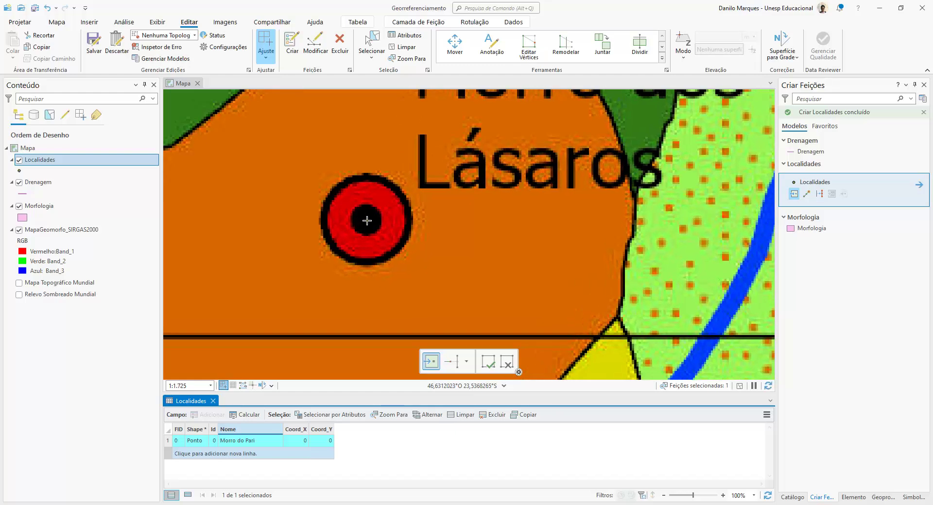
left_click(367, 221)
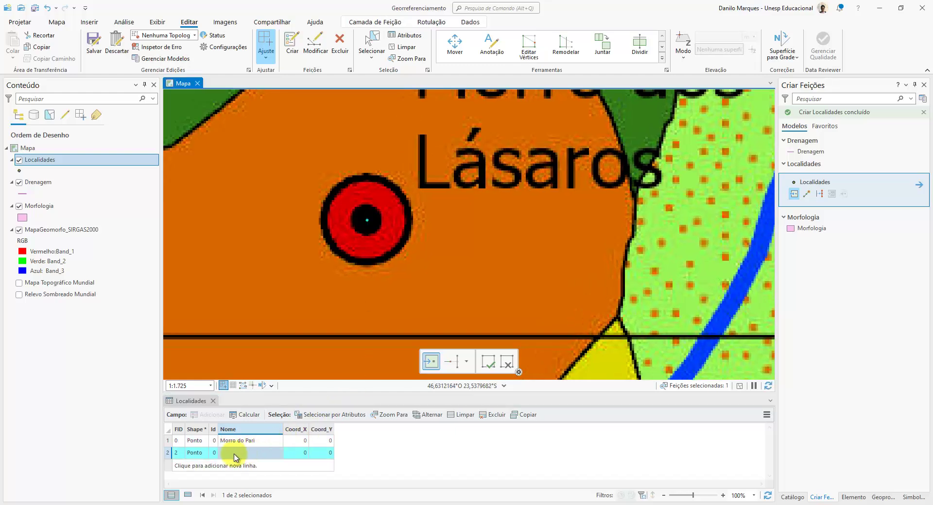
double_click(235, 454)
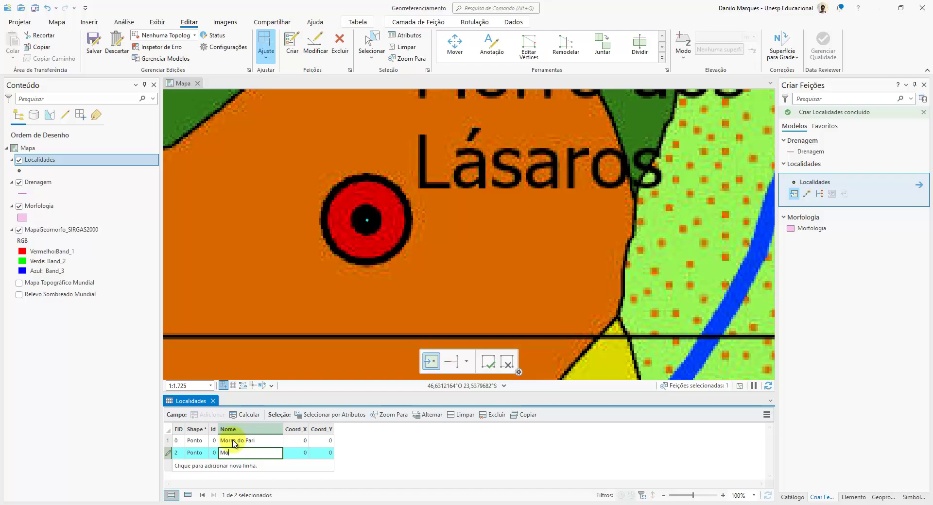
type("Morro dos Lásaros")
key("Return")
- Create a Localidades point at the centre of the Sete Voltas symbol and set its Nome to Sete Voltas
scroll(445, 248, "down", 5)
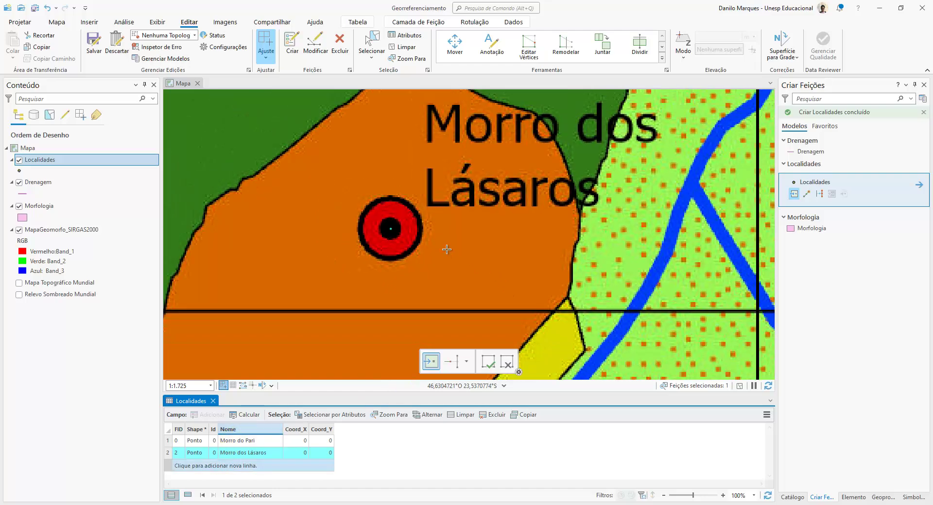
left_click_drag(479, 283, 449, 241)
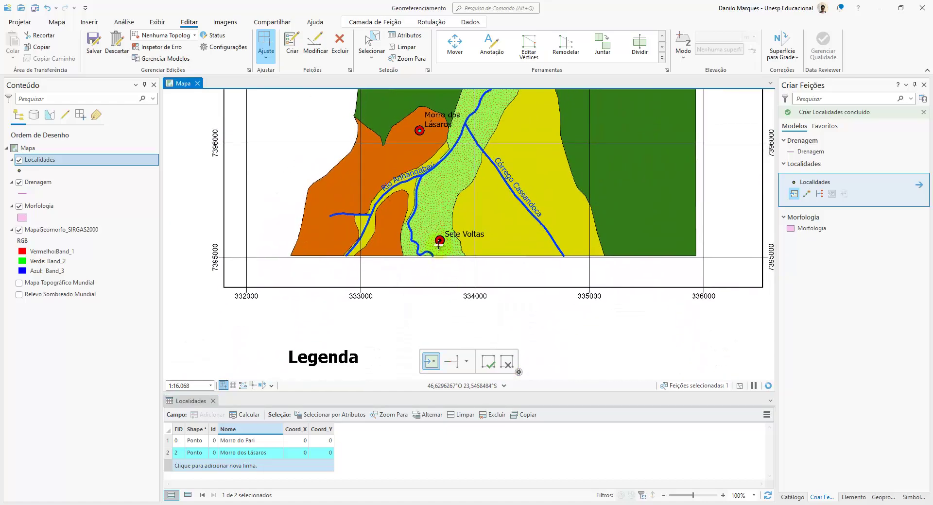
scroll(439, 245, "up", 5)
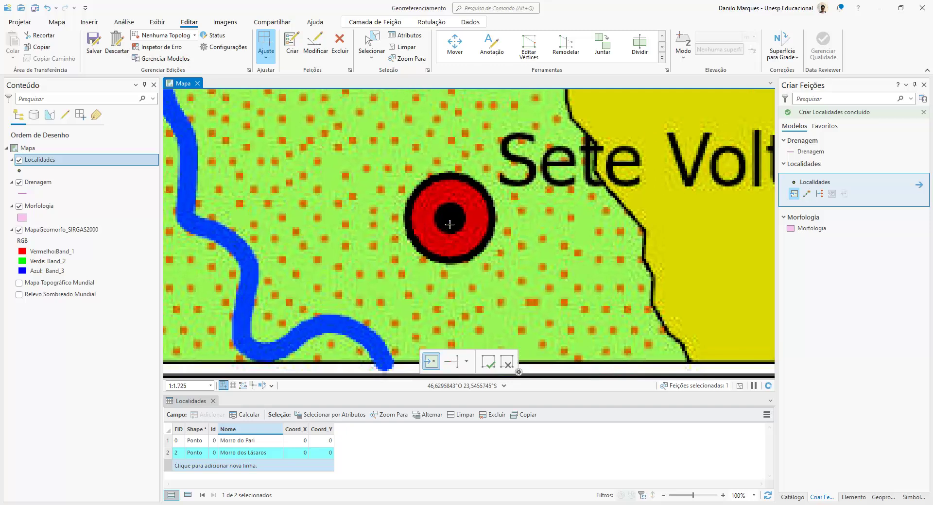
left_click(448, 219)
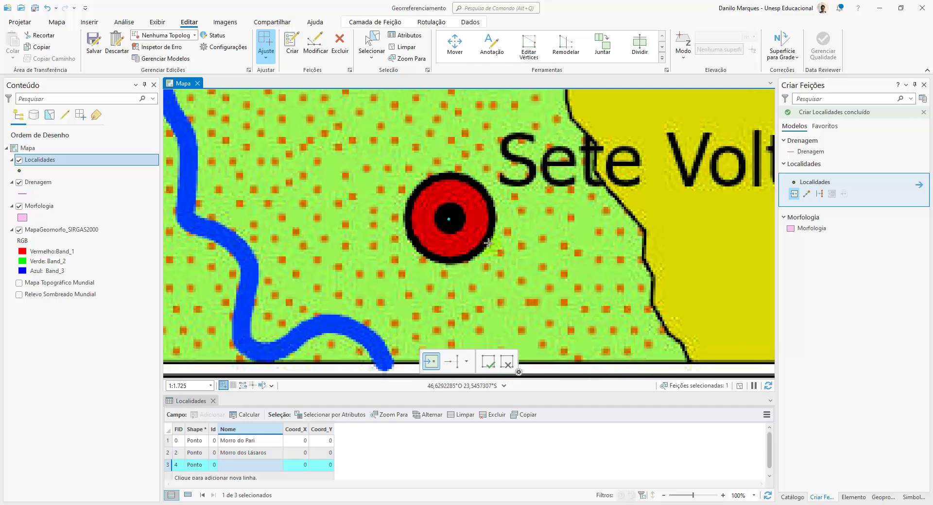
double_click(270, 466)
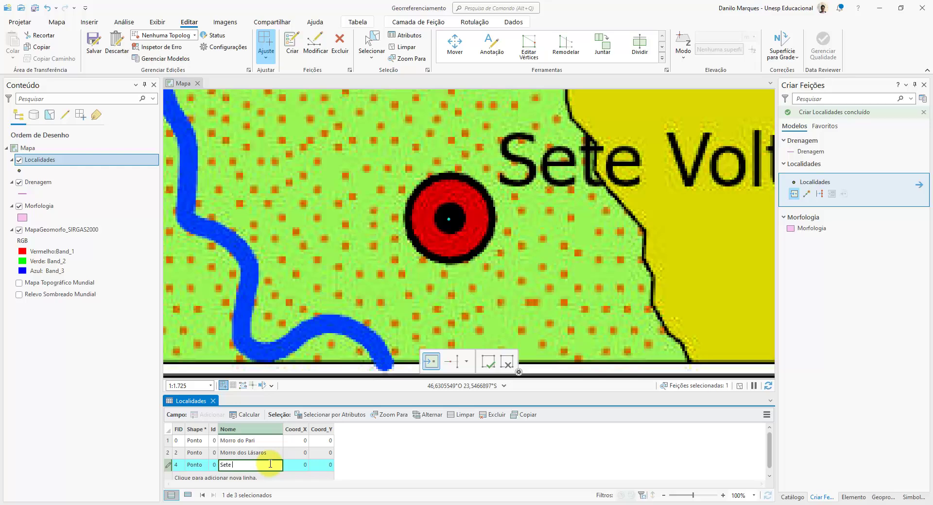
type("Sete Voltas")
key("Return")
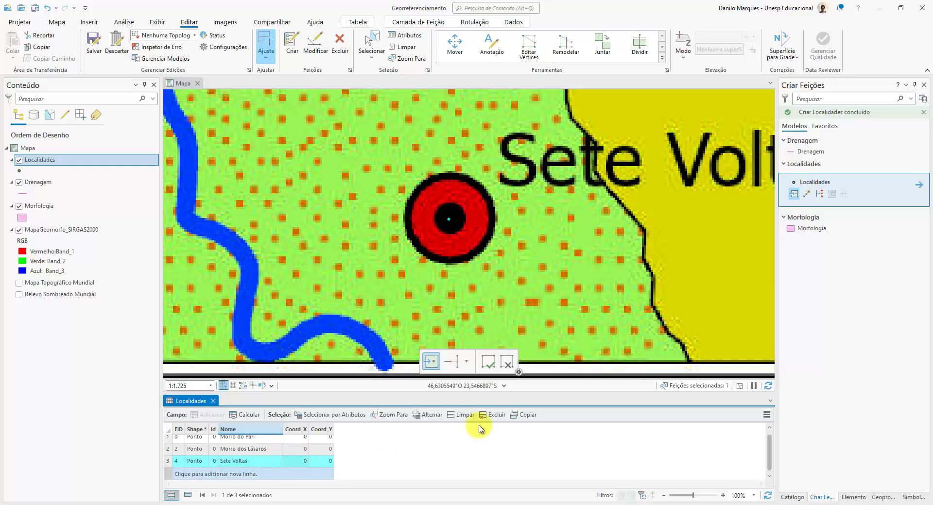
- Make the Localidades attribute table slightly taller and widen its Coord_X and Coord_Y columns
scroll(525, 325, "down", 3)
scroll(565, 269, "down", 4)
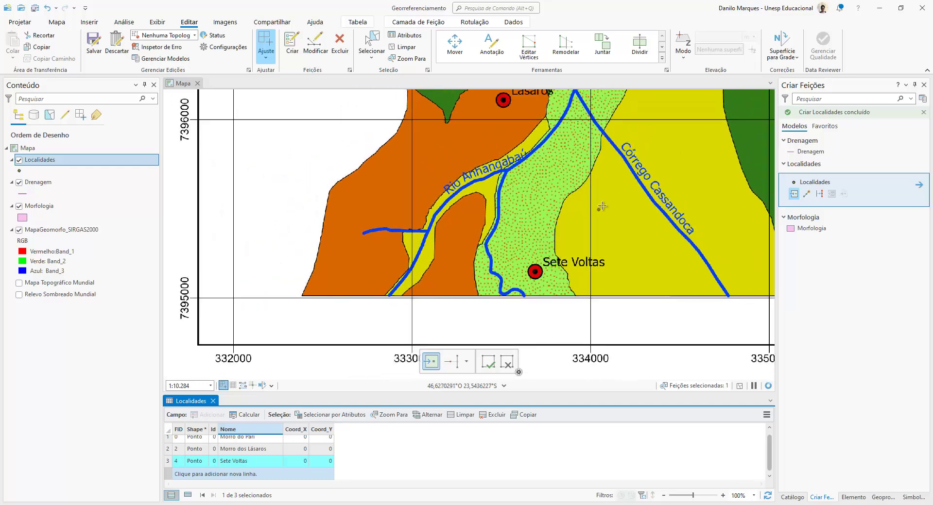
left_click_drag(604, 207, 319, 373)
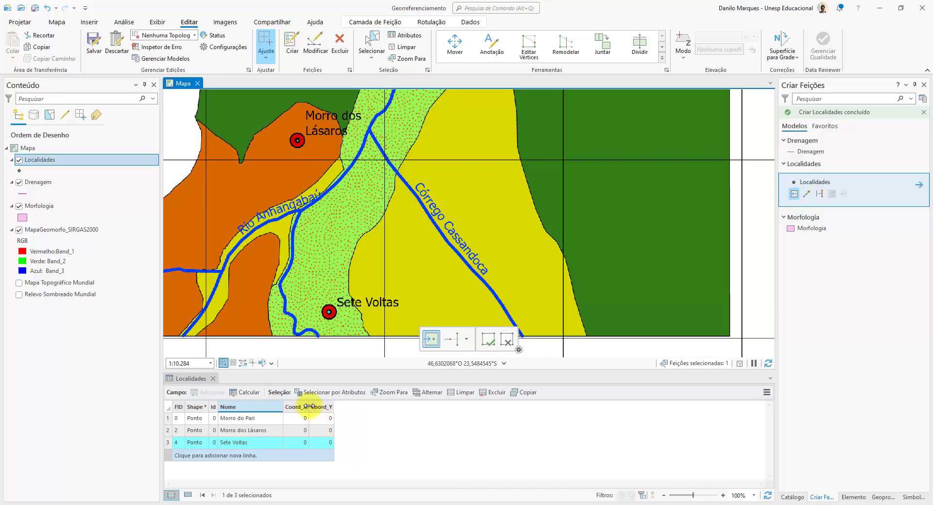
left_click_drag(309, 407, 410, 409)
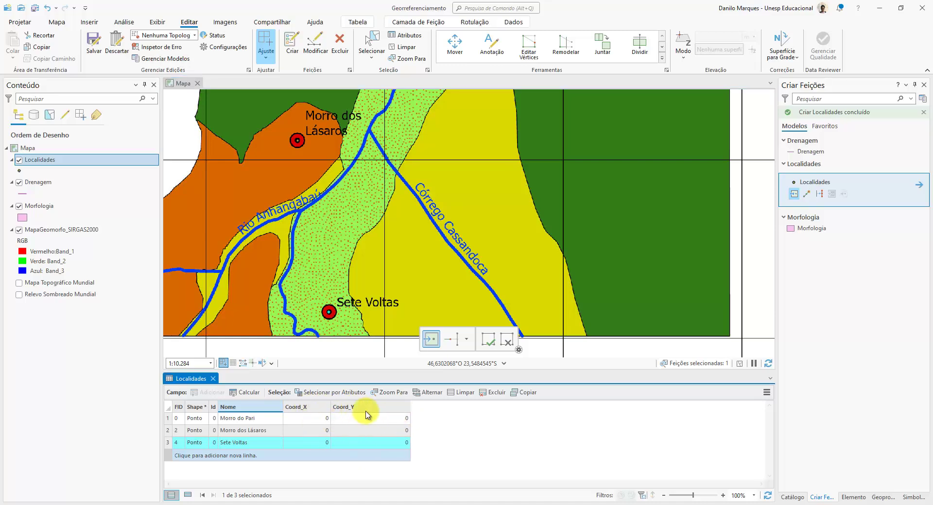
- Open Calcular Geometria for the Coord_X field and set its property to Coordenada x de ponto
left_click(307, 409)
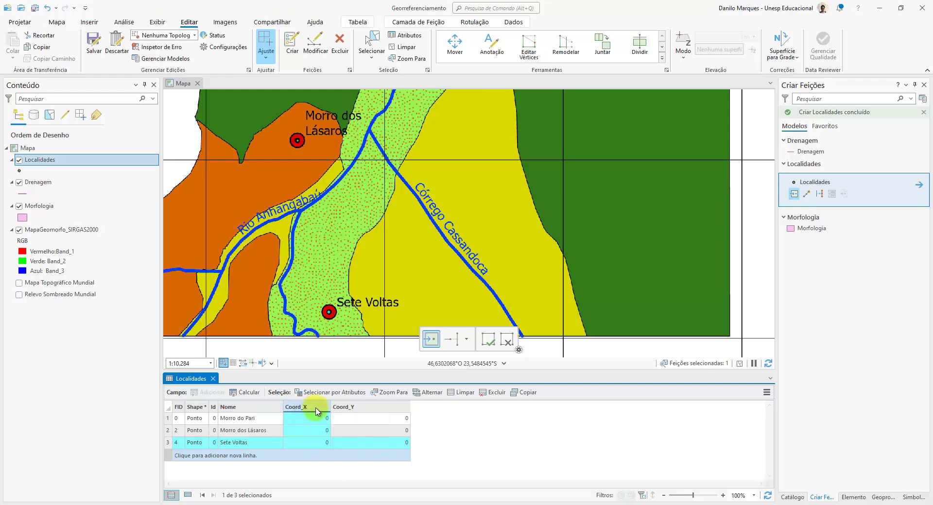
right_click(318, 411)
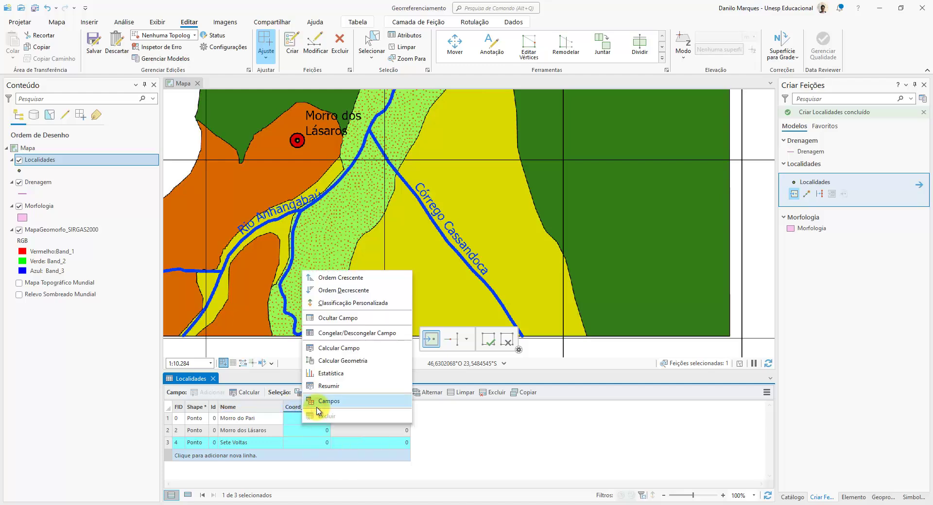
left_click(358, 362)
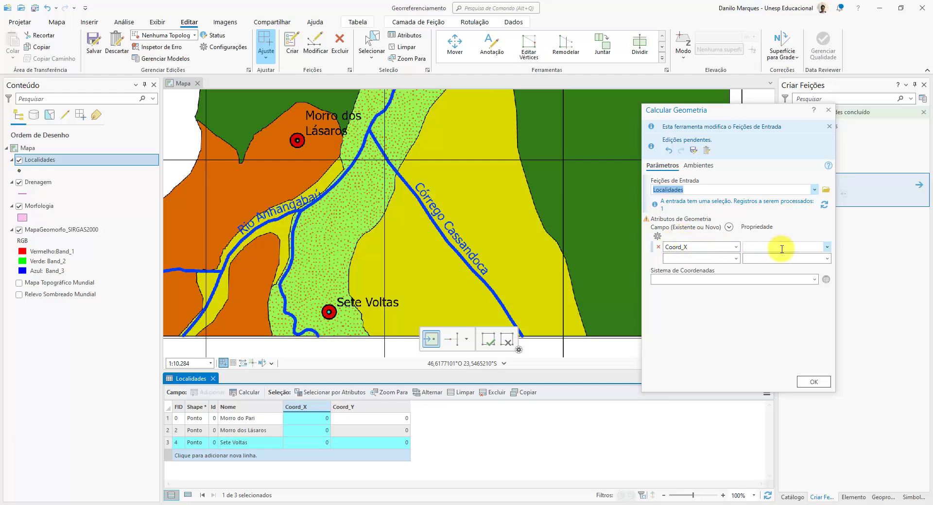
left_click(828, 249)
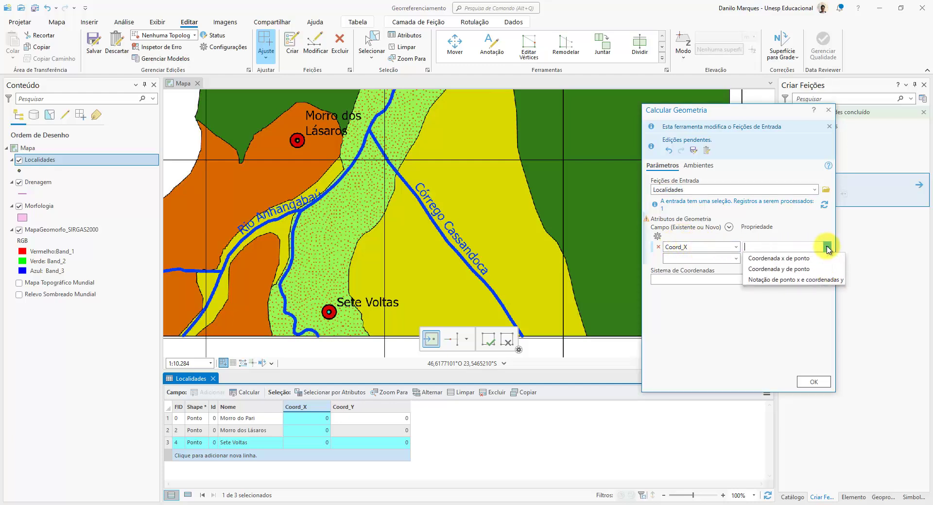
left_click(806, 259)
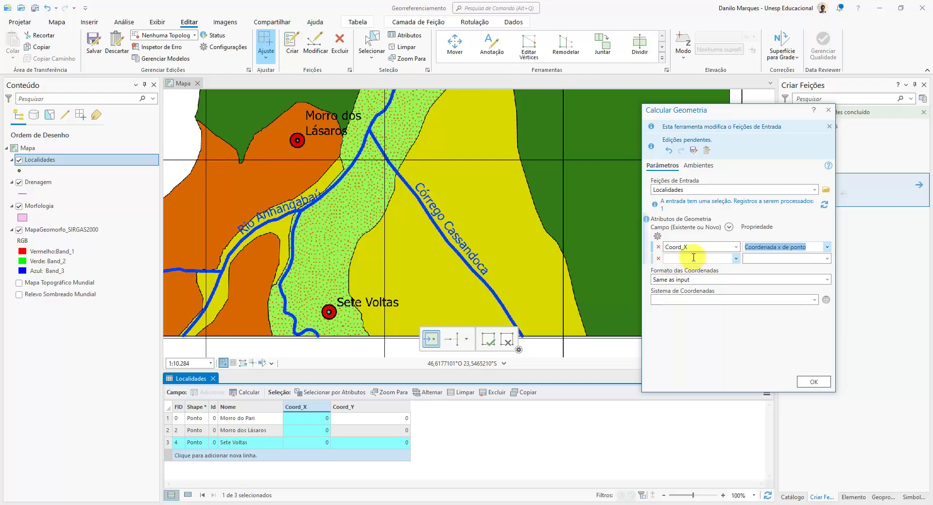
- Add the Coord_Y field to the geometry calculation with the property Coordenada y de ponto
left_click(737, 259)
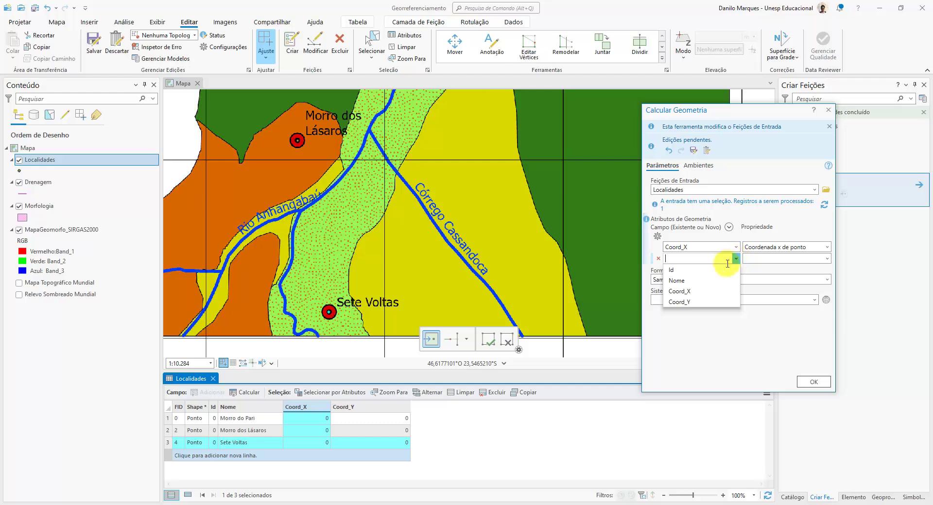
left_click(700, 302)
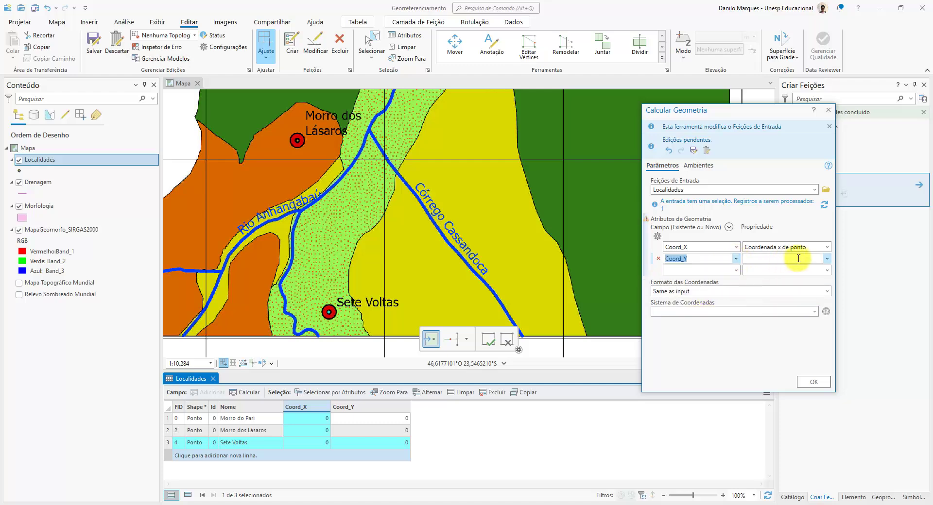
left_click(827, 259)
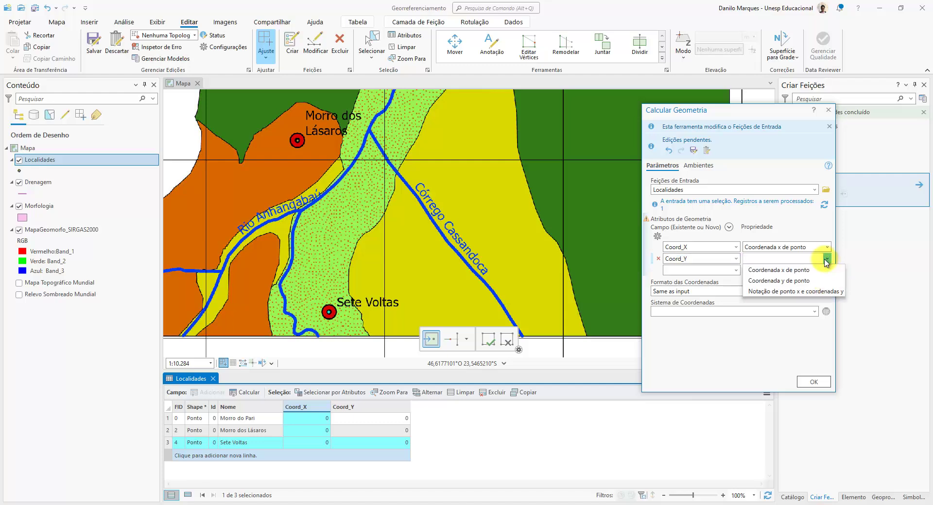
left_click(804, 282)
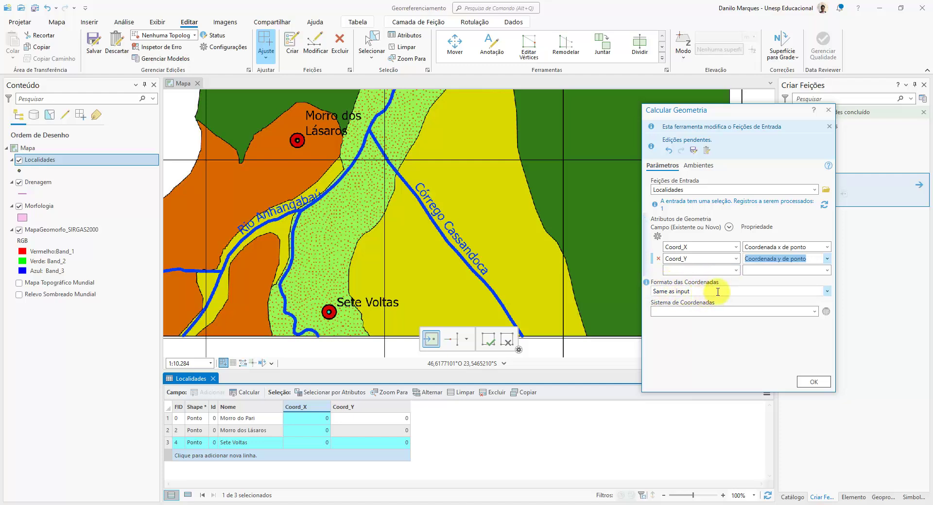
- Set the coordinate system to Mapa Atual (SIRGAS_2000_UTM_Zone_23S), clear the feature selection and calculate Coord_X and Coord_Y for all Localidades points
left_click(815, 313)
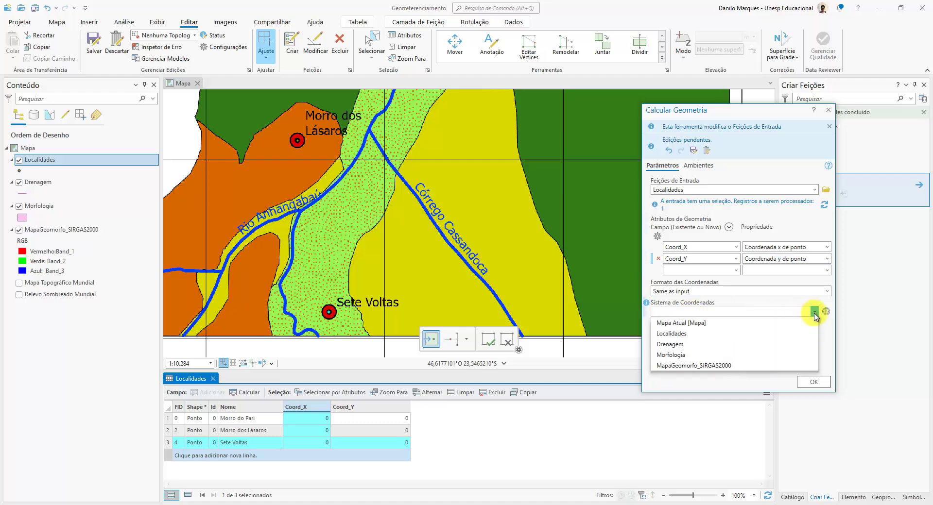
left_click(700, 323)
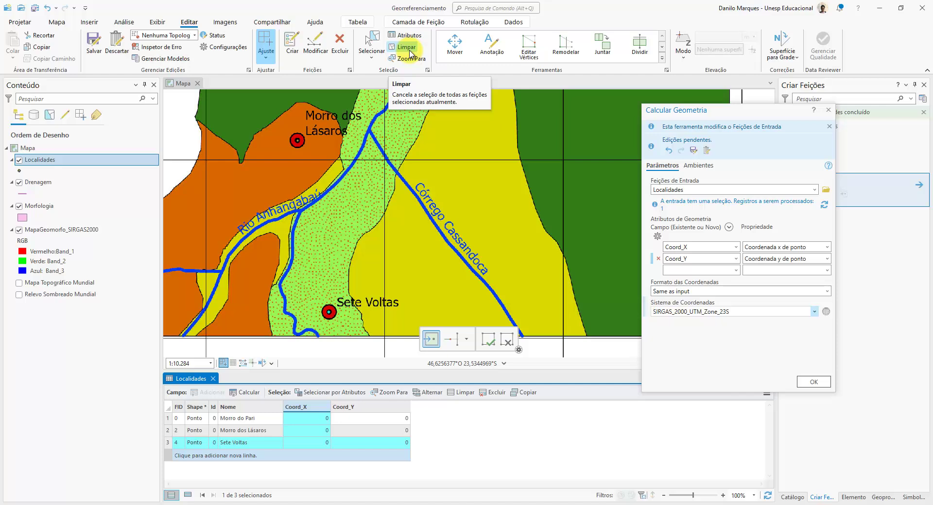
left_click(410, 53)
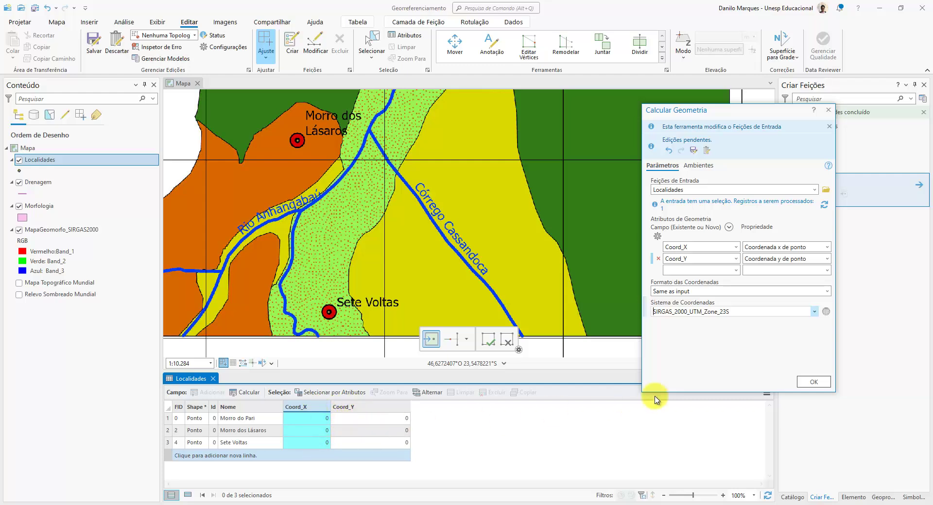
left_click(817, 382)
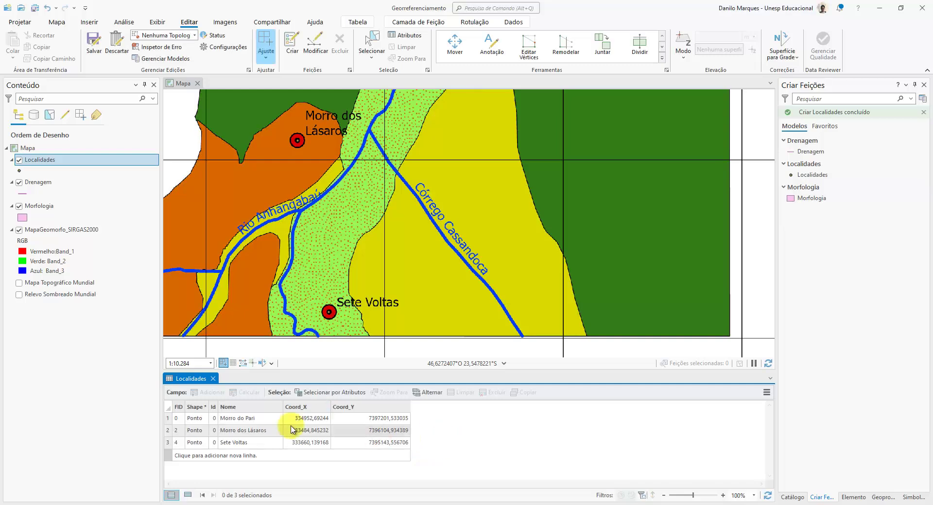
left_click(297, 441)
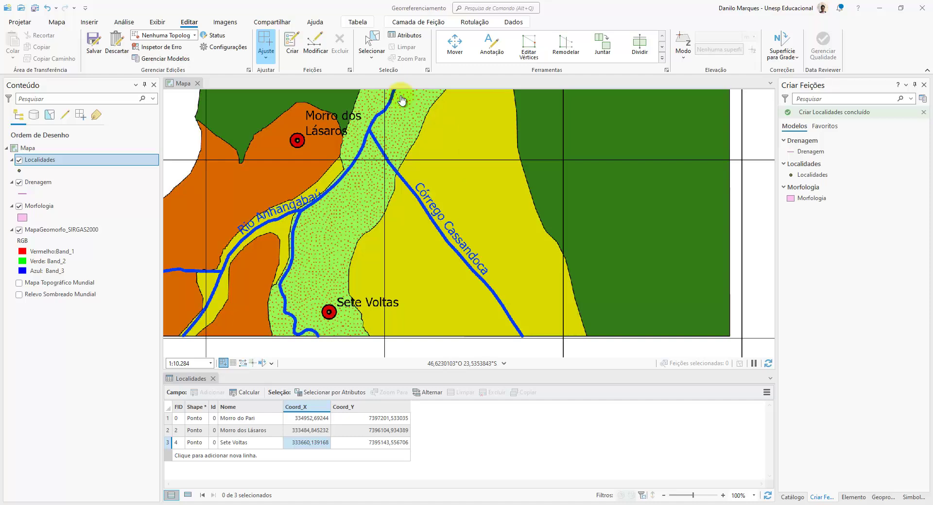
- Save all edits to the Localidades points and close their attribute table
left_click(95, 40)
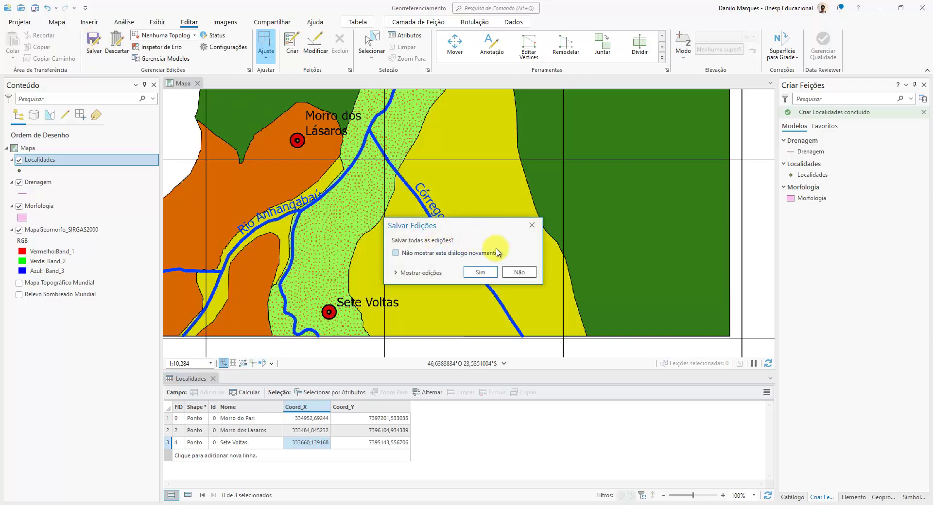
left_click(481, 272)
left_click(213, 378)
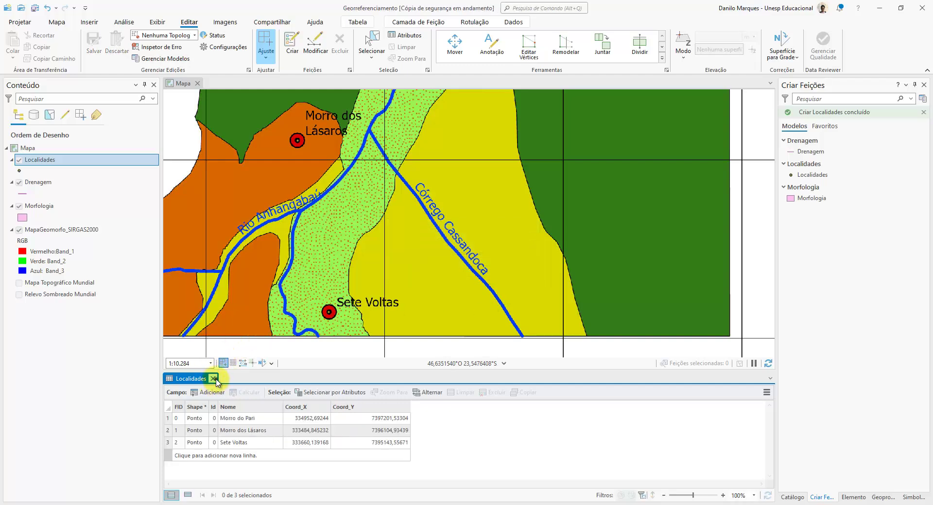
left_click(213, 379)
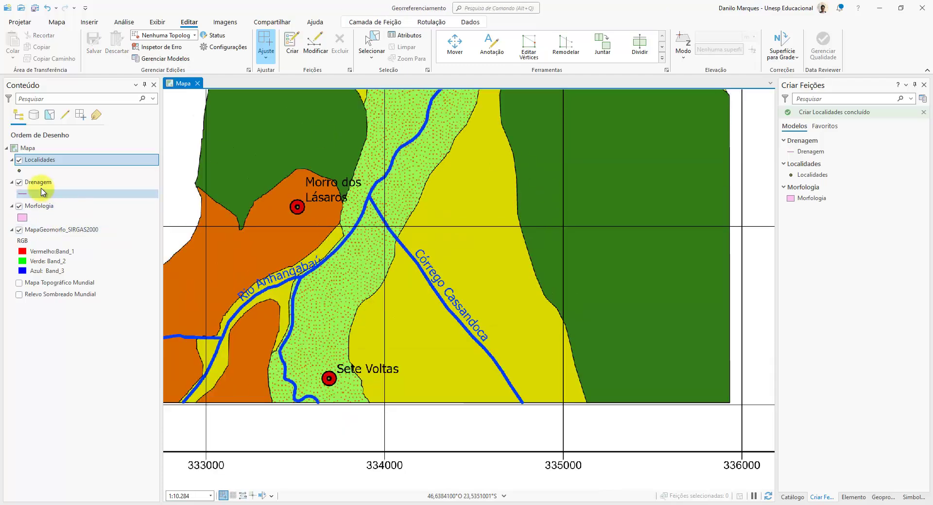
- Trace a Drenagem line along the southwestern river reach, from the map's lower frame up to the junction with the short western tributary
left_click(808, 153)
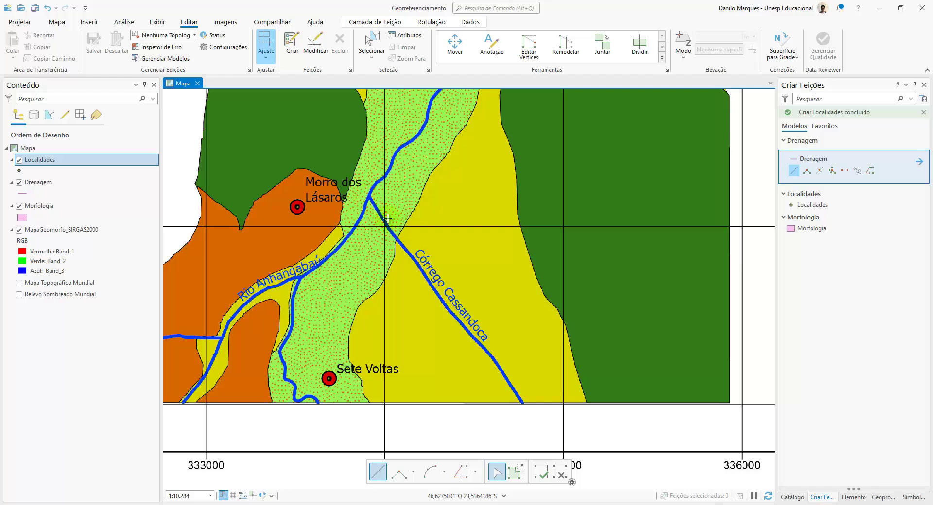
left_click_drag(394, 234, 535, 248)
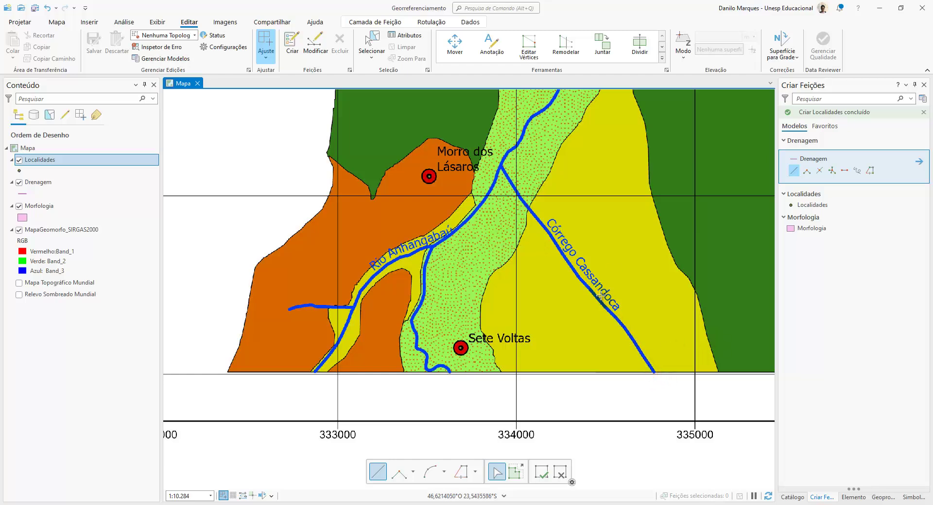
left_click(320, 368)
scroll(316, 372, "up", 3)
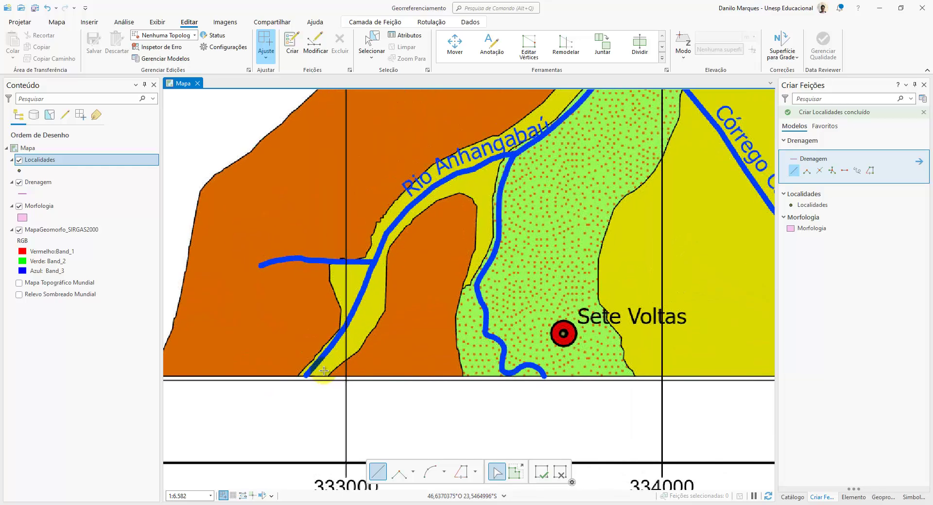
left_click(304, 380)
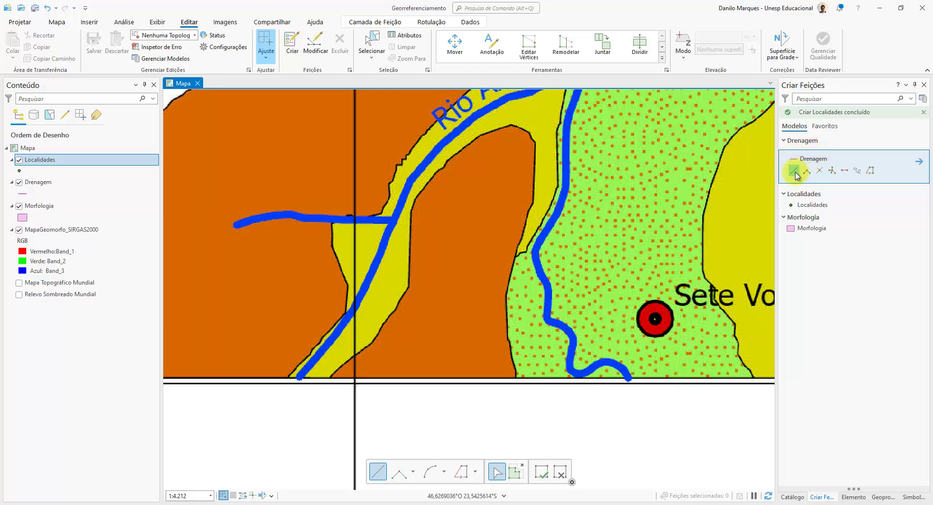
left_click(301, 382)
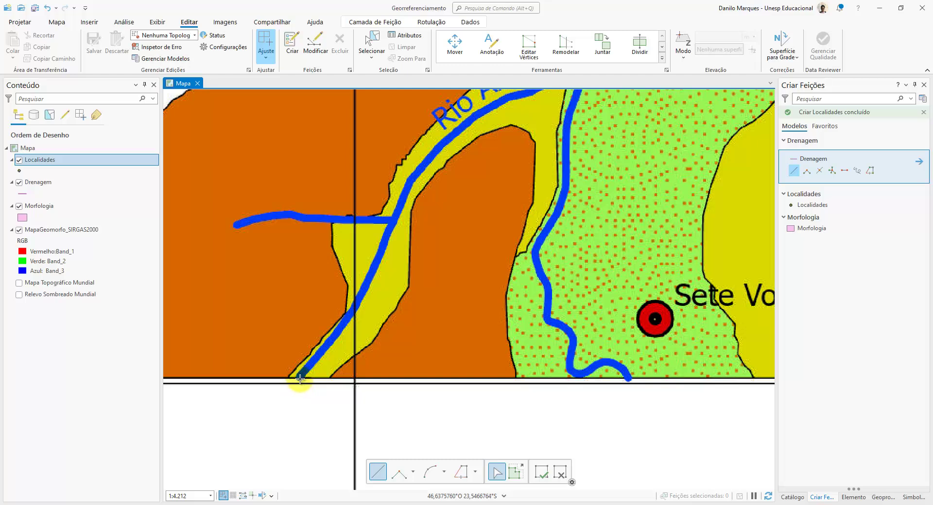
left_click(356, 307)
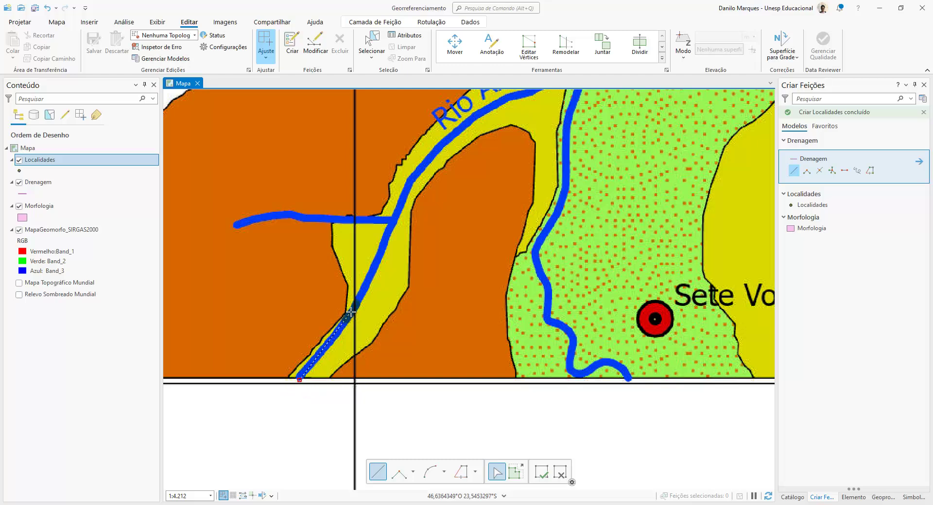
left_click(374, 271)
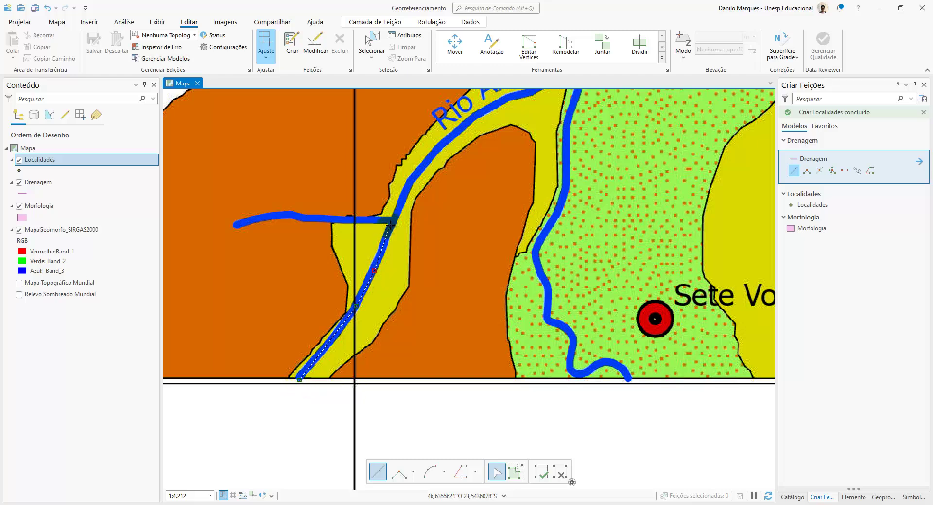
left_click(386, 231)
double_click(393, 220)
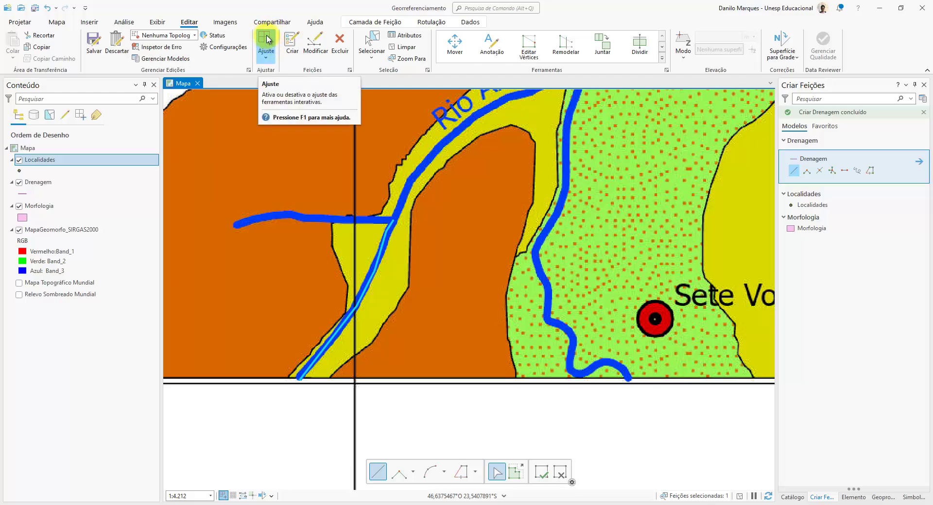
- Trace the short western tributary as a Drenagem line, snapping its last vertex to the end of the southwestern river line
left_click(266, 58)
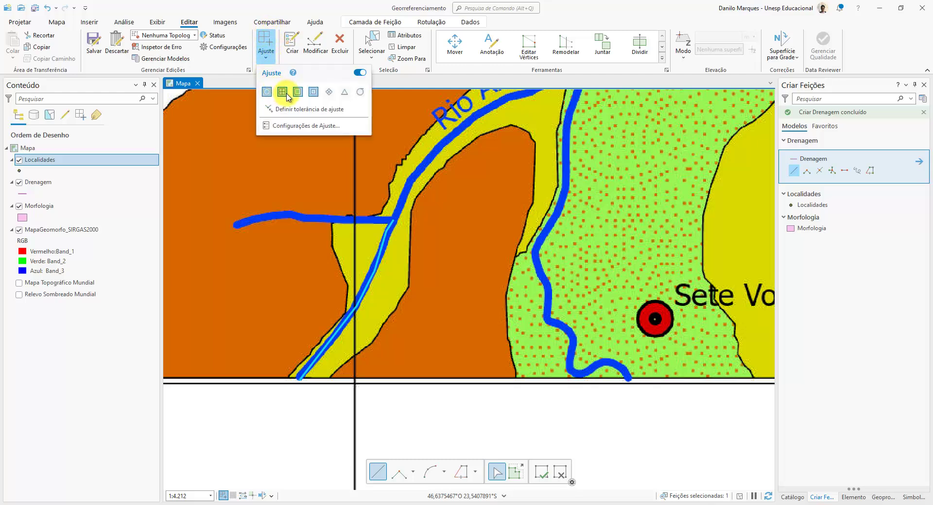
left_click(368, 4)
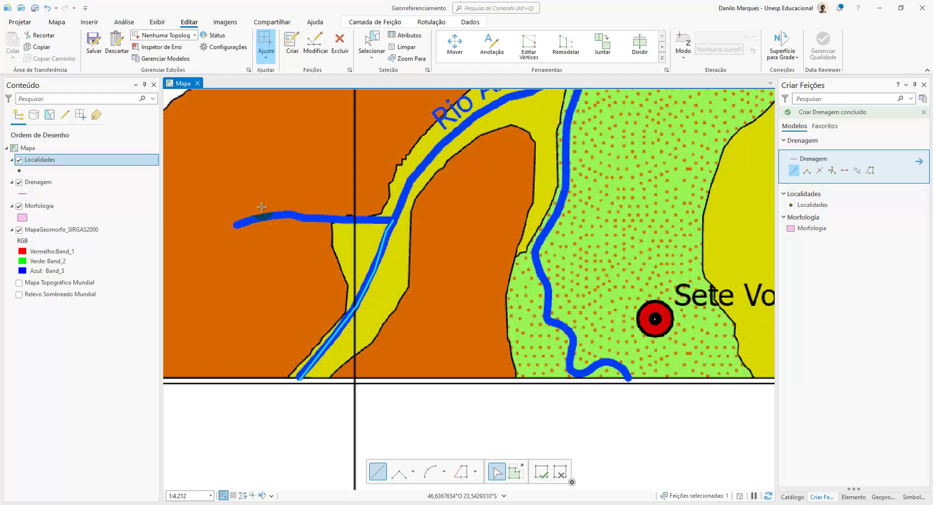
left_click(238, 225)
left_click(256, 219)
left_click(279, 216)
left_click(301, 218)
left_click(366, 221)
scroll(394, 220, "up", 3)
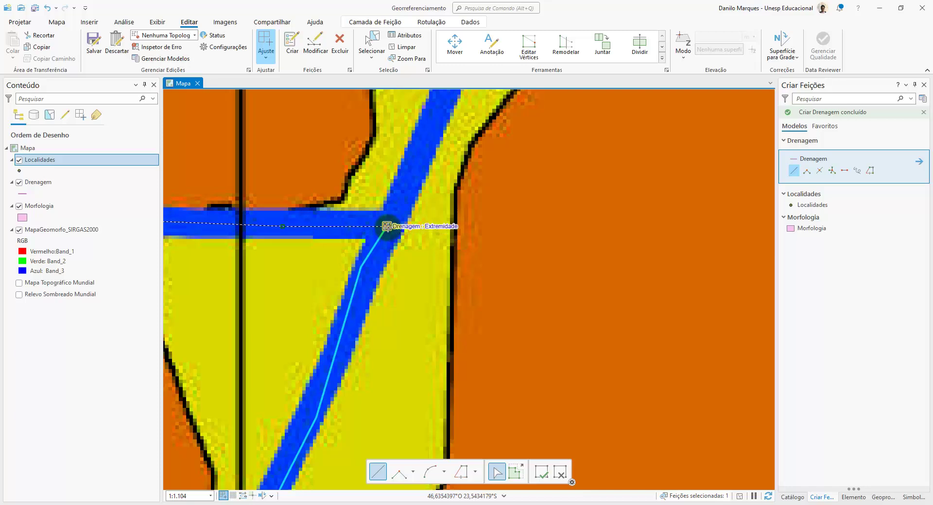
double_click(387, 226)
- Trace the Rio Anhangabaú reach as a Drenagem line from the western tributary junction to the confluence with the river running past Sete Voltas
scroll(387, 228, "down", 1)
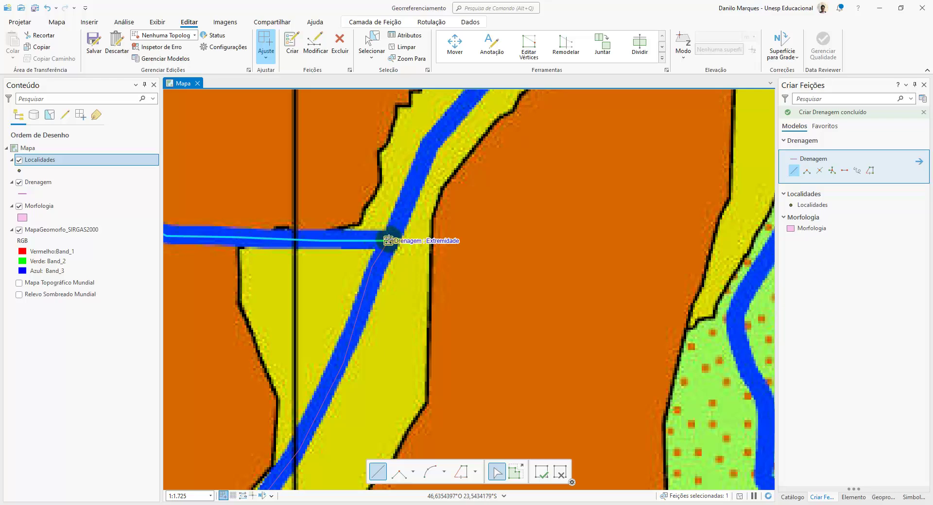
left_click_drag(443, 193, 352, 399)
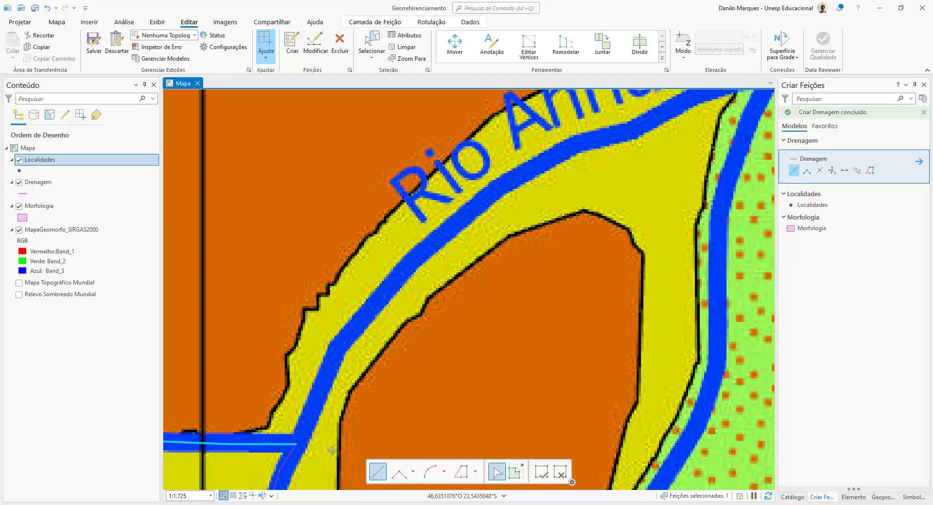
left_click(296, 445)
left_click(338, 347)
left_click(401, 273)
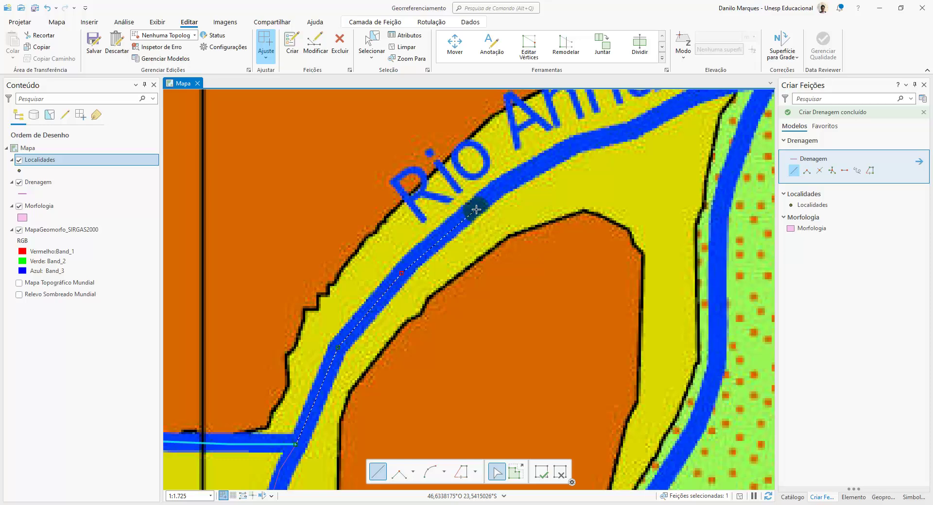
left_click(496, 193)
left_click(562, 151)
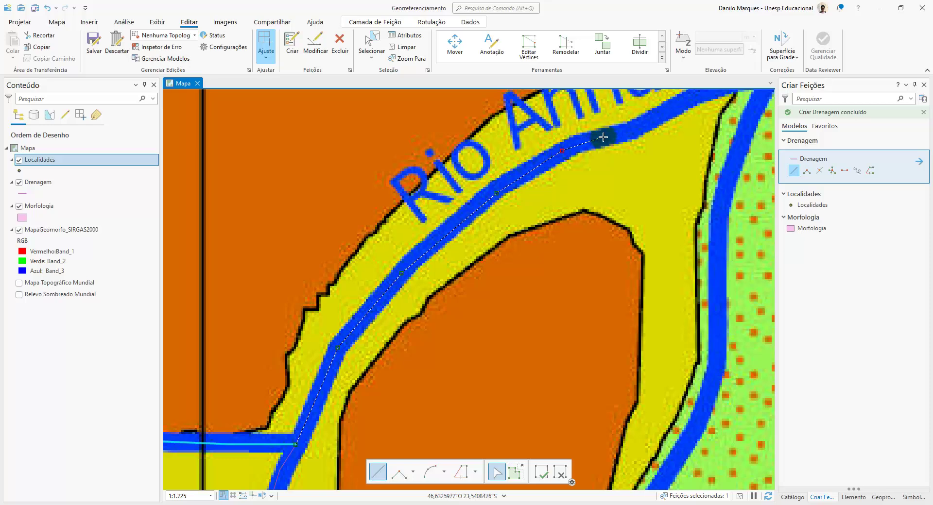
left_click(603, 137)
left_click(630, 133)
left_click_drag(619, 163, 416, 360)
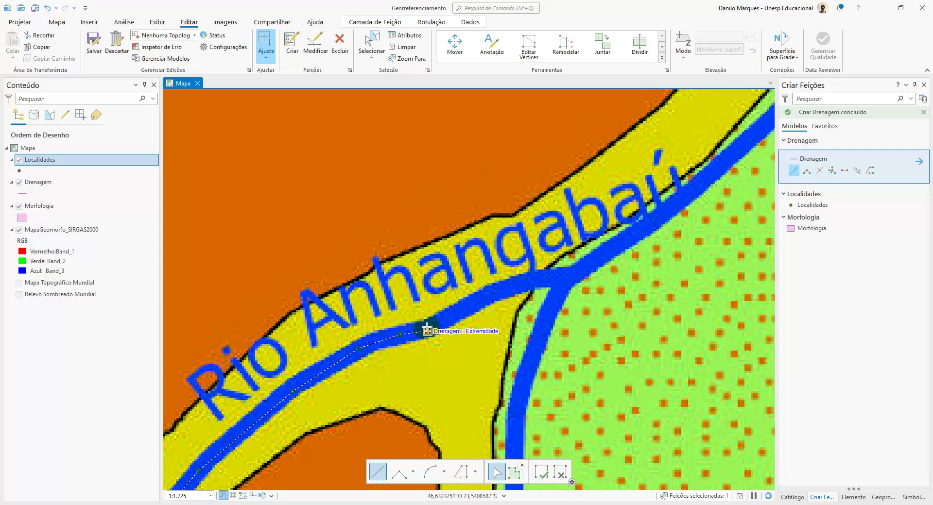
left_click(446, 317)
left_click(480, 301)
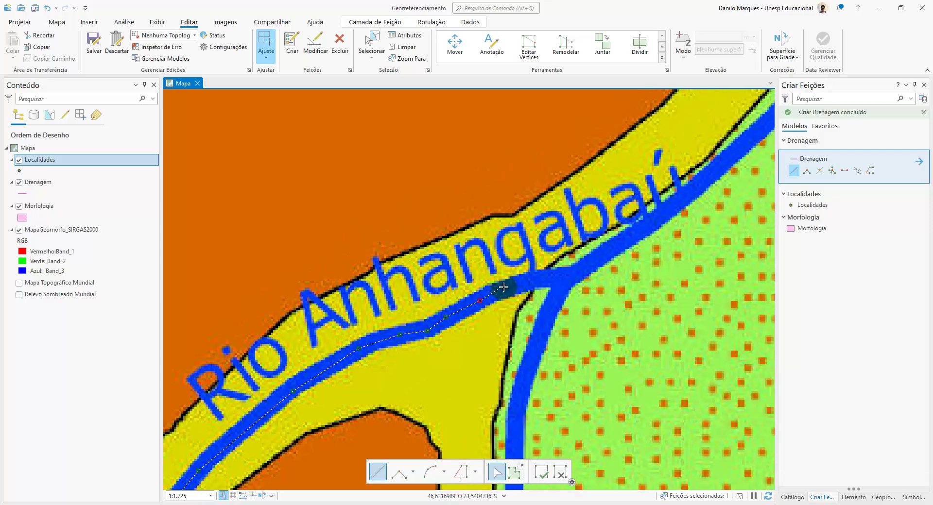
left_click(516, 283)
left_click(552, 279)
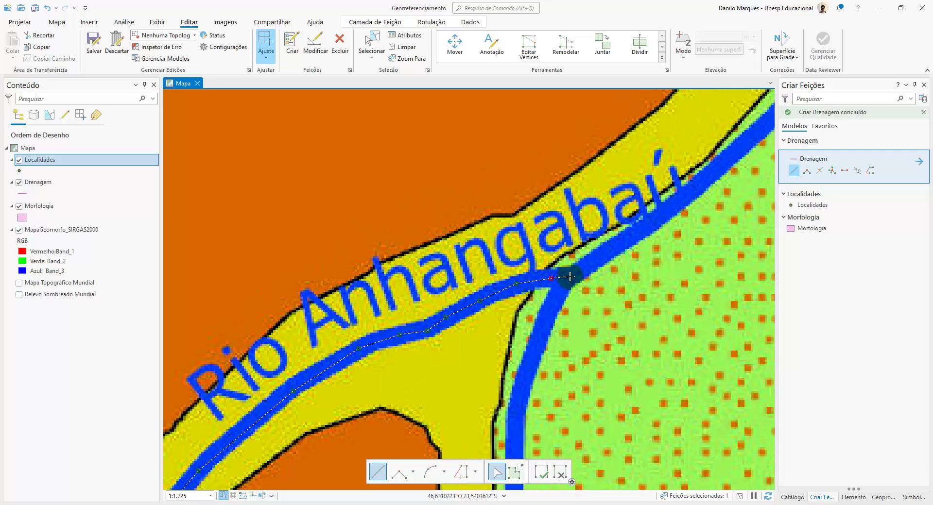
double_click(570, 276)
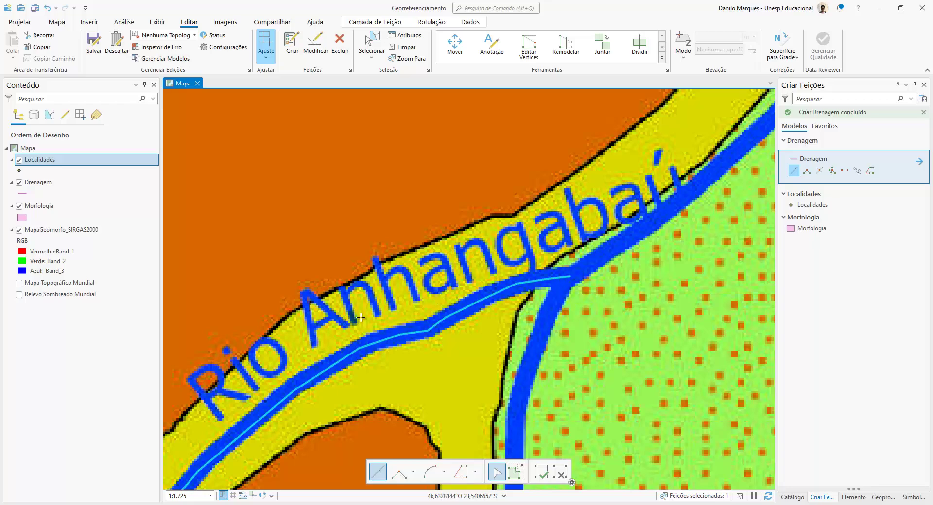
- Open the Drenagem attribute table and set the Nome of the selected, last-drawn line to Rio Anhanguabaú
scroll(351, 315, "down", 2)
scroll(324, 333, "down", 4)
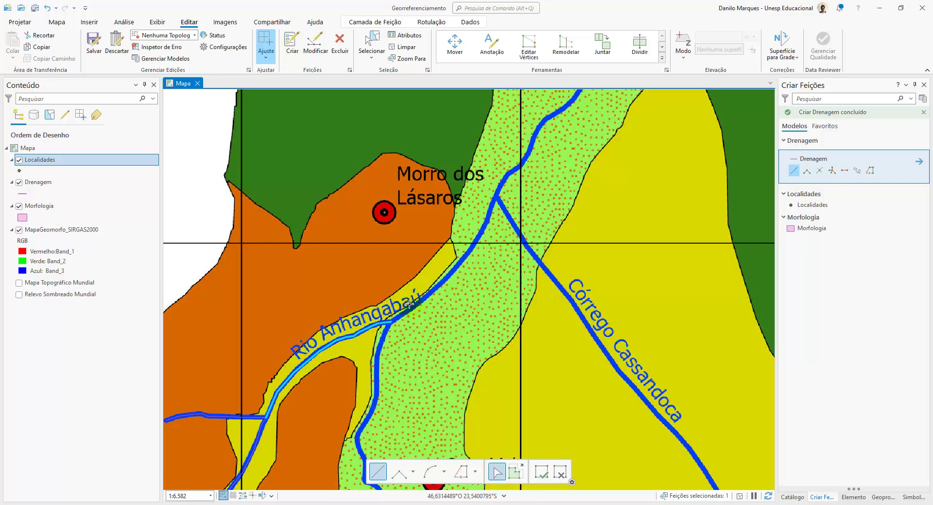
left_click_drag(439, 289, 441, 266)
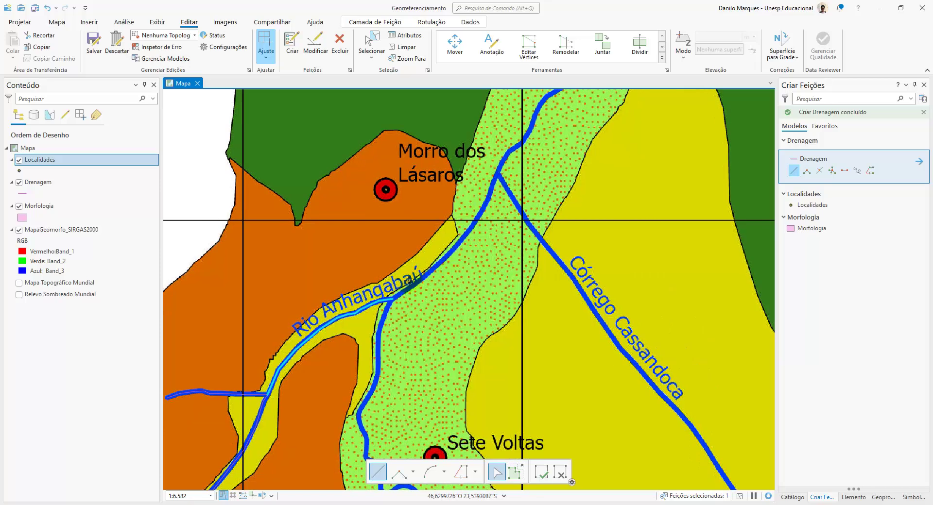
left_click_drag(411, 360, 403, 329)
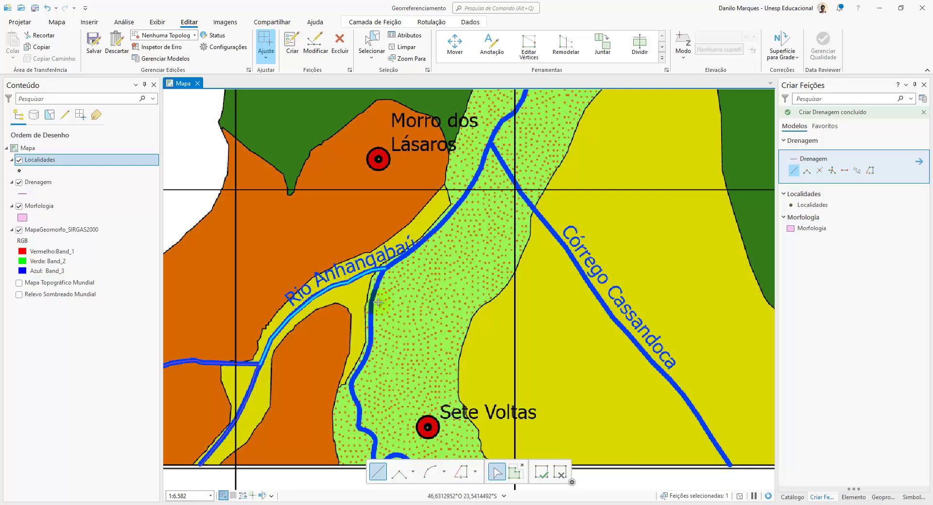
right_click(43, 187)
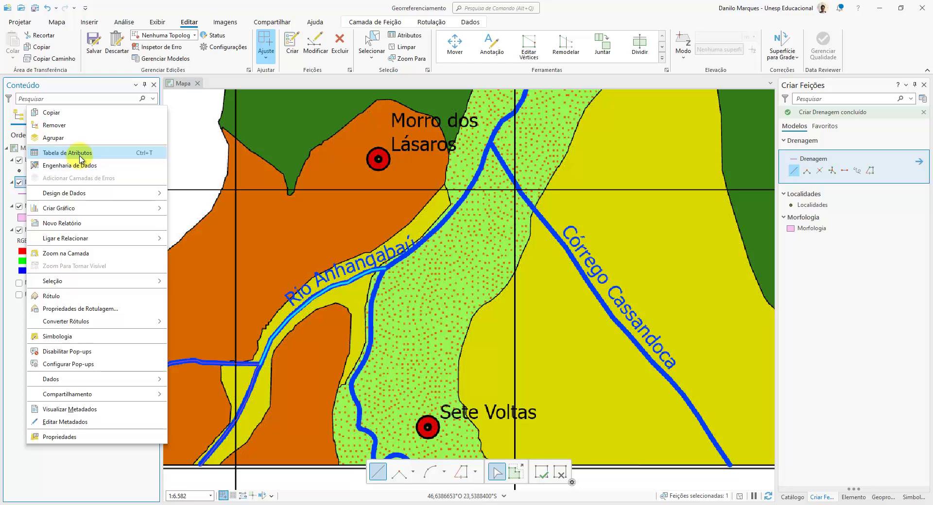
left_click(80, 153)
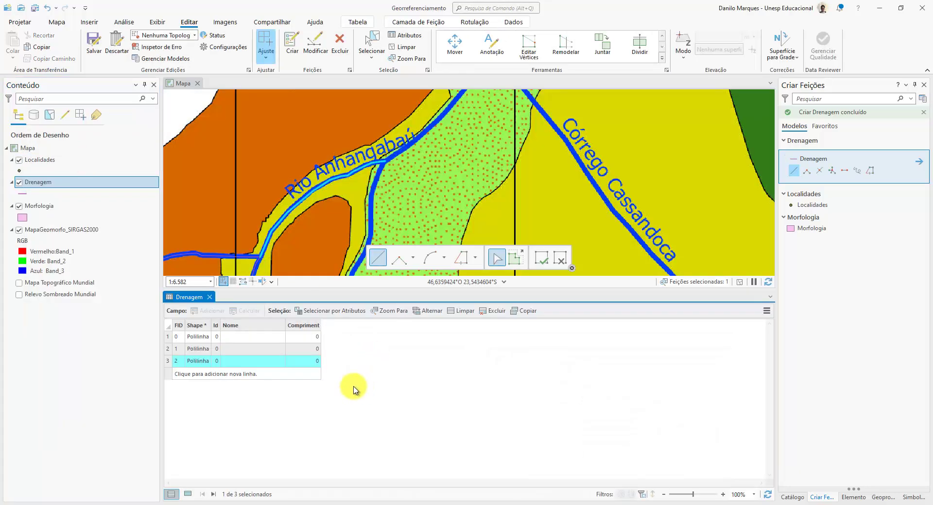
left_click(167, 363)
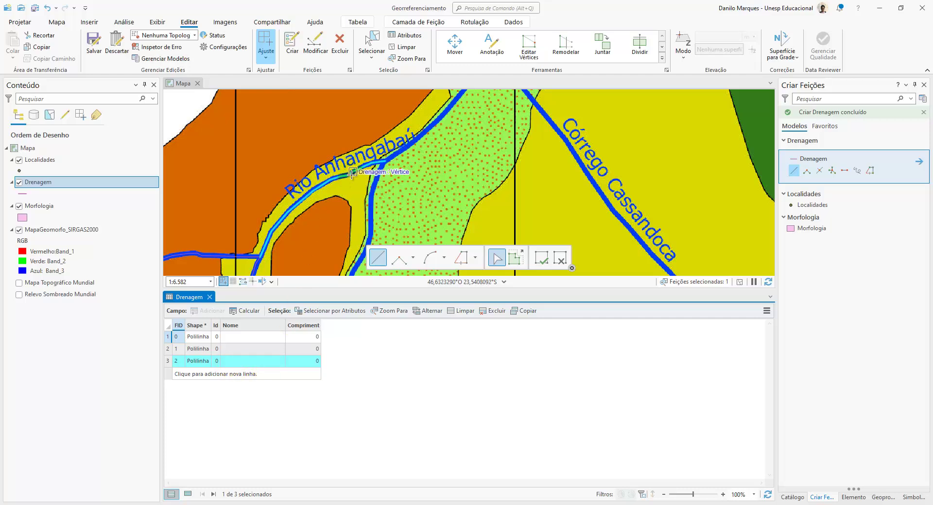
double_click(262, 360)
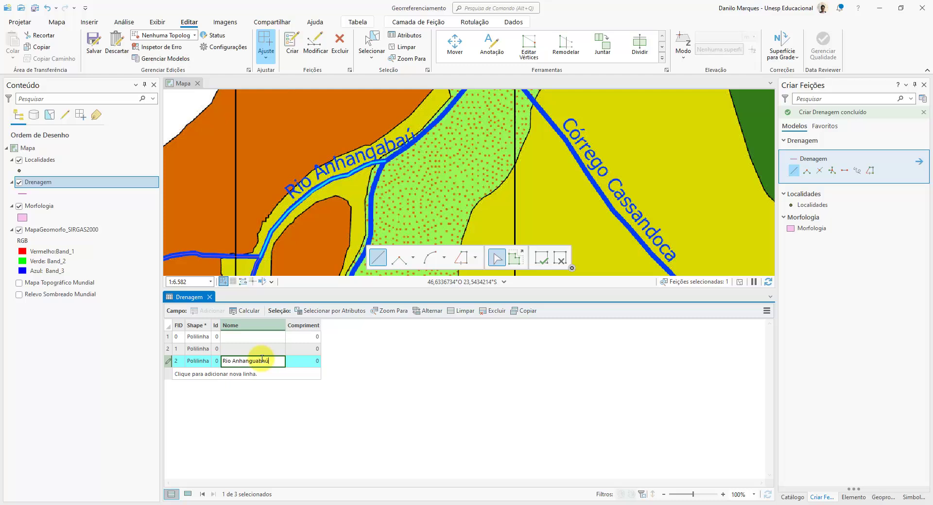
key("Return")
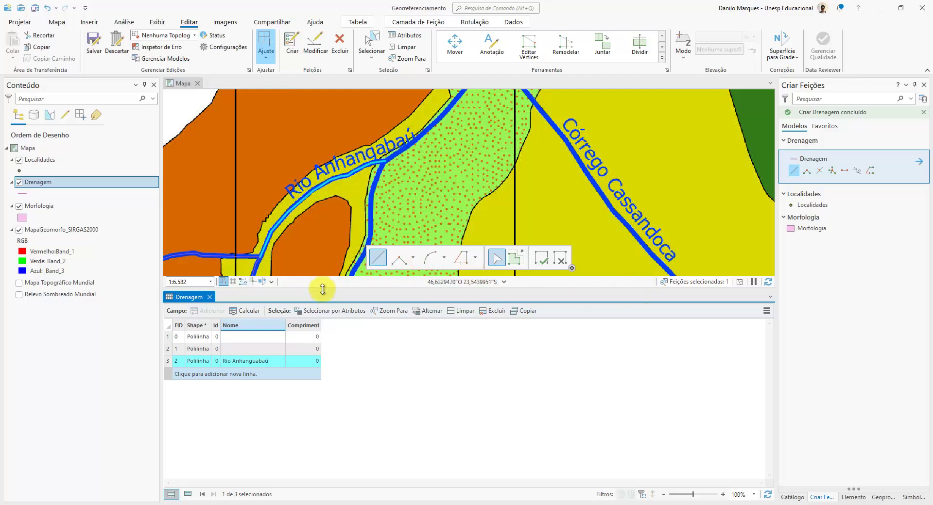
- Close the Drenagem table and trace the river past Sete Voltas as a Drenagem line, from the map's lower frame up to the Rio Anhangabaú confluence
left_click_drag(323, 289, 306, 369)
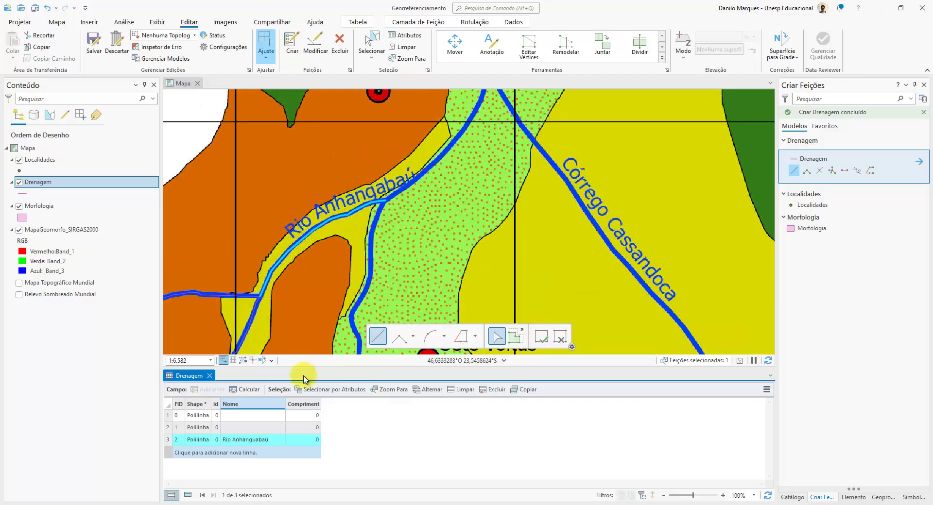
left_click(210, 376)
left_click_drag(376, 462, 370, 389)
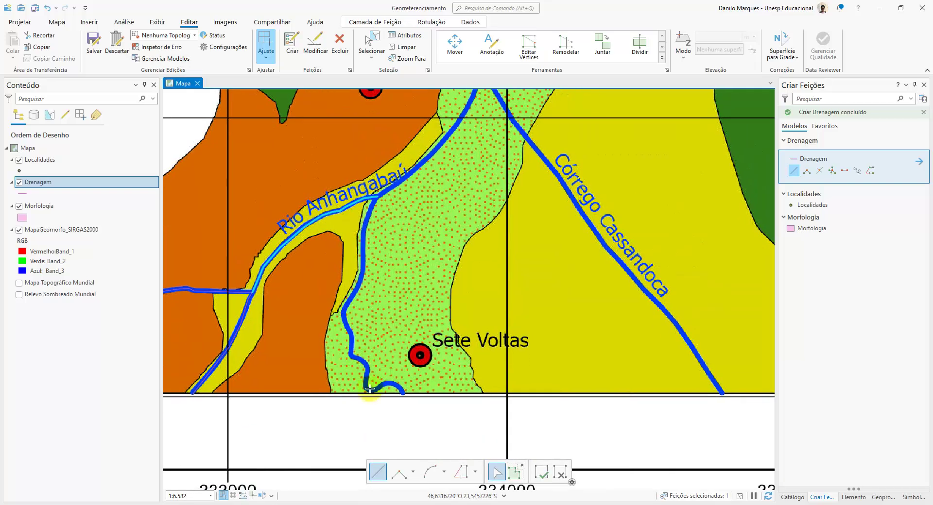
scroll(369, 389, "up", 4)
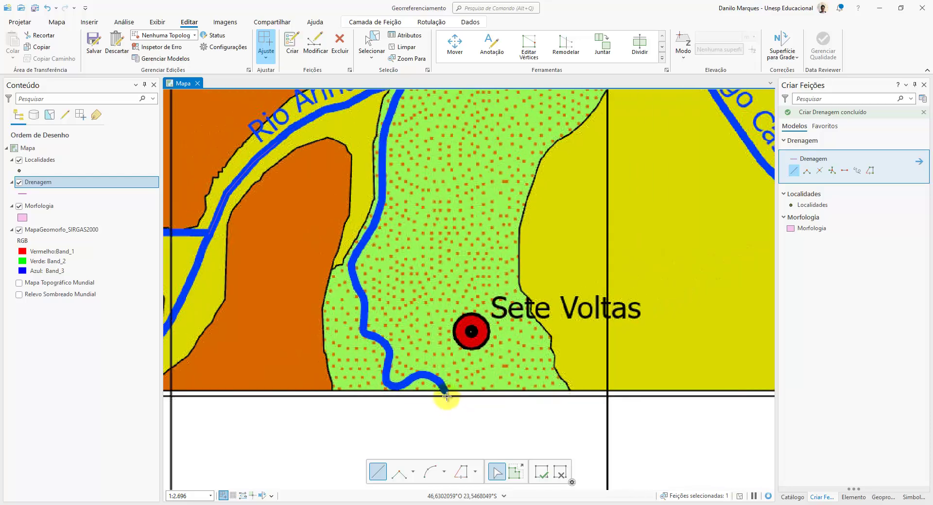
scroll(446, 394, "down", 2)
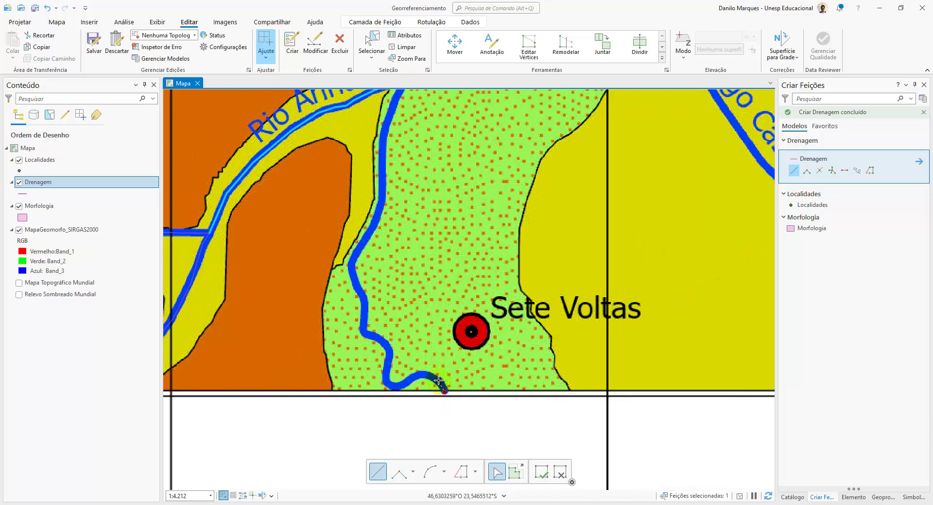
left_click(434, 376)
left_click(422, 372)
left_click(412, 377)
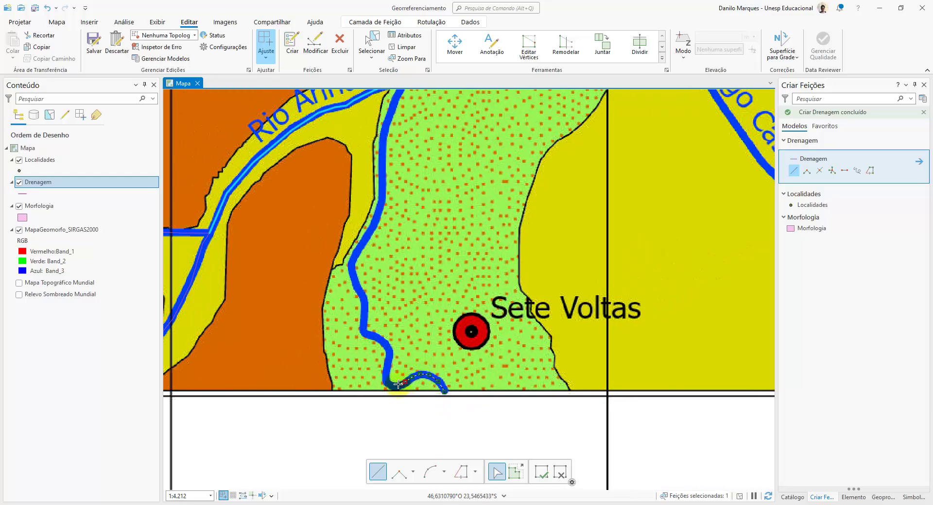
left_click(390, 386)
left_click(387, 375)
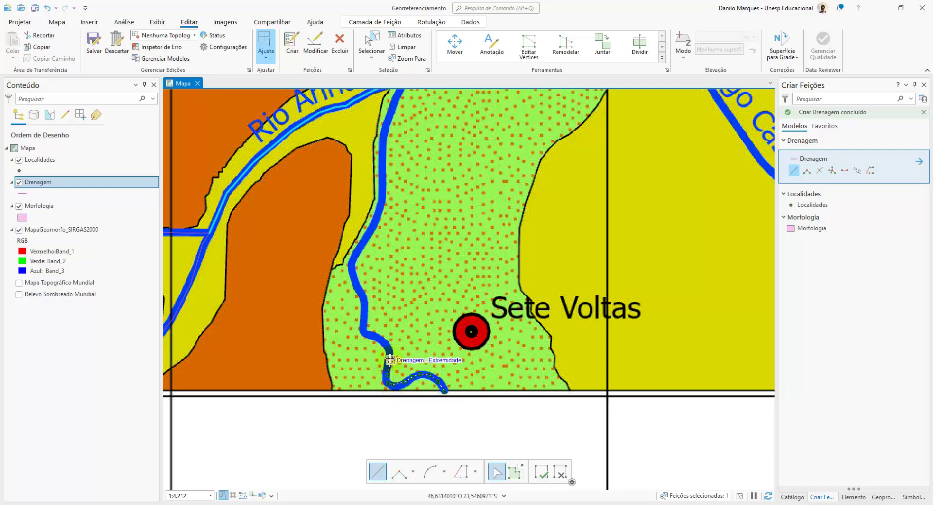
left_click(390, 360)
left_click(377, 340)
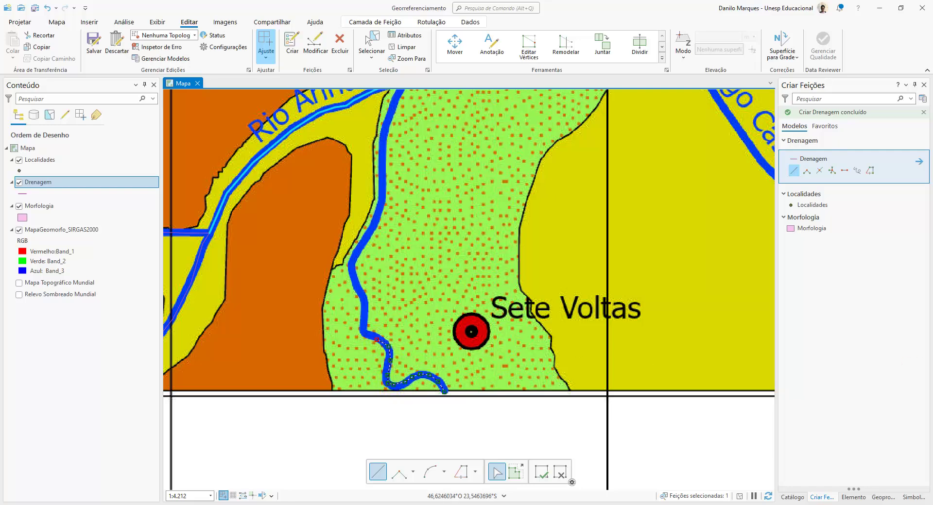
scroll(470, 290, "down", 2)
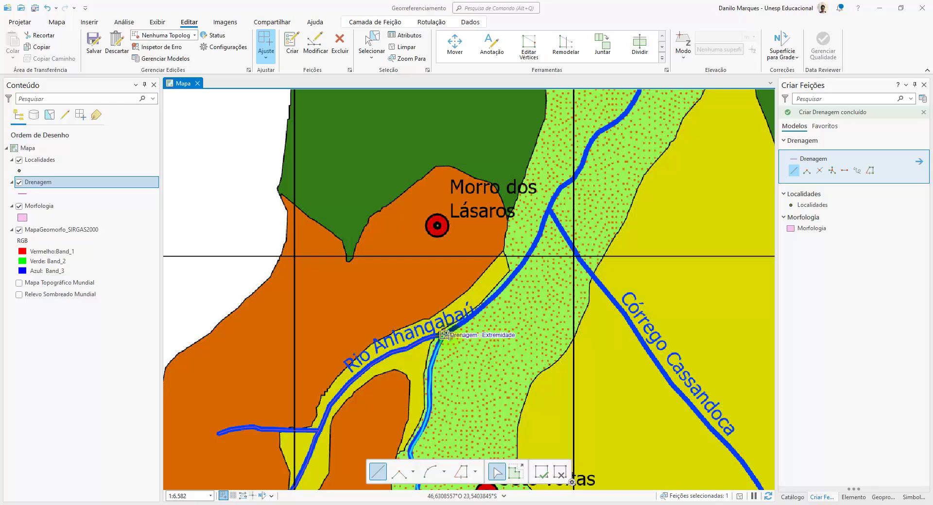
- Trace the next river reach as a Drenagem line from the Rio Anhangabaú confluence to the junction with Córrego Cassandoca
scroll(417, 348, "up", 4)
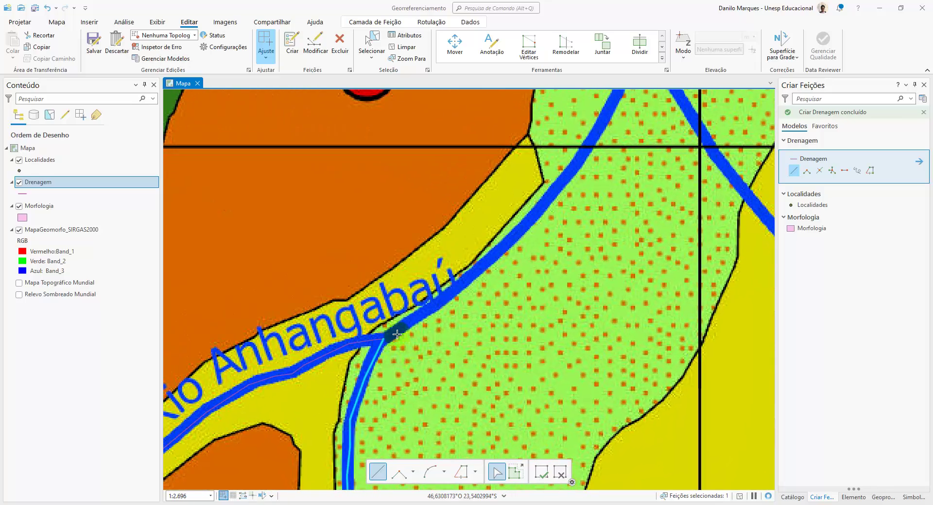
left_click(384, 338)
left_click(414, 319)
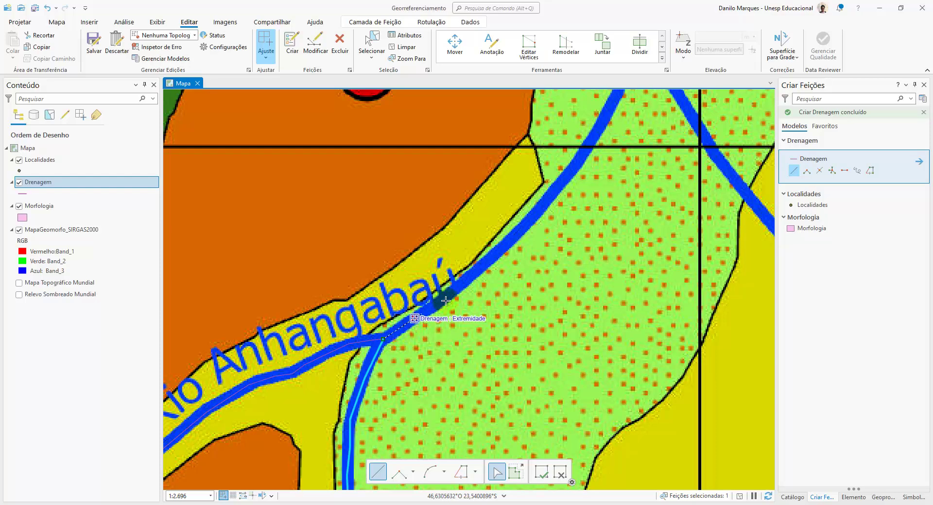
left_click(455, 292)
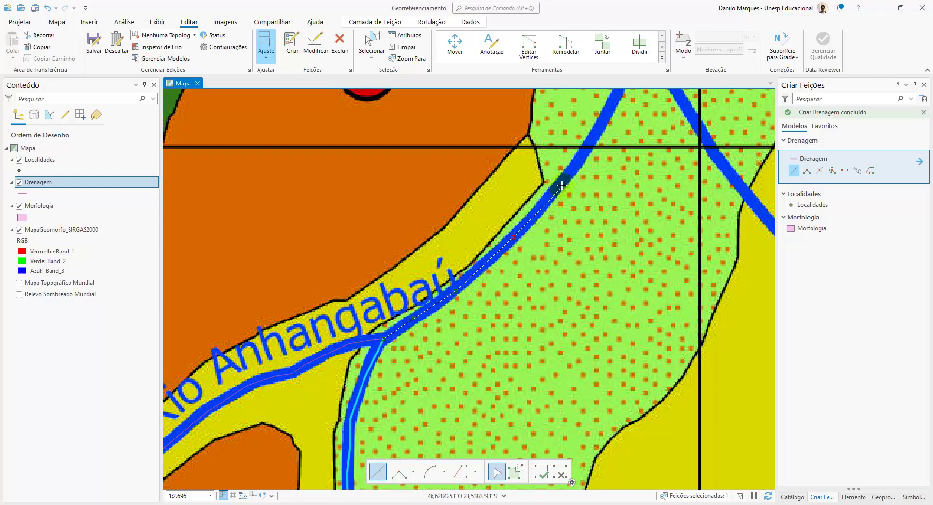
left_click_drag(552, 189, 416, 415)
left_click(416, 415)
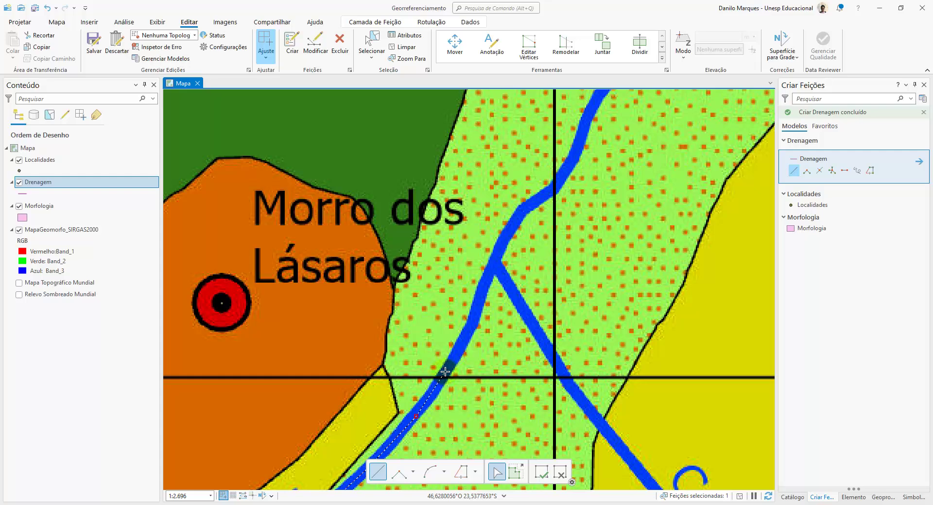
left_click(445, 372)
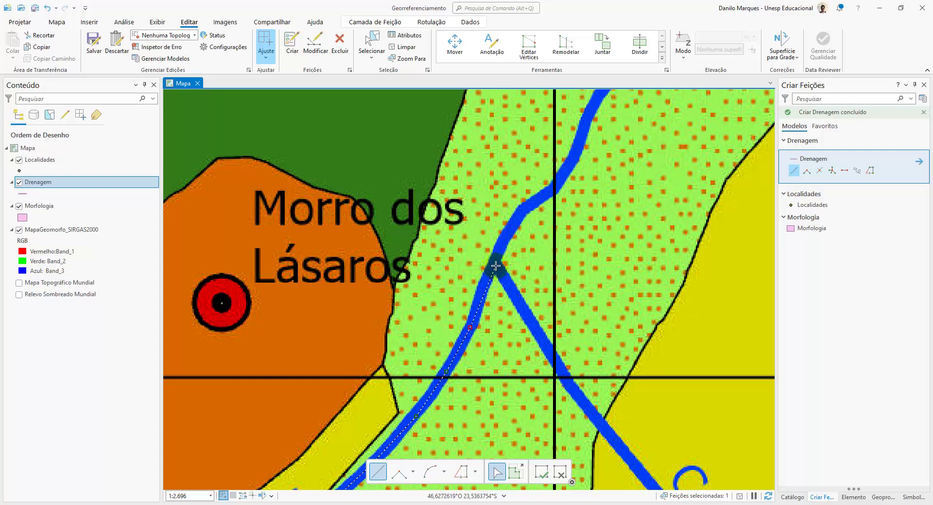
double_click(494, 264)
scroll(528, 296, "down", 4)
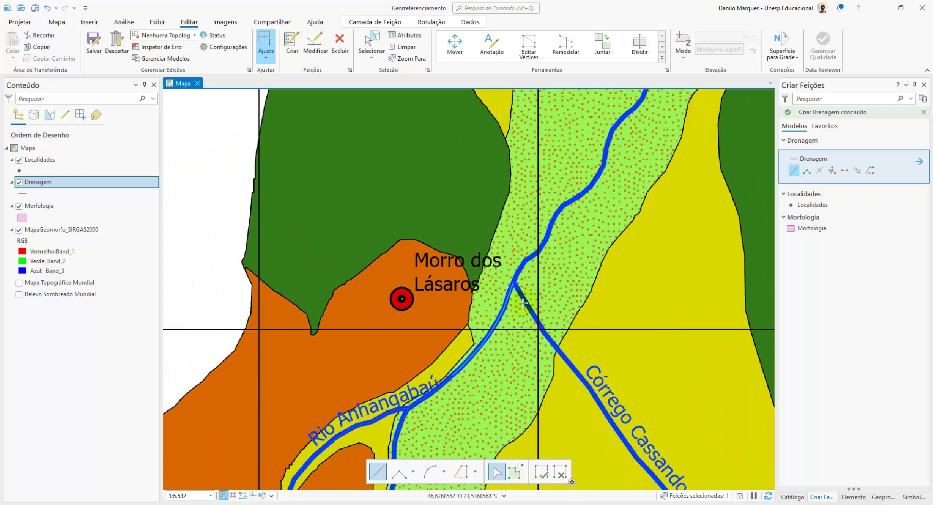
left_click_drag(652, 471, 472, 279)
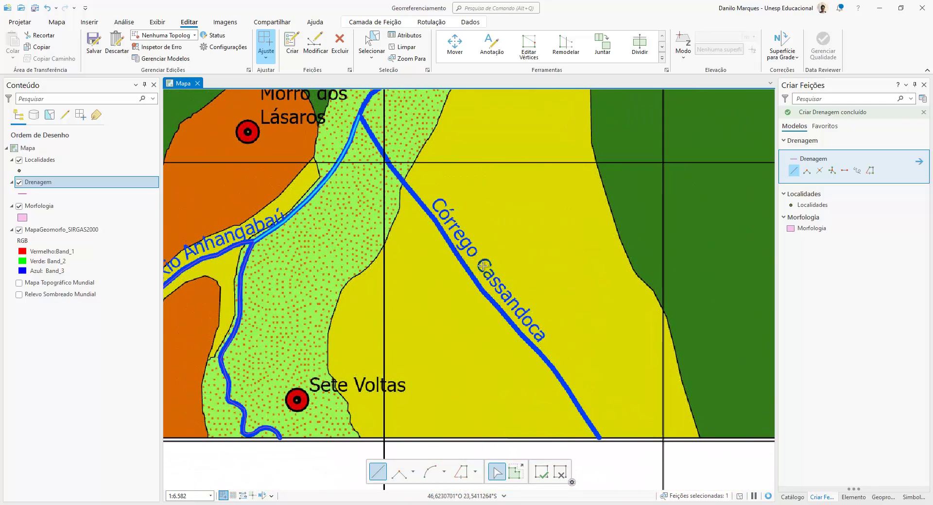
scroll(483, 266, "down", 4)
scroll(506, 284, "down", 2)
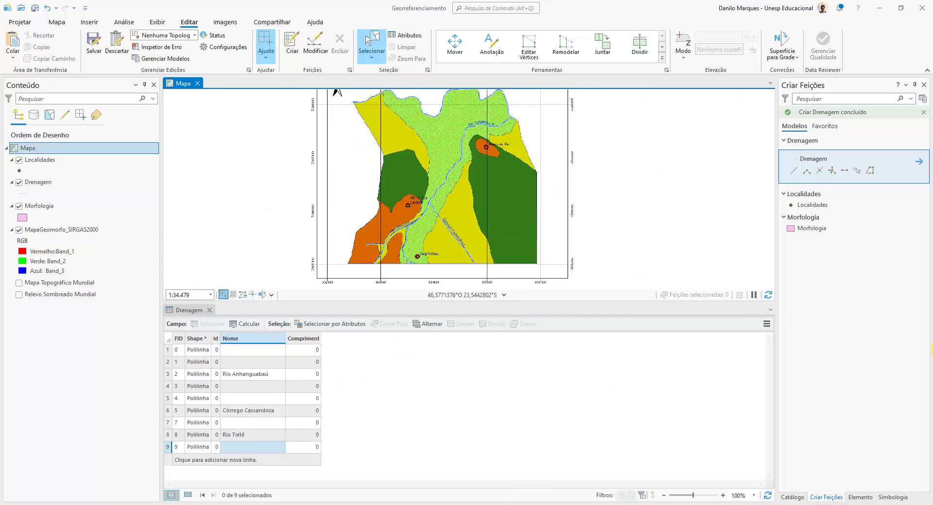
- Hide the MapaGeomorfo_SIRGAS2000 raster to view the traced drainage lines on their own
left_click(550, 284)
left_click(20, 232)
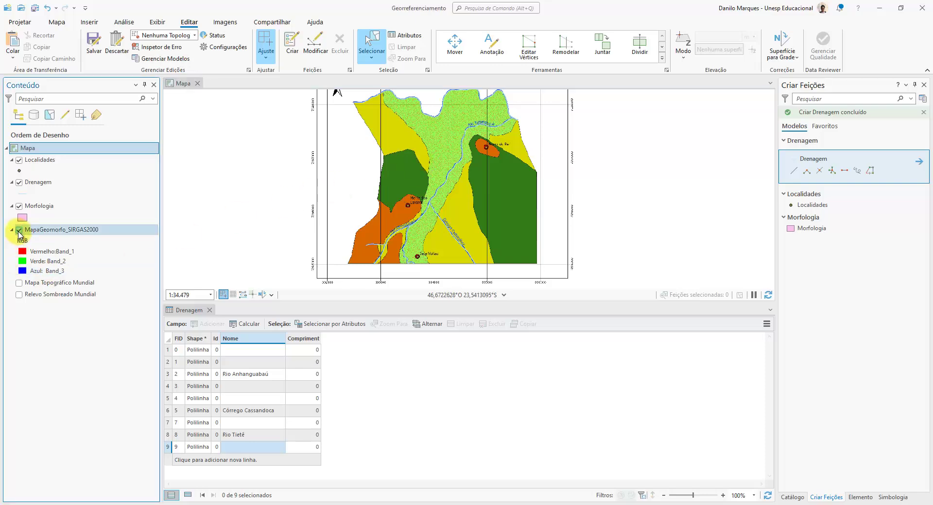
left_click(19, 232)
left_click(482, 150)
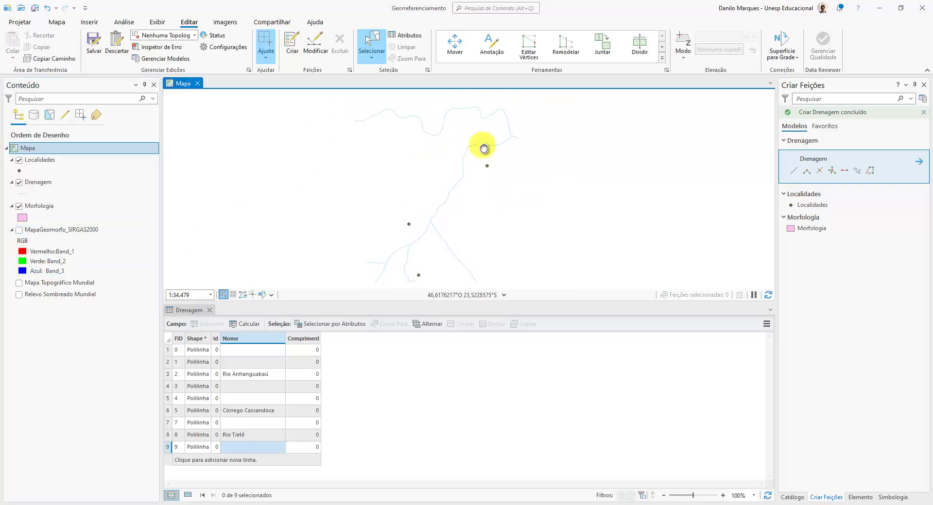
- Highlight the Rio Anhanguabaú, Córrego Cassandoca and Rio Tietê records one by one to check their lines on the map, and clear the selection
left_click(169, 374)
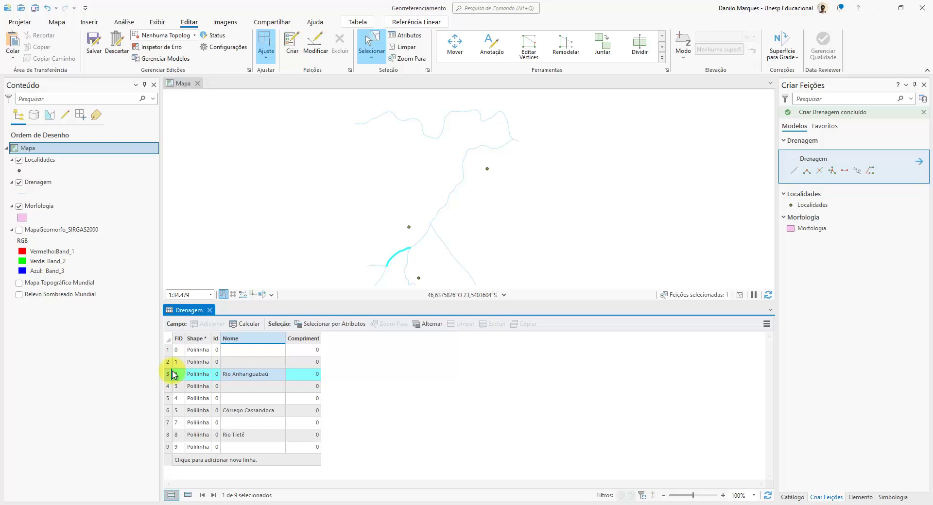
left_click(168, 411)
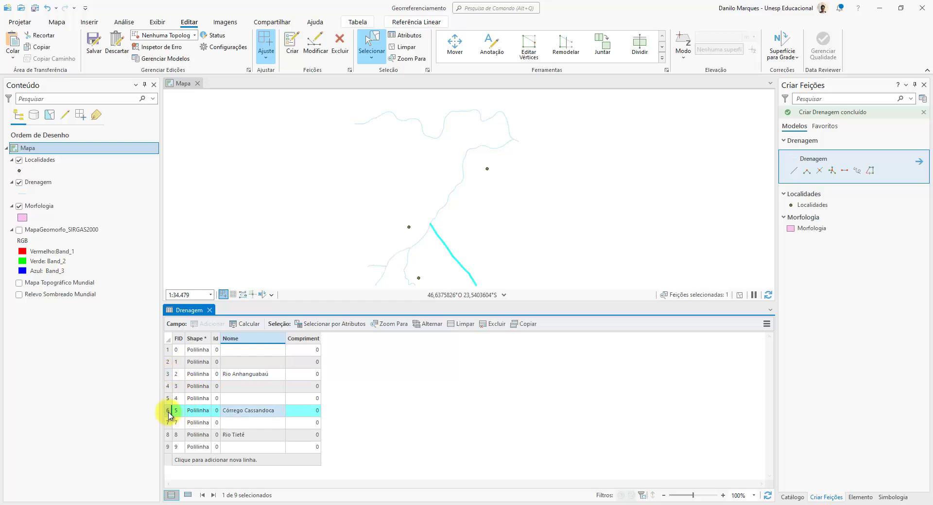
left_click(169, 436)
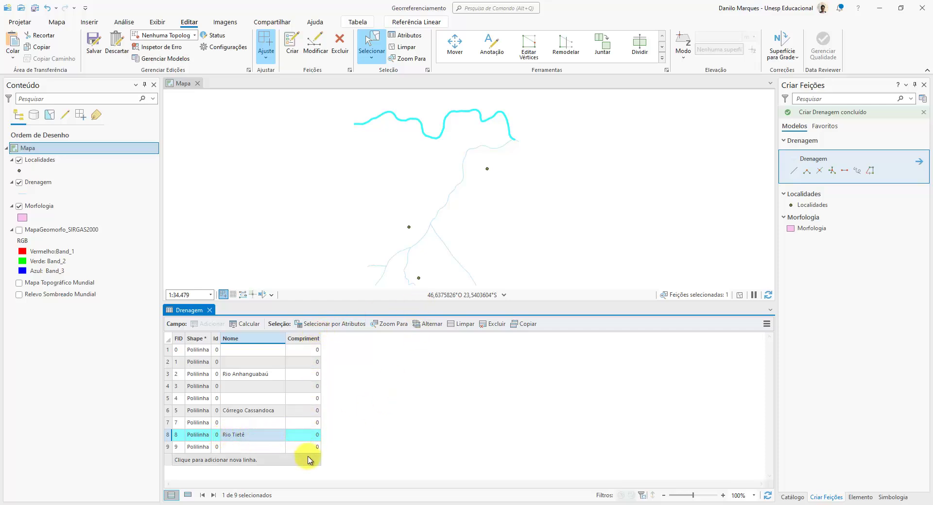
left_click(461, 329)
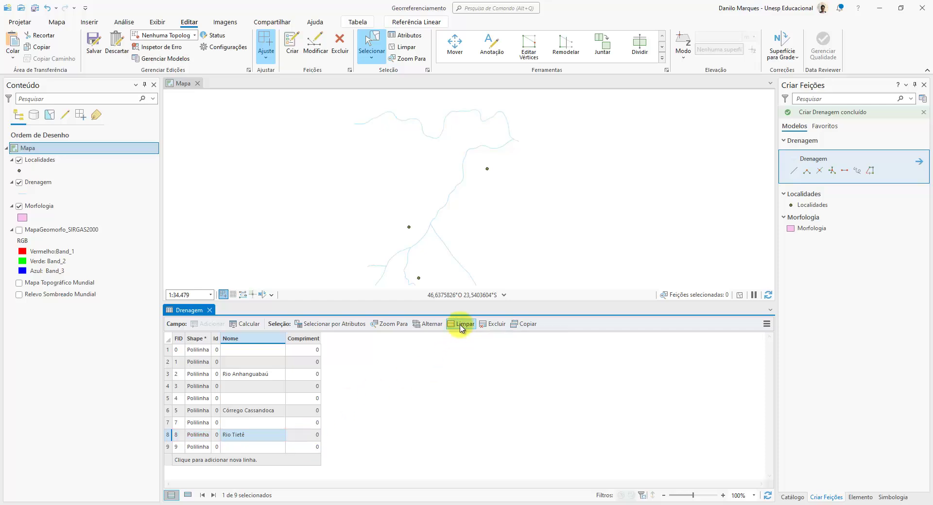
- Calculate the Compriment field of Drenagem as Comprimento in Meters, using the SIRGAS_2000_UTM_Zone_23S coordinate system
right_click(301, 340)
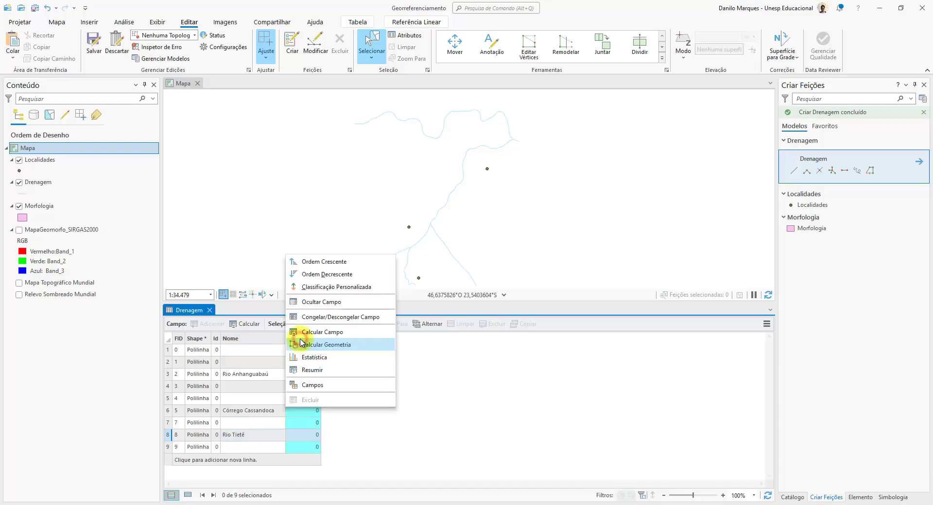
left_click(352, 346)
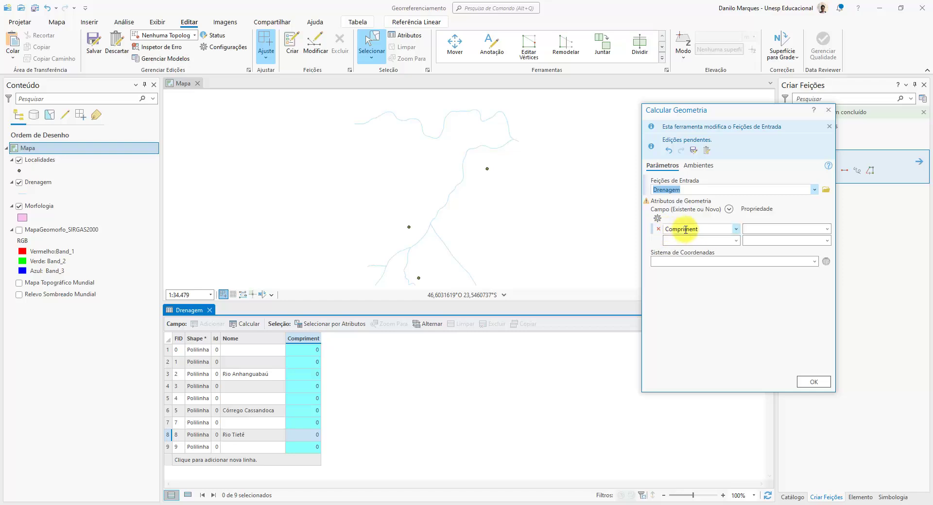
left_click(827, 229)
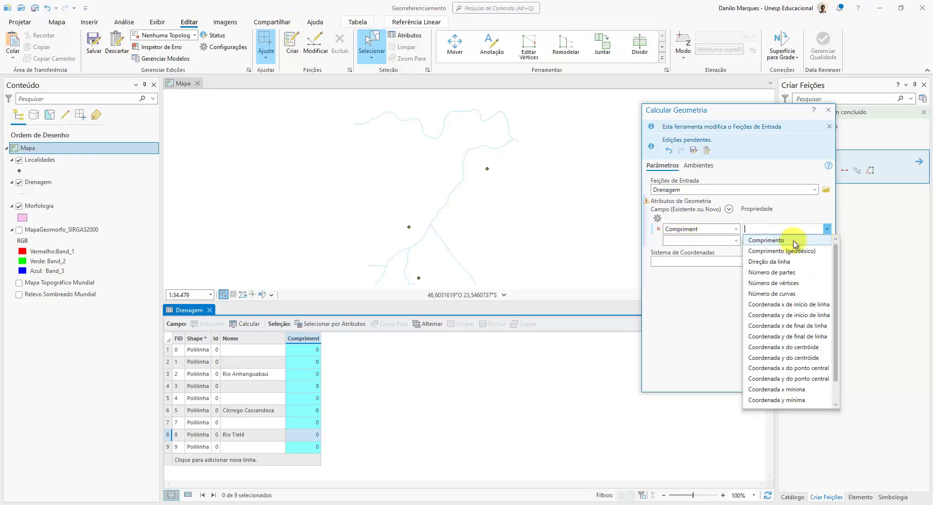
left_click(795, 242)
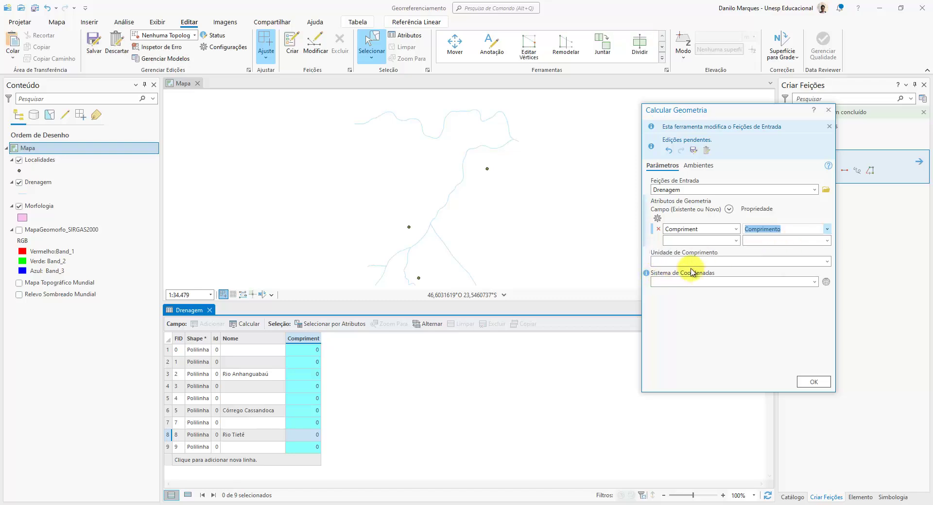
left_click(827, 261)
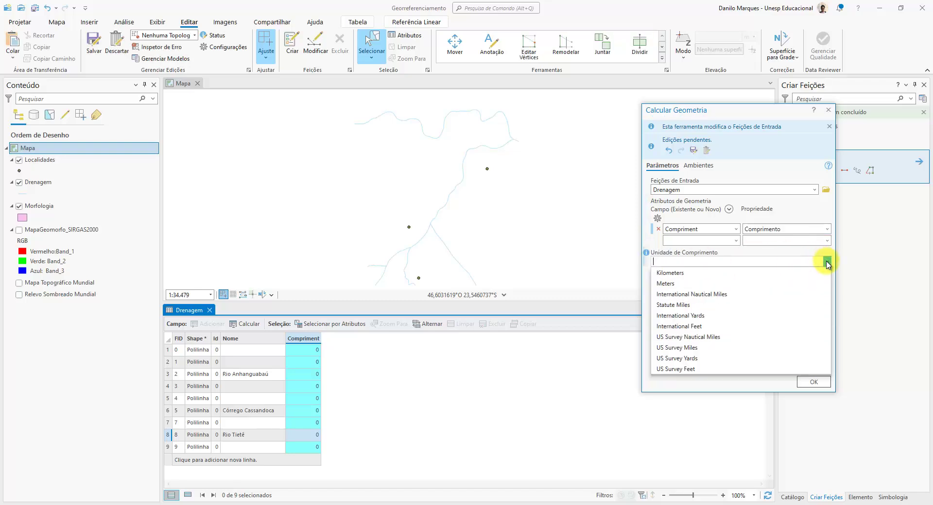
left_click(675, 284)
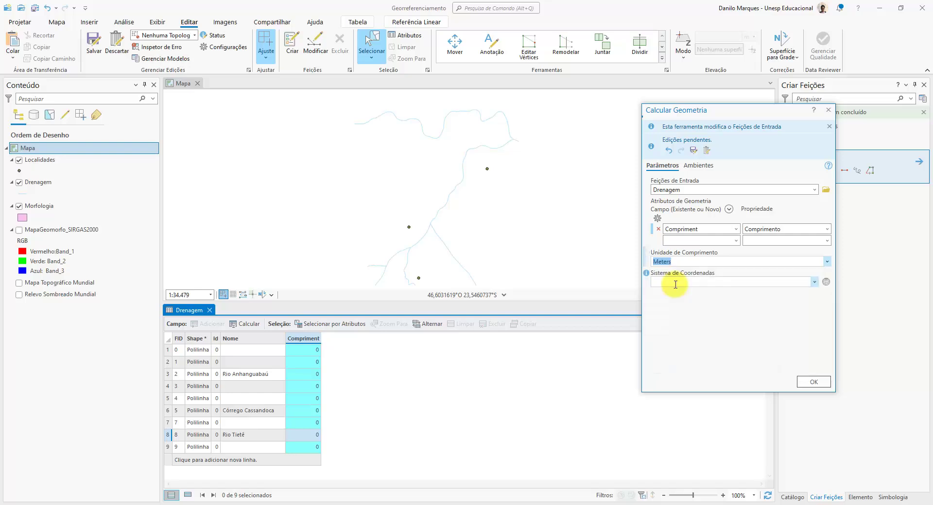
left_click(815, 282)
left_click(707, 294)
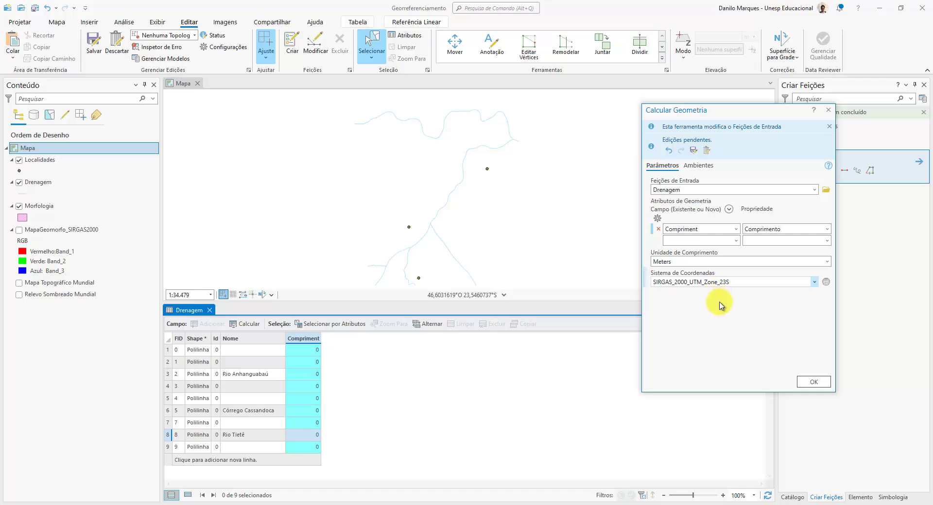
left_click(813, 381)
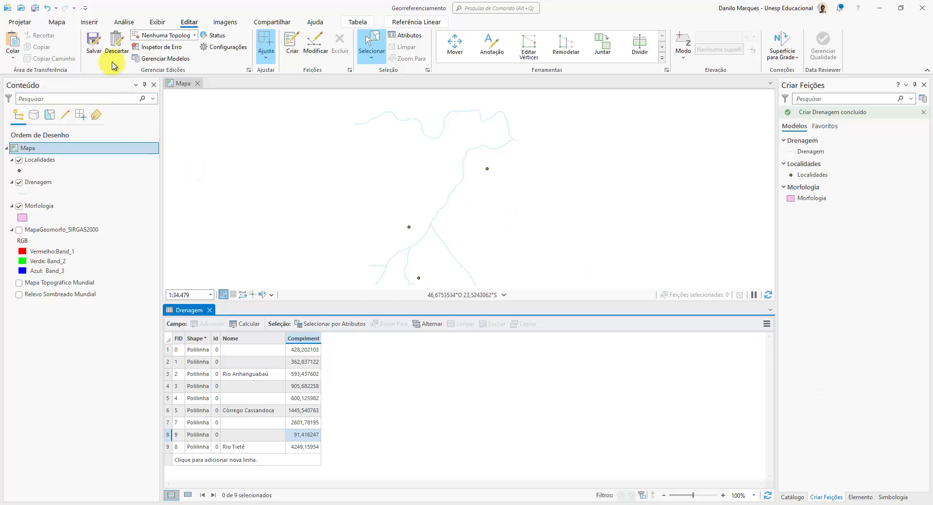
- Save all edits and close the Drenagem attribute table
left_click(94, 45)
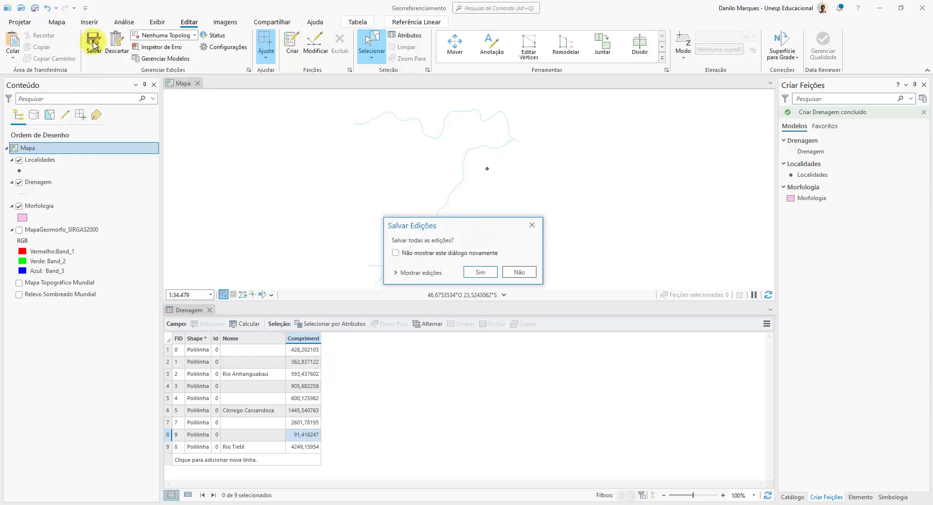
left_click(486, 273)
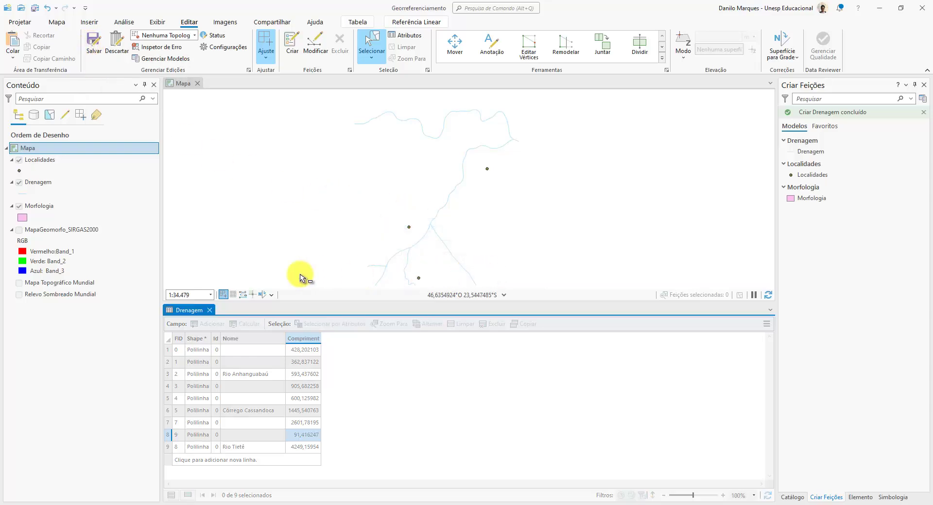
left_click(209, 310)
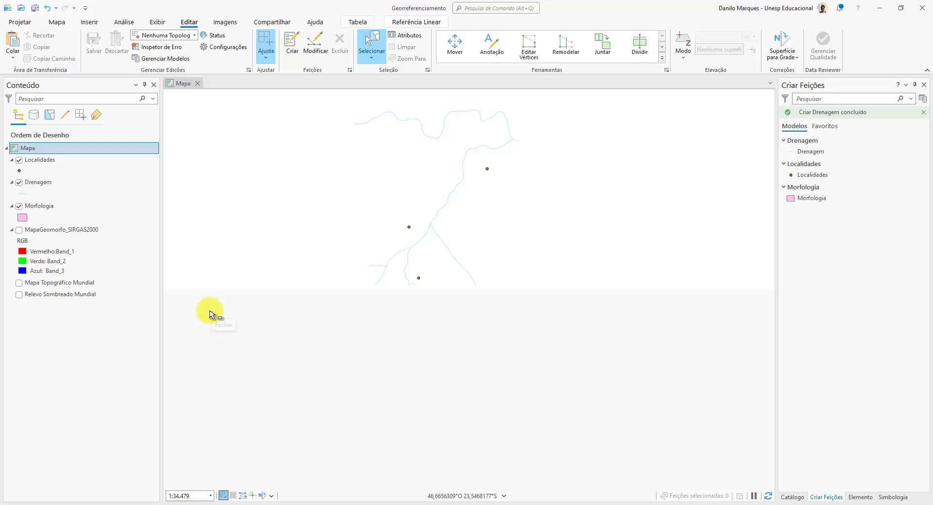
- Show the MapaGeomorfo_SIRGAS2000 raster and hide the Drenagem and Localidades layers
left_click(19, 230)
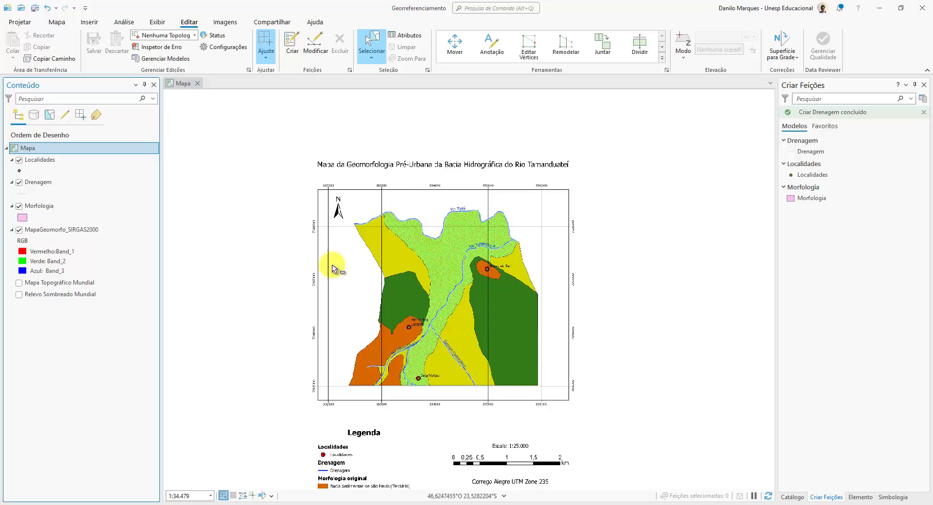
left_click(19, 182)
left_click(19, 160)
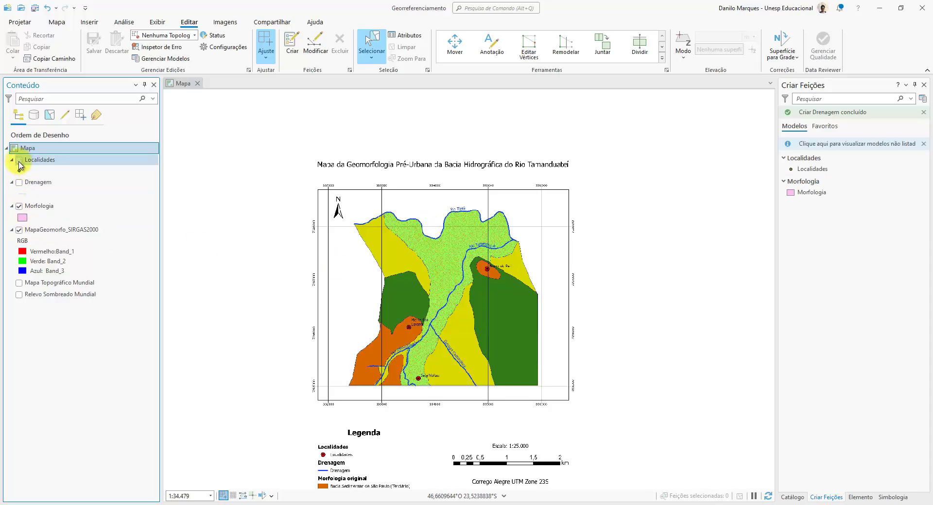
- Turn on the Drenagem layer over the raster and start a new Morfologia polygon at the northwestern yellow area
scroll(396, 255, "up", 4)
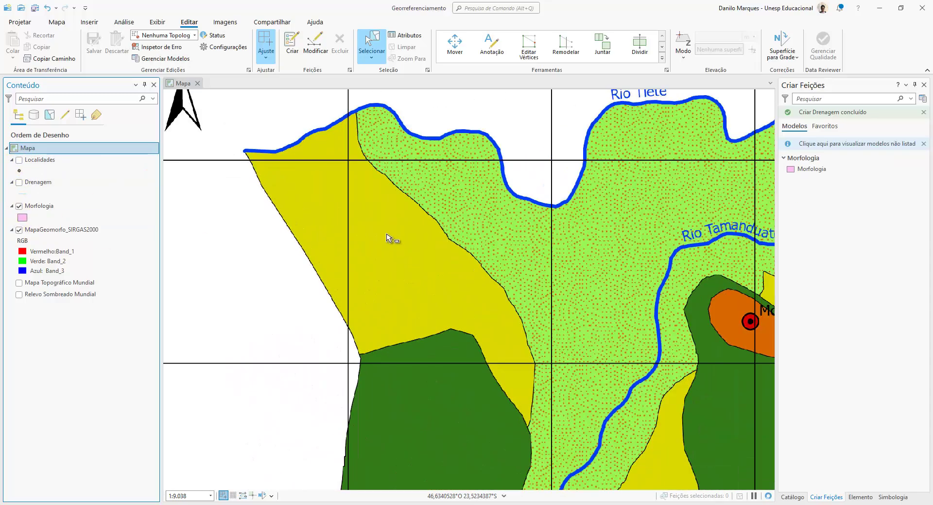
scroll(360, 189, "down", 3)
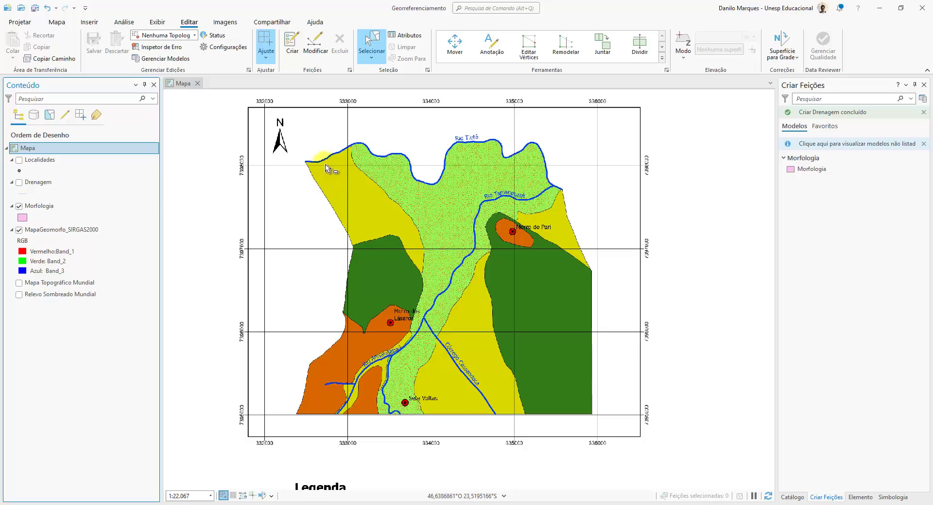
scroll(330, 169, "up", 3)
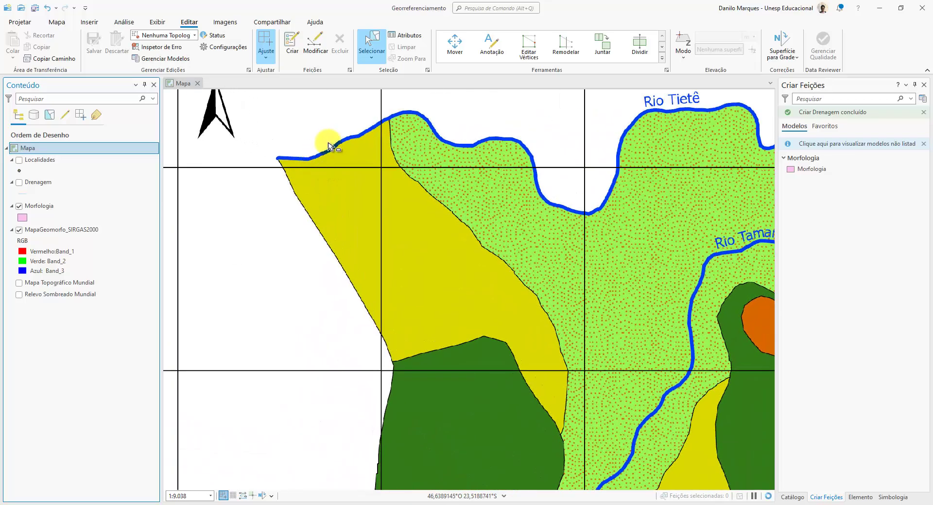
left_click(19, 183)
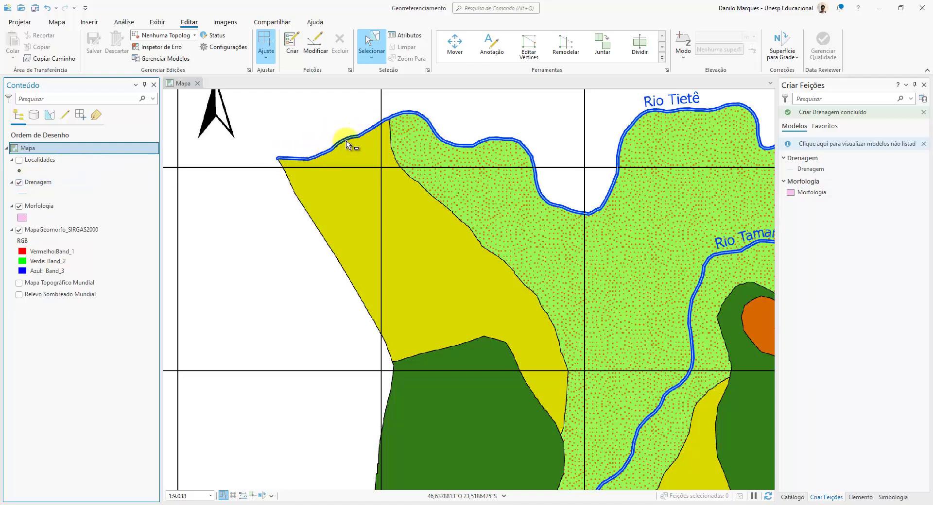
scroll(318, 145, "up", 1)
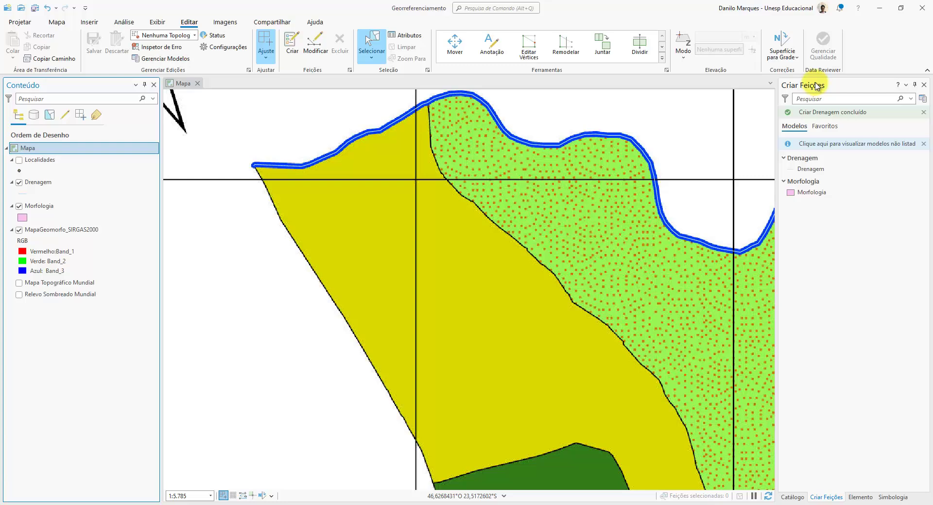
left_click(804, 193)
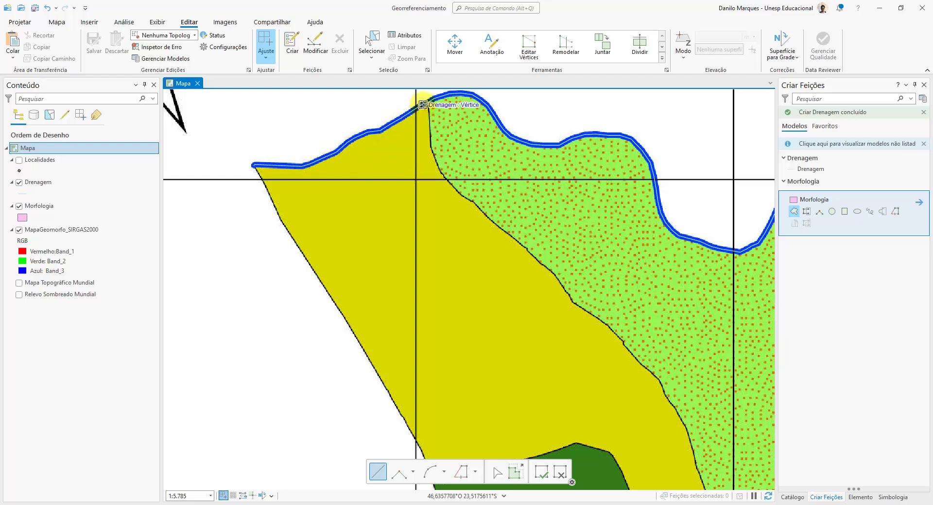
left_click(20, 185)
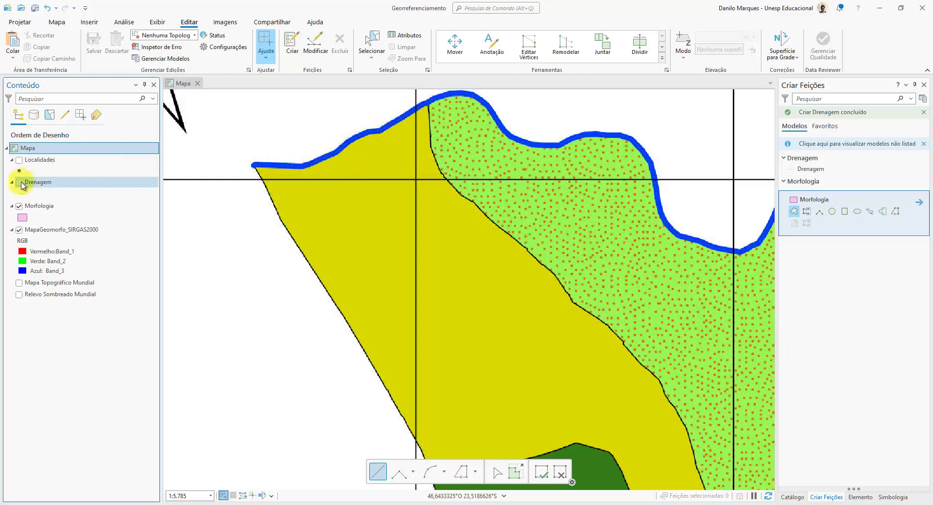
left_click(21, 185)
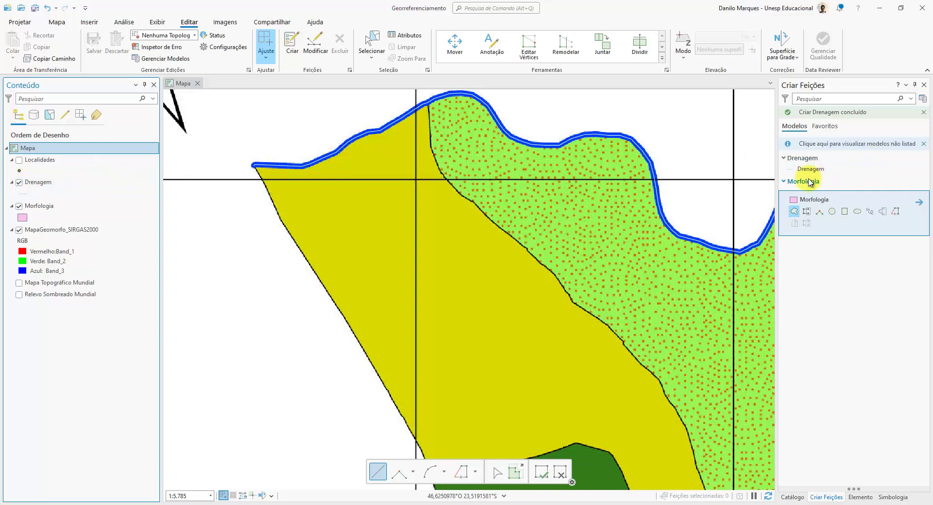
- Trace the polygon's northern edge along the Rio Tietê drainage line to where the yellow and dotted green areas meet
left_click(896, 211)
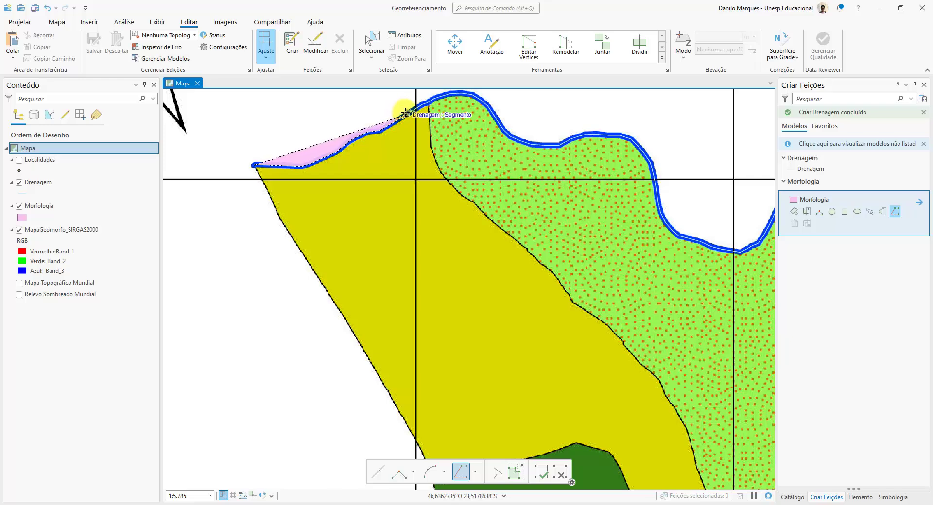
scroll(426, 98, "up", 4)
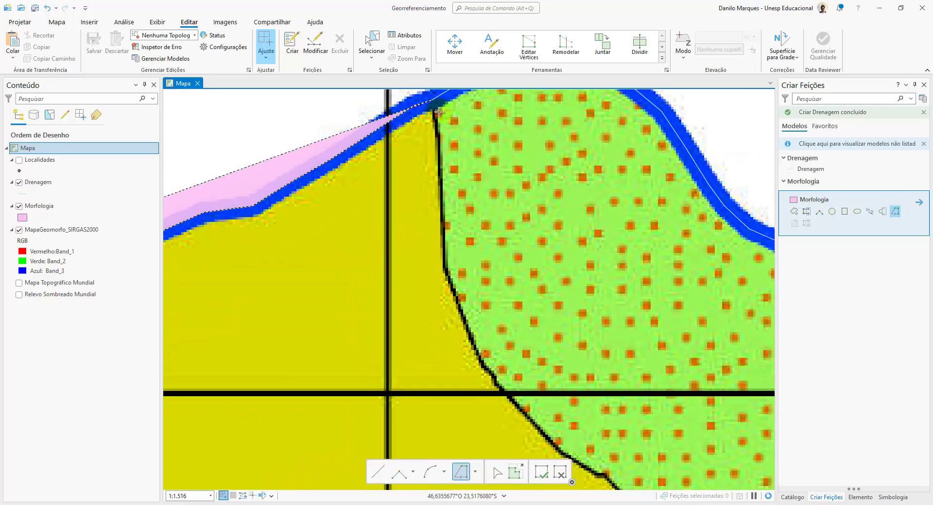
left_click_drag(430, 108, 419, 192)
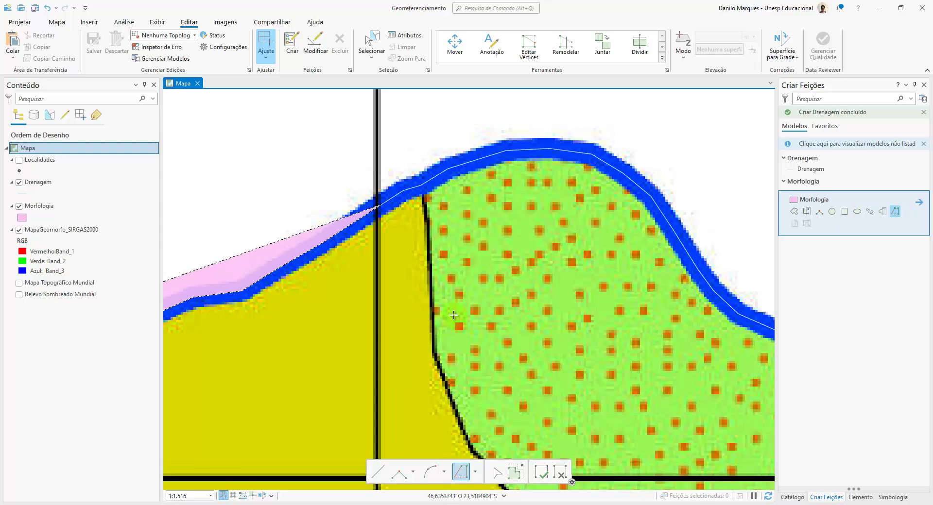
left_click(420, 185)
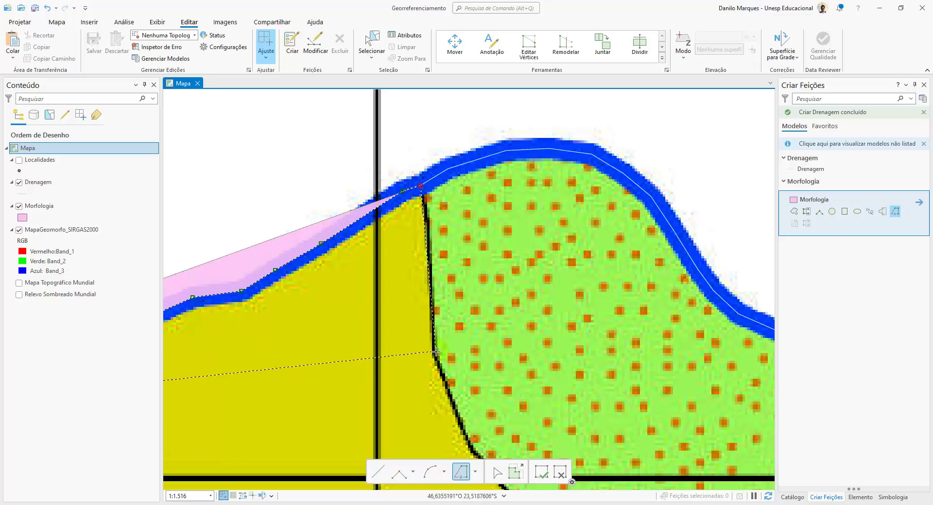
left_click_drag(433, 349, 523, 257)
scroll(465, 280, "down", 3)
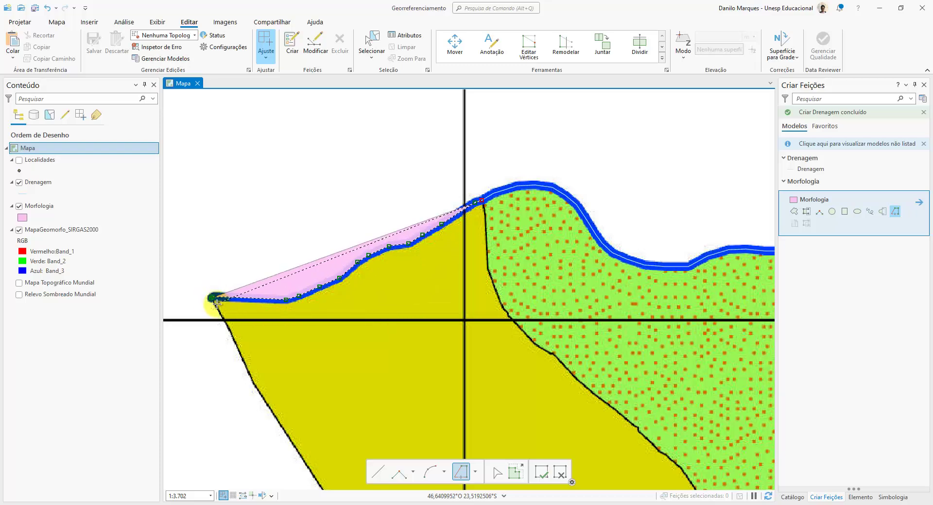
left_click(272, 304)
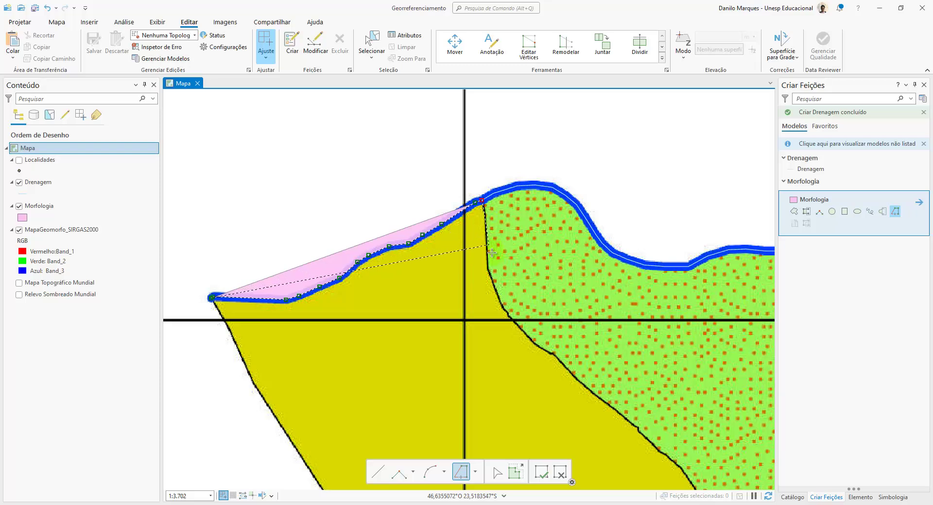
left_click(480, 201)
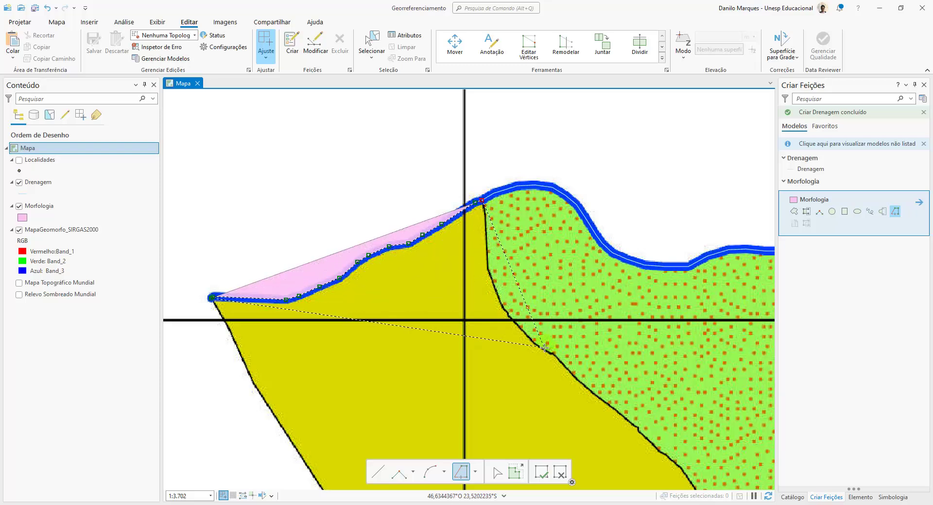
left_click(223, 336)
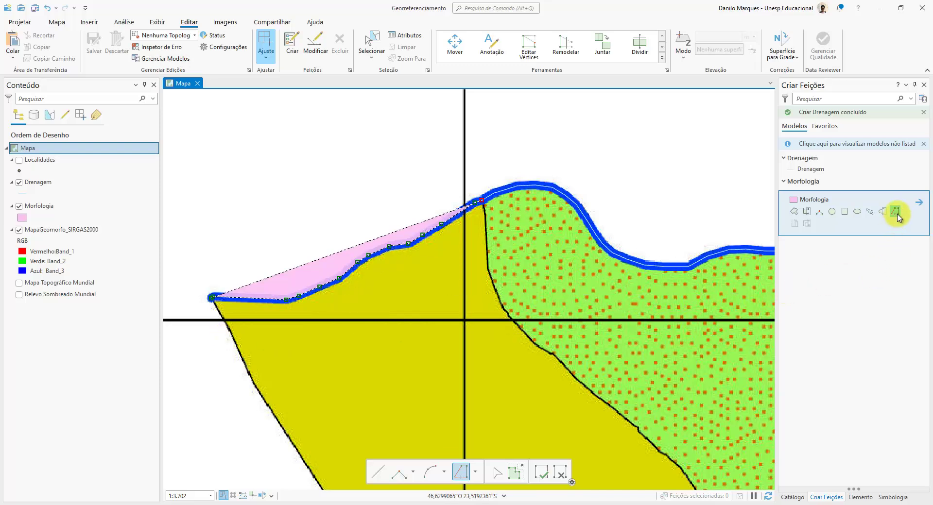
- Continue the polygon with straight segments down the yellow and dotted green boundary, from Rio Tietê to just past the first horizontal grid line
left_click(795, 213)
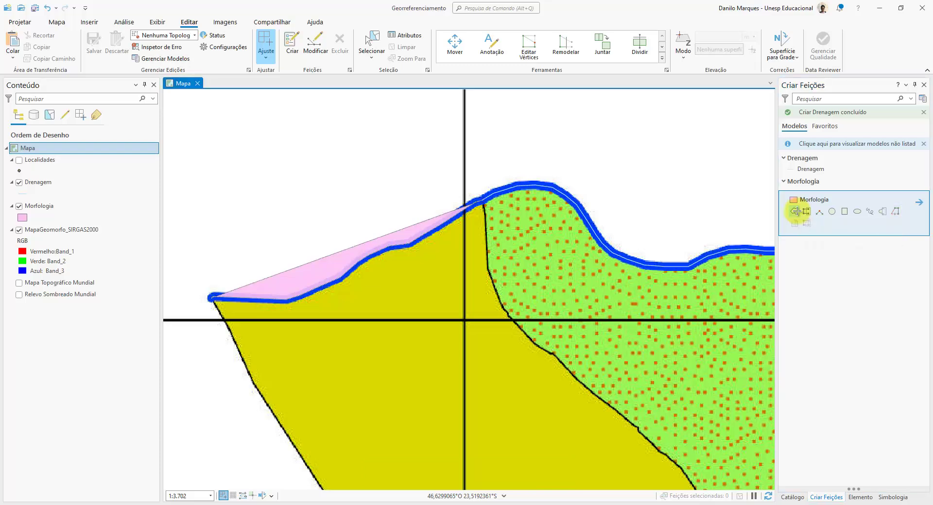
left_click(485, 217)
left_click(486, 235)
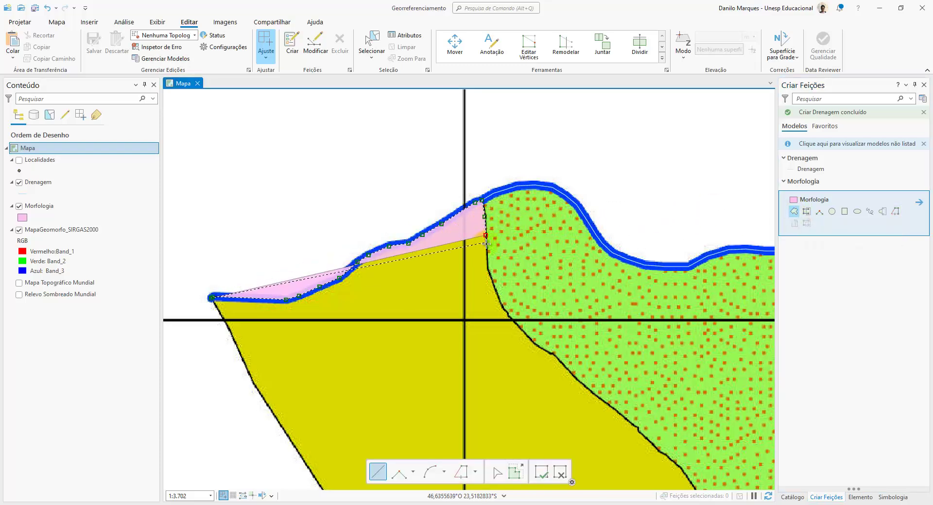
left_click(487, 248)
left_click(486, 267)
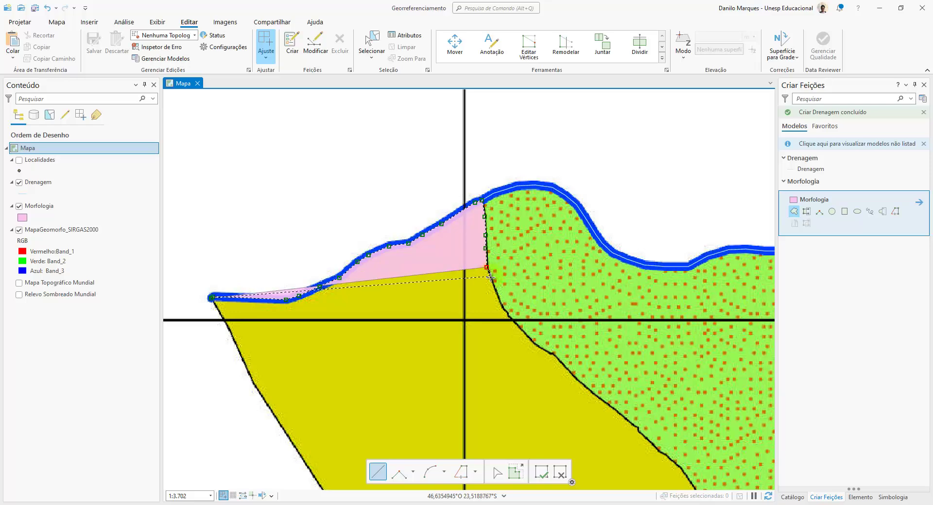
left_click(491, 280)
left_click(499, 301)
left_click(506, 312)
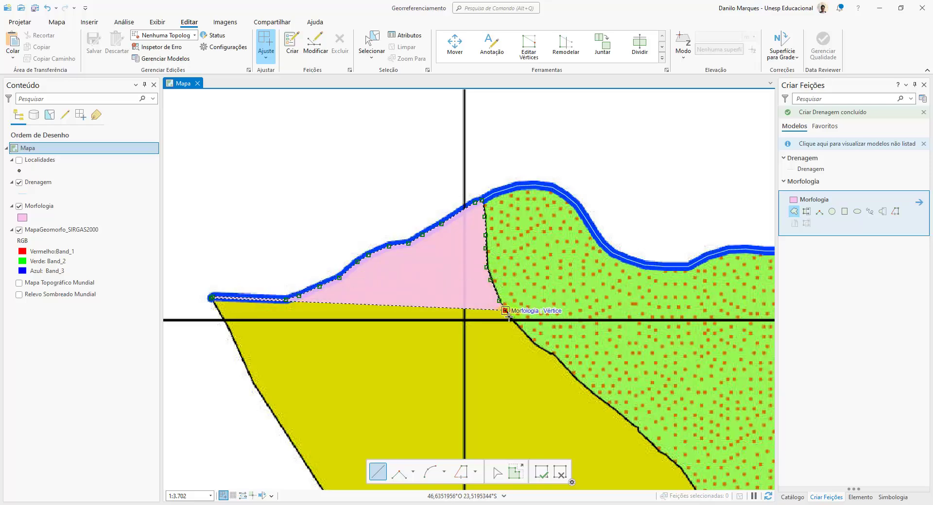
left_click(512, 321)
left_click(525, 336)
- Extend the polygon southeast along the yellow and dotted green boundary, from below the grid line past the small notch
scroll(527, 338, "up", 4)
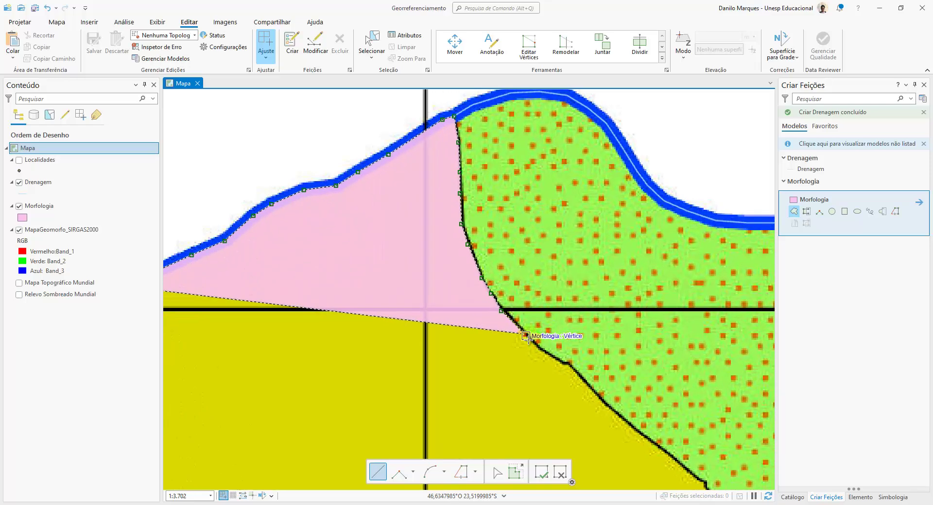
left_click(549, 354)
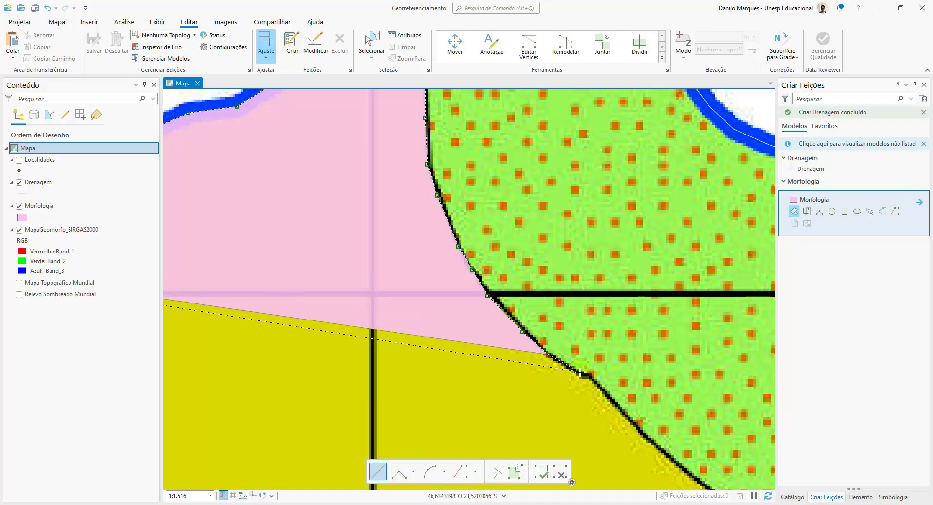
left_click(579, 372)
left_click(625, 418)
left_click_drag(625, 419, 405, 192)
mouse_move(528, 316)
left_mouse_down()
mouse_move(456, 255)
mouse_move(467, 254)
left_mouse_up()
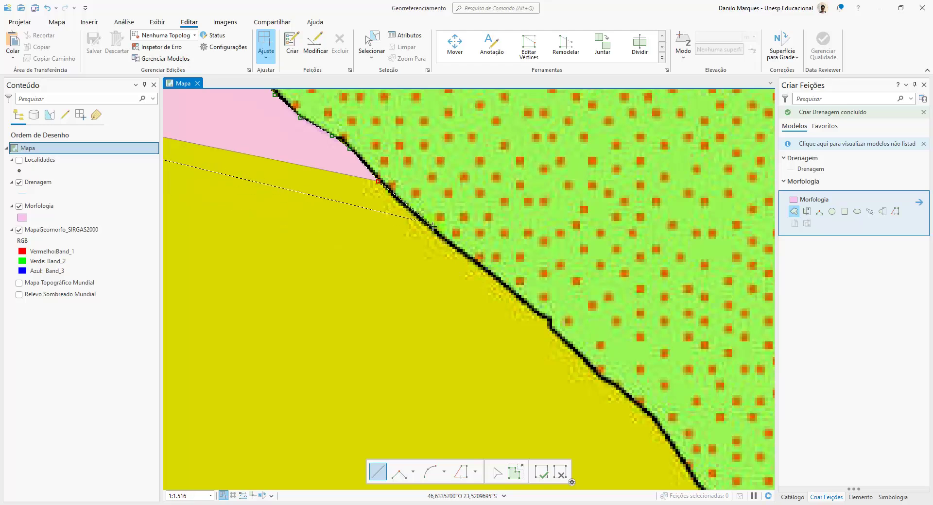
left_click(439, 235)
left_click(513, 293)
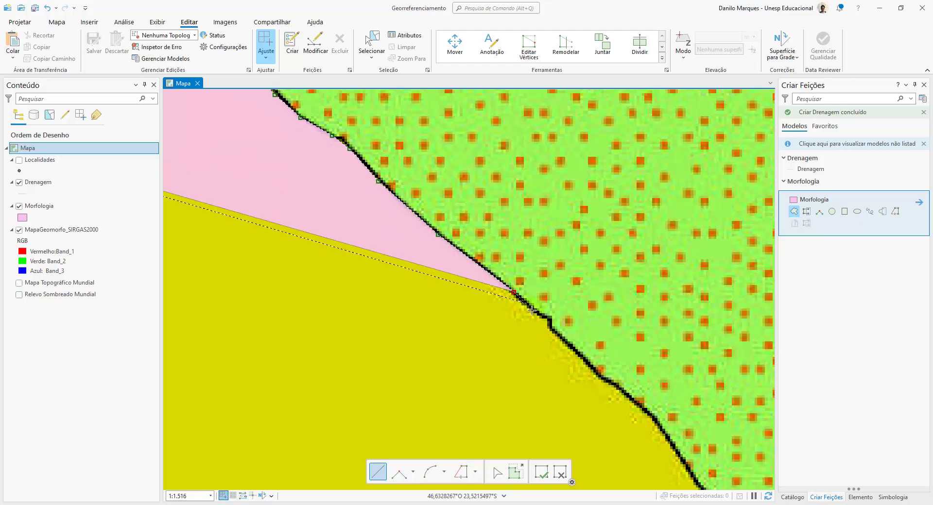
left_click(558, 338)
- Add vertices along the boundary's middle stretch, following its steeper curve to the kink where it turns southeast again
left_click_drag(559, 338, 483, 268)
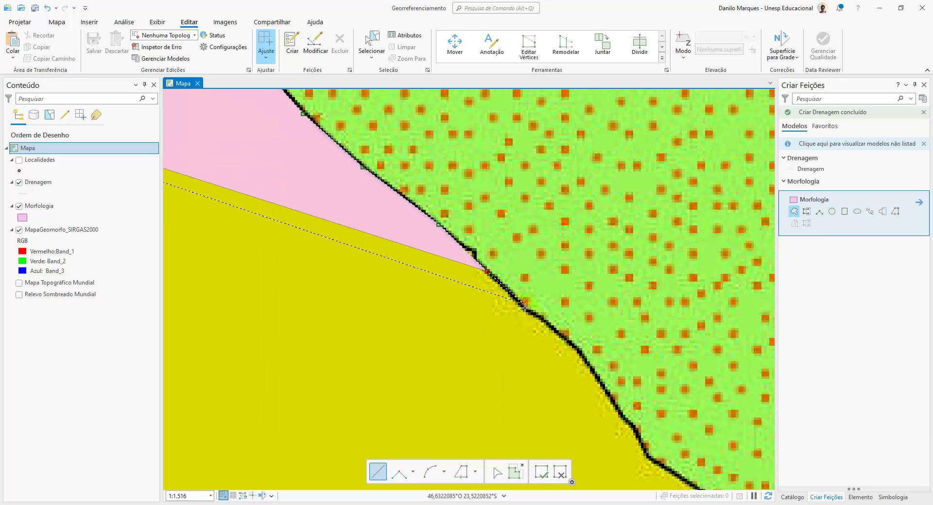
left_click(526, 310)
left_click(565, 338)
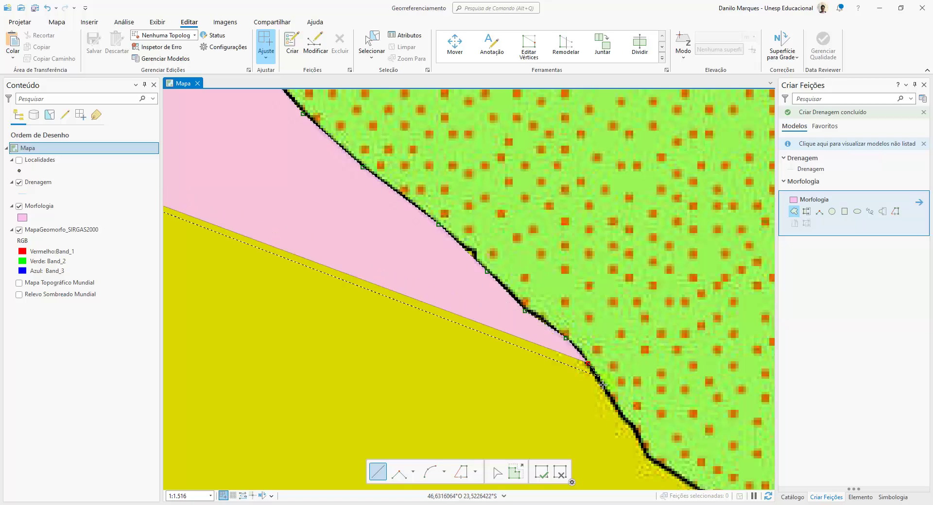
left_click(588, 364)
left_click(621, 415)
left_click(632, 428)
left_click_drag(598, 375, 482, 223)
scroll(482, 223, "down", 1)
left_click(513, 276)
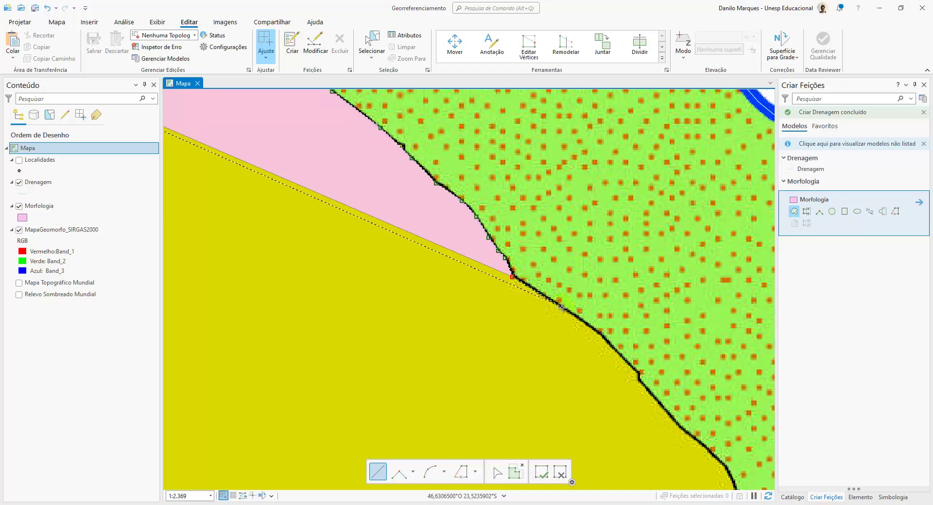
- Carry the polygon edge from the kink past the second notch and along the boundary toward the dark green area
left_click(563, 308)
left_click(605, 341)
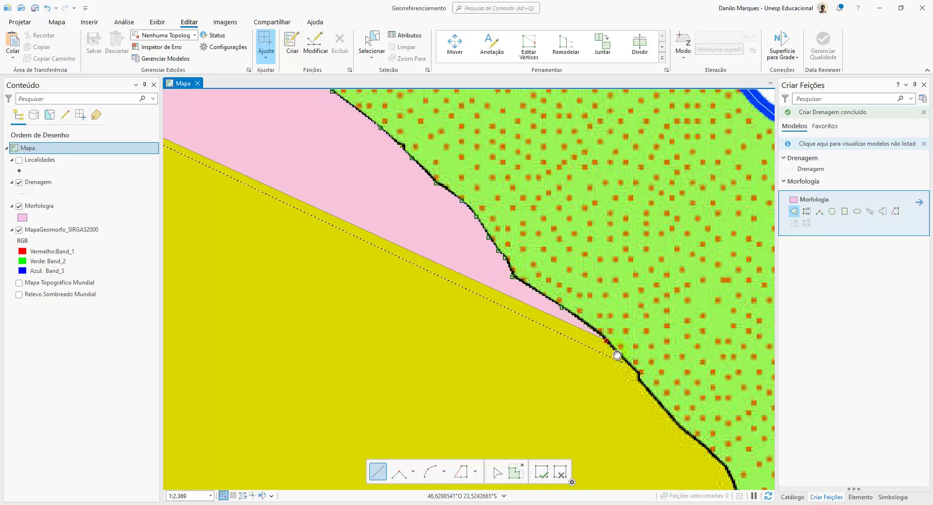
left_click_drag(618, 355, 535, 265)
left_click(549, 277)
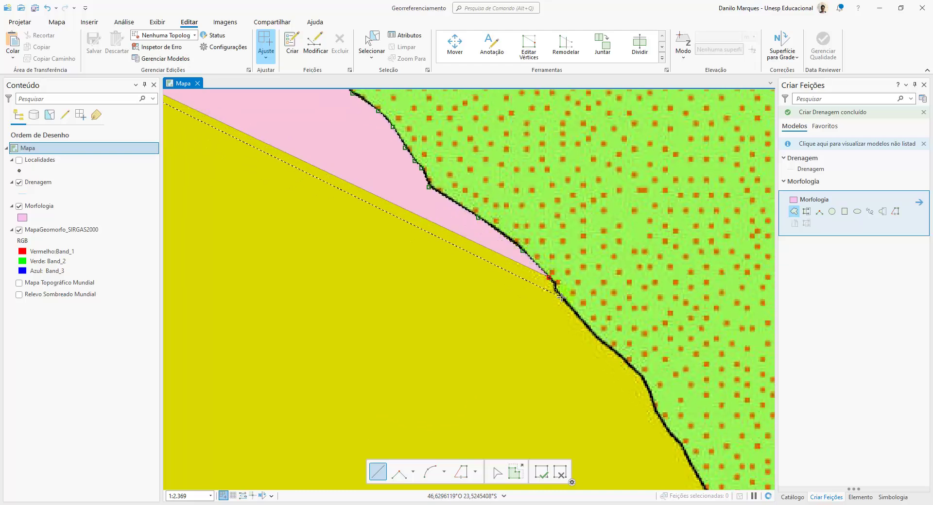
left_click(562, 299)
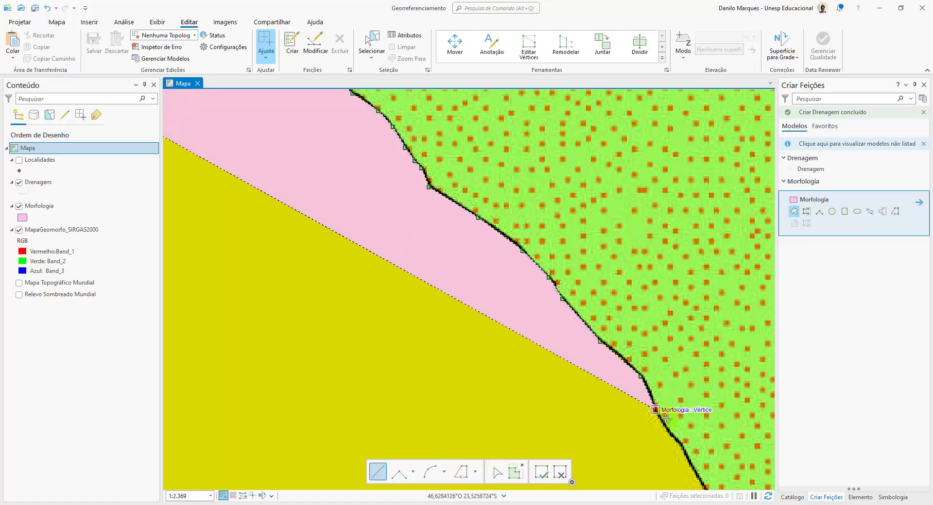
scroll(556, 263, "down", 2)
left_click(555, 263)
- Digitize the last stretch of the yellow and dotted green boundary across the next grid line to the yellow area's southern tip
left_click(575, 296)
left_click(592, 363)
left_click(610, 406)
left_click_drag(609, 411, 591, 297)
left_click(587, 344)
left_click(581, 415)
- Digitize the polygon's return edge northwest from the southern tip along the boundary between the yellow and dark green areas
scroll(578, 418, "up", 5)
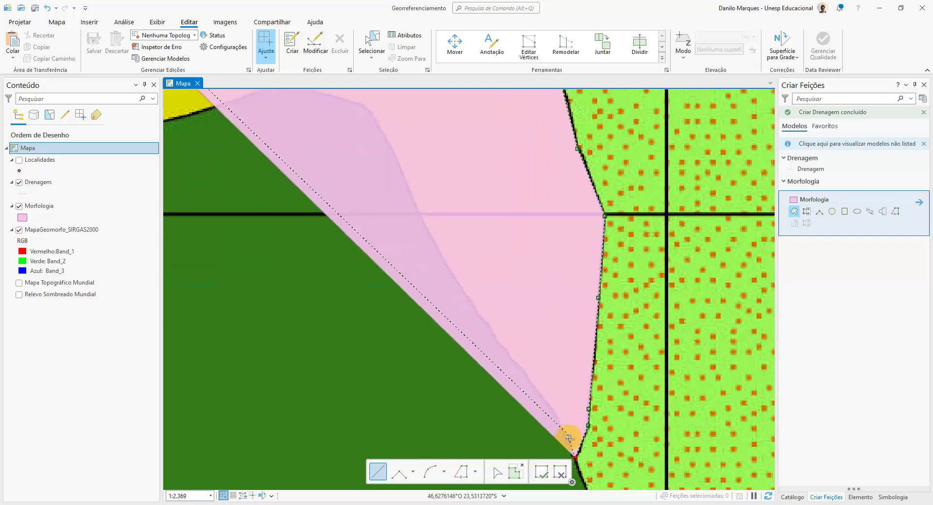
left_click(563, 432)
left_click(539, 379)
left_click(459, 278)
left_click(366, 153)
left_click_drag(366, 152, 547, 418)
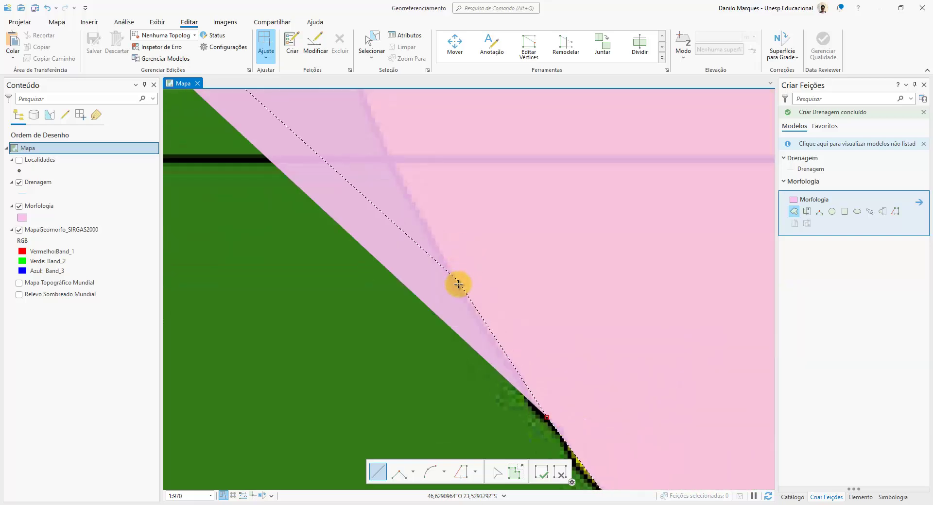
- Add polygon vertices up the northeastern edge of the dark green area, following the black boundary line
left_click(458, 285)
left_click(398, 175)
left_click_drag(398, 175, 573, 406)
left_click(506, 254)
left_click(468, 177)
left_click(429, 131)
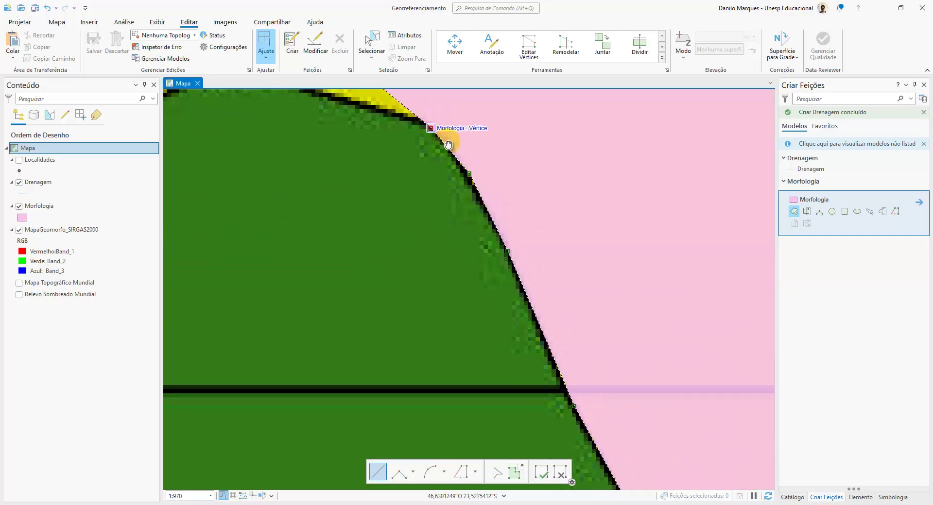
- Continue the polygon outline over the dark green area's peak and along its northern edge to its northwestern corner
left_click_drag(440, 137, 615, 236)
left_click(574, 218)
left_click(405, 168)
left_click(355, 185)
left_click(283, 209)
left_click_drag(285, 214, 552, 150)
left_click(272, 222)
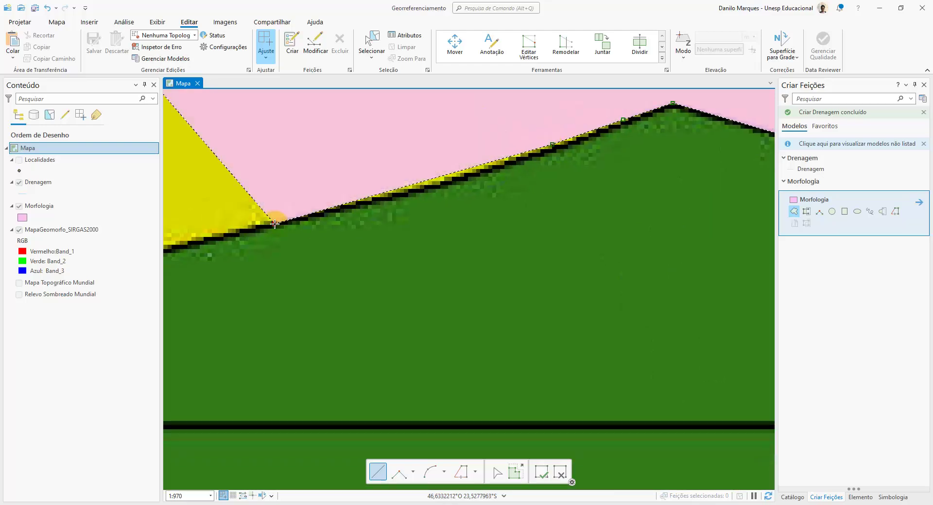
scroll(266, 251, "down", 2)
left_click_drag(289, 257, 565, 235)
left_click(294, 290)
left_click(283, 294)
left_click(257, 295)
- Continue the polygon outline northwestward along the lower part of the yellow area's western boundary
left_click_drag(261, 275, 362, 411)
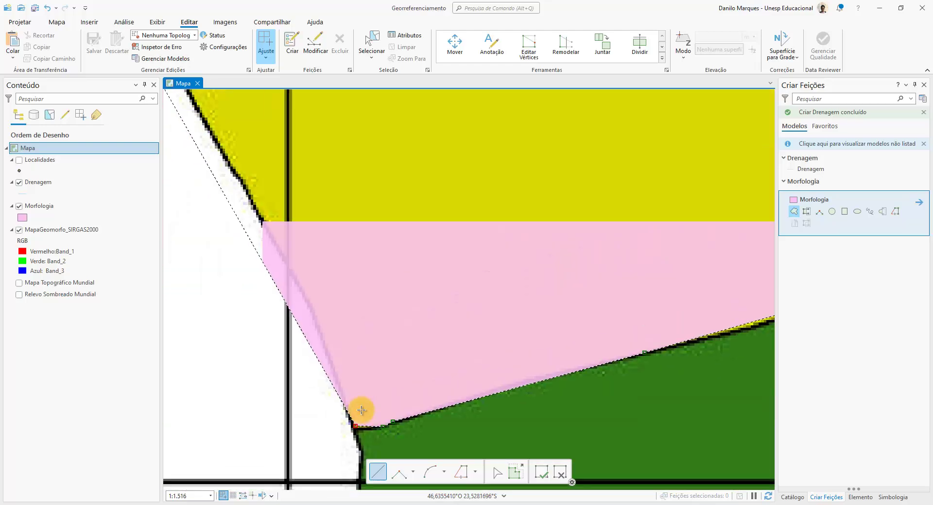
left_click(311, 309)
left_click(241, 189)
left_click_drag(245, 190, 437, 478)
left_click(297, 237)
left_click_drag(297, 236, 438, 468)
left_click(353, 334)
left_click_drag(355, 328, 467, 480)
left_click(351, 343)
left_click_drag(354, 350, 411, 444)
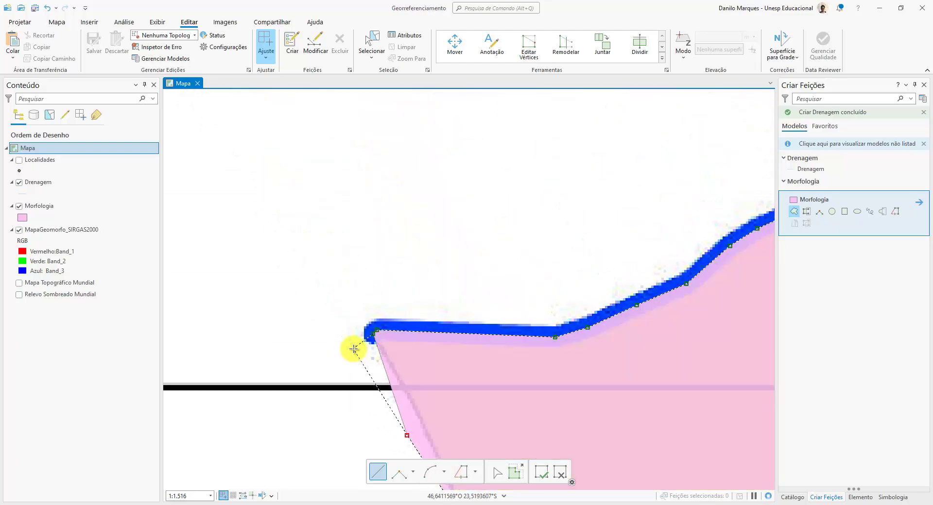
left_click_drag(493, 378, 410, 183)
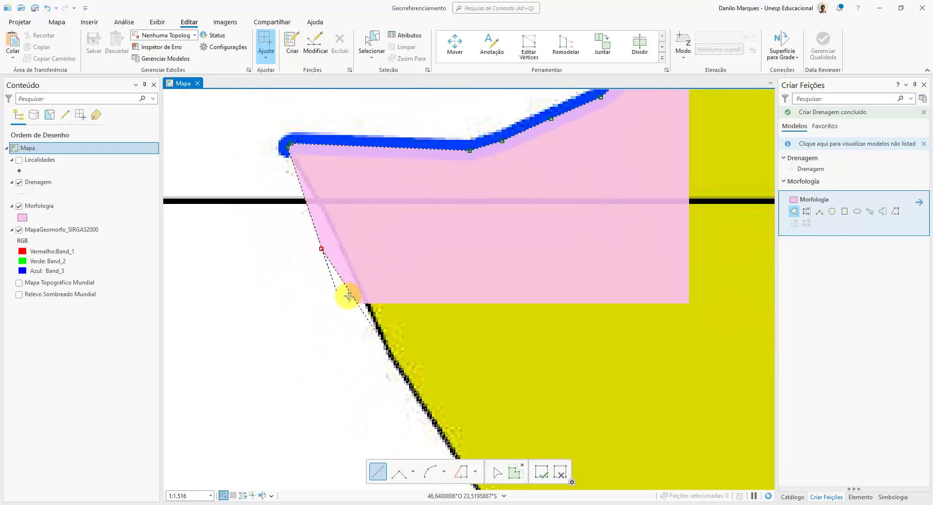
double_click(341, 249)
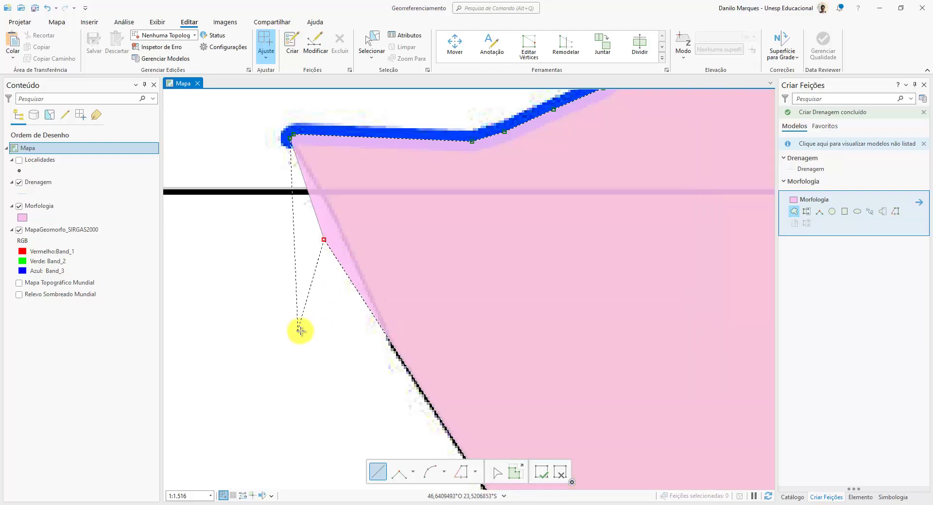
key("Escape")
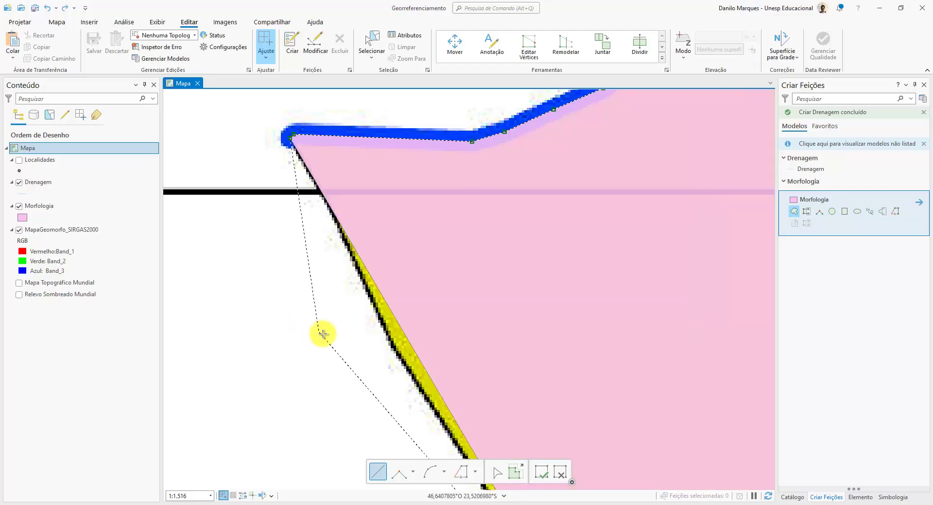
- Trace the upper part of the yellow area's western boundary toward the blue river line and finish the Morfologia polygon
left_click_drag(452, 333, 392, 235)
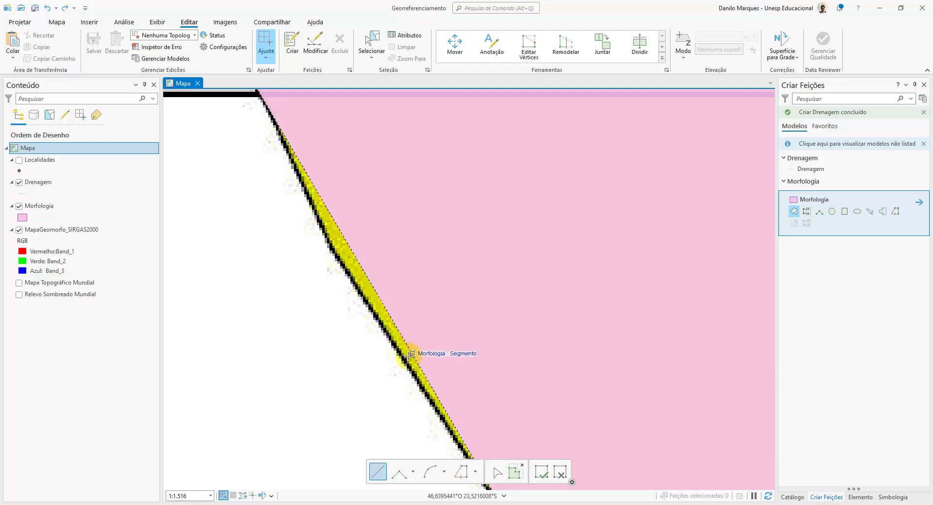
double_click(369, 282)
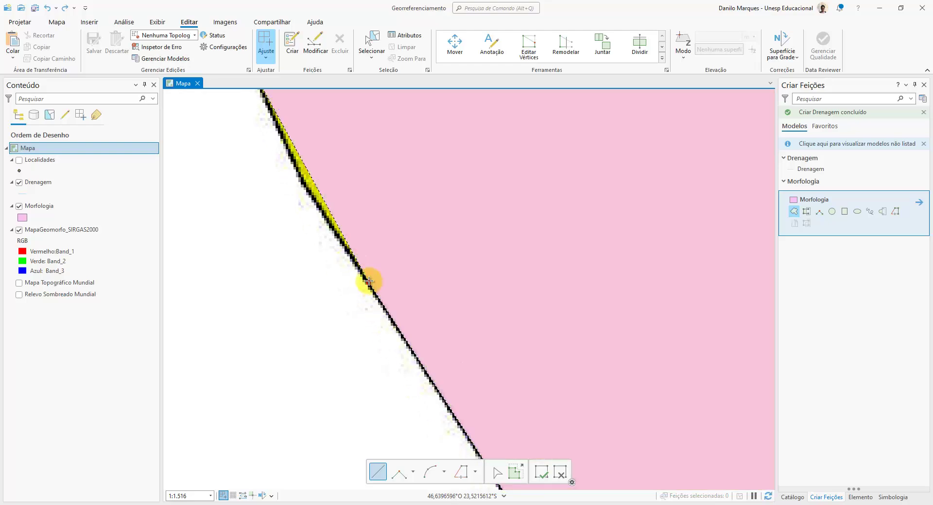
left_click(295, 171)
left_click_drag(295, 171, 339, 289)
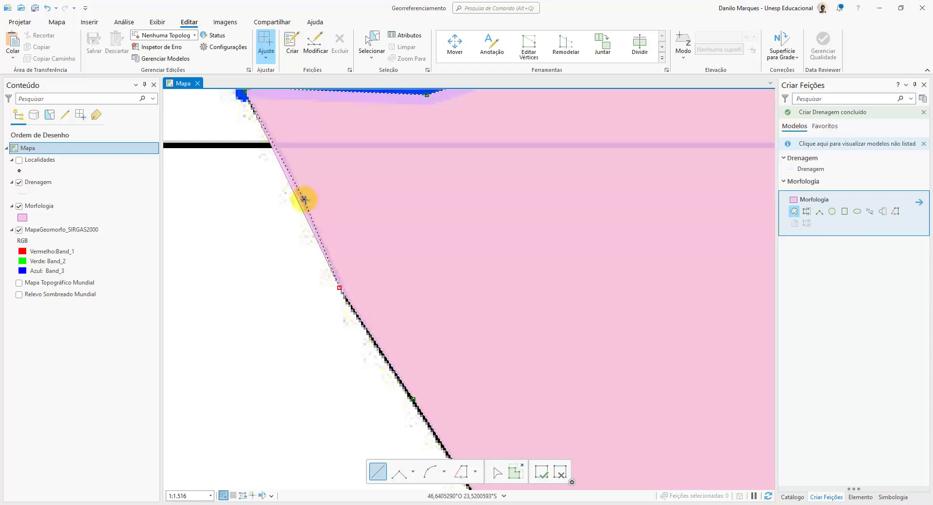
left_click(303, 199)
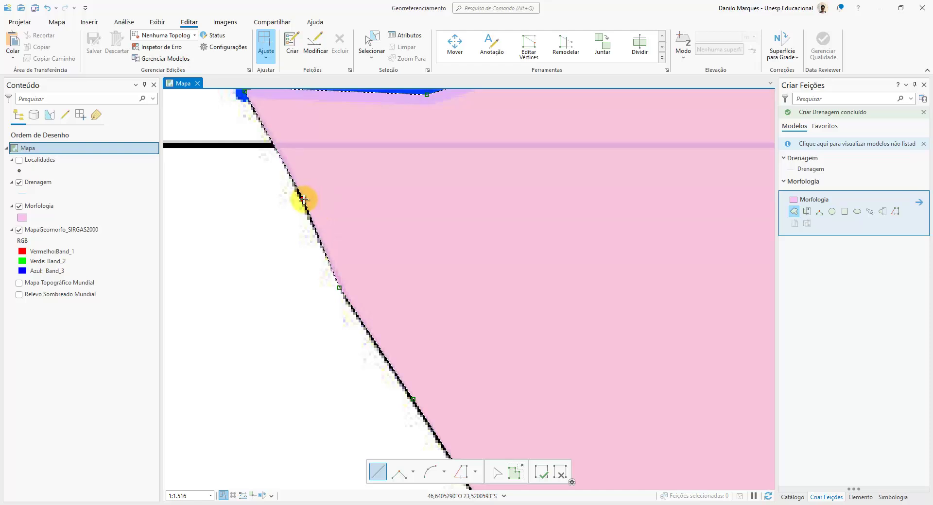
double_click(277, 149)
scroll(348, 210, "down", 6)
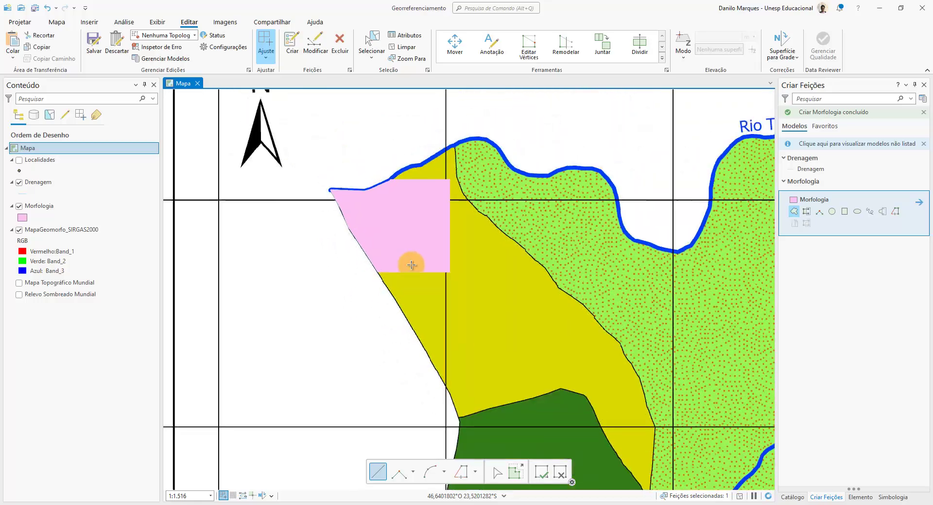
- Open the Morfologia attribute table and set the new polygon's Morfologia value to "Planície de Inundação"
left_click_drag(665, 370, 437, 122)
left_click_drag(680, 447, 443, 135)
left_click_drag(614, 237, 544, 126)
left_click_drag(379, 447, 719, 277)
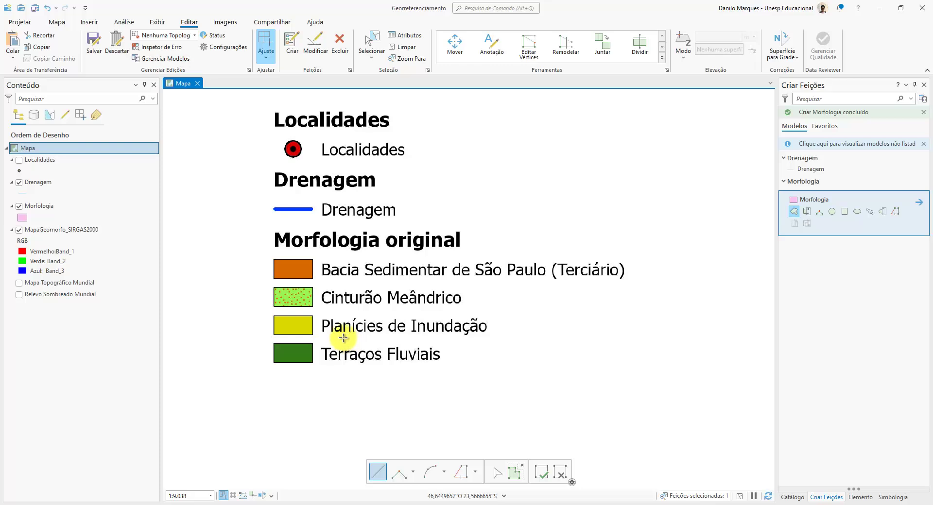
right_click(41, 212)
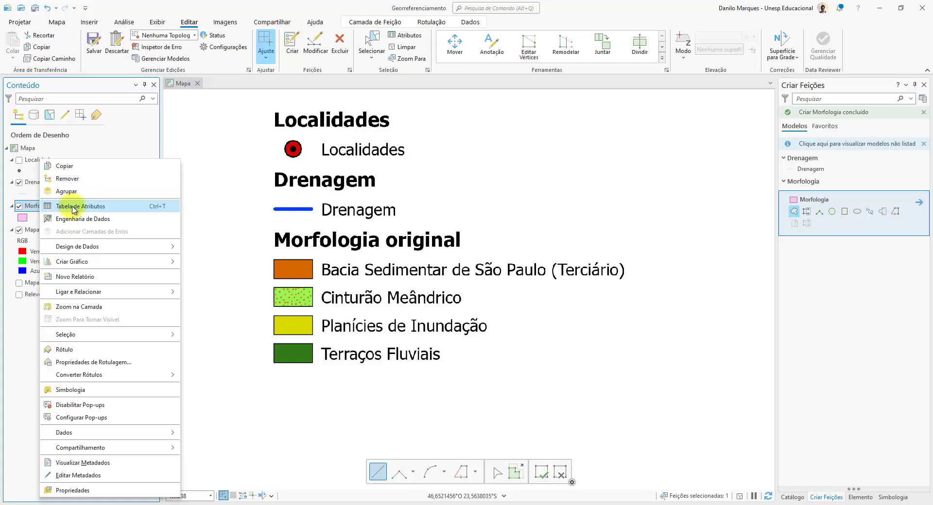
left_click(74, 210)
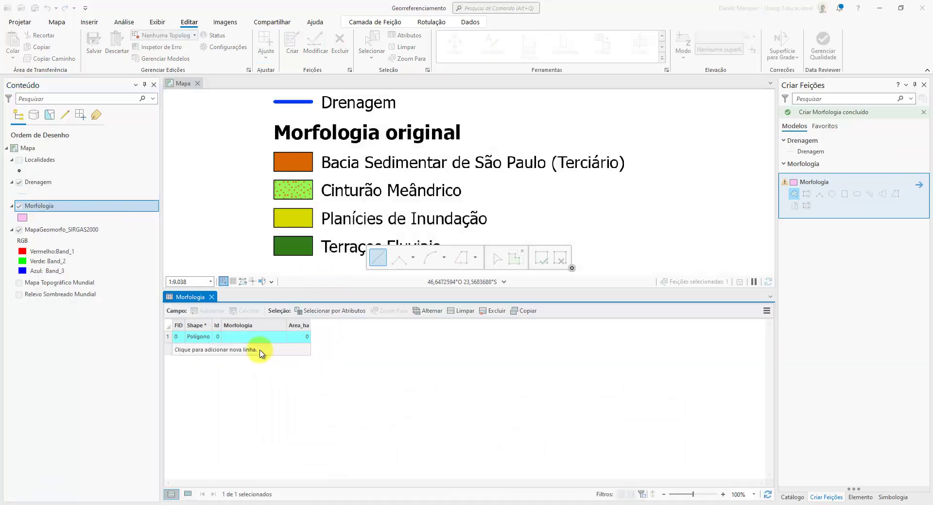
double_click(256, 338)
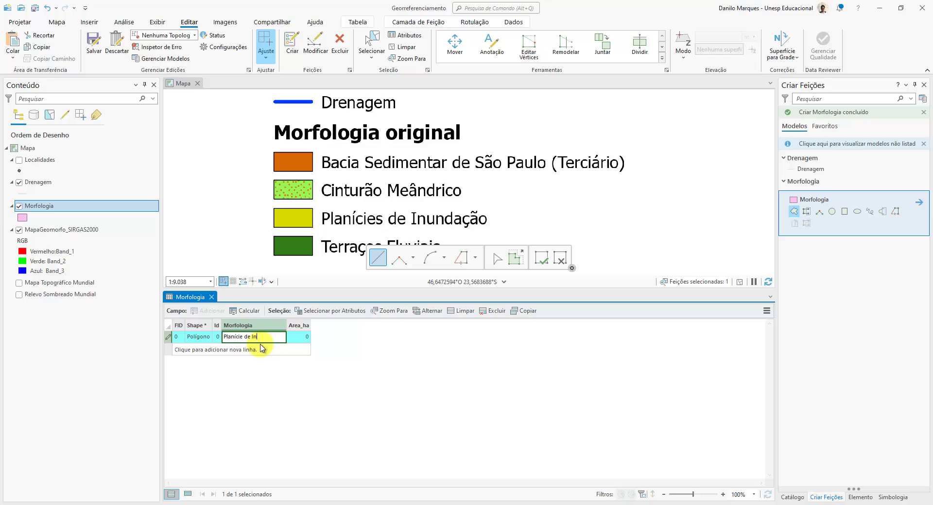
type("Planície de Inundação")
key("Return")
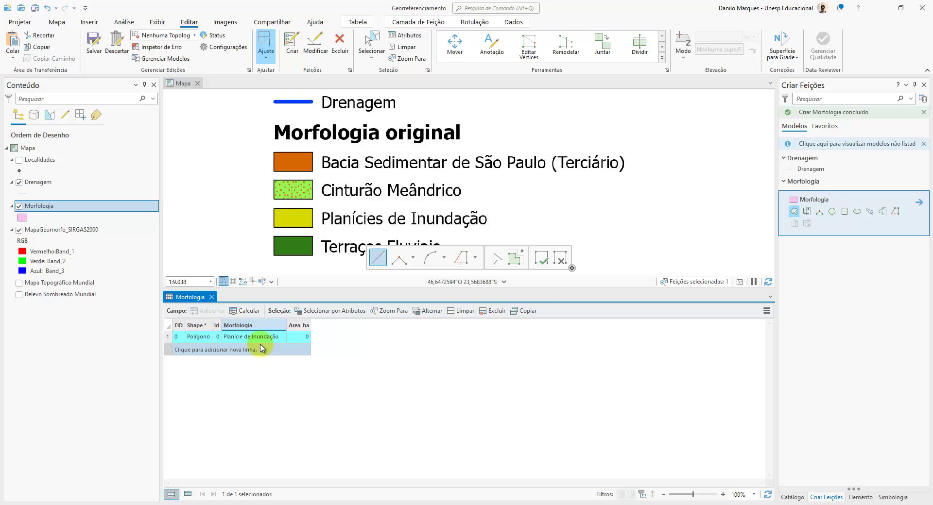
- Reduce the attribute table's height and save all edits
left_click_drag(325, 289, 323, 366)
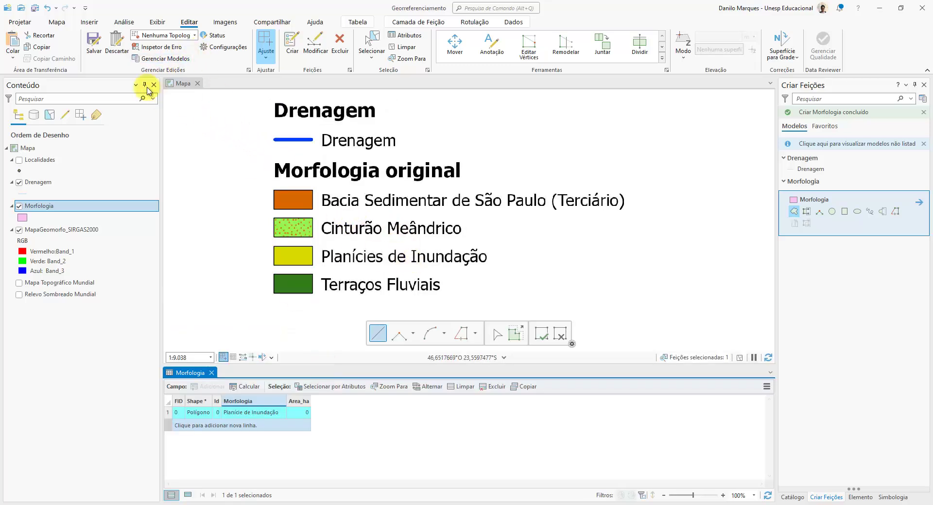
left_click(94, 44)
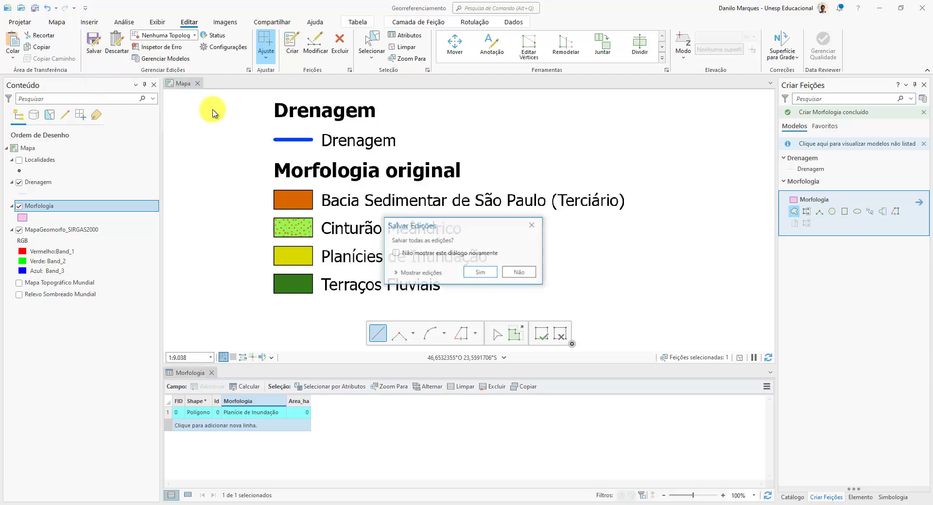
left_click(482, 271)
- Examine the finished polygon, the legend classes and the dark green area that borders the polygon to the south
scroll(427, 258, "down", 3)
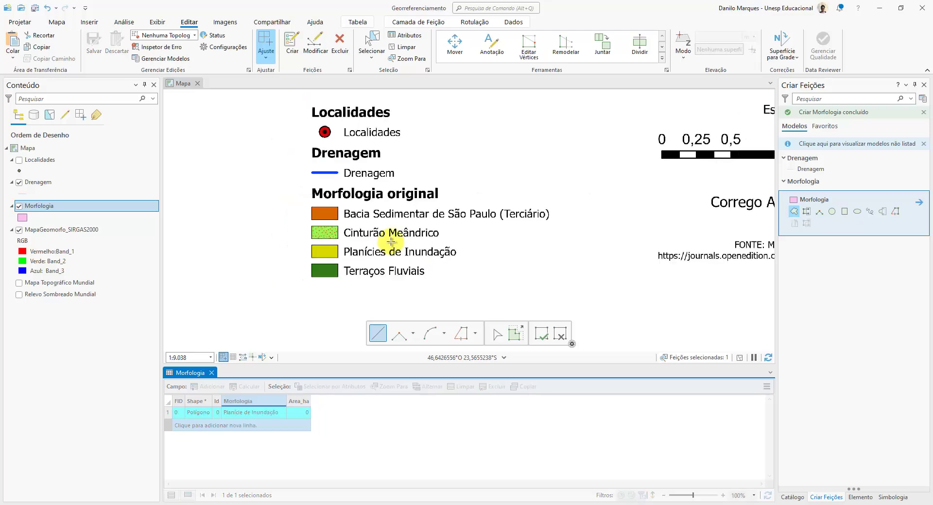
left_click_drag(382, 146, 427, 304)
left_click_drag(518, 130, 427, 287)
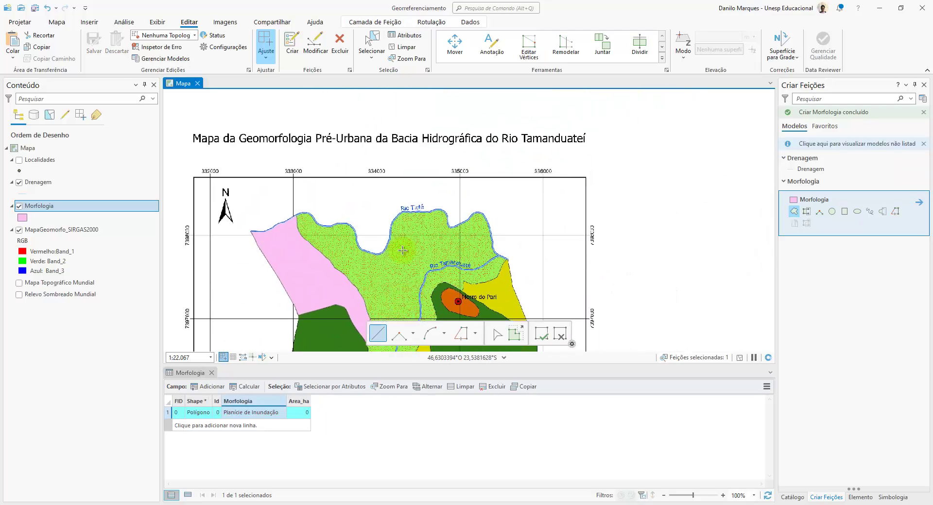
left_click_drag(441, 141, 476, 87)
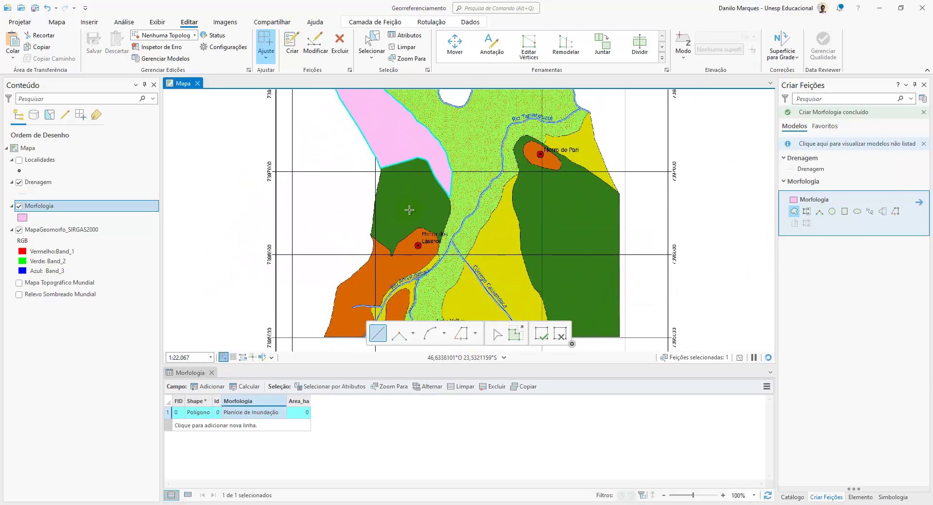
left_click_drag(317, 270, 277, 241)
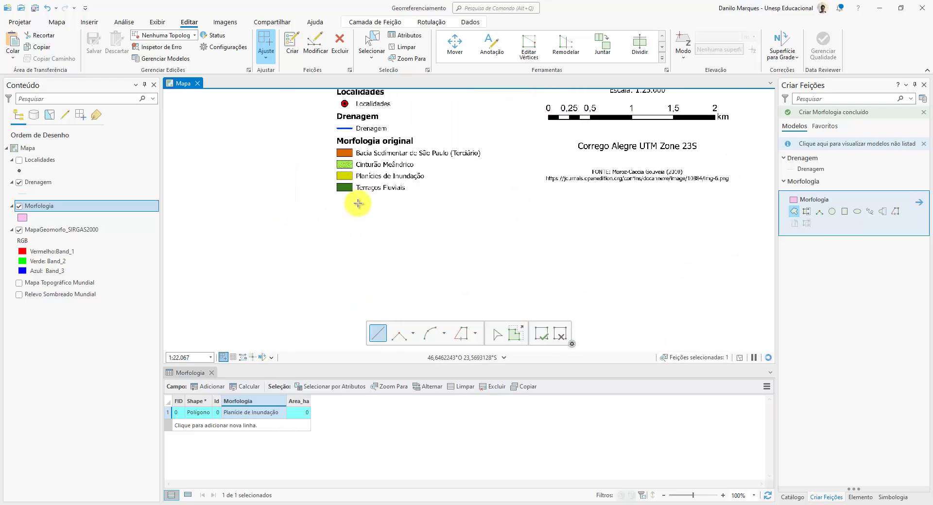
scroll(371, 195, "up", 2)
left_click_drag(423, 176, 403, 275)
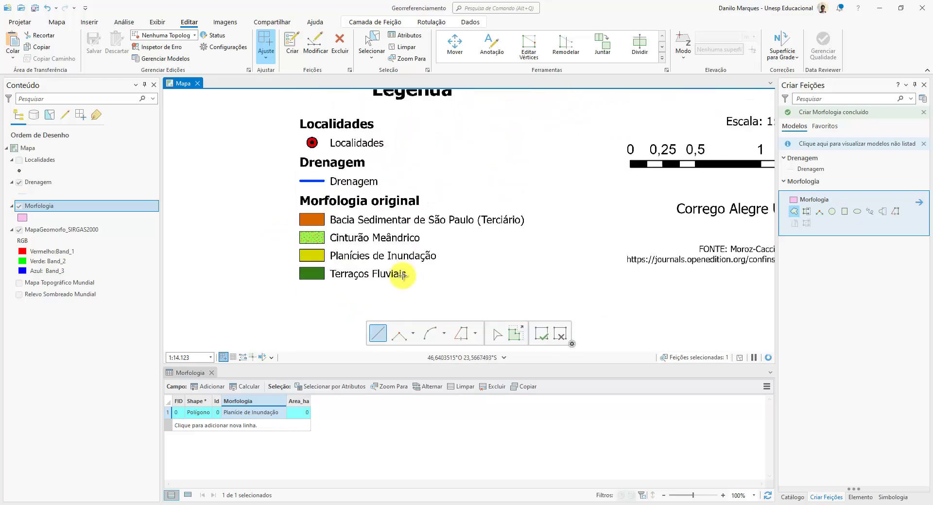
left_click_drag(454, 129, 435, 274)
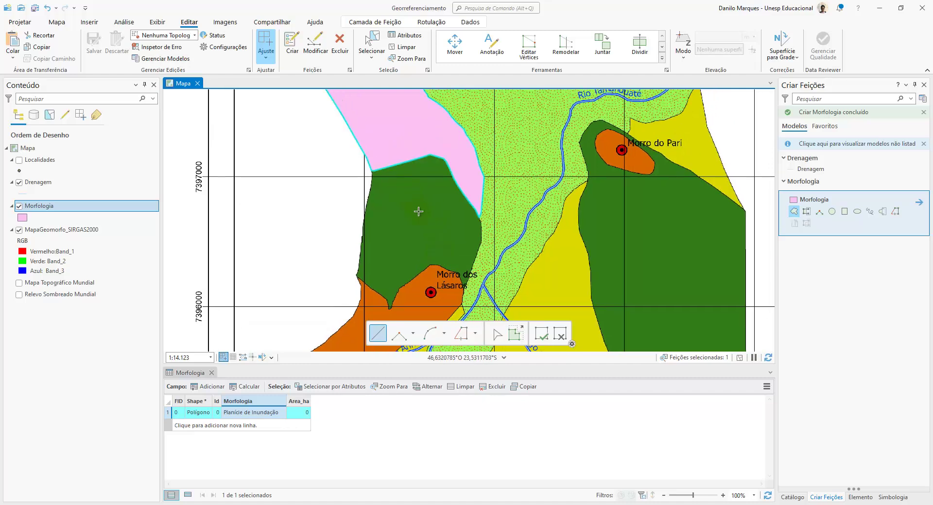
left_click_drag(425, 207, 422, 304)
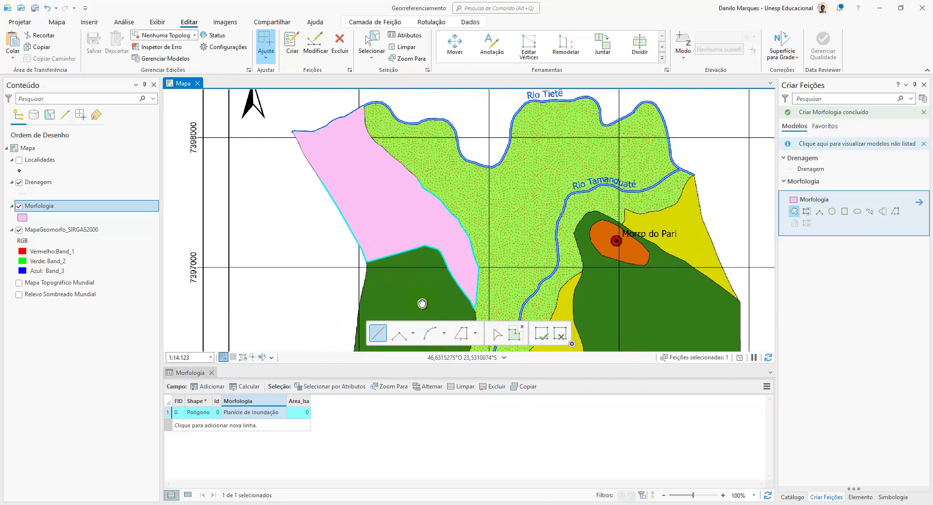
left_click_drag(410, 230, 389, 147)
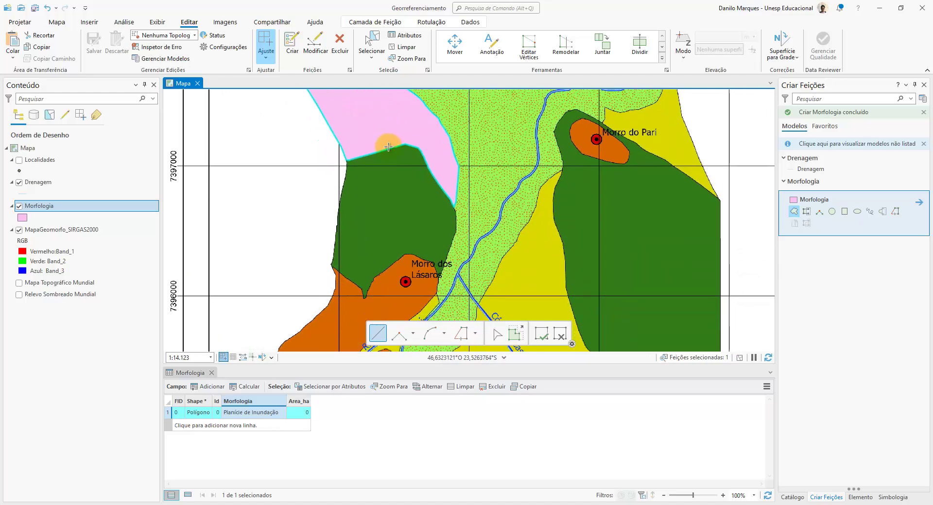
left_click(406, 149)
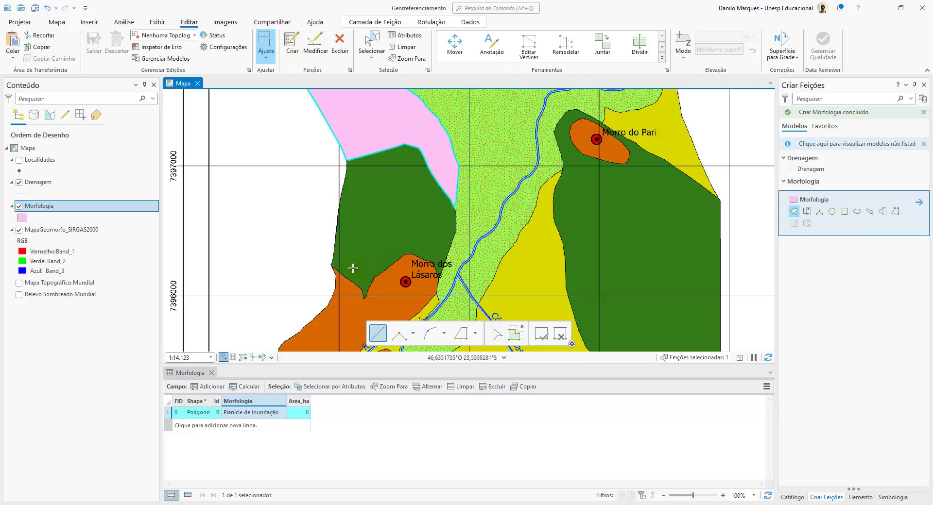
- Start a Morfologia polygon for the dark green area, using Trace along the existing polygon's edge from its western corner to its southern tip
left_click(896, 213)
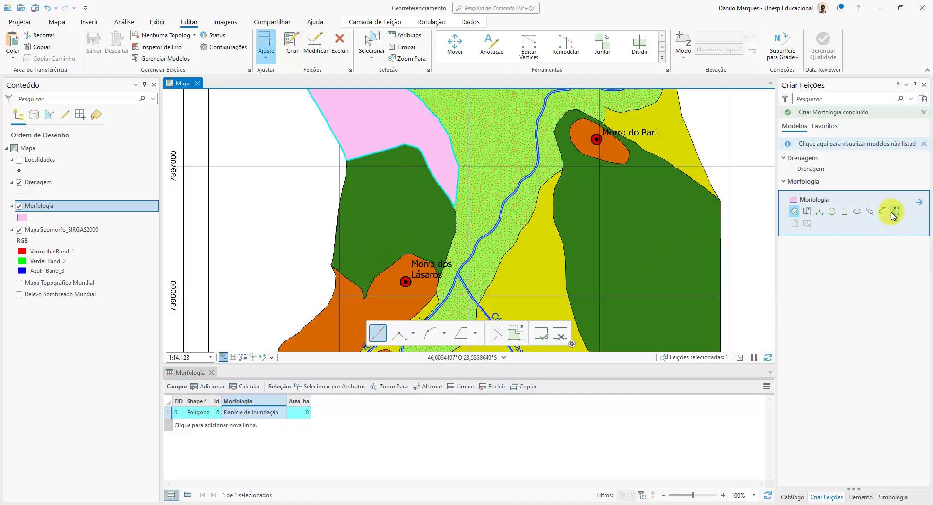
left_click(463, 335)
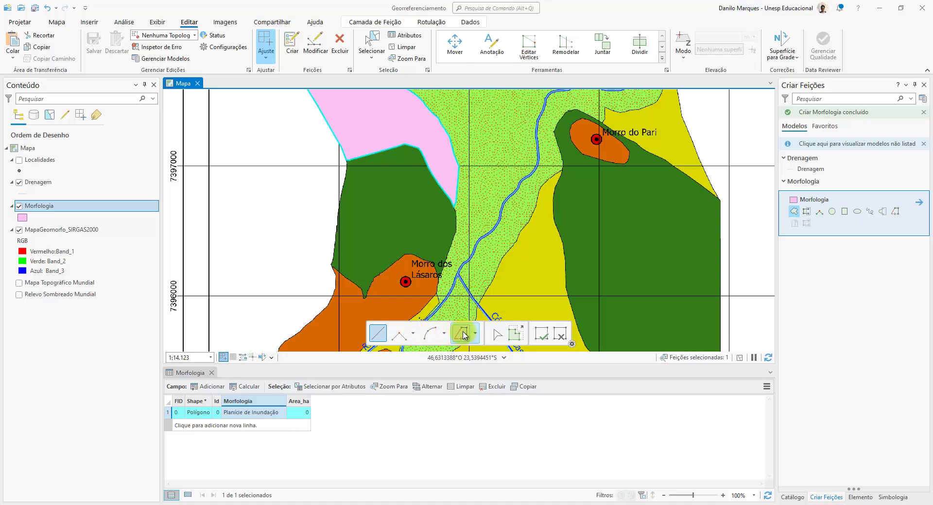
left_click(463, 334)
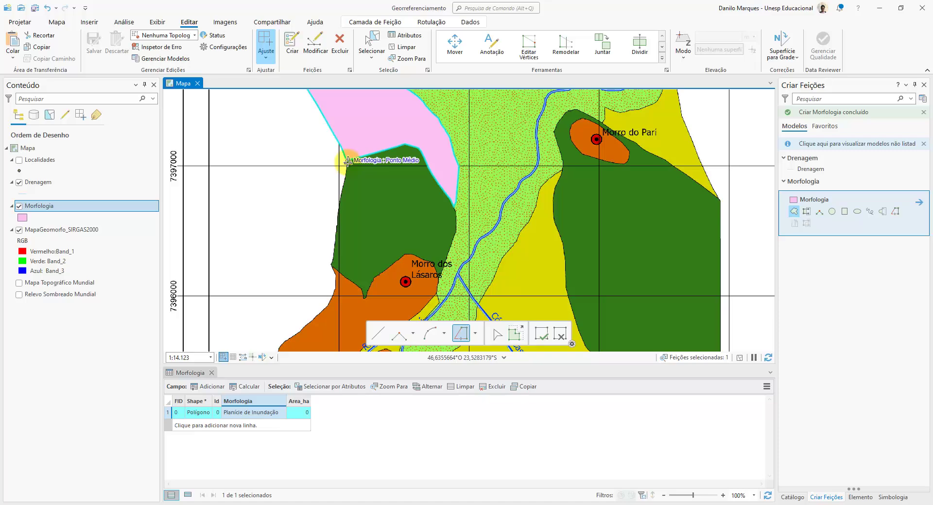
scroll(348, 162, "up", 3)
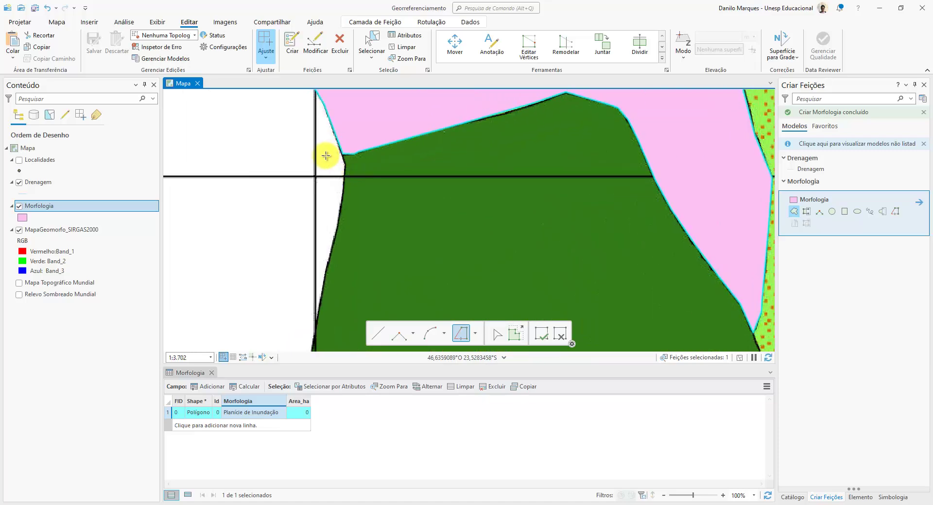
left_click(343, 153)
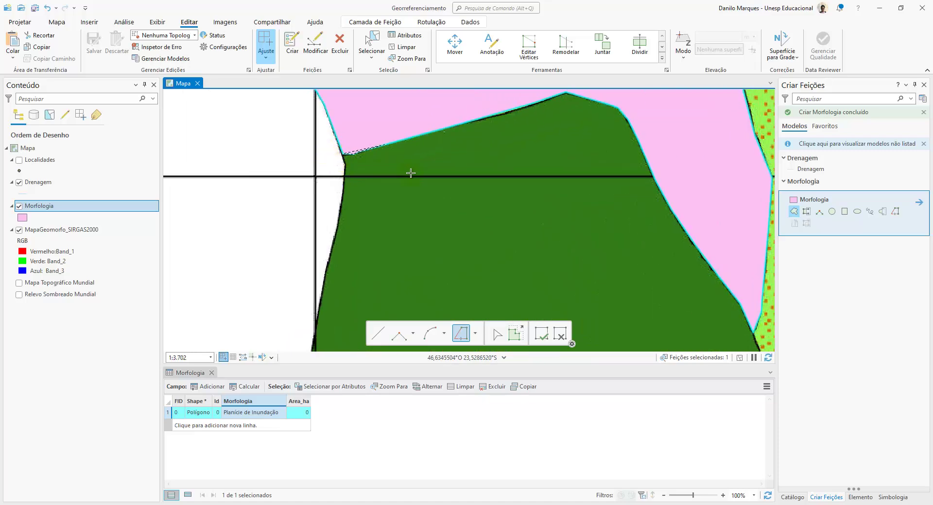
left_click_drag(643, 253, 549, 152)
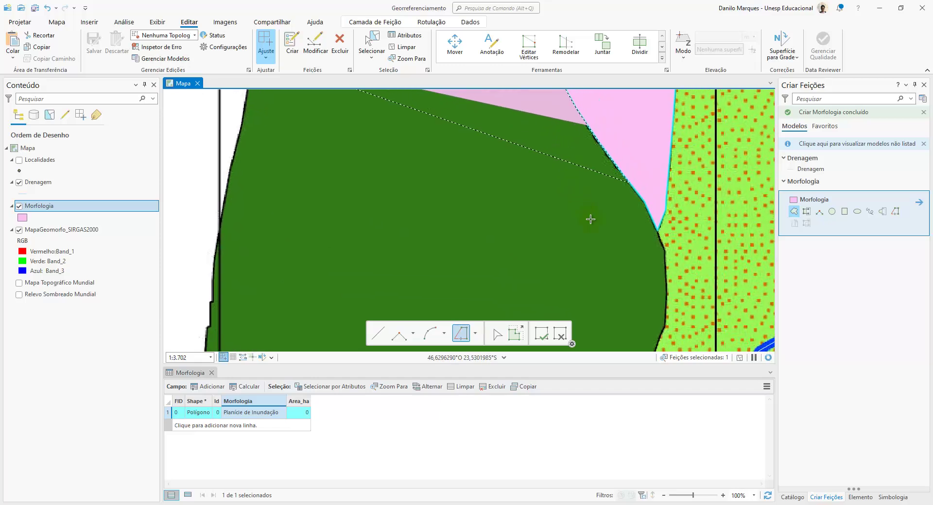
left_click(653, 228)
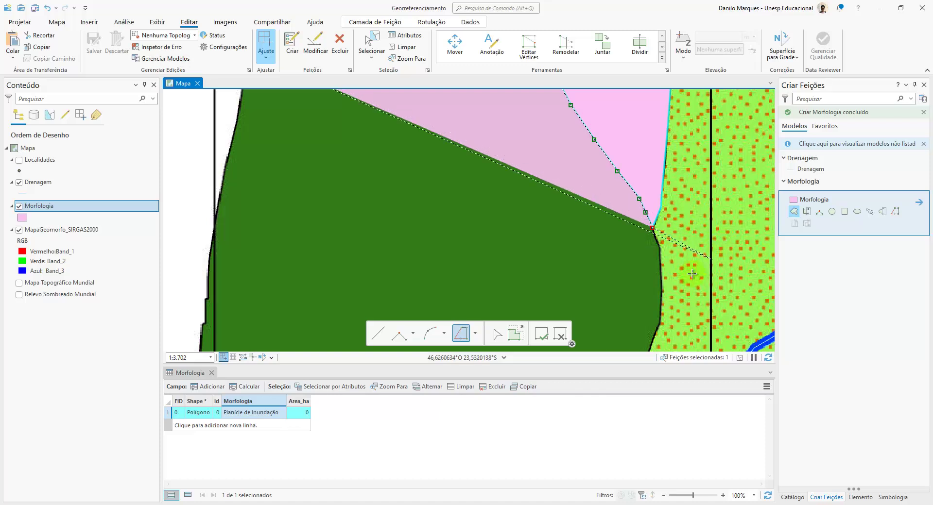
- Switch the sketch from Trace to straight segments and digitize the dark green area's eastern boundary down to its southeastern tip beside Morro dos Lásaros
left_click(793, 213)
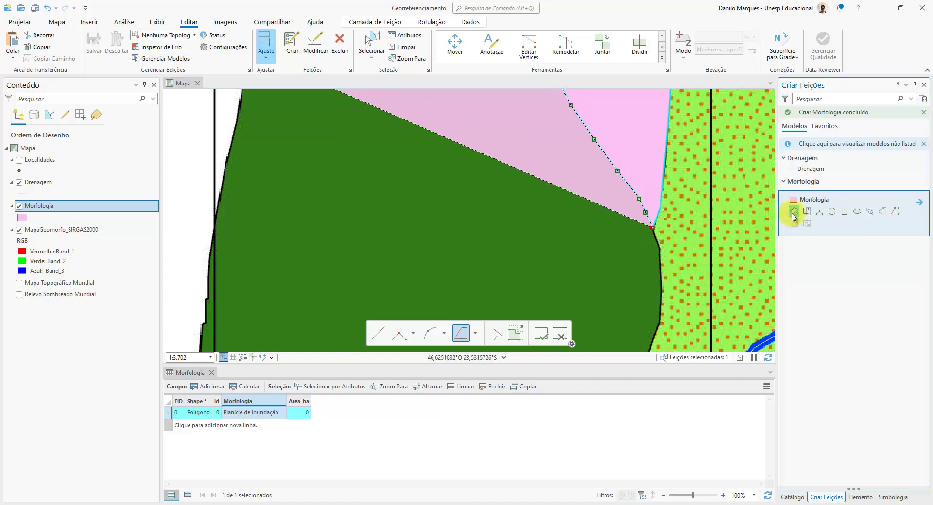
left_click(686, 260)
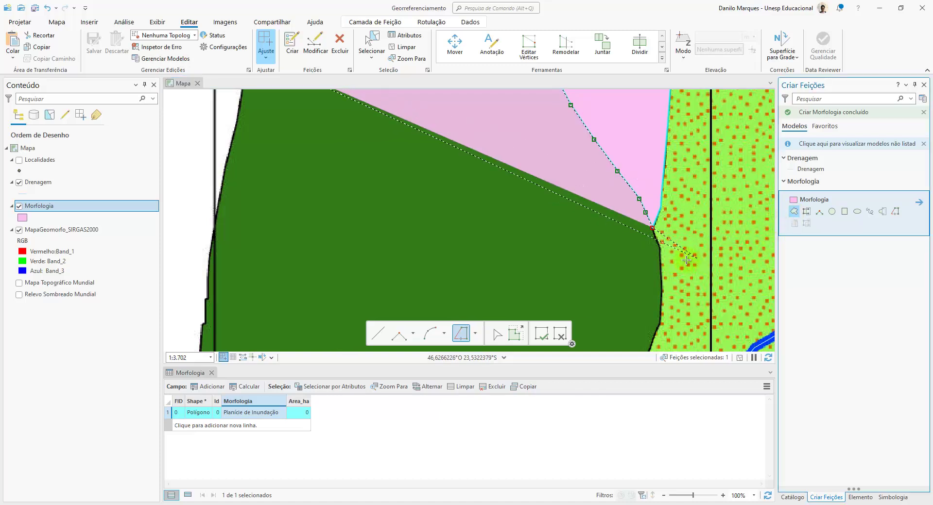
left_click(659, 246)
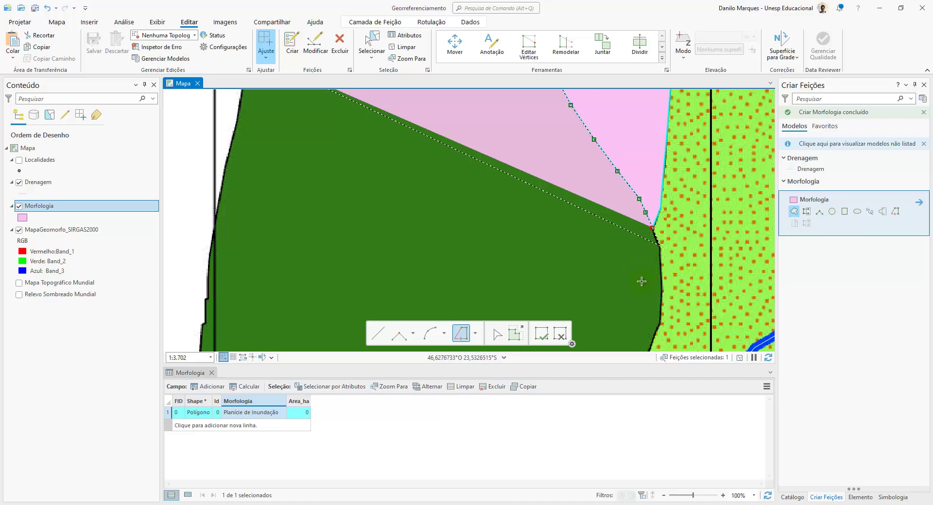
left_click_drag(641, 282, 591, 245)
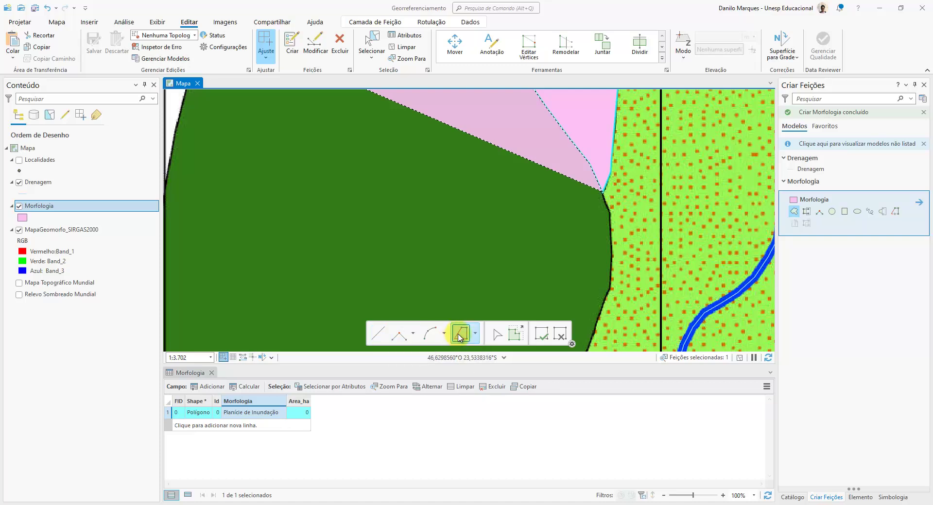
left_click(383, 338)
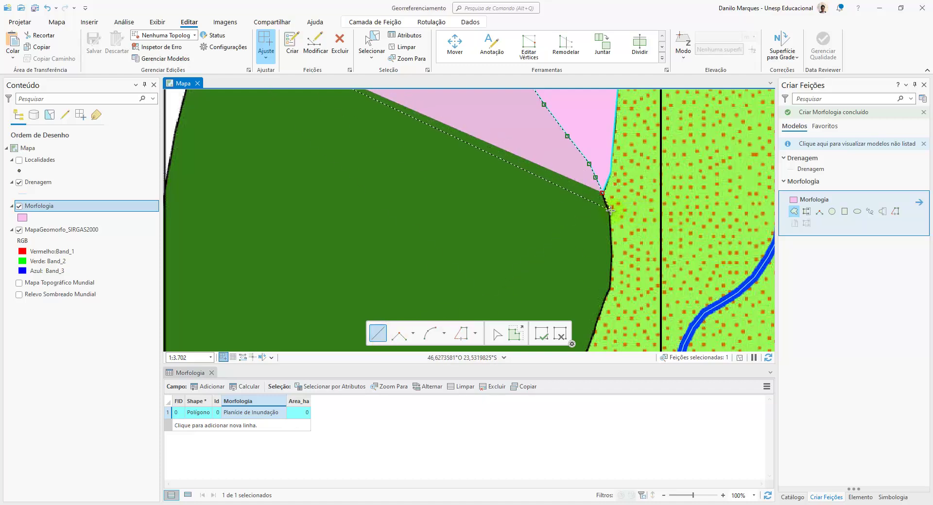
left_click(604, 267)
left_click_drag(602, 250, 621, 157)
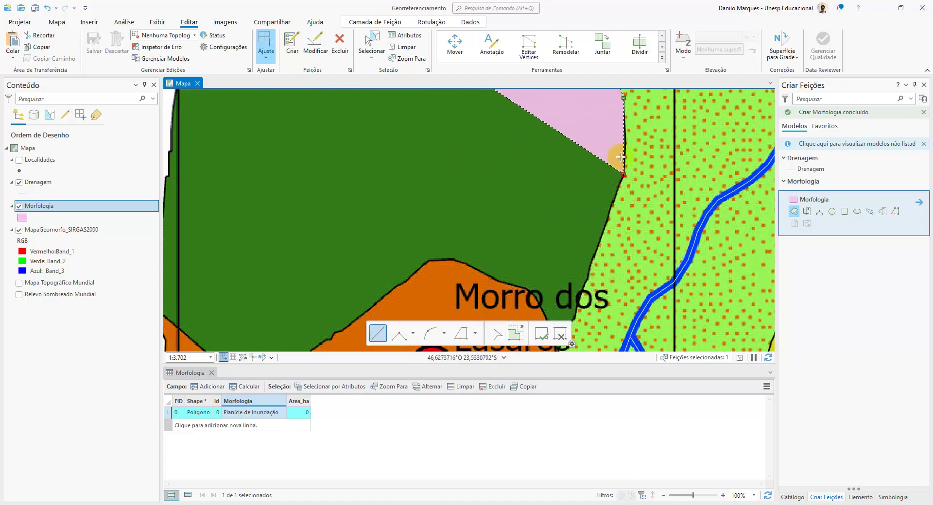
left_click(607, 221)
left_click_drag(584, 281, 589, 213)
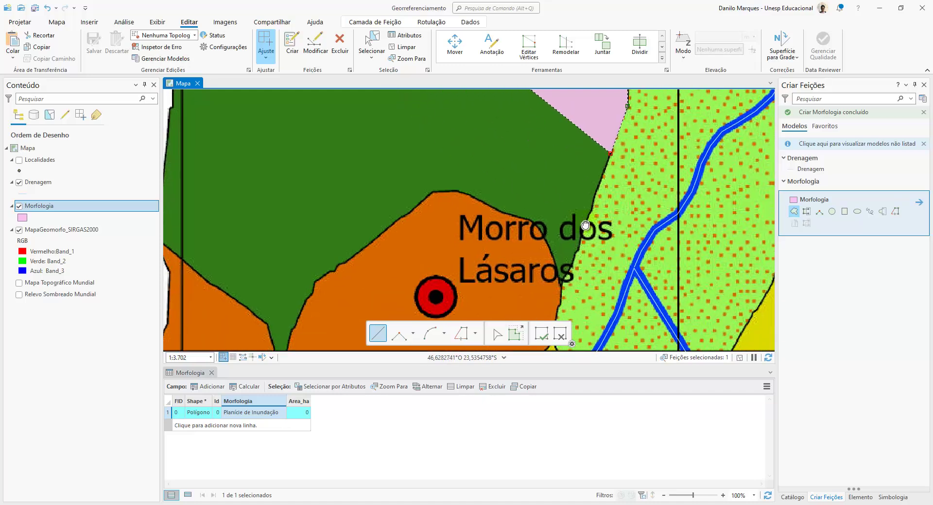
left_click(589, 213)
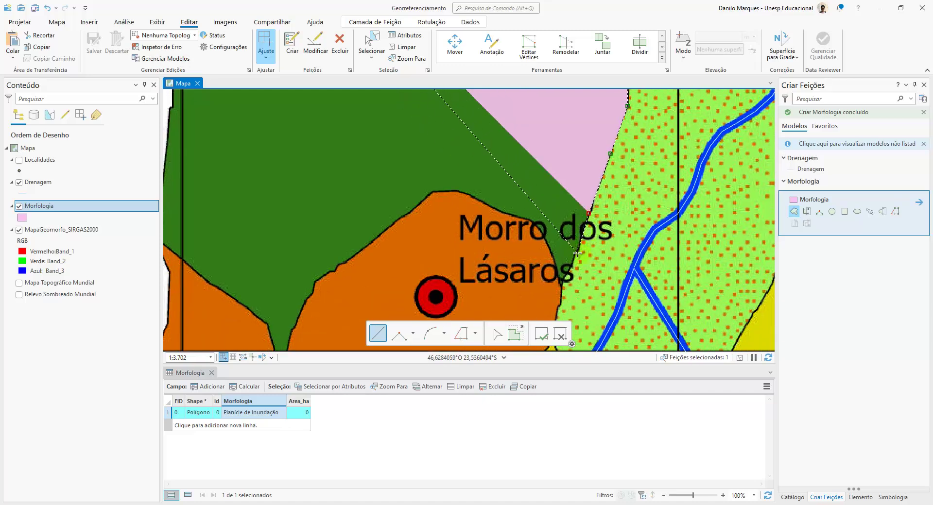
left_click(577, 253)
left_click(561, 287)
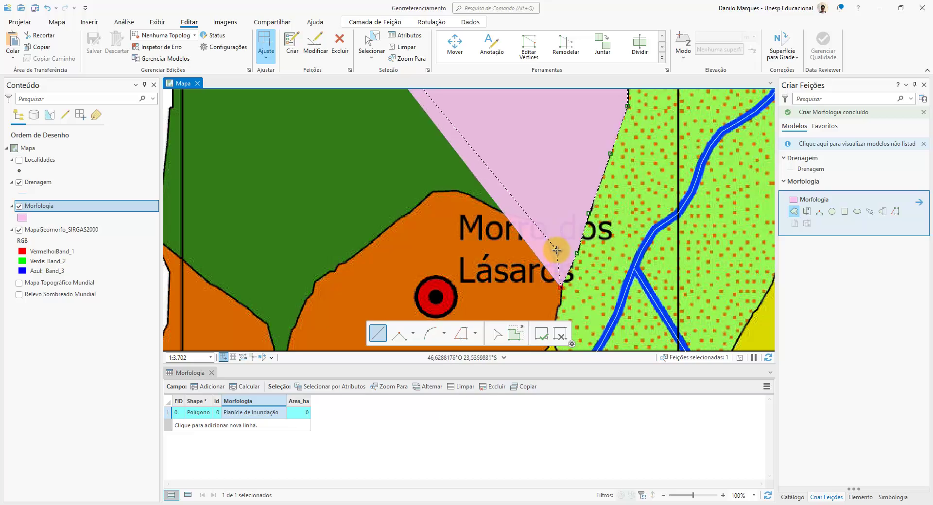
- Continue the polygon westward along the dark green area's border with the orange Morro dos Lásaros area, over the orange area's rounded top
scroll(561, 284, "up", 2)
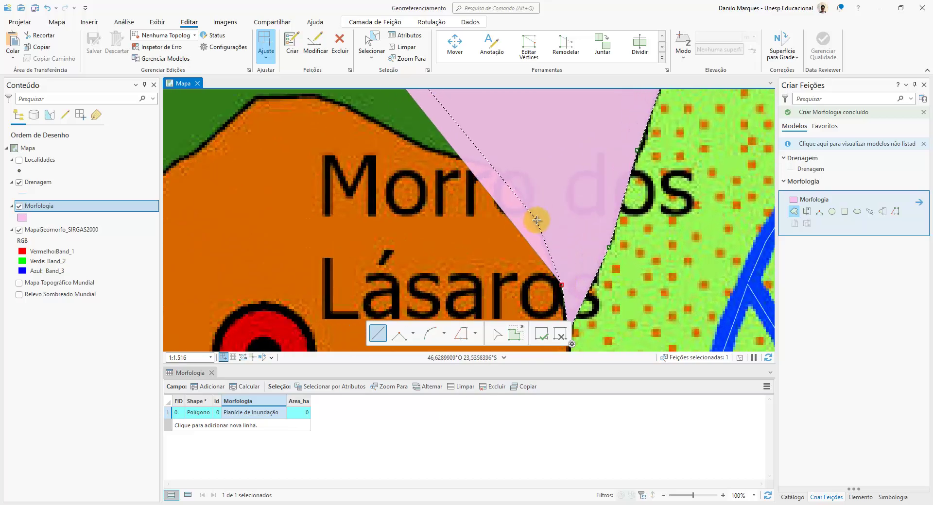
scroll(525, 192, "up", 2)
scroll(607, 266, "down", 2)
left_click(588, 259)
left_click(541, 232)
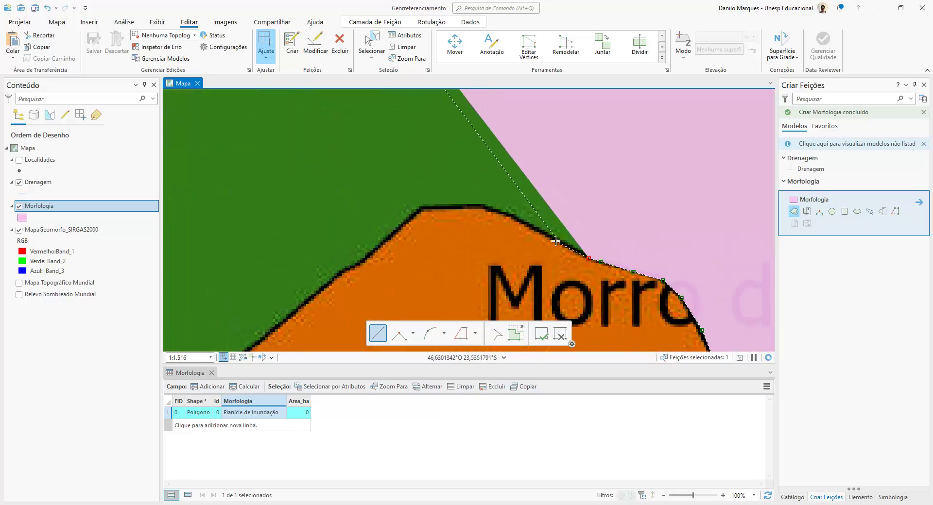
left_click(497, 210)
left_click(475, 208)
left_click(421, 209)
left_click(389, 238)
left_click(363, 261)
left_click_drag(345, 269, 522, 150)
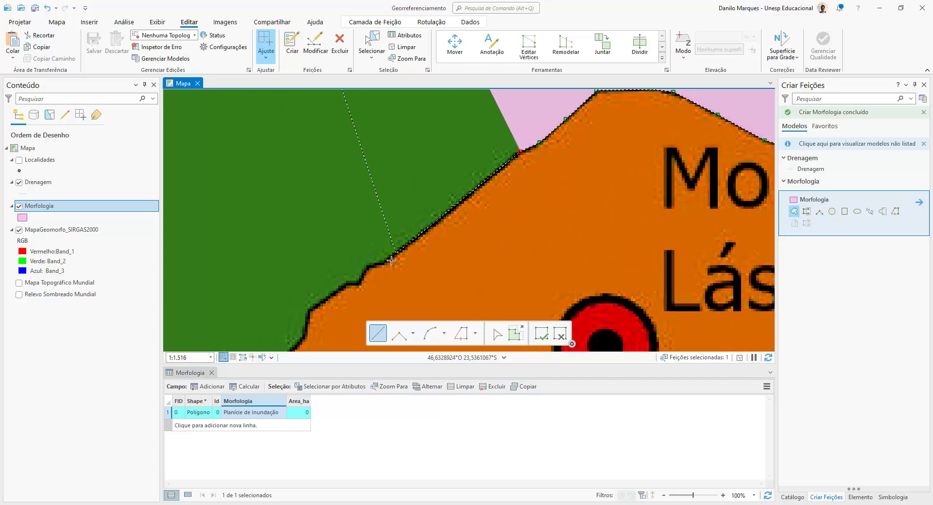
- Digitize the dark green area's boundary southwestward down the orange area's western slope, towards the narrow southern tip
left_click(431, 228)
left_click(387, 254)
left_click(355, 278)
left_click_drag(355, 278, 376, 205)
left_click(360, 235)
left_click(343, 265)
left_click_drag(344, 280, 397, 167)
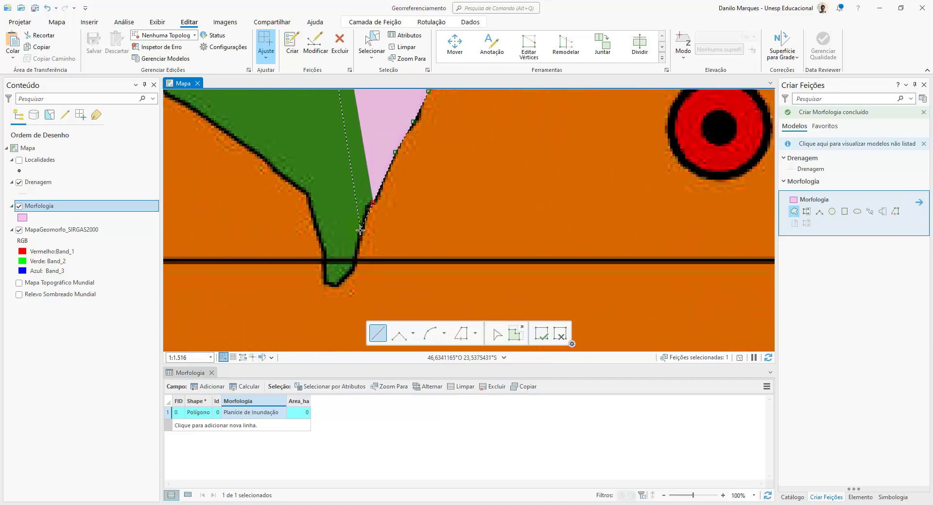
- Outline the dark green area's narrow southern tip with vertices down its eastern side, around the end and up its western side
left_click(360, 230)
left_click(357, 251)
left_click(349, 276)
left_click(326, 282)
left_click(323, 266)
left_click(321, 241)
left_click(311, 210)
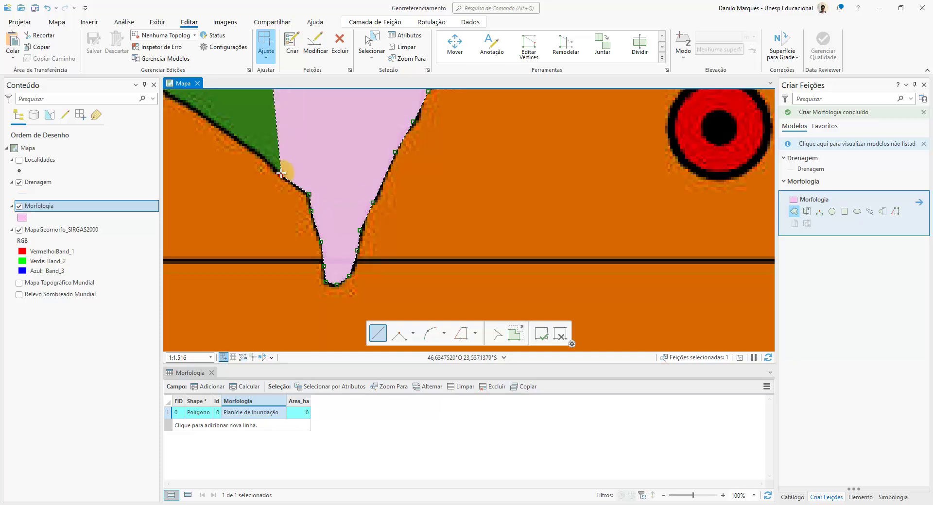
- Continue the outline northwestward from the narrow tip along the orange border up to the dark green area's western edge
left_click_drag(310, 200, 459, 322)
left_click(459, 316)
left_click(430, 296)
left_click(351, 237)
left_click(312, 212)
left_click(267, 174)
left_click(194, 117)
left_click_drag(193, 117, 374, 167)
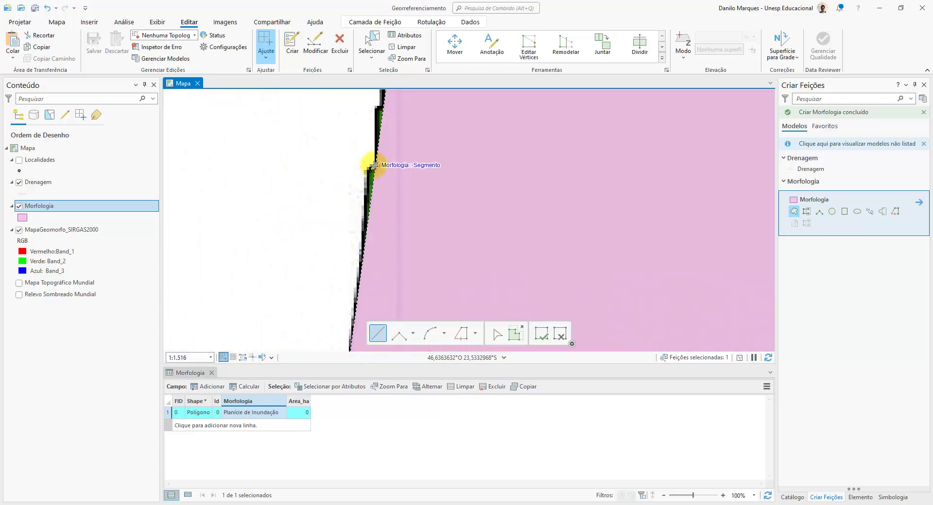
- Digitize the dark green area's western edge northward to the first polygon's corner and finish the polygon
scroll(372, 167, "up", 4)
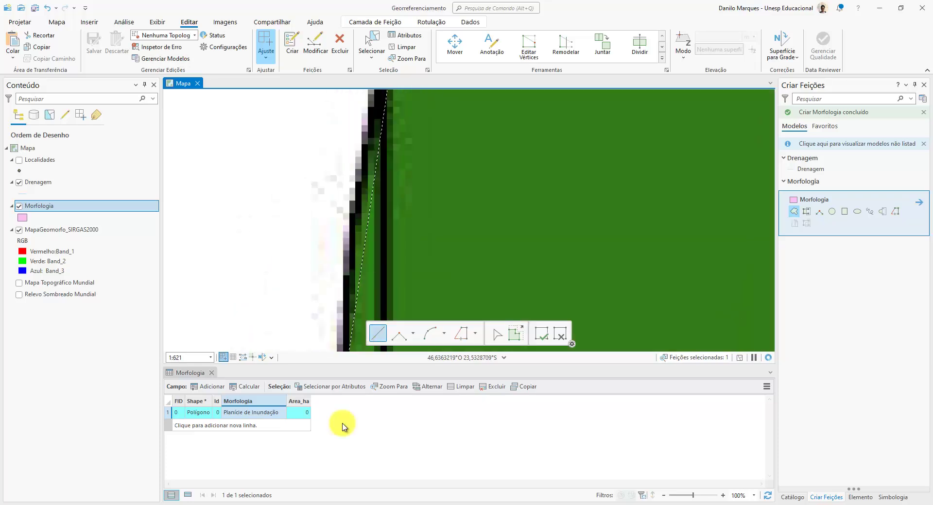
scroll(358, 187, "down", 2)
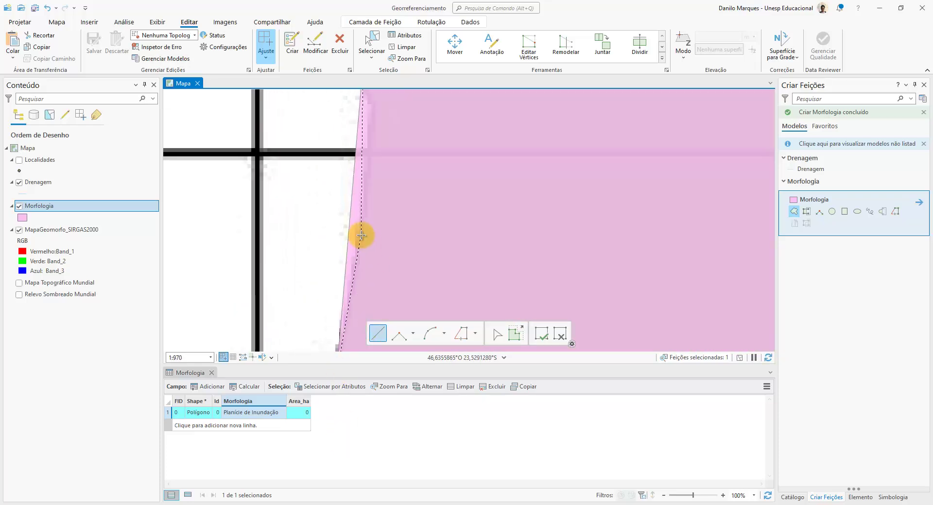
left_click(375, 105)
left_click_drag(374, 105, 397, 314)
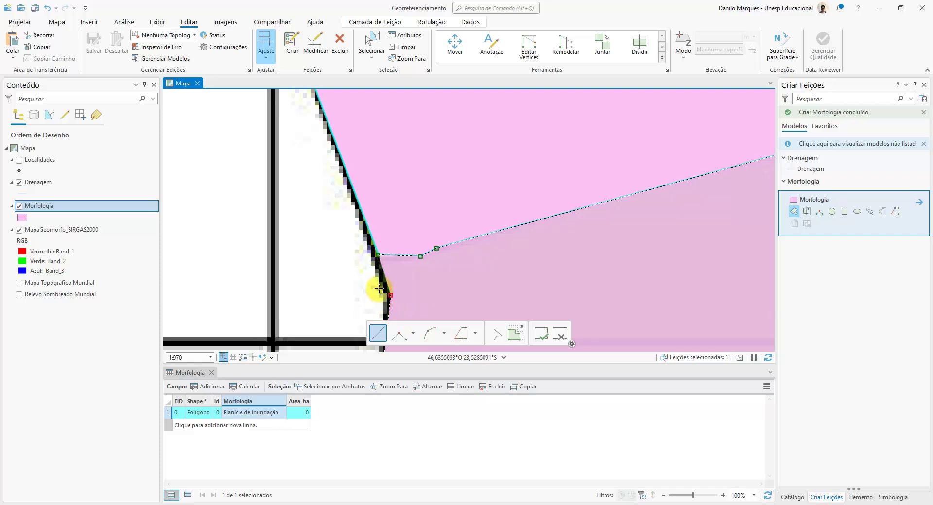
scroll(382, 275, "up", 4)
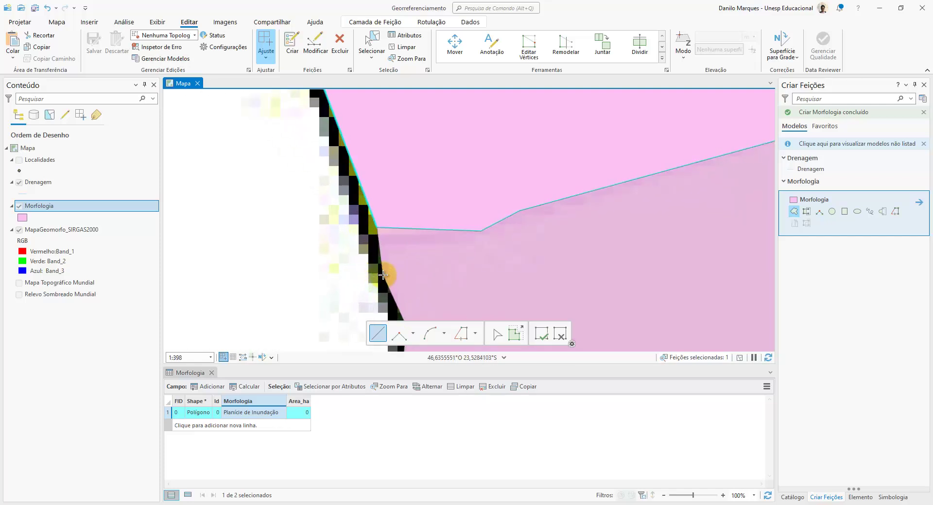
double_click(383, 275)
- Look up the dark green class in the map legend, set the new polygon's Morfologia value to "Terraços Fluviais", and save all edits
scroll(408, 271, "down", 20)
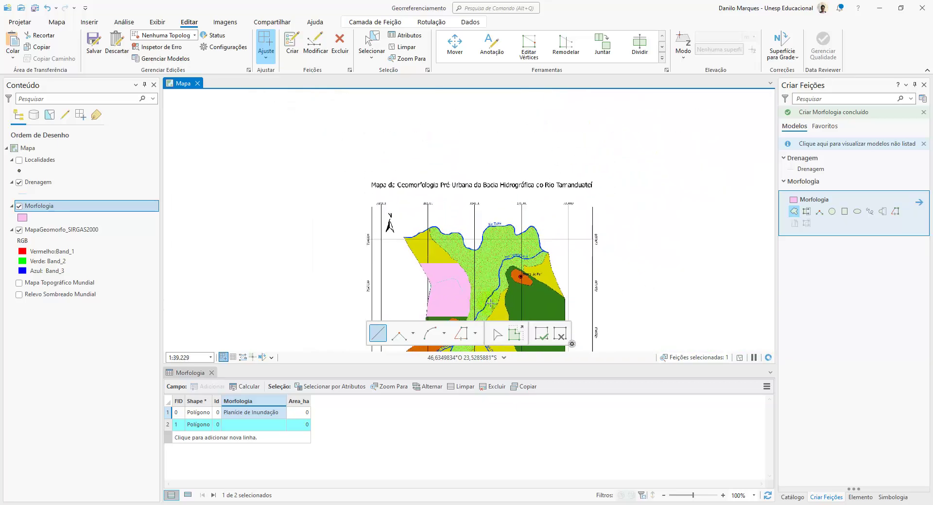
left_click_drag(490, 302, 427, 118)
scroll(331, 334, "up", 6)
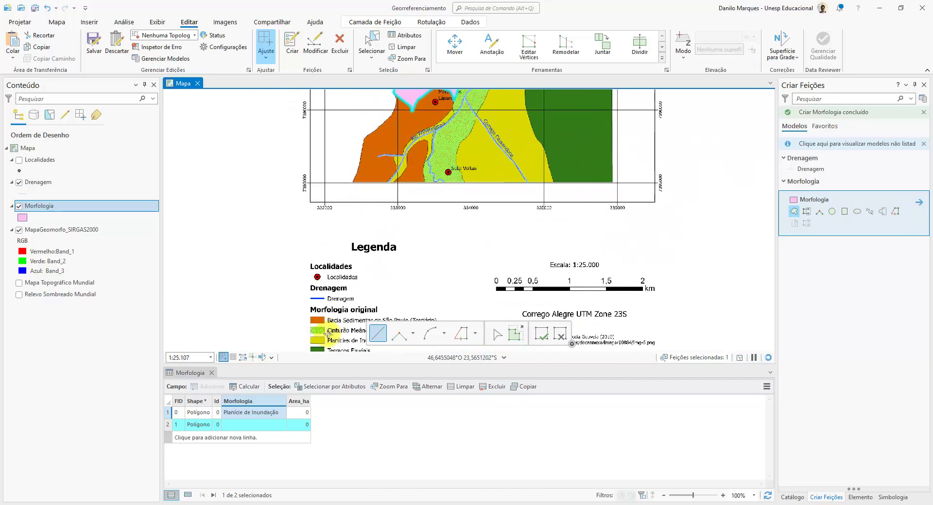
double_click(241, 427)
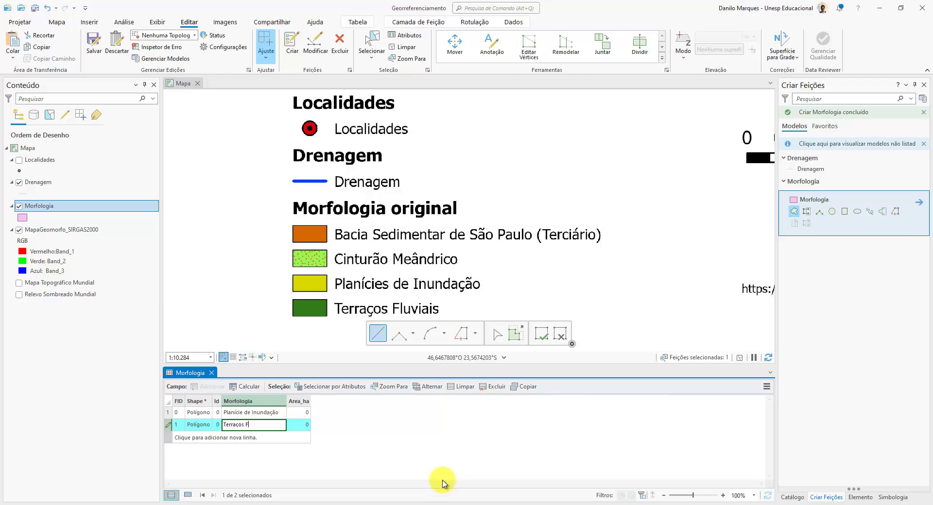
type("Terraços Fluviais")
key("Return")
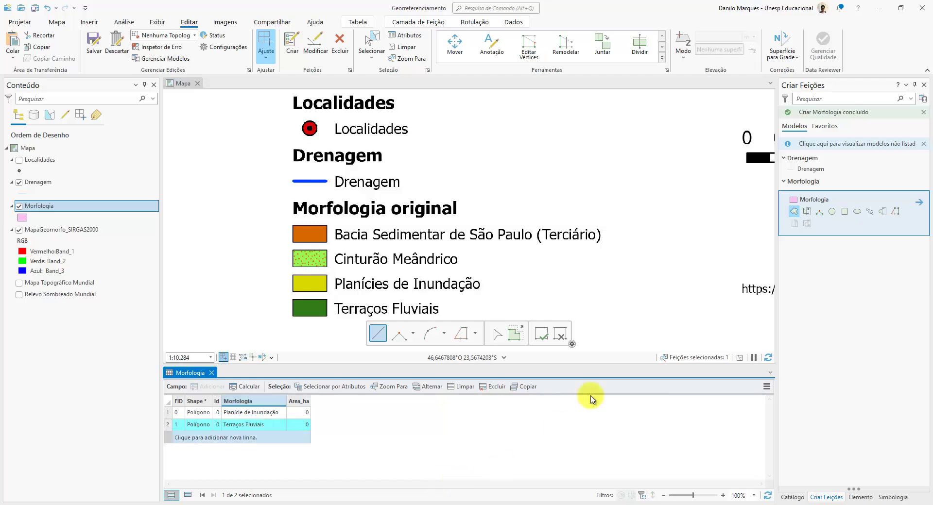
left_click(92, 47)
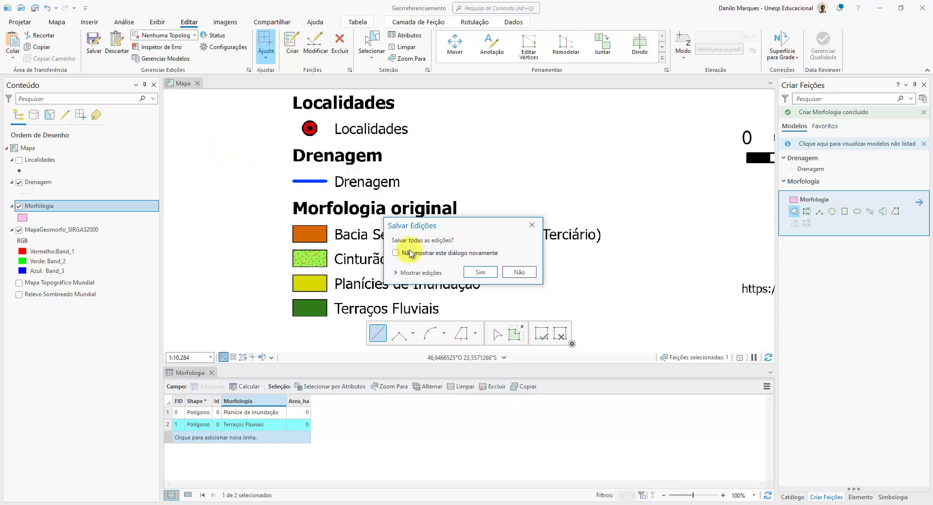
left_click(478, 271)
- Start a Morfologia polygon for the orange area, using Trace along the Terraços Fluviais polygon's southern edge from its southeastern tip to the western border
scroll(335, 264, "down", 3)
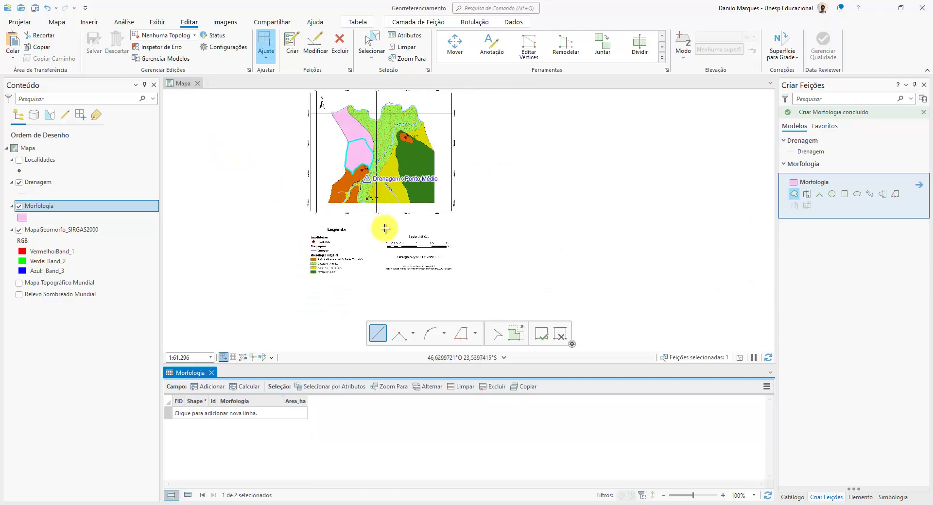
scroll(349, 180, "up", 3)
scroll(356, 247, "up", 3)
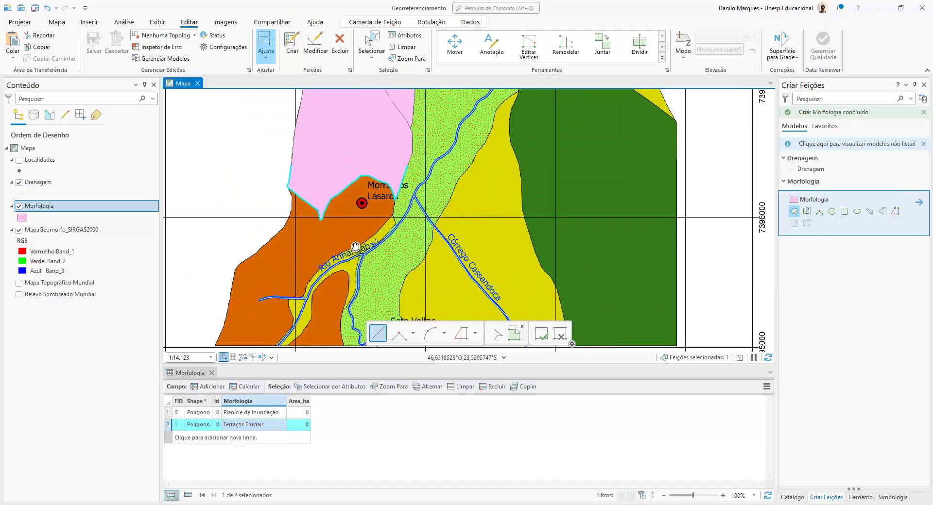
left_click(373, 128)
left_click(897, 214)
scroll(390, 214, "up", 1)
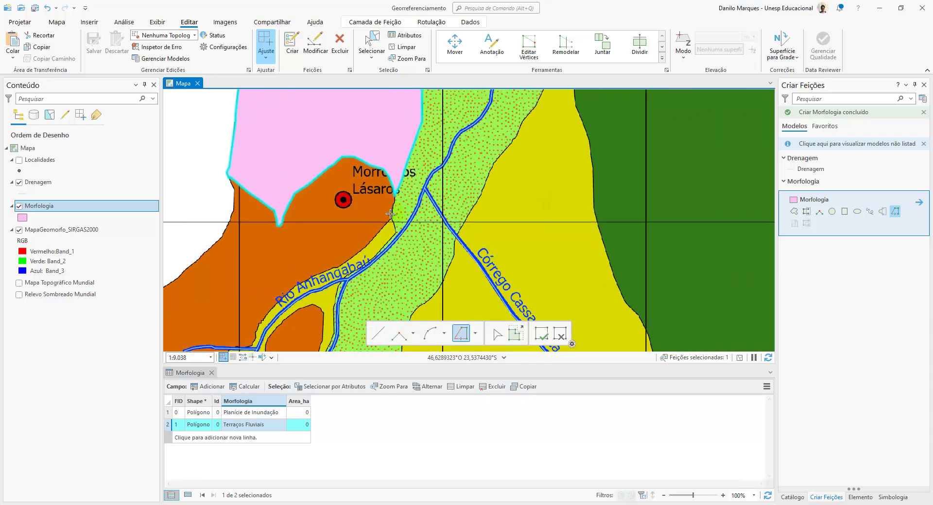
scroll(390, 214, "down", 1)
left_click_drag(297, 290, 289, 244)
scroll(310, 234, "up", 1)
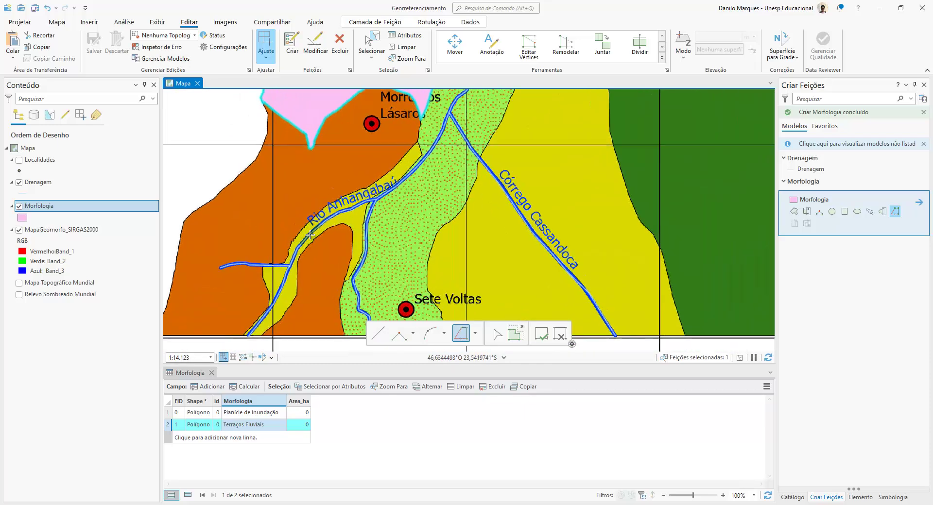
left_click_drag(398, 129, 378, 180)
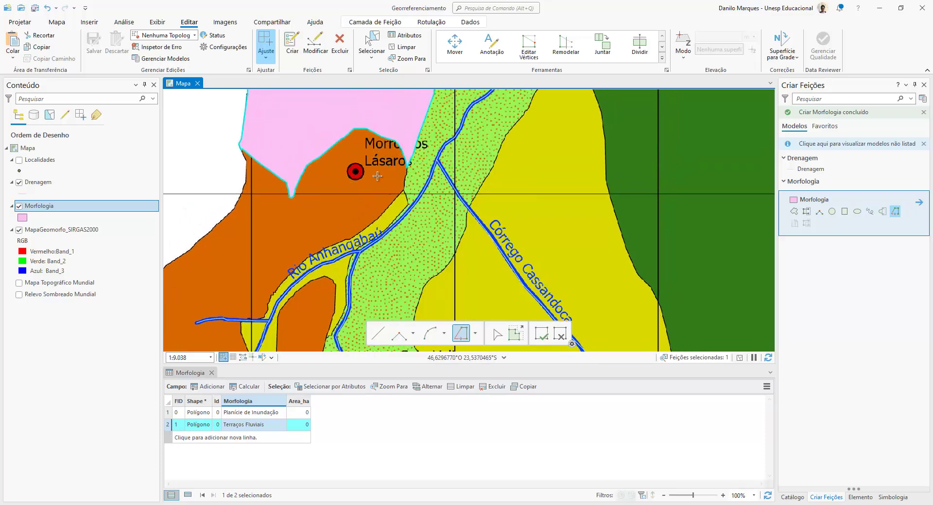
scroll(390, 180, "up", 3)
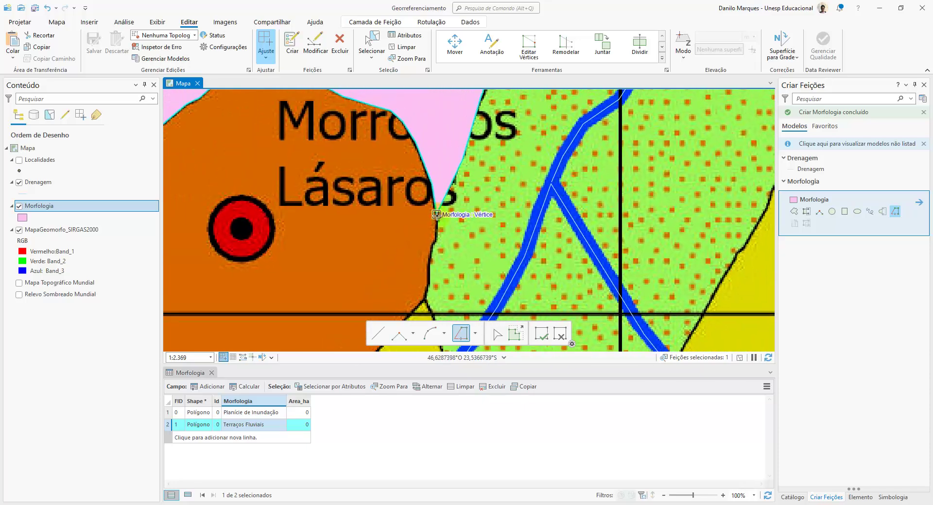
left_click_drag(224, 219, 448, 184)
left_click_drag(248, 304, 404, 275)
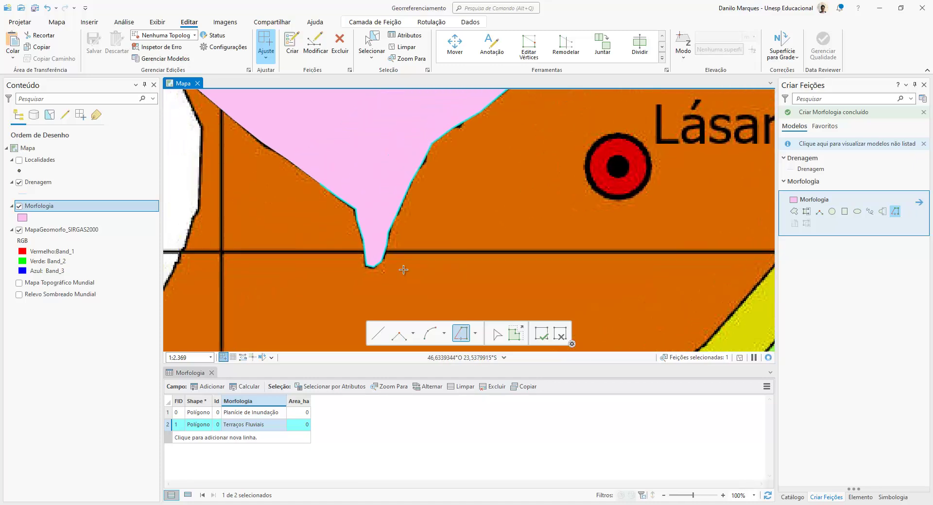
left_click_drag(256, 195, 339, 312)
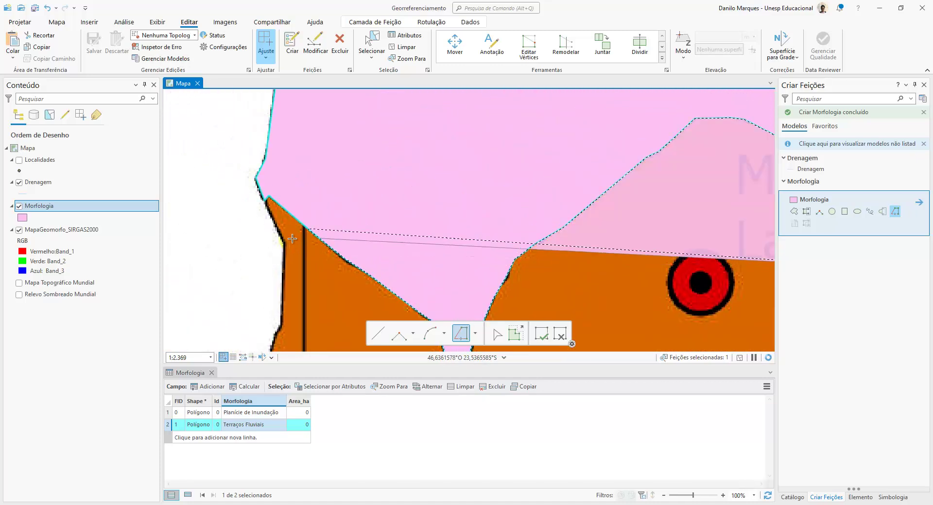
left_click(264, 201)
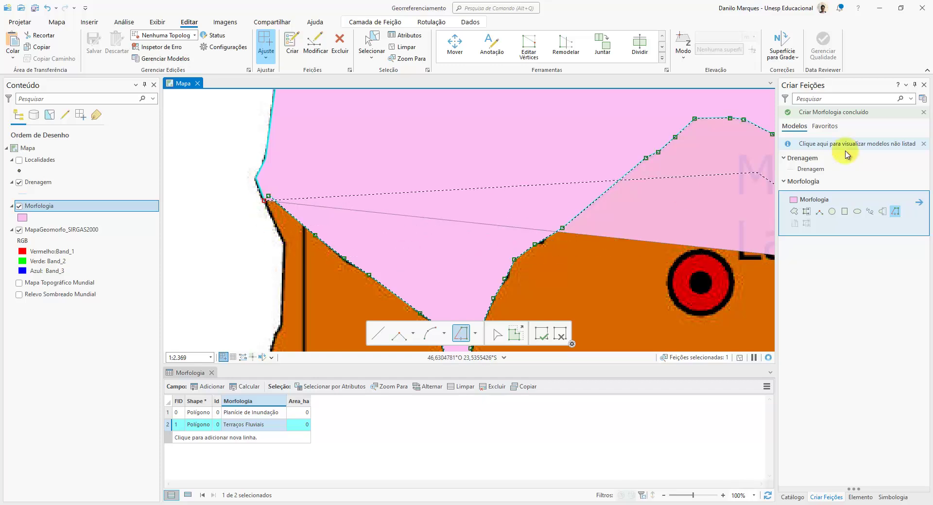
- Continue the orange area's outline with straight segments from the Terraços Fluviais polygon's western corner southwestward down the map's western border
left_click(794, 212)
left_click(284, 242)
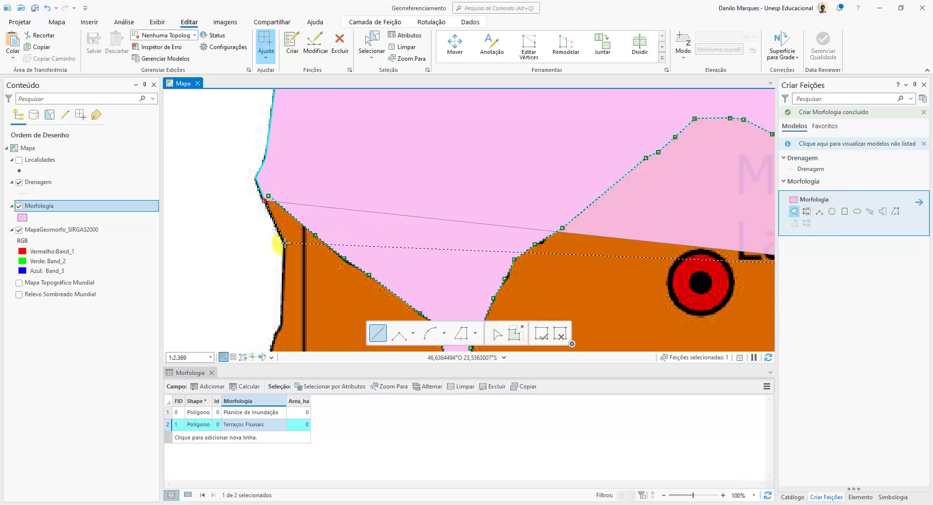
left_click(279, 327)
left_click_drag(294, 280, 345, 131)
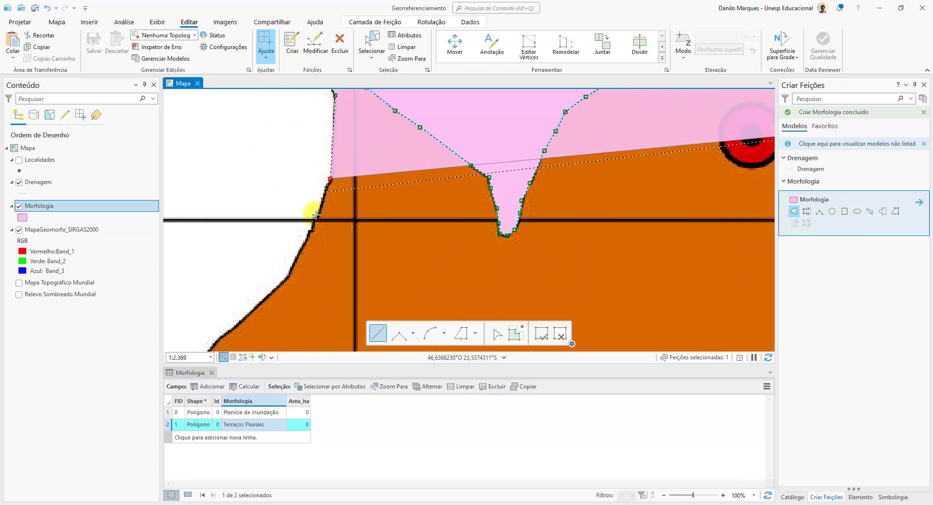
left_click(286, 276)
left_click_drag(287, 273, 383, 121)
left_click(300, 201)
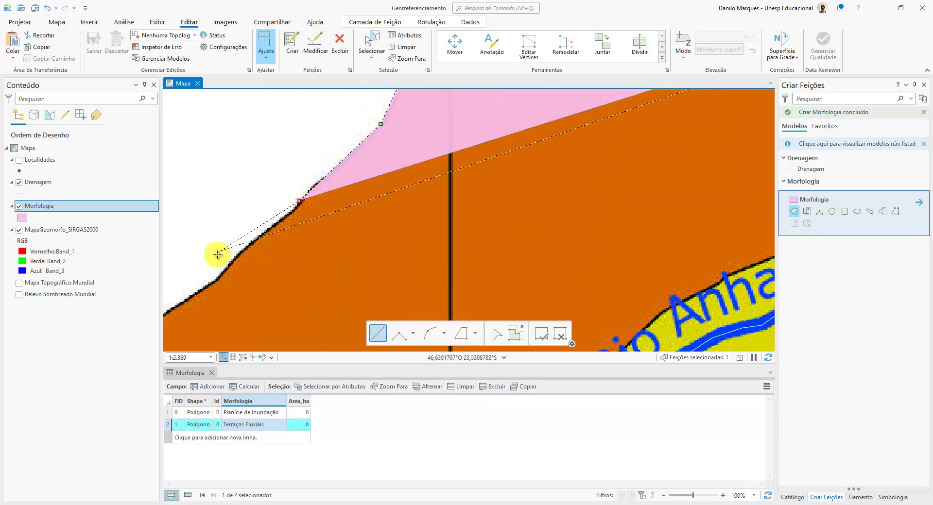
left_click(212, 281)
- Digitize the rest of the orange area's western border to its southwestern corner, and the southern edge east to the yellow strip
left_click_drag(213, 280, 403, 162)
left_click(330, 210)
left_click(315, 221)
left_click(283, 256)
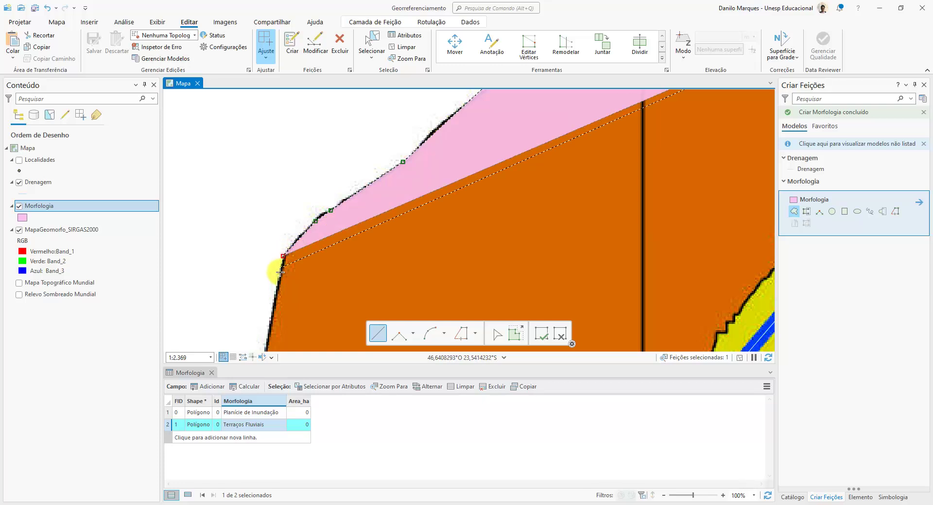
left_click(276, 294)
left_click_drag(286, 268, 347, 92)
left_click(309, 286)
left_click_drag(311, 302, 344, 143)
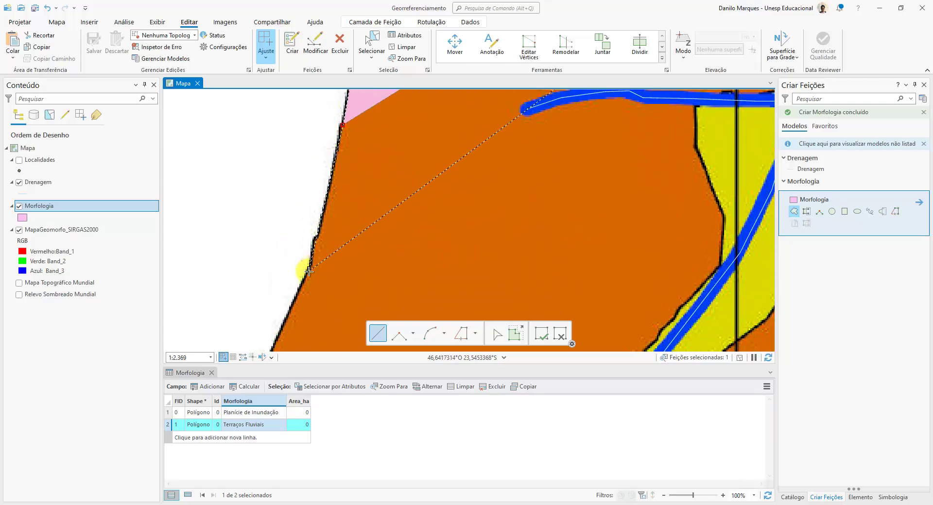
left_click(309, 272)
left_click_drag(318, 274, 368, 154)
left_click(304, 260)
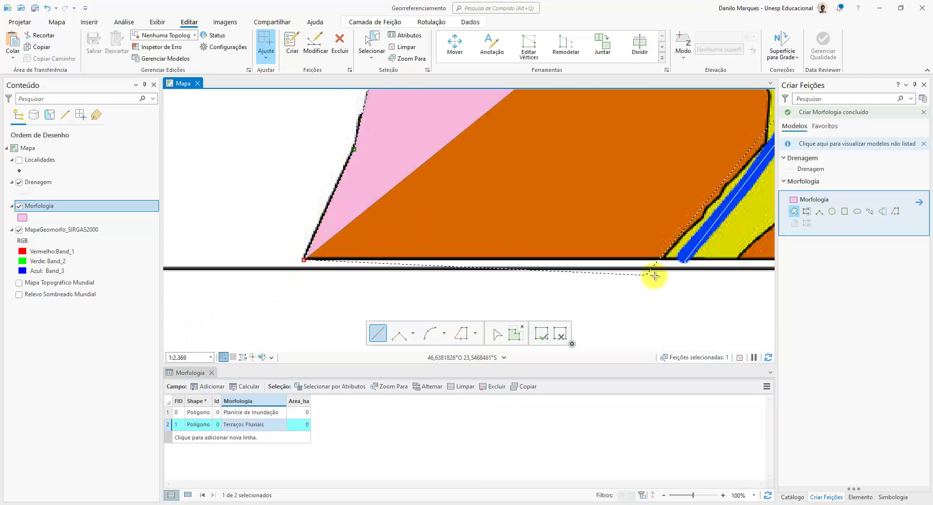
left_click(664, 260)
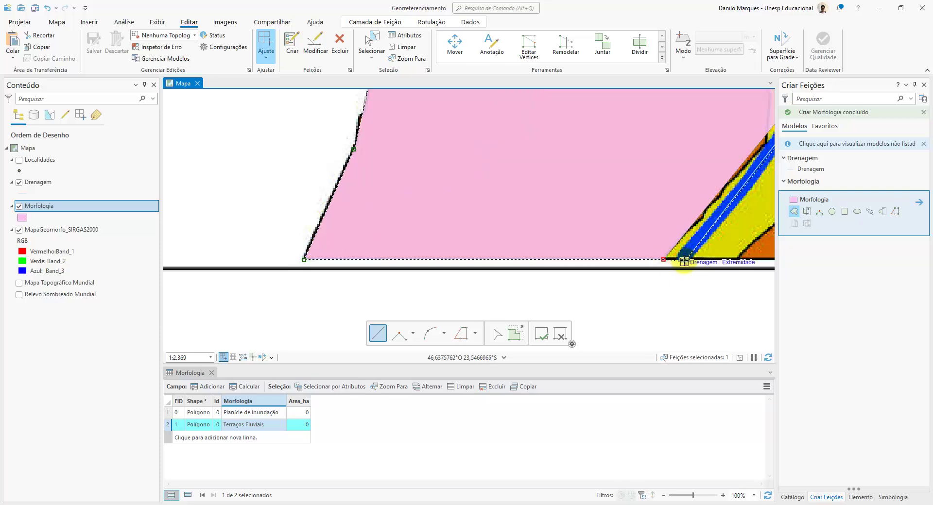
- Hide the Drenagem layer and extend the orange area's outline northeastward from the southern border along the yellow strip's western edge
left_click_drag(737, 258, 536, 261)
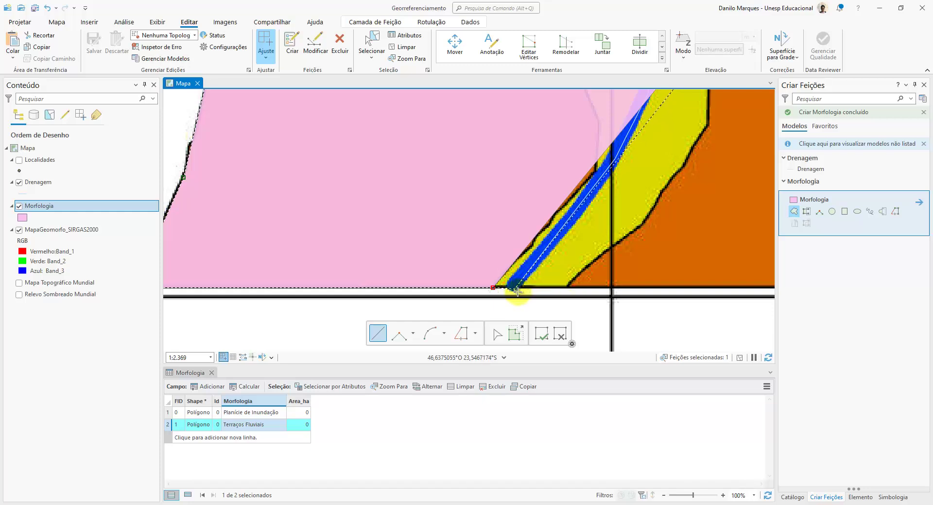
left_click_drag(638, 272, 586, 344)
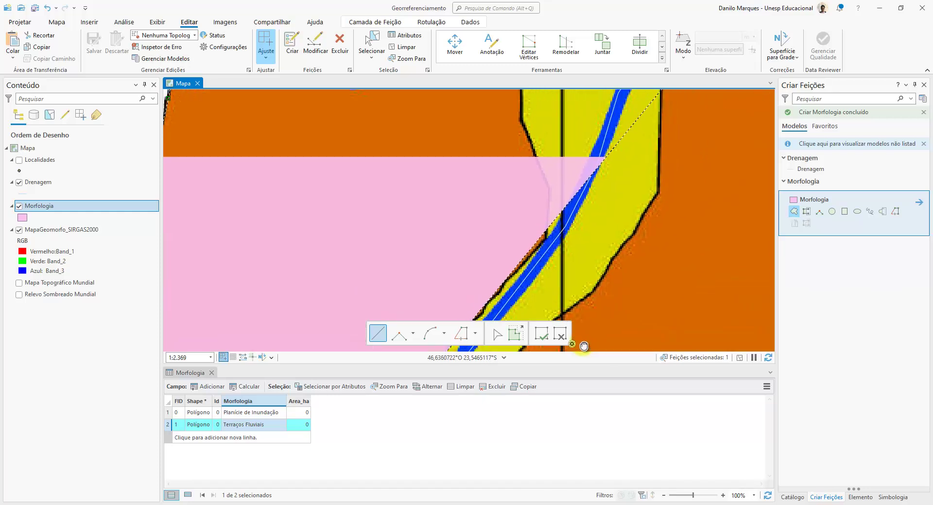
left_click(19, 184)
mouse_move(474, 277)
left_mouse_down()
mouse_move(514, 177)
mouse_move(512, 200)
left_mouse_up()
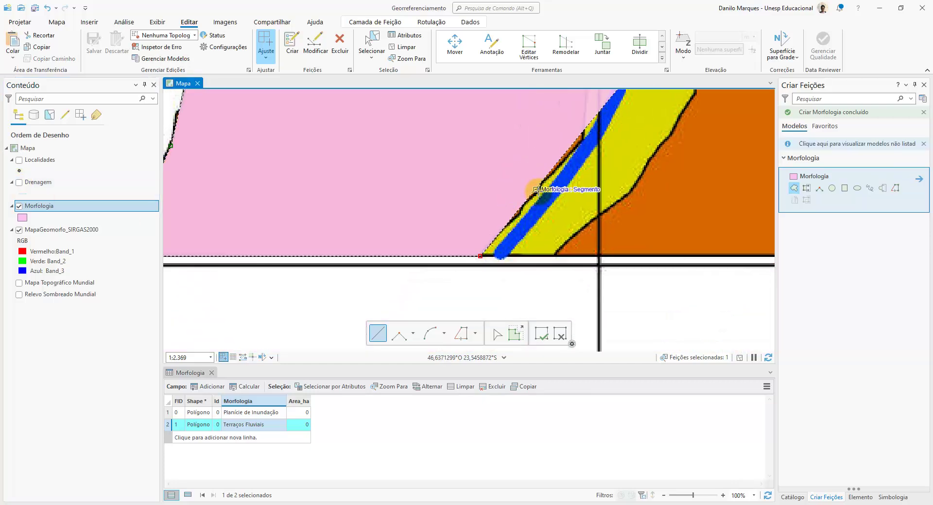
scroll(537, 190, "up", 3)
left_click(534, 194)
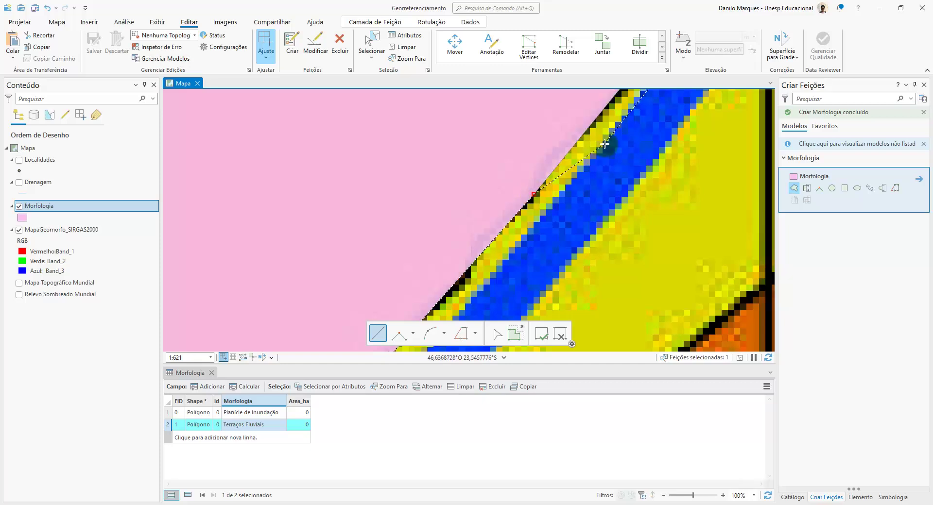
left_click_drag(604, 141, 408, 355)
left_click(485, 224)
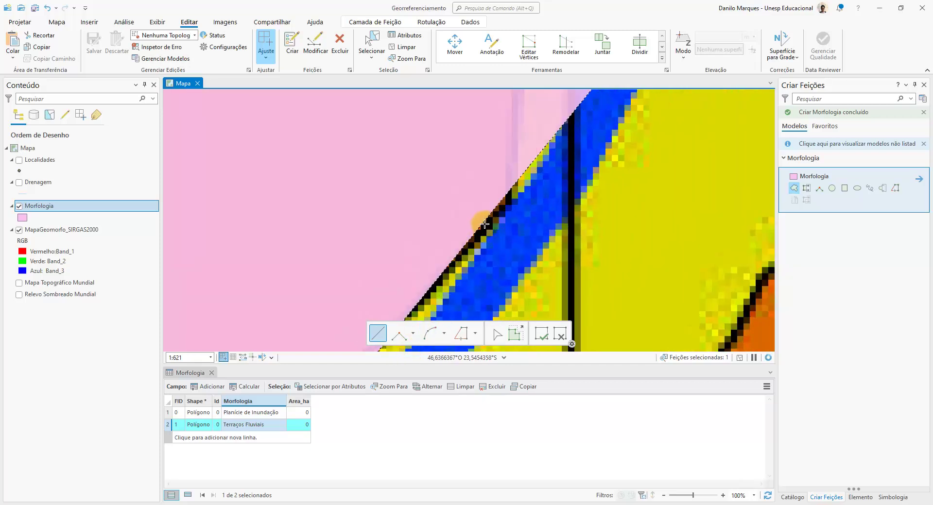
left_click(510, 200)
left_click_drag(514, 183, 462, 332)
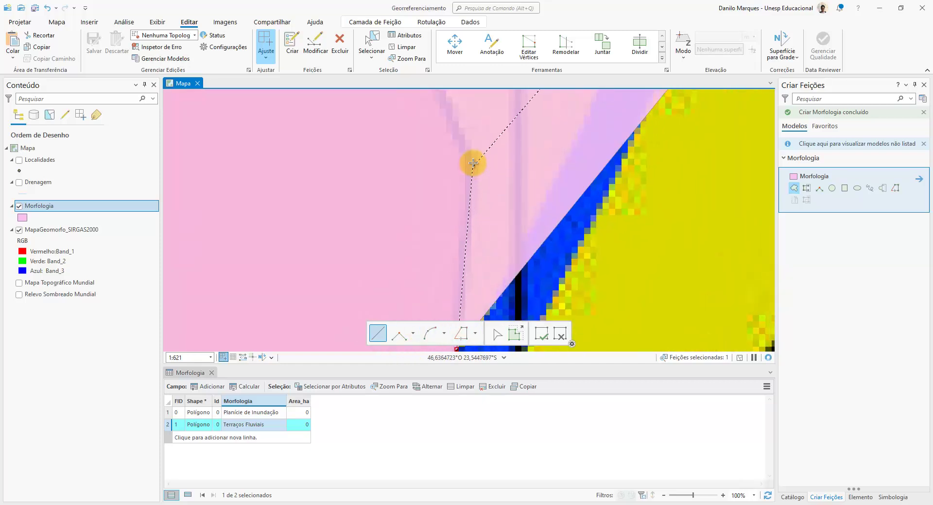
- Extend the outline along the yellow area's edge past the river junction to the dotted green area's western edge, and finish the orange area's polygon
mouse_move(473, 163)
left_mouse_down()
mouse_move(452, 118)
mouse_move(437, 145)
mouse_move(401, 146)
mouse_move(405, 174)
left_mouse_up()
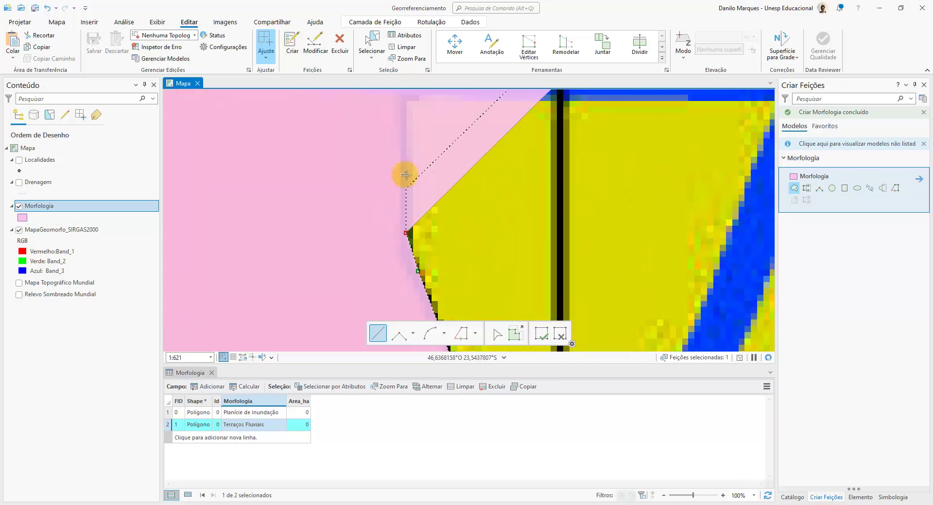
scroll(394, 301, "down", 2)
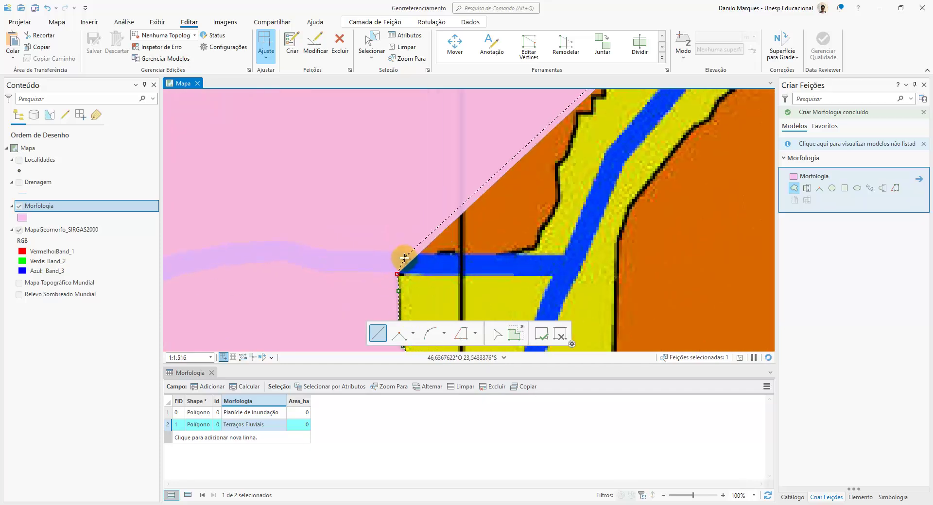
mouse_move(405, 258)
left_mouse_down()
mouse_move(513, 255)
mouse_move(557, 185)
left_mouse_up()
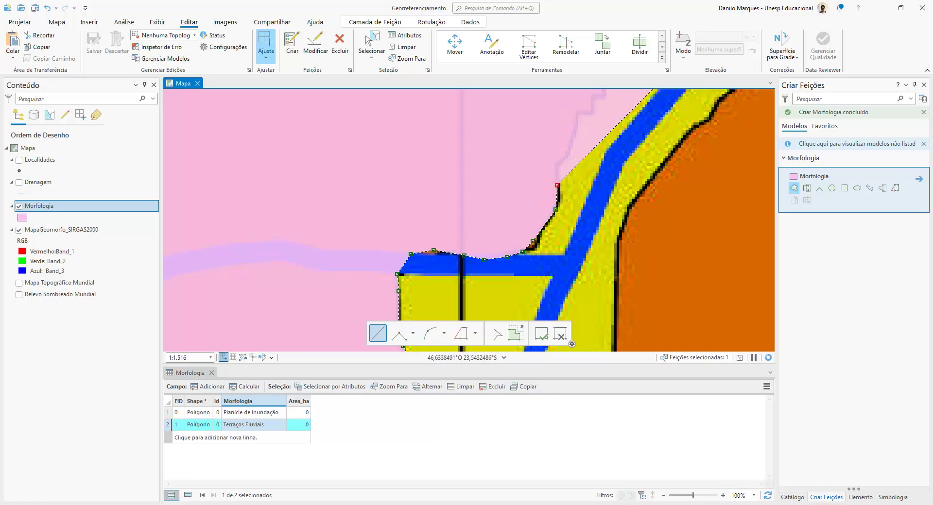
scroll(457, 194, "up", 1)
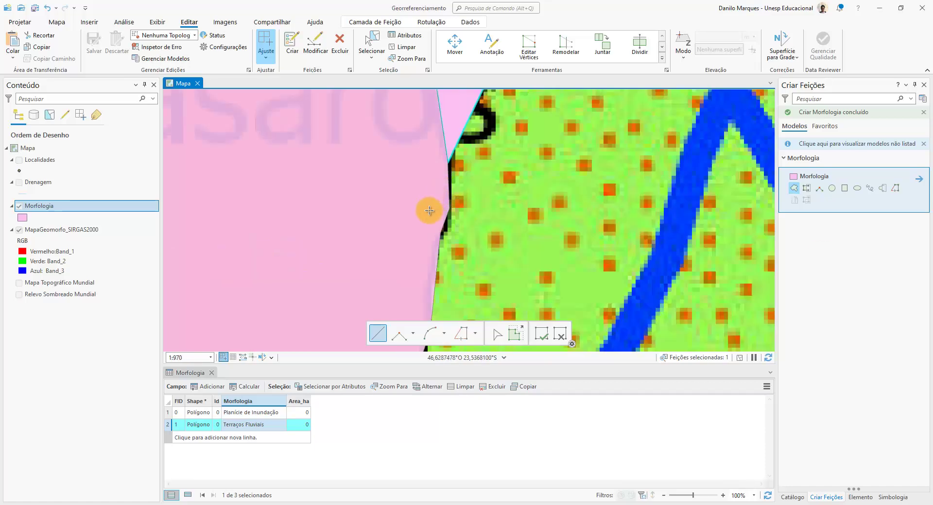
double_click(423, 248)
- Look up the orange class in the map legend, set the new polygon's Morfologia to "Bacia Sedimentar de São Paulo (Terciário)", and fit the column width
scroll(424, 248, "down", 2)
scroll(391, 288, "down", 3)
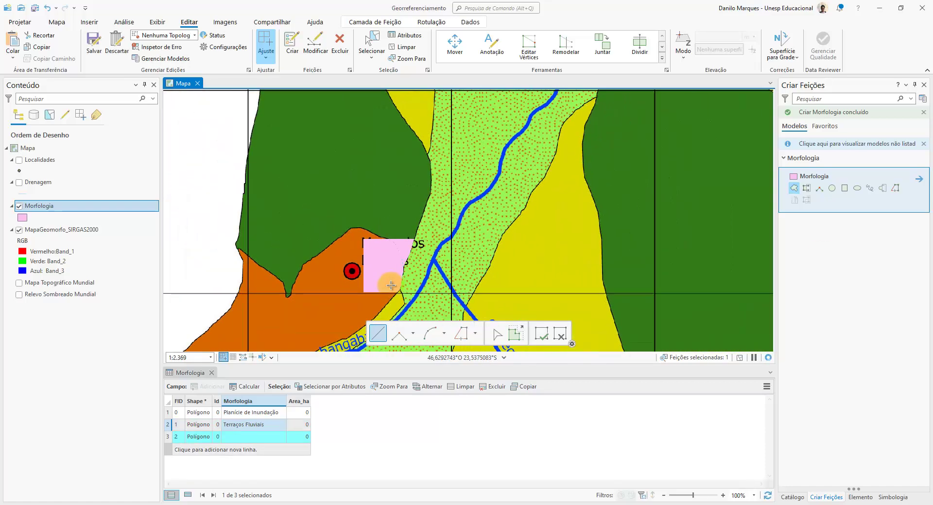
left_click_drag(311, 325, 387, 147)
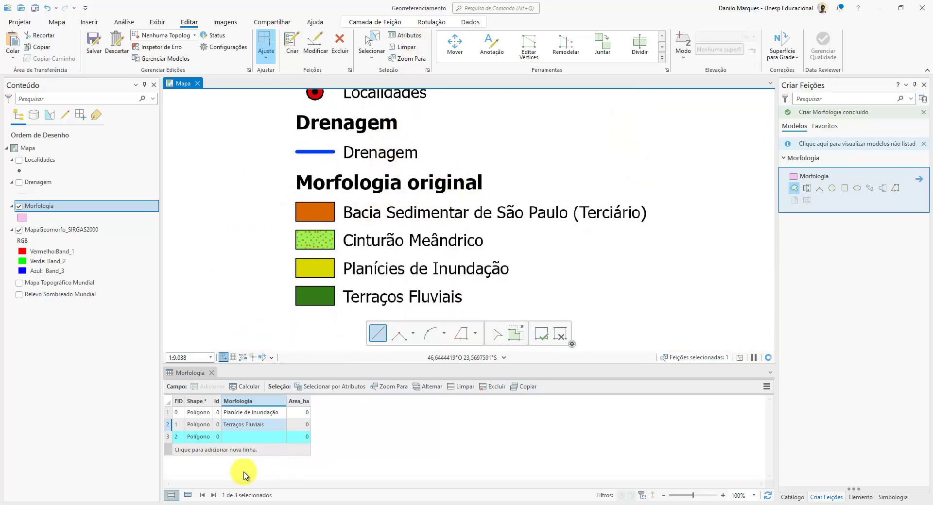
double_click(239, 436)
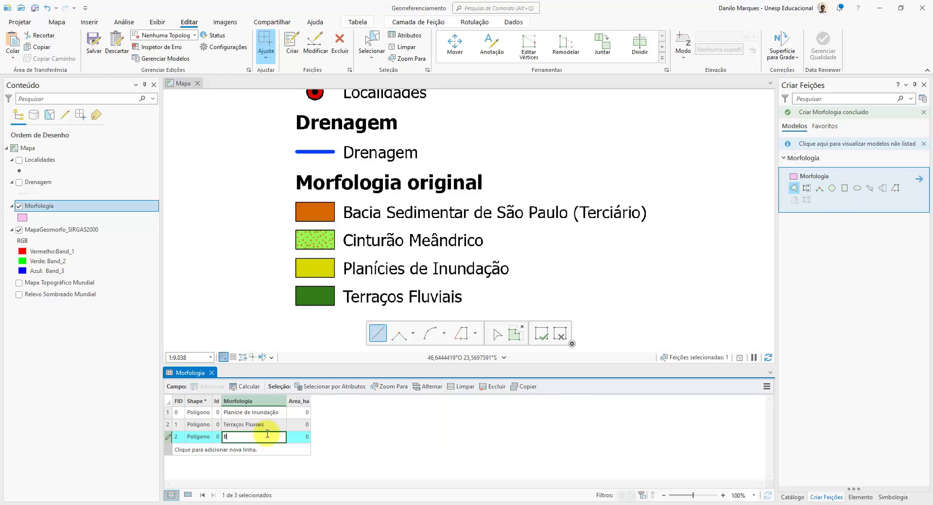
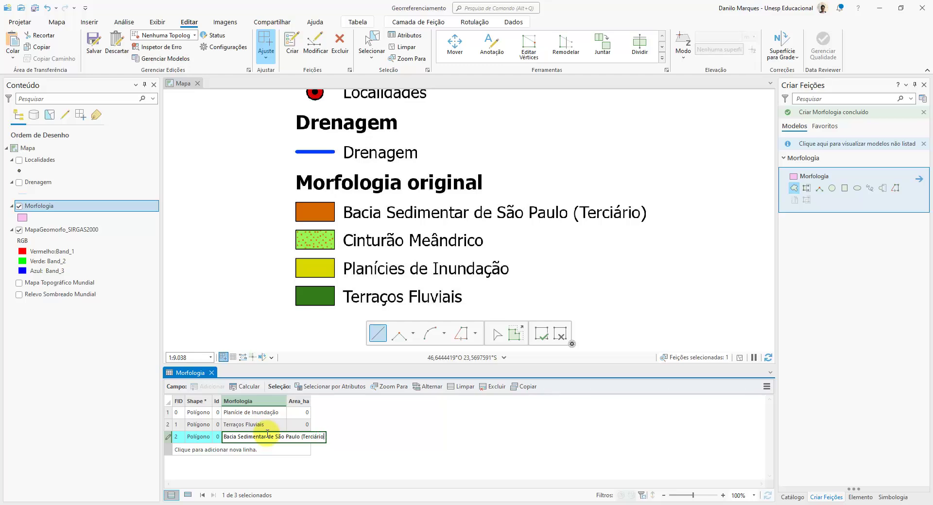
key("Return")
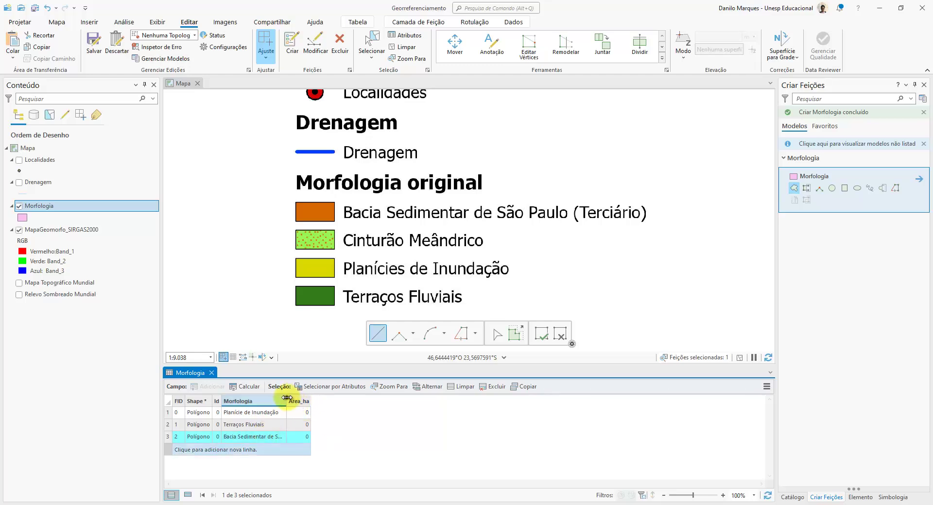
double_click(287, 398)
scroll(531, 250, "down", 4)
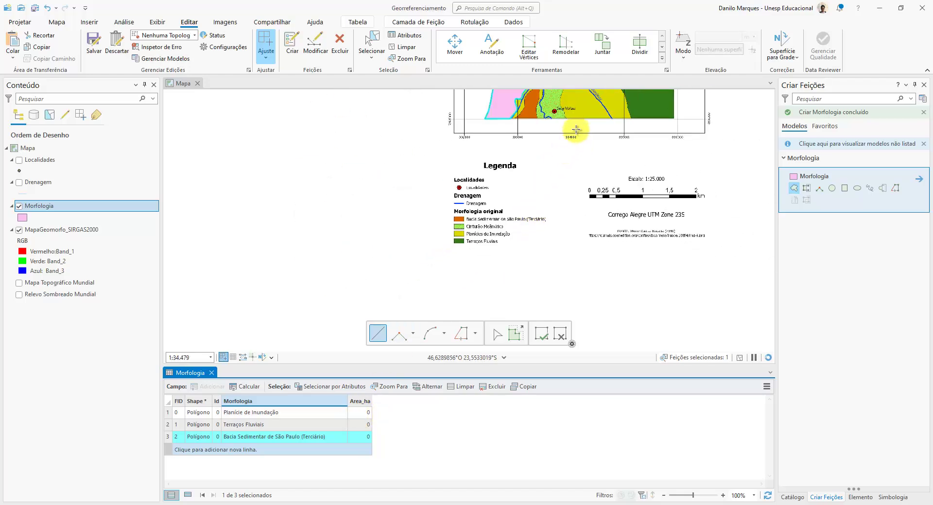
left_click_drag(575, 130, 323, 503)
left_click_drag(388, 211, 485, 20)
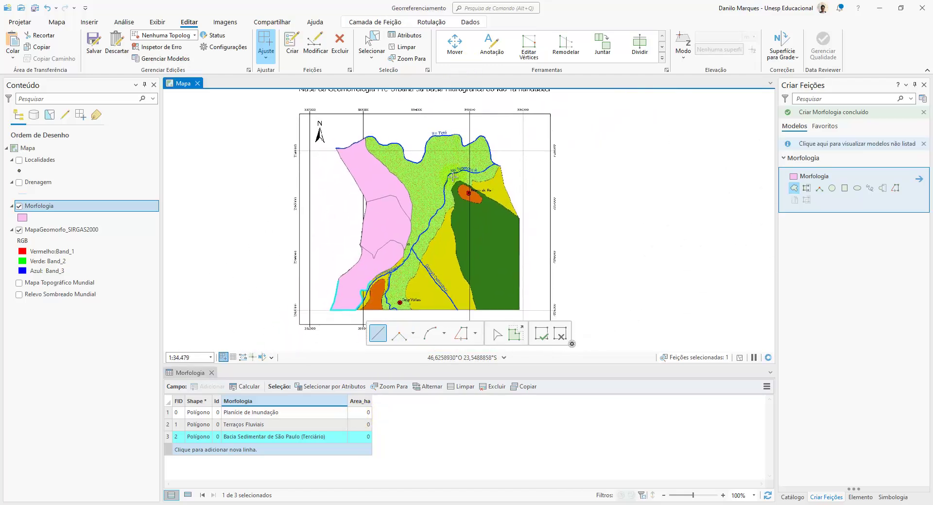
left_click_drag(453, 177, 456, 152)
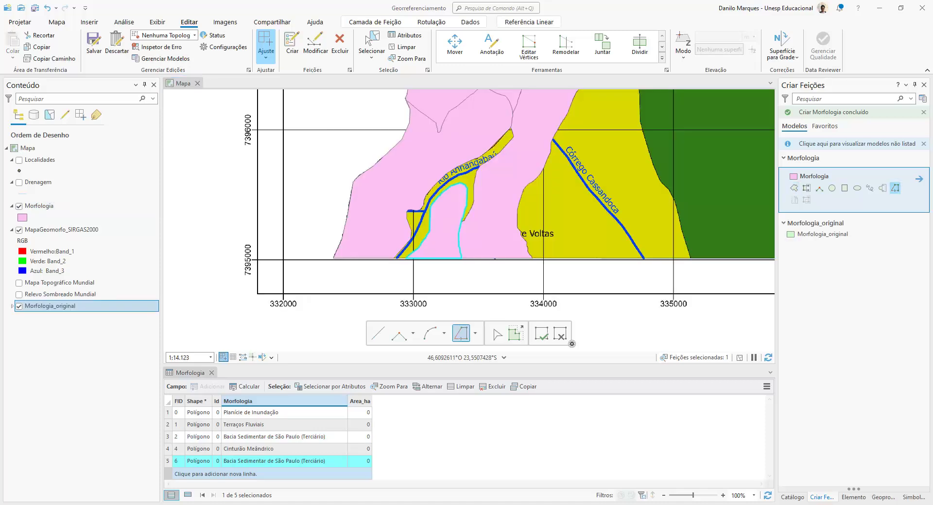
- Trace the yellow strip along the Rio Anhangabaú between the existing Morfologia polygons down to the southern border and finish the polygon
left_click(517, 191)
scroll(443, 184, "up", 2)
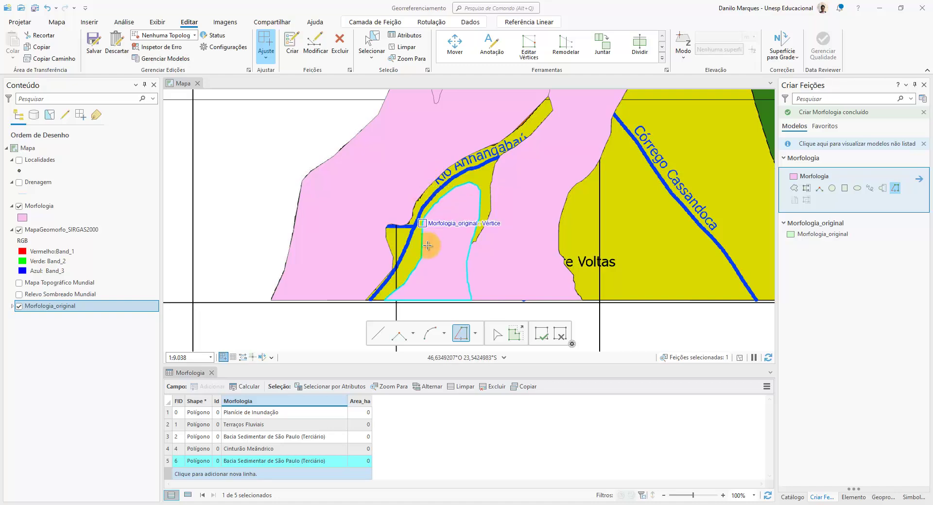
left_click(383, 300)
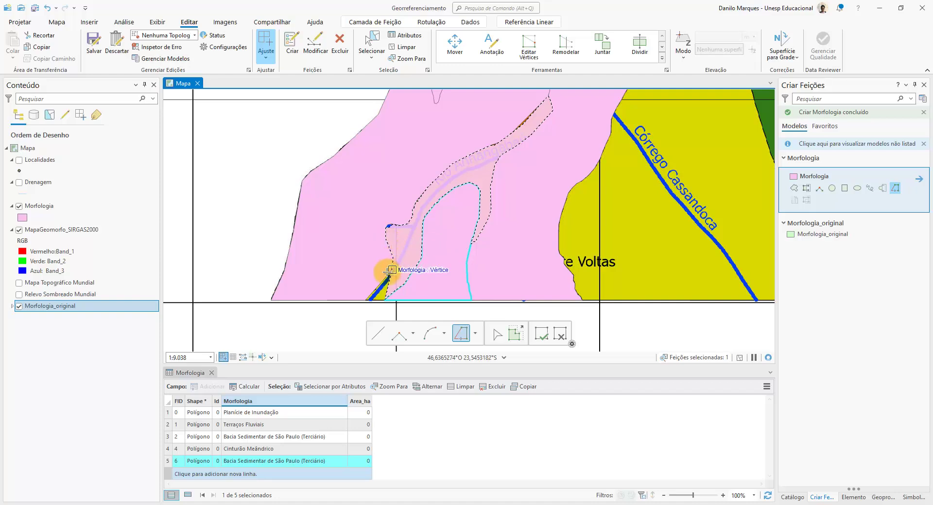
double_click(365, 300)
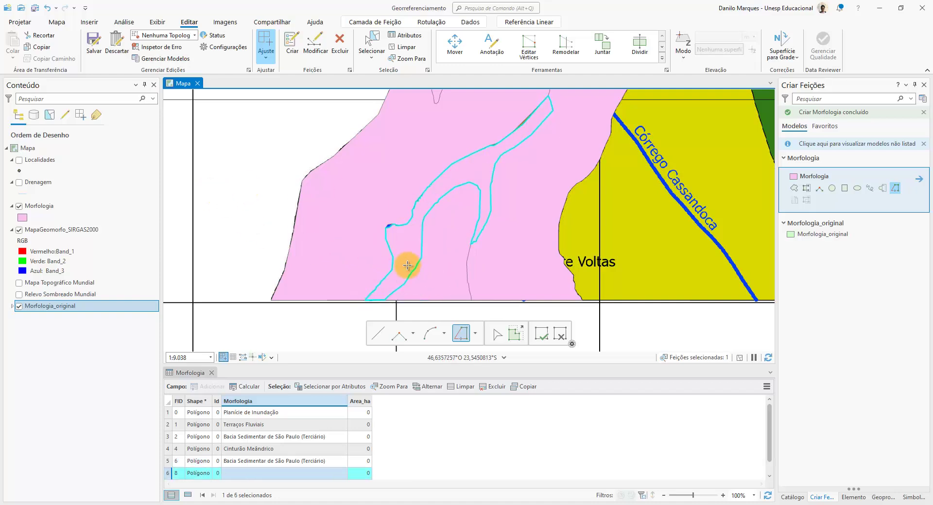
- Look up the yellow class in the map legend and copy "Planície de Inundação" from the first record into the new polygon's Morfologia field
left_click_drag(509, 171, 508, 102)
left_click_drag(227, 311, 460, 169)
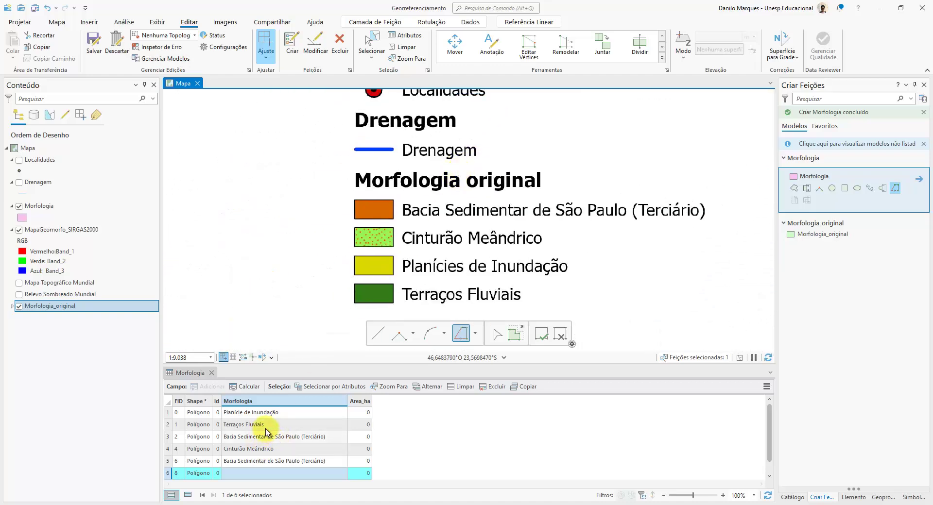
left_click(282, 414)
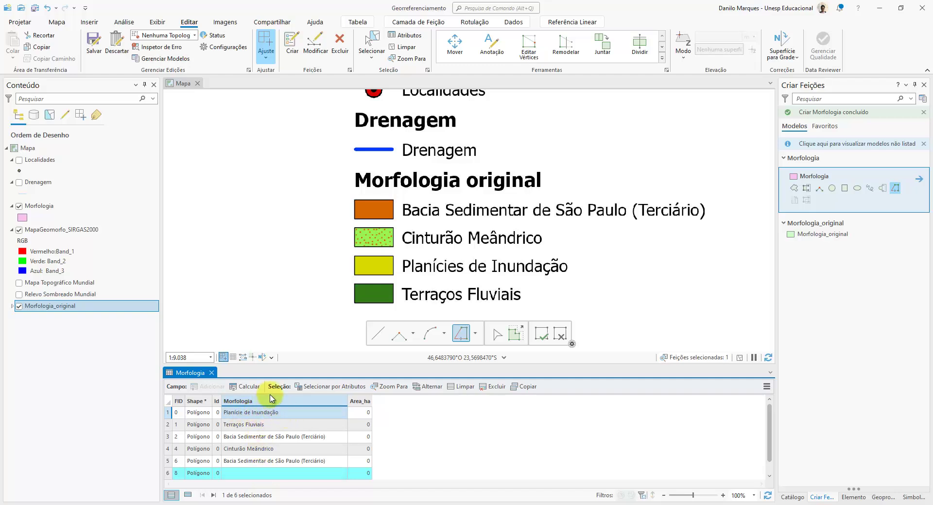
left_click(293, 414)
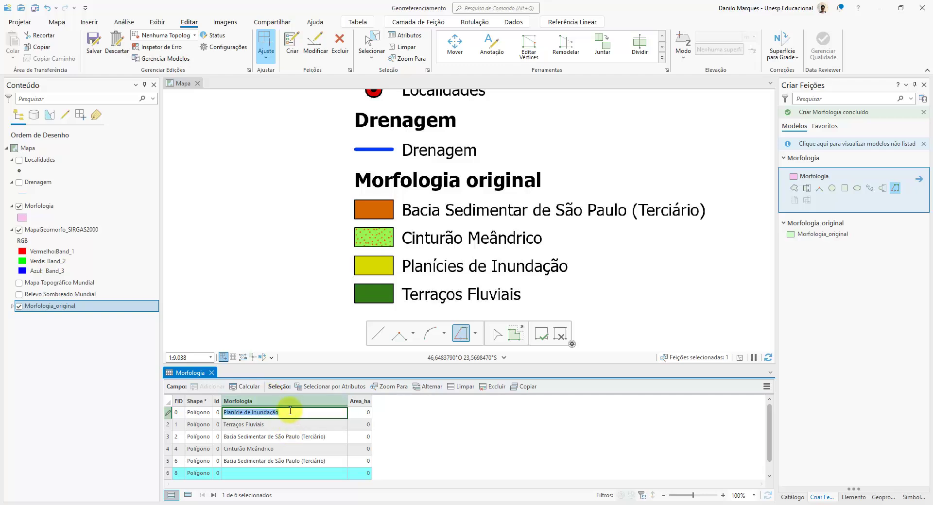
left_click(282, 471)
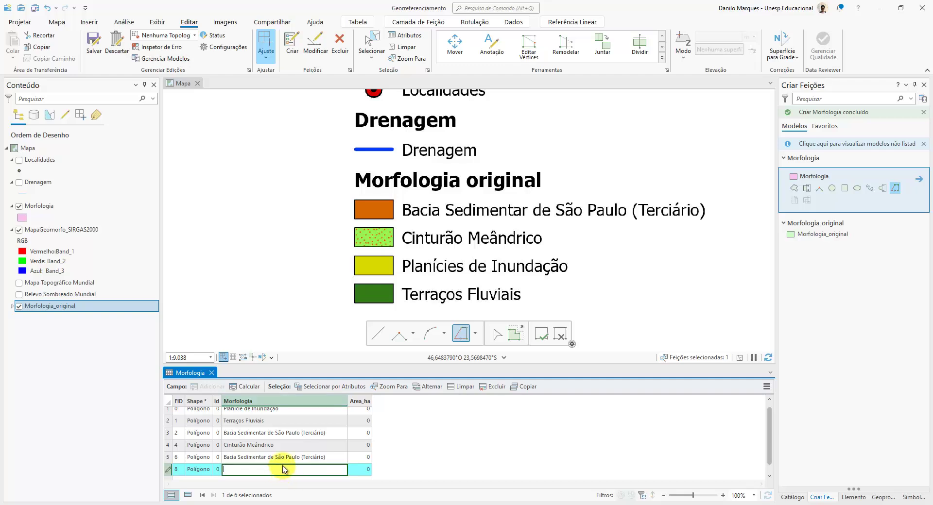
key("Return")
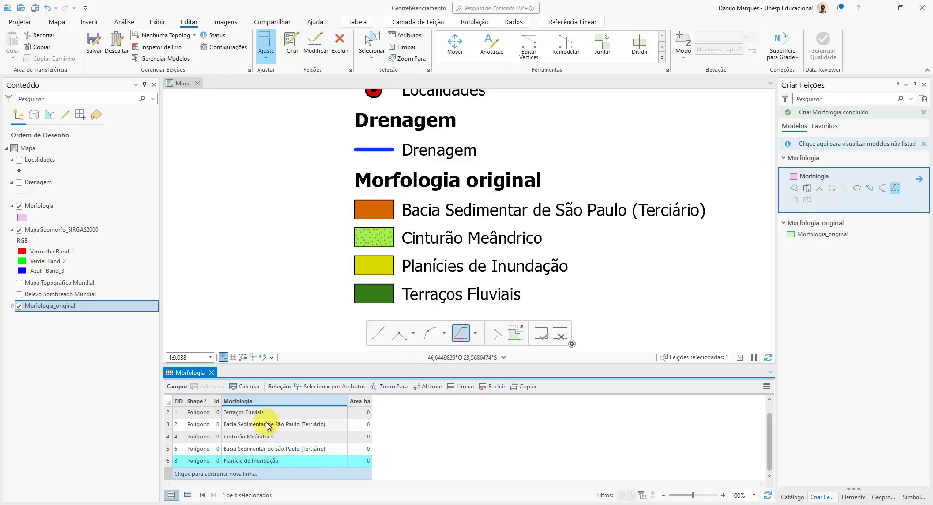
scroll(274, 469, "up", 1)
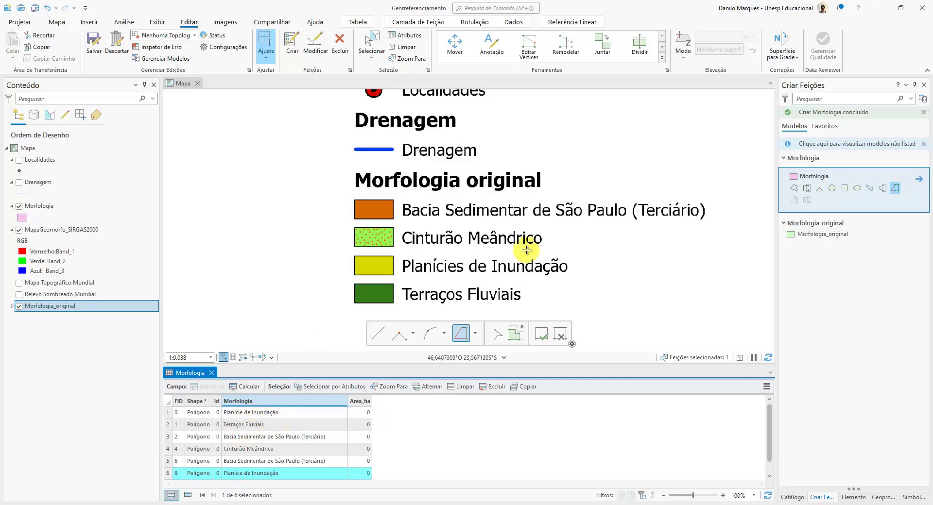
scroll(519, 238, "down", 2)
left_click_drag(549, 161, 511, 290)
left_click_drag(530, 102, 427, 249)
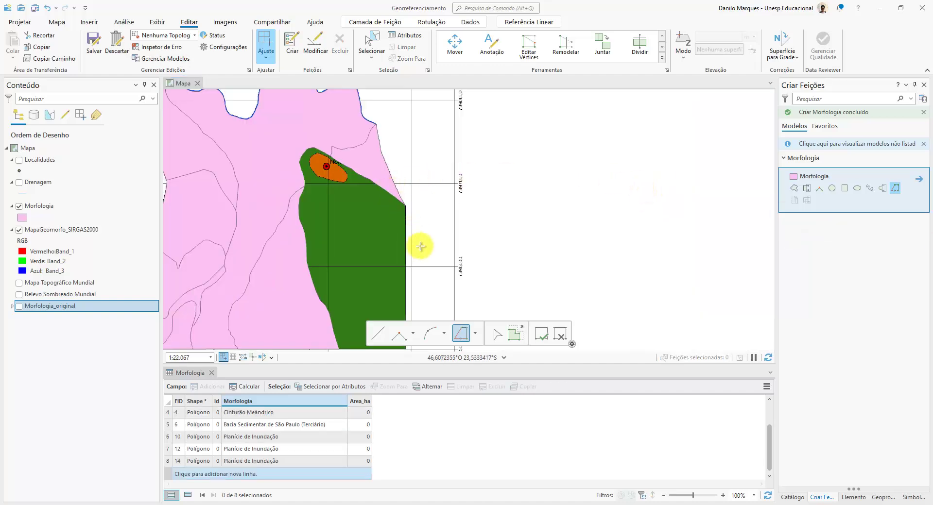
- Trace the existing Morfologia boundary around the dark green area from its eastern border vertex over the north and down to the southern border
left_click_drag(412, 224, 394, 193)
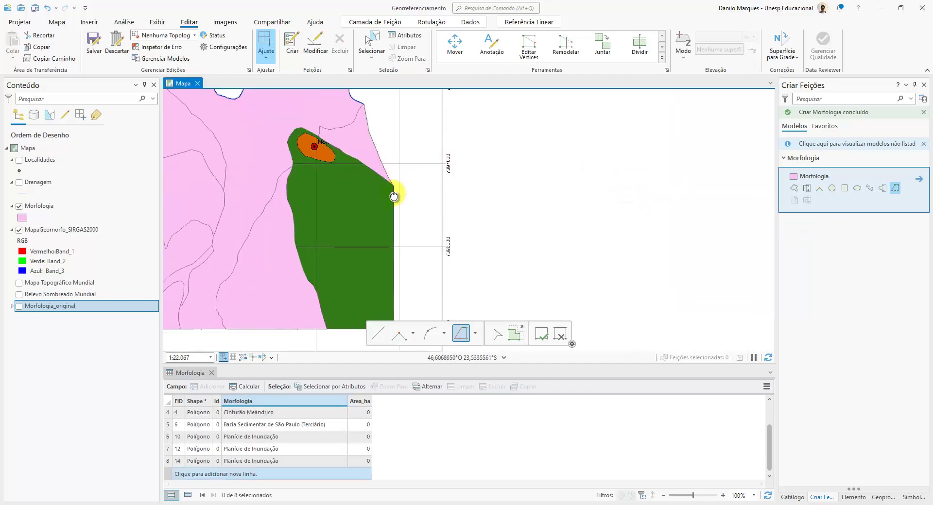
left_click(303, 135)
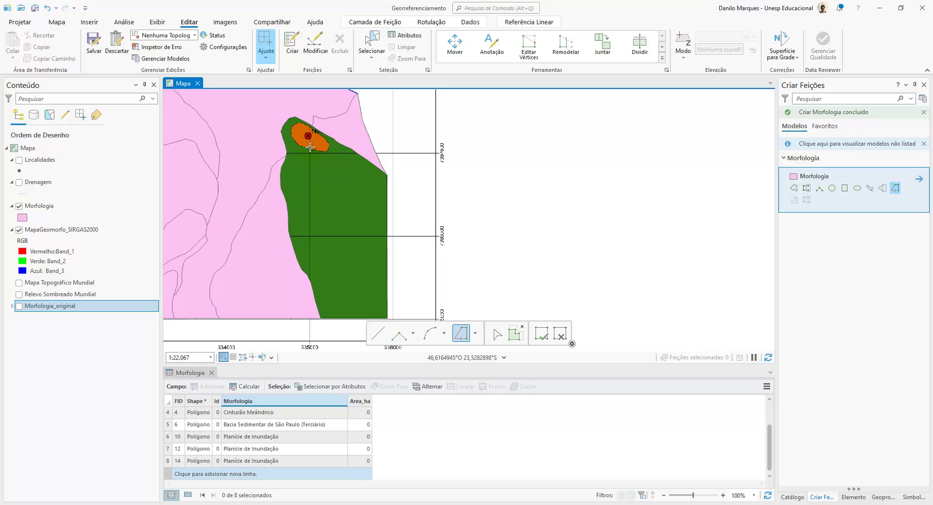
mouse_move(384, 179)
left_mouse_down()
mouse_move(367, 156)
mouse_move(286, 124)
left_mouse_up()
left_click_drag(329, 267, 458, 68)
mouse_move(323, 249)
left_mouse_down()
mouse_move(366, 260)
mouse_move(360, 304)
left_mouse_up()
left_click_drag(418, 183, 349, 341)
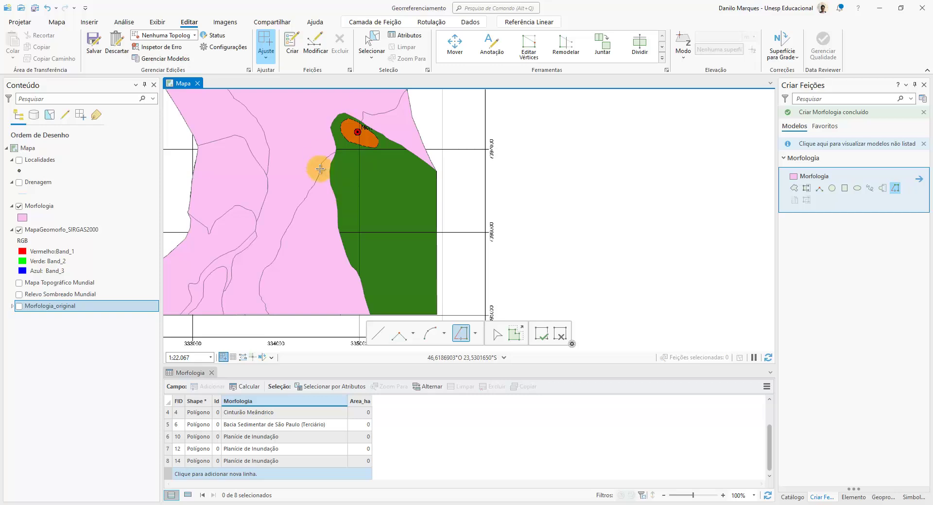
mouse_move(294, 286)
left_mouse_down()
mouse_move(427, 149)
mouse_move(313, 323)
mouse_move(302, 298)
left_mouse_up()
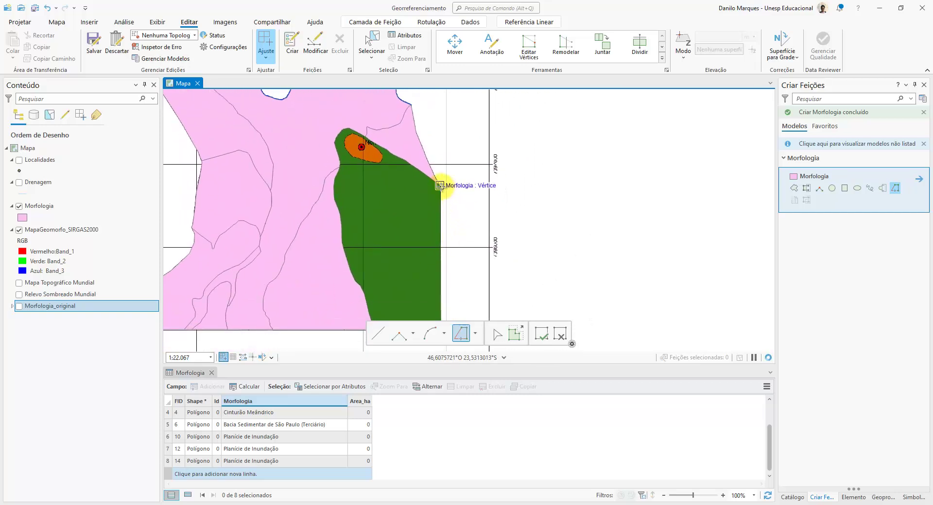
mouse_move(439, 185)
left_mouse_down()
mouse_move(340, 130)
mouse_move(339, 165)
mouse_move(375, 277)
mouse_move(362, 233)
mouse_move(353, 266)
left_mouse_up()
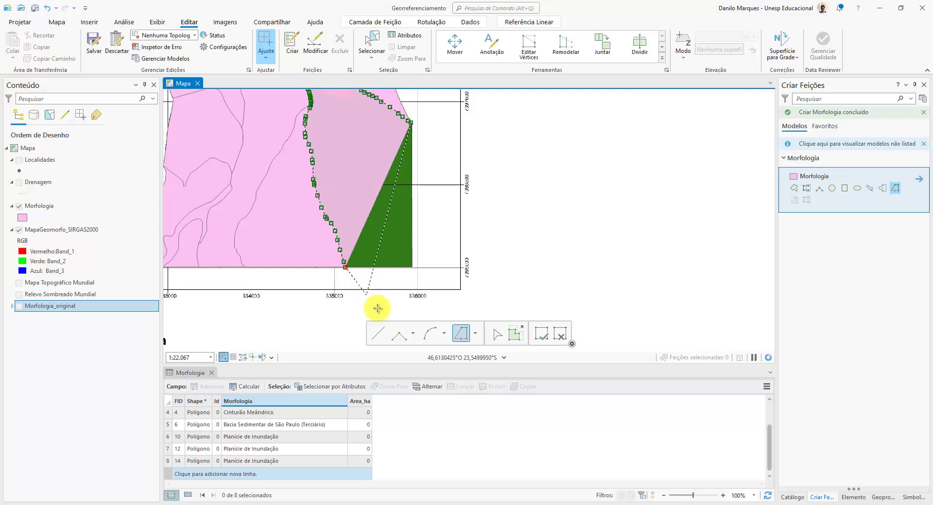
- Switch to straight segments, place the last vertex on the map's southeast corner, and finish the dark green area's polygon
left_click(800, 177)
left_click(794, 189)
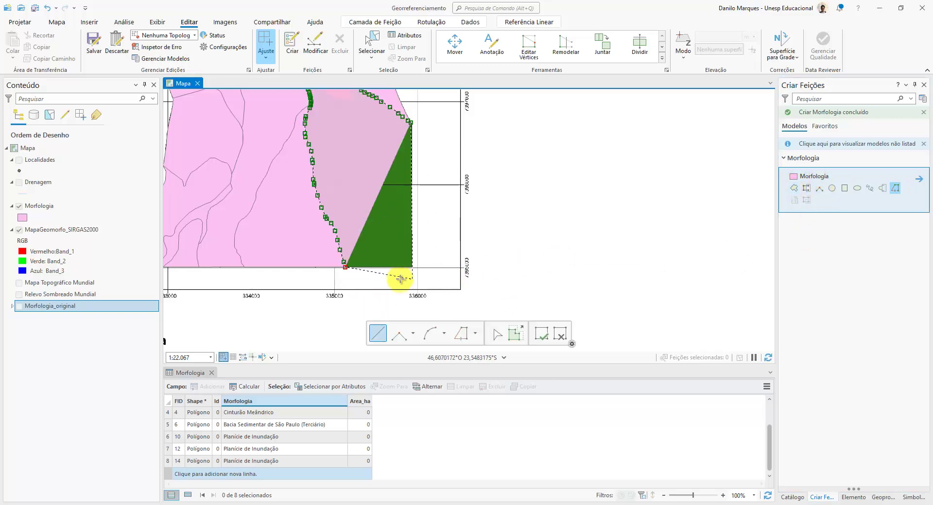
left_click(412, 266)
scroll(412, 266, "up", 10)
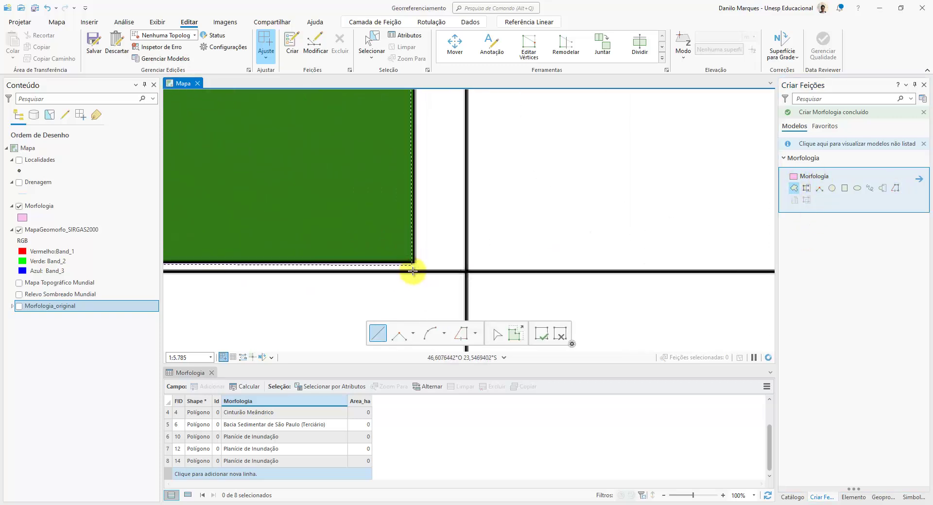
double_click(416, 252)
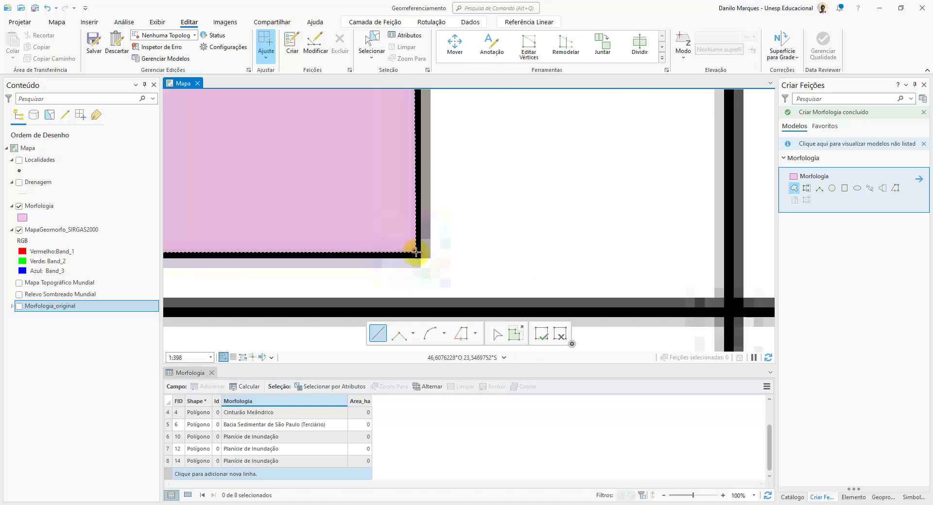
scroll(416, 253, "down", 5)
scroll(416, 257, "down", 4)
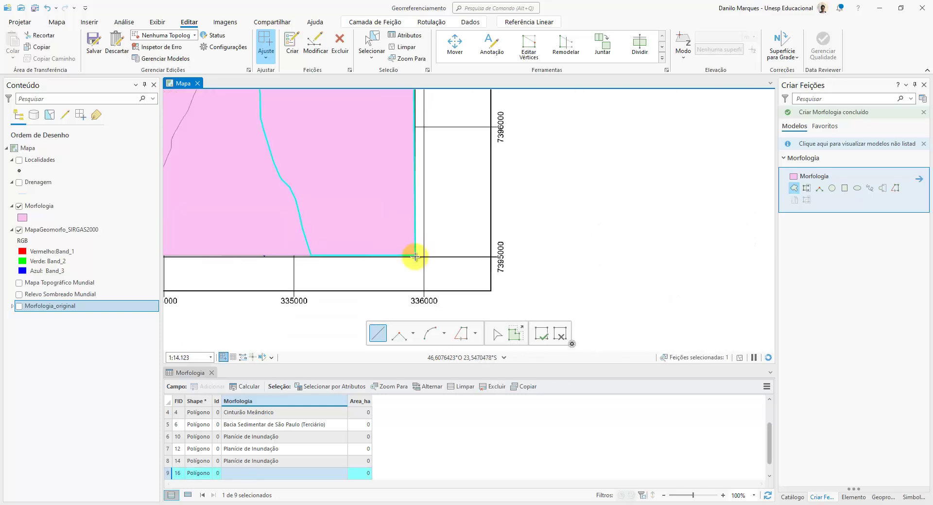
- Look up the dark green class in the map legend and copy "Terraços Fluviais" from the second record into the new polygon's Morfologia field
left_click_drag(412, 243, 427, 228)
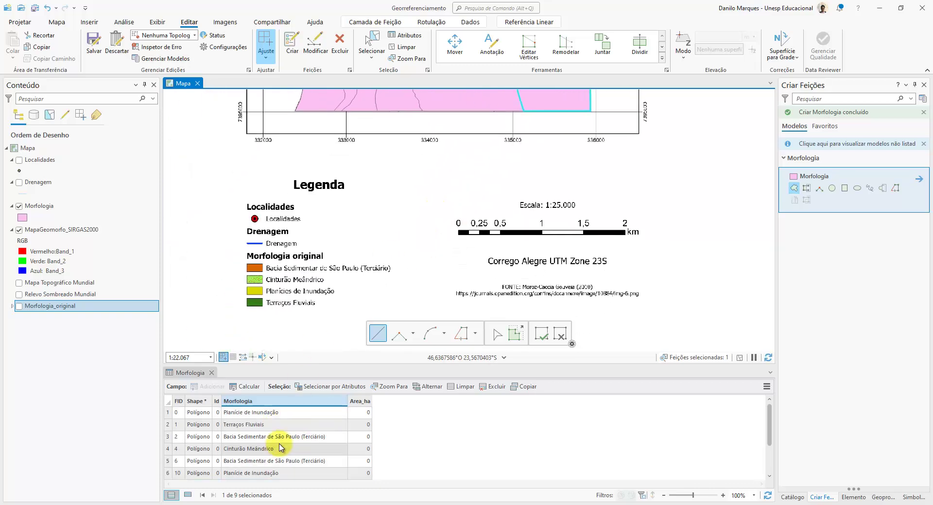
scroll(288, 440, "up", 1)
left_click(284, 426)
left_click(283, 425)
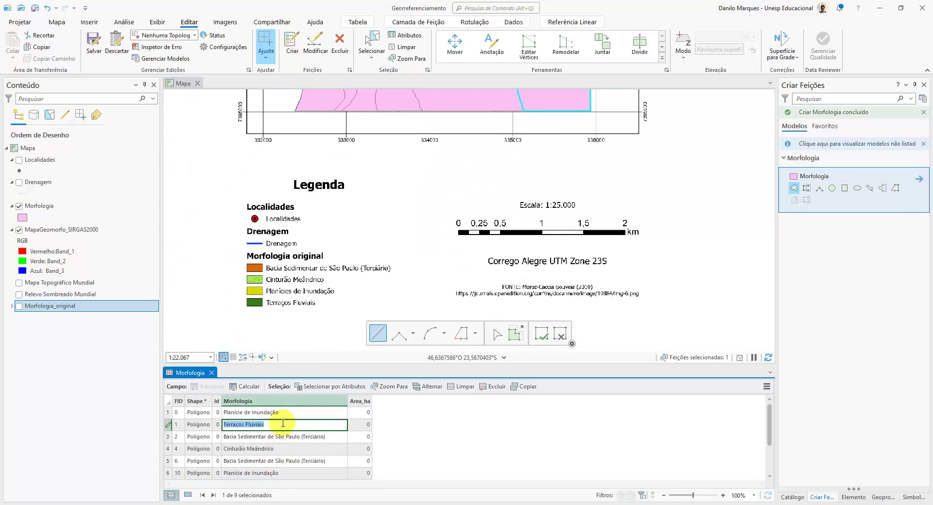
scroll(283, 428, "down", 2)
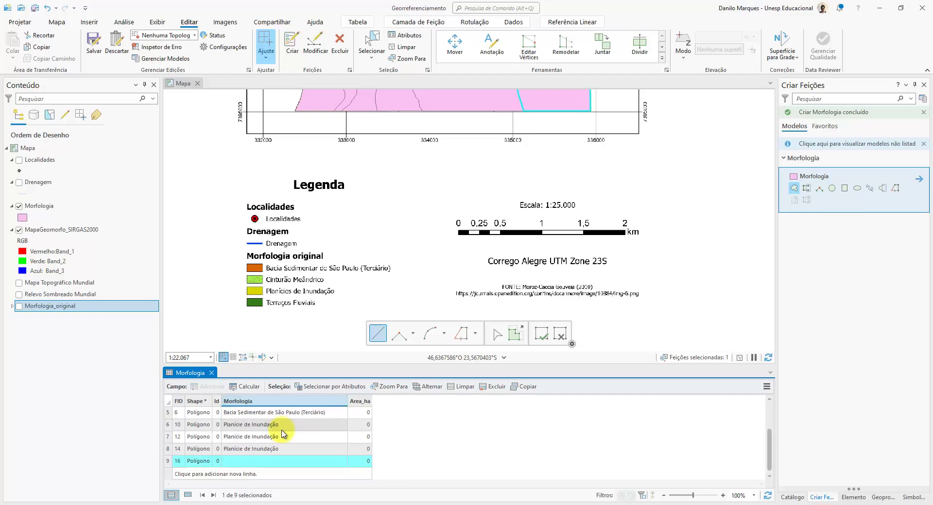
left_click(283, 461)
key("Return")
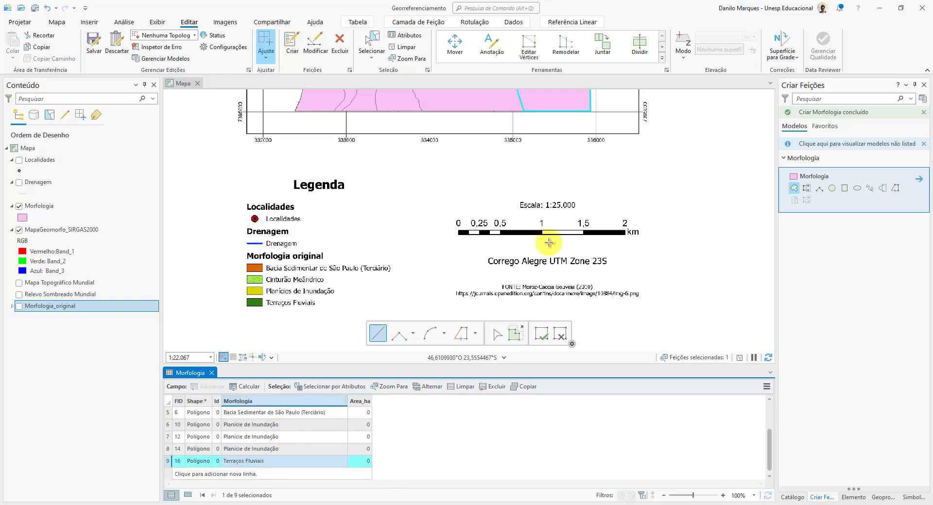
- Save all edits to the Morfologia layer
left_click_drag(559, 153, 504, 283)
left_click_drag(505, 177, 529, 154)
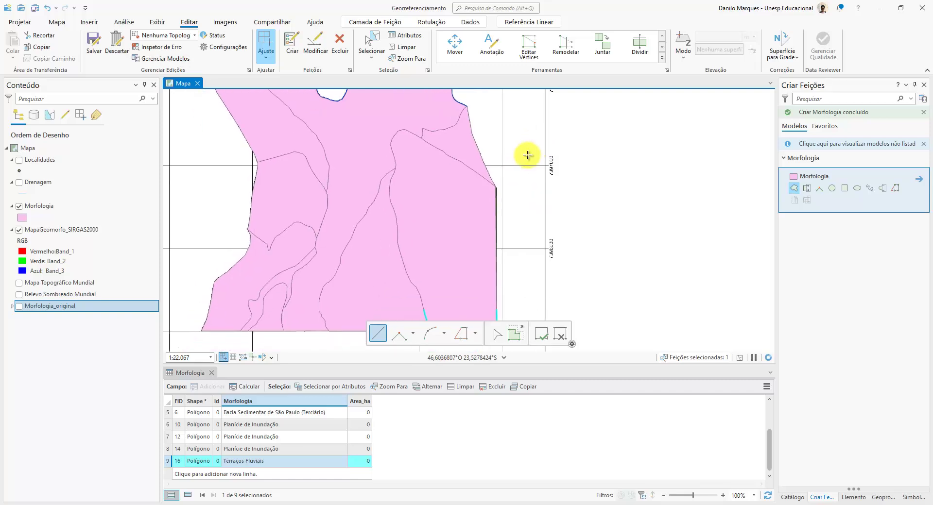
left_click(98, 49)
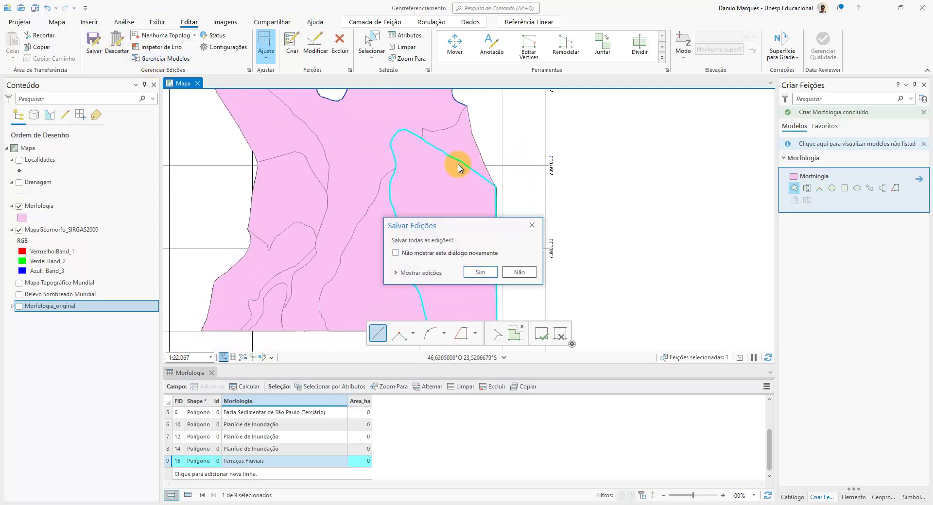
left_click(481, 271)
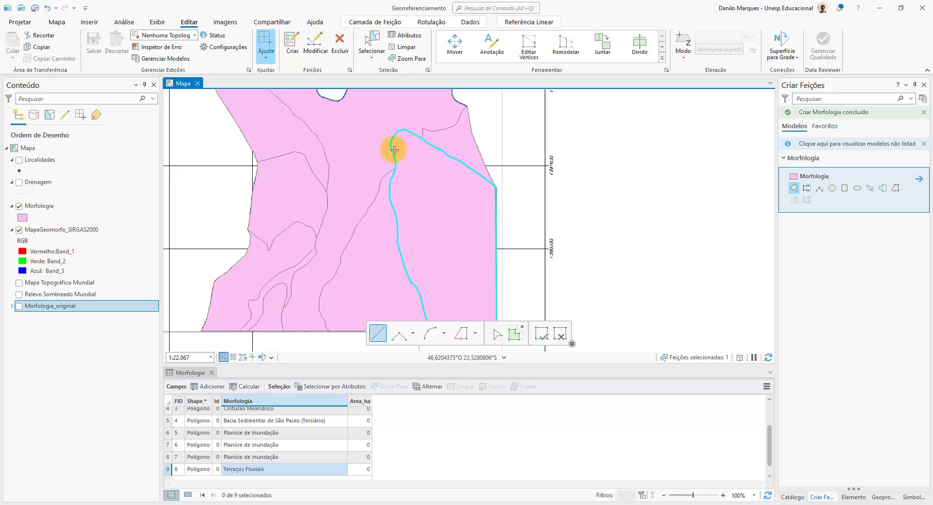
- Set the Morfologia layer's fill colour to 40% transparency and apply the symbology
left_click(22, 218)
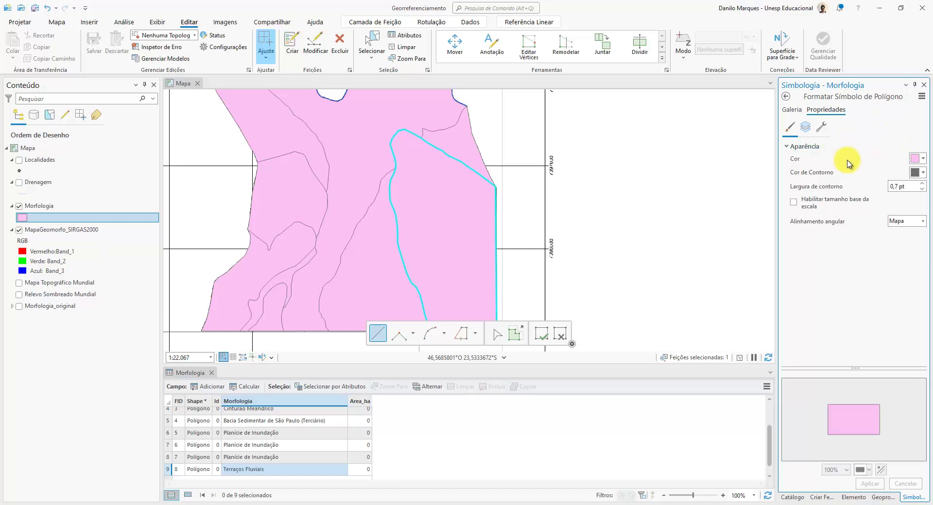
left_click(923, 161)
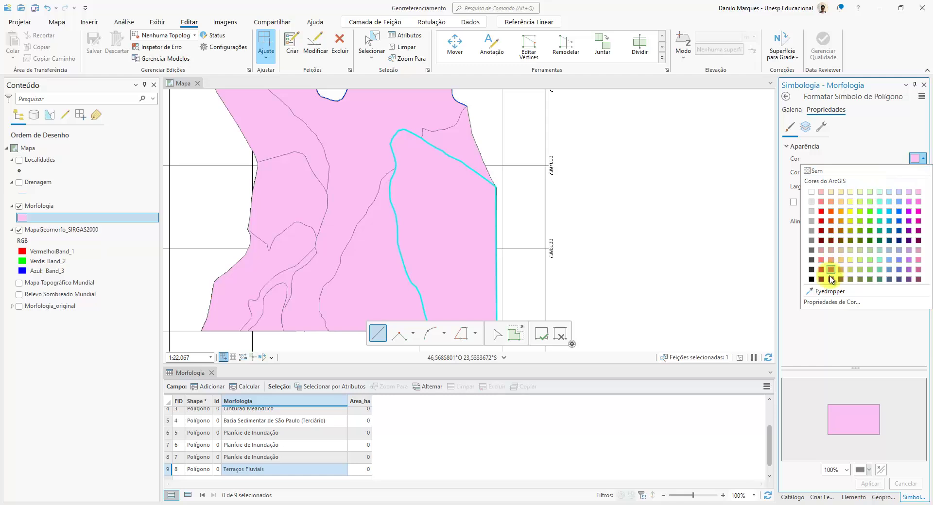
left_click(826, 305)
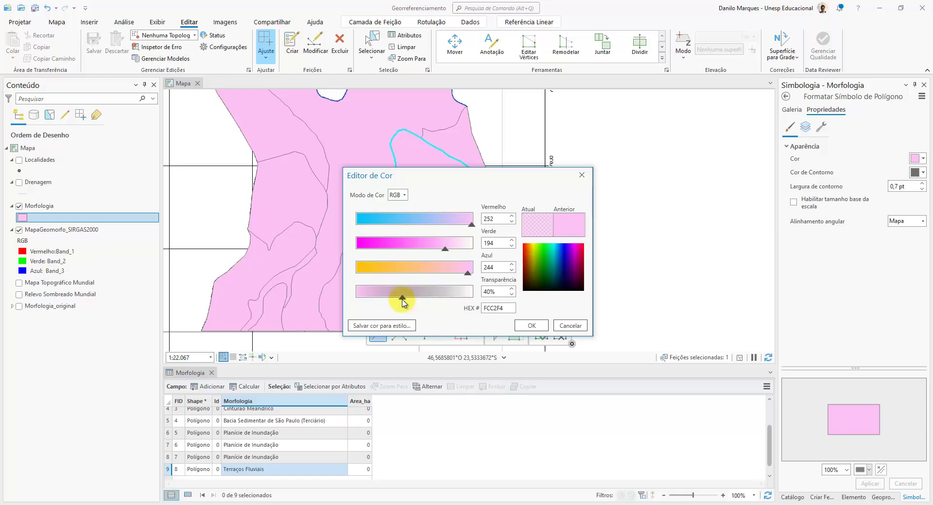
left_click(523, 324)
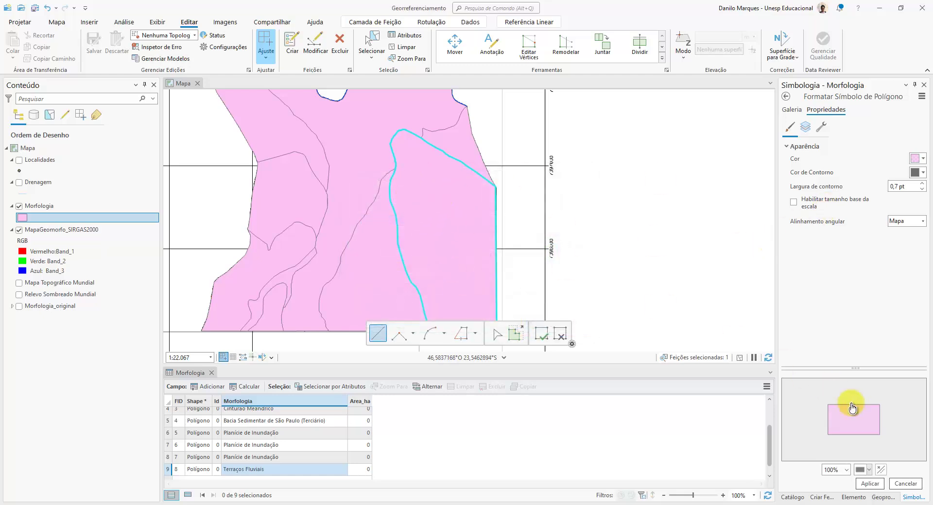
left_click(870, 482)
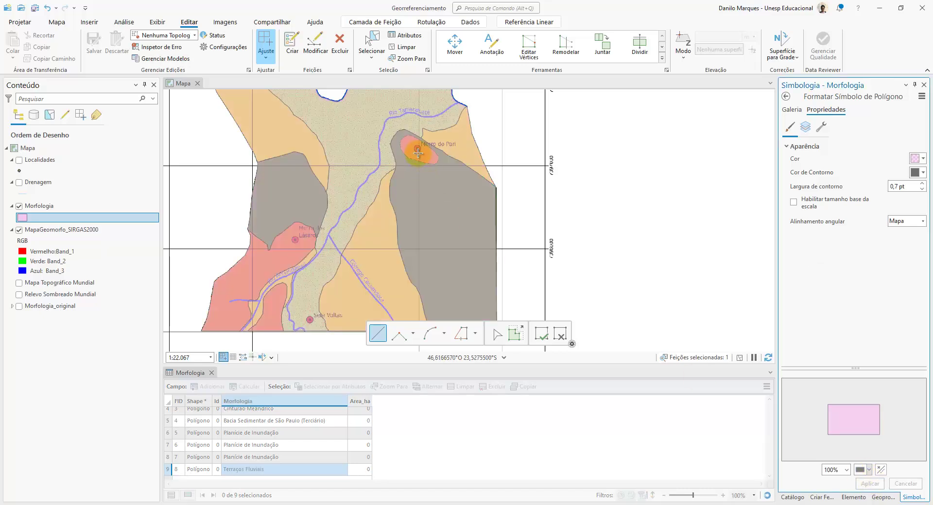
- Start a new Morfologia polygon on the orange Morro do Pari area and outline its western and southern edges
left_click_drag(423, 150, 417, 212)
scroll(417, 212, "up", 5)
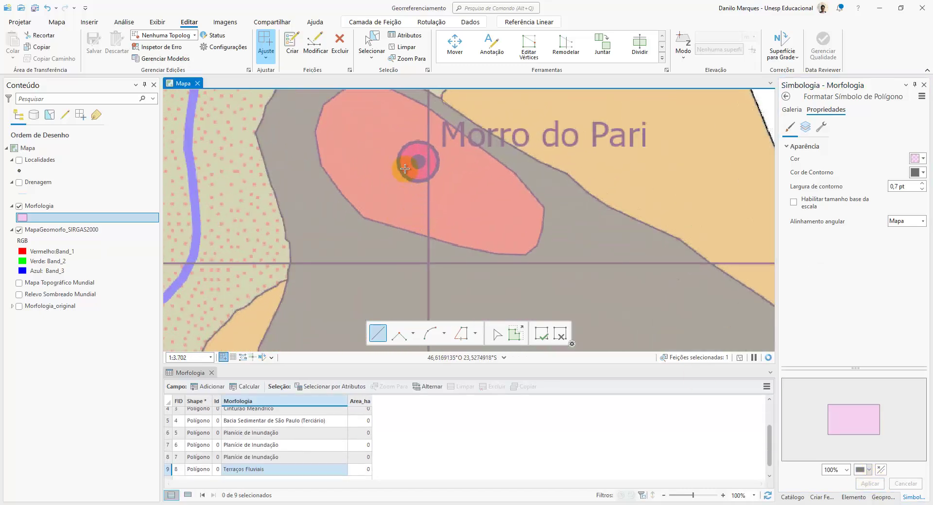
left_click_drag(402, 167, 406, 202)
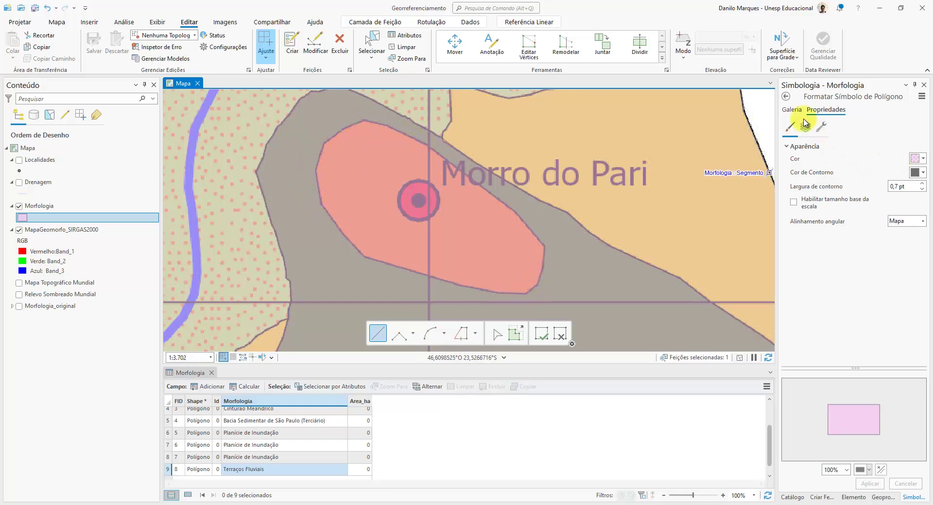
left_click(785, 97)
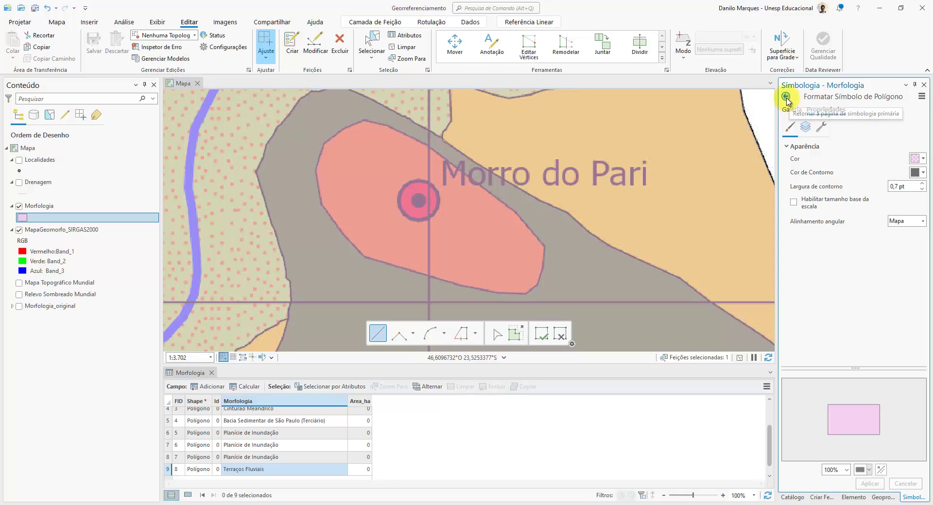
left_click(822, 497)
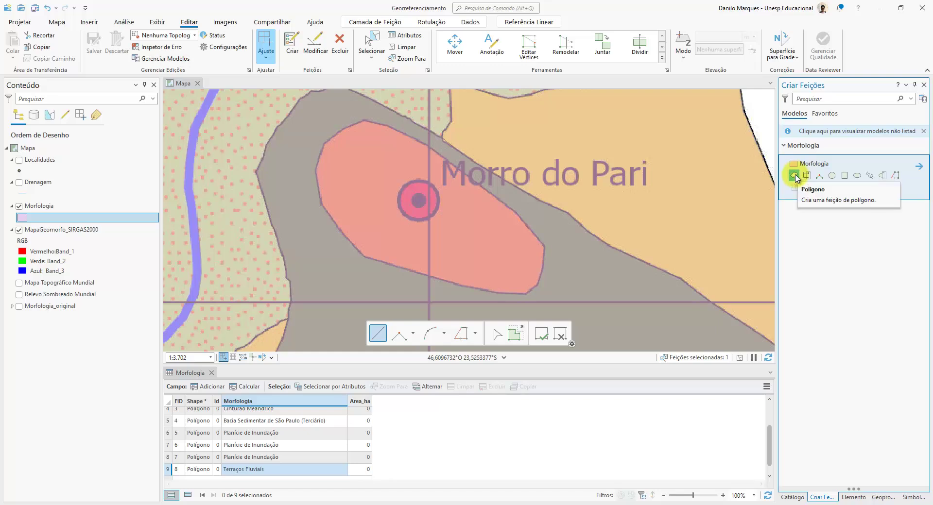
left_click(795, 176)
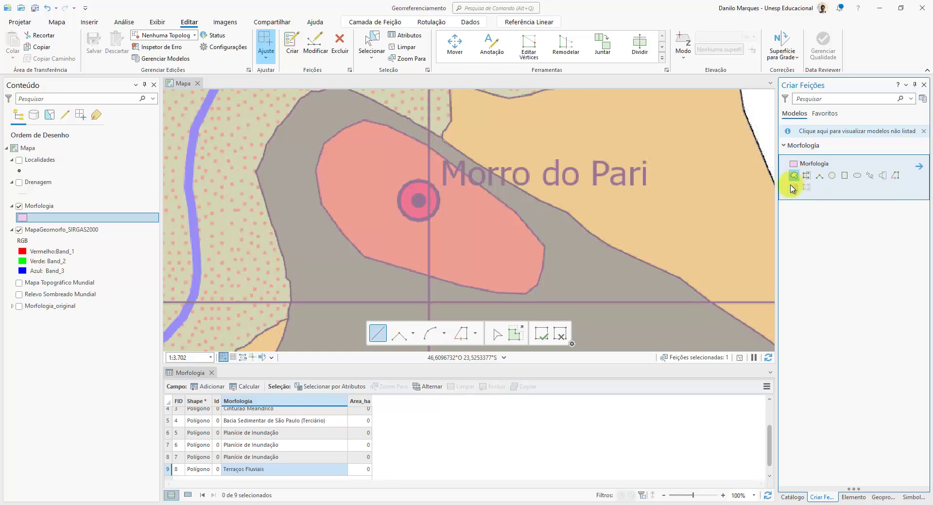
left_click(364, 121)
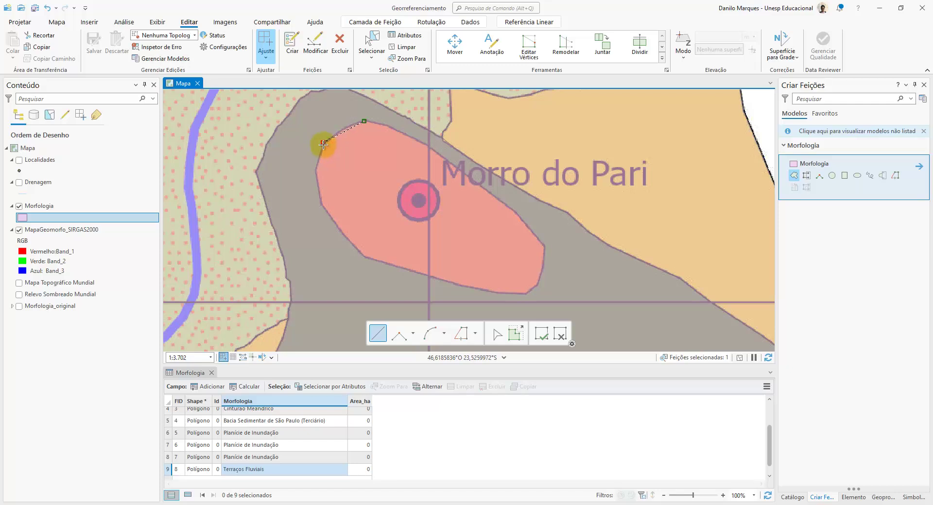
left_click(315, 168)
left_click(321, 201)
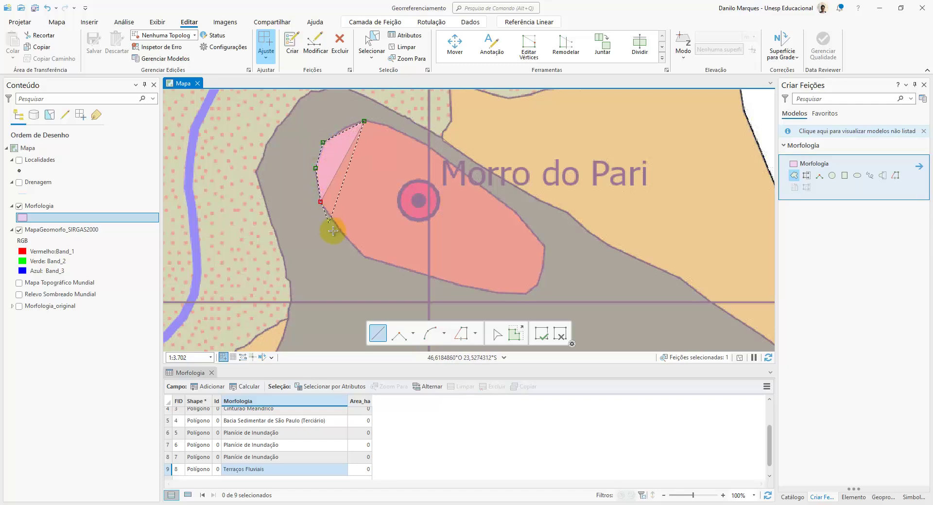
left_click(361, 256)
left_click(474, 289)
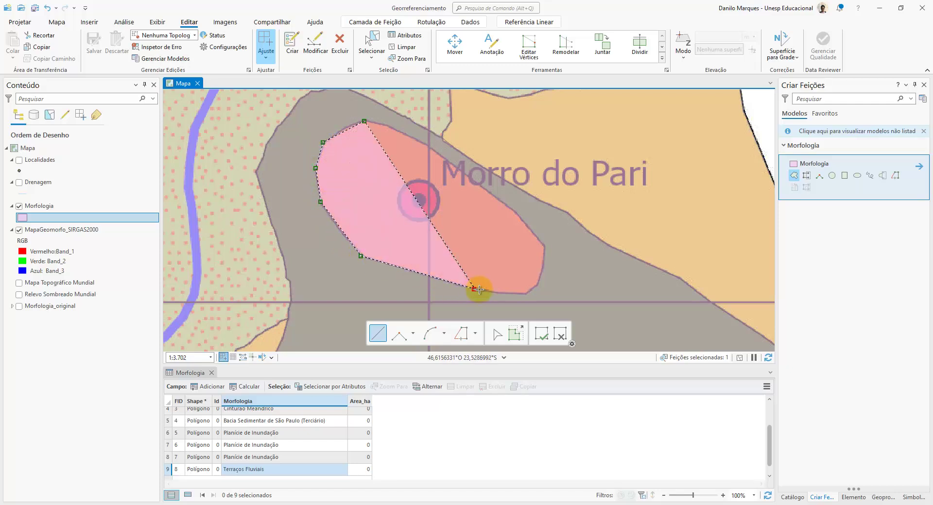
- Outline the eastern end and northern edge of the Morro do Pari area back to the starting vertex and finish the polygon
left_click(509, 294)
left_click(524, 294)
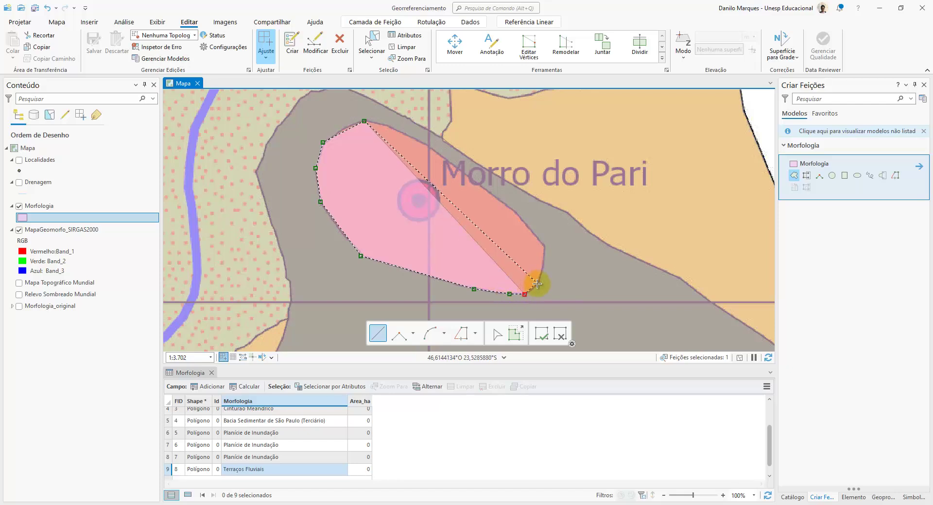
left_click(536, 284)
left_click(543, 266)
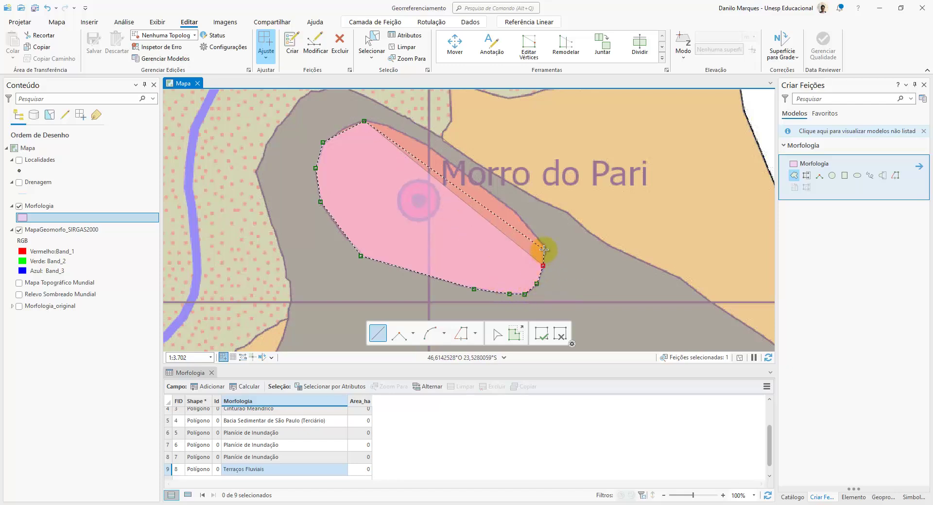
left_click(544, 246)
left_click(516, 213)
left_click(462, 172)
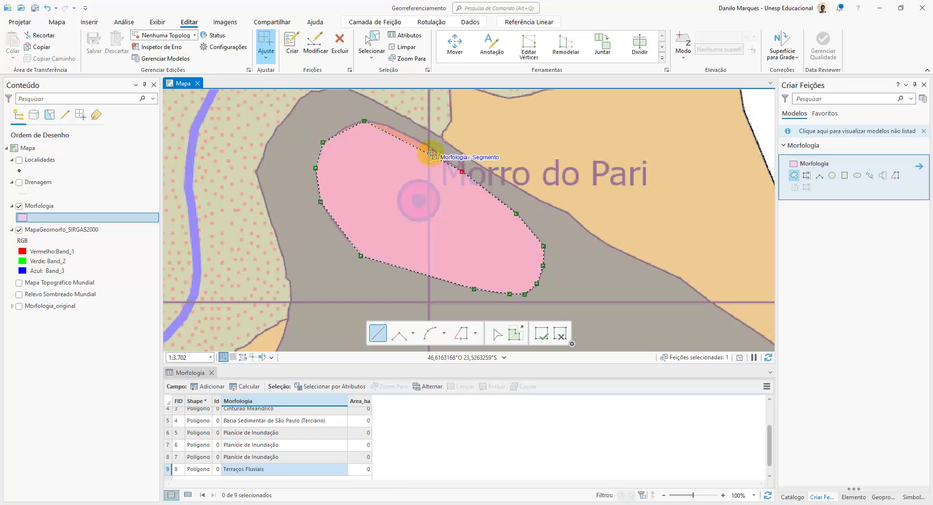
left_click(425, 143)
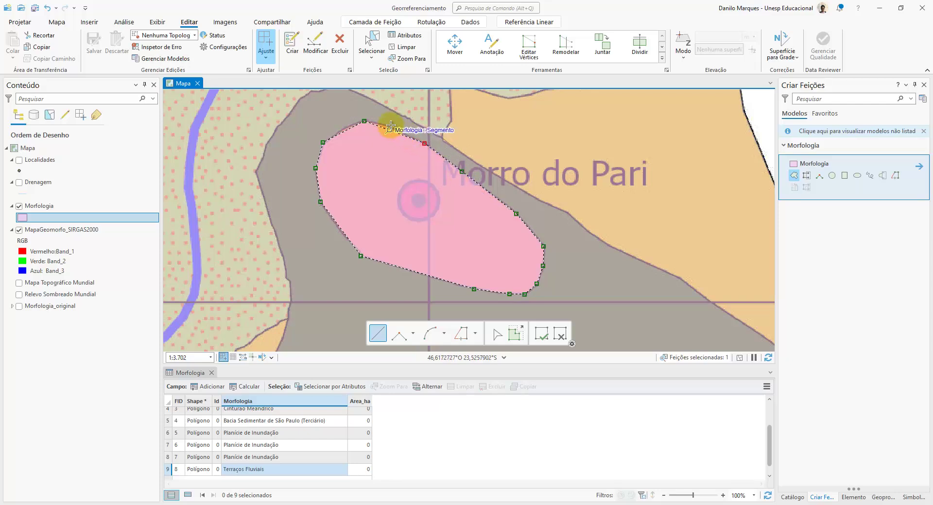
double_click(390, 125)
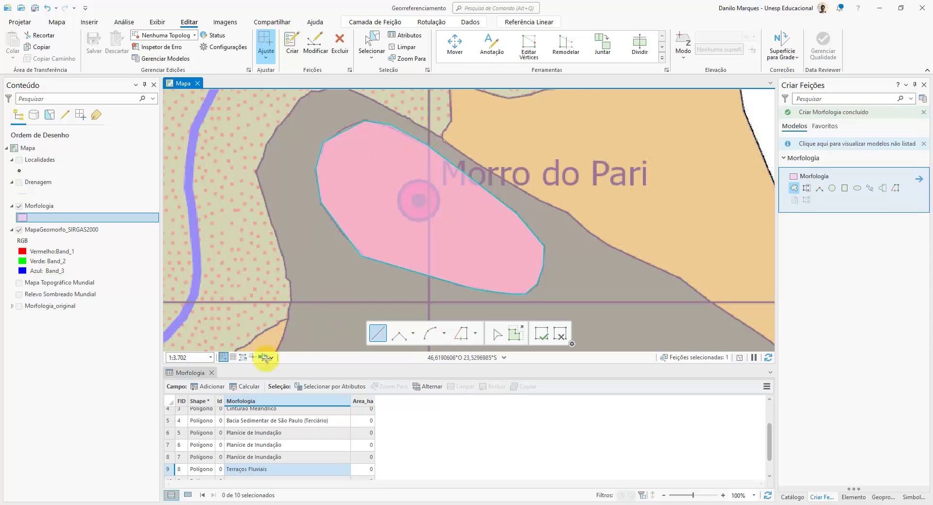
- Label the new Morro do Pari polygon as Bacia Sedimentar de São Paulo (Terciário) in the Morfologia field and save the edits
scroll(281, 461, "up", 2)
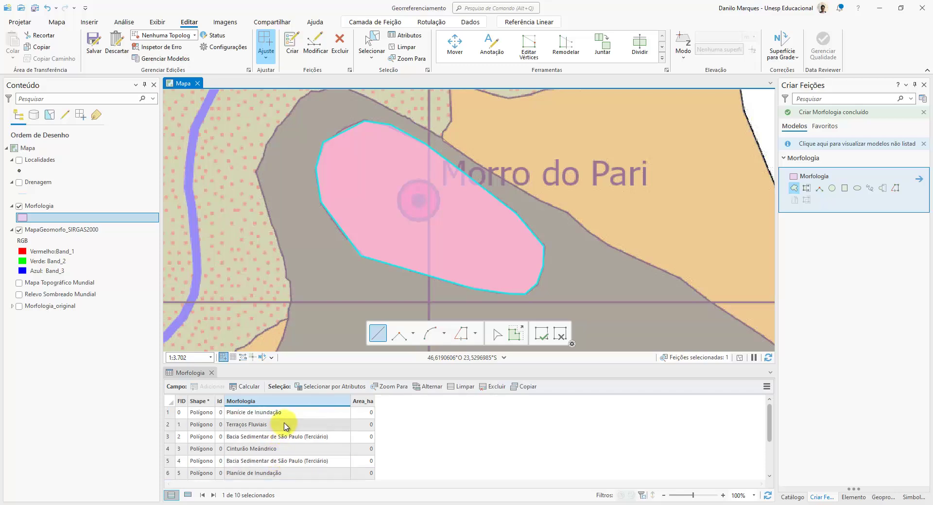
double_click(289, 436)
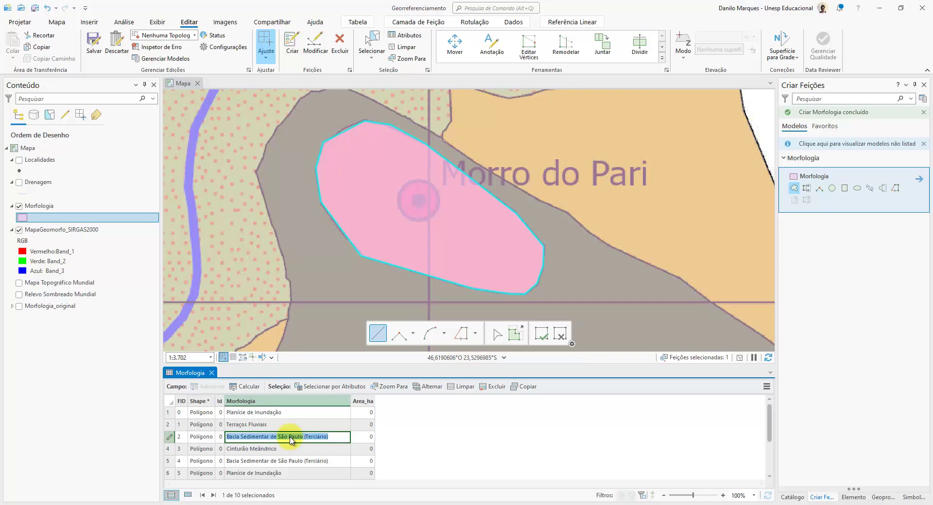
scroll(501, 239, "down", 5)
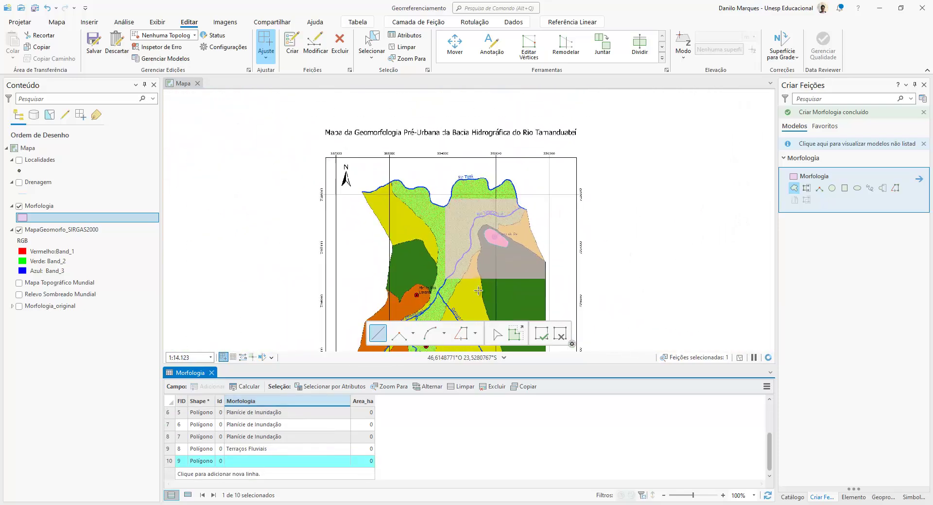
scroll(505, 183, "up", 2)
left_click_drag(506, 184, 508, 175)
scroll(508, 175, "down", 2)
scroll(426, 285, "up", 4)
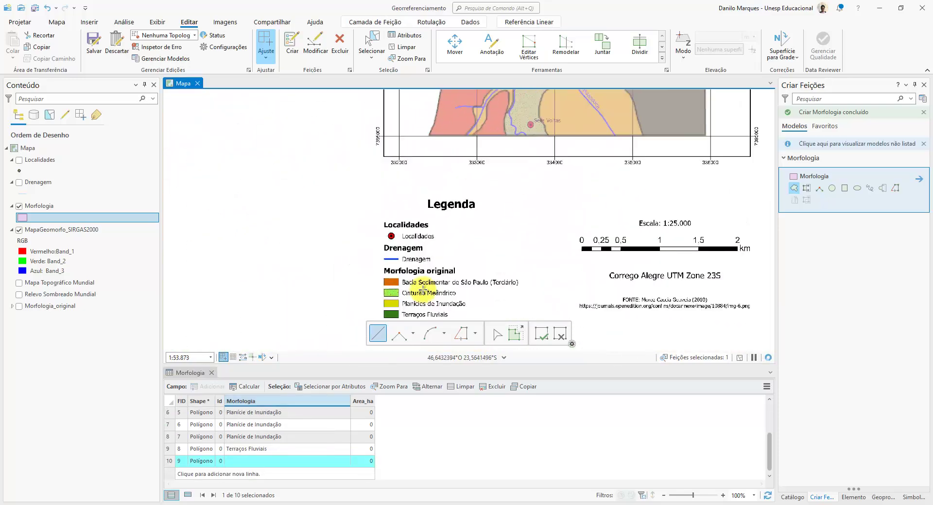
double_click(286, 462)
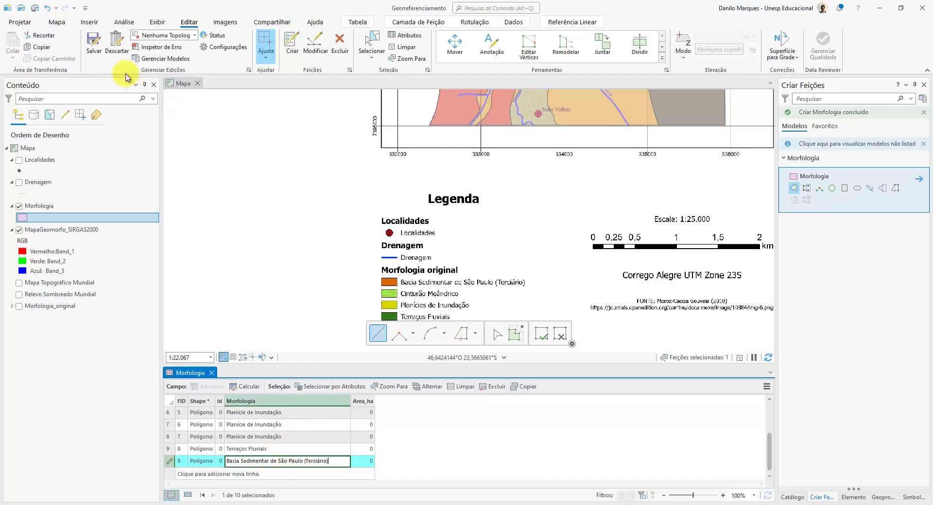
left_click(94, 41)
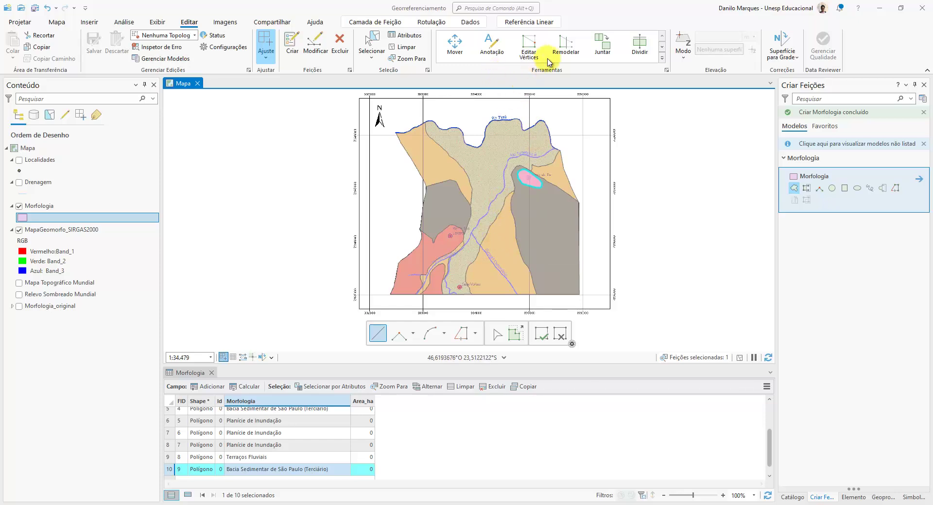
- Start the Clip (Recortar) tool with the Morro do Pari polygon as the input feature
left_click(663, 58)
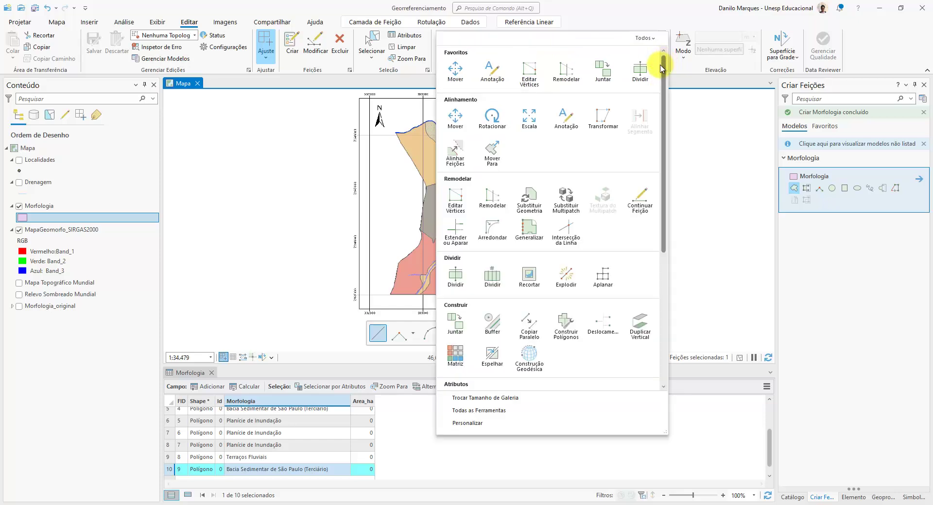
left_click(529, 276)
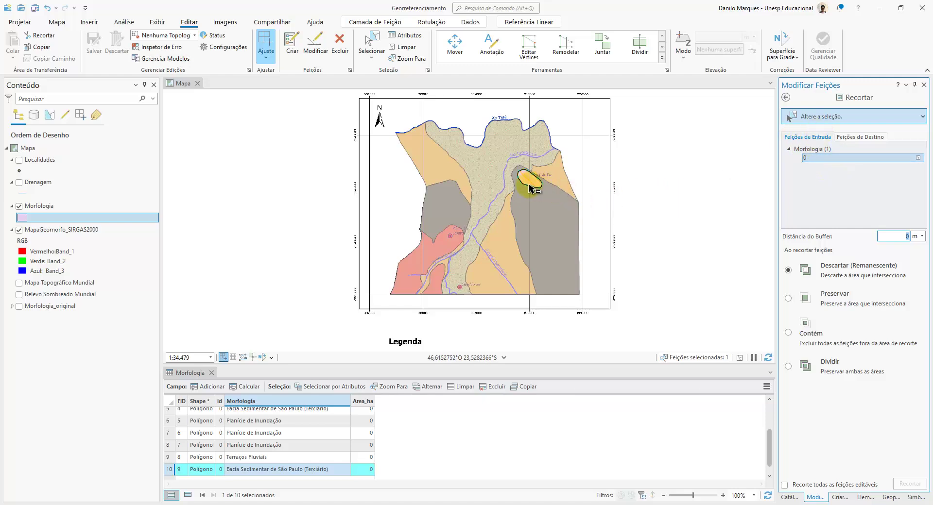
scroll(532, 184, "up", 2)
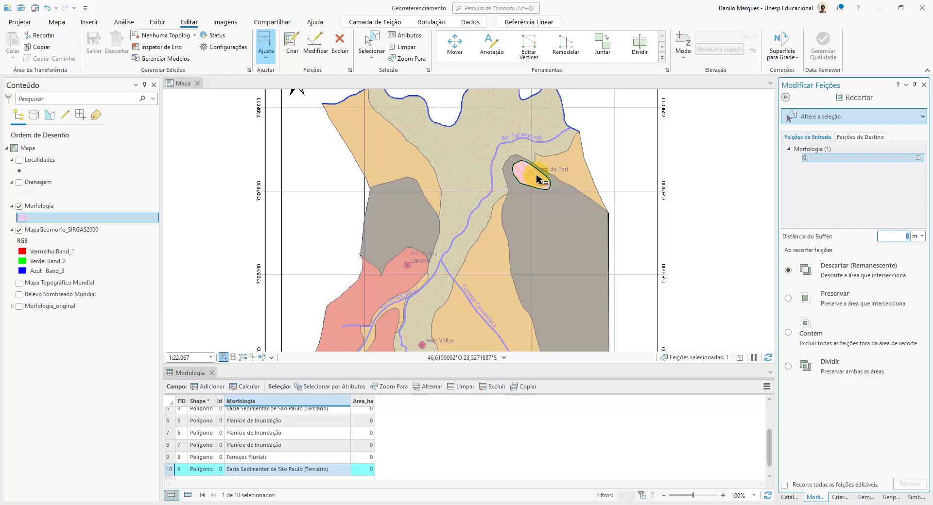
left_click_drag(531, 179, 546, 185)
left_click(536, 184)
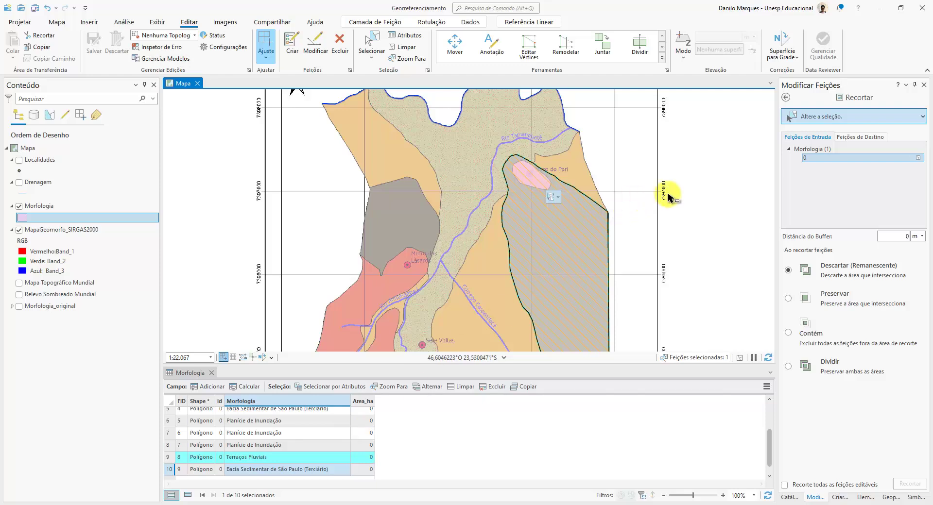
left_click(701, 184)
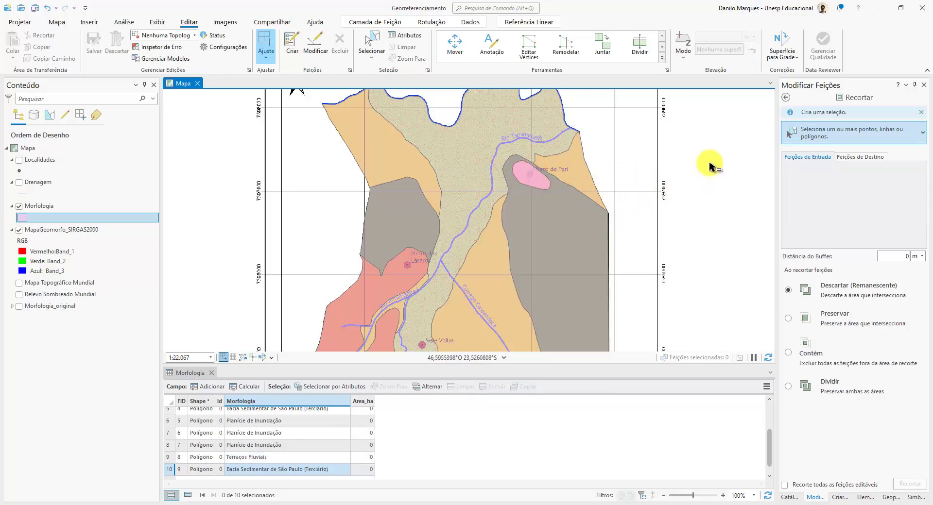
left_click(171, 469)
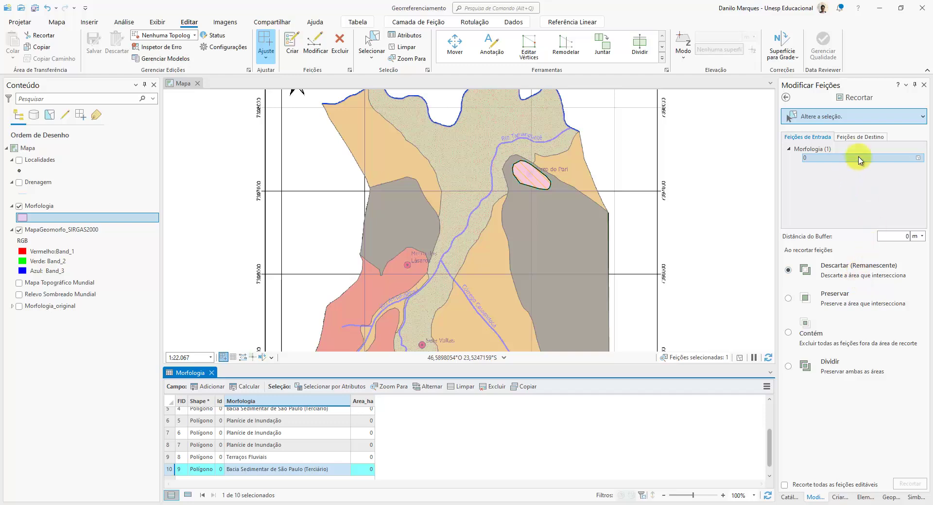
- Set the surrounding Terraços Fluviais polygon as the target feature and clip it, discarding the intersecting area
left_click(861, 138)
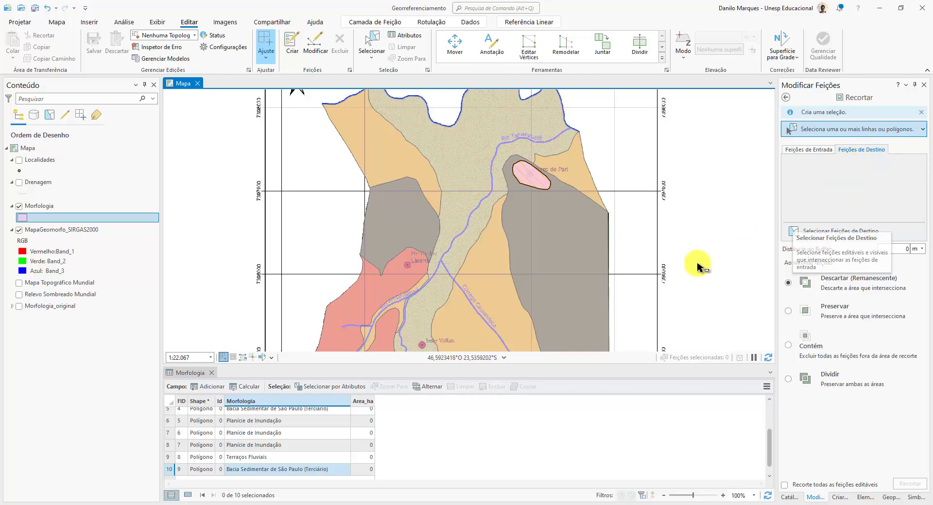
left_click(585, 270)
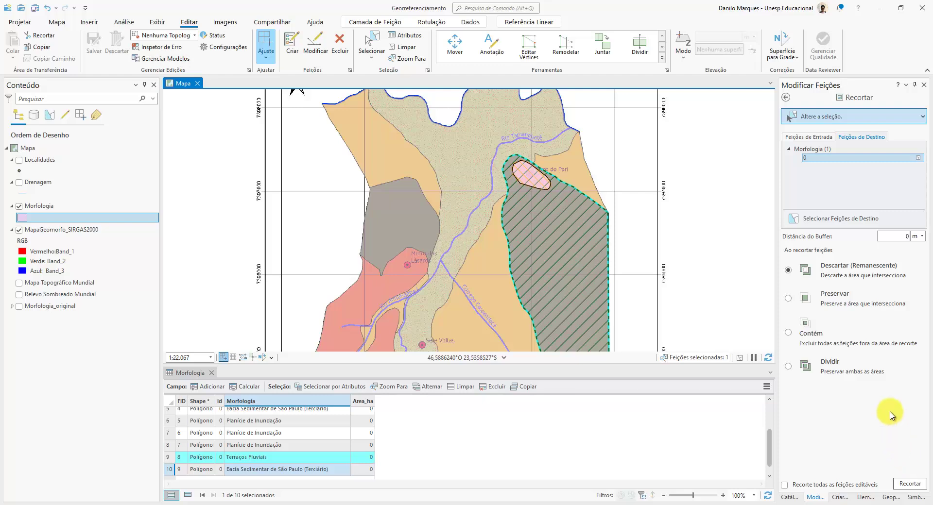
left_click(910, 486)
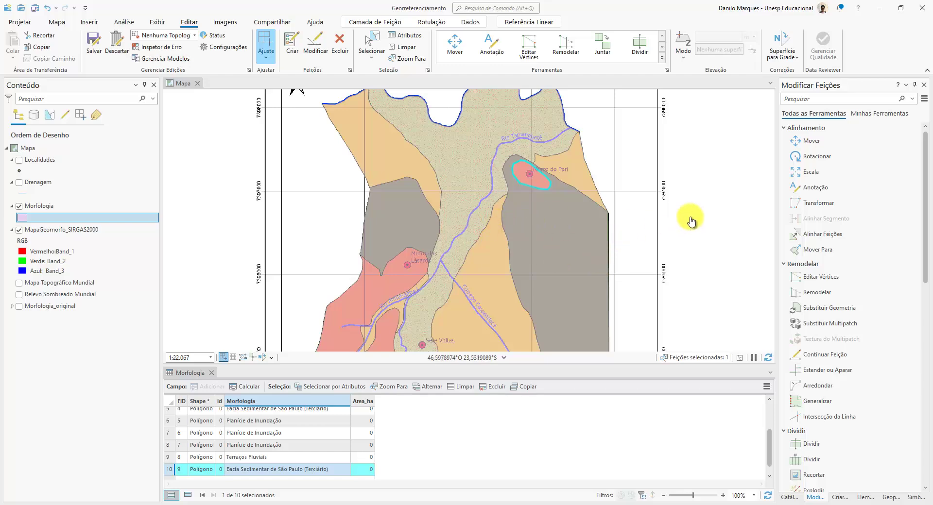
- Select the eastern Terraços Fluviais polygon to examine its boundary around Morro do Pari, and clear the selection
left_click(372, 42)
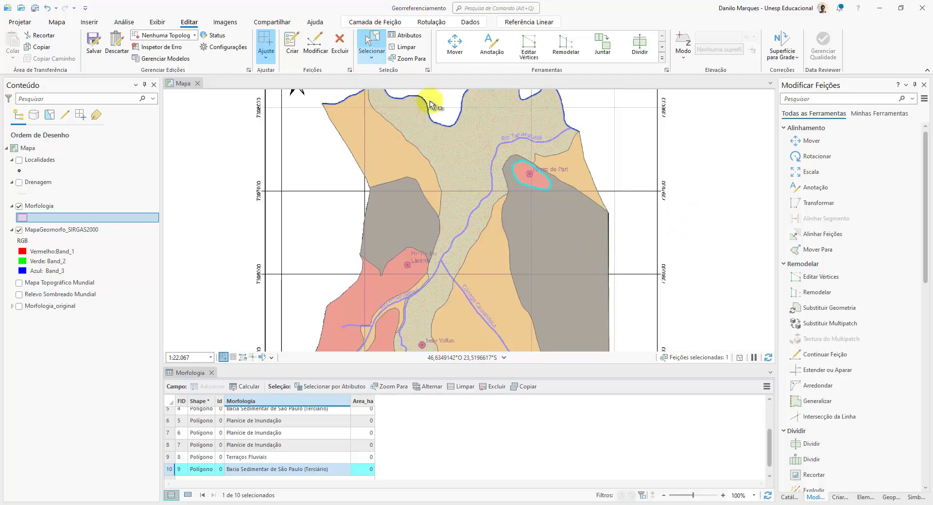
left_click(595, 280)
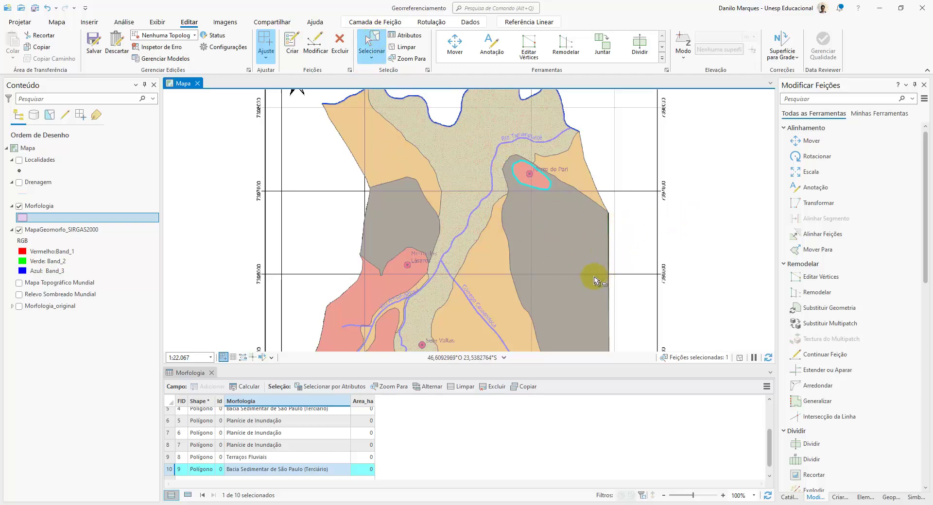
left_click(732, 263)
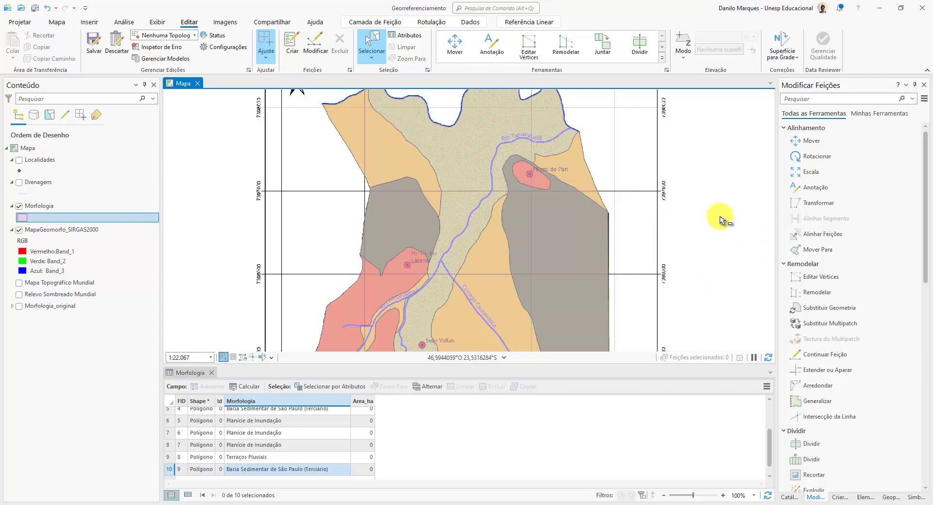
left_click(574, 250)
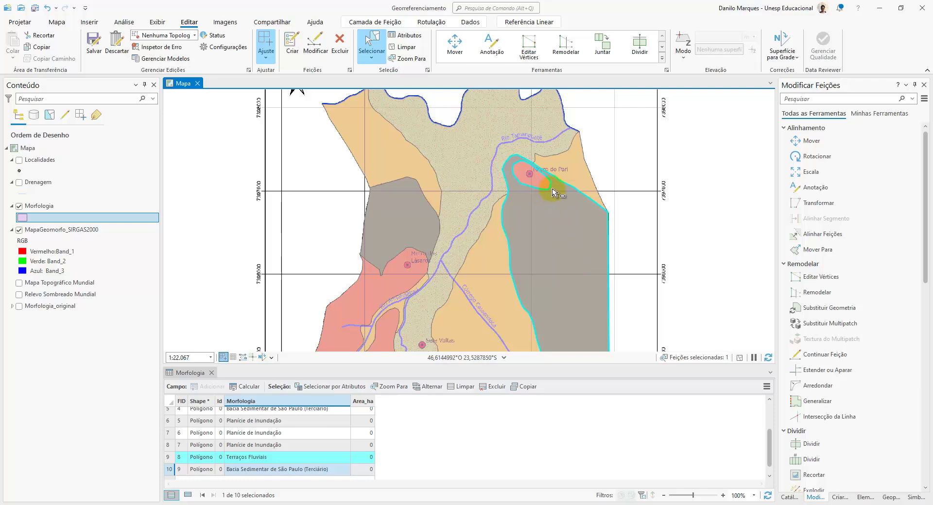
scroll(554, 193, "up", 2)
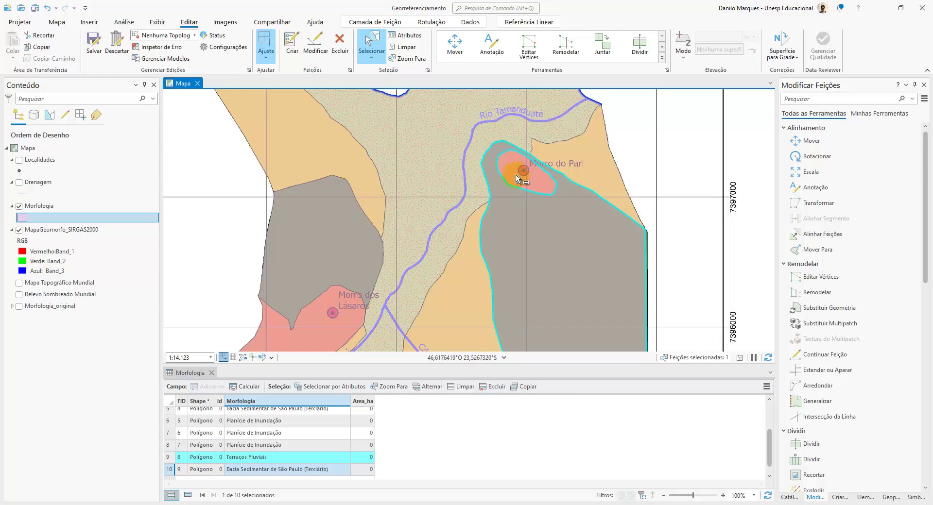
left_click(707, 228)
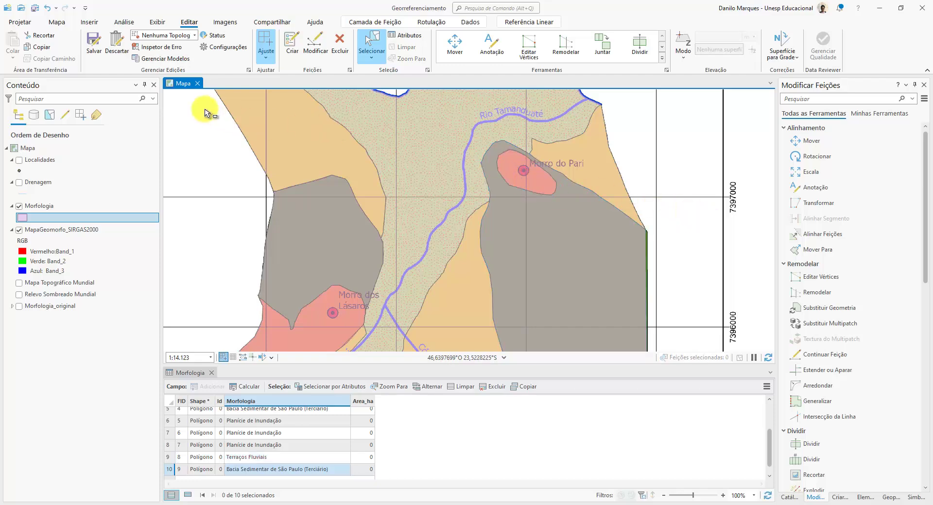
- Save the clipping edits made to the Morfologia layer
left_click(99, 52)
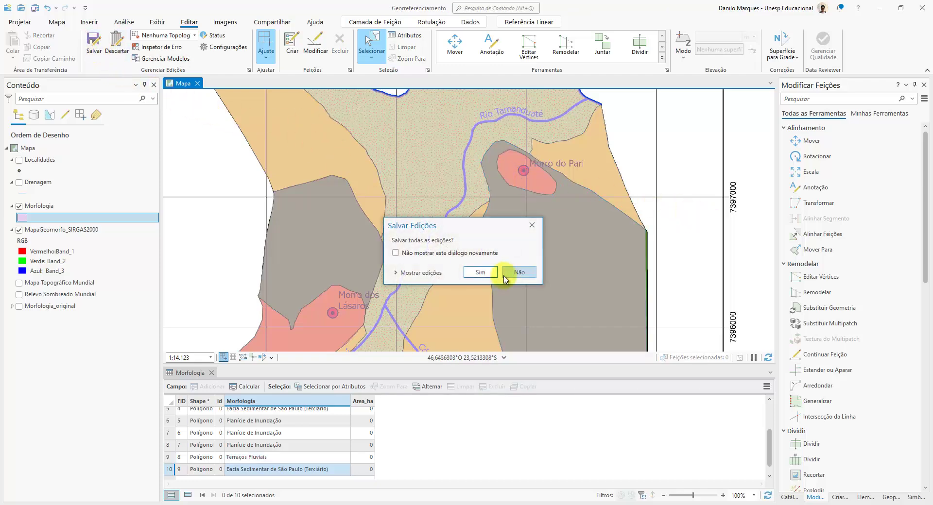
left_click(477, 273)
scroll(477, 280, "down", 4)
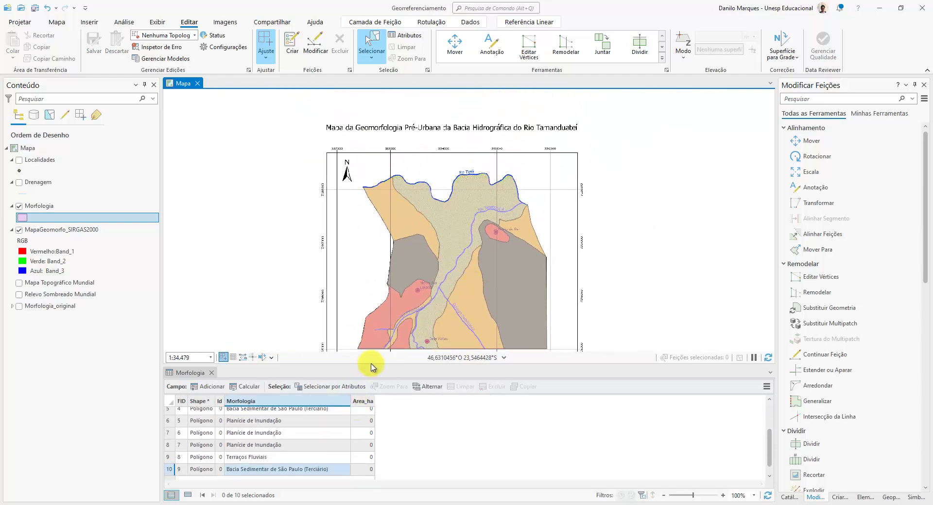
- Enlarge the attribute table, open Calculate Geometry for the Area_ha field and set its property to Área
left_click_drag(375, 367, 383, 291)
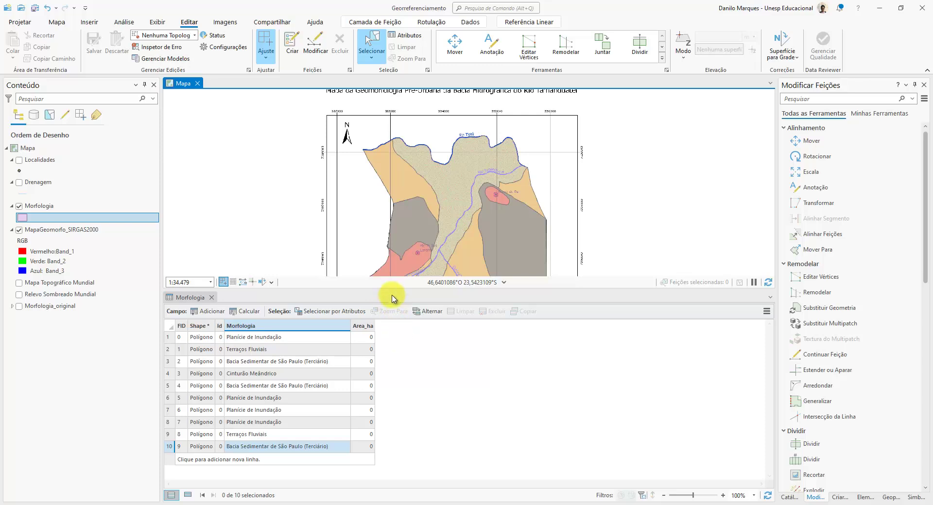
right_click(370, 329)
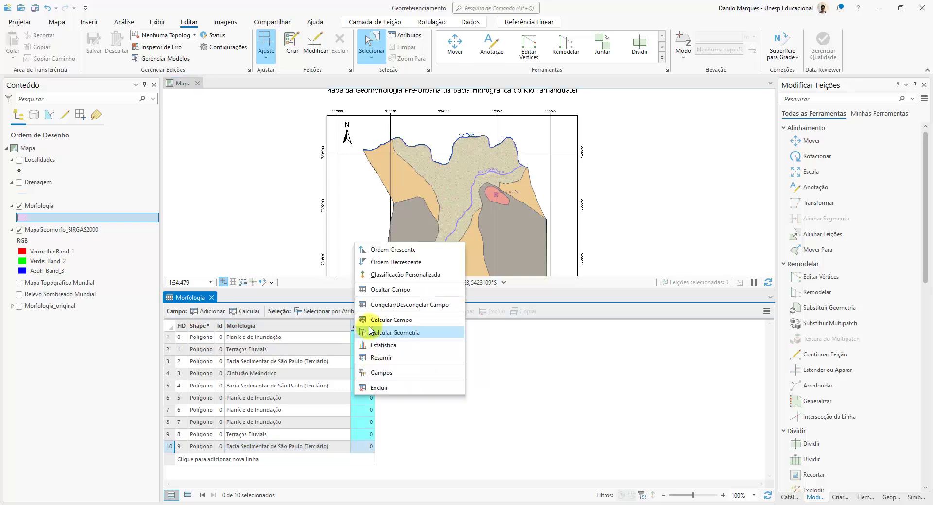
left_click(415, 333)
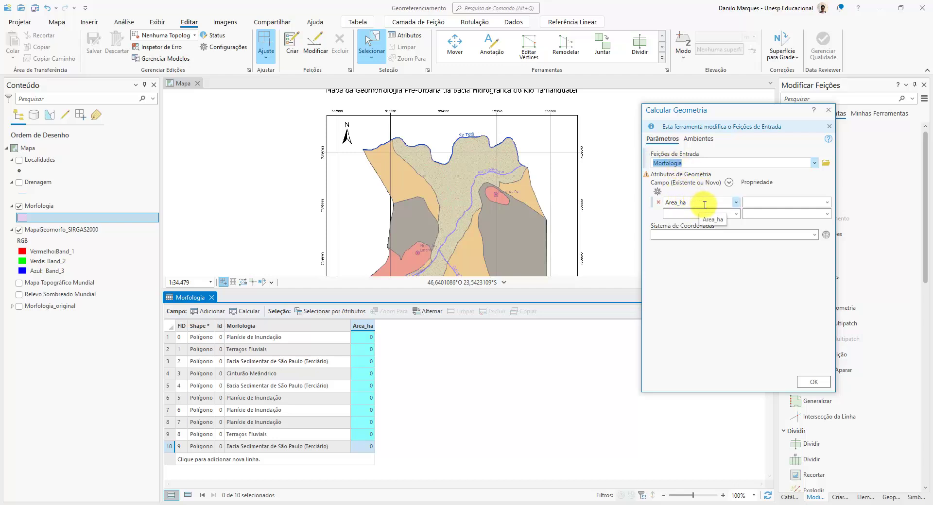
left_click(828, 203)
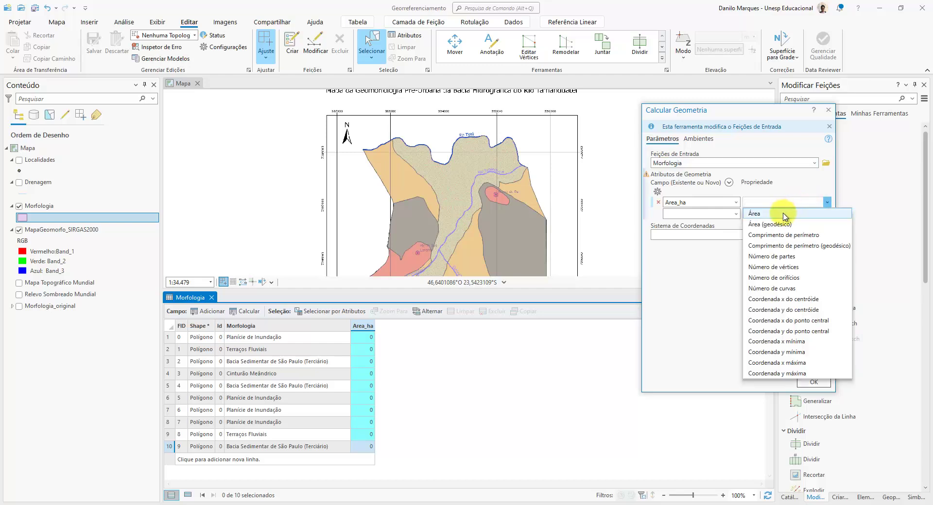
left_click(784, 215)
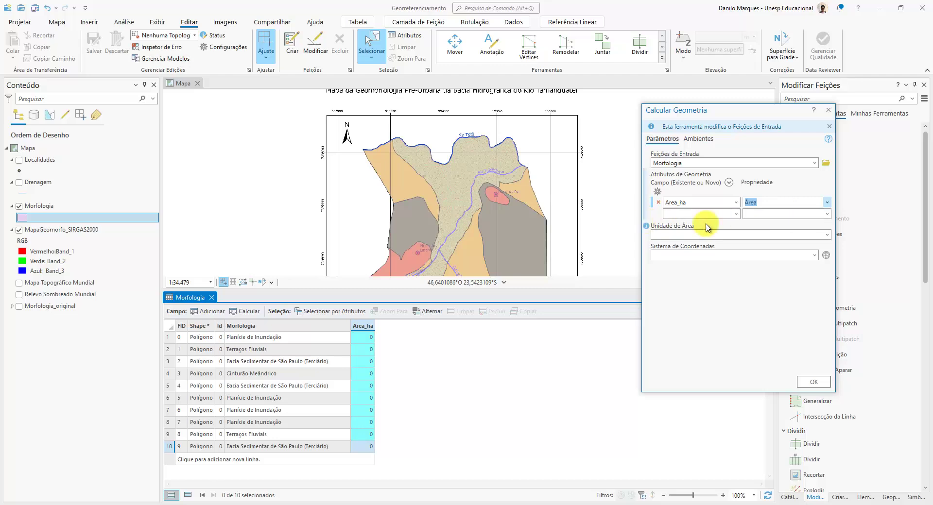
- Set the area unit to Hectares and the coordinate system to SIRGAS_2000_UTM_Zone_23S, run the area calculation and save the edits
left_click(827, 234)
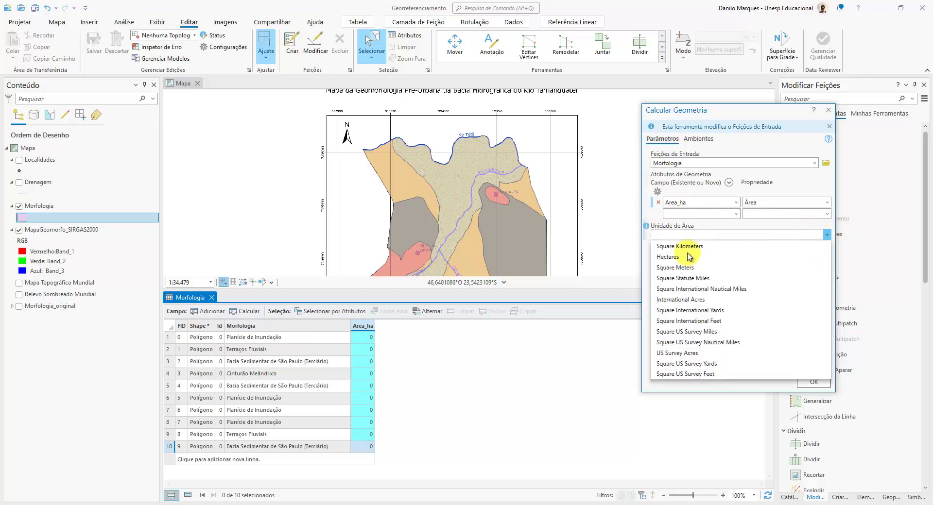
left_click(667, 263)
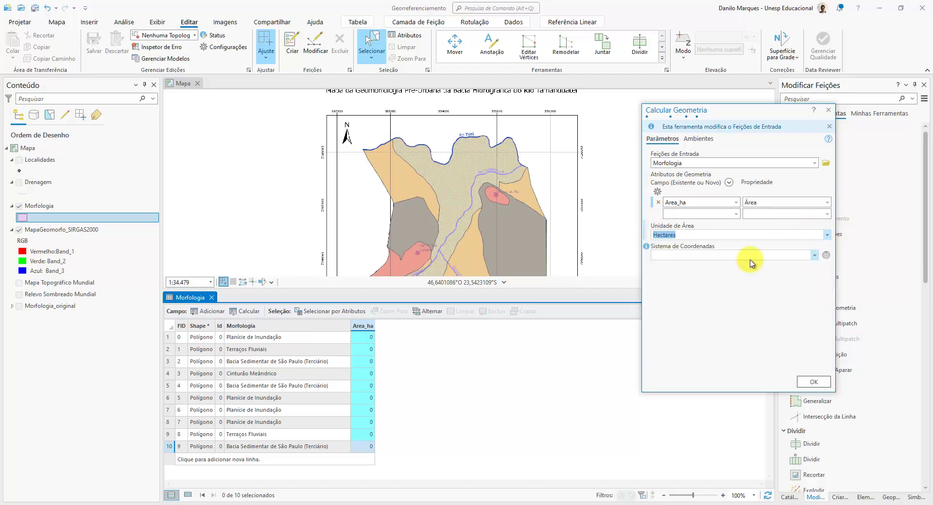
left_click(814, 255)
left_click(696, 267)
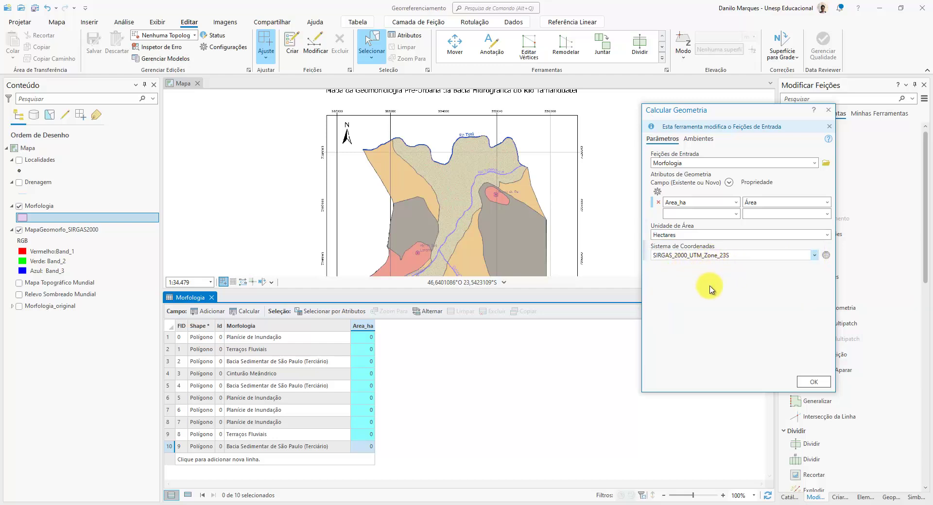
left_click(816, 382)
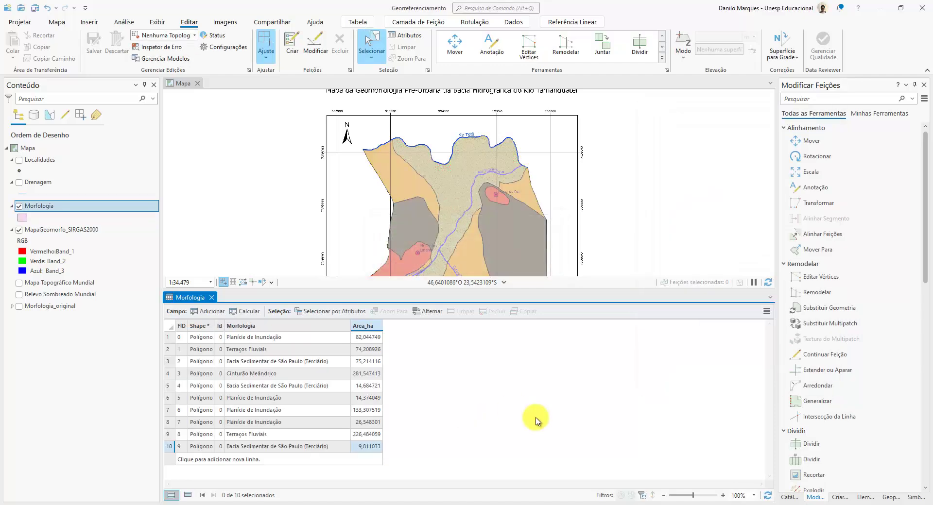
left_click(94, 42)
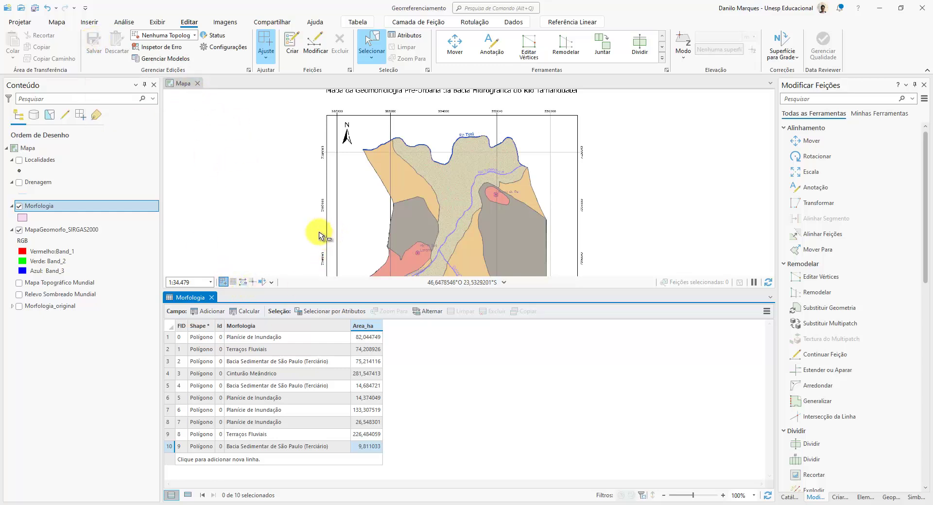
- Close the Morfologia attribute table, hide the MapaGeomorfo_SIRGAS2000 layer and display the Drenagem and Localidades layers
left_click(212, 298)
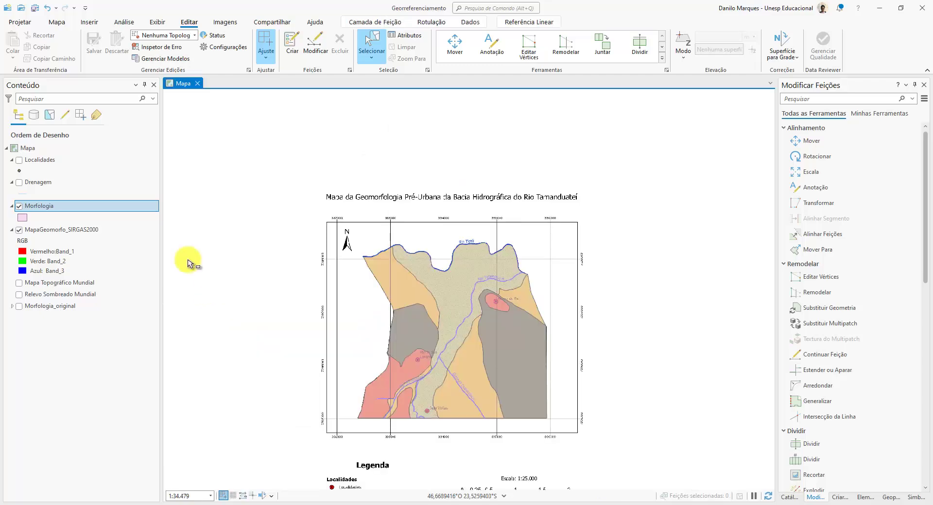
left_click(19, 230)
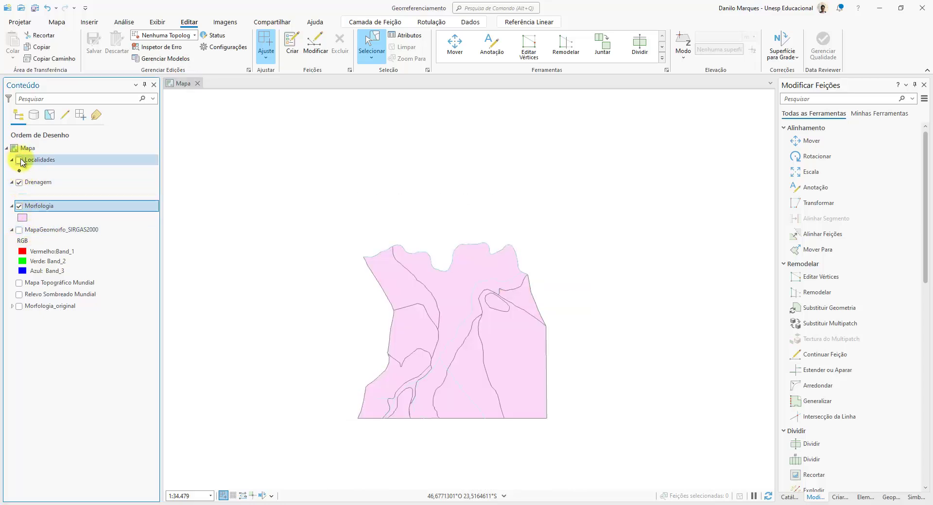
scroll(258, 150, "down", 2)
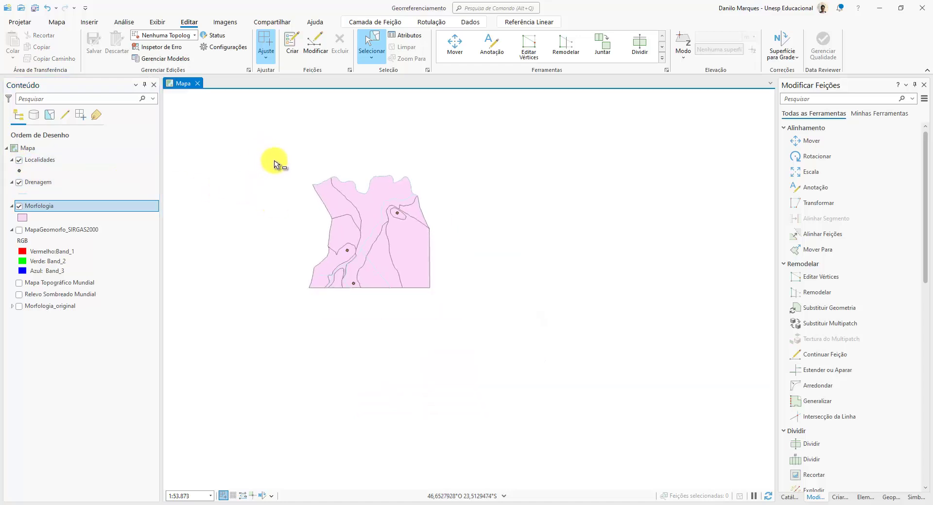
scroll(329, 207, "up", 4)
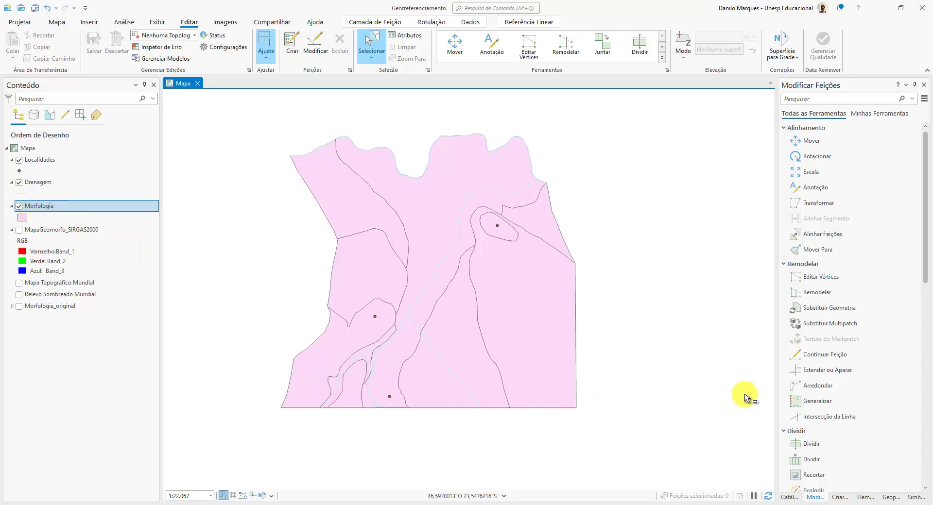
- Symbolize the Morfologia layer with Valores Únicos on the Morfologia field, and widen the symbology pane and its Valor column
left_click_drag(776, 374, 707, 377)
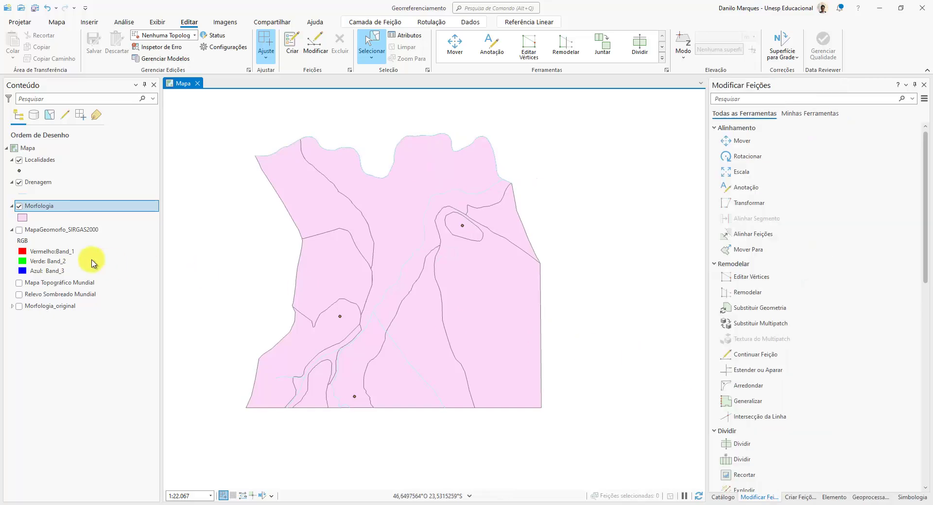
right_click(45, 206)
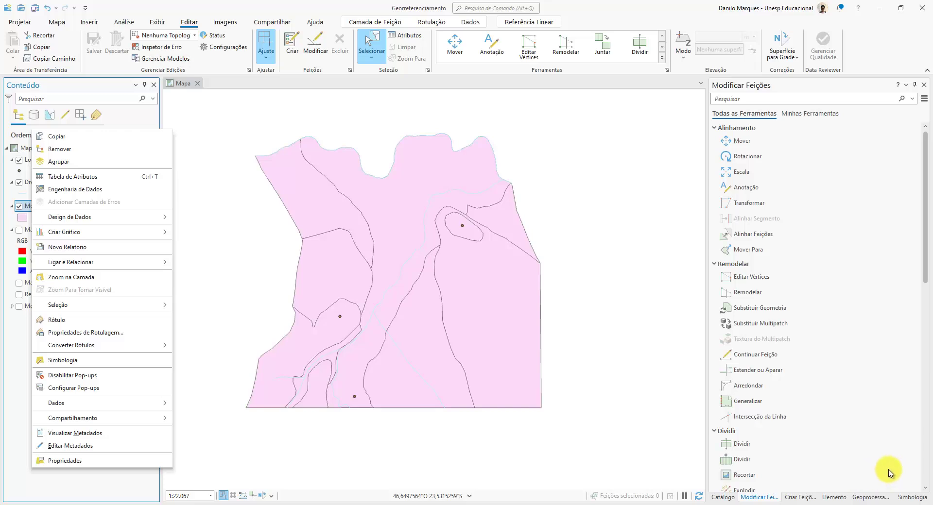
left_click(85, 361)
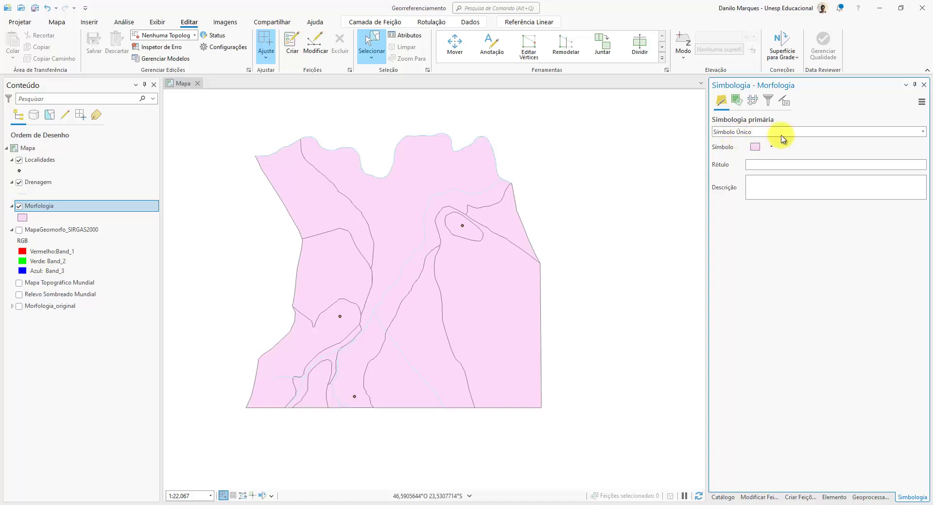
left_click(764, 135)
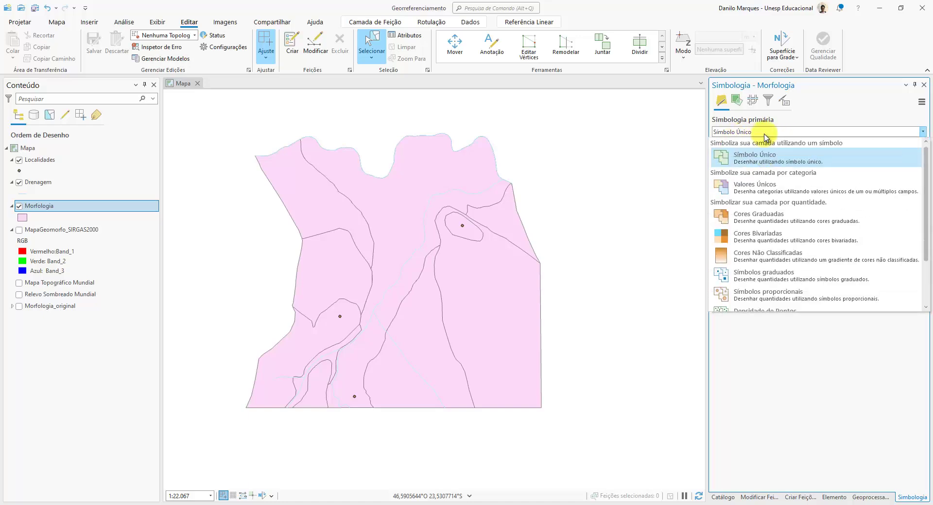
left_click(774, 194)
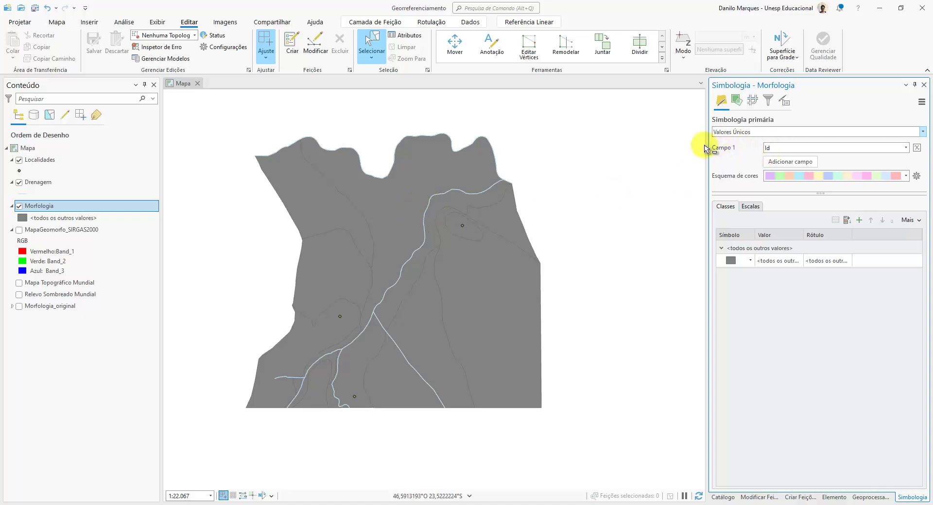
left_click(905, 147)
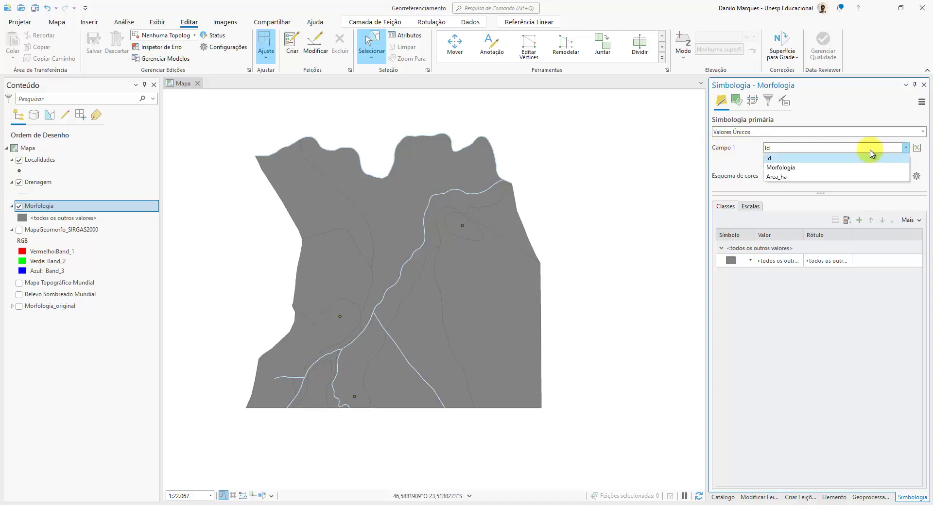
left_click(792, 168)
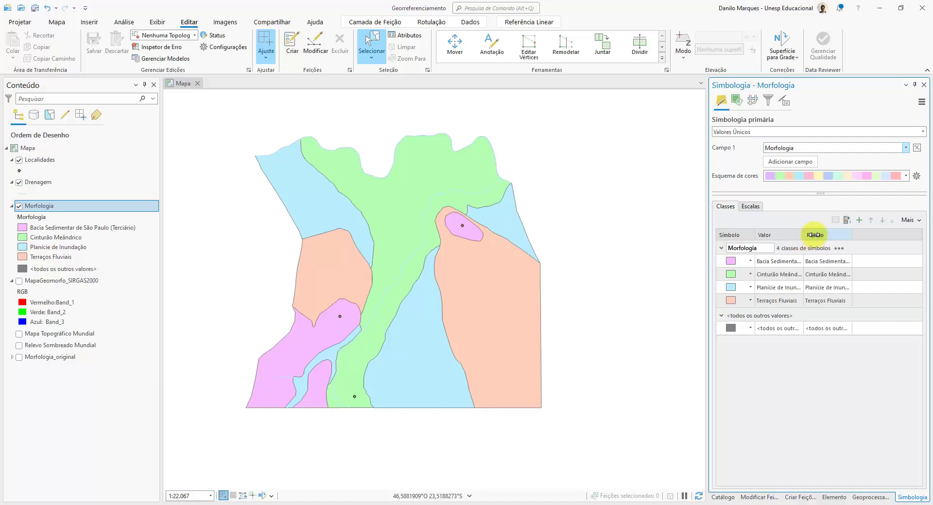
left_click_drag(812, 235, 867, 236)
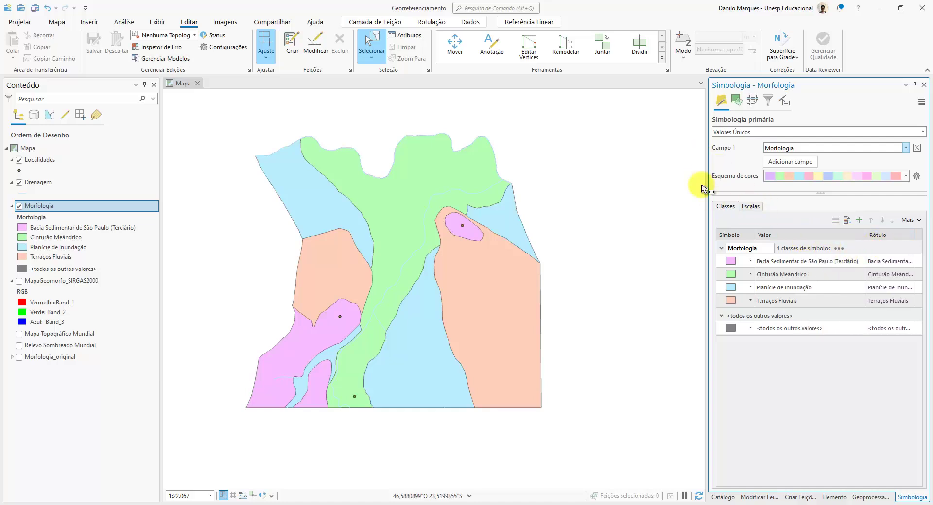
left_click_drag(707, 162, 624, 165)
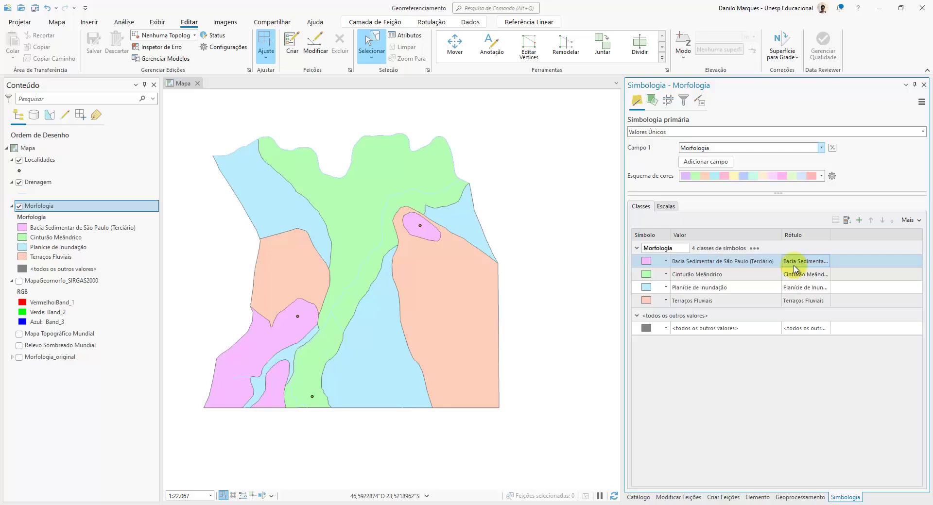
- Examine the Morfologia attribute table sorted by the Morfologia field, and close it
right_click(49, 208)
left_click(100, 205)
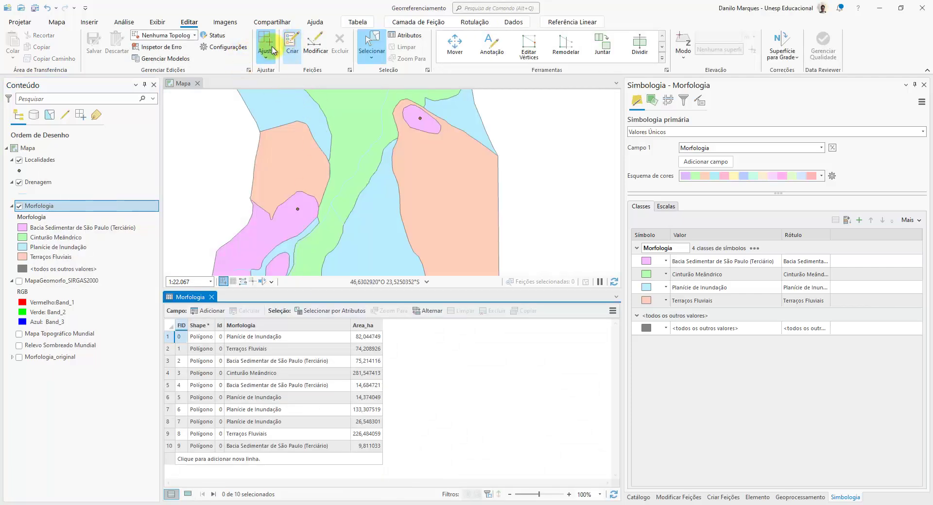
left_click(281, 327)
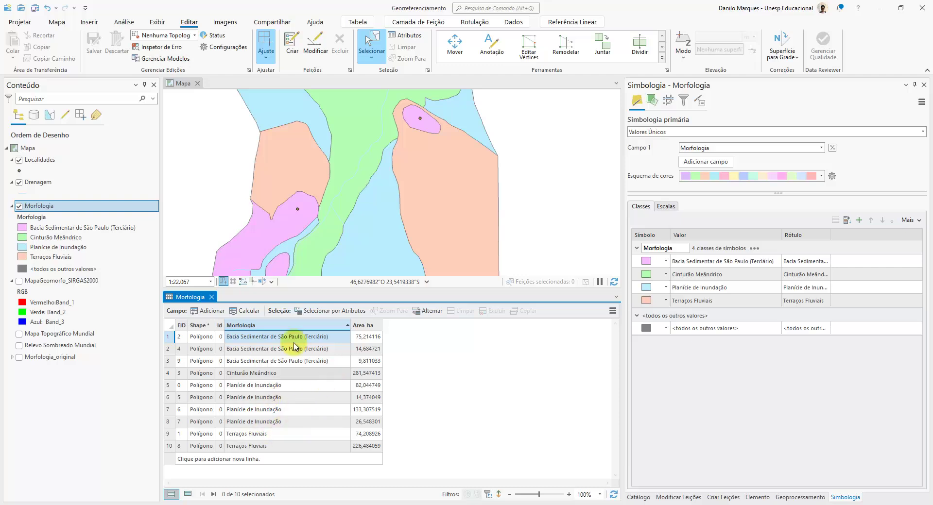
left_click(211, 297)
left_click(705, 265)
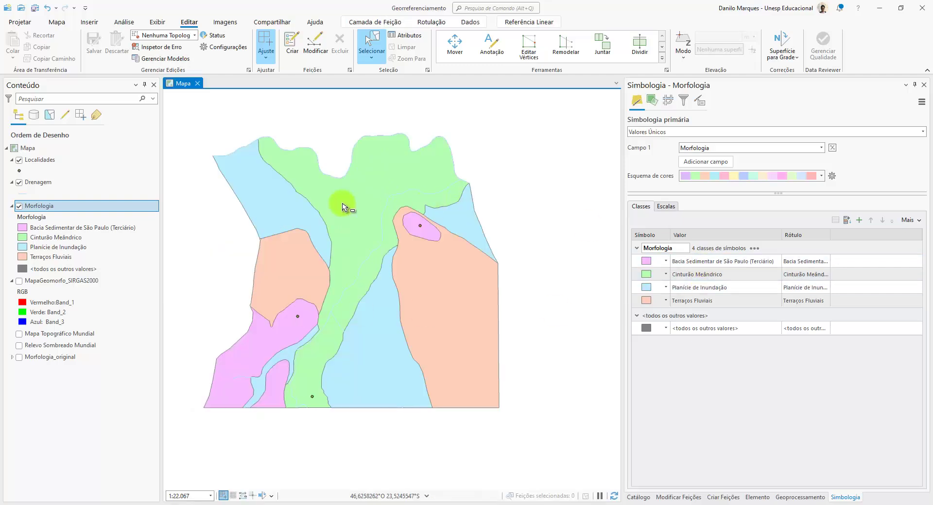
- Display the MapaGeomorfo_SIRGAS2000 layer's legend and open the symbol formatting for the Bacia Sedimentar de São Paulo (Terciário) class
left_click(20, 281)
left_click_drag(322, 308, 300, 261)
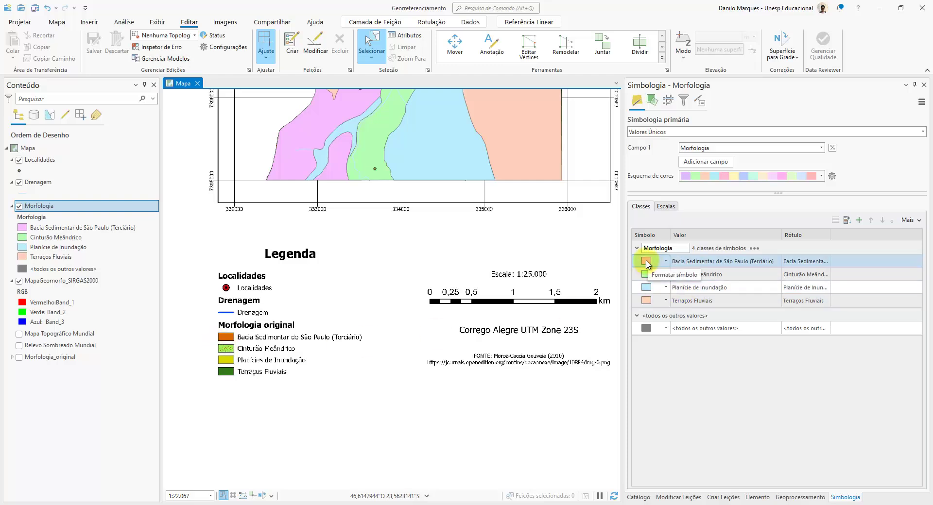
left_click(683, 263)
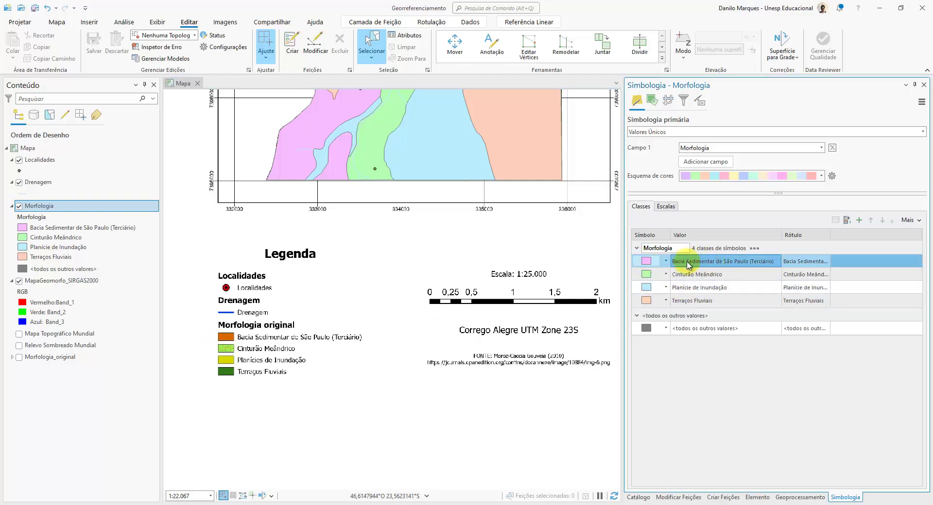
left_click(688, 265)
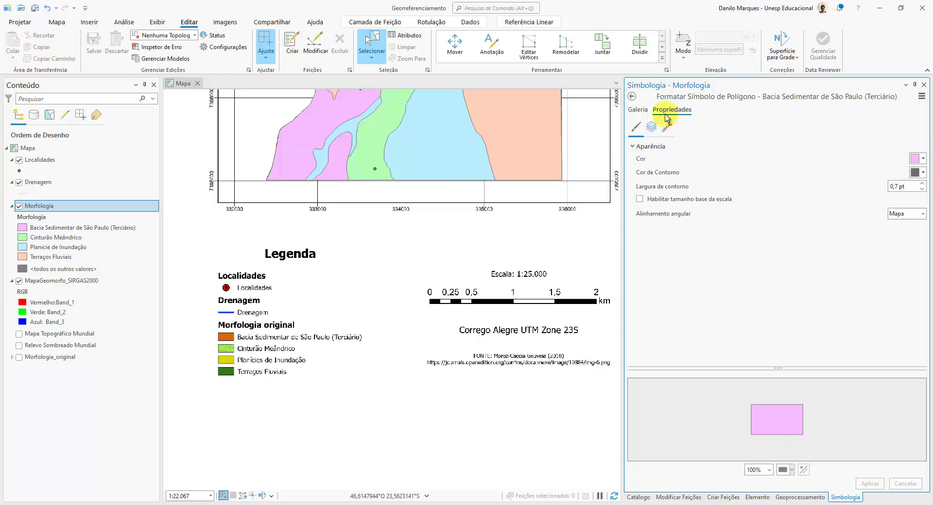
- Try an orange fill and Laranja (Brilhante) on the Bacia Sedimentar class, and apply the gallery symbol Laranja (Suave) instead
left_click(918, 158)
left_click(841, 214)
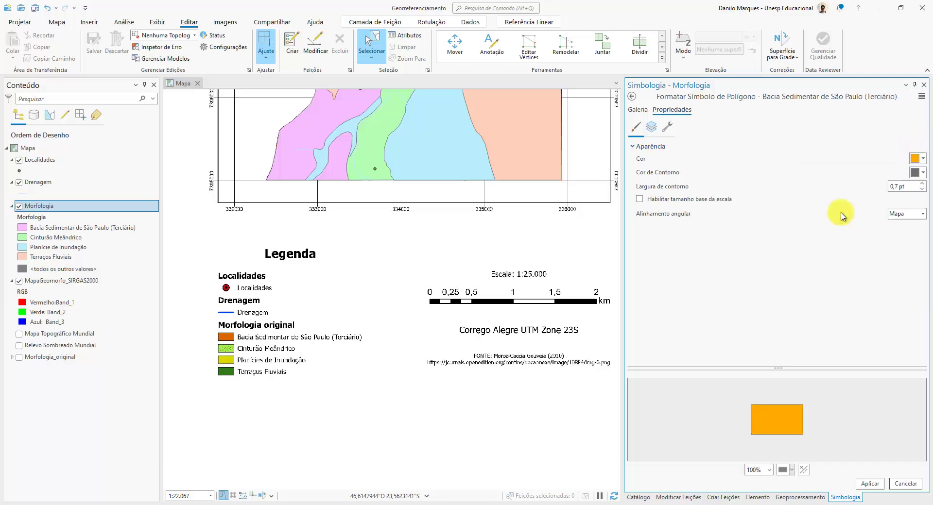
left_click(638, 110)
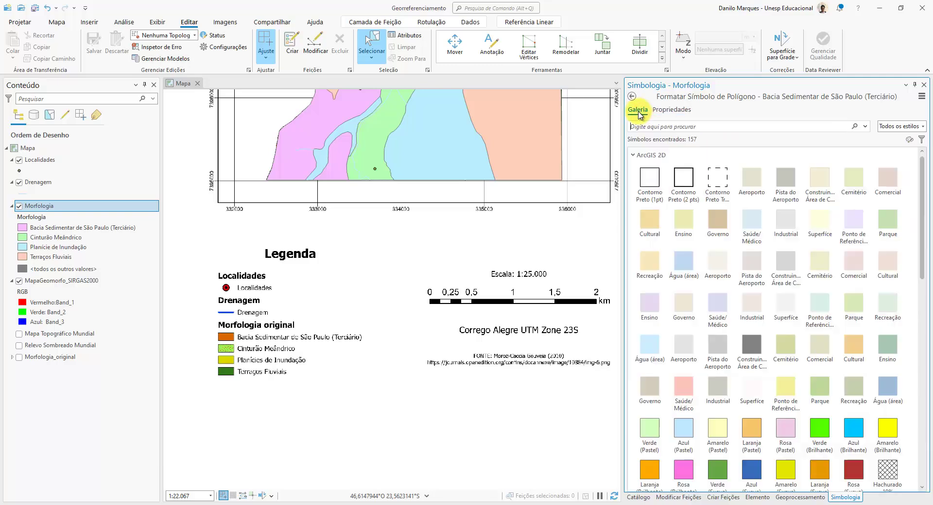
scroll(685, 398, "down", 1)
left_click(650, 445)
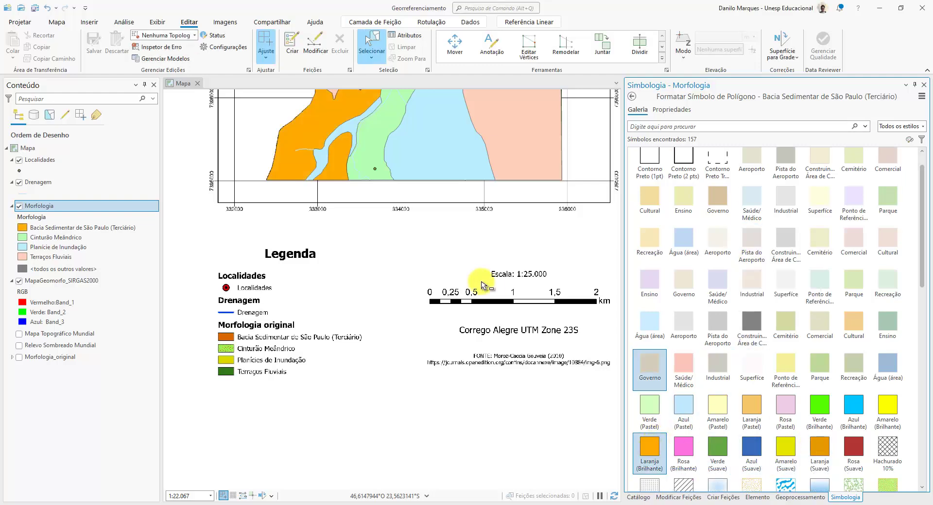
left_click_drag(479, 282, 433, 354)
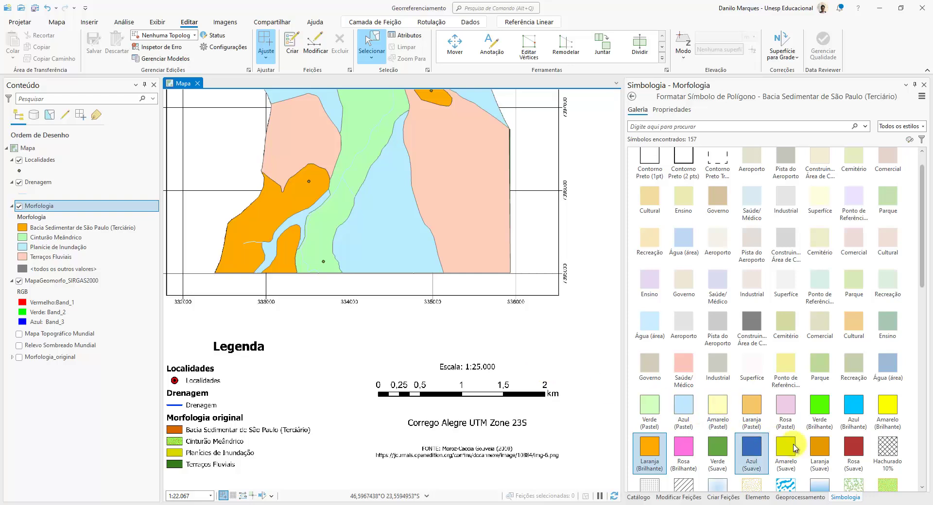
left_click(820, 450)
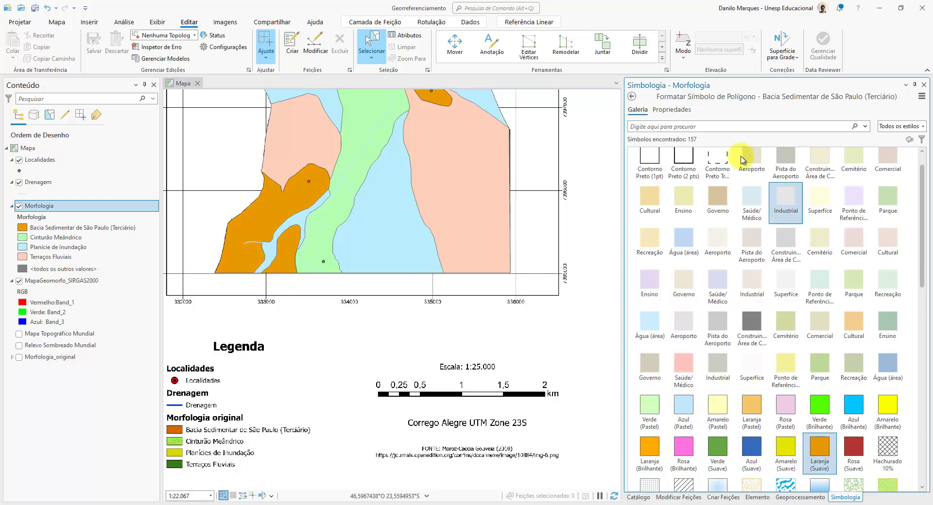
left_click(632, 97)
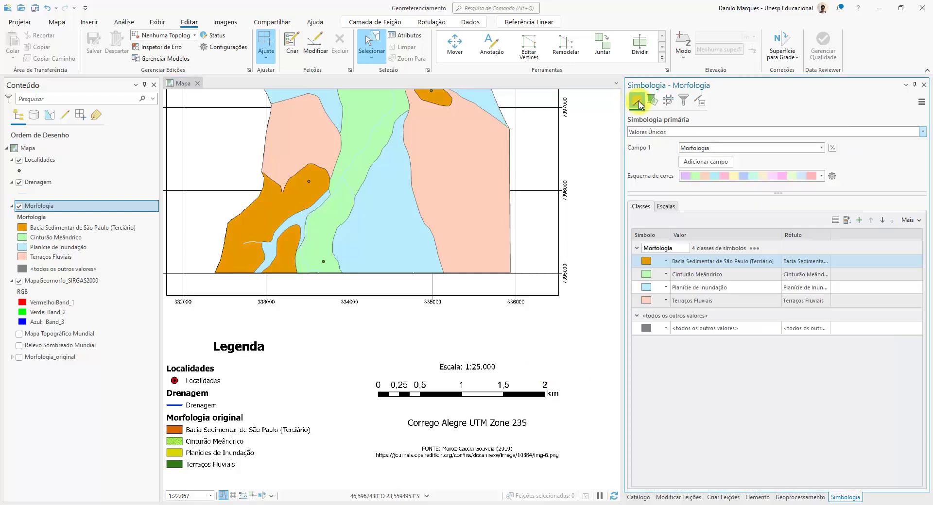
- Apply the gallery symbol Pasto Aberto to the Cinturão Meândrico class
left_click(646, 276)
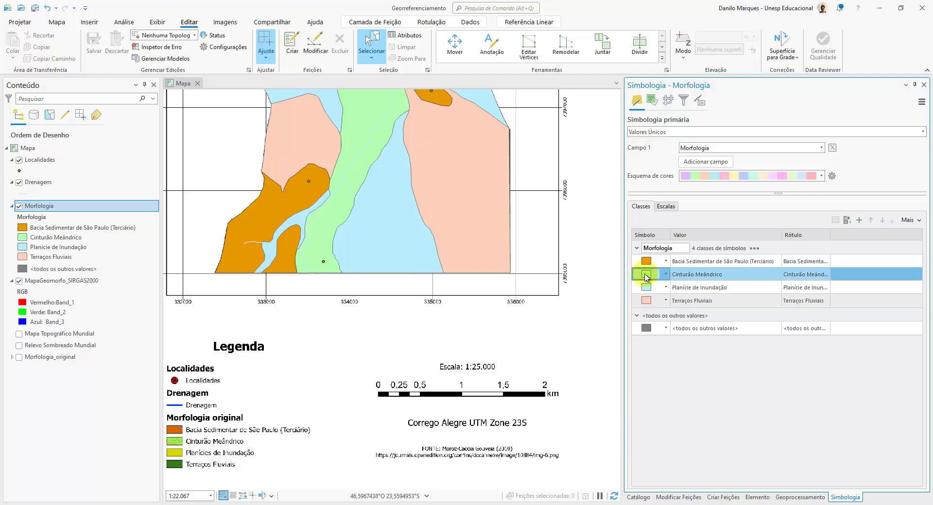
left_click(646, 276)
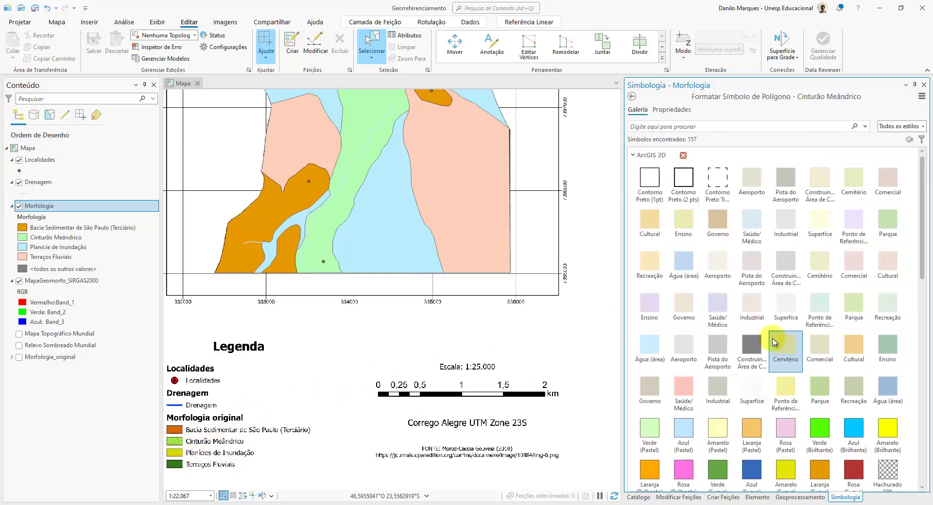
scroll(774, 343, "down", 3)
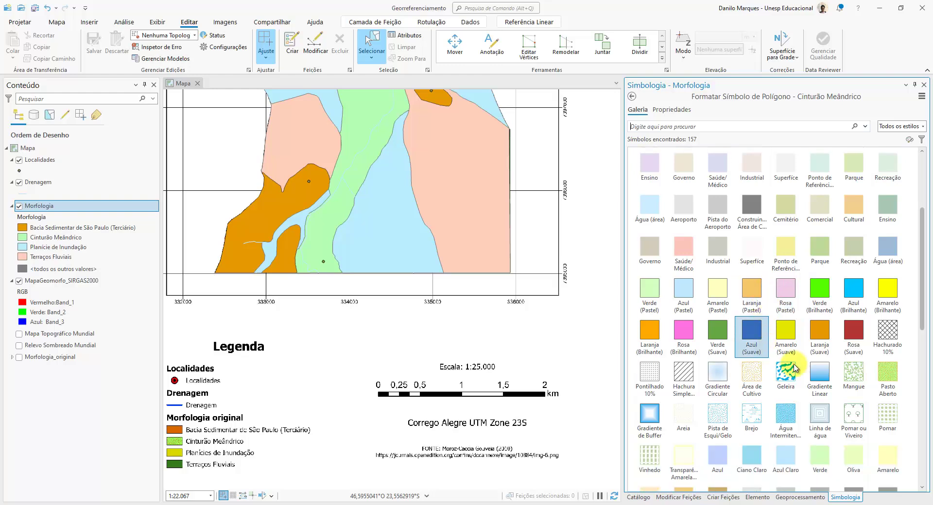
left_click(892, 371)
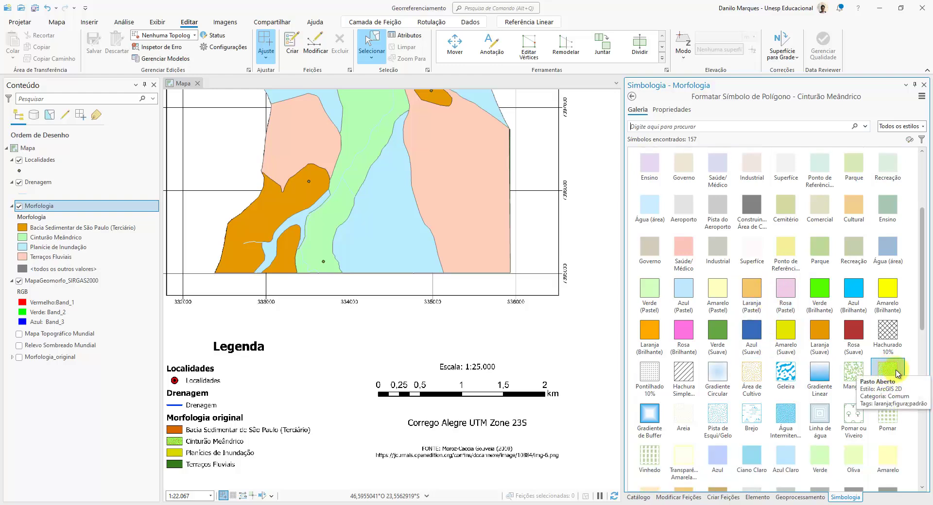
left_click(894, 371)
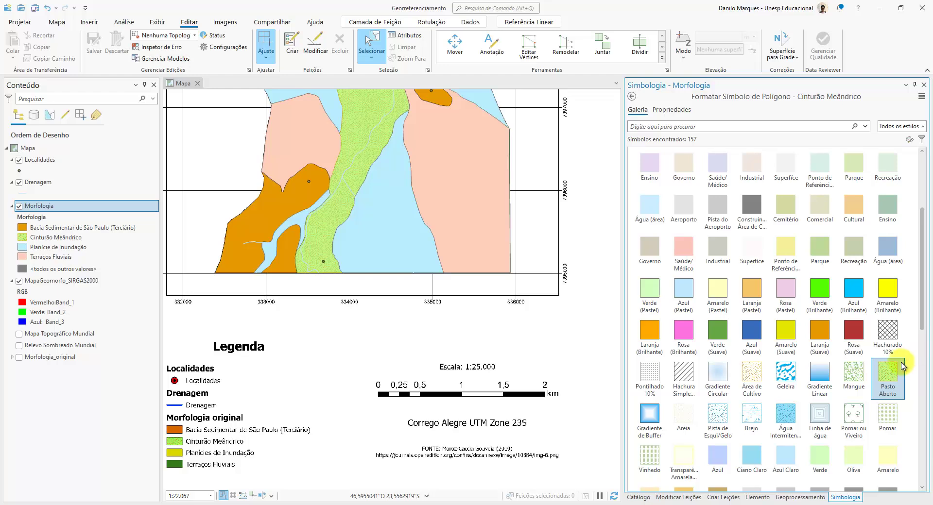
- Set the Cinturão Meândrico symbol's outline colour to black, apply it and return to the class list
left_click(661, 111)
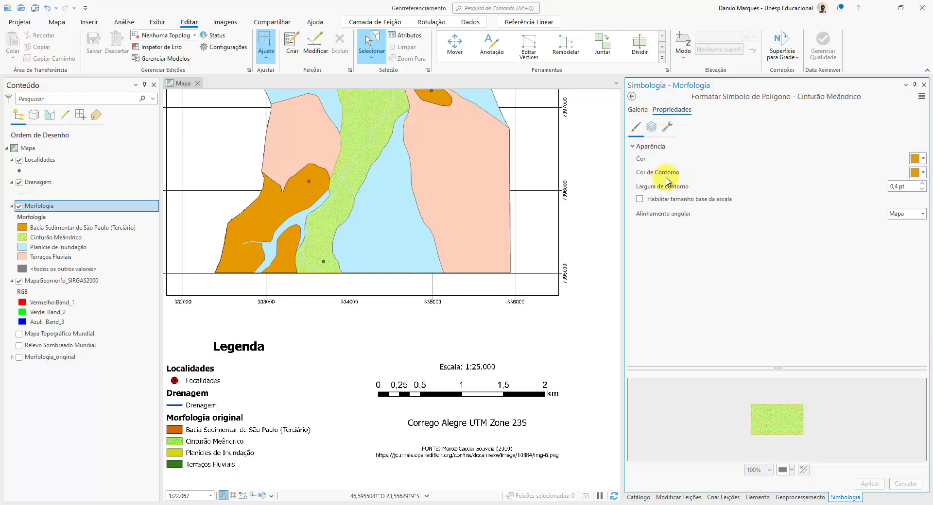
left_click(918, 174)
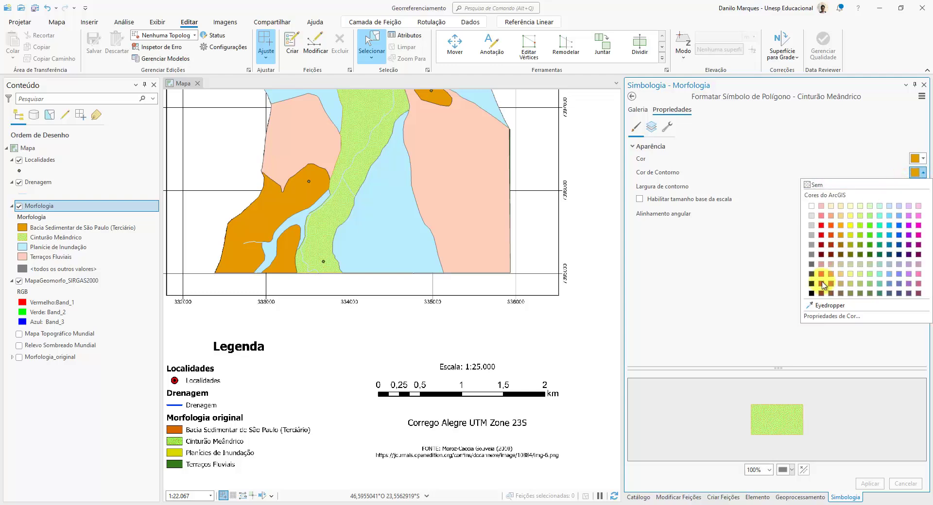
left_click(811, 293)
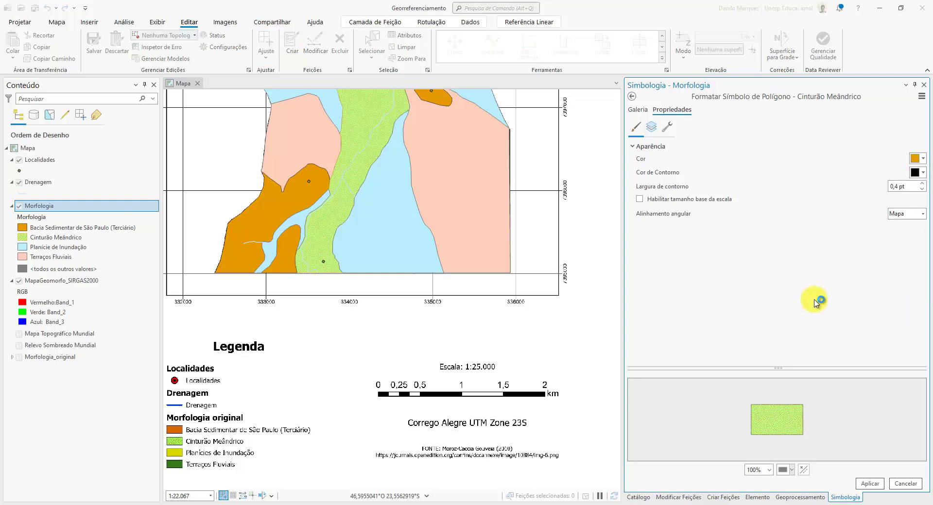
left_click(870, 484)
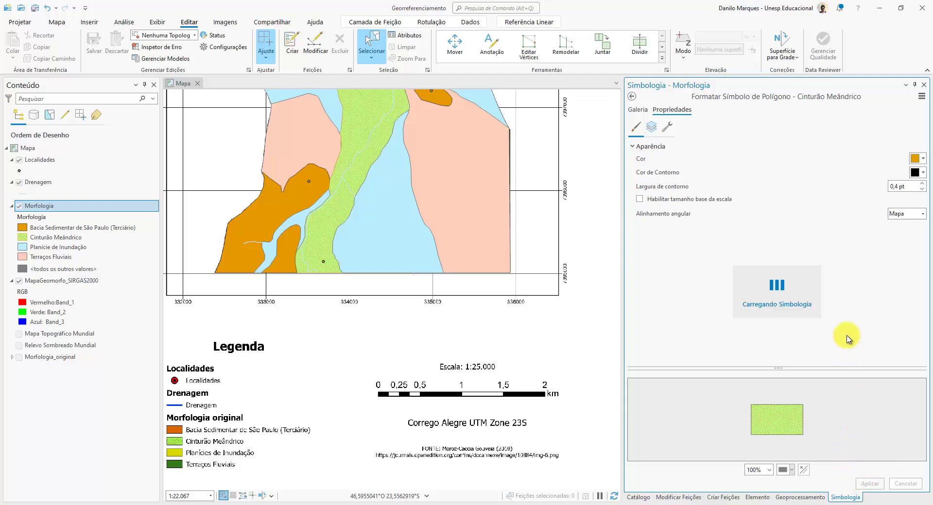
left_click(632, 97)
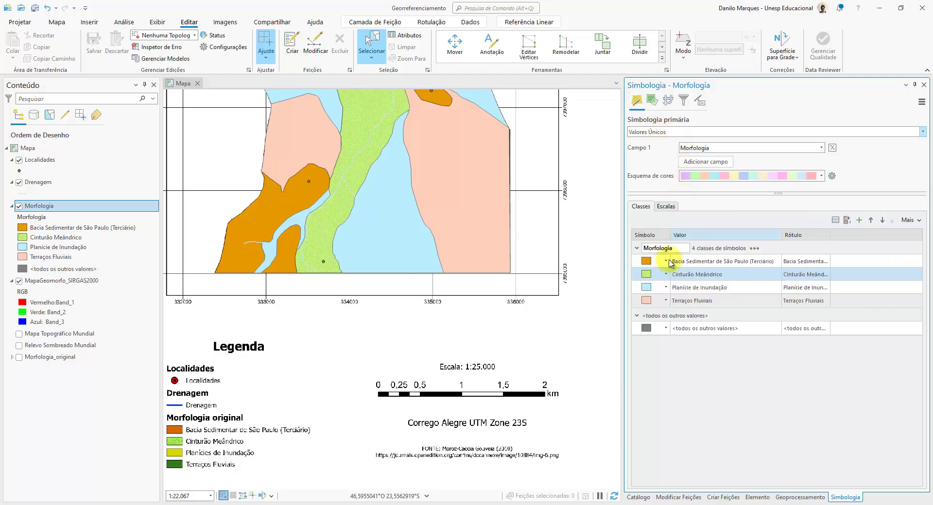
- Apply the gallery symbol Amarelo (Suave) to the Planície de Inundação class and return to the class list
left_click(646, 287)
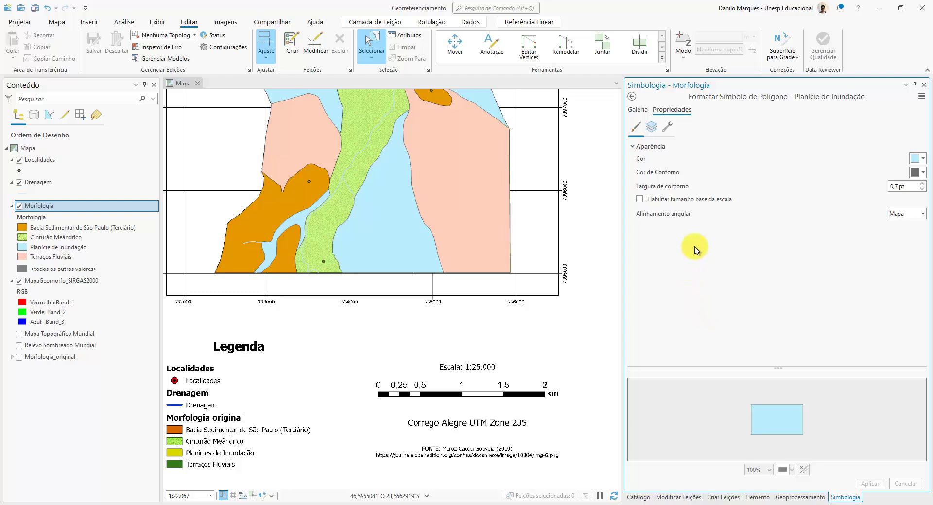
left_click(638, 110)
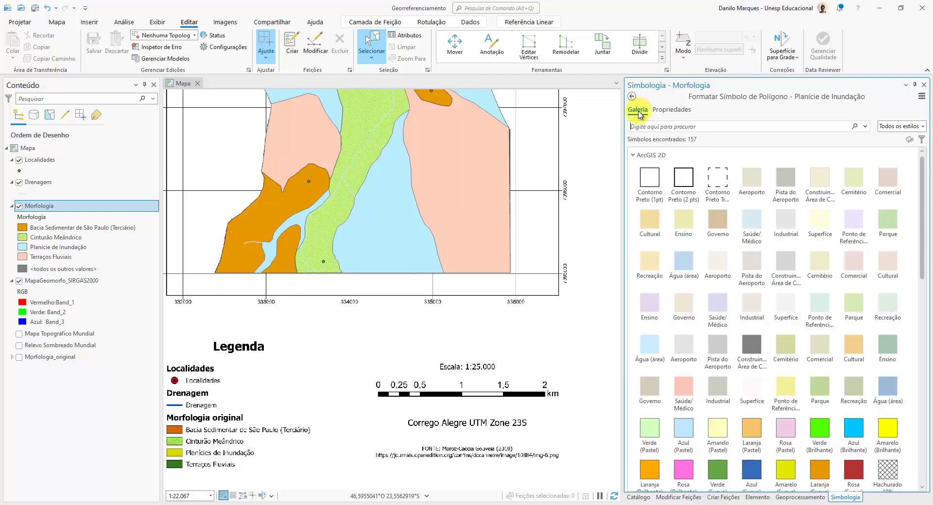
left_click(789, 469)
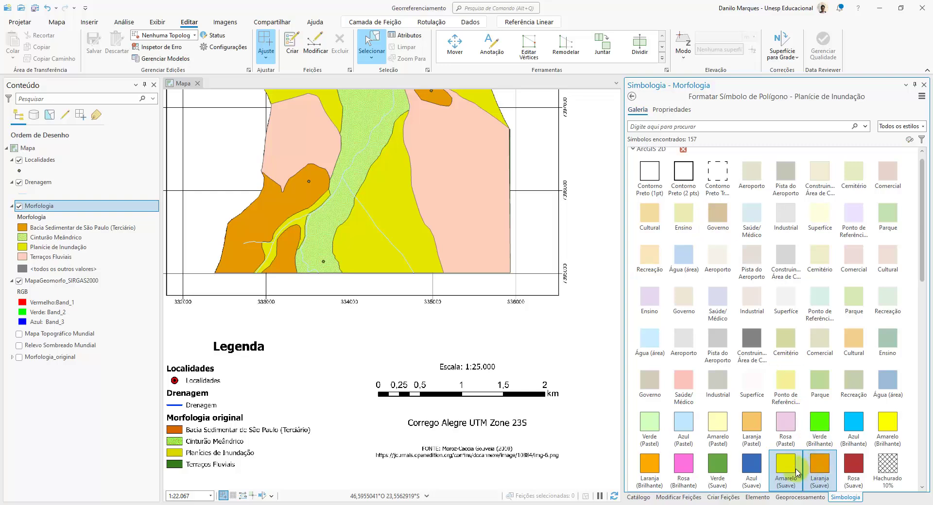
left_click(672, 111)
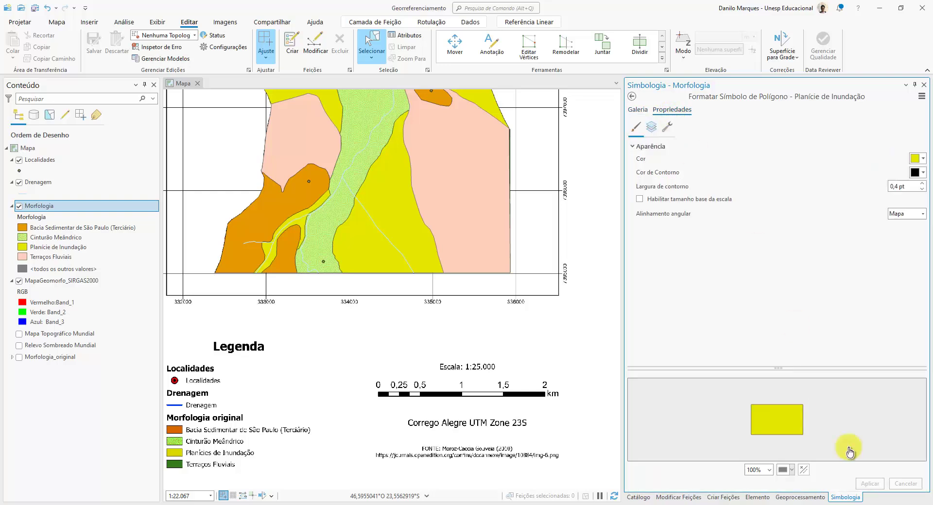
left_click(637, 111)
left_click(631, 97)
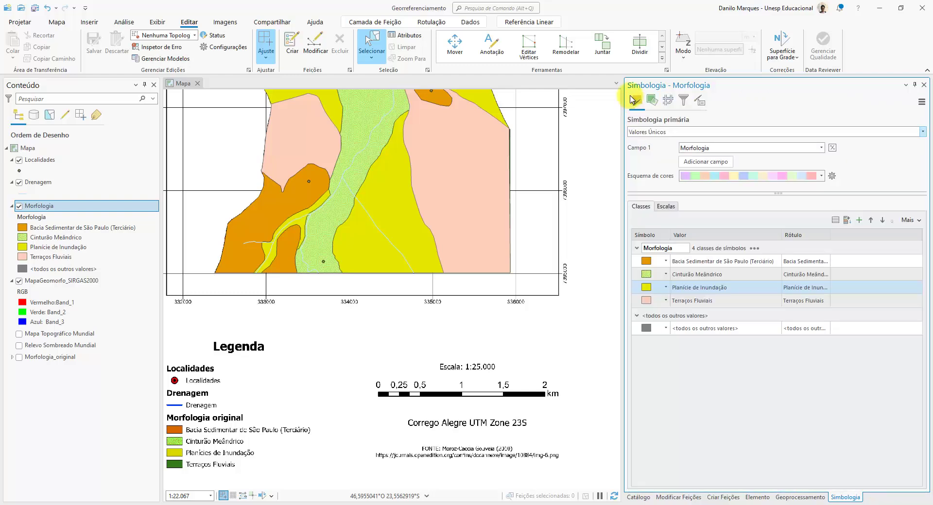
- Apply the gallery symbol Verde (Suave) to the Terraços Fluviais class and return to the class list
left_click(649, 303)
left_click(647, 301)
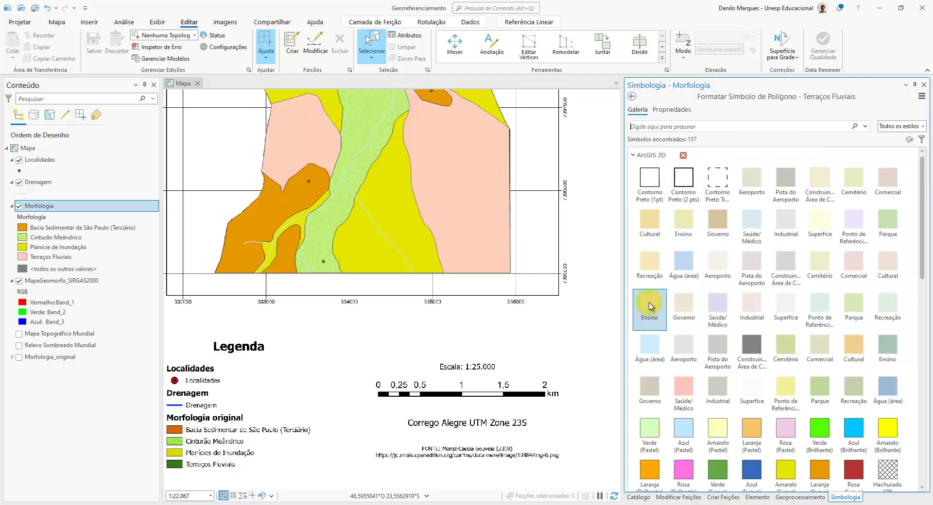
scroll(716, 369, "down", 1)
left_click(712, 442)
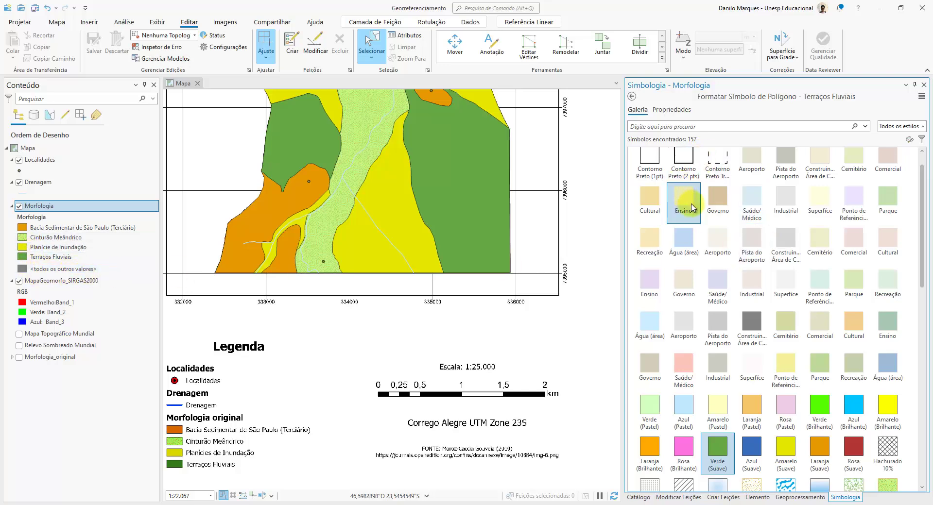
left_click(632, 97)
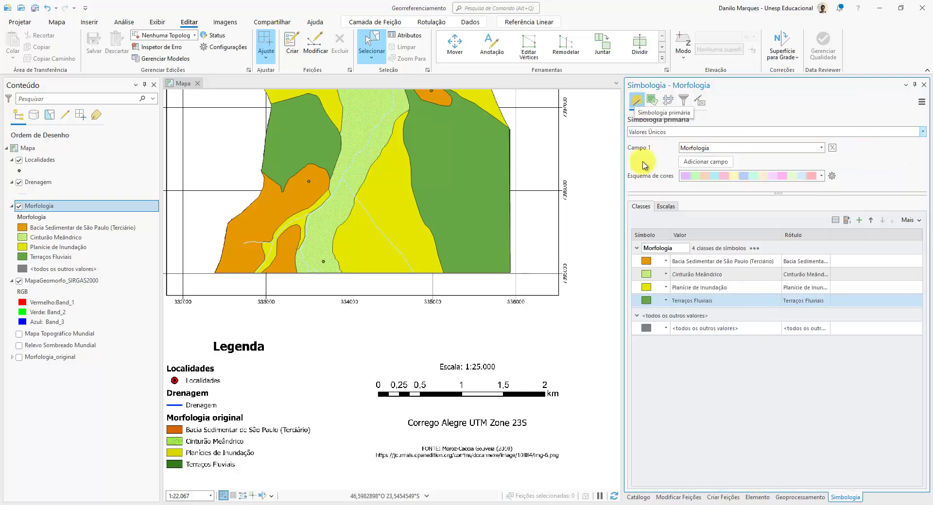
- Hide the <todos os outros valores> class from the Morfologia symbology and save the project
left_click(918, 222)
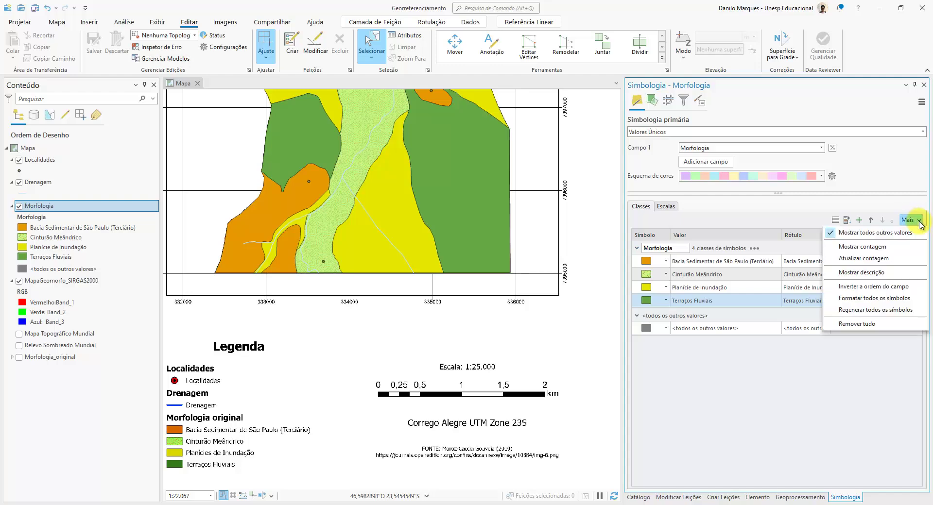
left_click(892, 234)
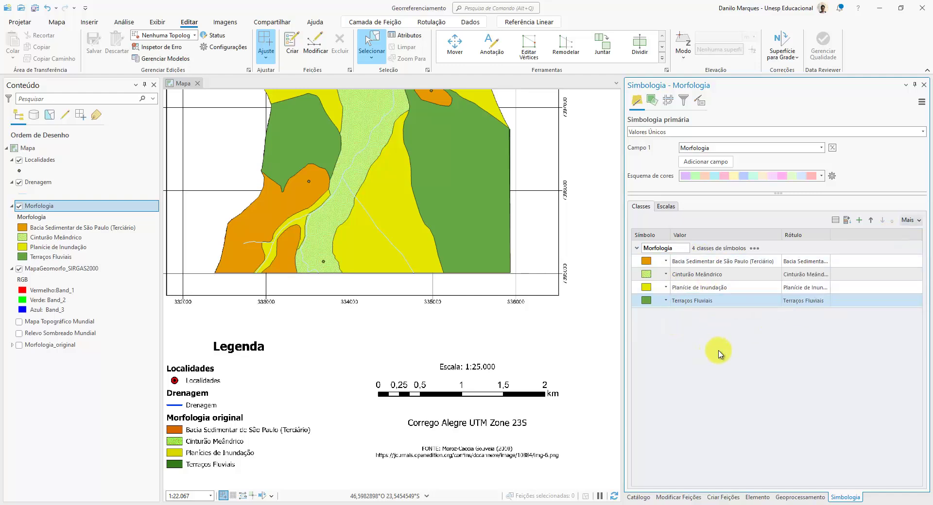
left_click(38, 10)
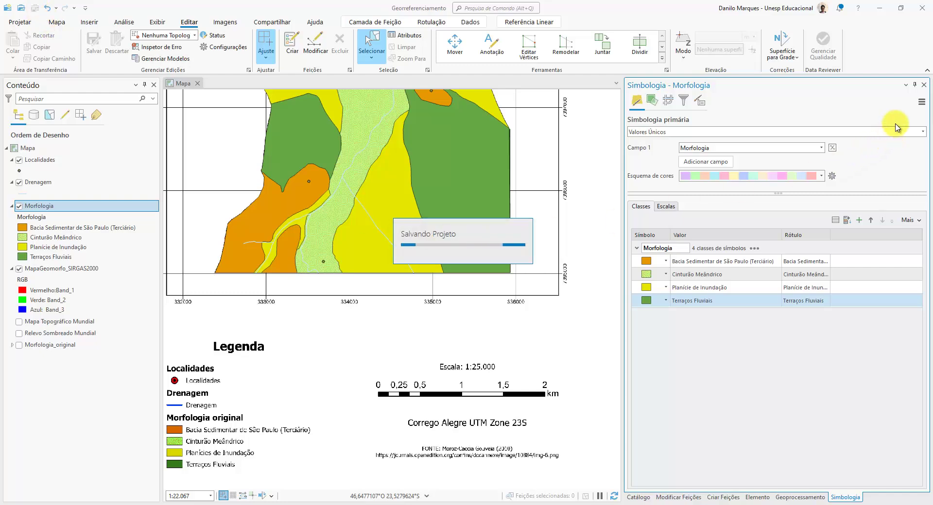
- Set the Drenagem layer's line colour to Azul Cretense and apply it
left_click_drag(594, 176, 561, 323)
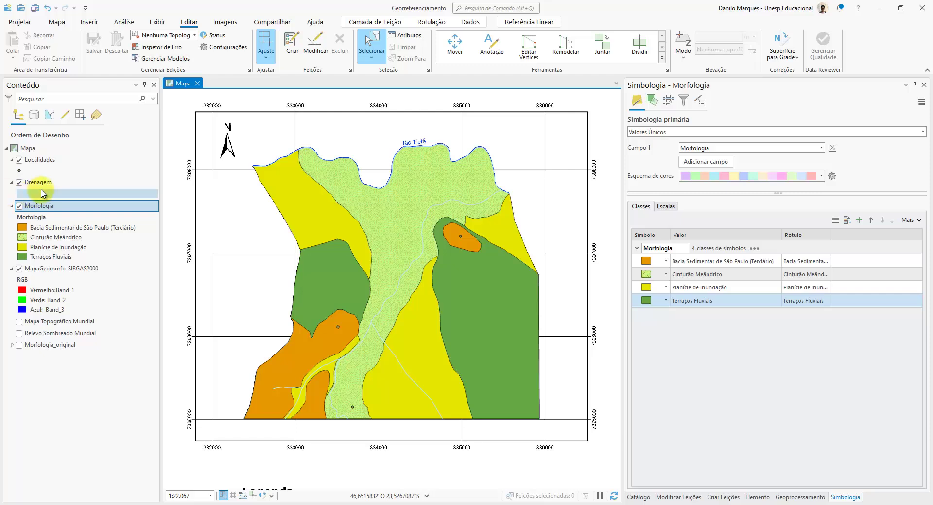
left_click(25, 195)
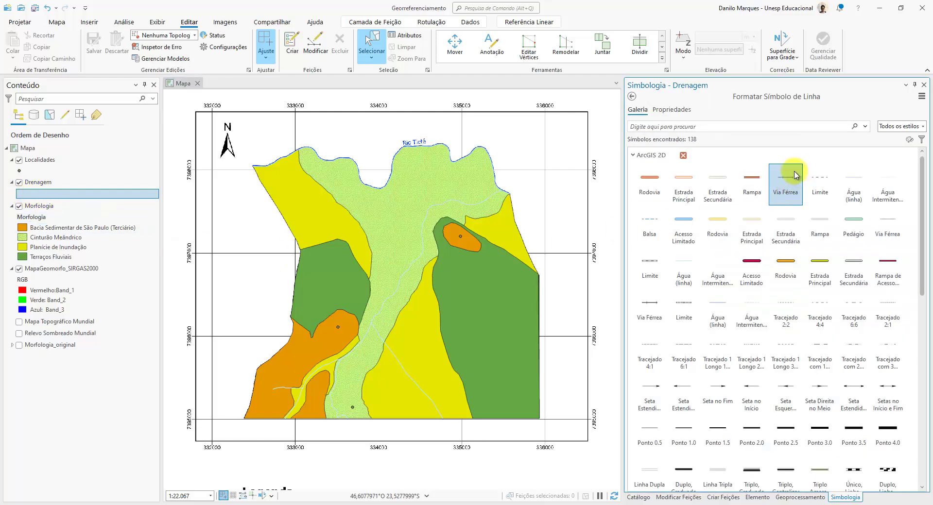
scroll(730, 219, "down", 1)
scroll(730, 218, "up", 1)
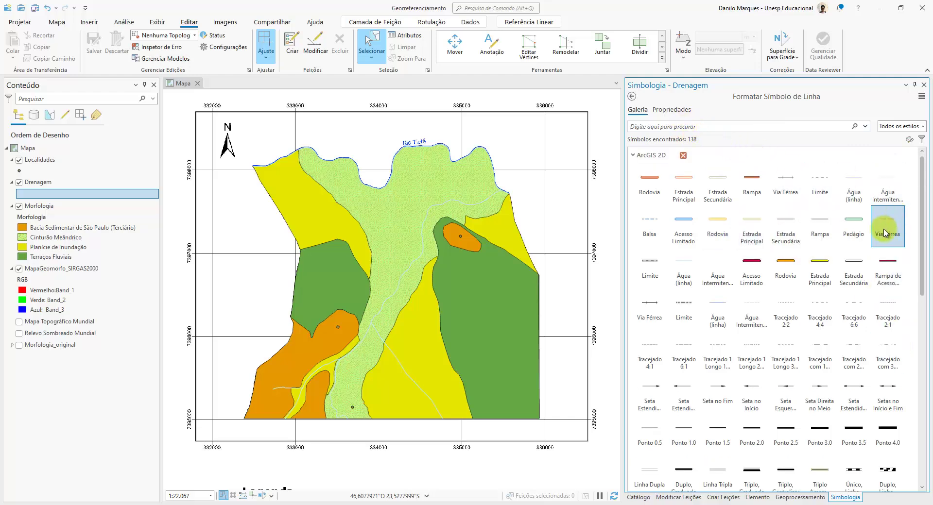
scroll(882, 238, "down", 8)
scroll(882, 243, "up", 8)
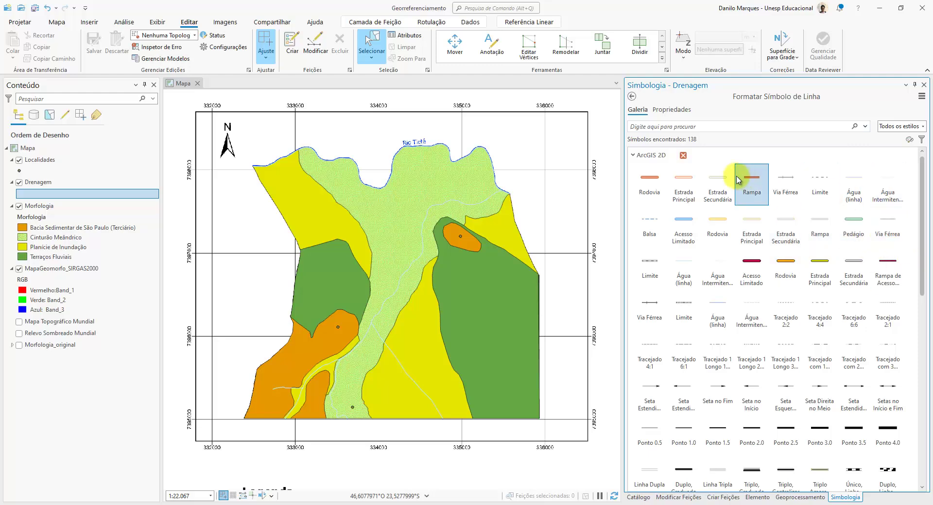
left_click(672, 111)
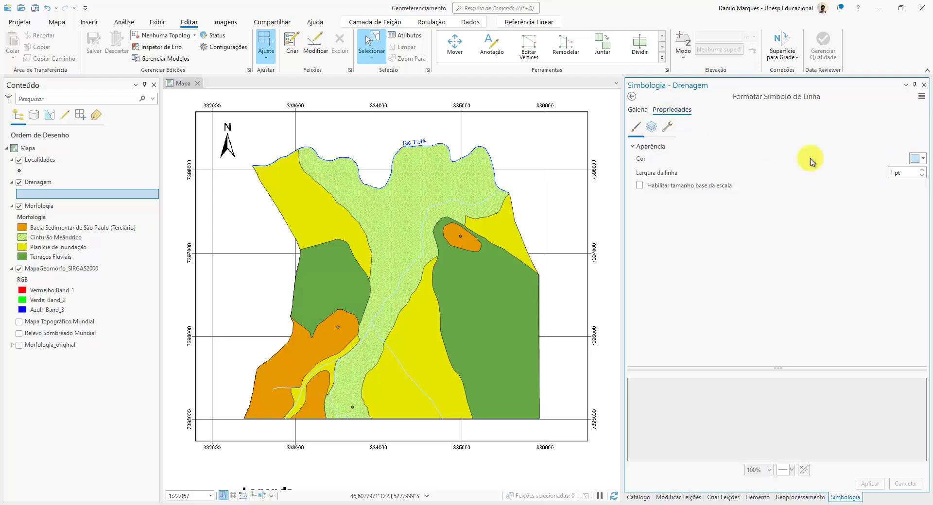
left_click(922, 159)
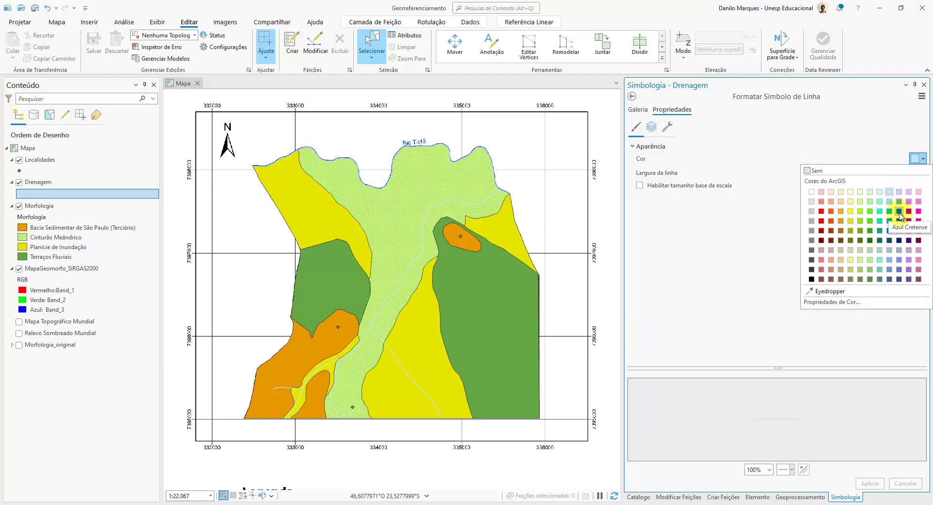
left_click(899, 212)
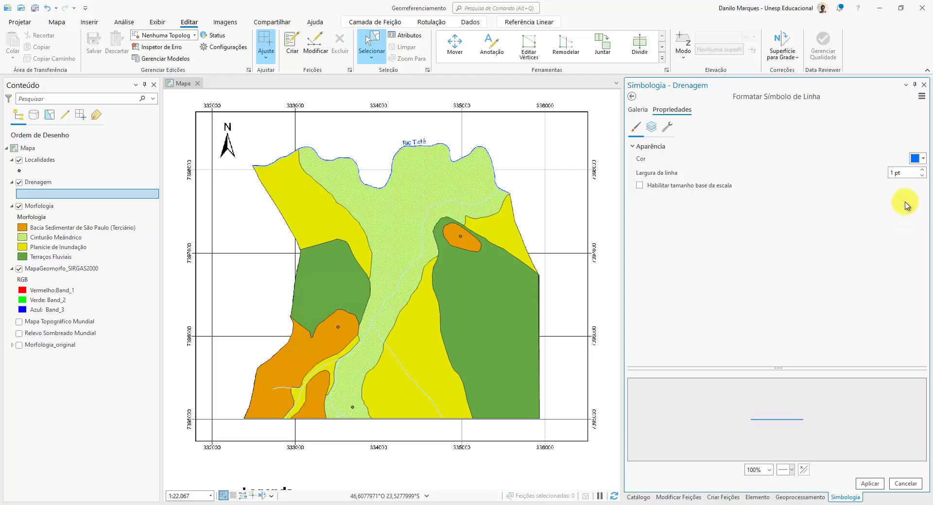
left_click(870, 483)
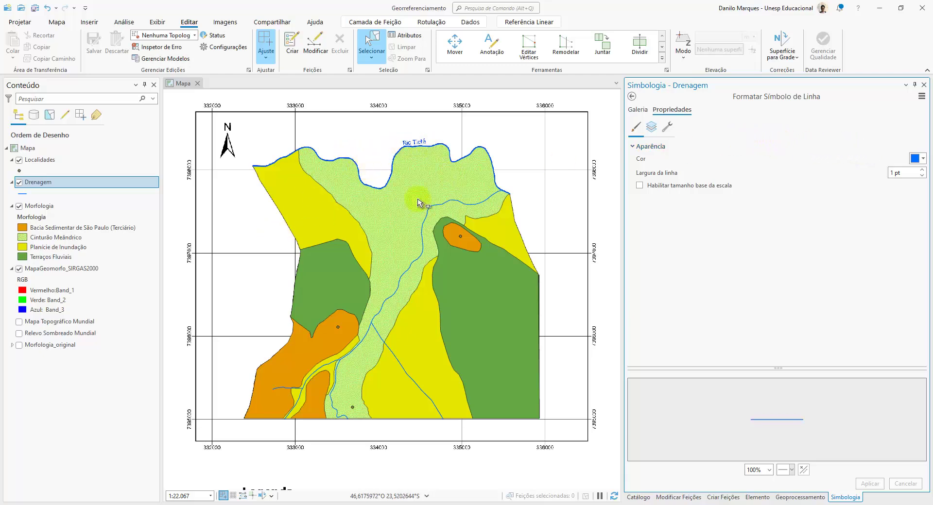
- Turn on labels for the Drenagem layer and check them along the rivers on the map
right_click(39, 186)
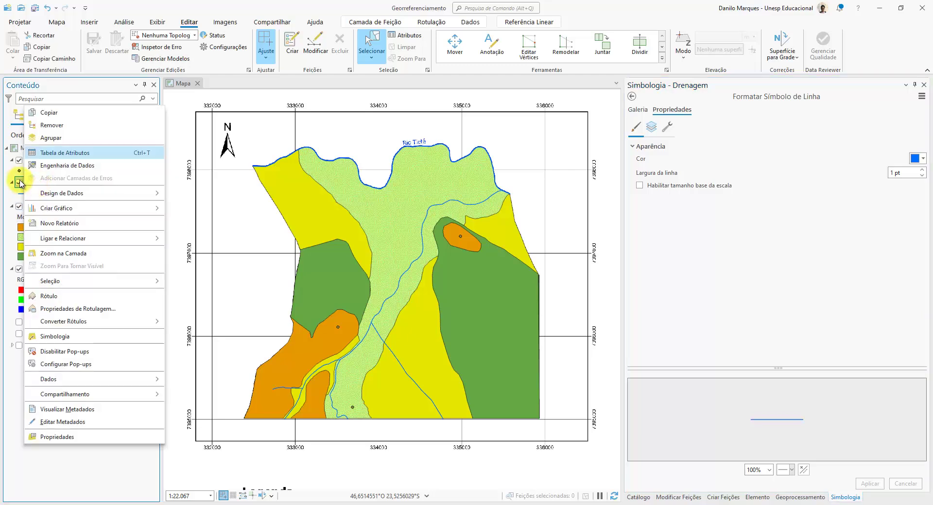
left_click(23, 183)
right_click(23, 185)
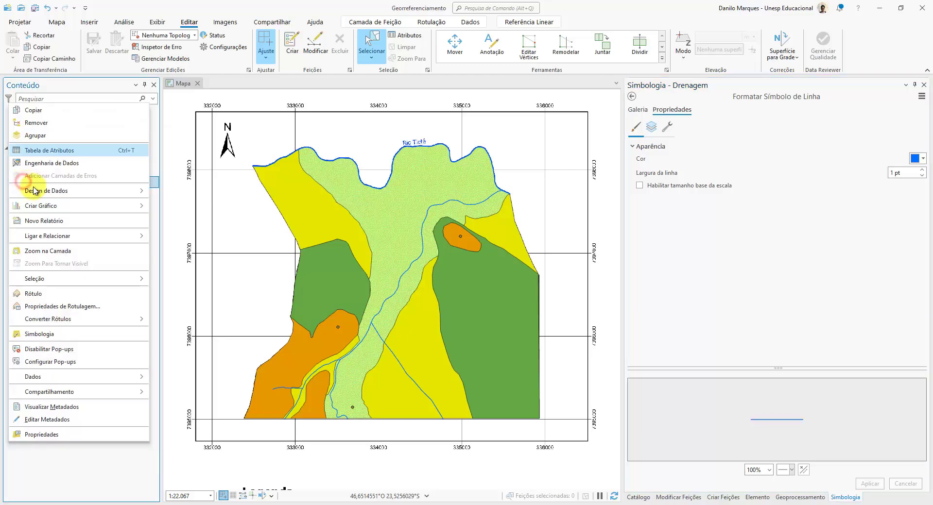
left_click(63, 303)
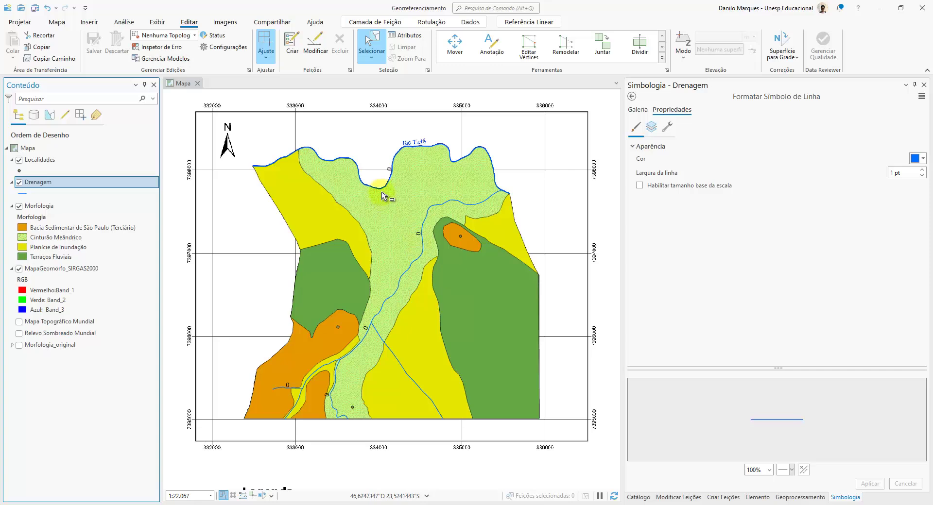
left_click(358, 381)
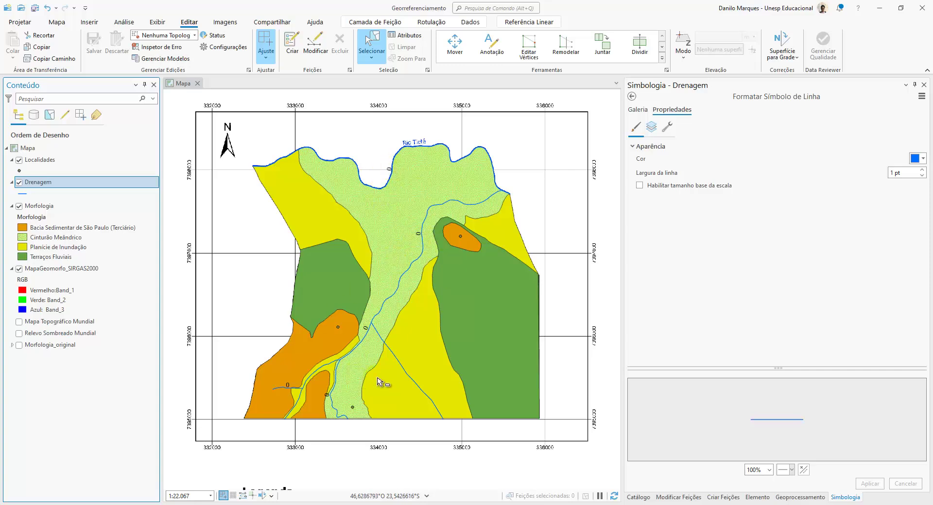
left_click(411, 167)
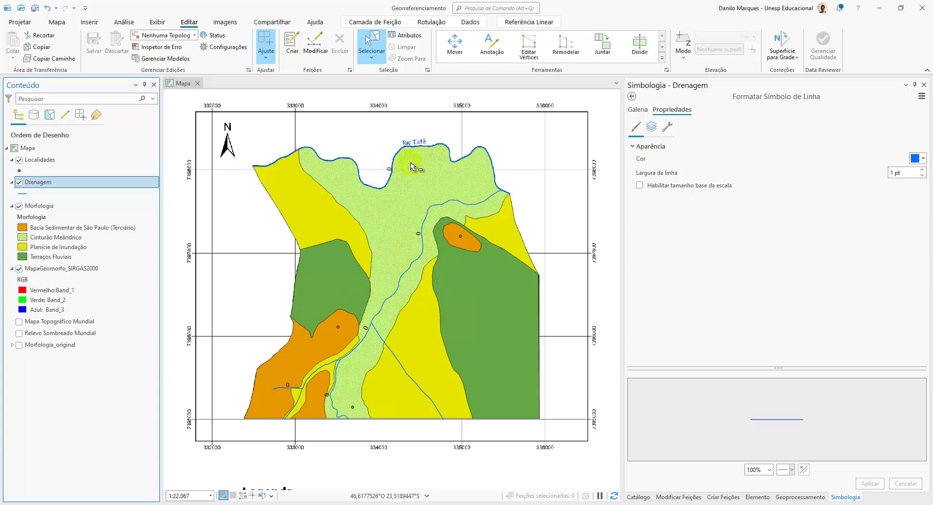
left_click(459, 159)
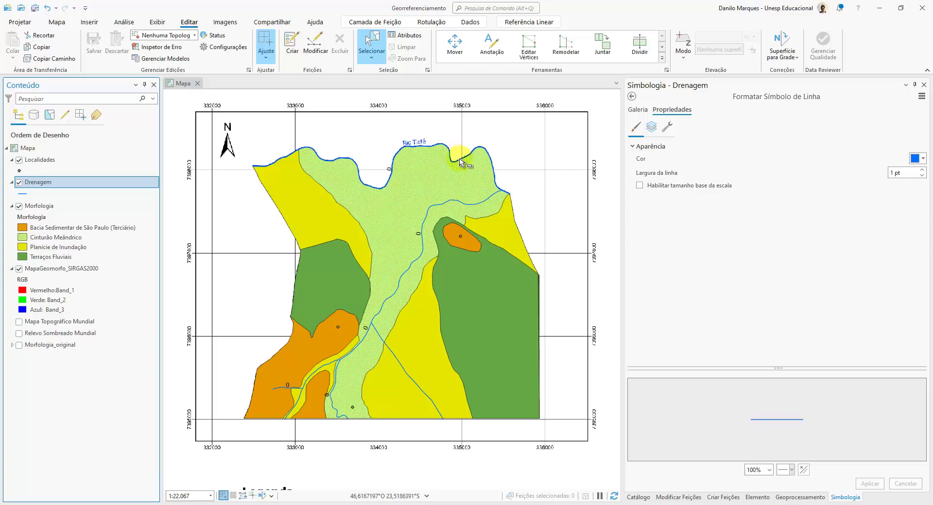
- Replace the Drenagem label expression with $feature.Nome and apply it
right_click(40, 186)
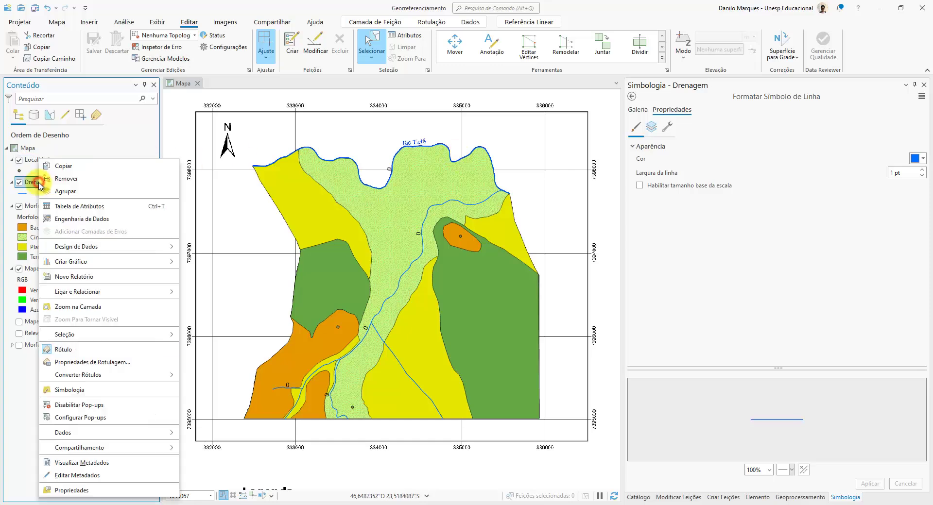
left_click(147, 364)
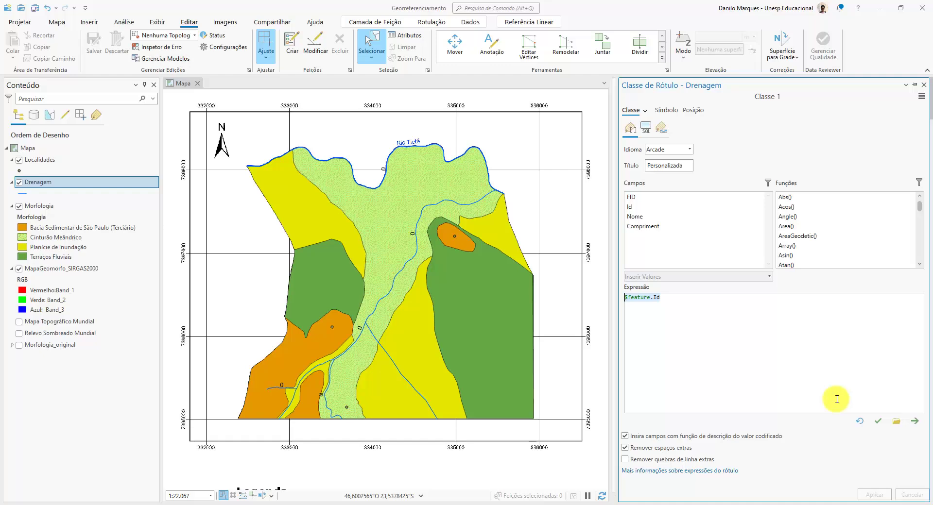
key("Delete")
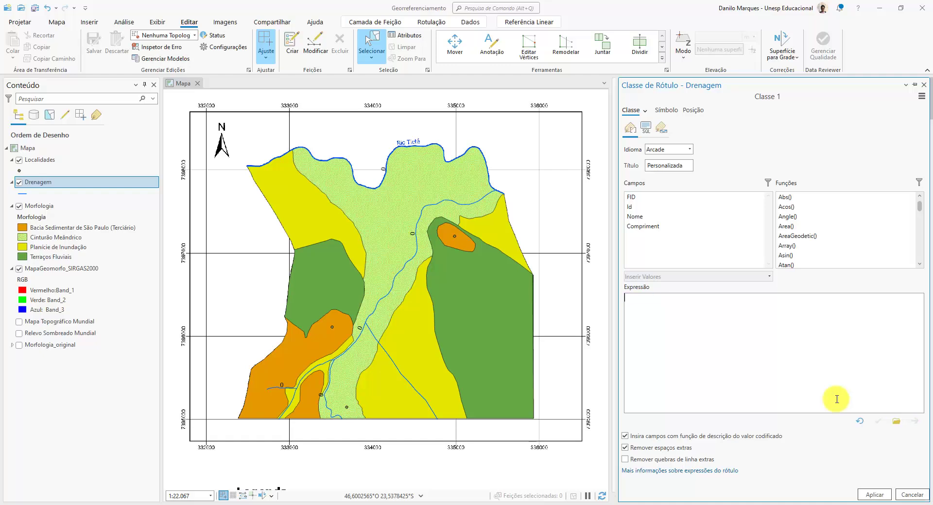
left_click(646, 219)
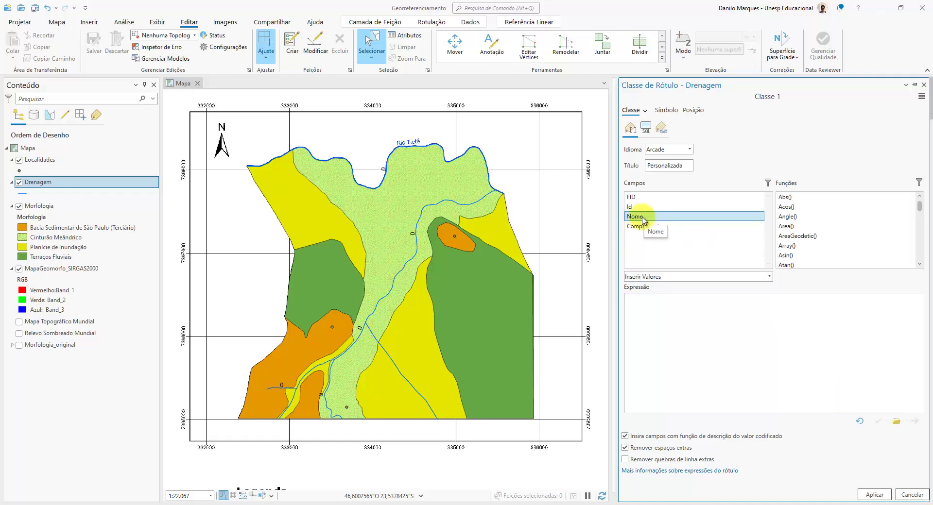
double_click(642, 219)
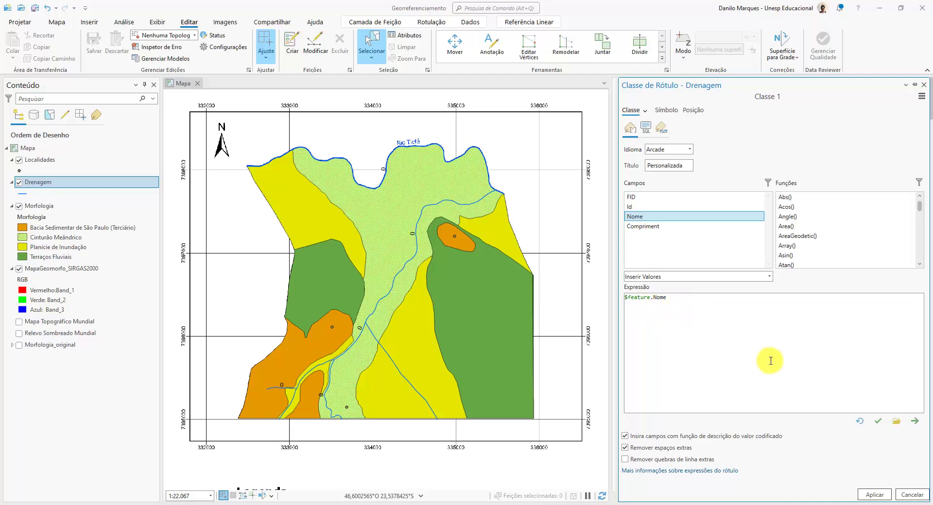
left_click(875, 494)
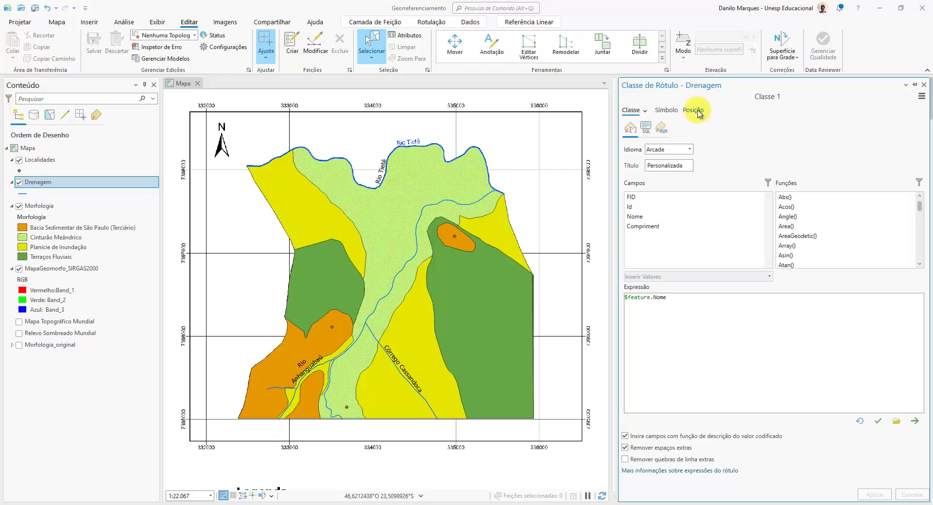
- Set the Drenagem labels' font size to 8 pt and their text colour to bright blue, and apply the changes
left_click(664, 112)
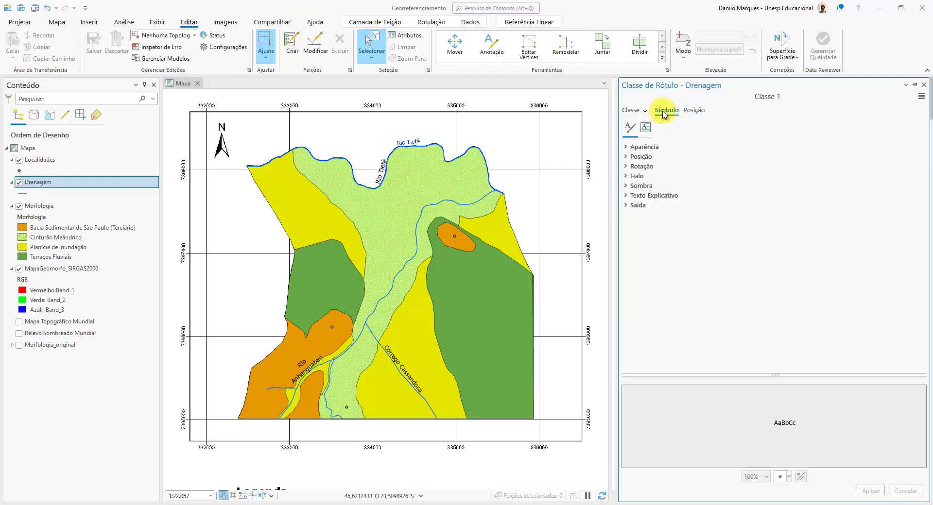
left_click(627, 148)
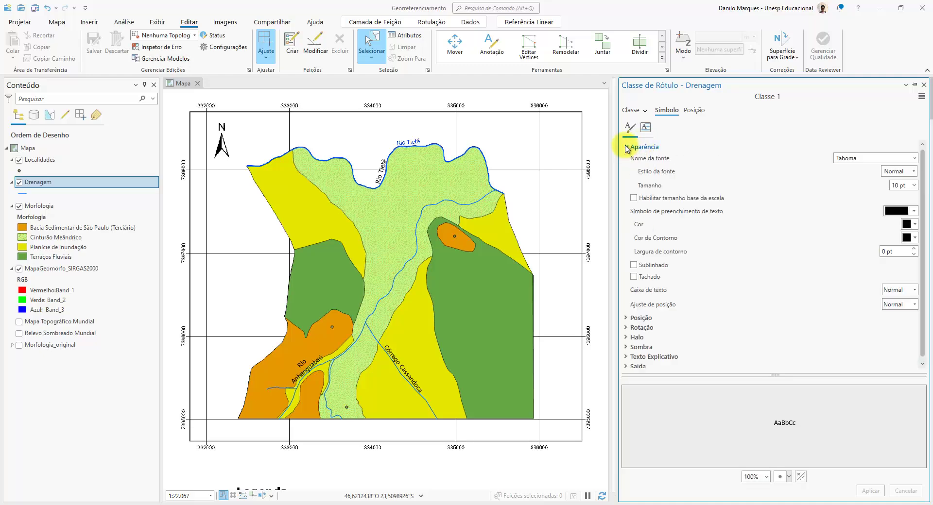
left_click(914, 186)
left_click(901, 214)
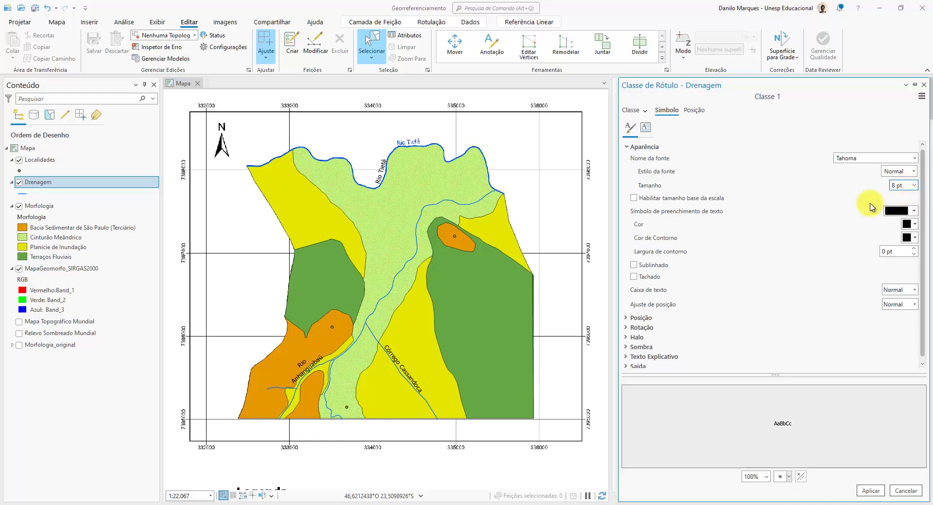
left_click(916, 225)
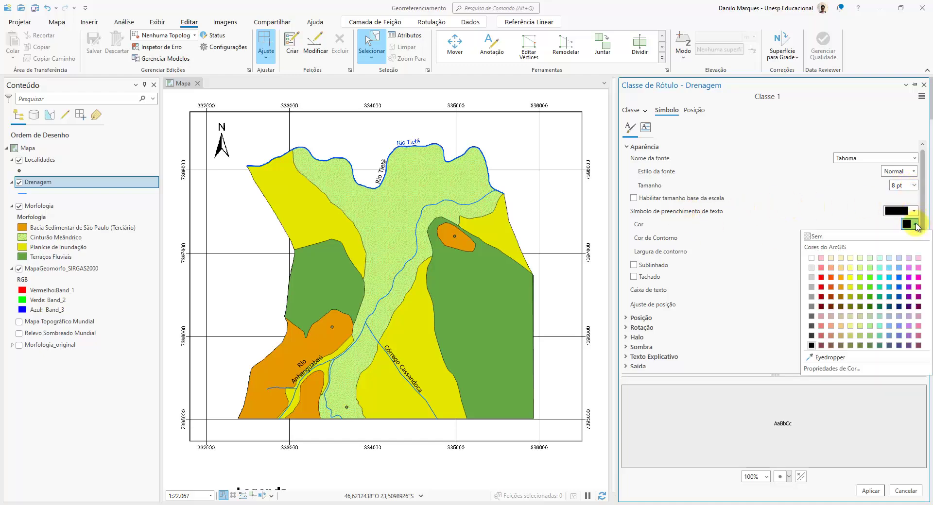
left_click(903, 281)
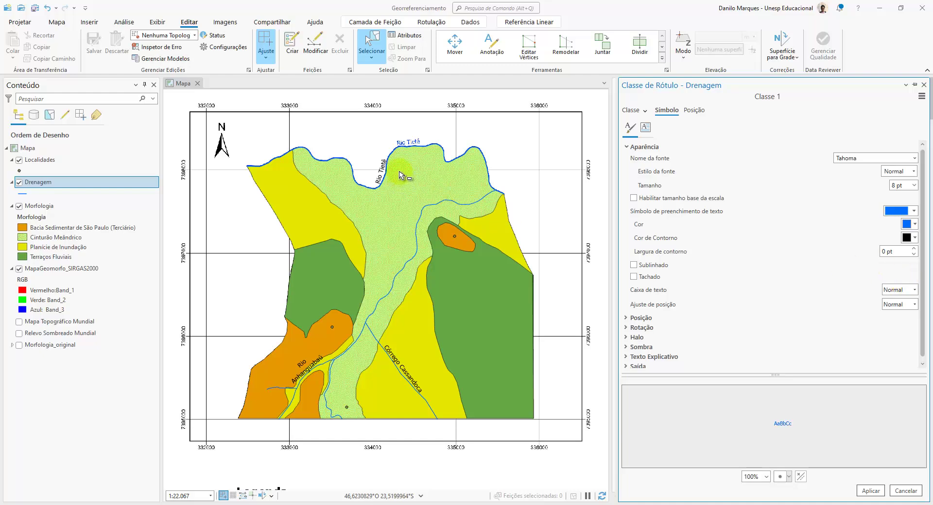
left_click(880, 492)
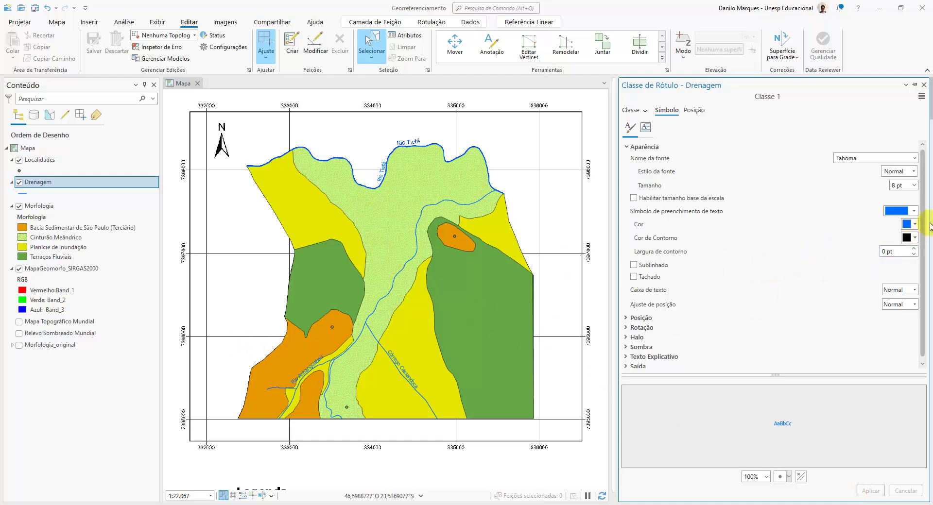
- Change the Drenagem label text to a slightly darker blue and apply it
left_click(914, 225)
left_click(899, 287)
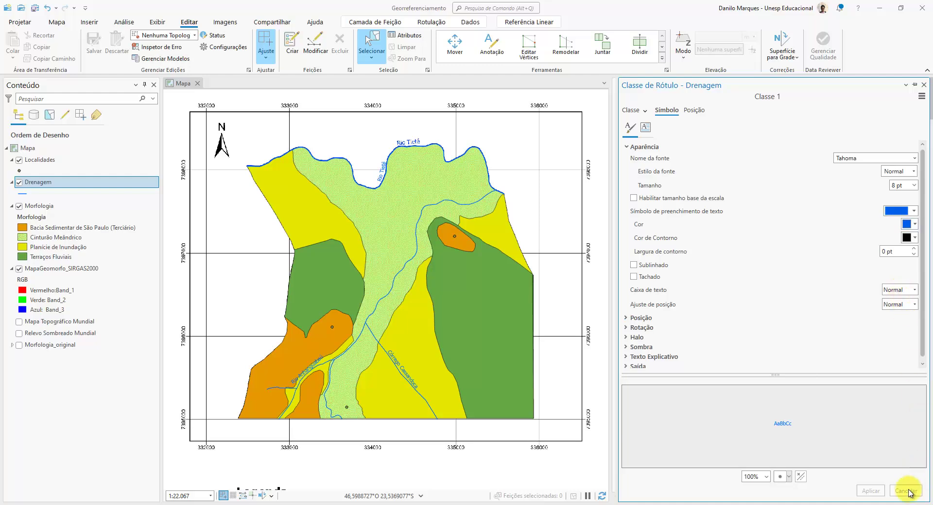
left_click(871, 492)
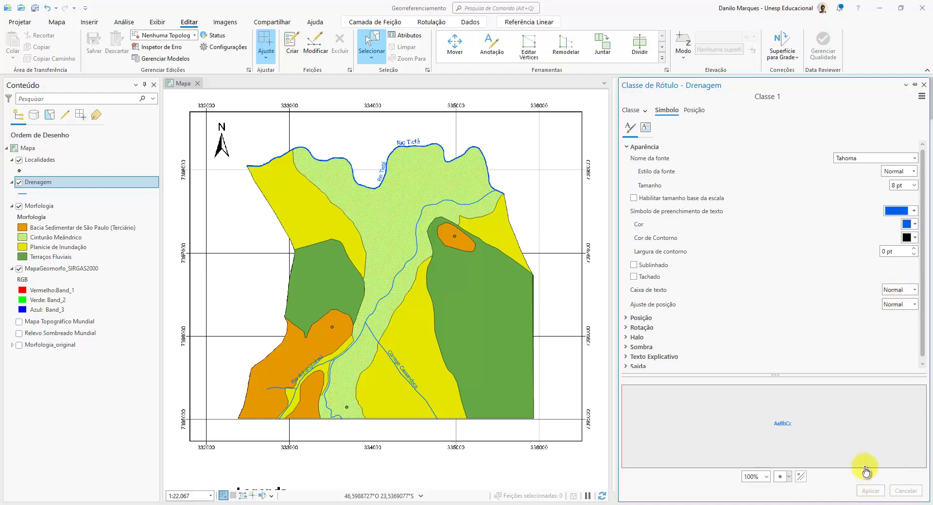
- Set the Drenagem label placement to Posicionamento de rio and hide the MapaGeomorfo_SIRGAS2000 layer
left_click(695, 110)
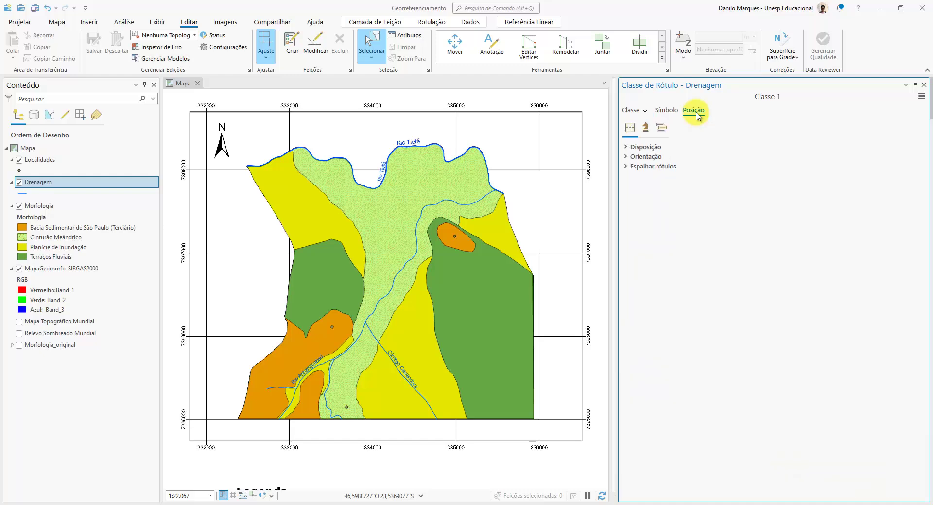
left_click(627, 147)
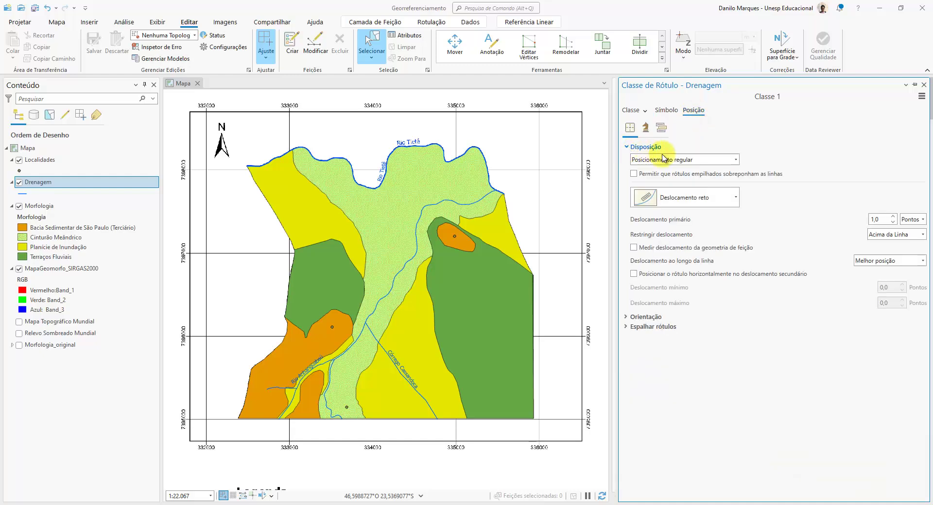
left_click(731, 161)
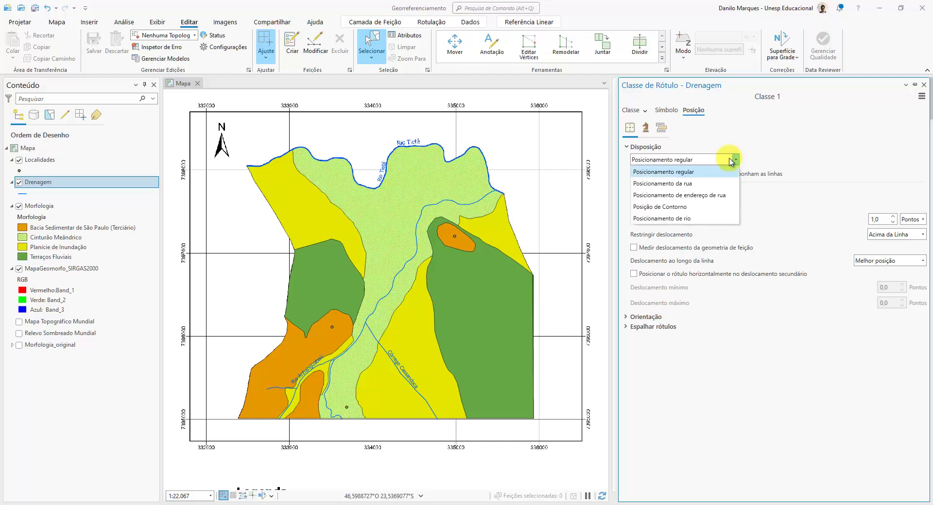
left_click(706, 224)
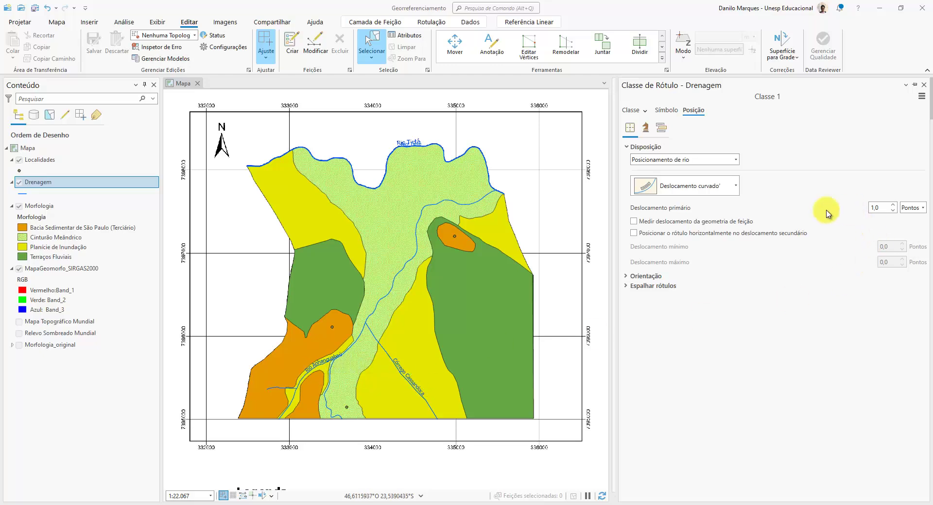
left_click(736, 188)
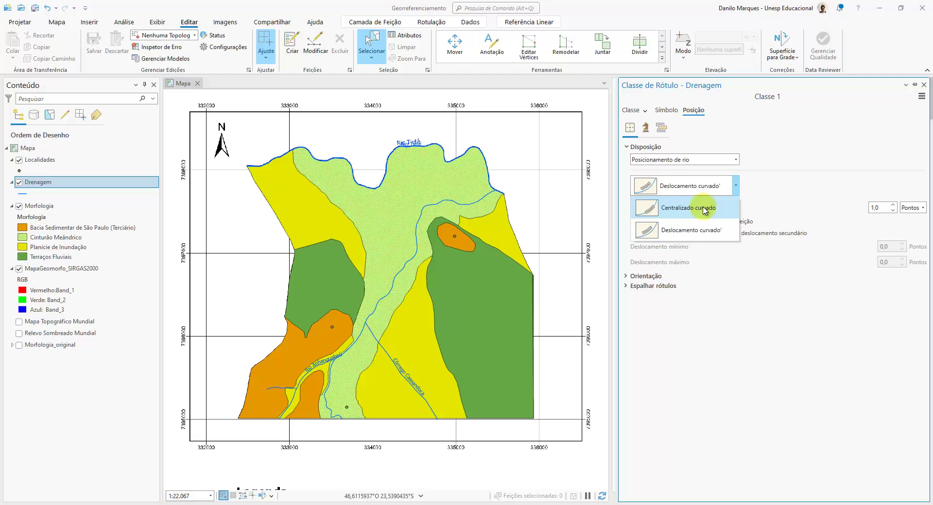
left_click(802, 167)
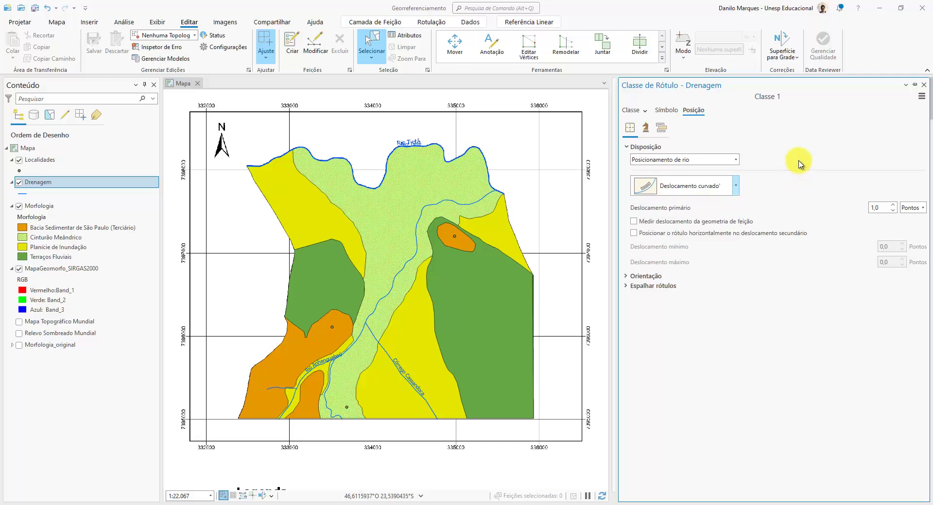
left_click(20, 269)
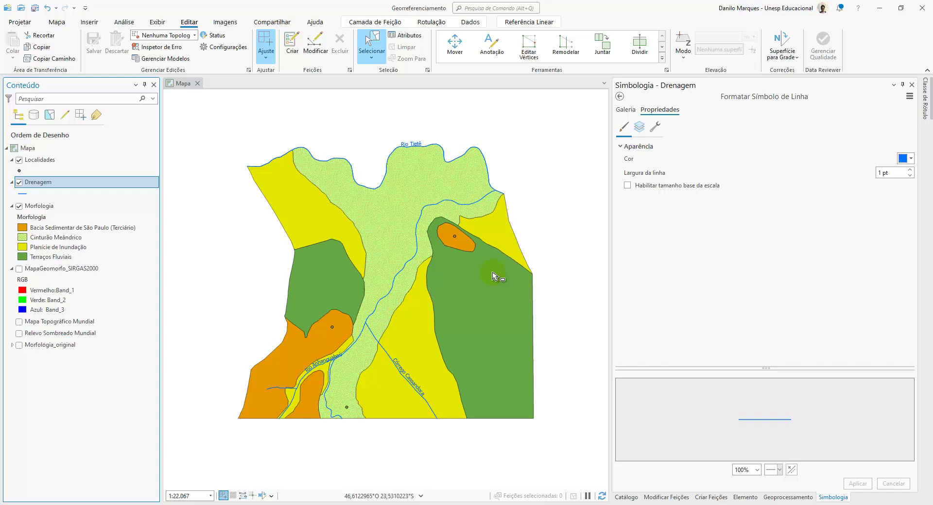
- Change the Localidades point symbol to Círculo 4, set its colour to white and apply it
left_click(20, 171)
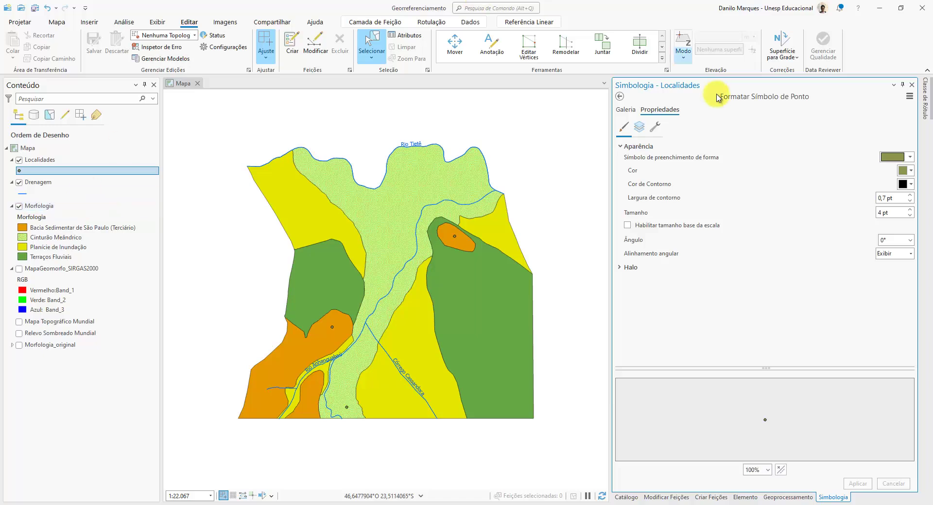
left_click(624, 110)
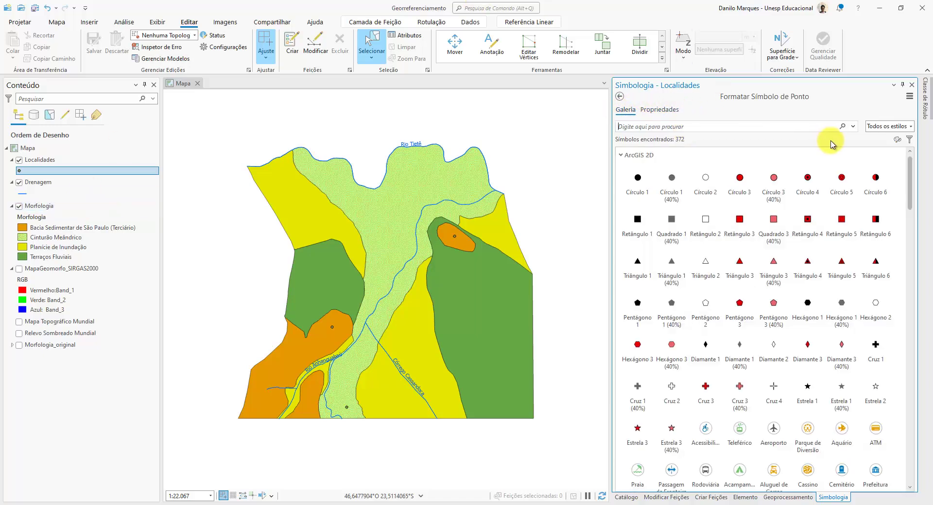
left_click(809, 188)
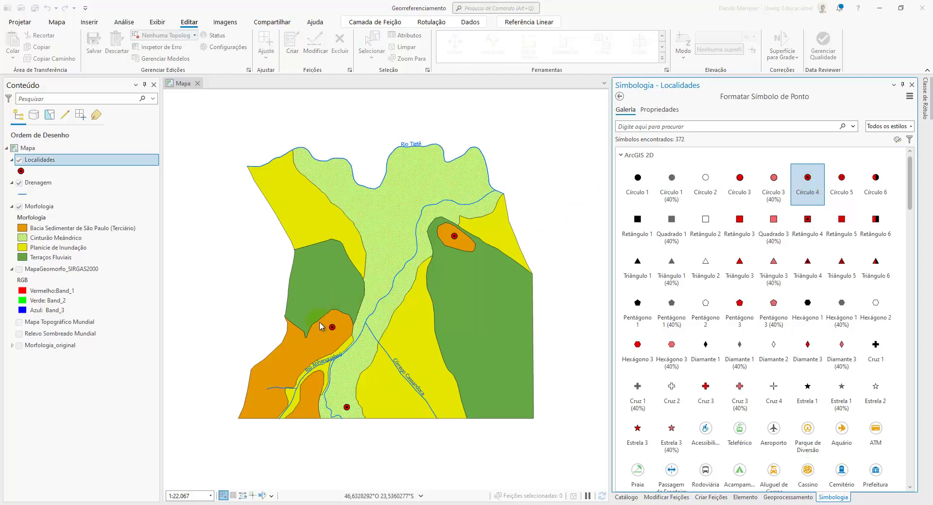
left_click(653, 112)
left_click(910, 159)
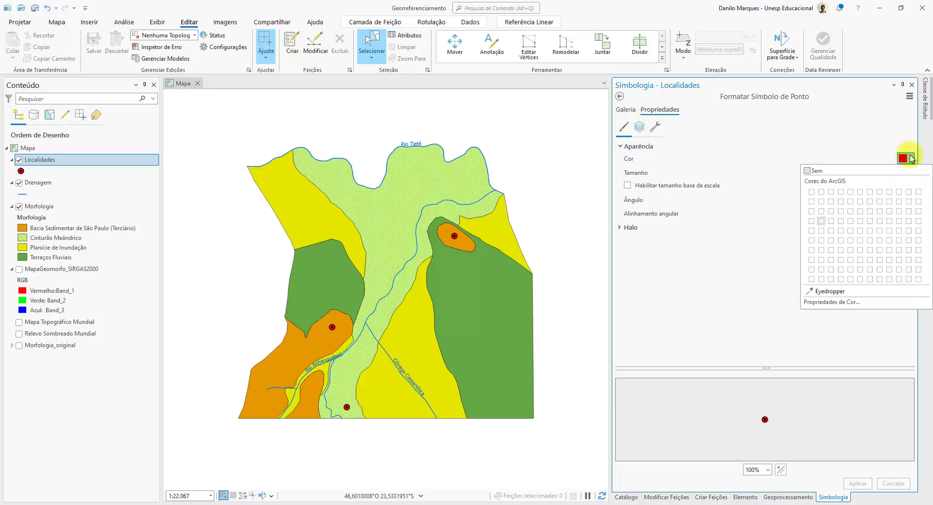
left_click(811, 192)
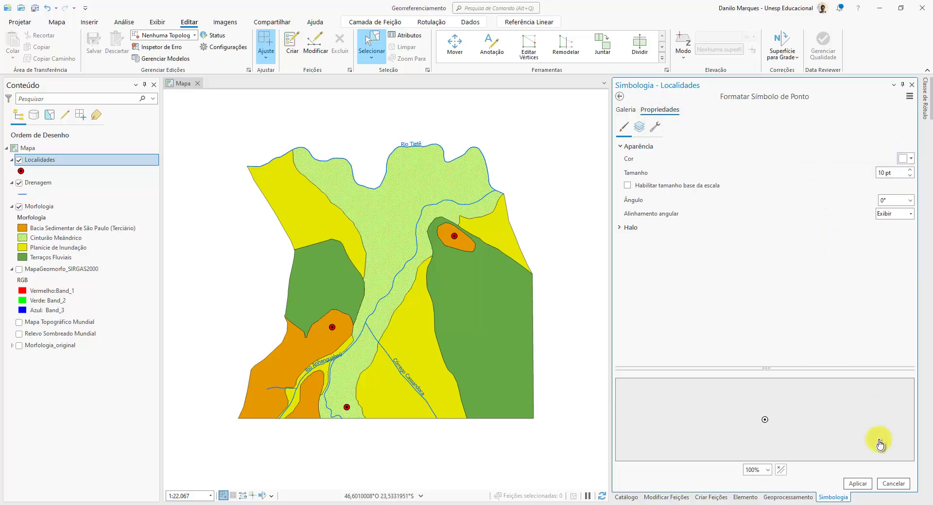
left_click(857, 483)
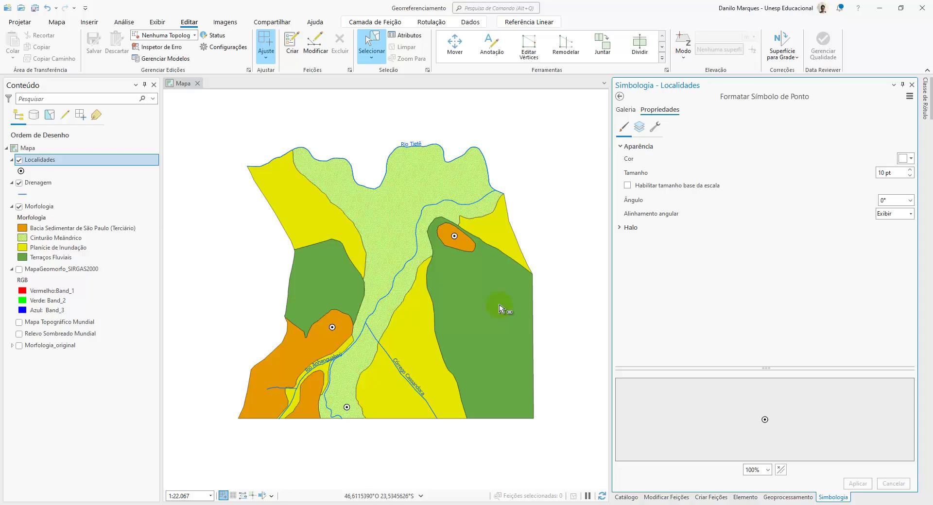
- Turn on labels for the Localidades layer, replace their expression with $feature.Nome and apply it
right_click(42, 165)
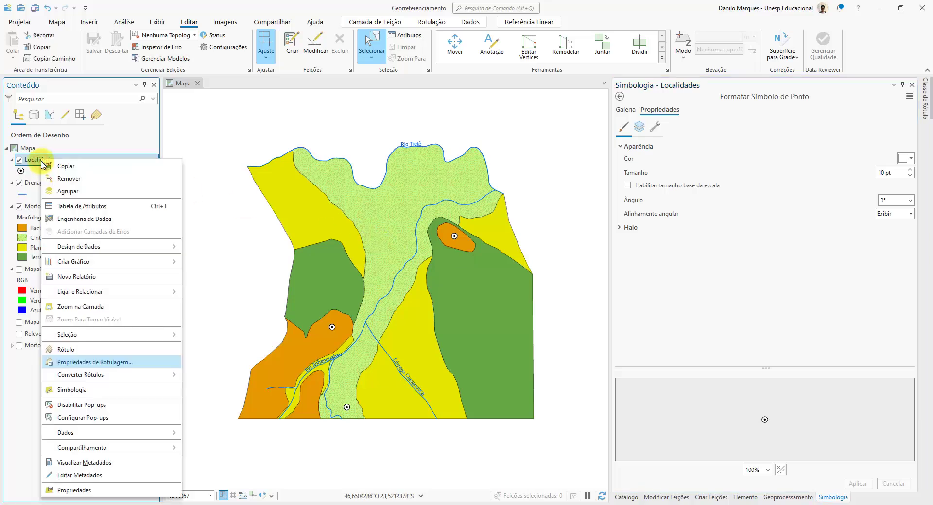
left_click(66, 350)
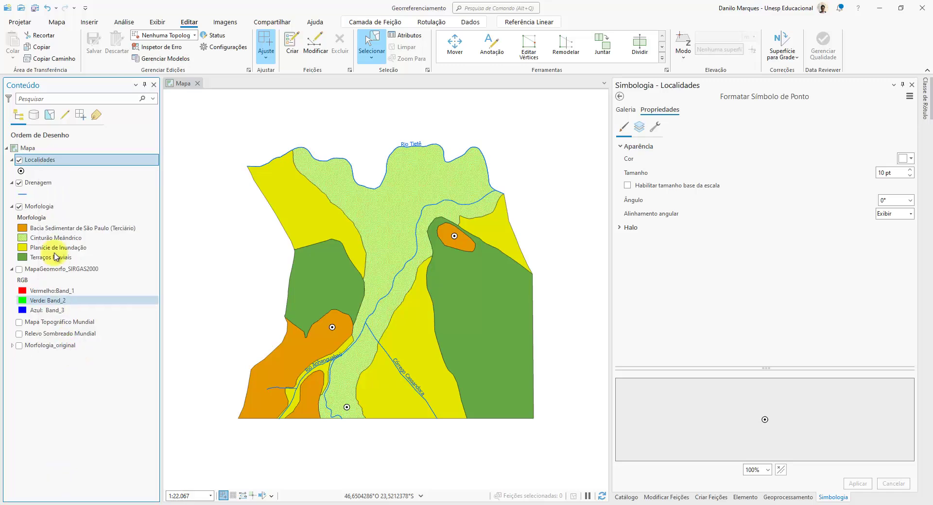
right_click(43, 162)
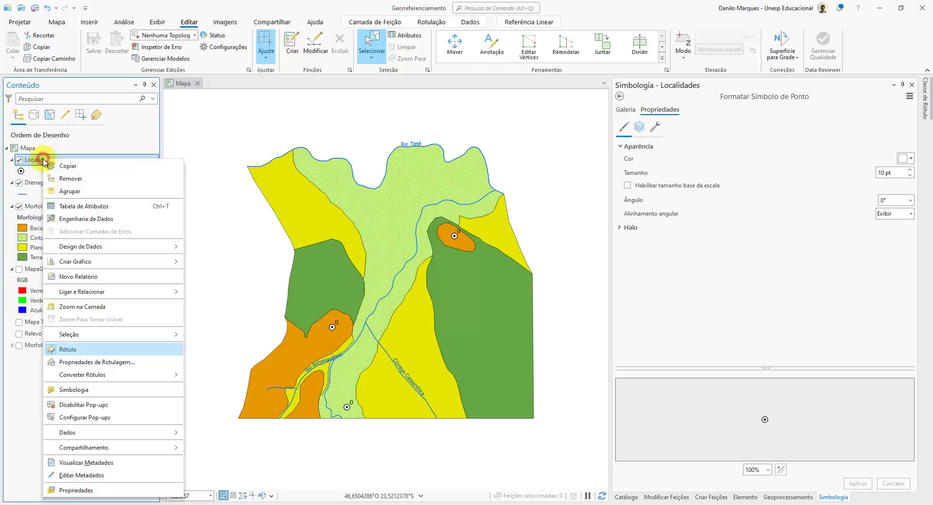
left_click(141, 364)
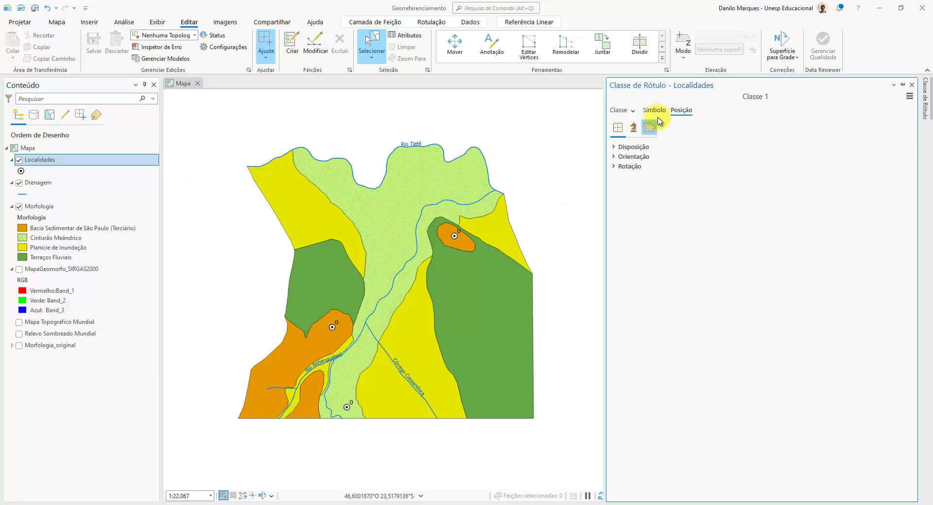
left_click(619, 111)
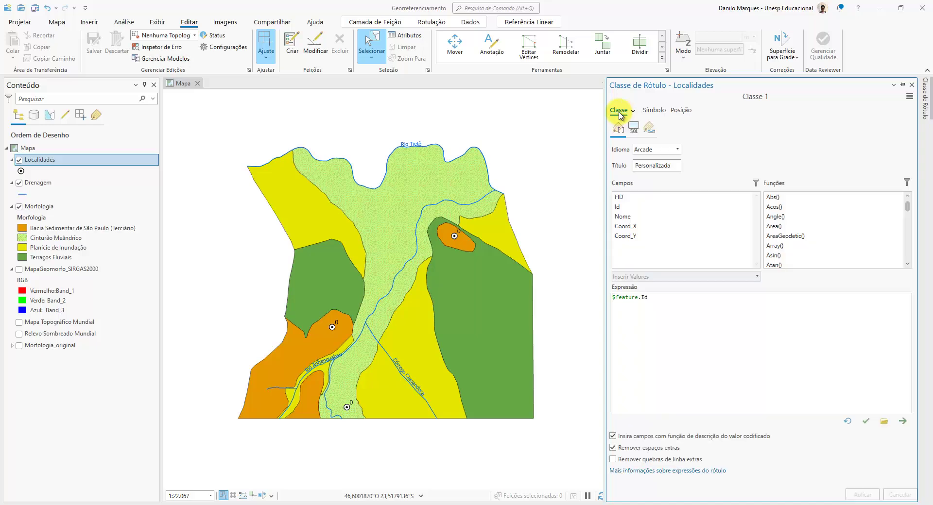
left_click_drag(679, 302, 613, 298)
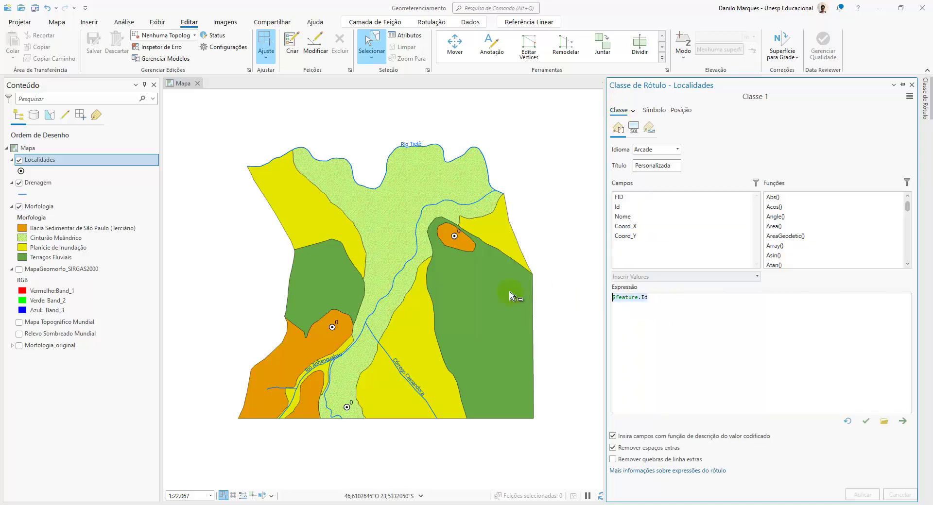
key("Delete")
left_click(623, 219)
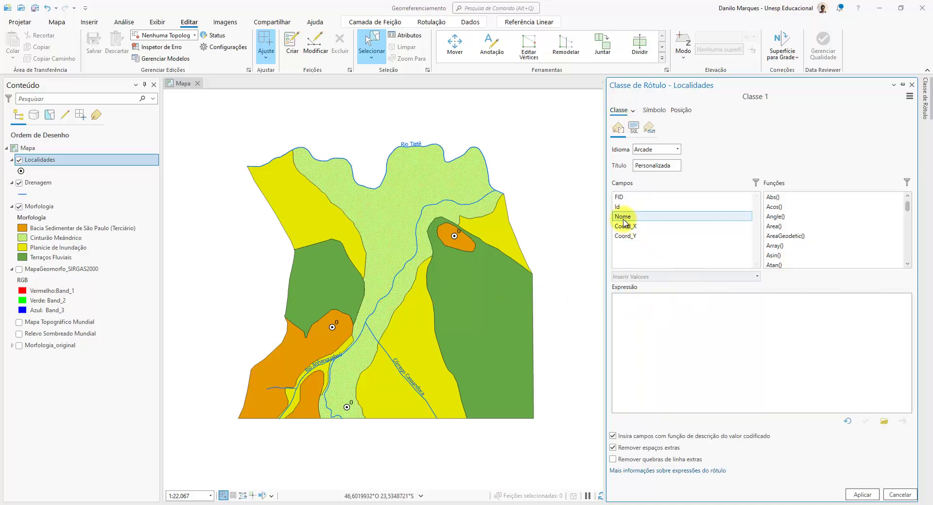
double_click(624, 218)
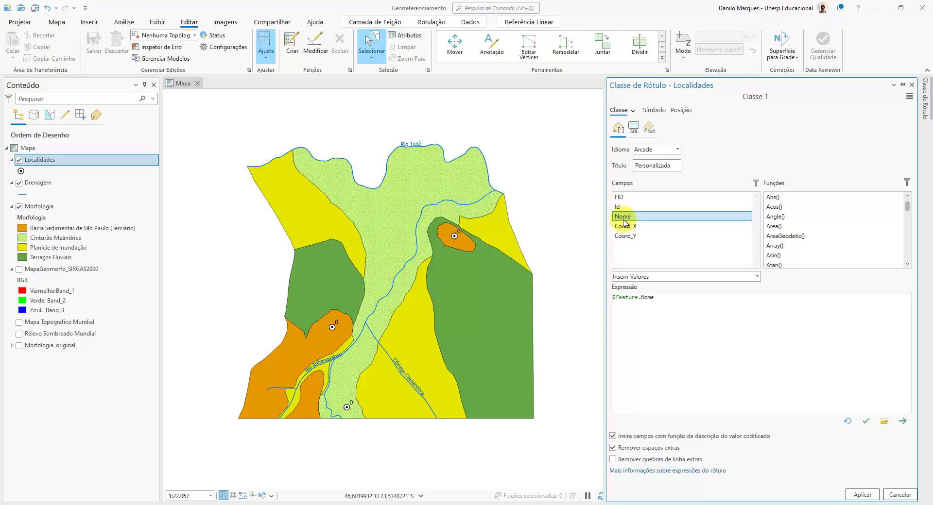
left_click(873, 495)
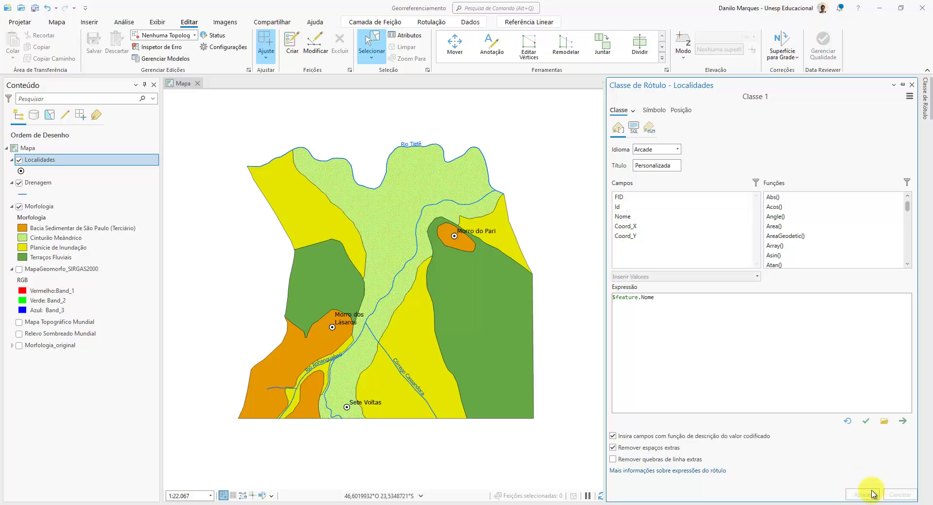
- Set the Localidades labels' font size to 8 pt and apply it
left_click(656, 111)
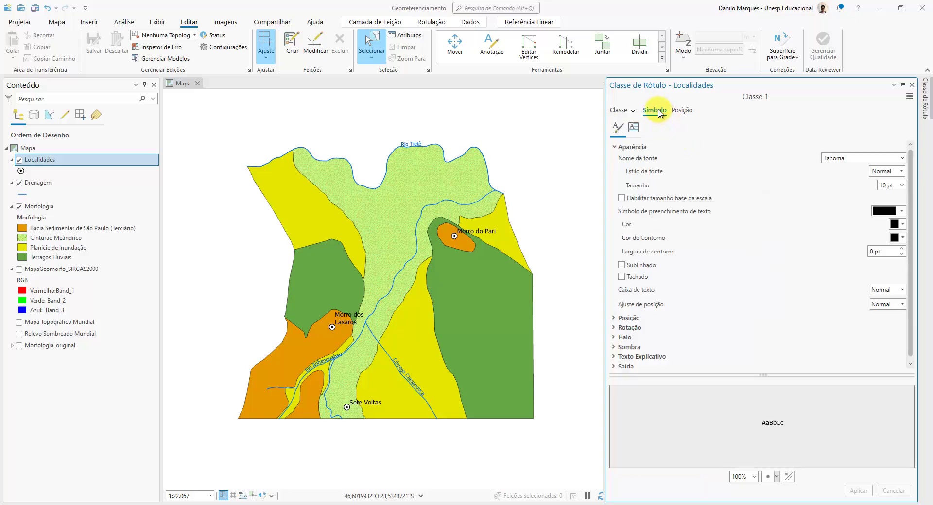
left_click(902, 185)
left_click(891, 226)
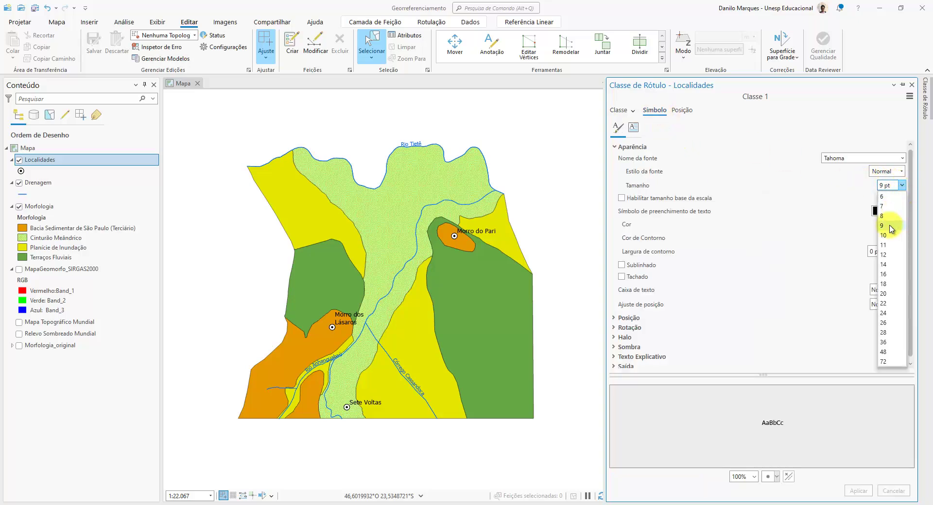
left_click(902, 185)
left_click(891, 217)
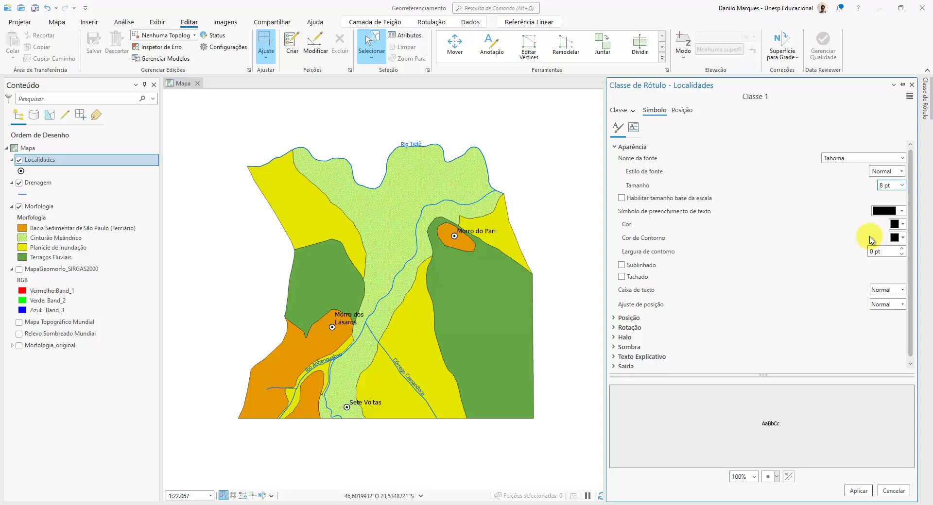
left_click(861, 492)
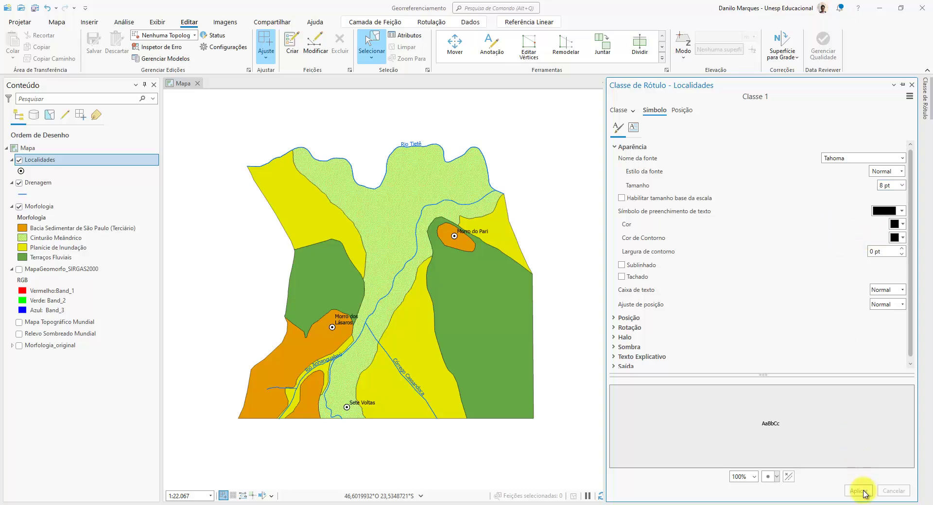
- Set the Localidades label placement to Direita superior do ponto
left_click(681, 110)
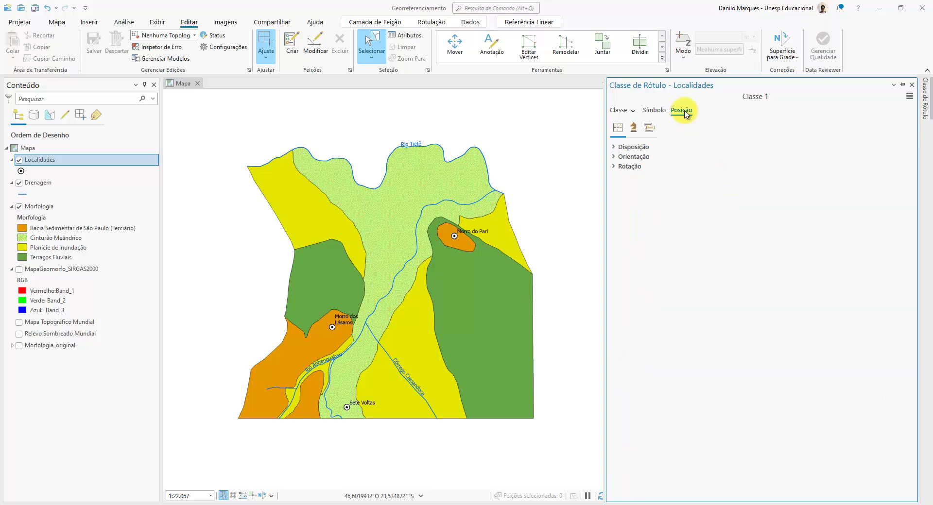
left_click(625, 146)
left_click(701, 166)
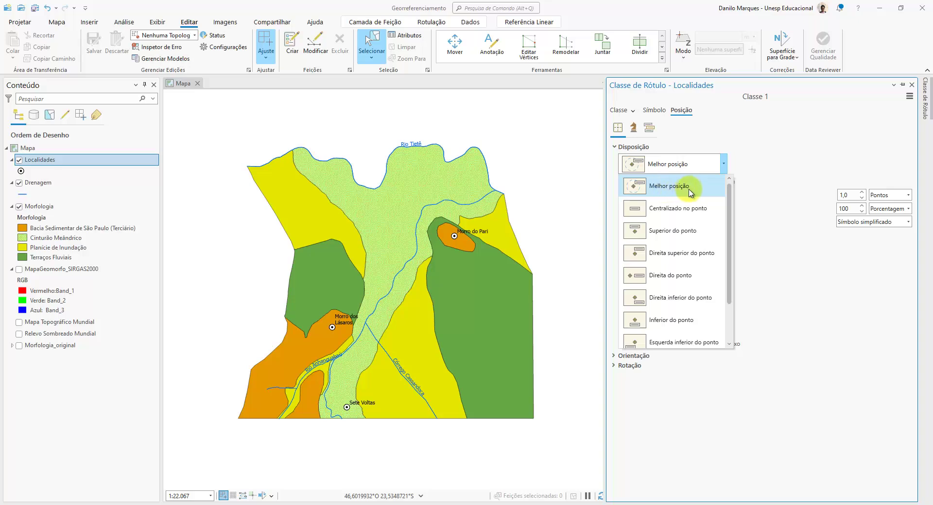
key("Escape")
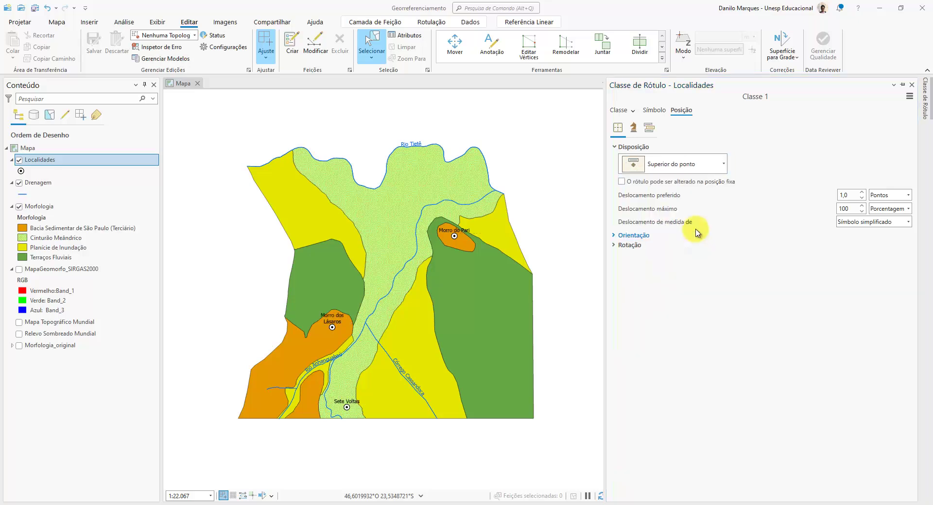
left_click(695, 164)
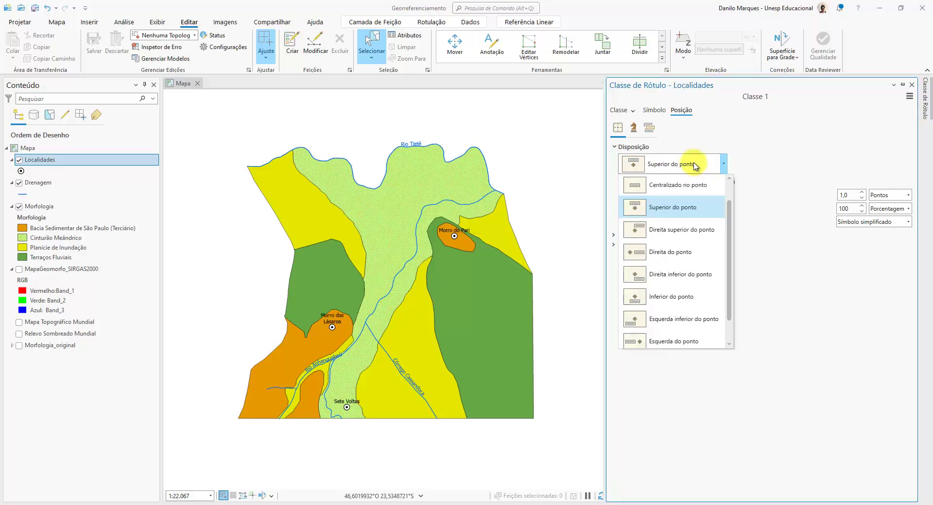
left_click(701, 236)
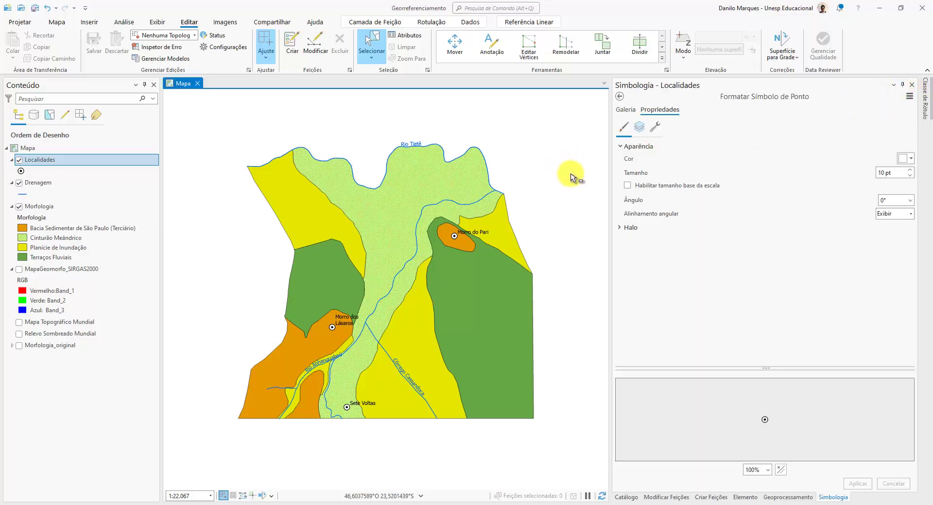
- Save the project and zoom the map to the extent of the Morfologia layer
left_click_drag(562, 171, 537, 181)
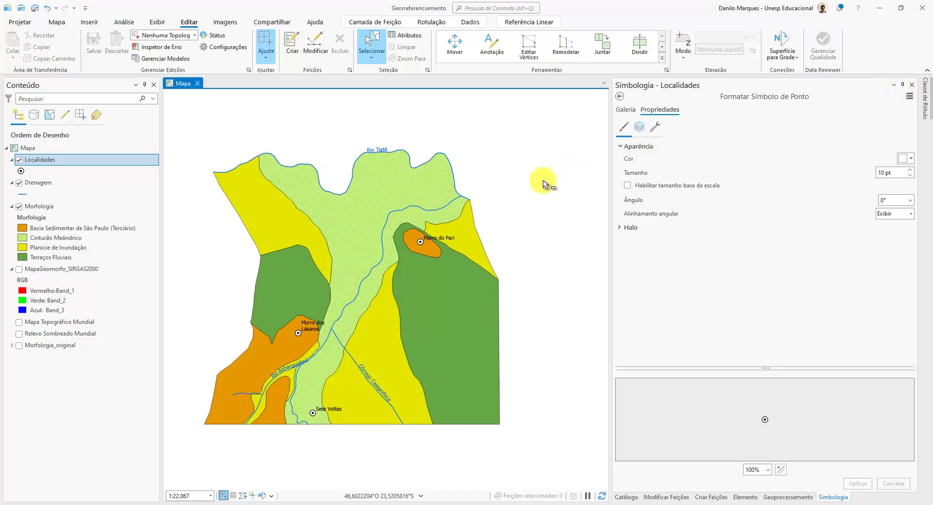
left_click(902, 85)
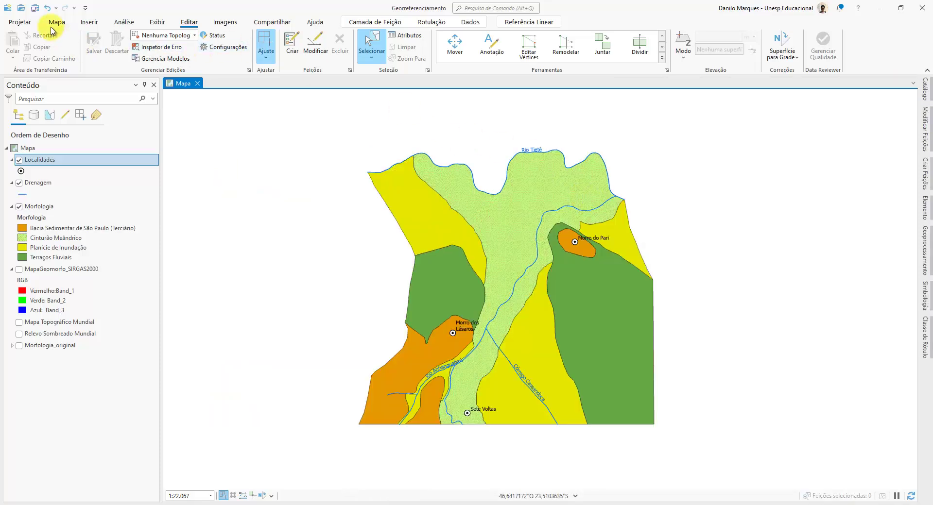
left_click(35, 8)
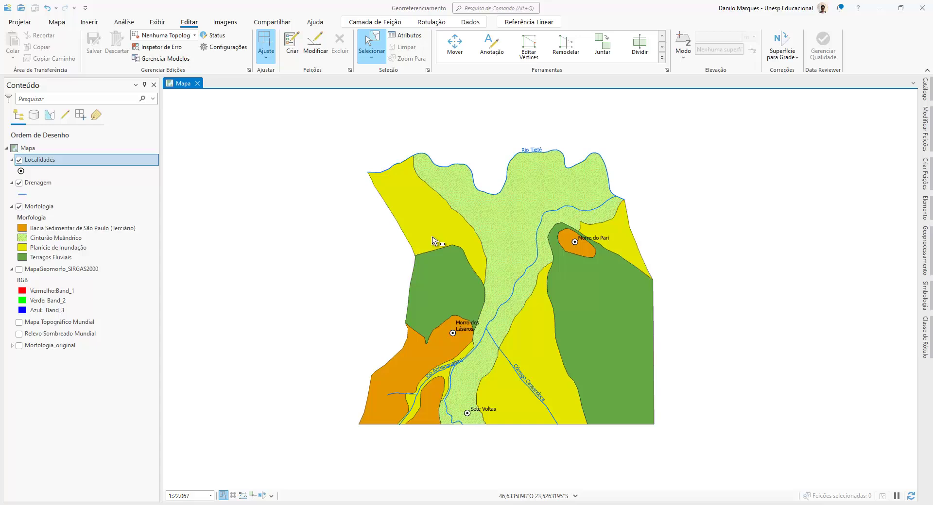
right_click(39, 208)
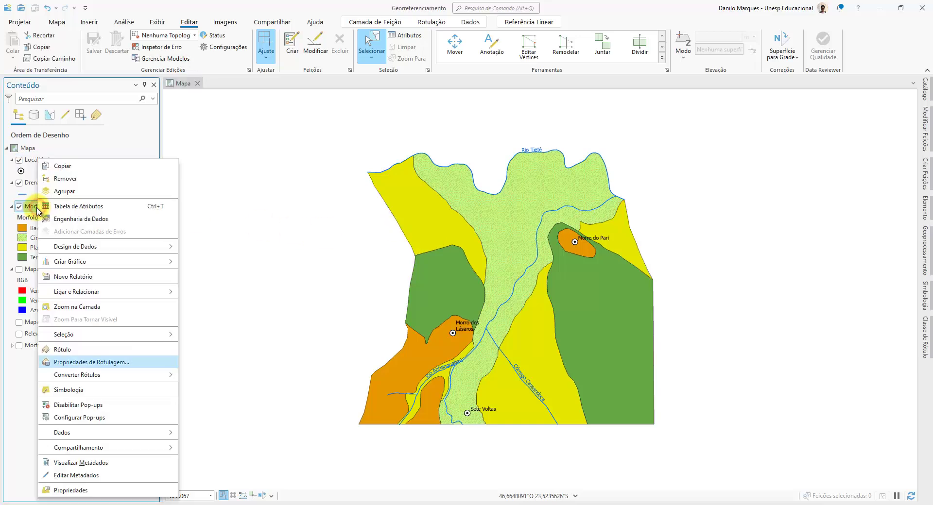
left_click(94, 307)
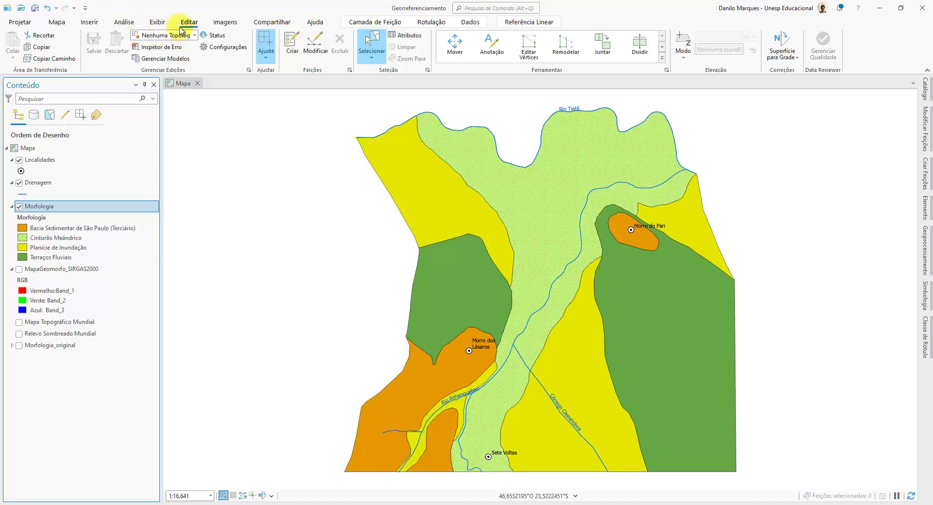
- Create a new layout with an ISO landscape A4 page, 210 mm x 297 mm
left_click(60, 23)
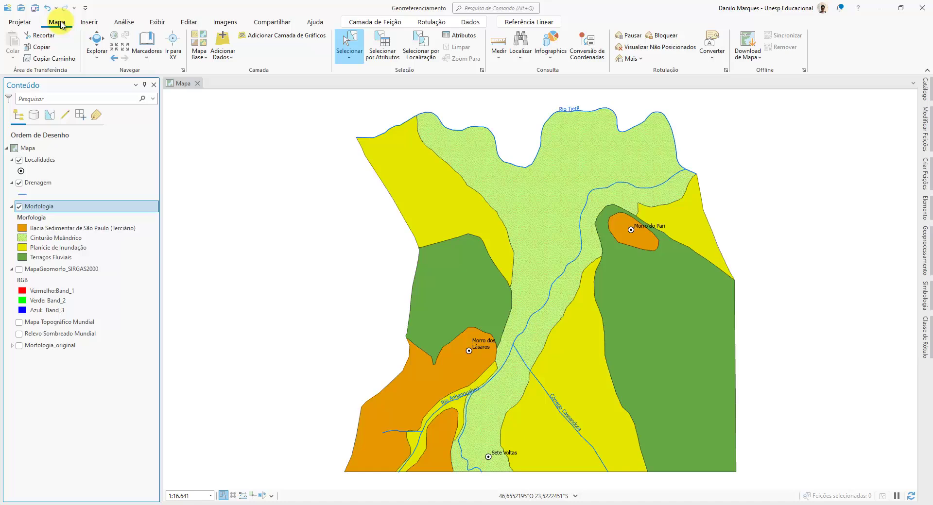
left_click(89, 23)
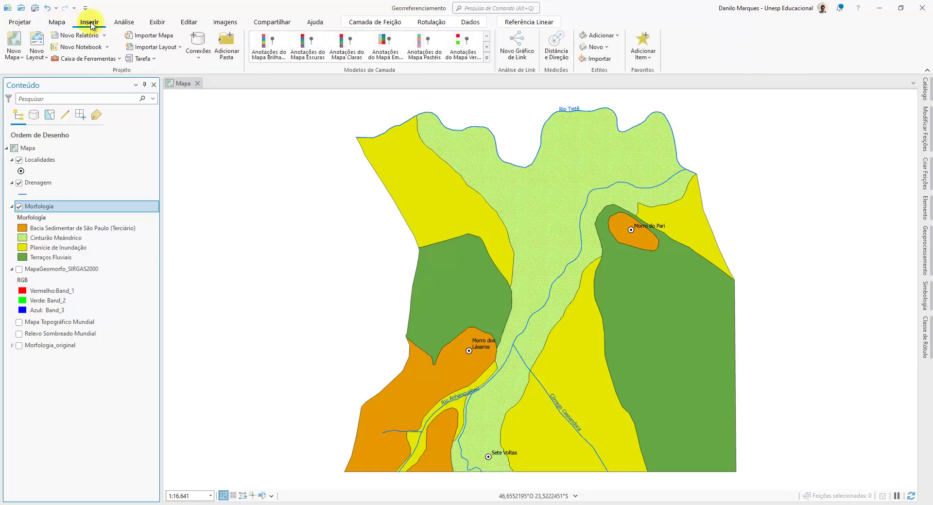
left_click(44, 58)
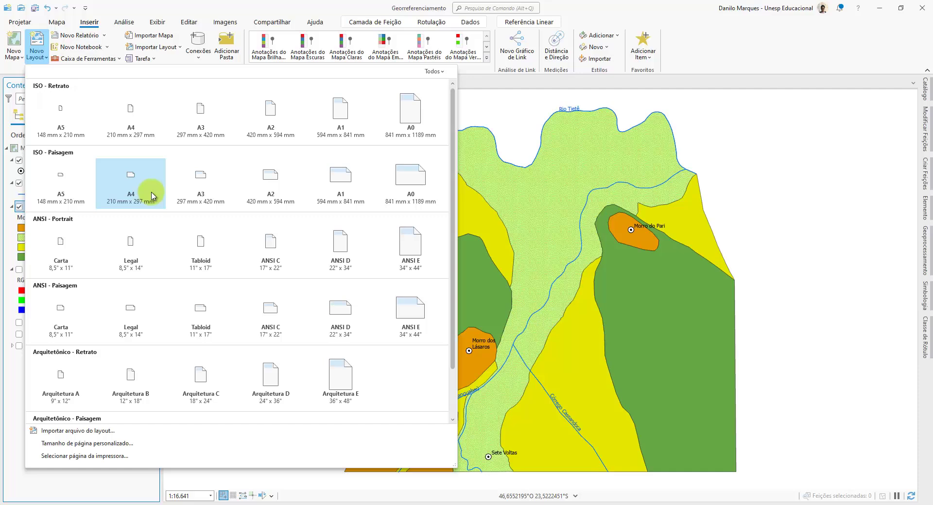
left_click(130, 184)
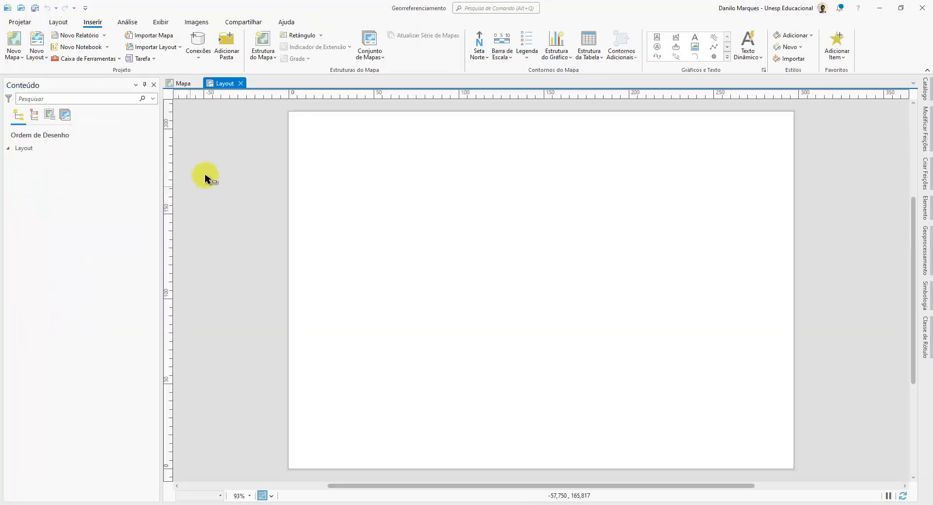
- Insert a rectangular map frame with the map's 1:16.641 view on the layout page, about 215 mm wide and 191 mm high
left_click(181, 87)
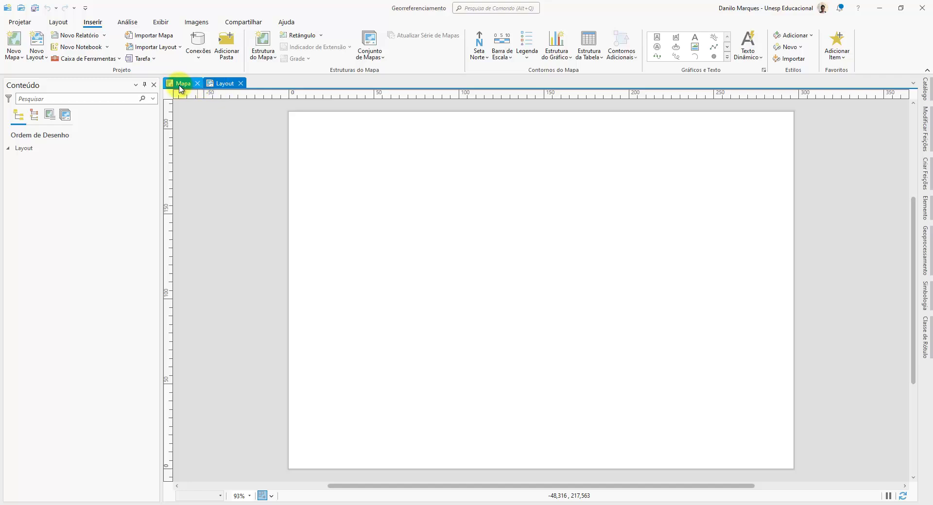
left_click(210, 85)
left_click(272, 62)
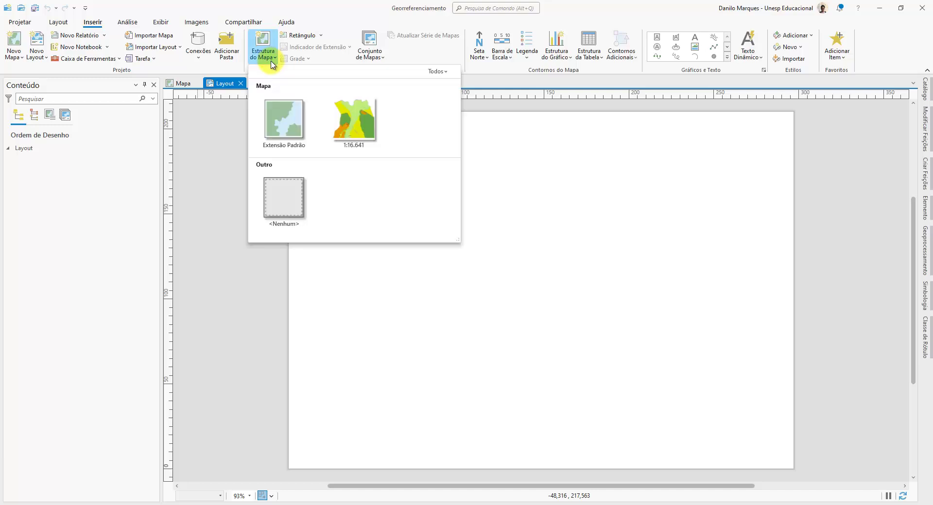
left_click(347, 113)
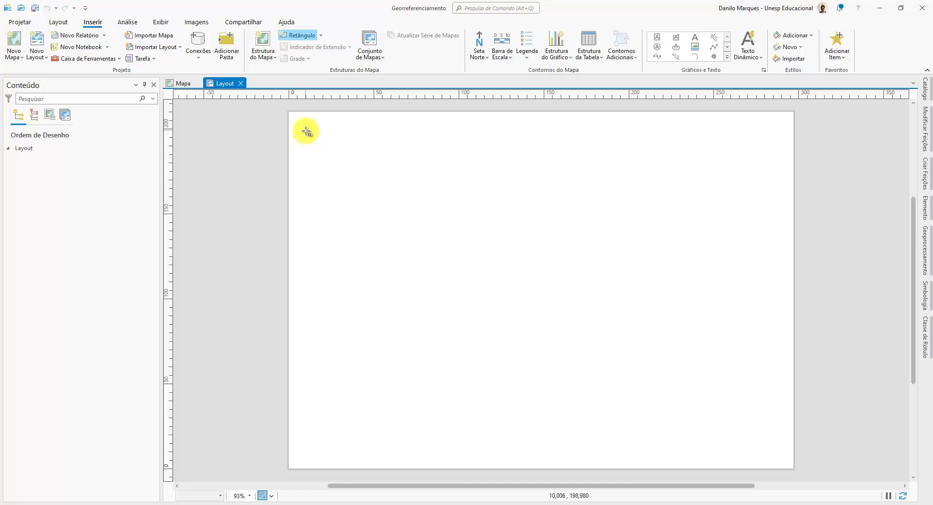
left_click_drag(306, 132, 672, 455)
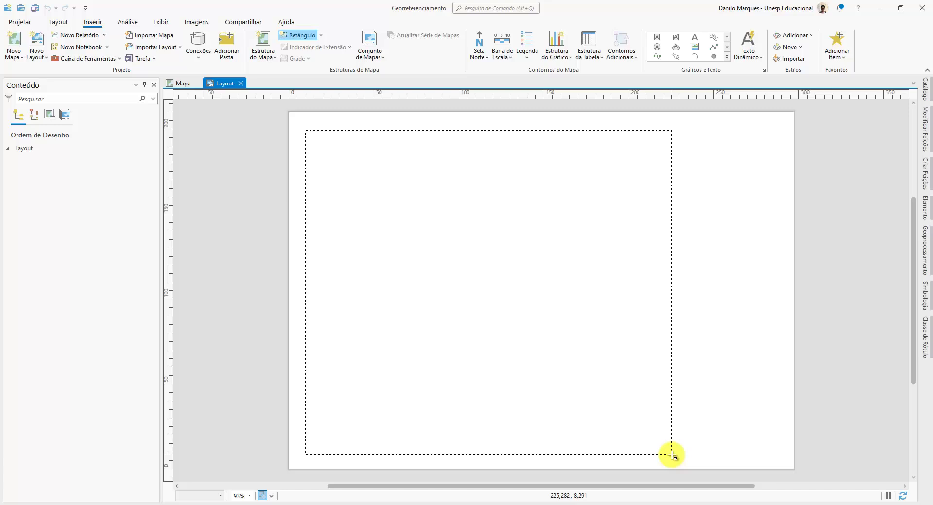
left_click_drag(672, 455, 672, 455)
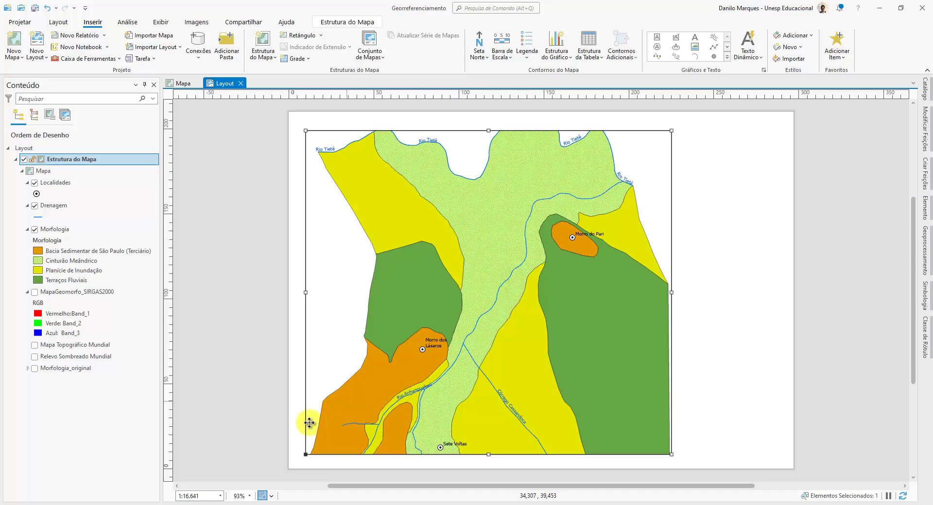
- Set the map frame's scale to 1:25.000
left_click(208, 497)
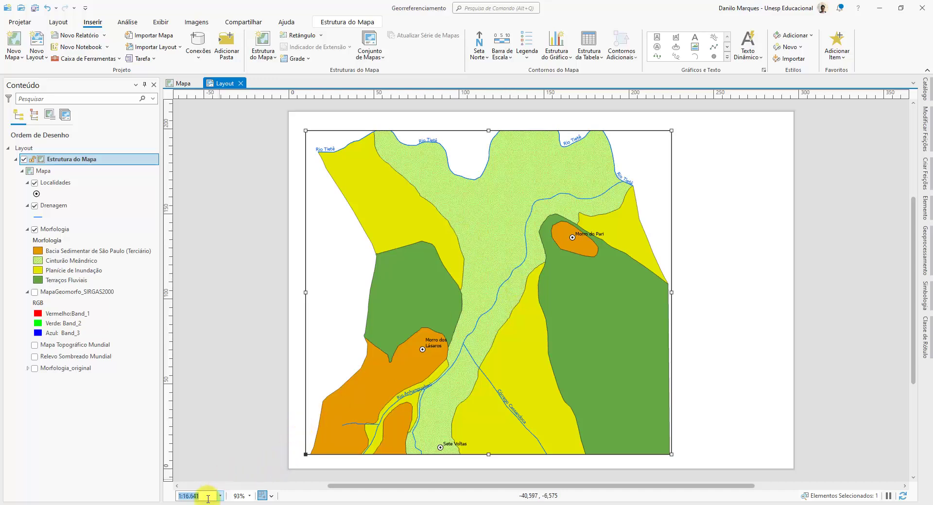
type("25000")
key("Return")
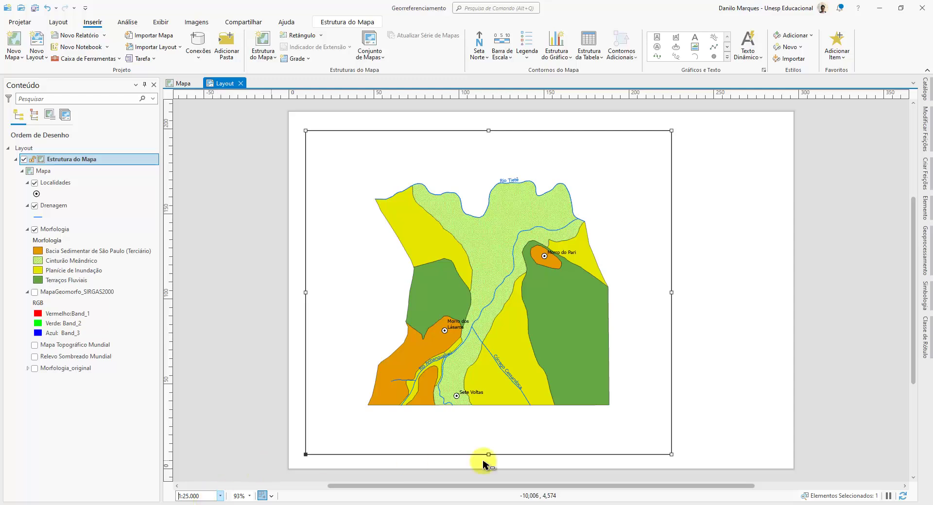
- Shrink the map frame around the mapped area to about 178 mm wide and 166 mm high, and shift it toward the page centre
left_click_drag(672, 455, 599, 398)
left_click_drag(484, 318, 501, 331)
left_click_drag(487, 160, 486, 153)
left_click_drag(485, 430, 486, 436)
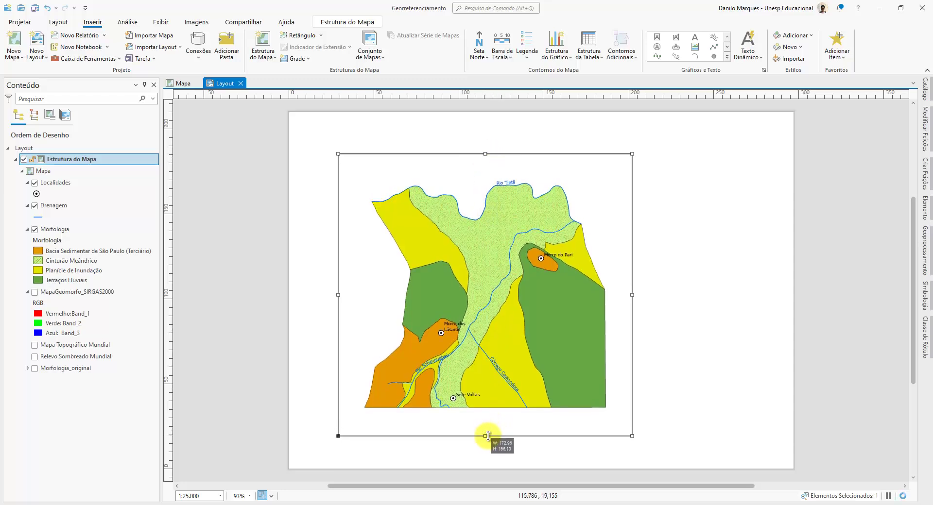
left_click_drag(633, 295, 638, 296)
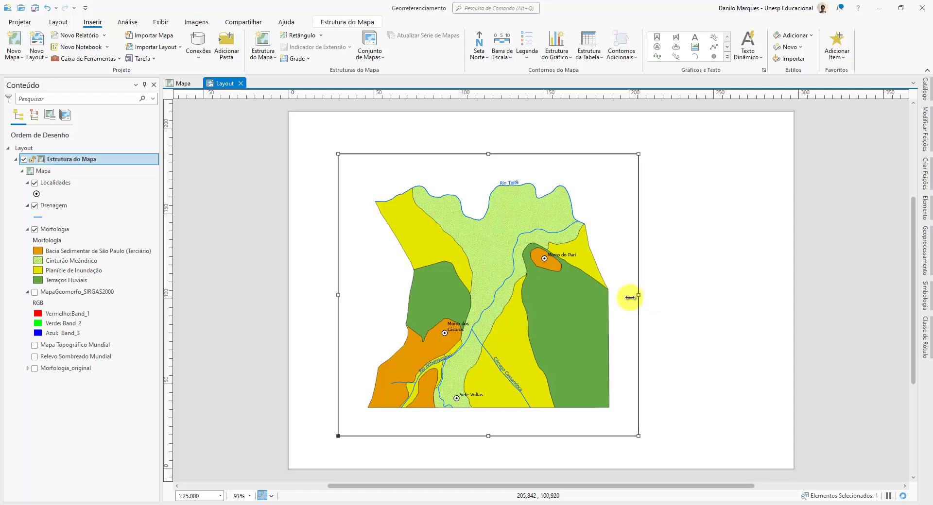
left_click_drag(338, 295, 335, 296)
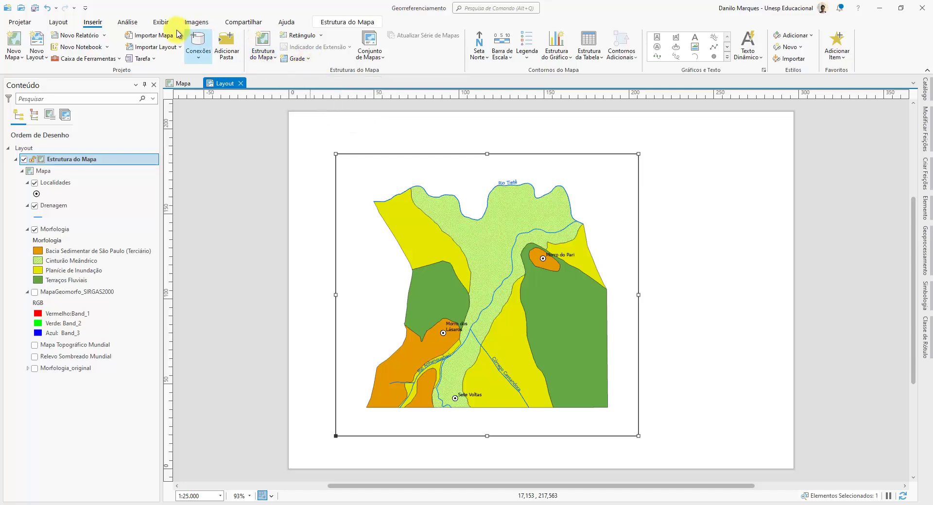
- Add the Grade de Rótulo Vertical Preta coordinate grid to the map frame
left_click(307, 60)
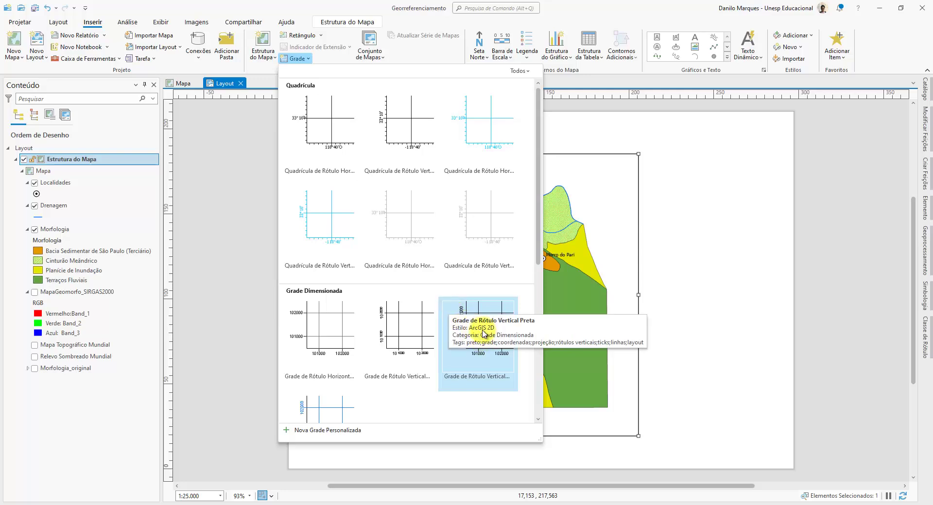
left_click(483, 334)
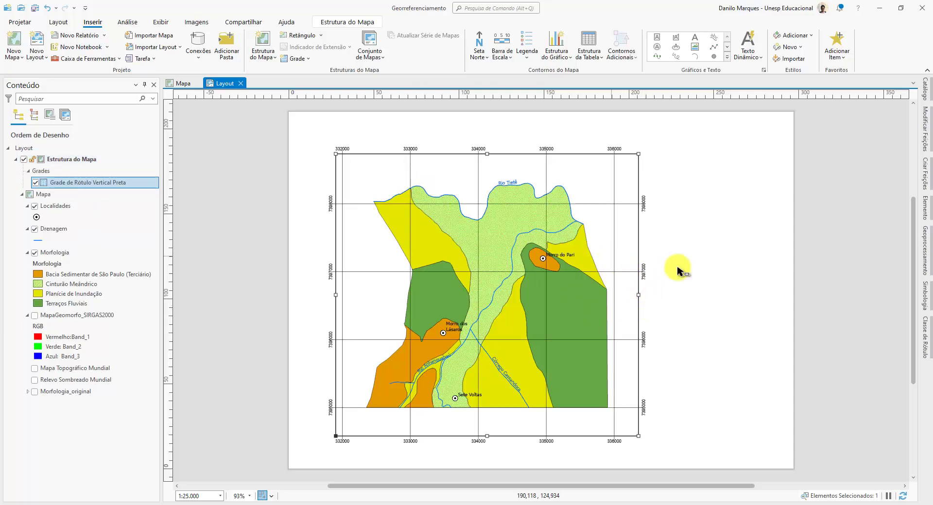
- Keep the grid's element properties open beside the page and narrow the map frame from its east side to about 165 mm wide
left_click(928, 207)
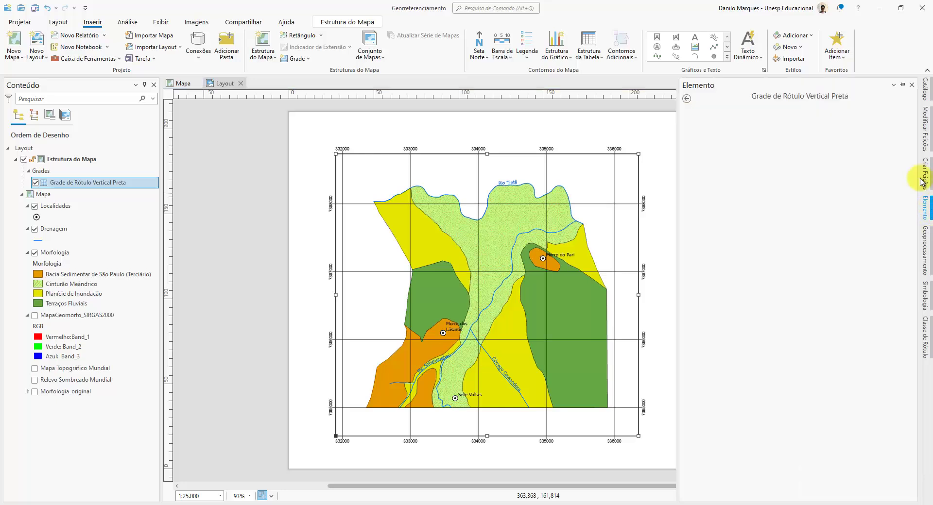
left_click(902, 85)
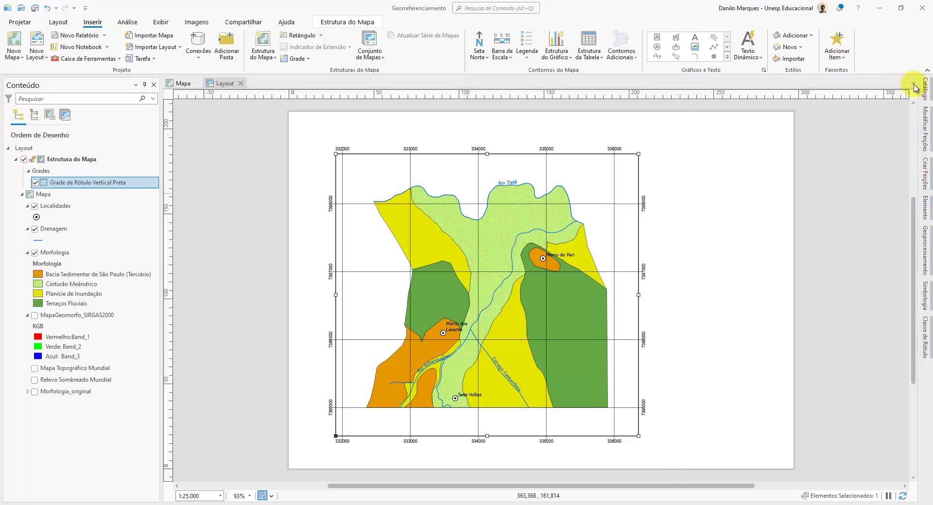
left_click(924, 208)
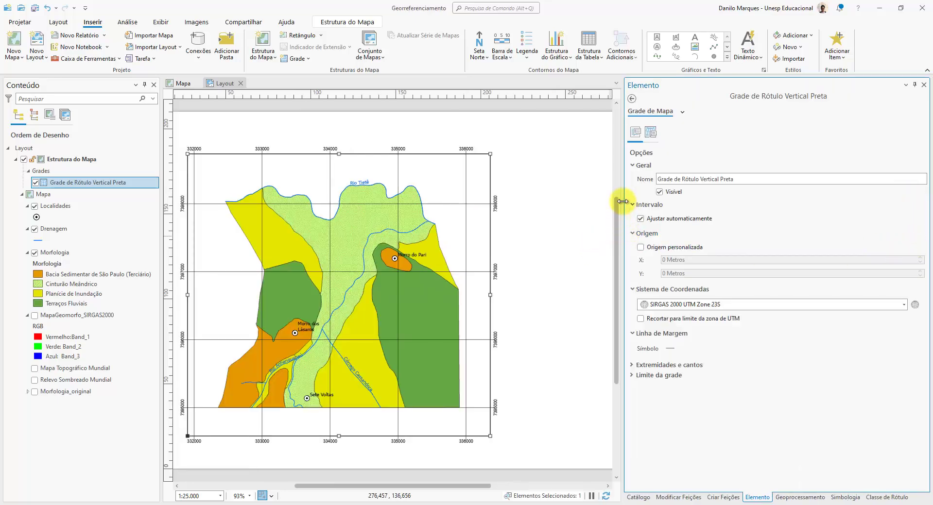
left_click_drag(622, 202, 731, 213)
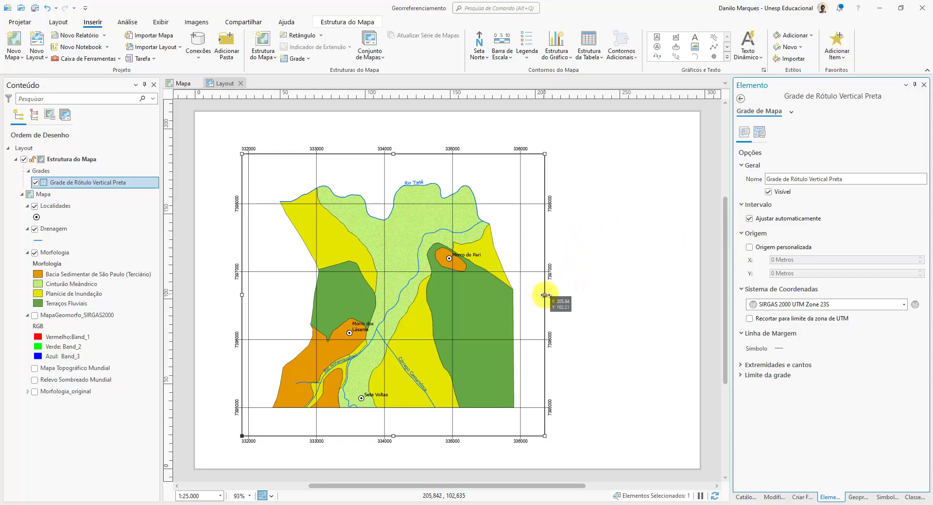
left_click_drag(545, 295, 522, 296)
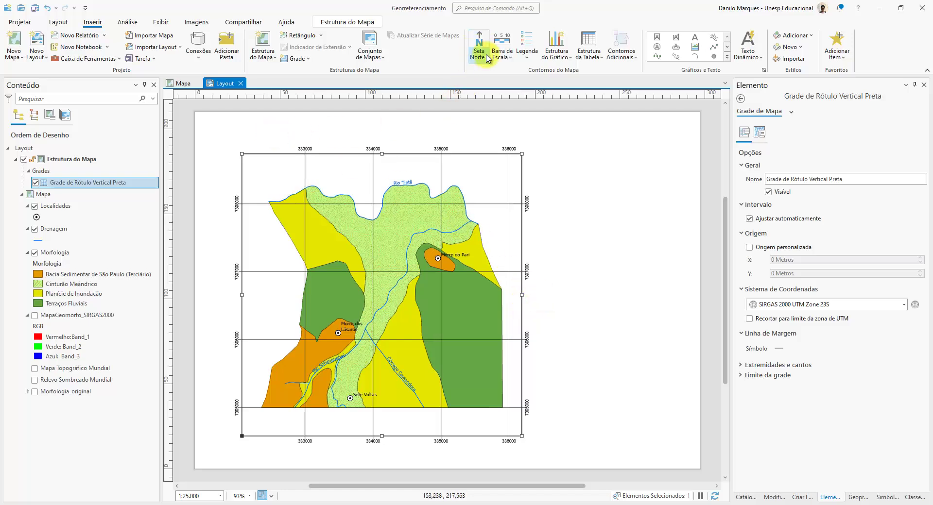
- Insert a slim north arrow with an N above it, about 19 mm tall, inside the map frame's northwest corner
left_click(486, 57)
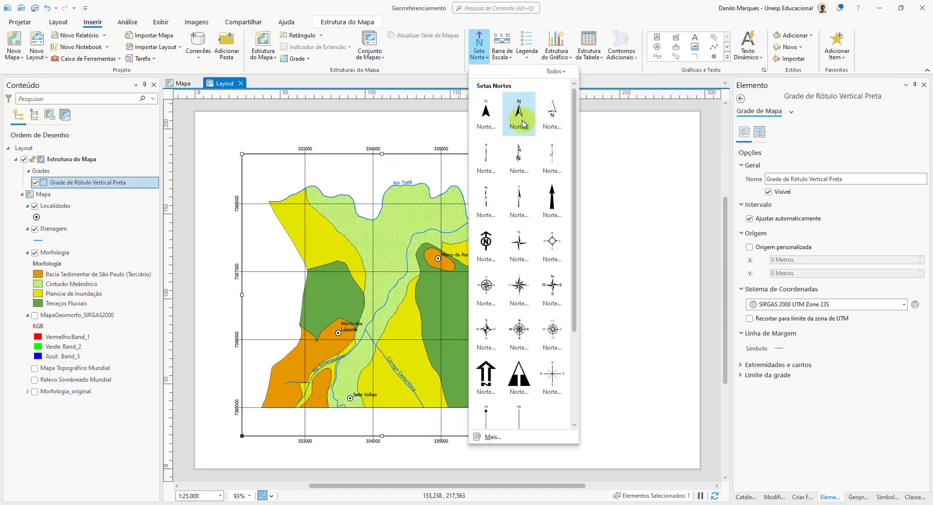
left_click(523, 124)
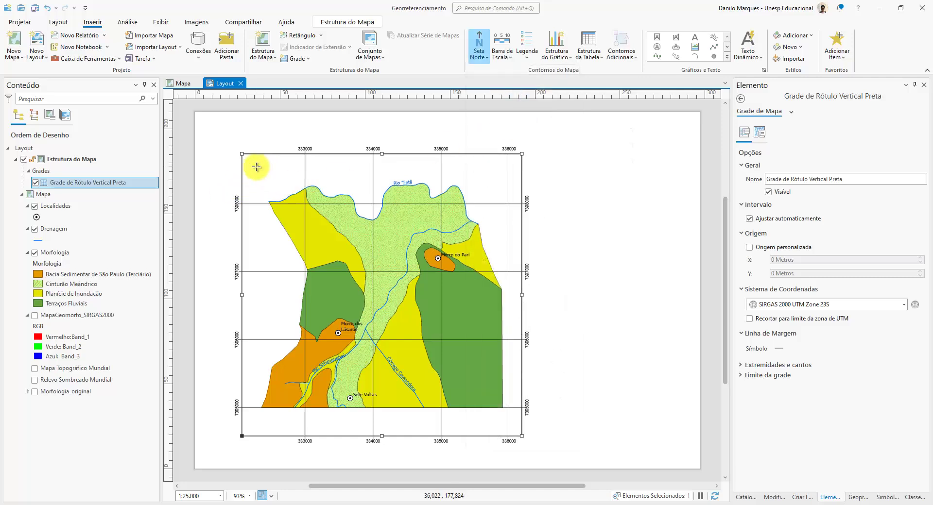
left_click_drag(249, 160, 268, 192)
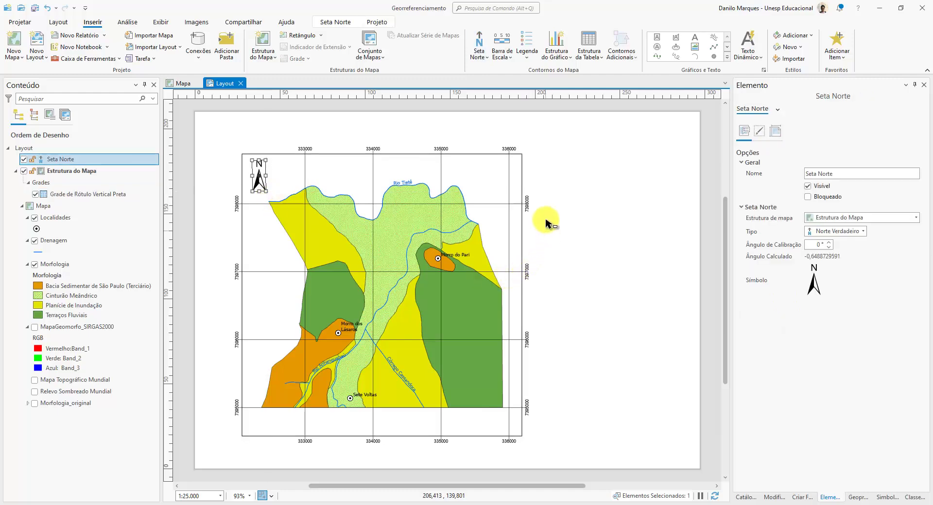
- Insert a Barra de Escala Alternada 1 Métrica scale bar, about 91 mm wide, on the blank page area east of the map frame
left_click(509, 58)
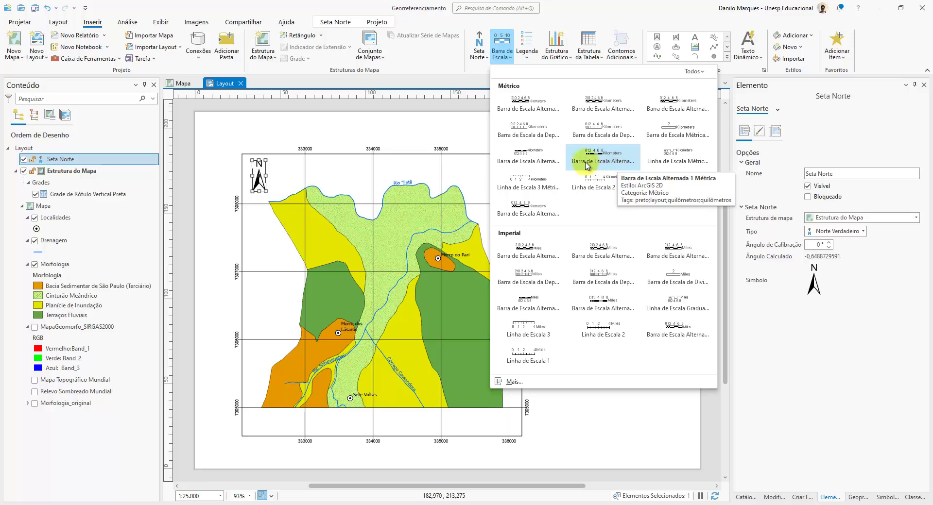
left_click(604, 165)
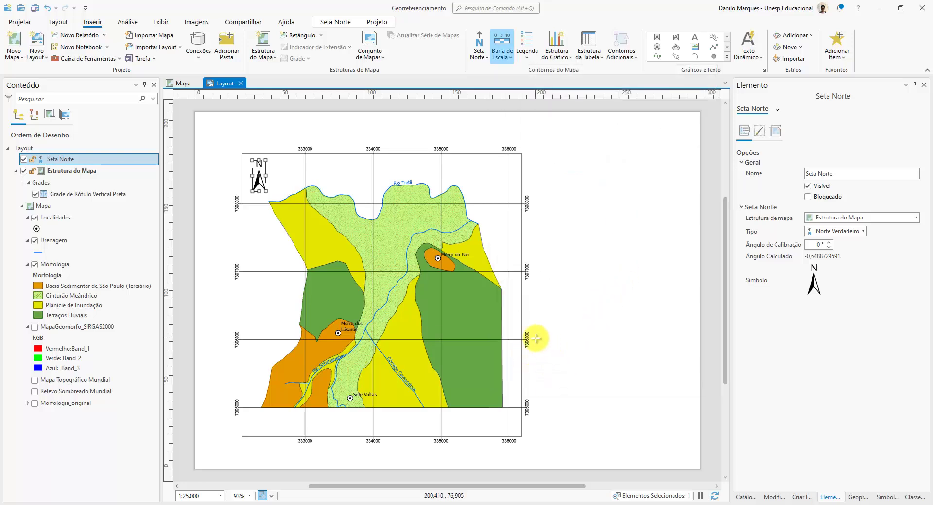
left_click_drag(535, 339, 690, 355)
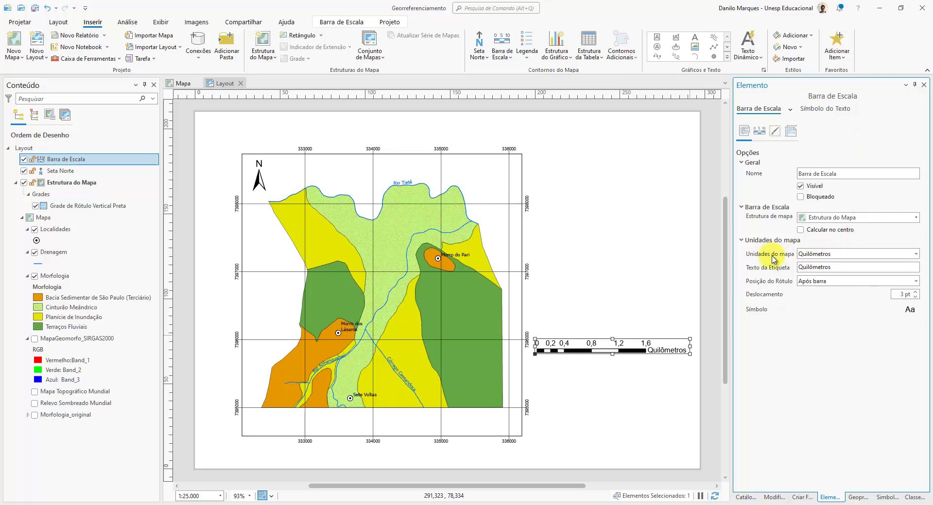
- Set the scale bar's unit label text to km and reduce the bar's height slightly
left_click_drag(845, 267, 775, 267)
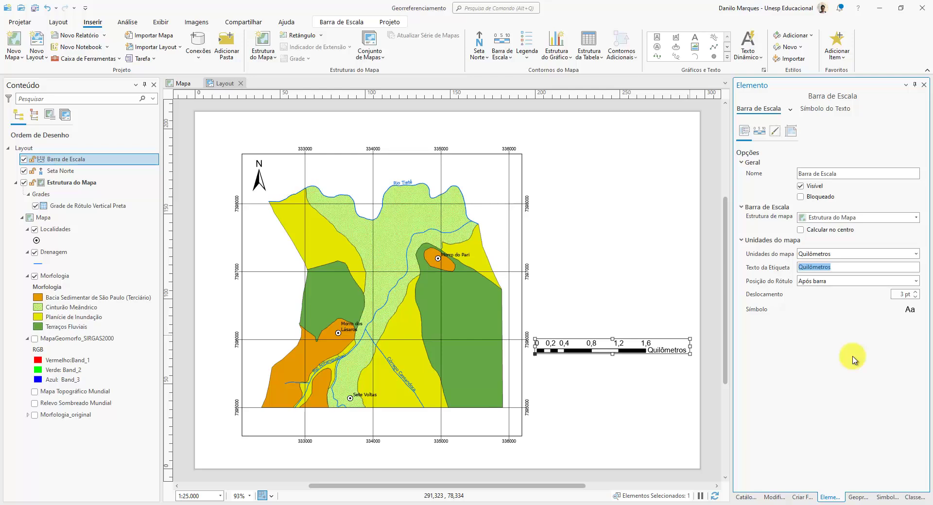
type("km")
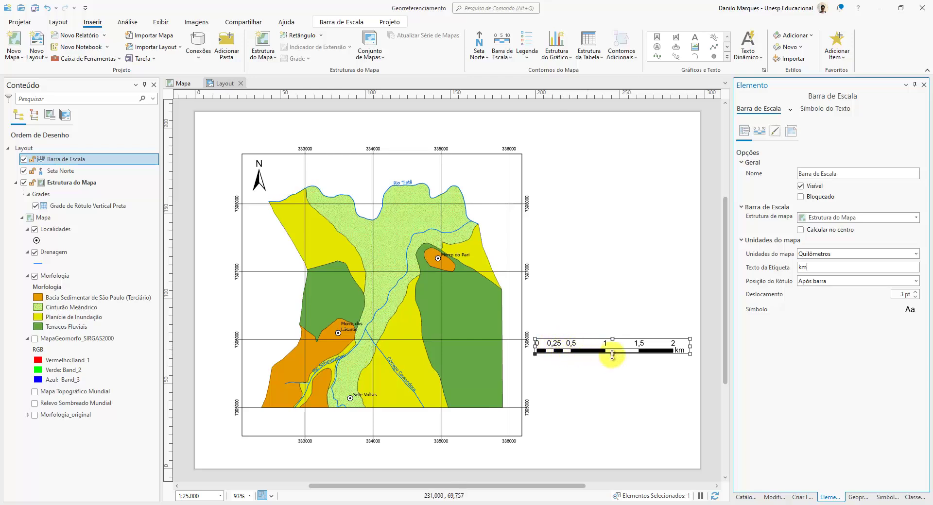
left_click_drag(613, 355, 613, 351)
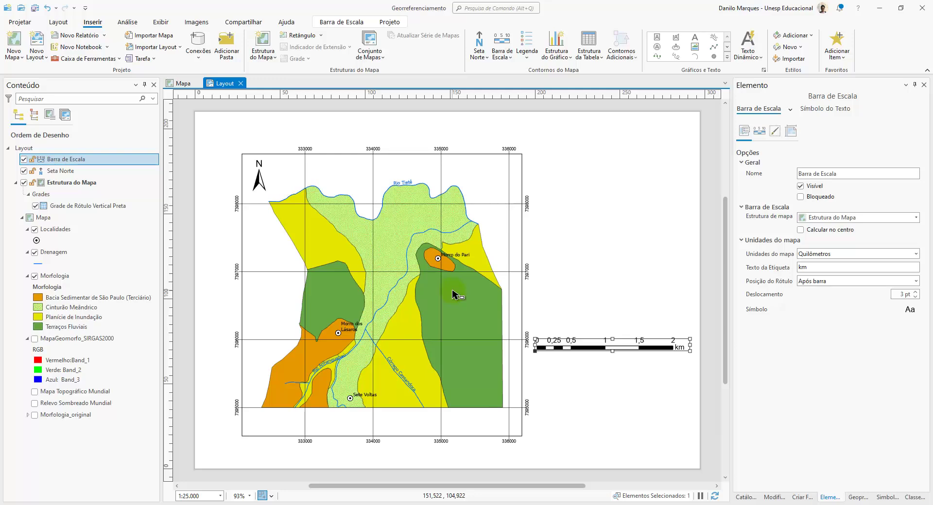
- Insert the Escala dynamic text for the map frame just above the scale bar
left_click(759, 58)
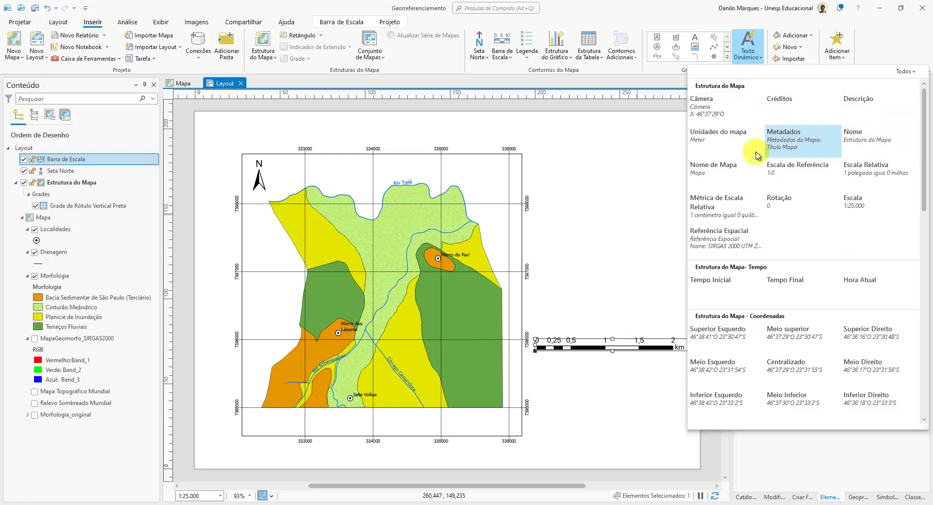
left_click(862, 208)
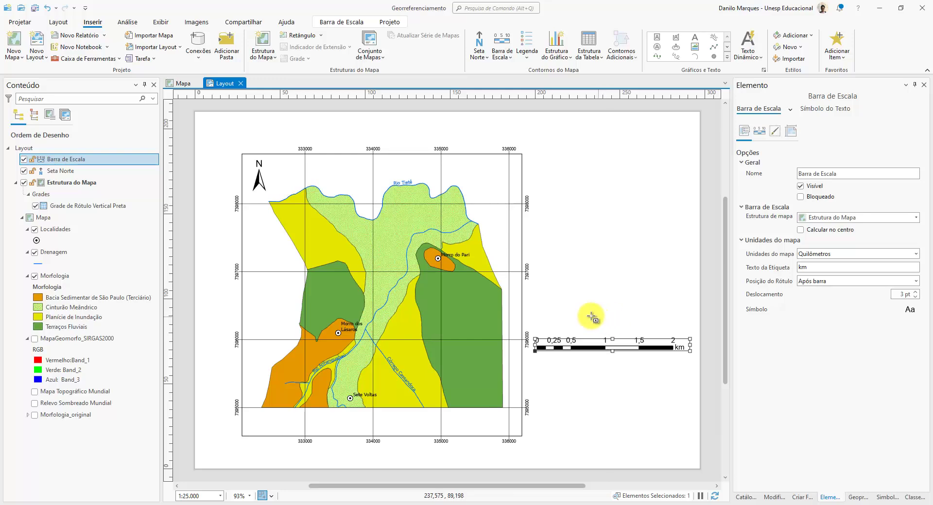
left_click_drag(587, 313, 616, 322)
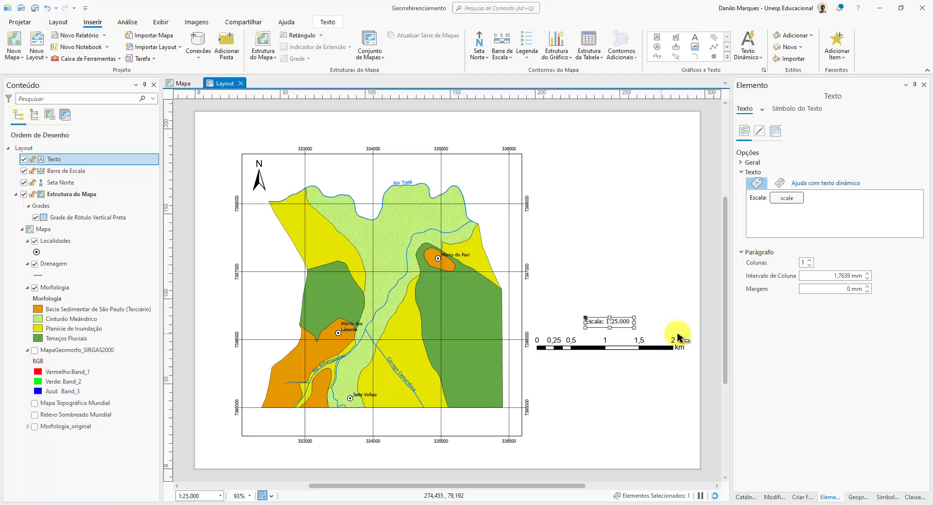
- Remove the "Escala:" prefix from the dynamic scale text, narrow its box and centre it above the scale bar
left_click(764, 199)
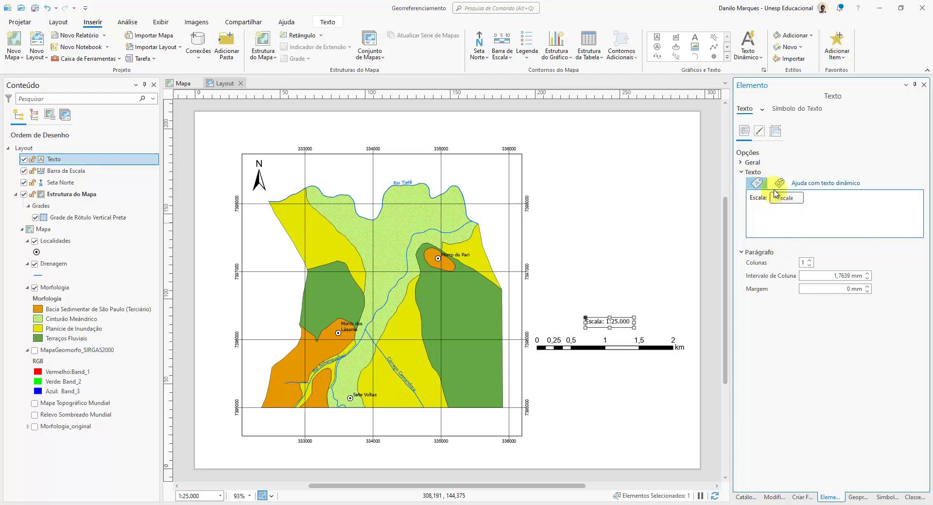
left_click_drag(769, 197, 729, 200)
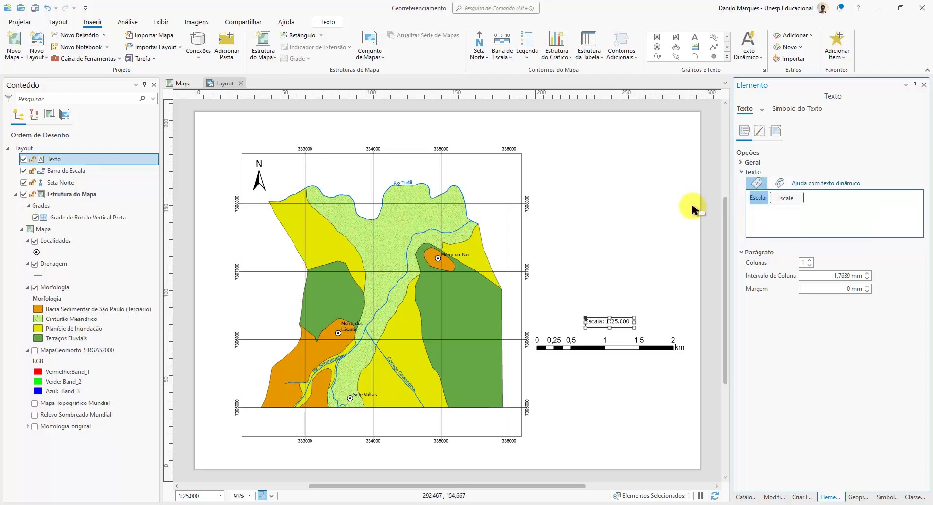
key("BackSpace")
left_click(815, 219)
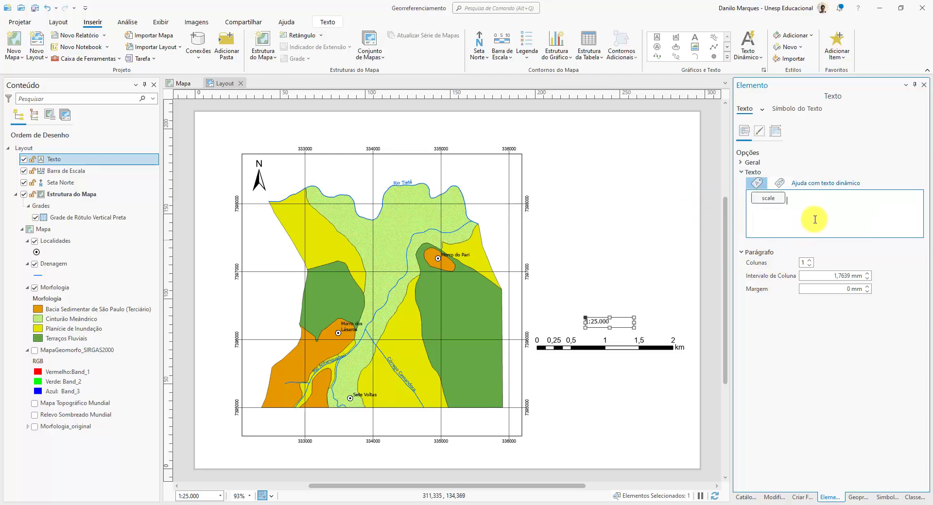
left_click_drag(618, 324, 620, 325)
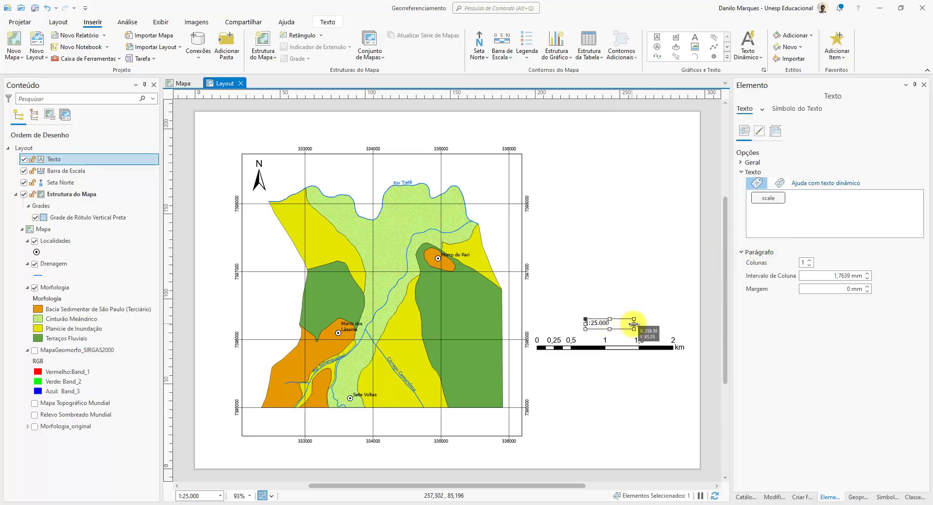
left_click_drag(630, 324, 611, 323)
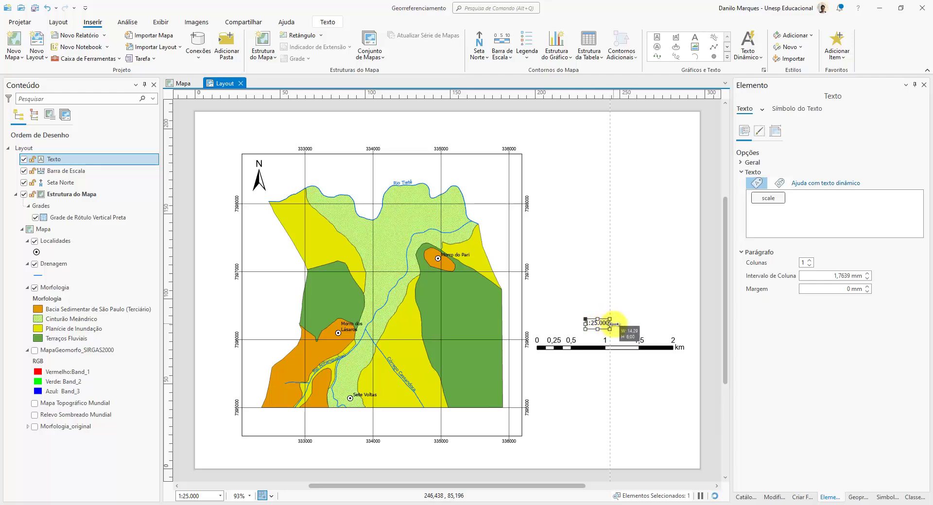
left_click_drag(611, 324, 621, 329)
- Centre the scale text horizontally within its box and apply the symbol change
left_click(799, 108)
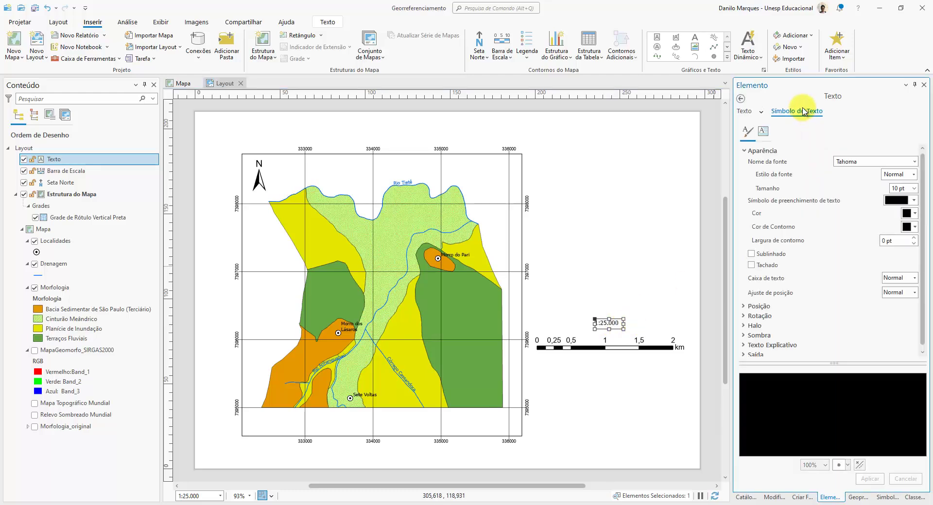
left_click(751, 307)
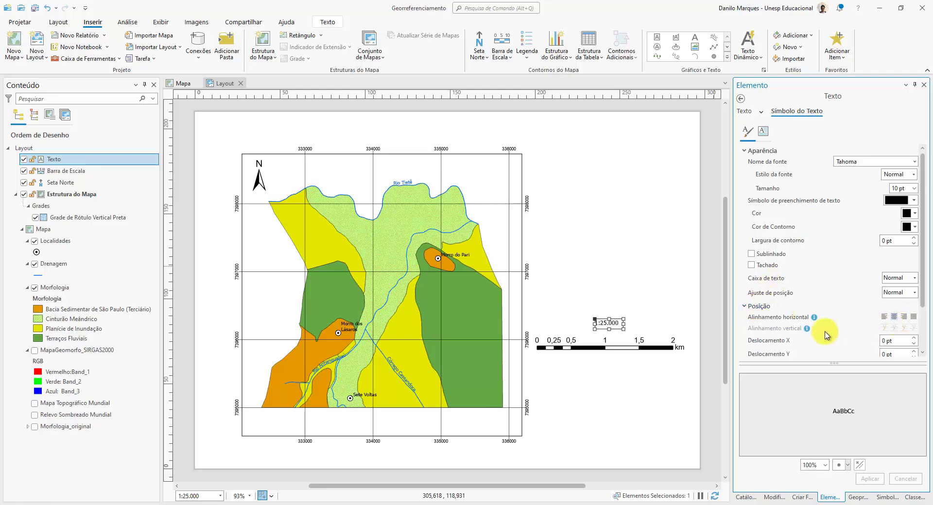
left_click(608, 327)
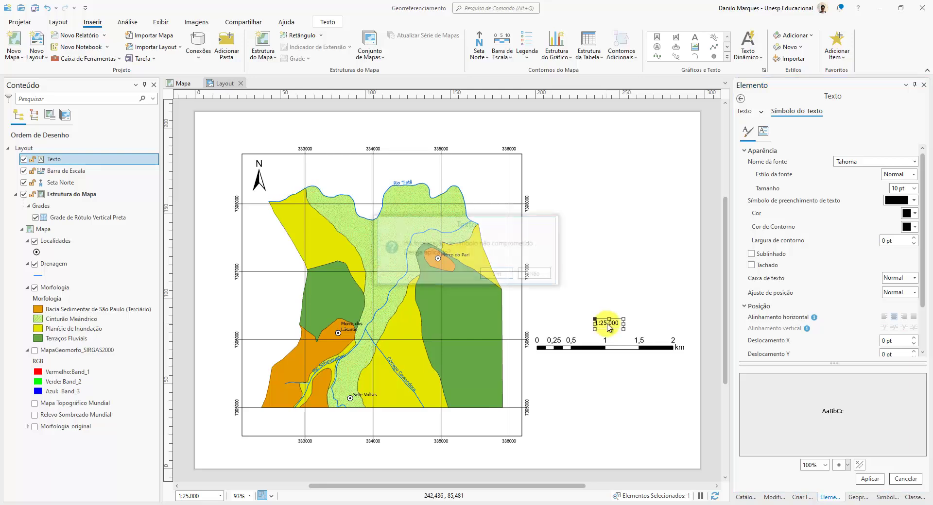
left_click(495, 273)
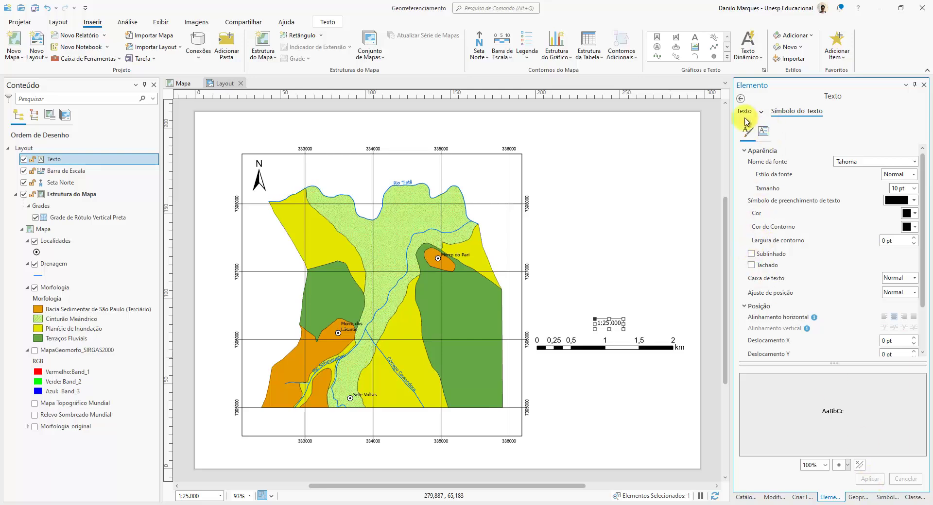
- Add the title text "Mapa da Geomorfologia Pré-Urbana da Bacia Hidrográfica do Rio Tamanduateí" in the page's northeast area
left_click(696, 39)
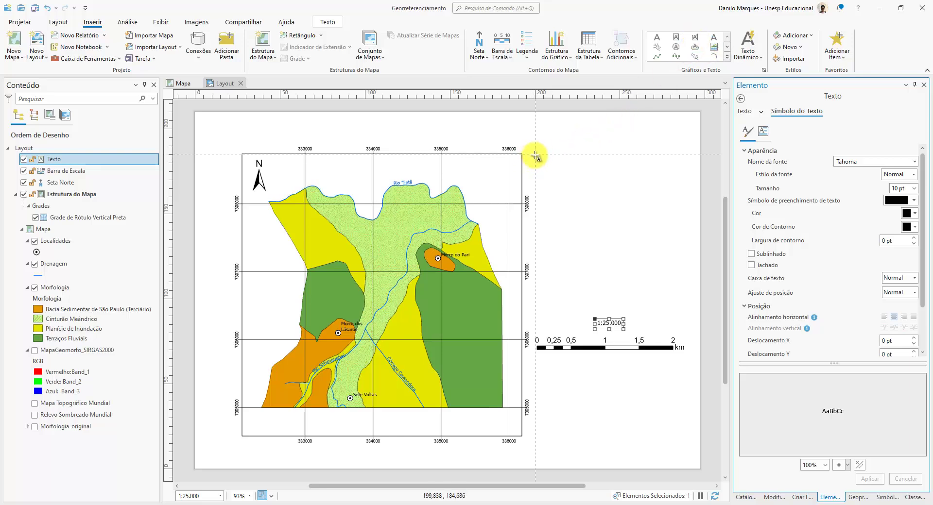
left_click_drag(535, 154, 686, 176)
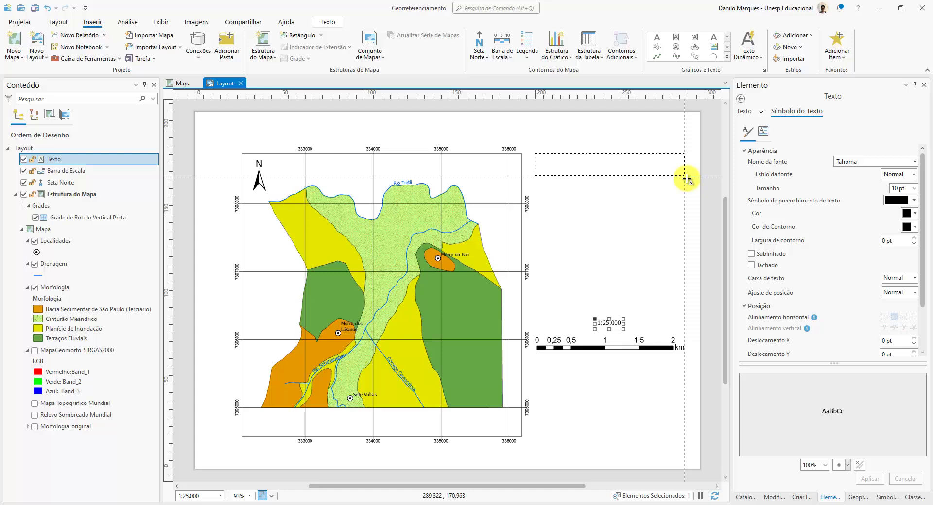
left_click_drag(688, 181, 688, 193)
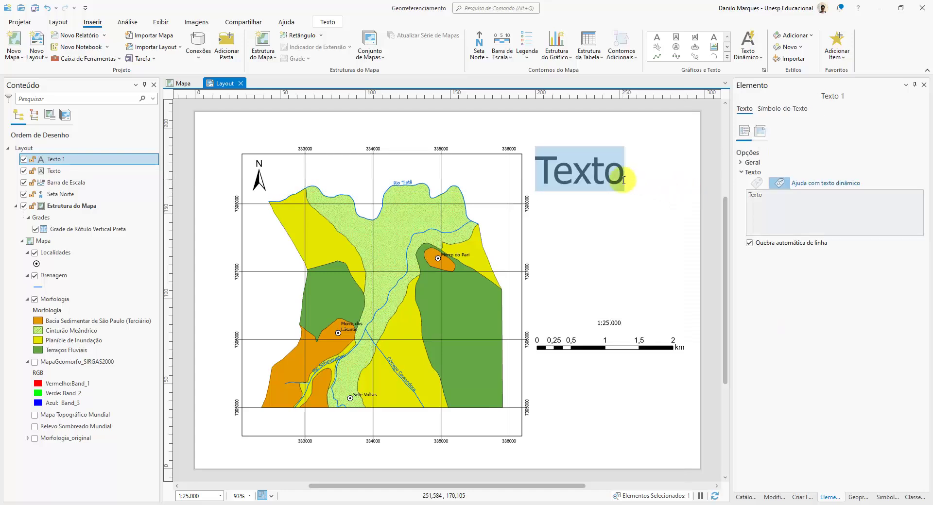
type("Mapa")
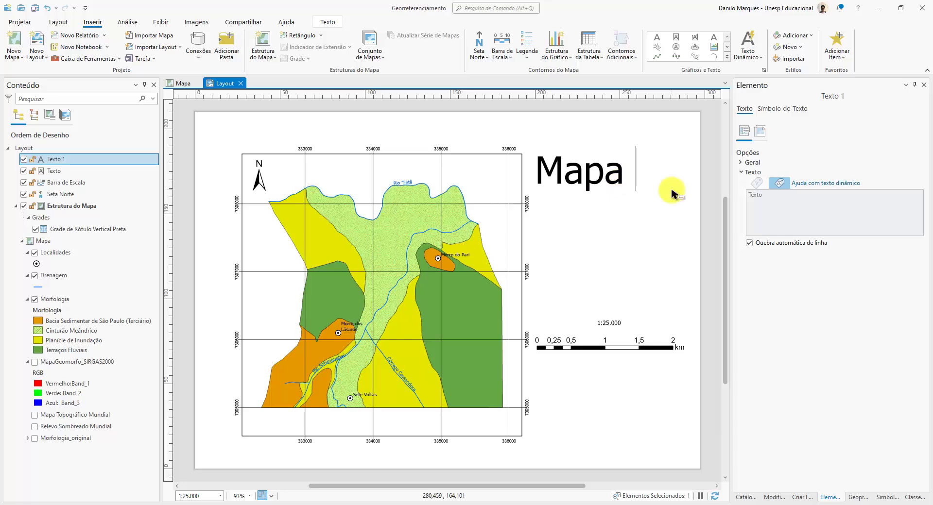
type("  da G")
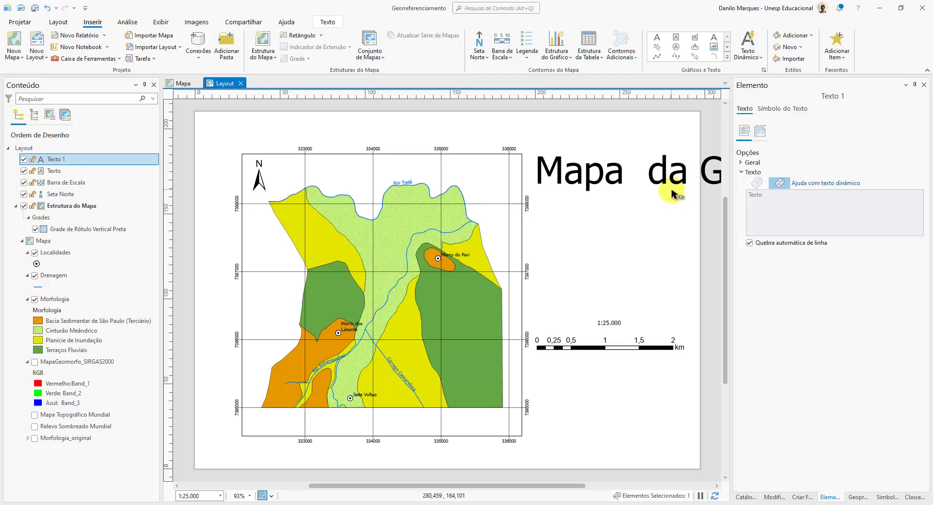
key("Return")
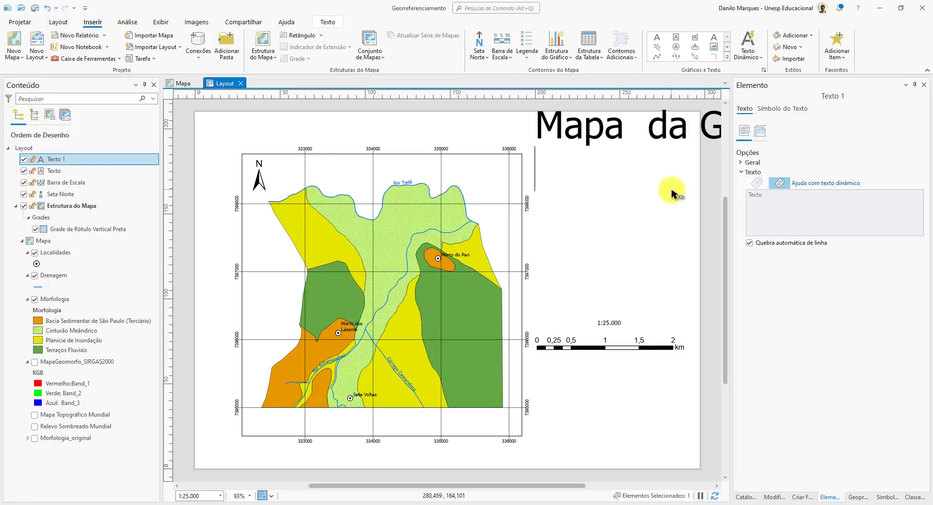
left_click(598, 130)
key("Escape")
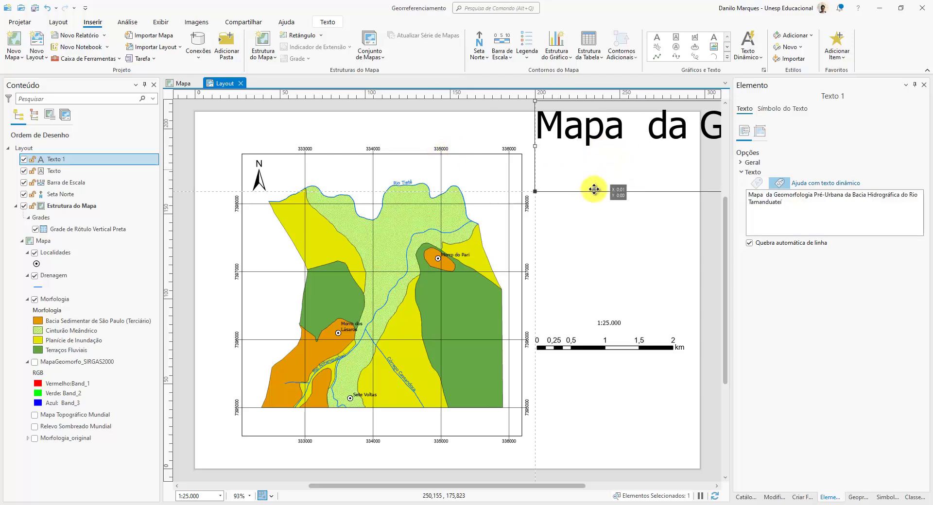
- Move the title onto the page over the map frame and break it into two lines before "Bacia Hidrográfica"
left_click_drag(616, 173, 286, 230)
left_click_drag(221, 206, 327, 197)
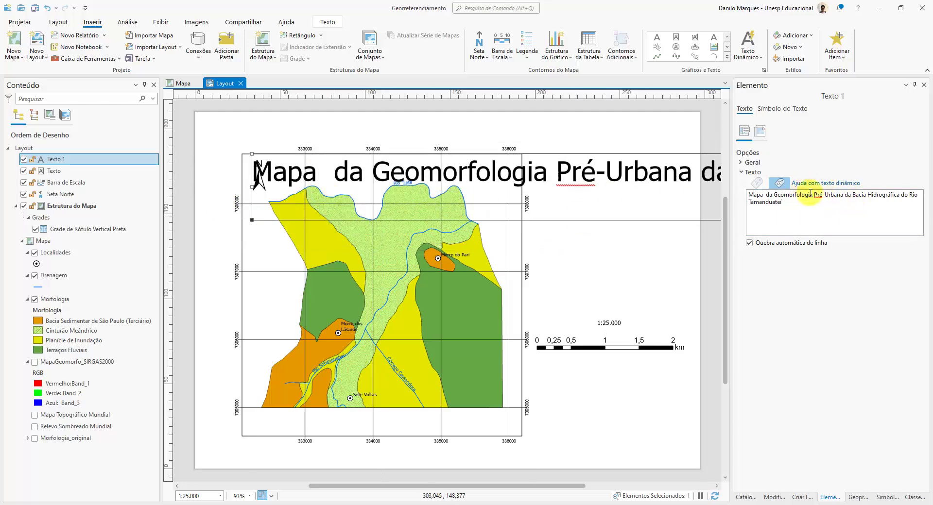
left_click(851, 198)
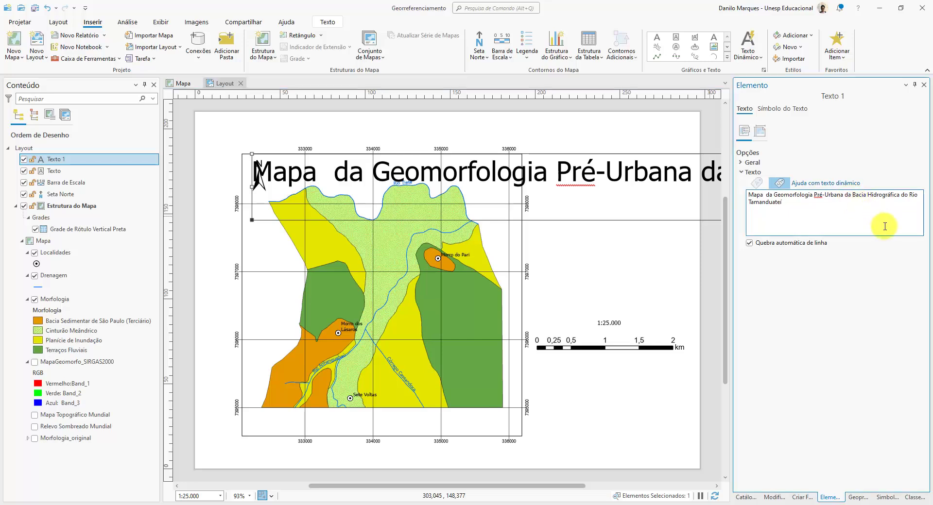
key("Return")
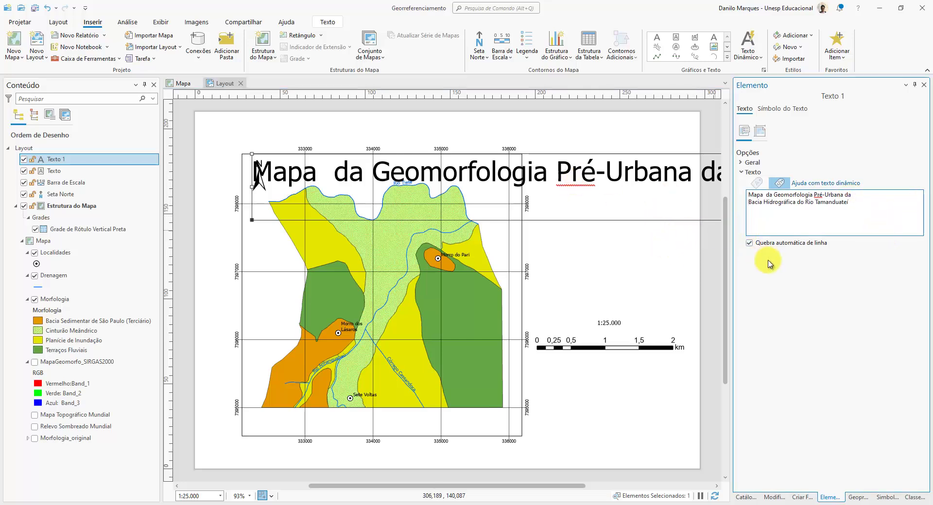
left_click(861, 226)
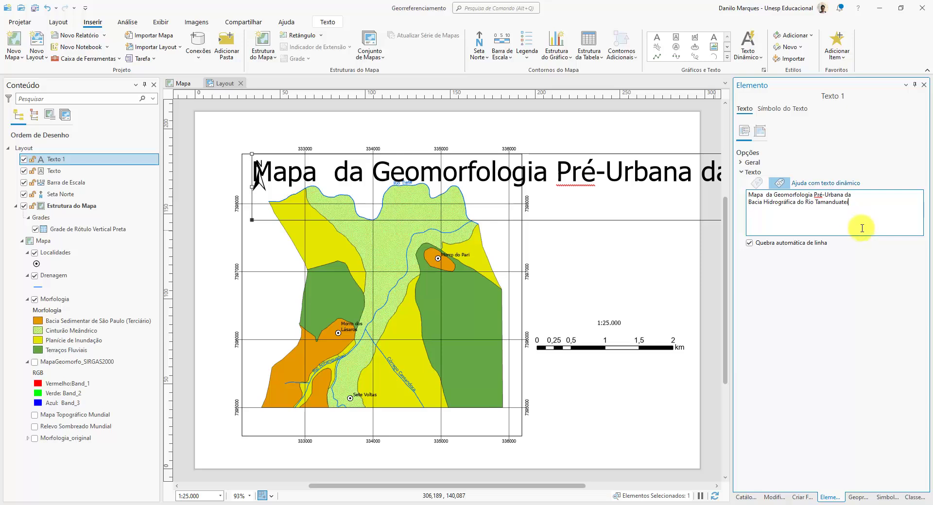
left_click(604, 234)
left_click(605, 197)
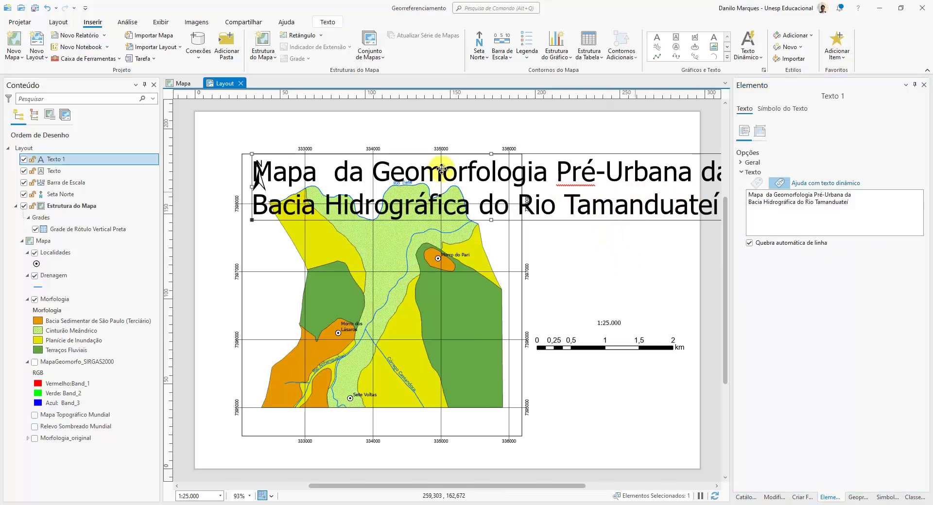
- Shift the map frame about 16 mm west and scale the title down to about 102 mm wide in the space beside it
left_click_drag(252, 219, 683, 193)
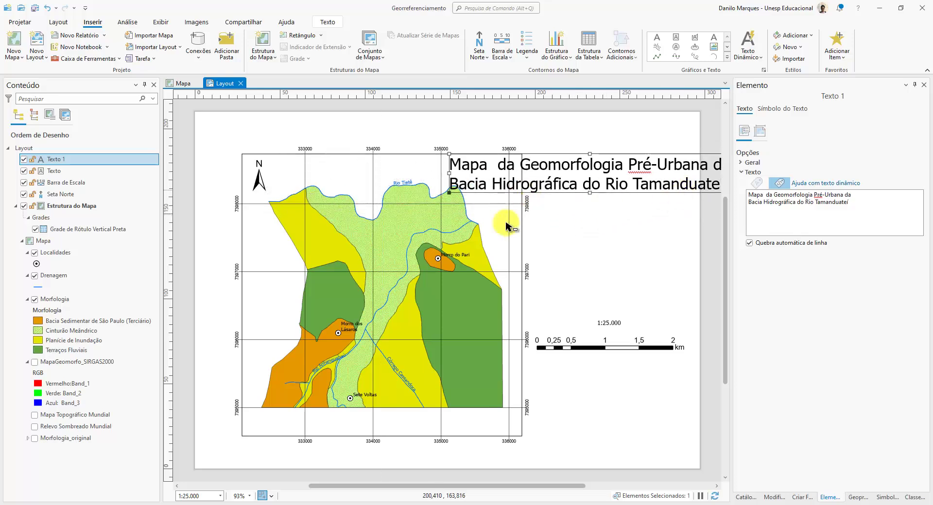
left_click_drag(428, 316, 402, 316)
left_click(556, 192)
left_click_drag(555, 193, 555, 194)
left_click_drag(449, 193, 550, 166)
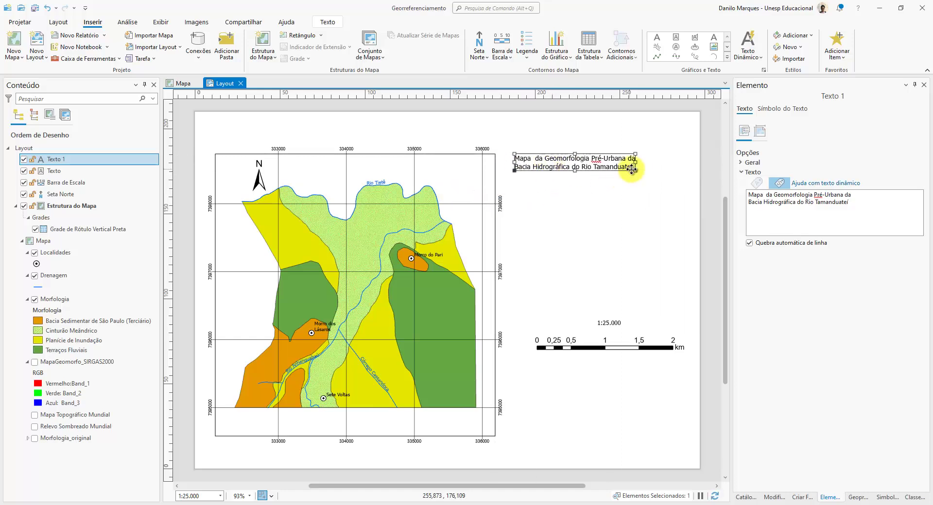
left_click_drag(635, 170, 652, 178)
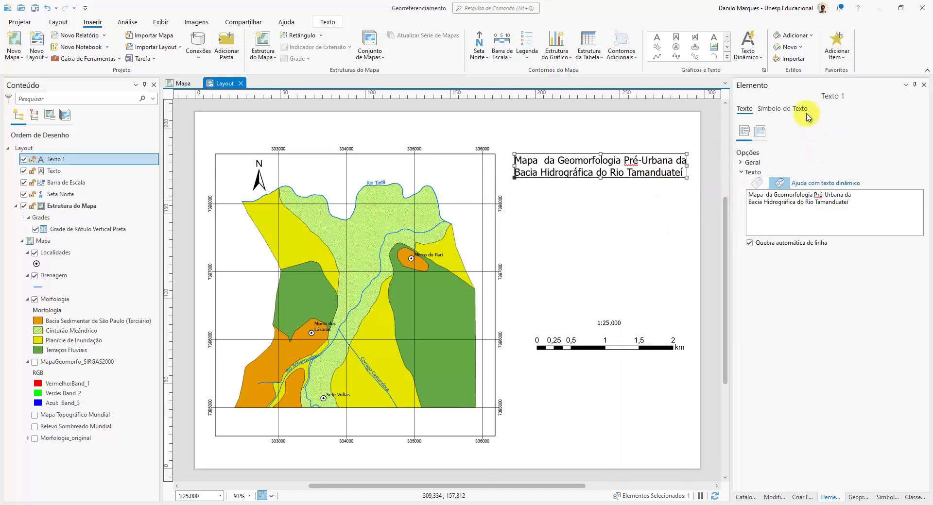
- Set the map title's font style to Negrito, centre its two lines horizontally and apply the symbol change
left_click(783, 108)
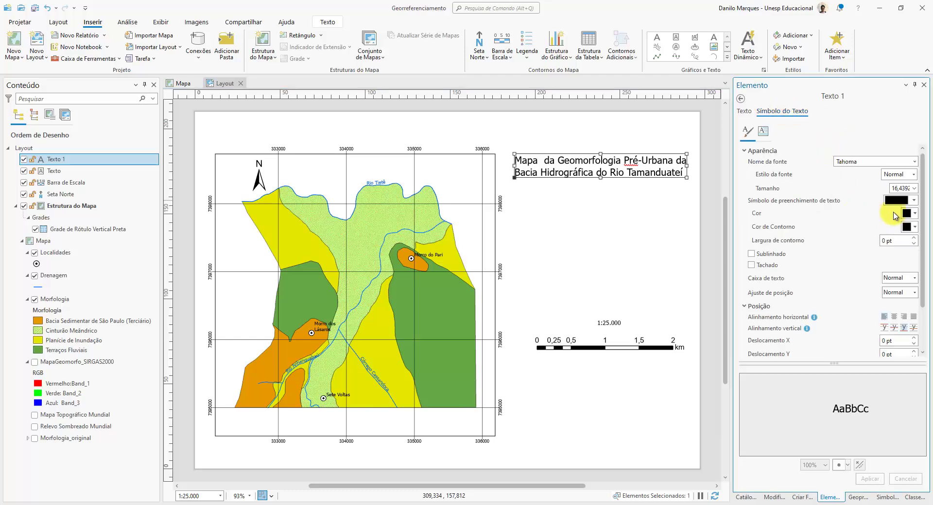
left_click(907, 175)
left_click(915, 175)
left_click(898, 194)
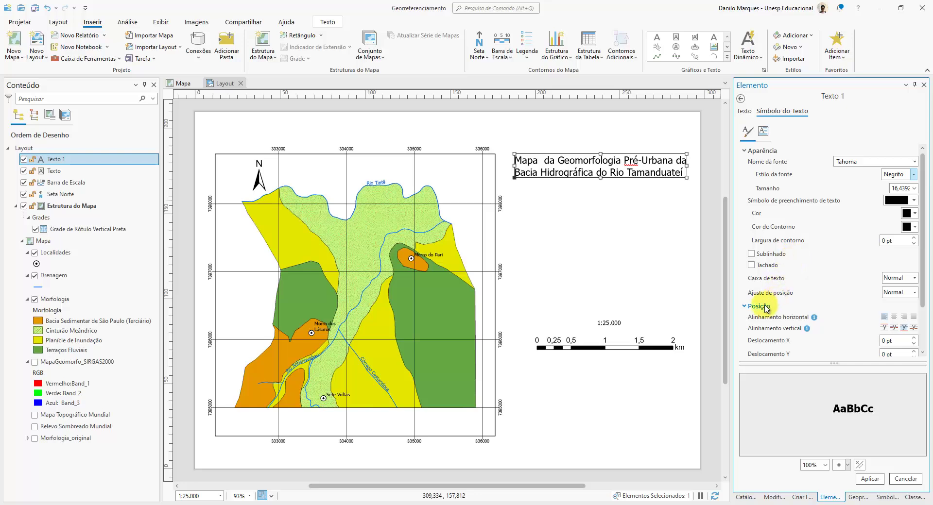
left_click(893, 318)
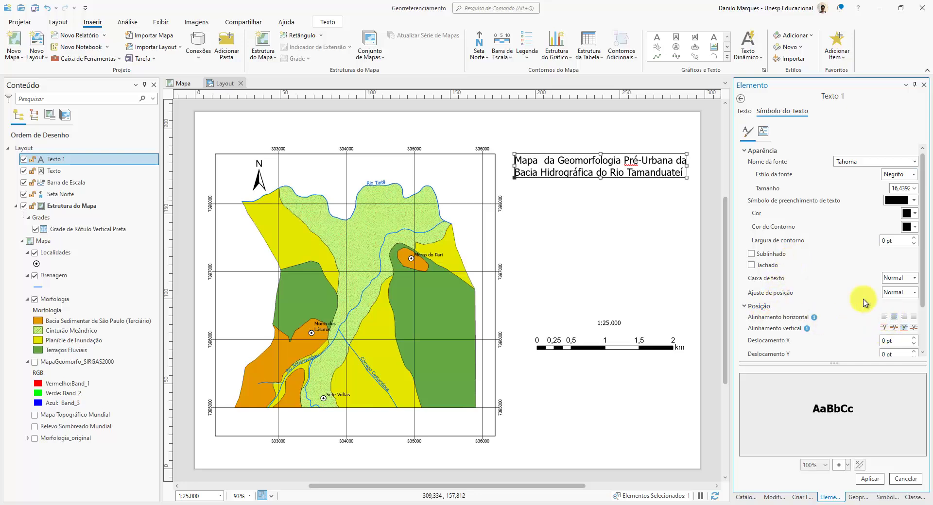
left_click(680, 166)
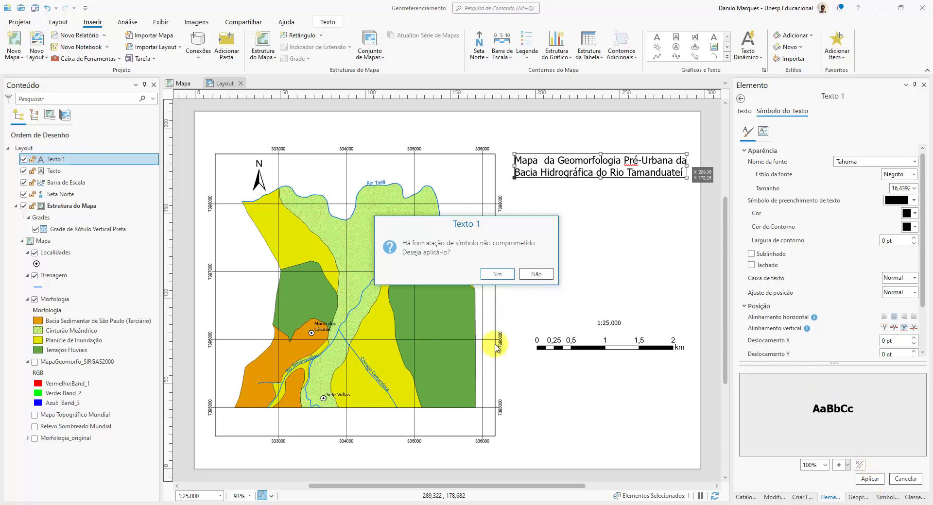
left_click(497, 275)
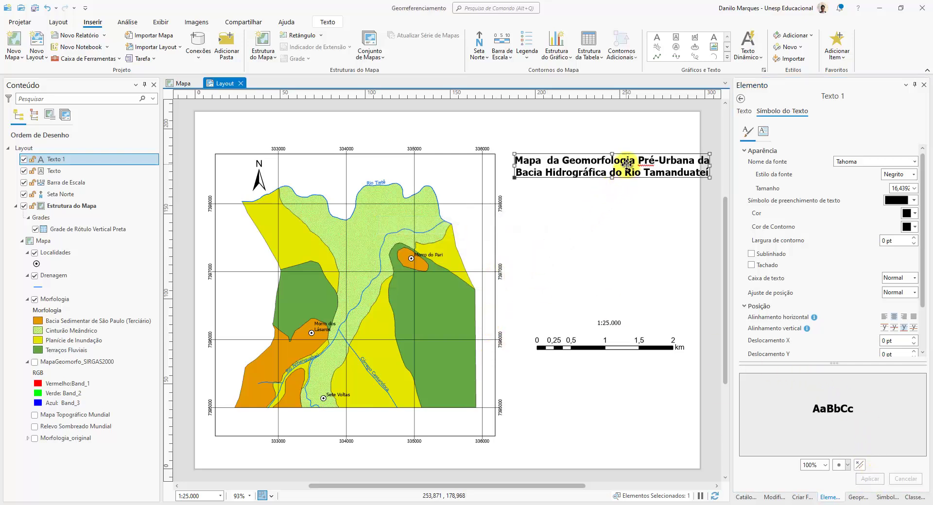
- Fit the bold title beside the map frame at about 104 mm wide and move the scale bar and scale text up beneath it
left_click_drag(625, 167, 616, 165)
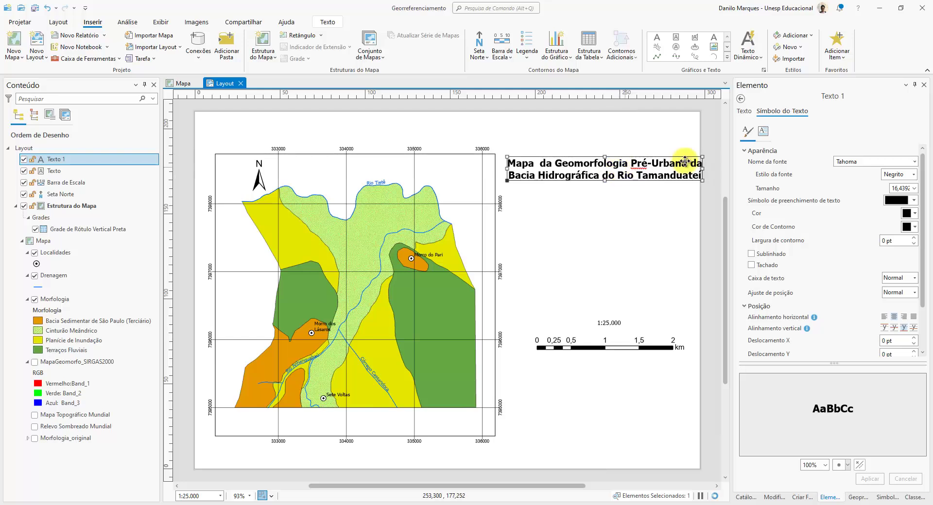
mouse_move(703, 176)
left_mouse_down()
mouse_move(708, 184)
mouse_move(685, 176)
left_mouse_up()
left_click_drag(706, 369, 529, 311)
left_click_drag(590, 322, 581, 213)
left_click(601, 284)
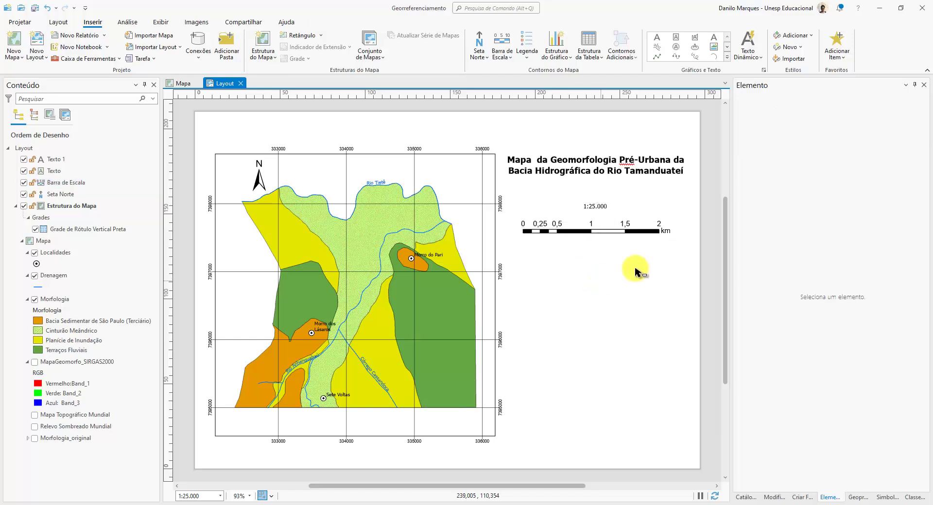
- Insert a Legenda 1 legend for the map frame directly below the scale bar and set its title to "Legenda"
left_click(470, 216)
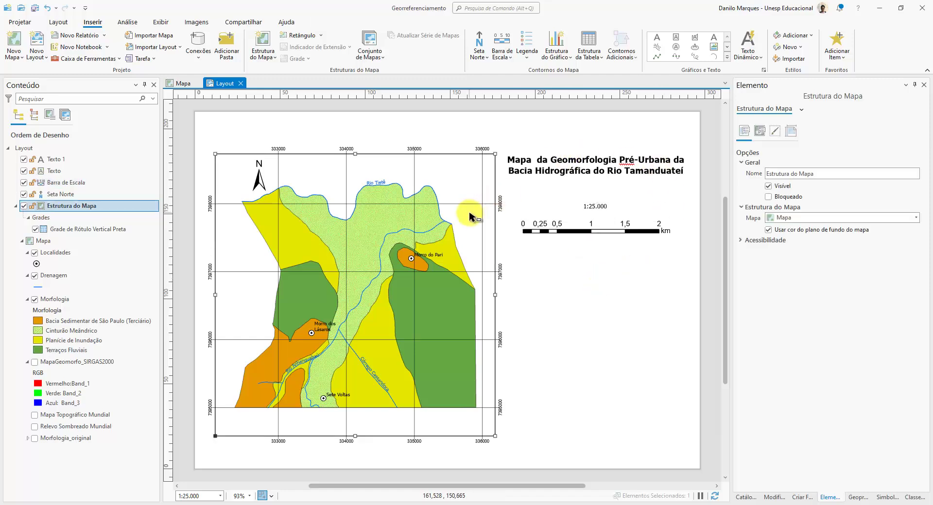
left_click(528, 57)
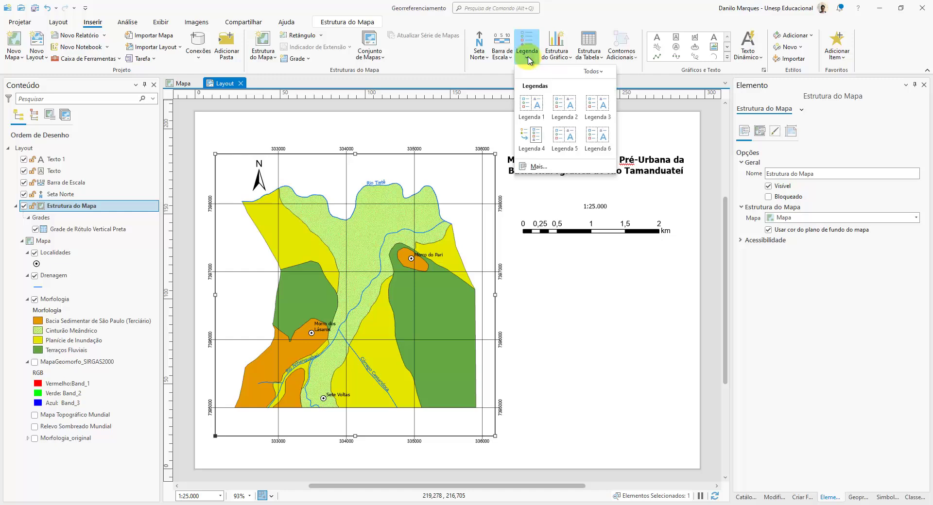
left_click(538, 108)
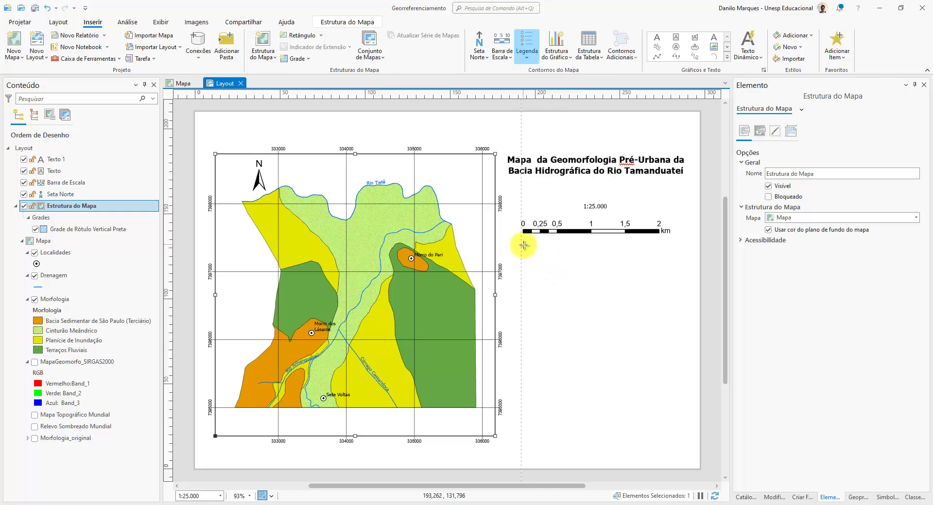
left_click_drag(524, 245, 669, 349)
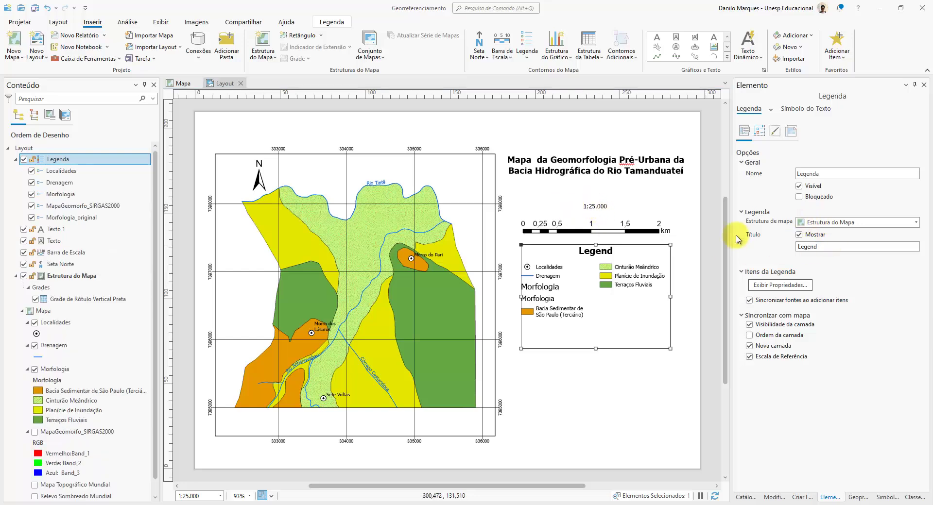
left_click(828, 247)
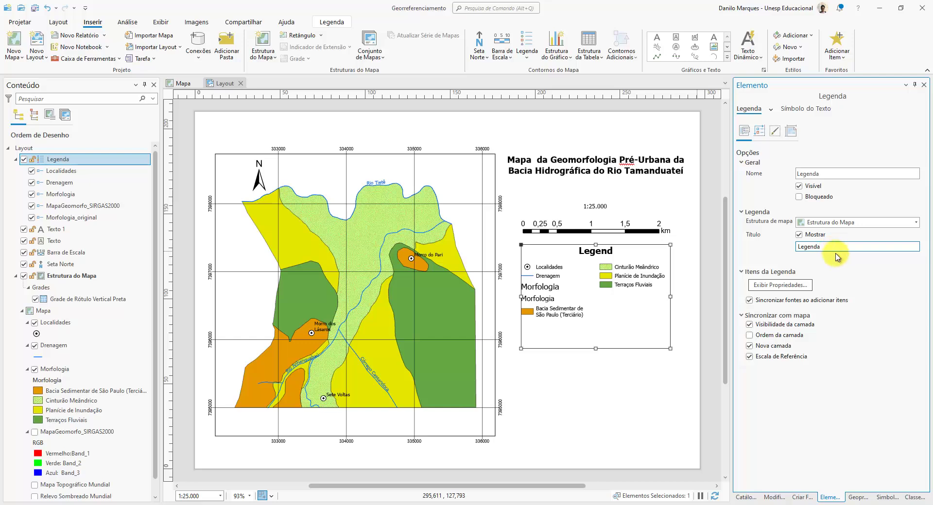
key("Tab")
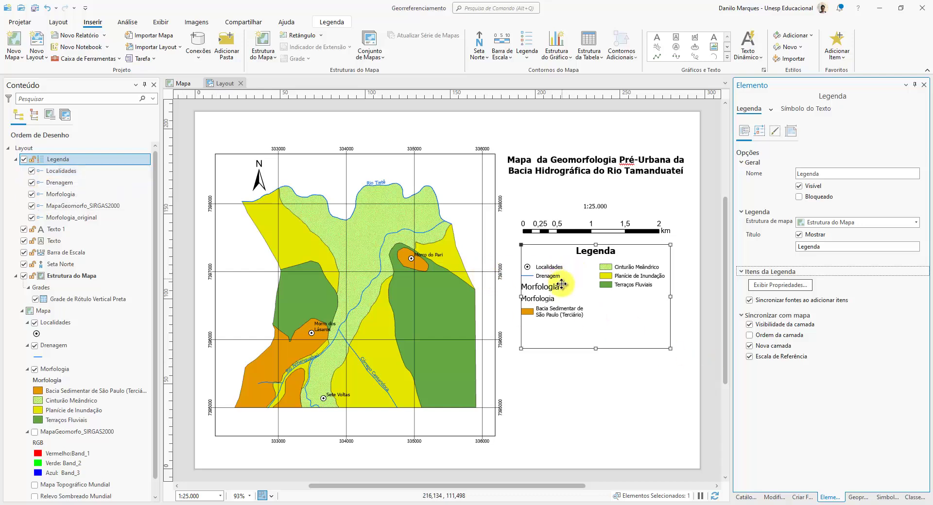
- Clear the redundant "Morfologia" symbology heading beneath the Morfologia layer name so the legend does not repeat it
left_click(64, 380)
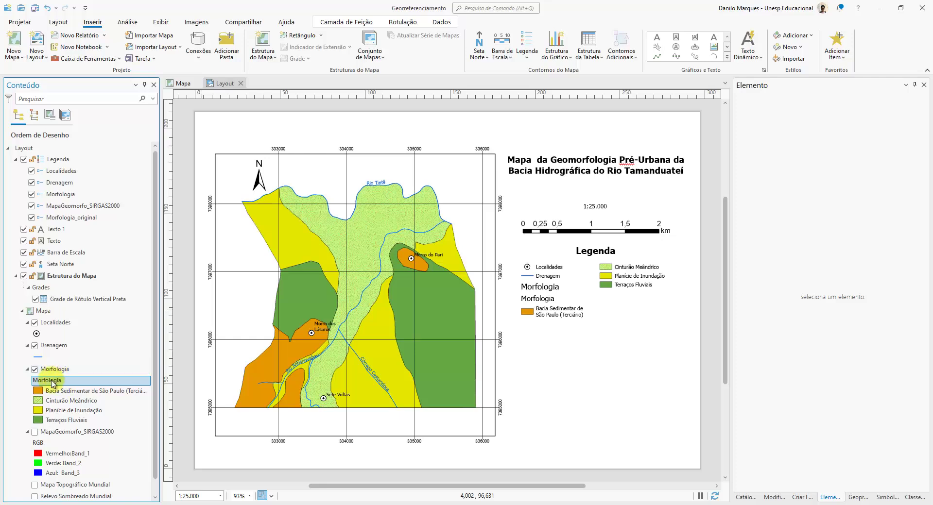
left_click(53, 383)
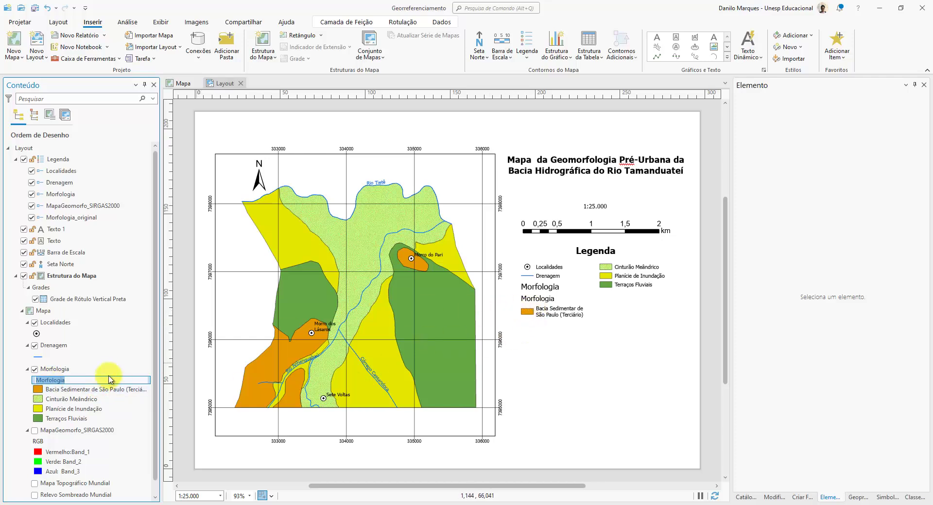
left_click_drag(71, 382, 3, 386)
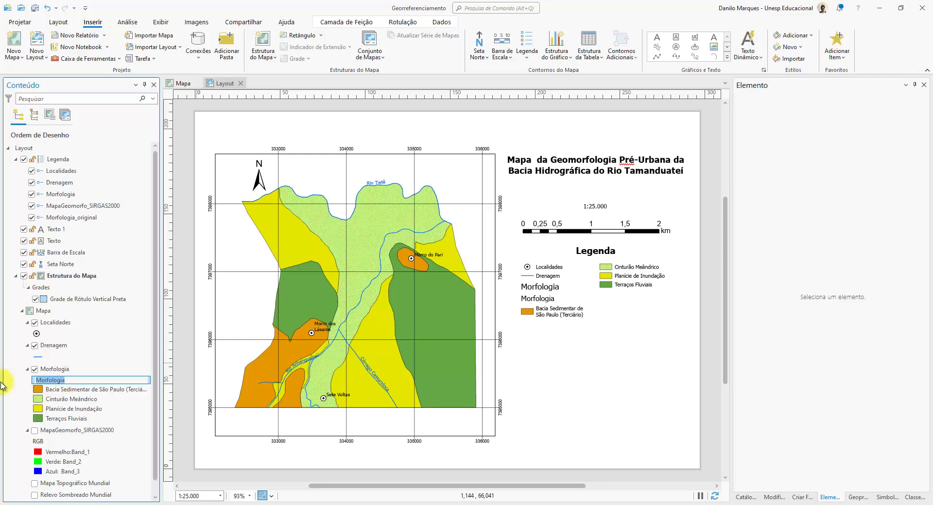
key("Return")
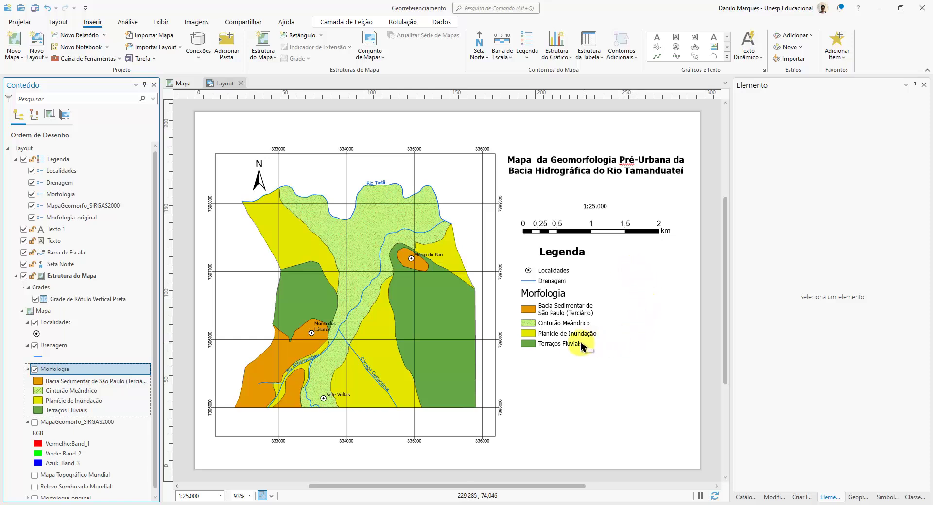
- Set the legend's fitting strategy to Ajustar tamanho da fonte and try narrower widths for its frame
left_click(564, 324)
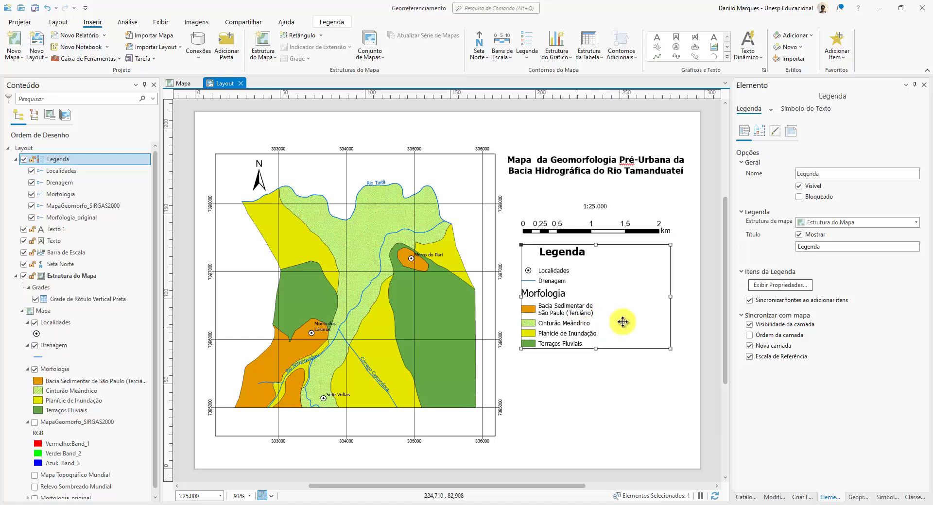
left_click(761, 136)
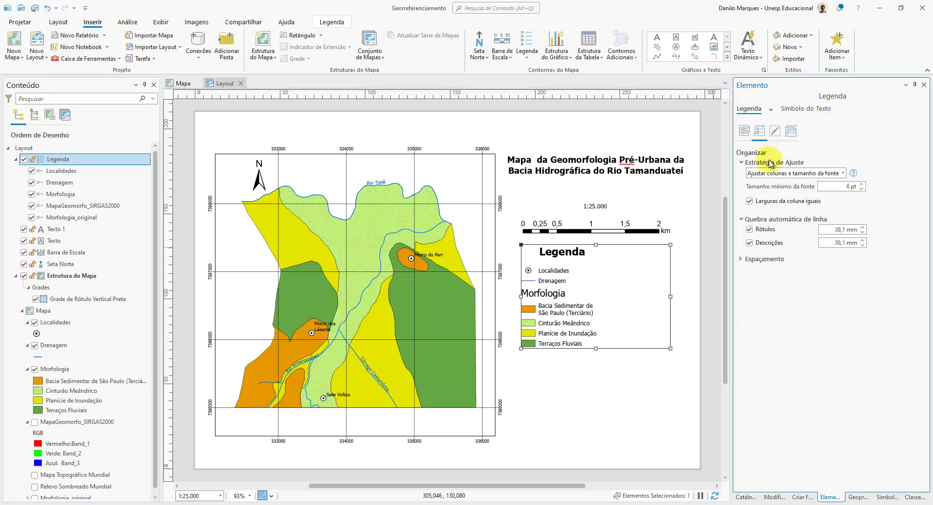
left_click(800, 174)
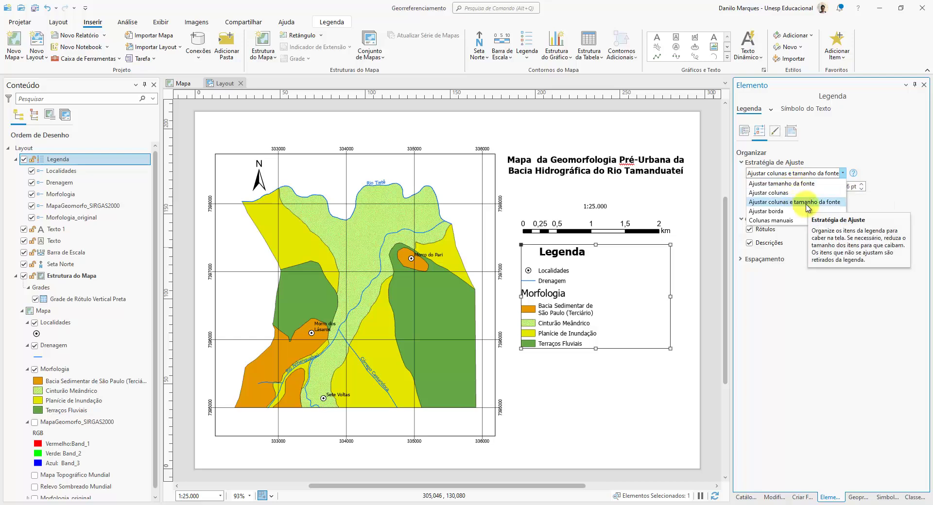
left_click(785, 185)
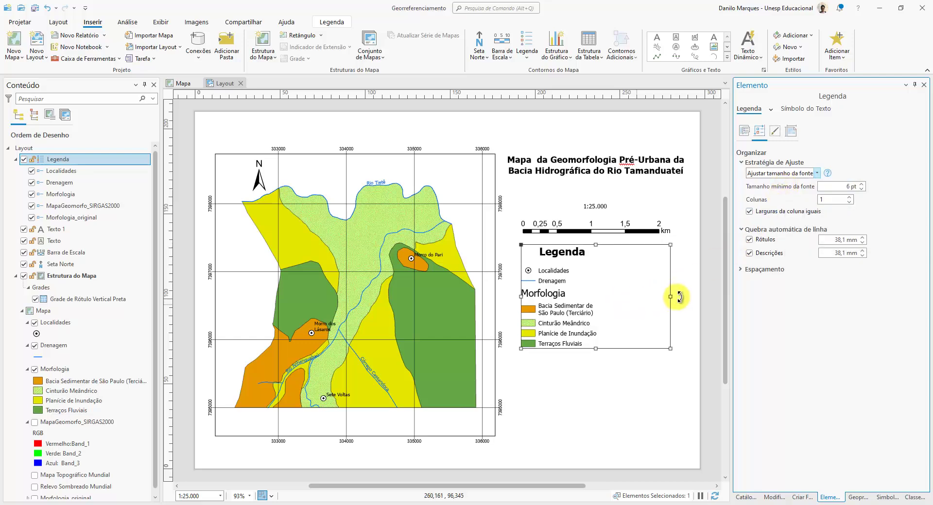
left_click_drag(672, 298, 620, 308)
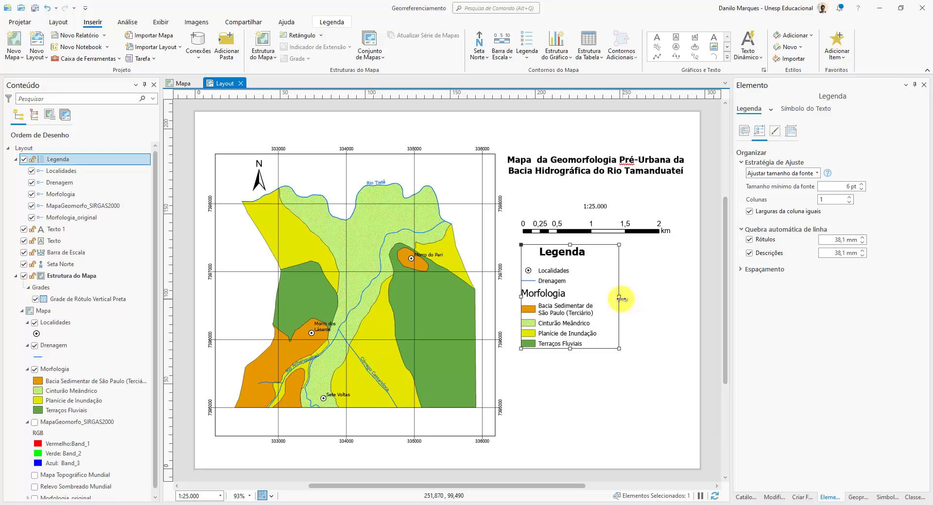
left_click_drag(621, 298, 663, 306)
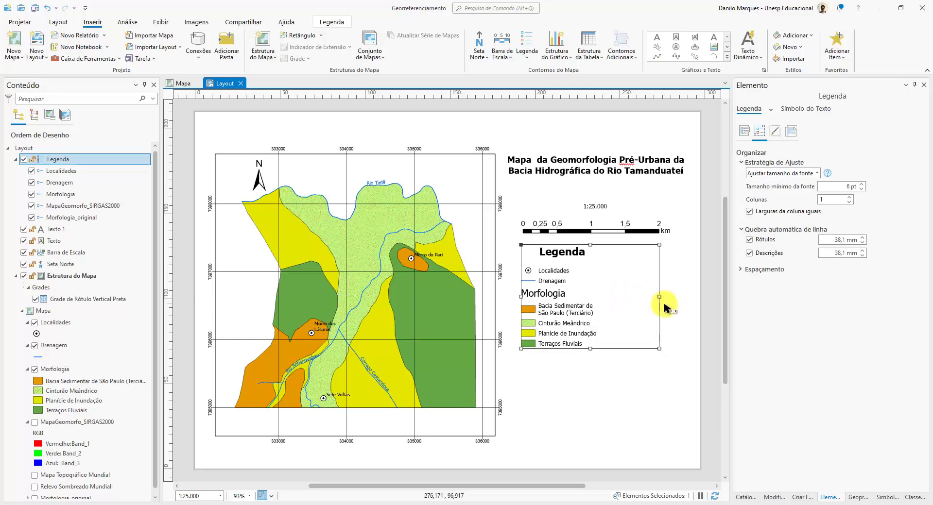
- Set the legend's label wrap width to 50,8 mm, then turn off automatic line wrapping for labels and descriptions
left_click(862, 237)
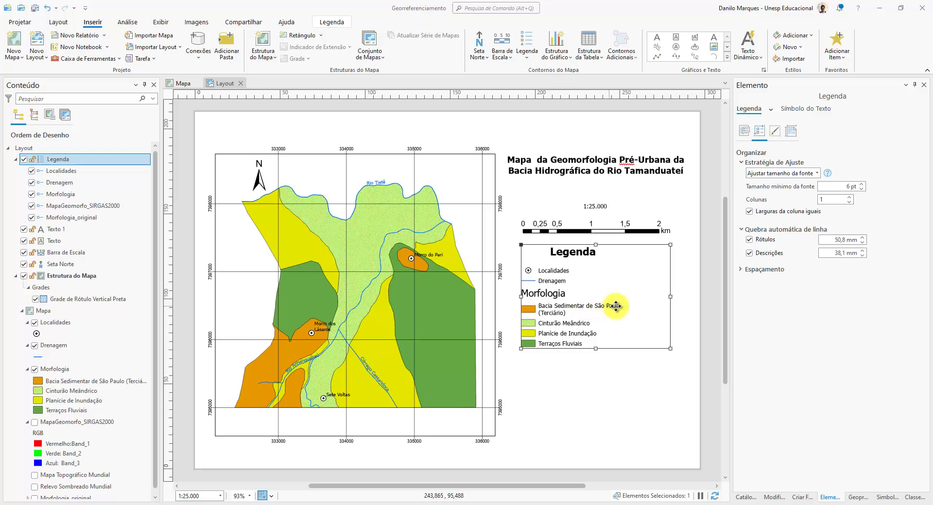
left_click(756, 240)
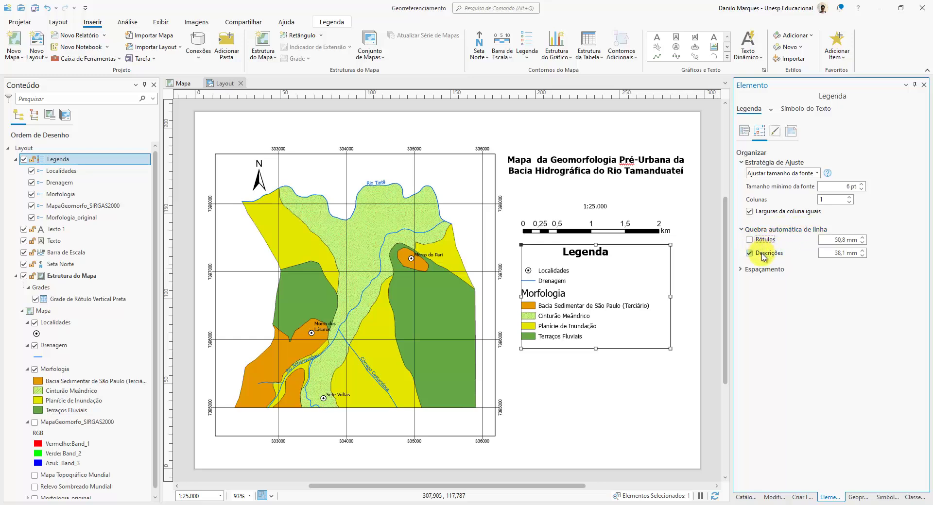
left_click(762, 254)
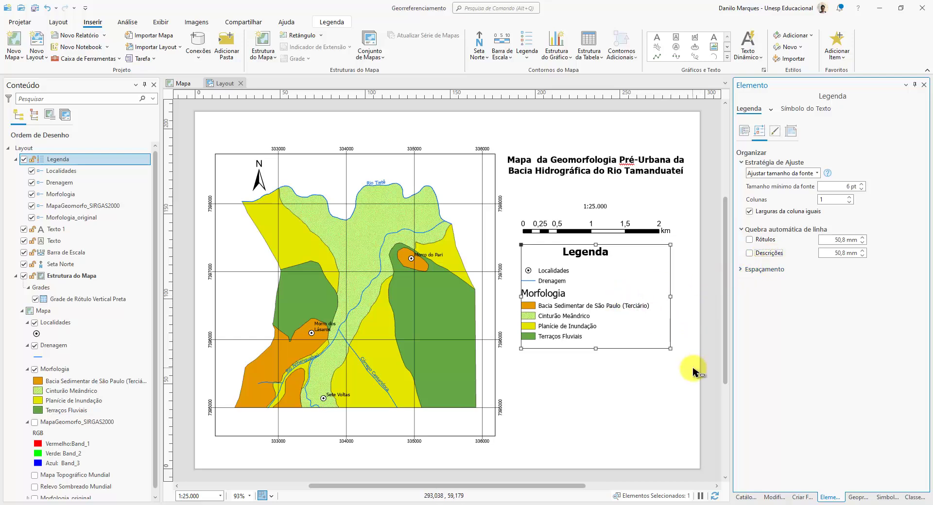
- Move the scale text, scale bar and legend together about 11 mm down the page and 6 mm west
left_click(708, 332)
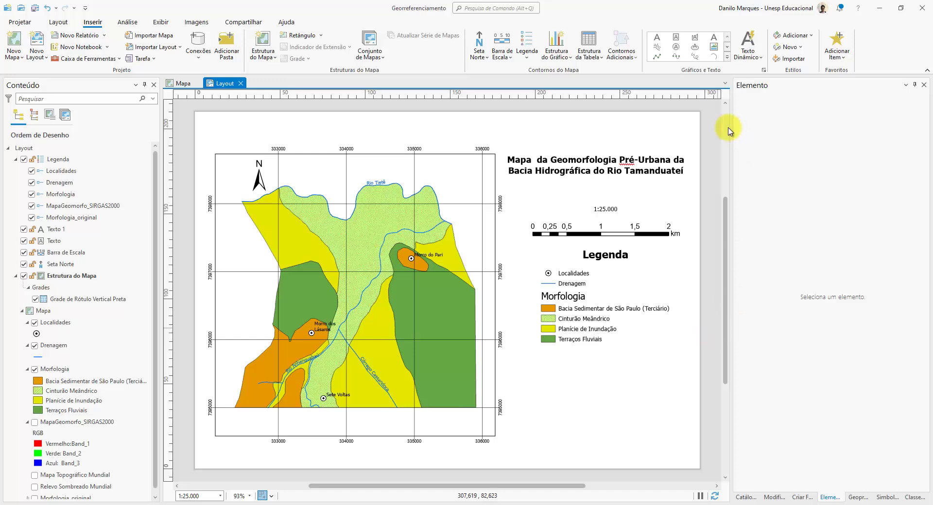
left_click_drag(714, 192, 533, 347)
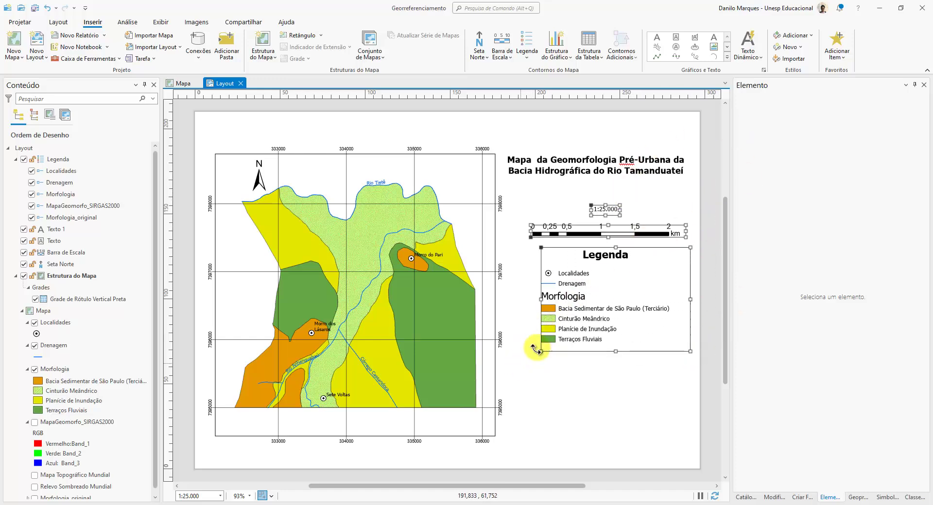
scroll(571, 317, "down", 1)
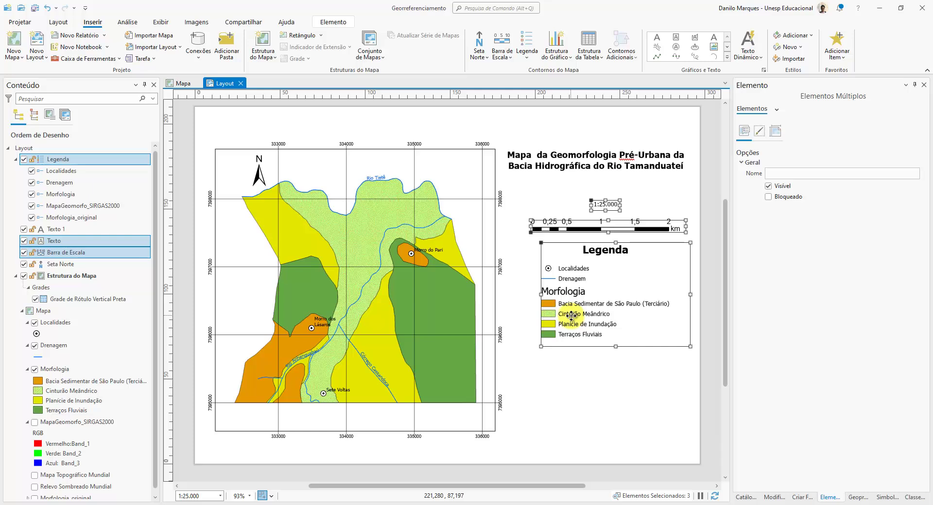
left_click_drag(615, 298, 612, 327)
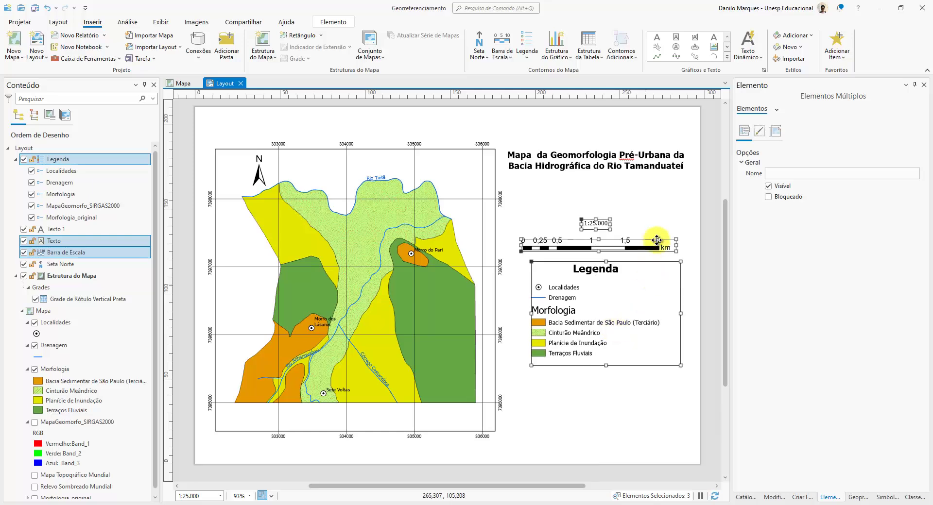
left_click(702, 198)
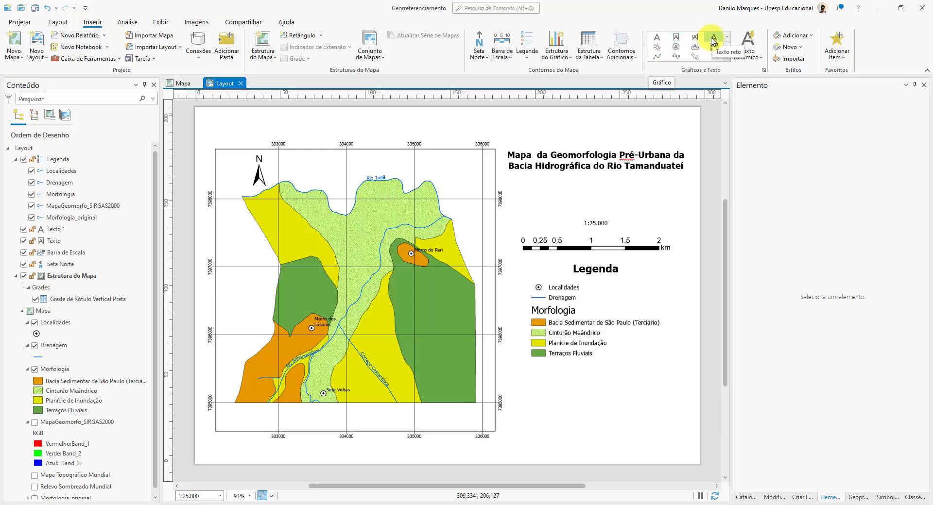
- Insert a straight text element beneath the map title and set its font size to 8 pt
left_click(656, 37)
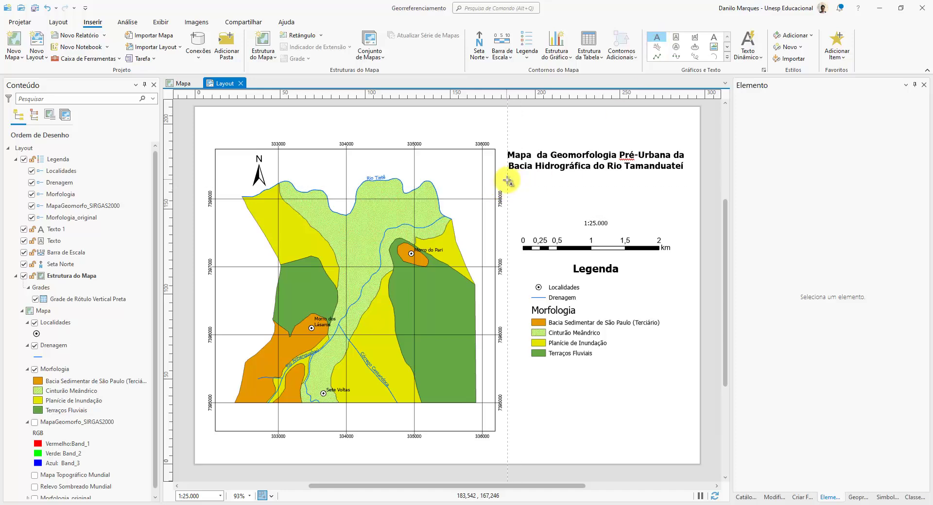
left_click_drag(508, 180, 684, 209)
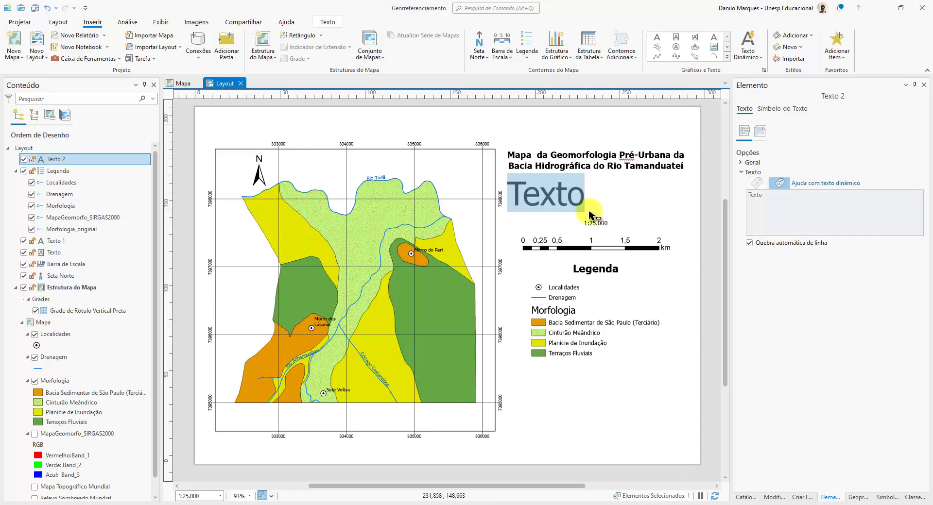
left_click(782, 109)
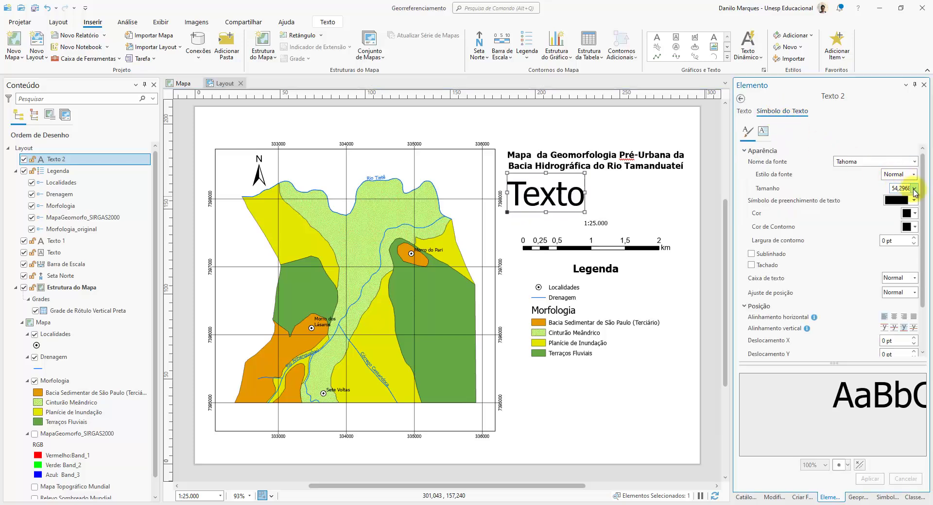
left_click(913, 189)
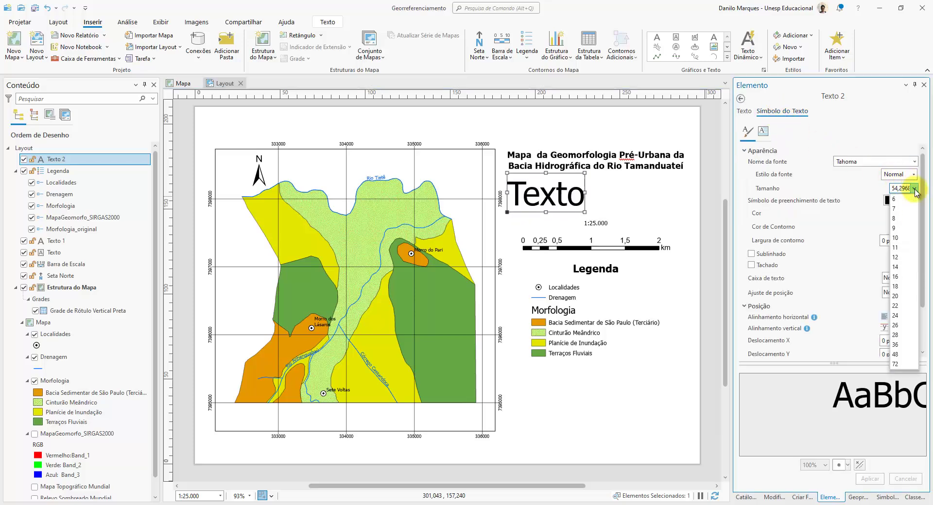
left_click(899, 218)
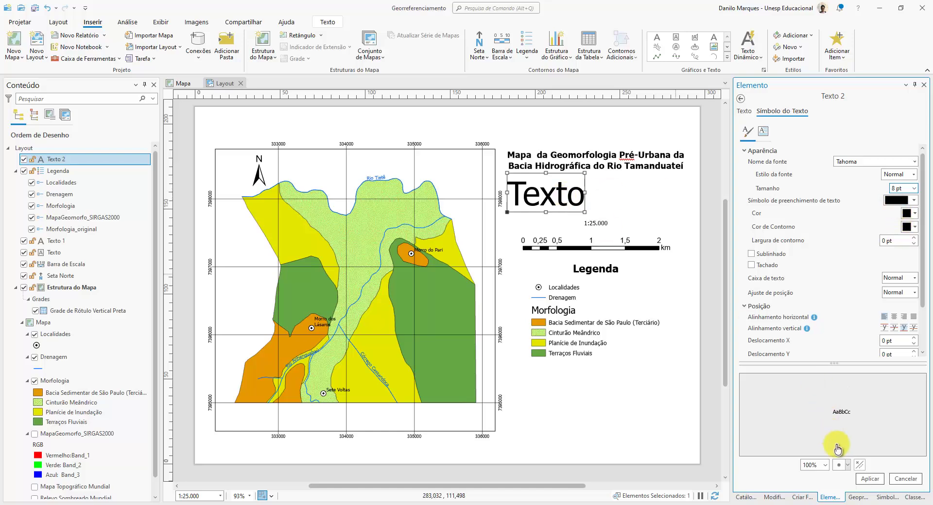
left_click(869, 479)
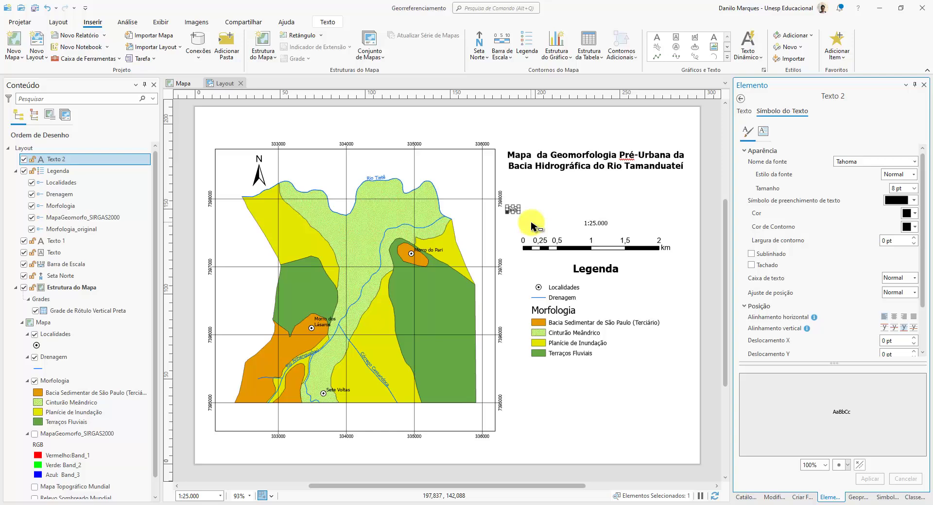
- Enlarge the new text element and replace its placeholder with "UTM SIRGAS 2000 Fuso 23s"
double_click(529, 207)
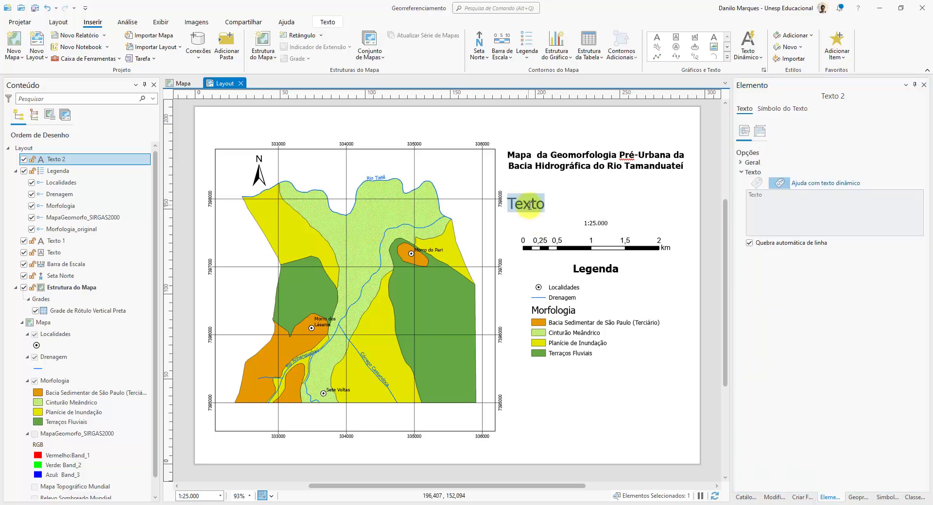
type("UTM SIRGAS 2000")
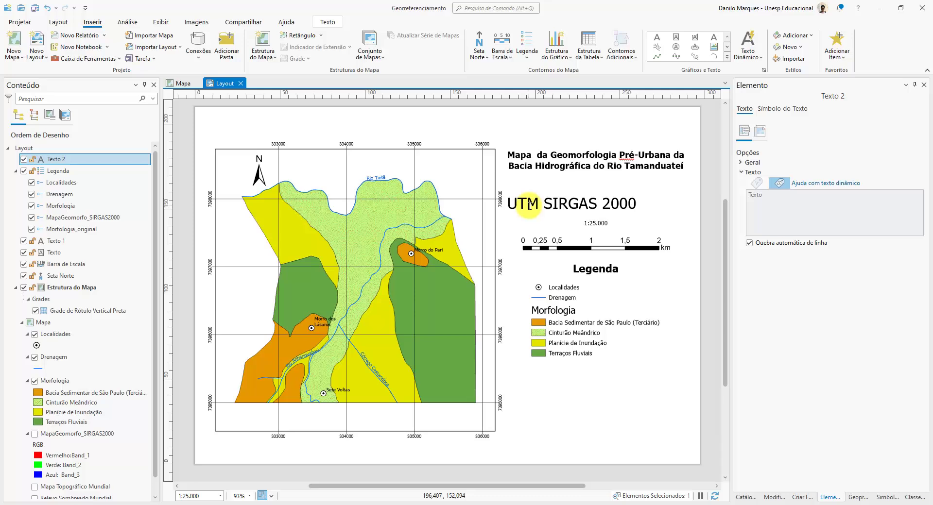
type("Fuso 23s")
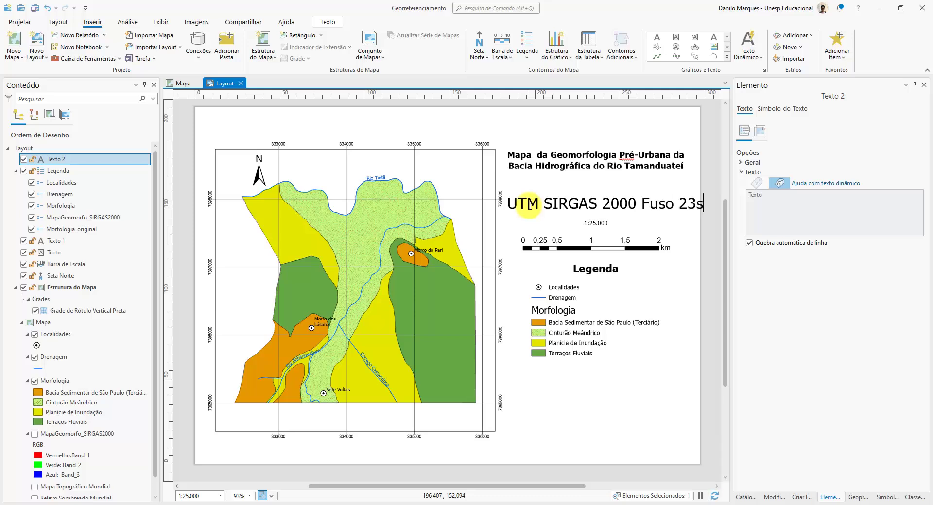
left_click(668, 209)
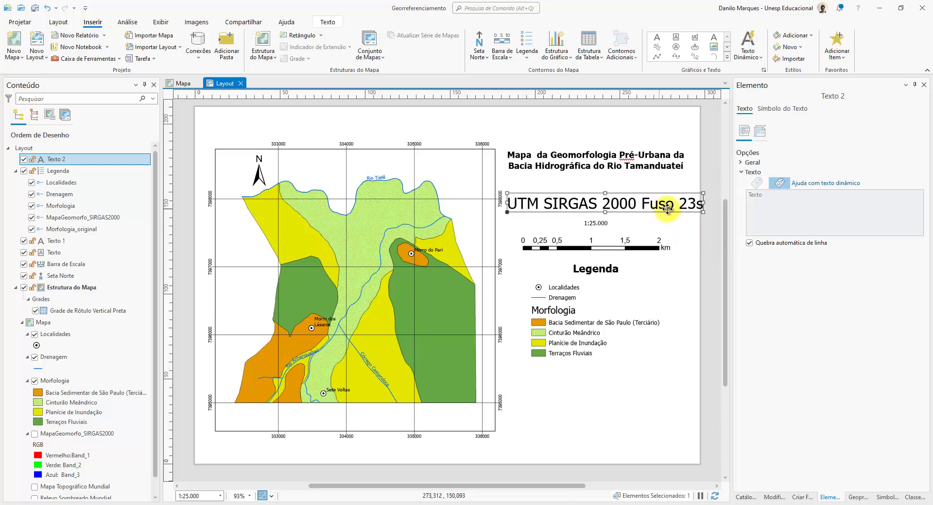
- Add lines to the text for FONTE with the source author's surname and (2010), "Data de elaboração: maio/2023", and Autor with the author's name
left_click(837, 197)
type("FO")
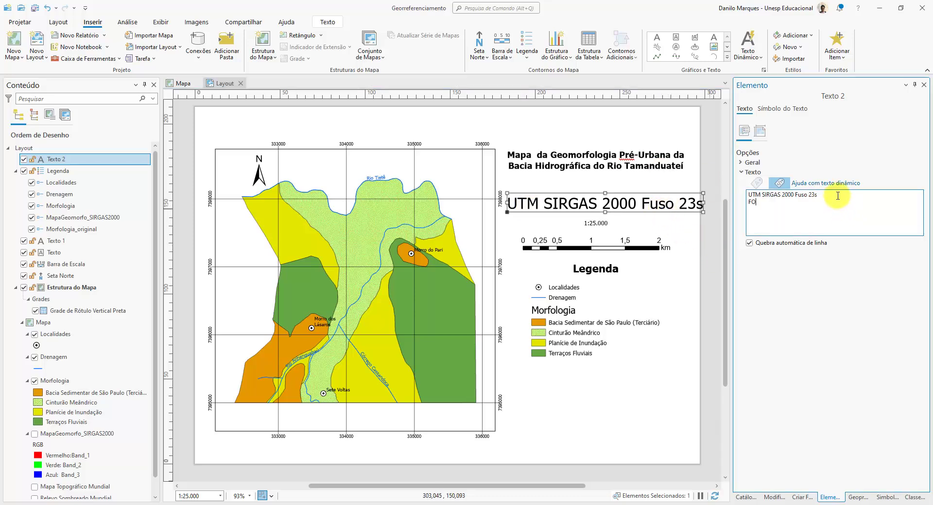
type("NTE")
key("BackSpace")
type(": Gouveia (2010")
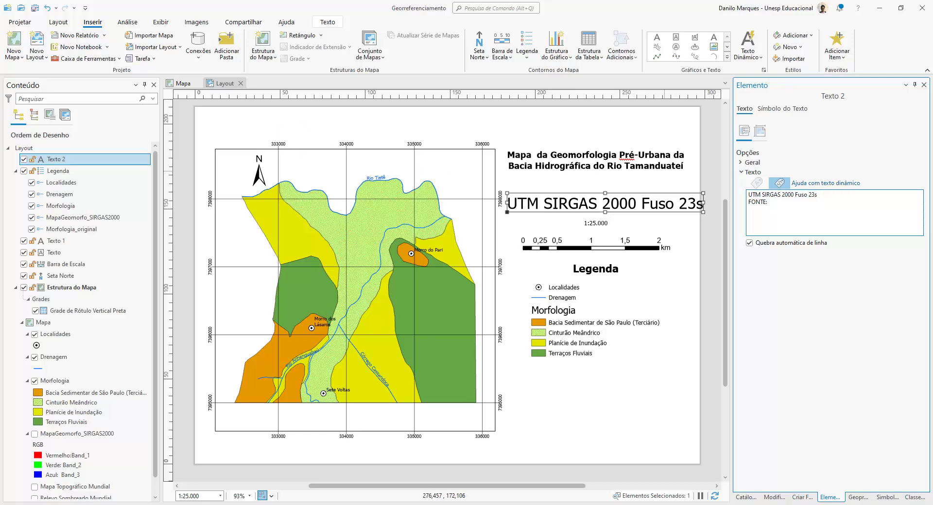
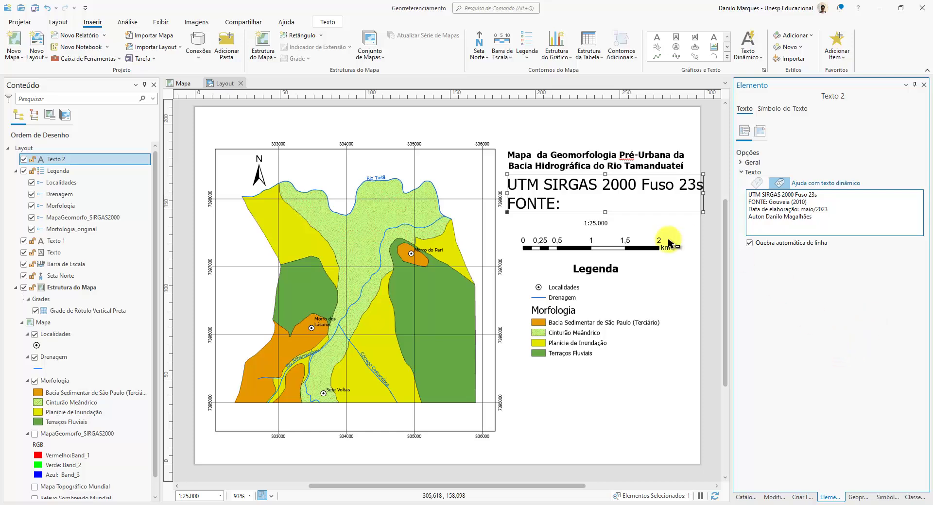
left_click(689, 266)
- Set the descriptive text block to 8 pt with horizontally centred lines and place it centred beneath the title
left_click_drag(620, 186, 567, 226)
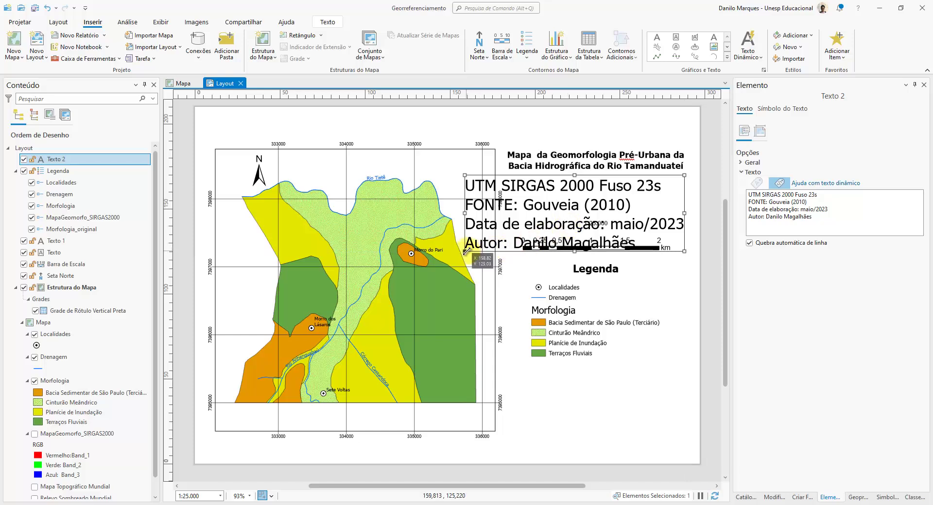
left_click_drag(465, 251, 508, 230)
left_click(784, 109)
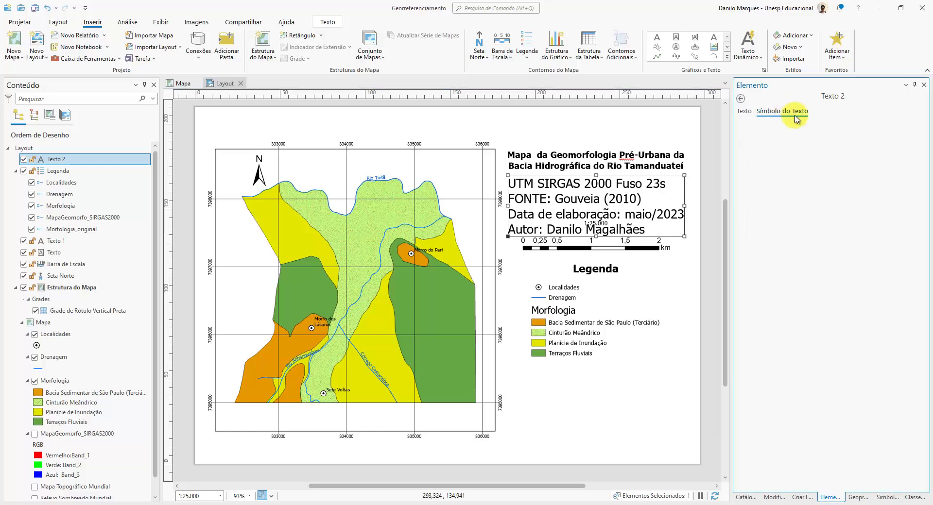
left_click(914, 188)
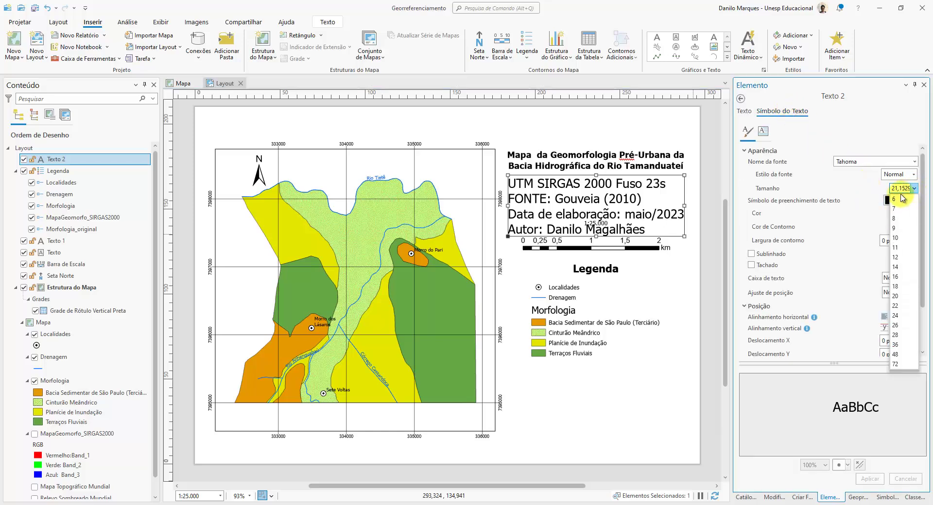
left_click(895, 218)
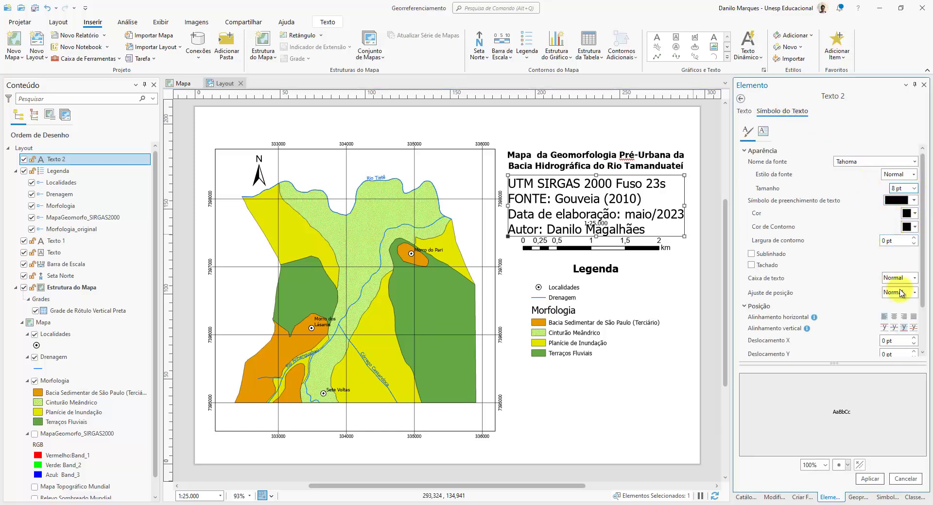
left_click(885, 317)
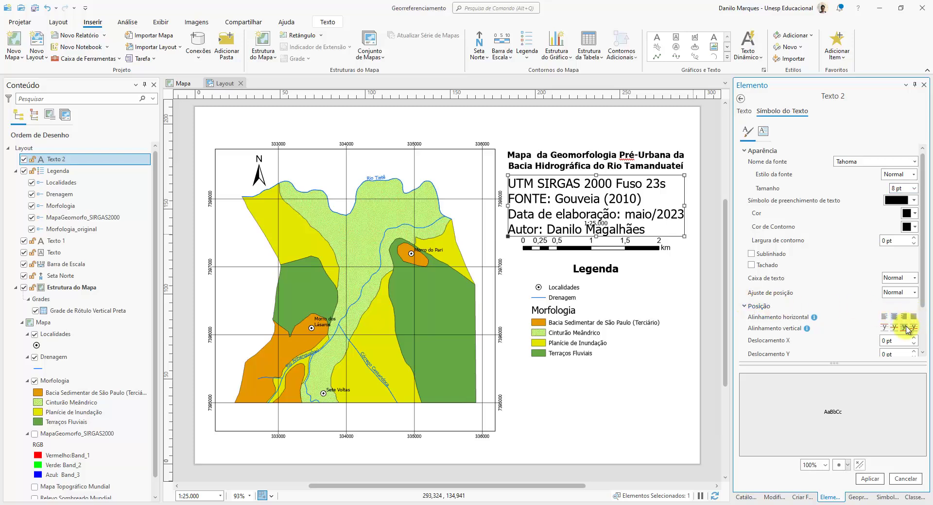
left_click(870, 478)
left_click_drag(544, 226, 600, 196)
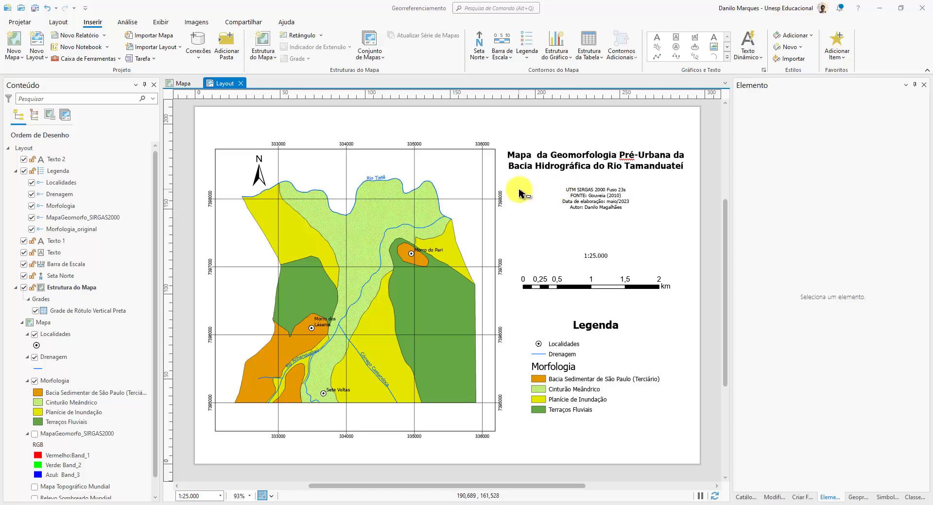
- Save the project and export the layout as a 300 DPI JPEG to Layout.jpg in the 9_Exercicios folder
left_click(421, 193)
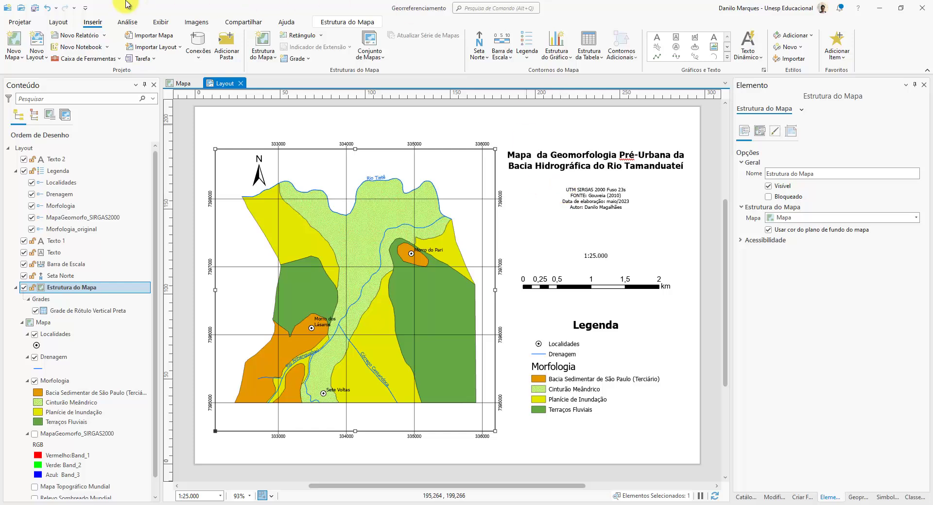
left_click(35, 8)
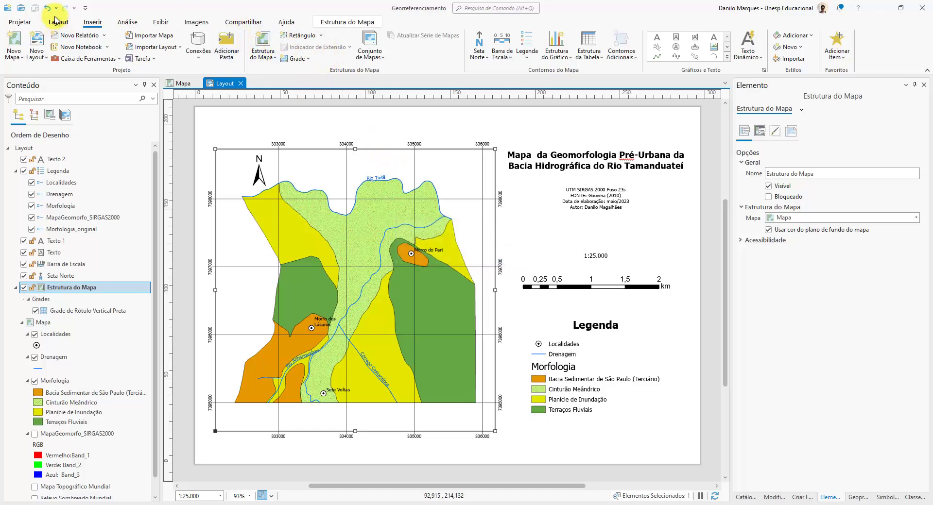
left_click(246, 22)
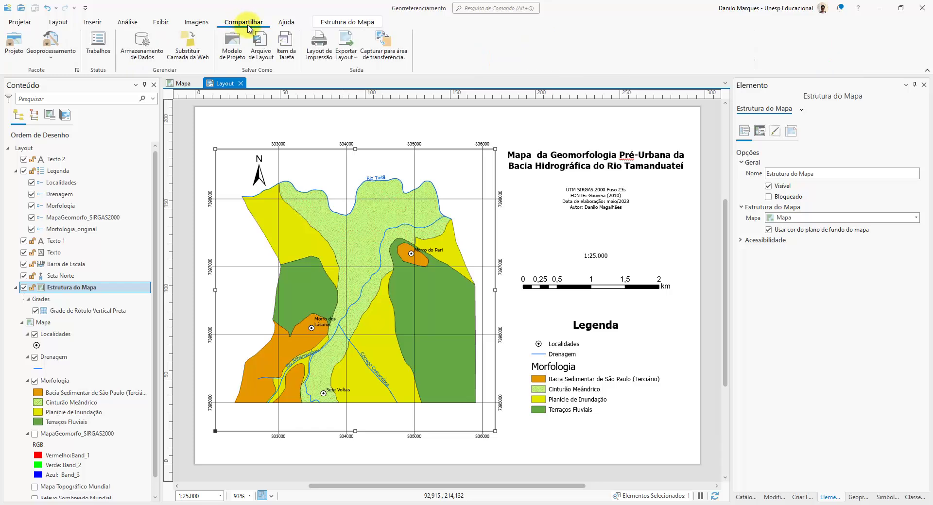
left_click(345, 41)
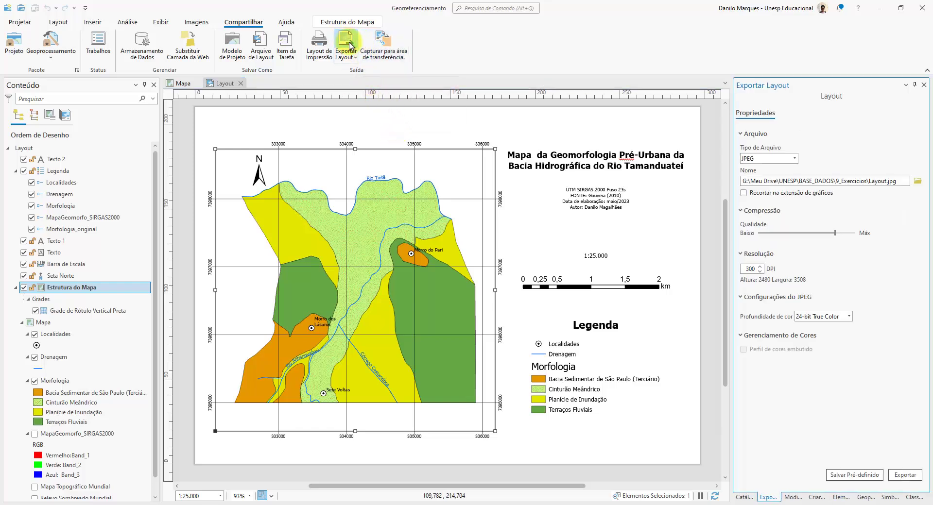
left_click(796, 159)
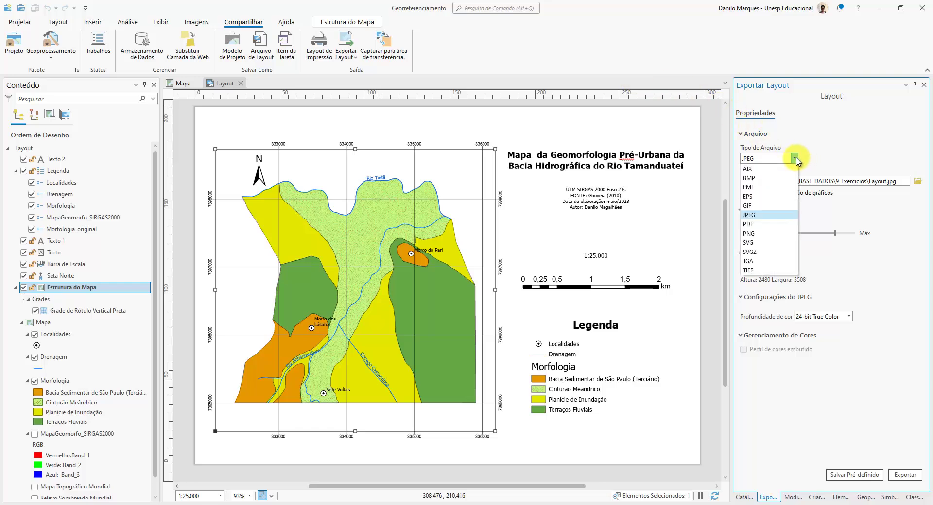
left_click(766, 215)
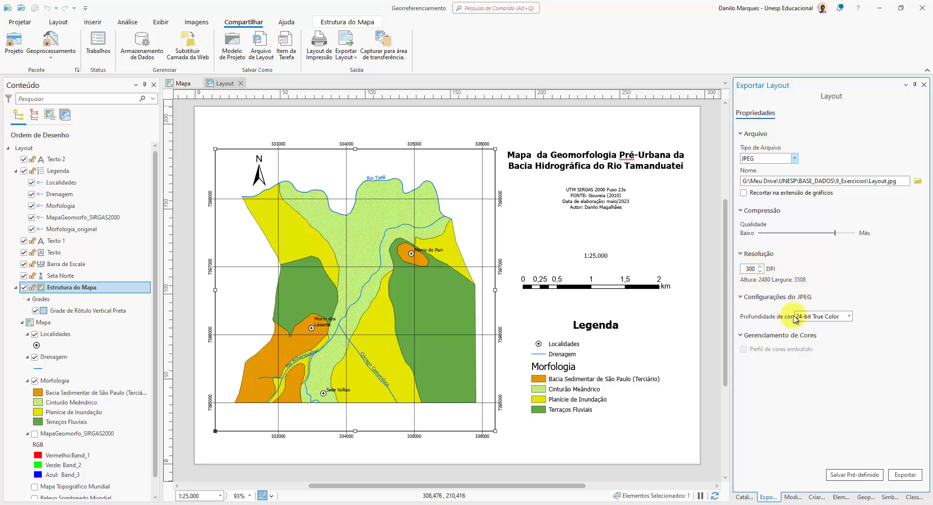
left_click(905, 475)
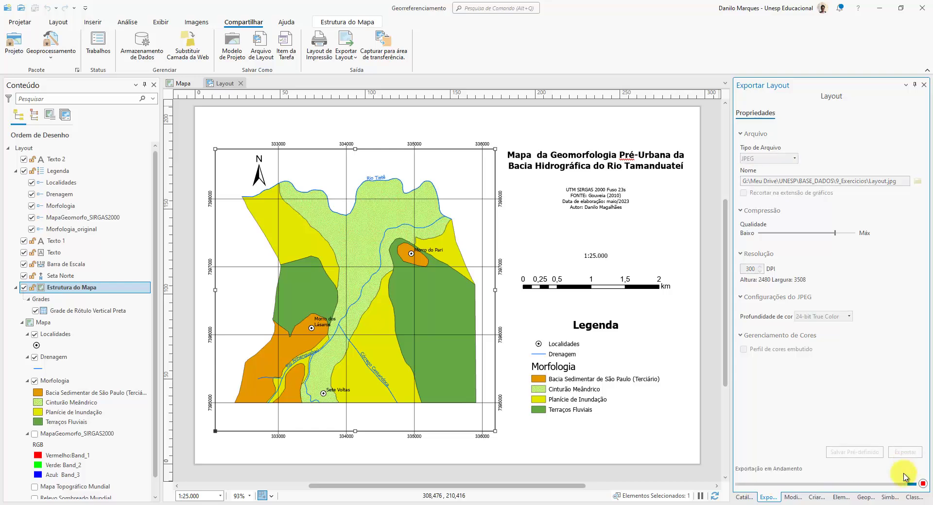